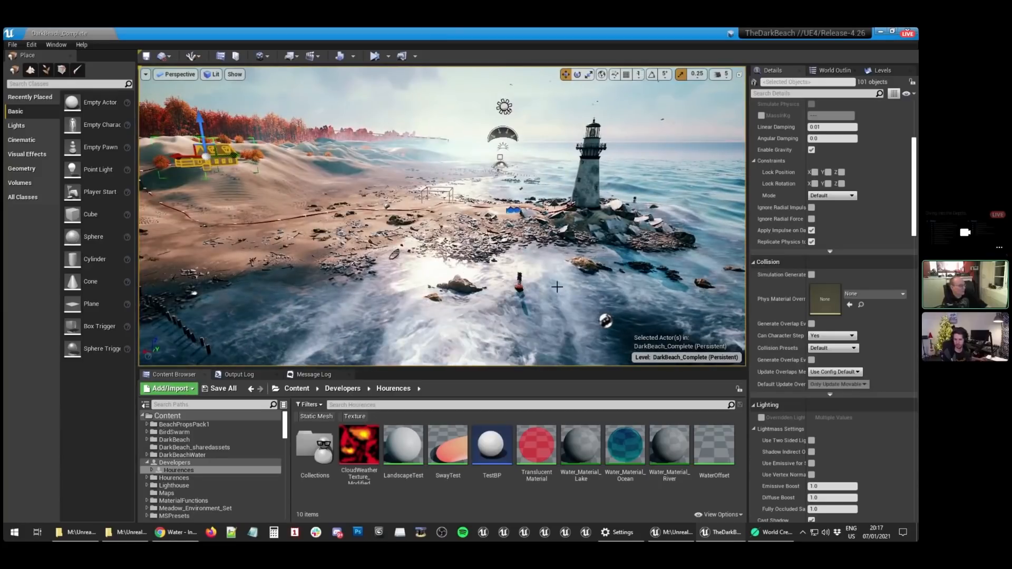
- Select the PS_DebrisFloatingWaves actor out on the ocean and look through its details down to the Auto Activate setting
key("Escape")
right_click_drag(557, 287, 550, 279)
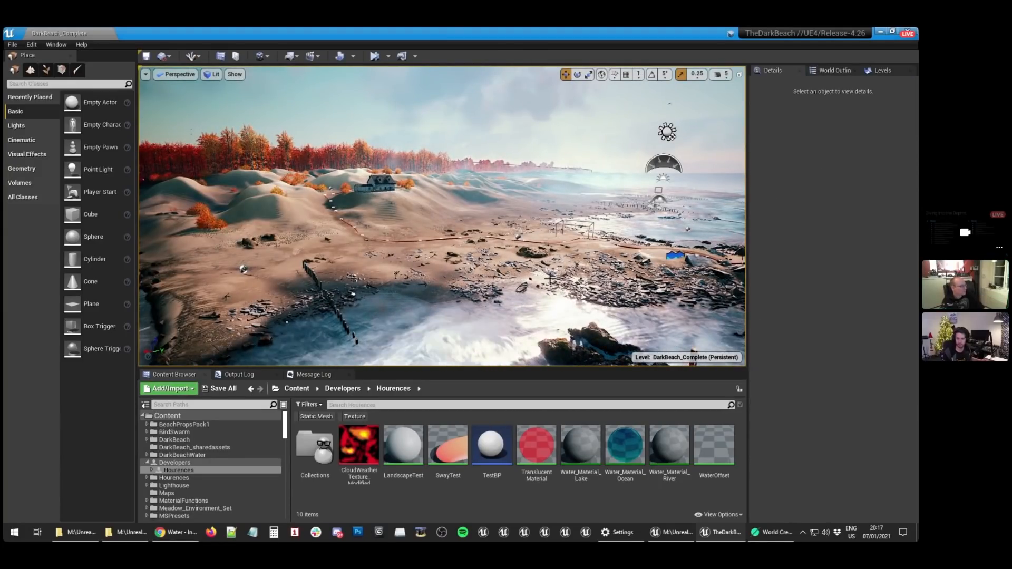
right_click_drag(582, 246, 511, 276)
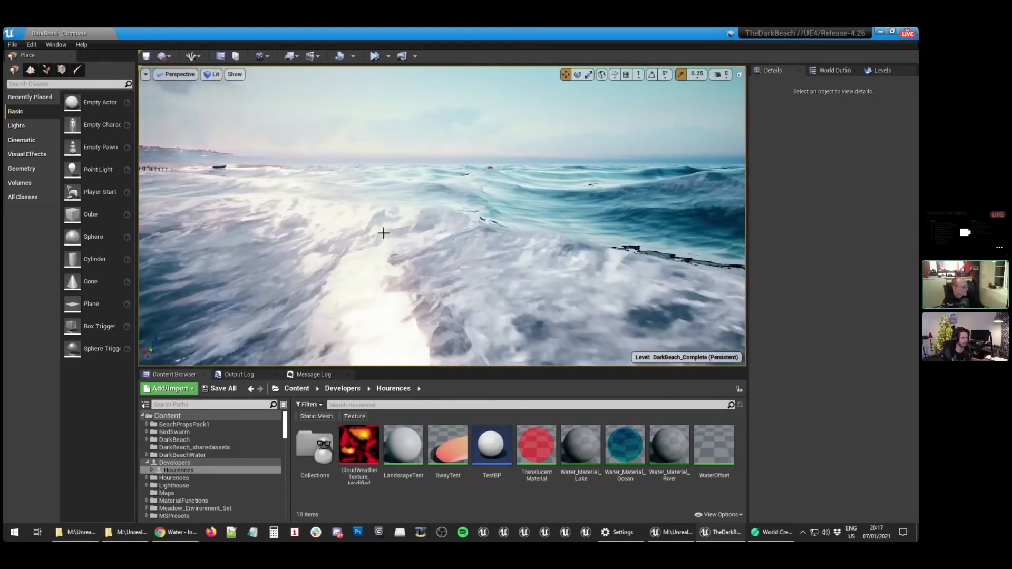
left_click(366, 235)
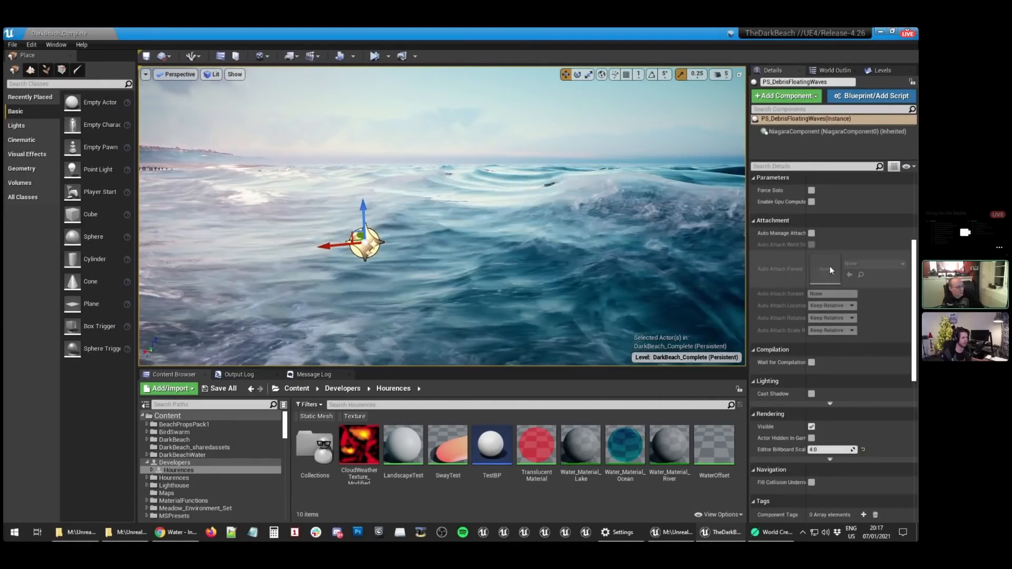
scroll(829, 266, "up", 3)
scroll(833, 378, "down", 5)
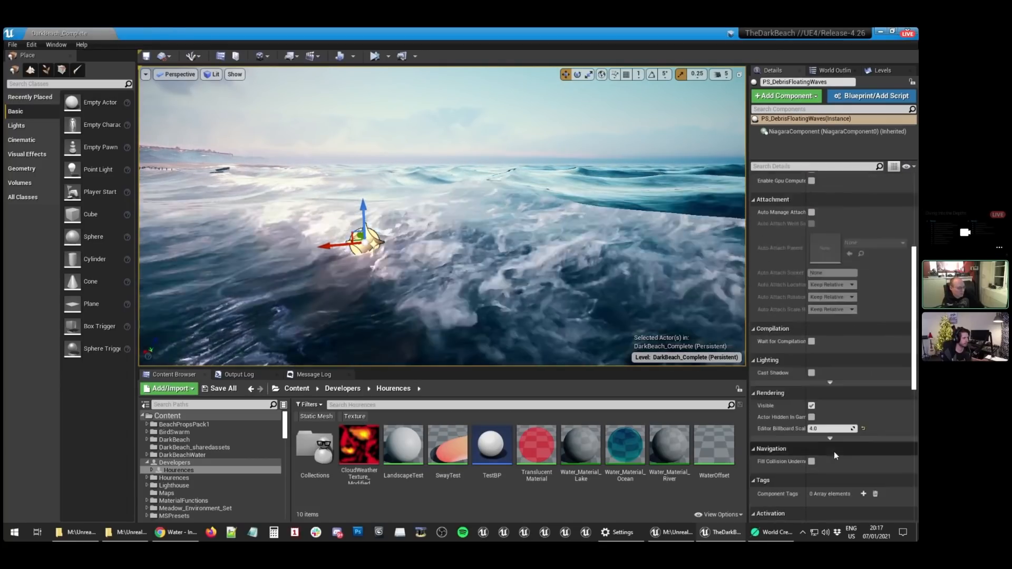
scroll(829, 405, "down", 2)
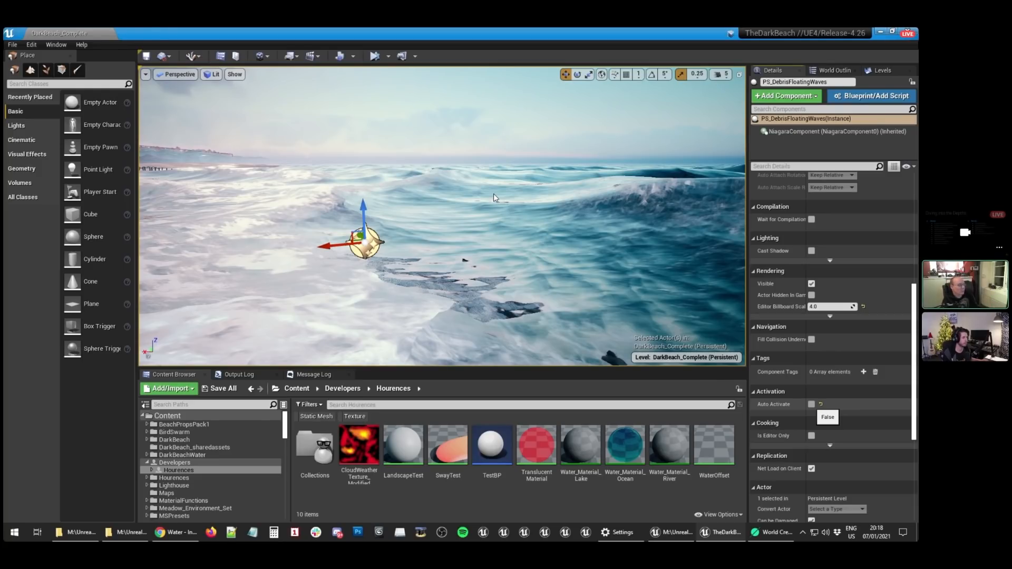
- Select the SM_LargeBuoy2 buoy in the water near the lighthouse and open its M_LargeBuoy material
right_click_drag(520, 282, 585, 280)
key("w")
left_click(473, 283)
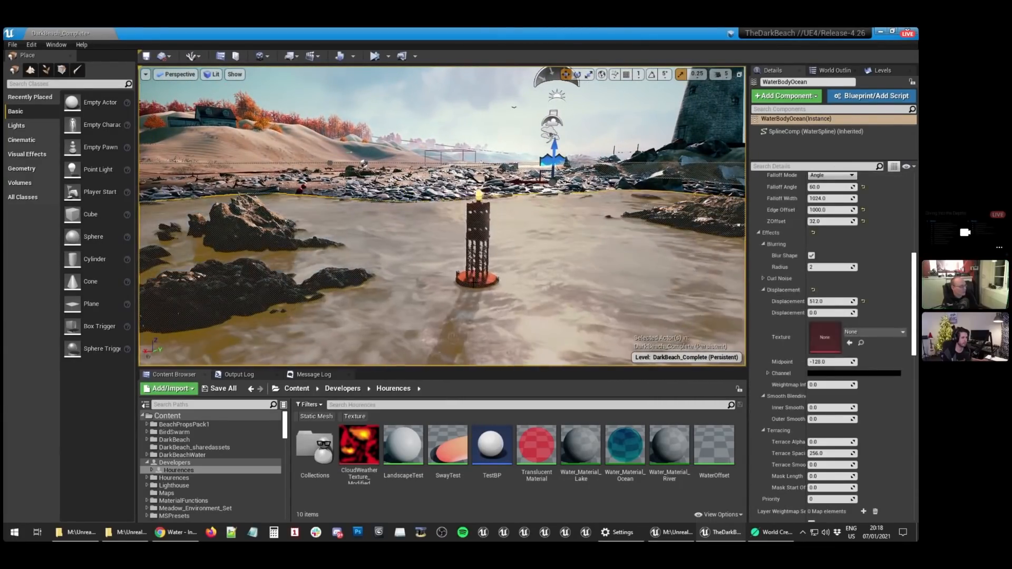
left_click(448, 267)
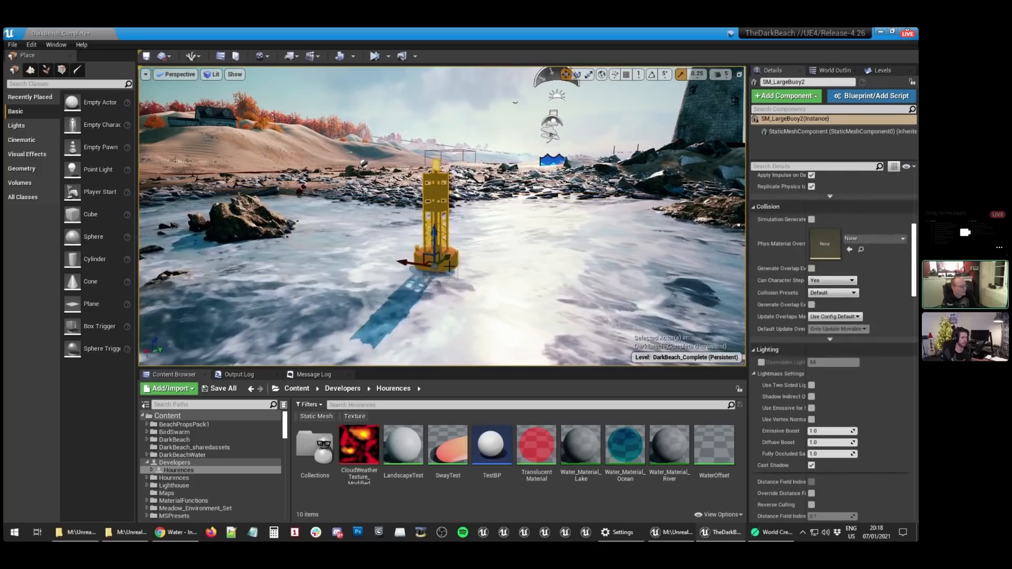
scroll(861, 340, "up", 8)
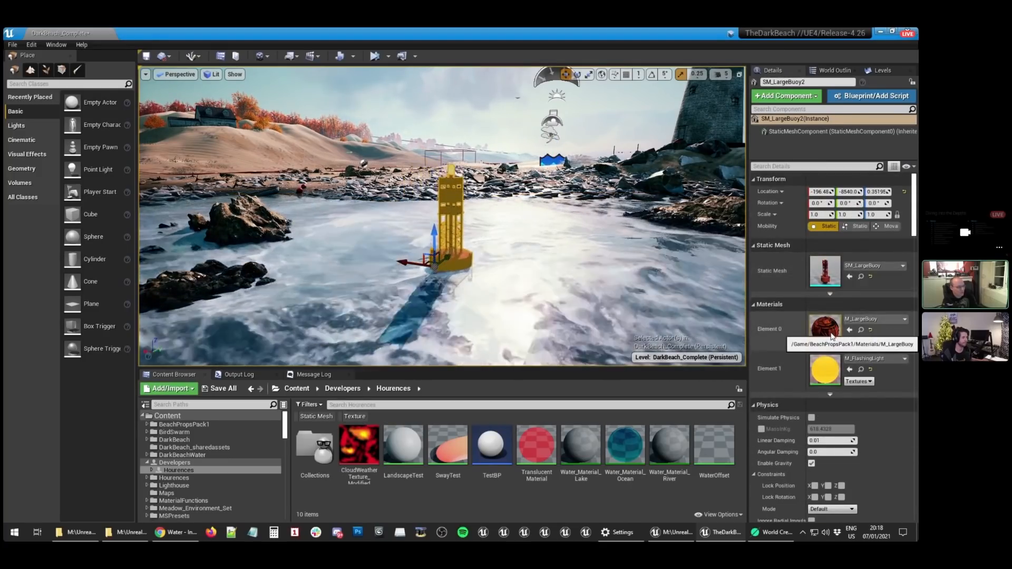
double_click(825, 327)
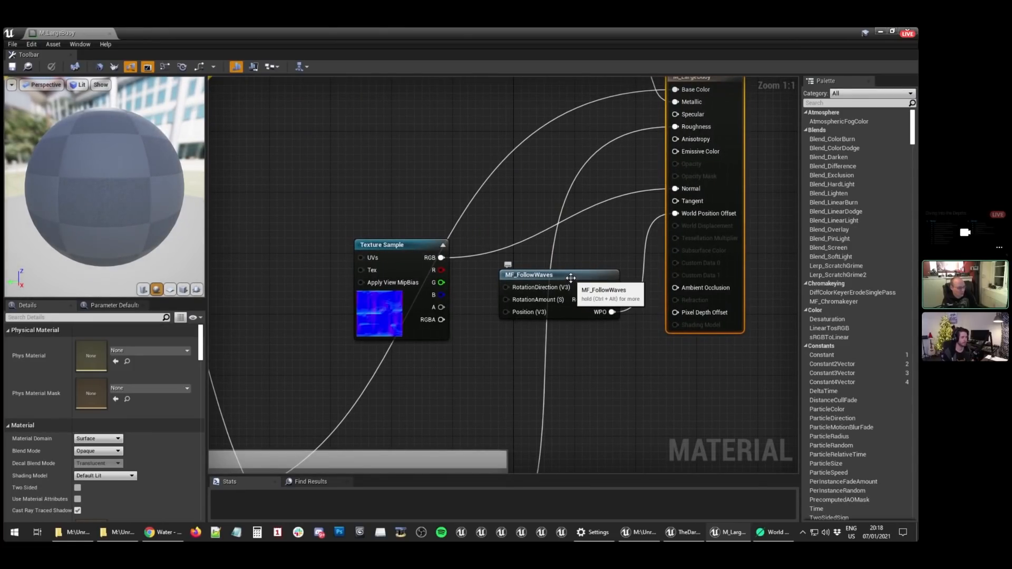
- Open the MF_FollowWaves function from the buoy material and survey its node network
left_click(571, 278)
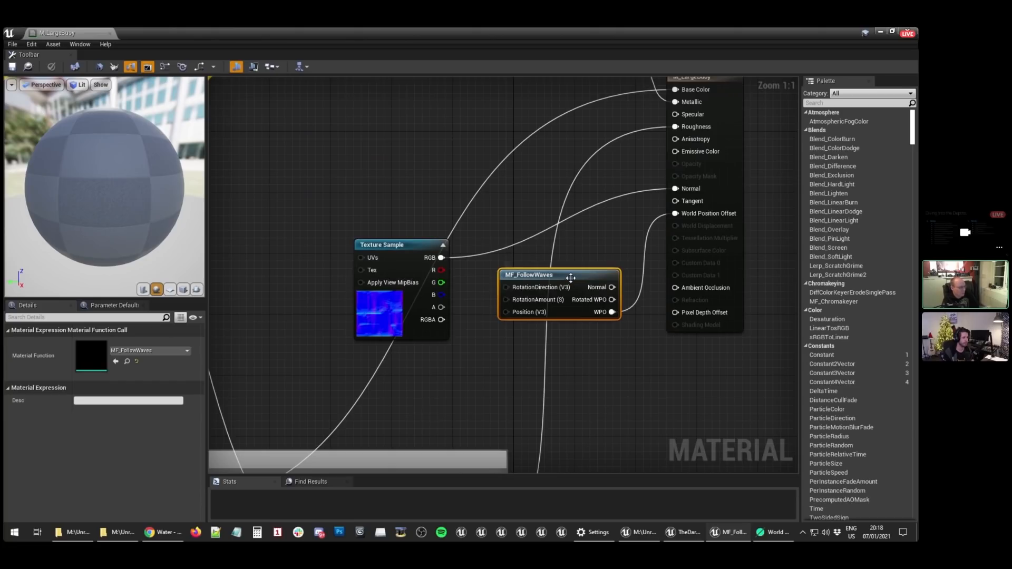
double_click(571, 278)
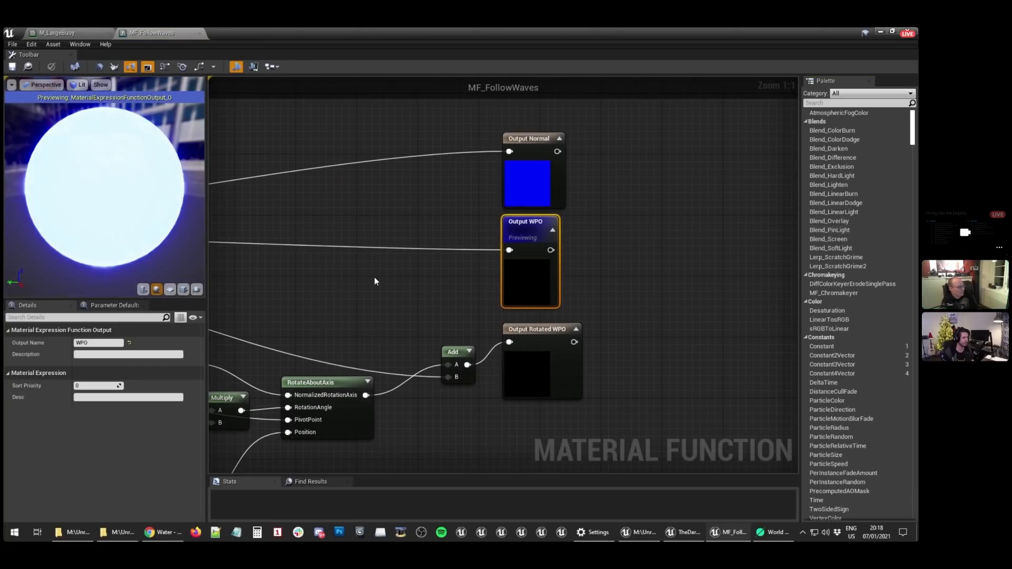
right_click_drag(375, 282, 700, 238)
scroll(697, 241, "down", 3)
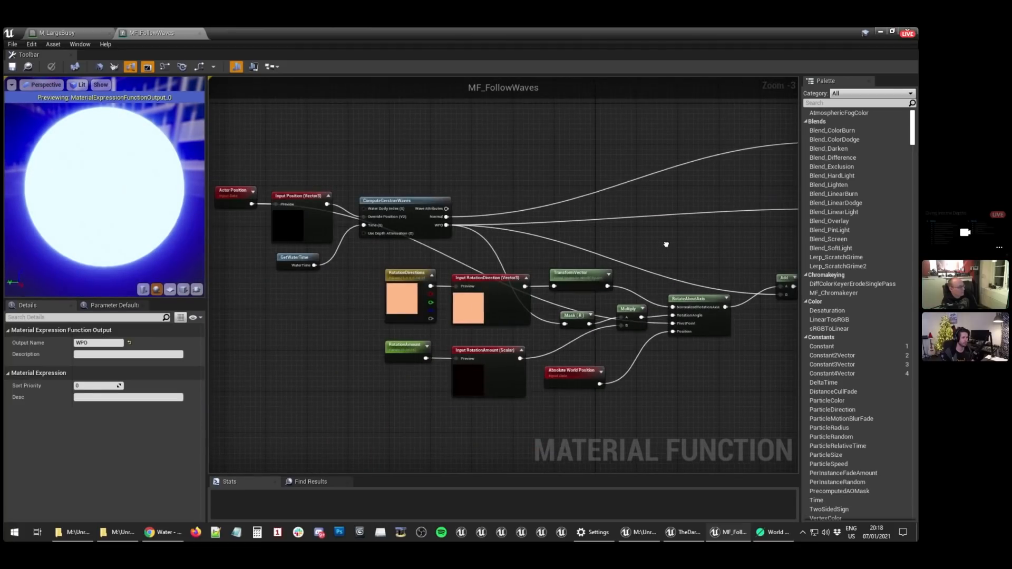
right_click_drag(478, 213, 456, 176)
- Inspect the ComputeGerstnerWaves node in MF_FollowWaves together with its position and water time inputs
left_click_drag(738, 357, 360, 231)
right_click_drag(441, 206, 739, 280)
scroll(684, 248, "up", 3)
left_click(694, 235)
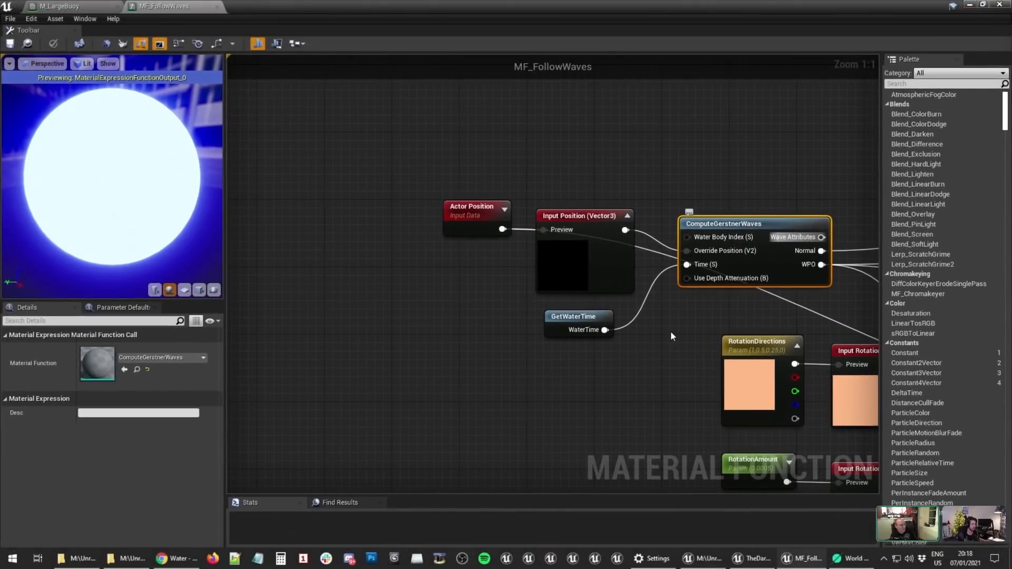
right_click_drag(640, 333, 400, 331)
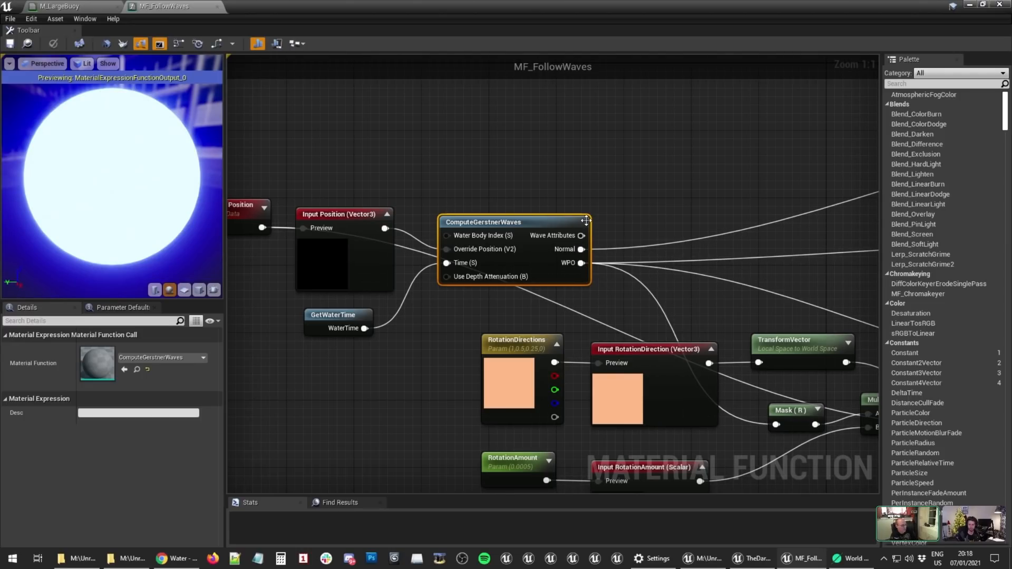
- Close MF_FollowWaves and M_LargeBuoy, and fly through the level to the debris floating along the shoreline
middle_click(155, 10)
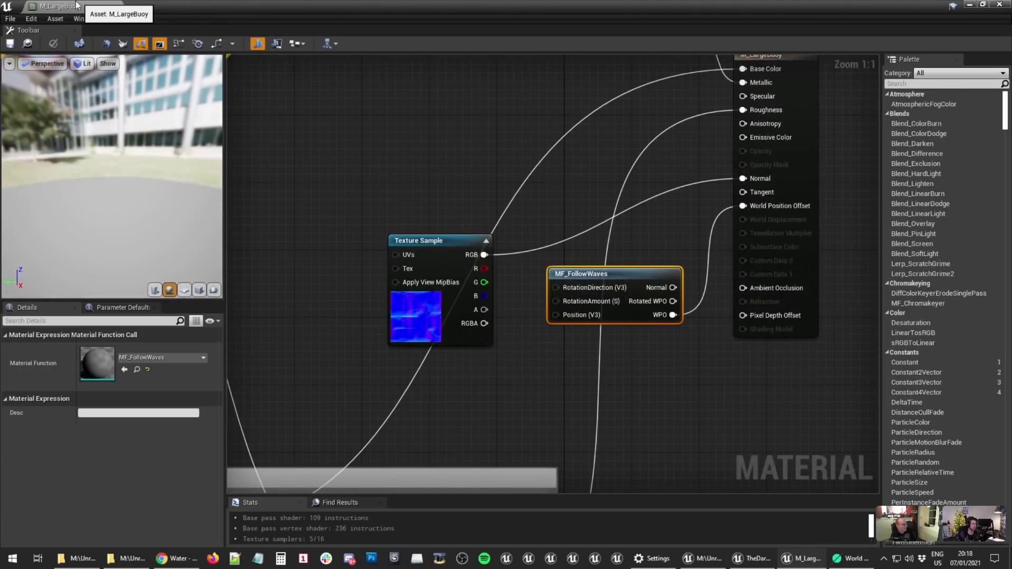
middle_click(78, 8)
right_click_drag(485, 208, 563, 198)
right_click_drag(689, 259, 806, 263)
key("w")
right_click_drag(484, 208, 396, 243)
key("w")
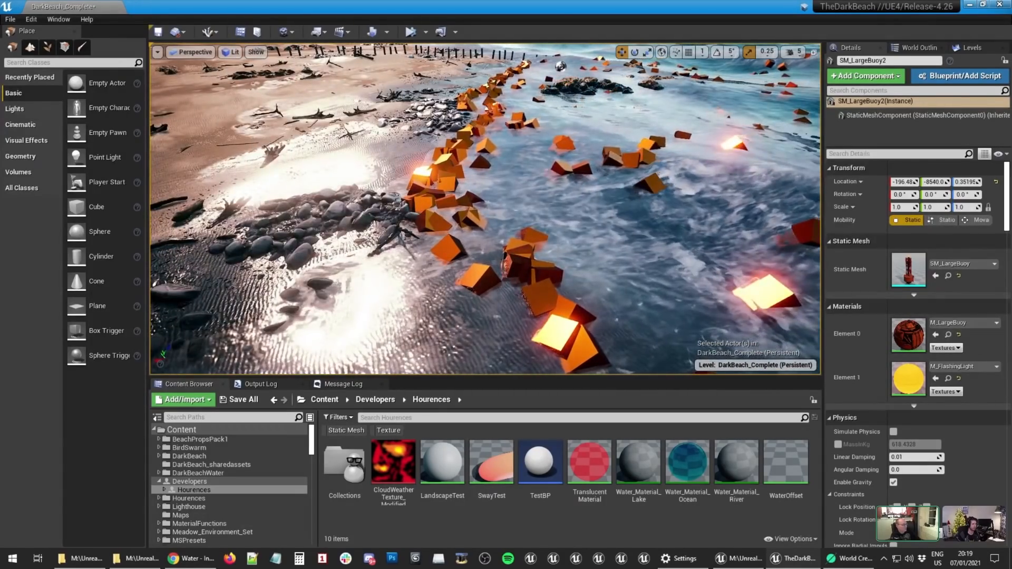
- Select the floating debris in the level and open its PS_DebrisFloatingWaves Niagara system for editing
right_click_drag(485, 209, 571, 292)
left_click(571, 292)
right_click(571, 292)
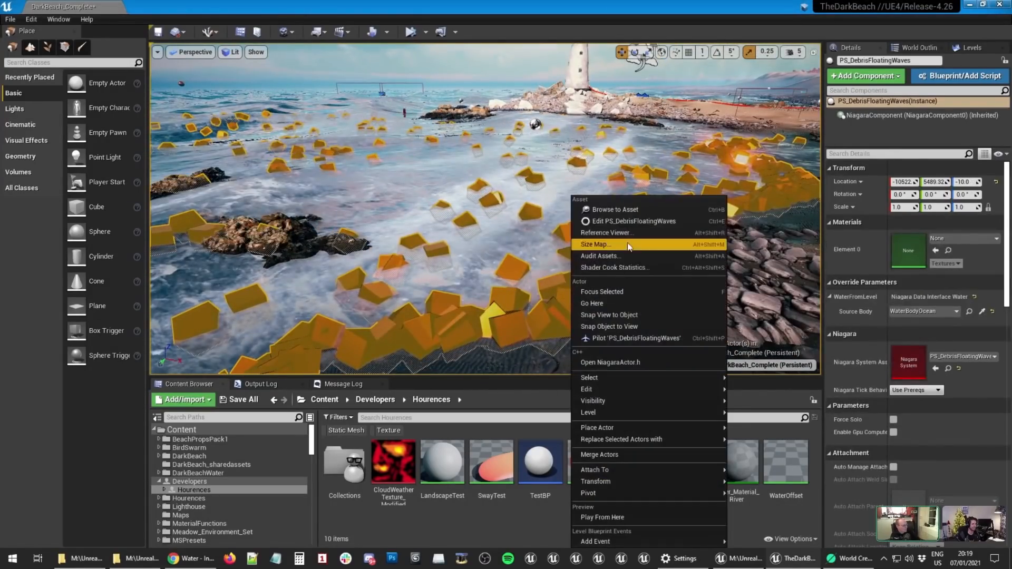
left_click(627, 222)
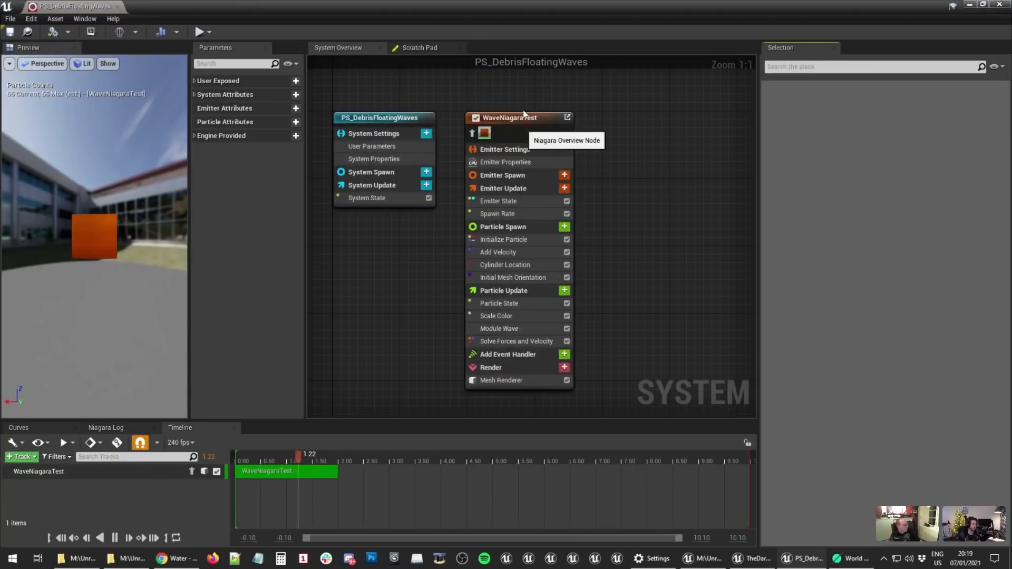
- Open the Module Wave script from the WaveNiagaraTest emitter's Particle Update stage and survey its graph
right_click_drag(404, 255, 469, 241)
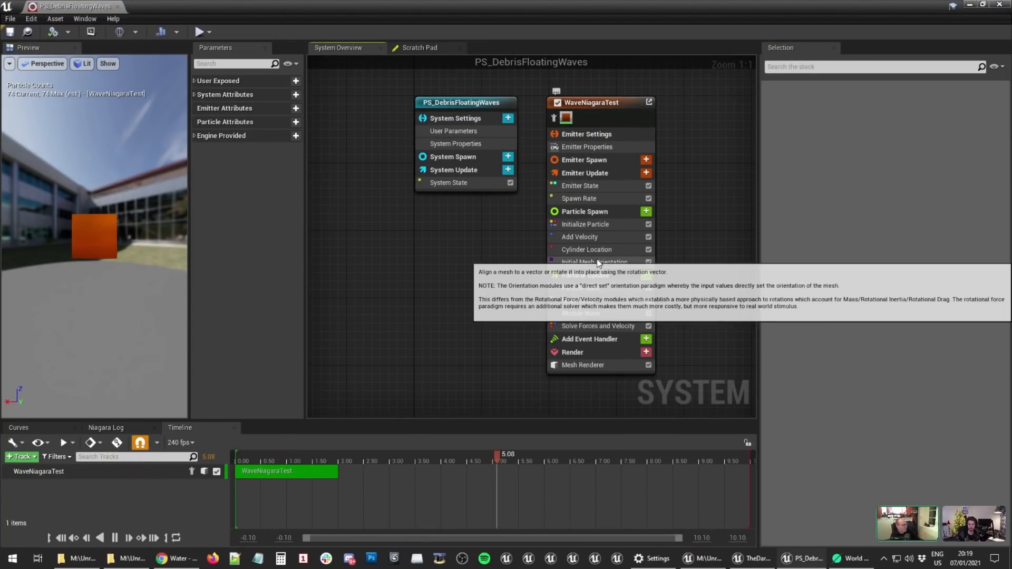
left_click(583, 314)
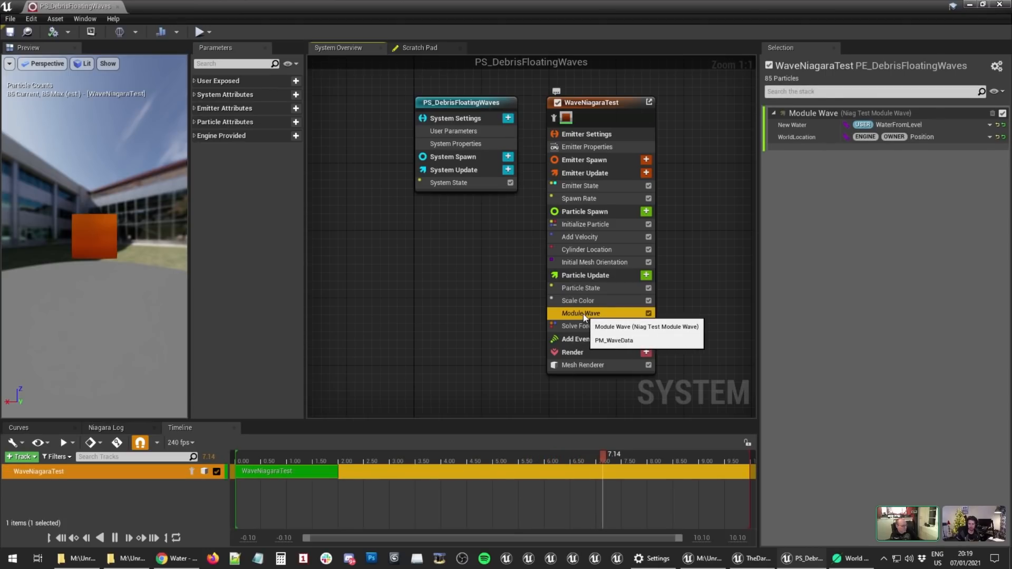
double_click(583, 314)
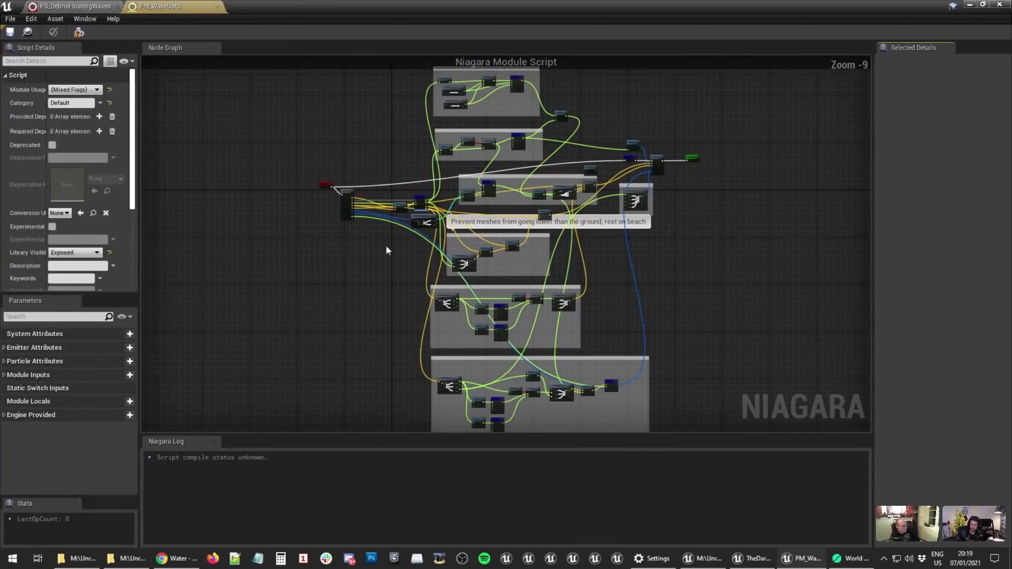
right_click_drag(364, 316, 386, 275)
scroll(394, 236, "up", 4)
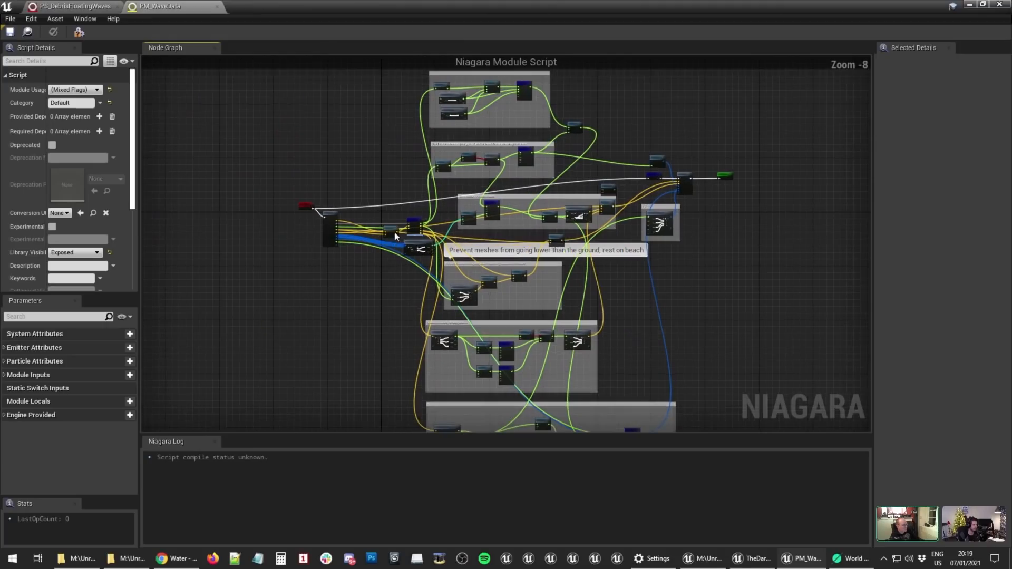
- Examine the Map Get node and its New Water connection to Get Water Data at Point in PM_WaveData
right_click_drag(390, 194, 367, 294)
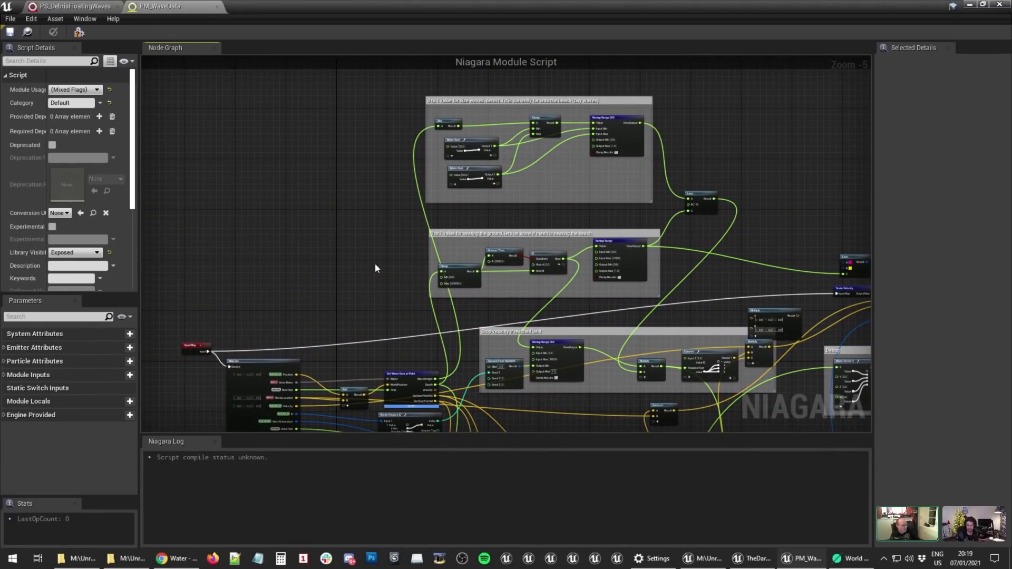
right_click_drag(375, 261, 457, 175)
scroll(446, 229, "up", 4)
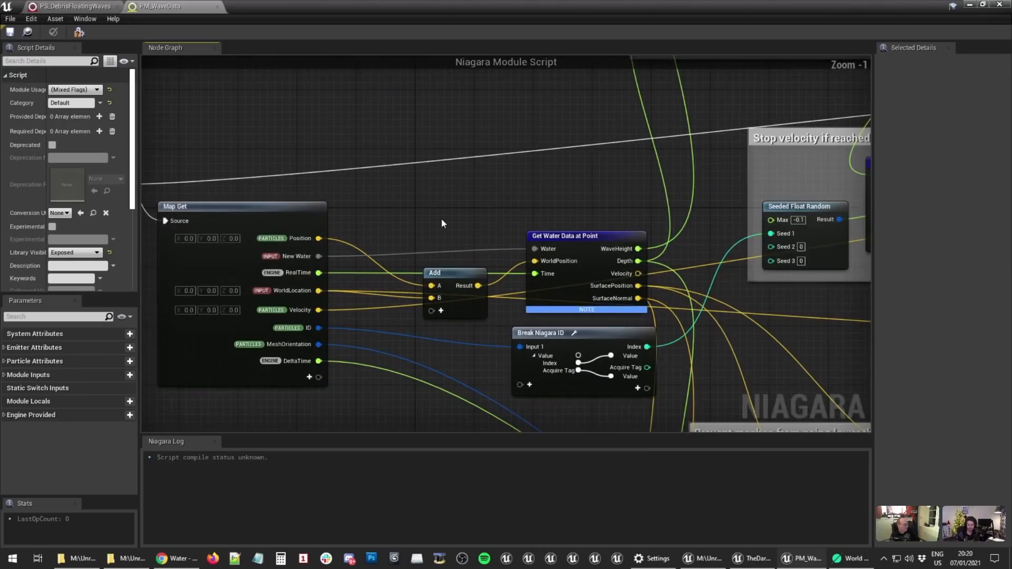
right_click_drag(441, 219, 538, 179)
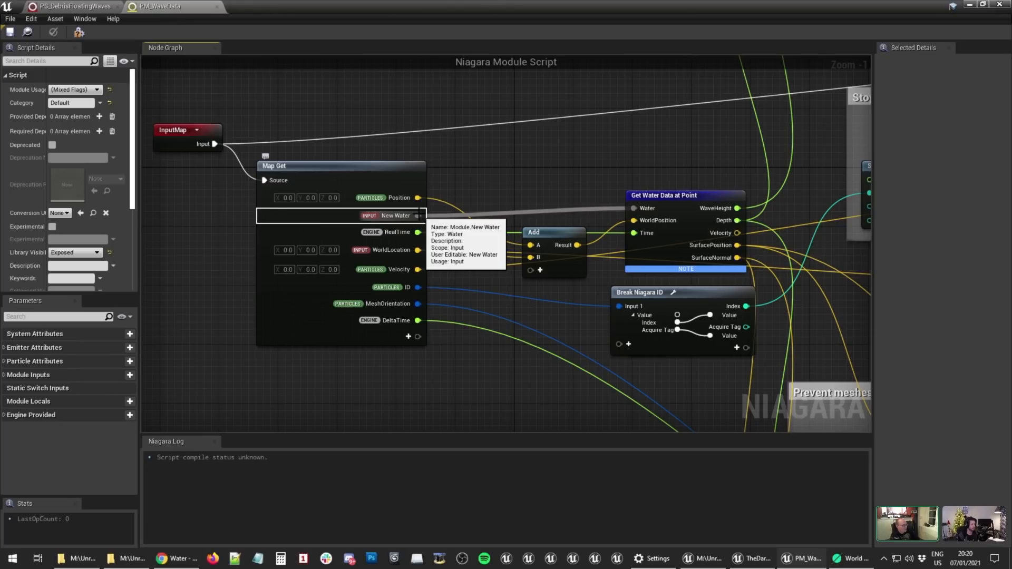
- Review PS_DebrisFloatingWaves' User Parameters, Module Wave's New Water input, and the Source Body override on the level actor
left_click(83, 6)
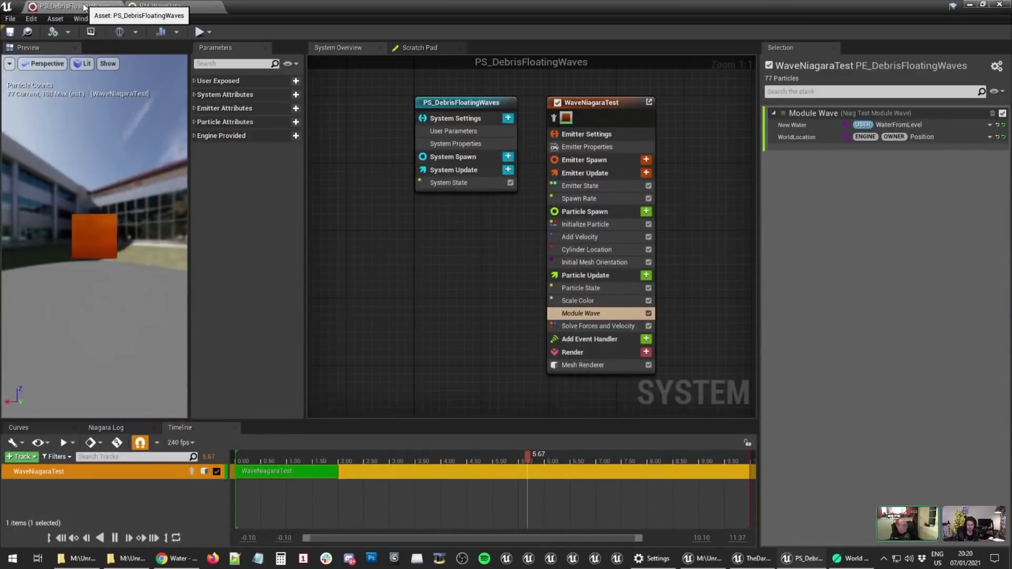
left_click(457, 131)
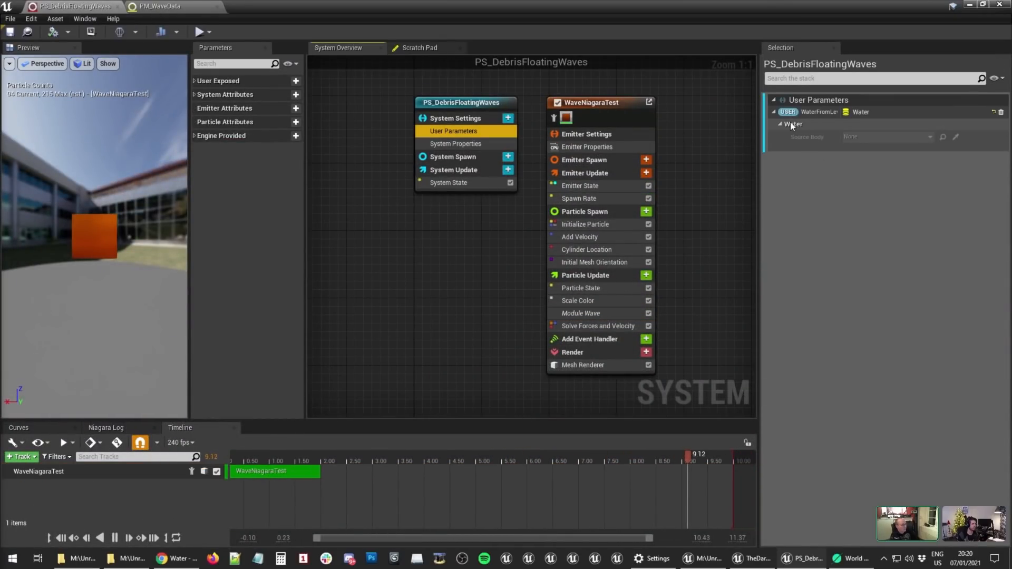
left_click(587, 313)
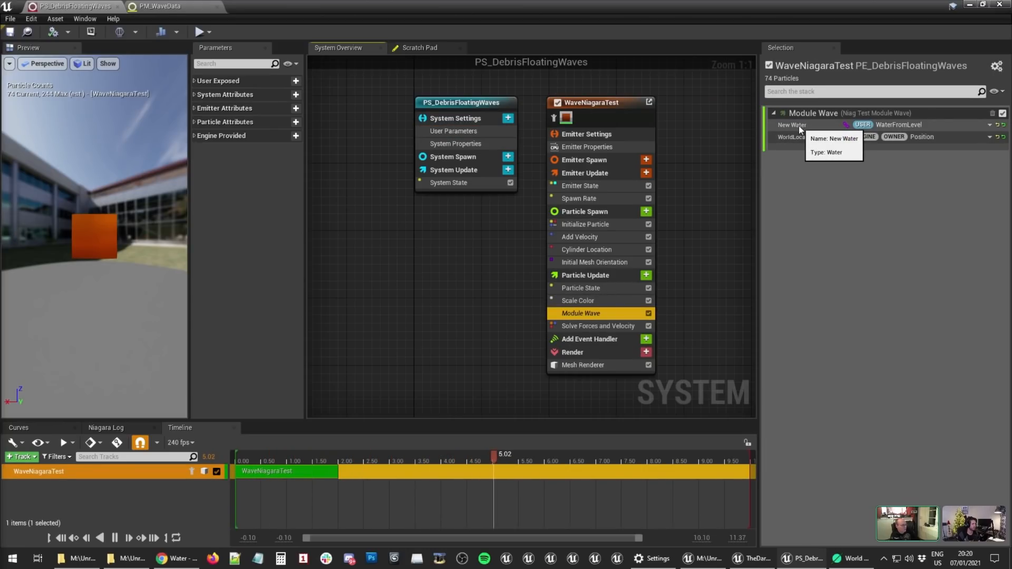
left_click_drag(632, 6, 34, 213)
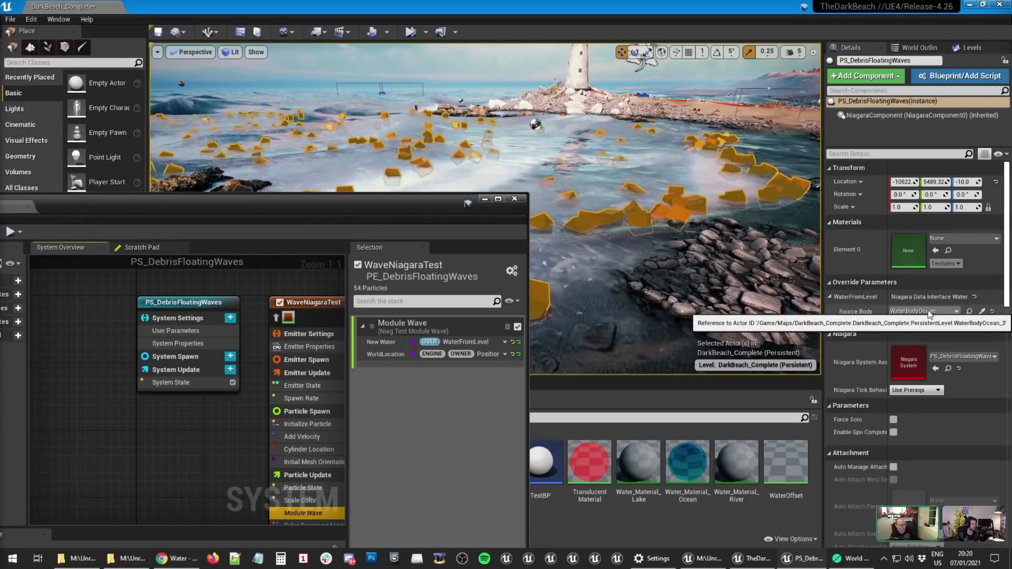
double_click(318, 197)
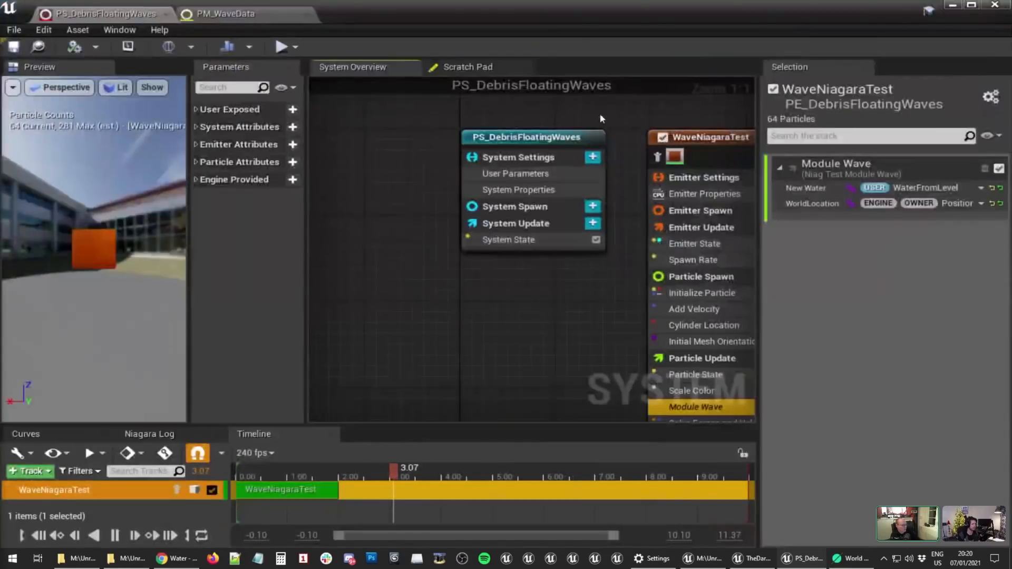
- Return to the PM_WaveData graph and inspect the inputs and outputs of Get Water Data at Point
left_click(190, 14)
right_click_drag(412, 198, 357, 160)
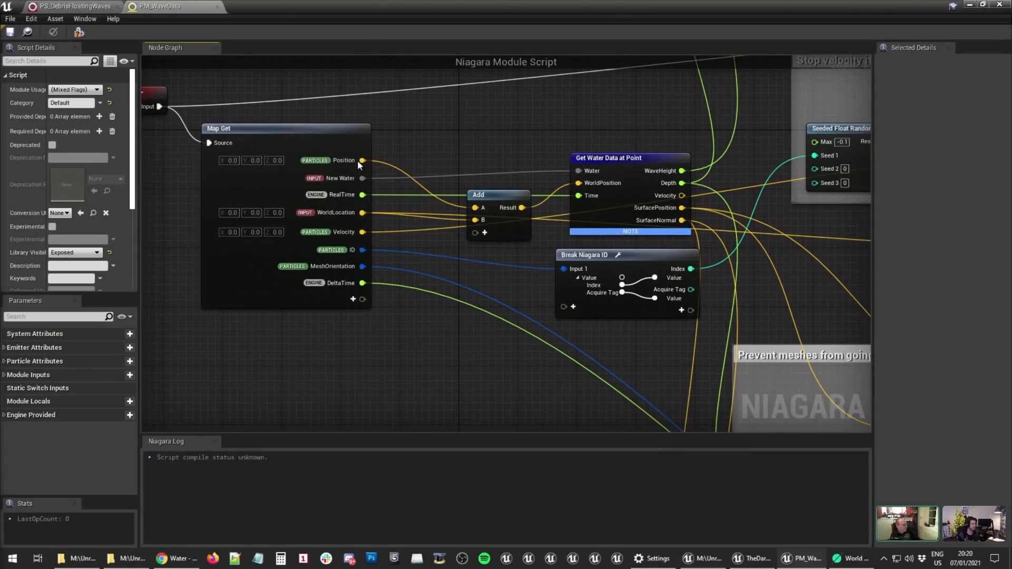
right_click_drag(429, 286, 350, 283)
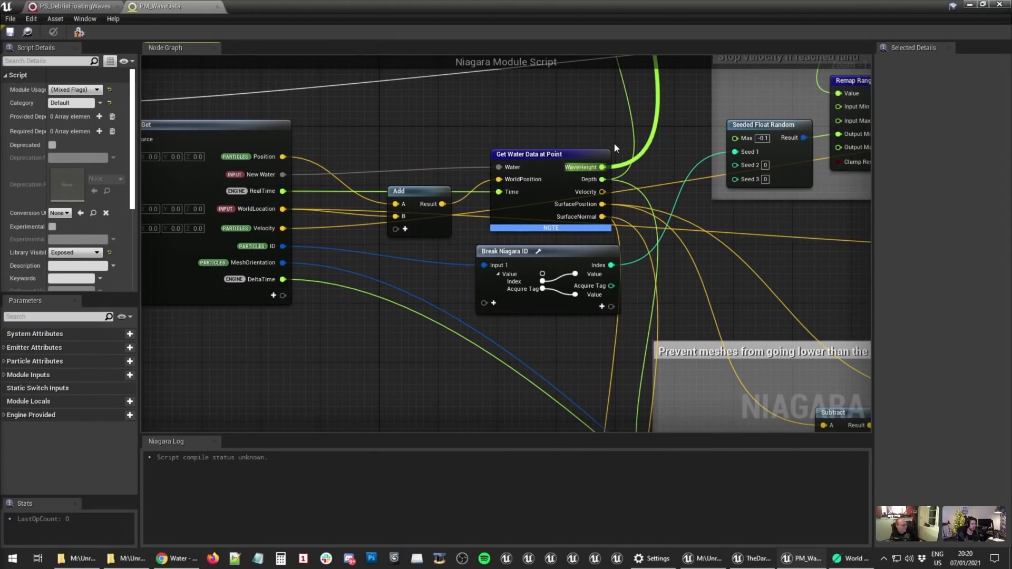
- Examine the comment groups computing the 0 to 1 values for wave size and for nearing the ground
right_click_drag(613, 142, 424, 377)
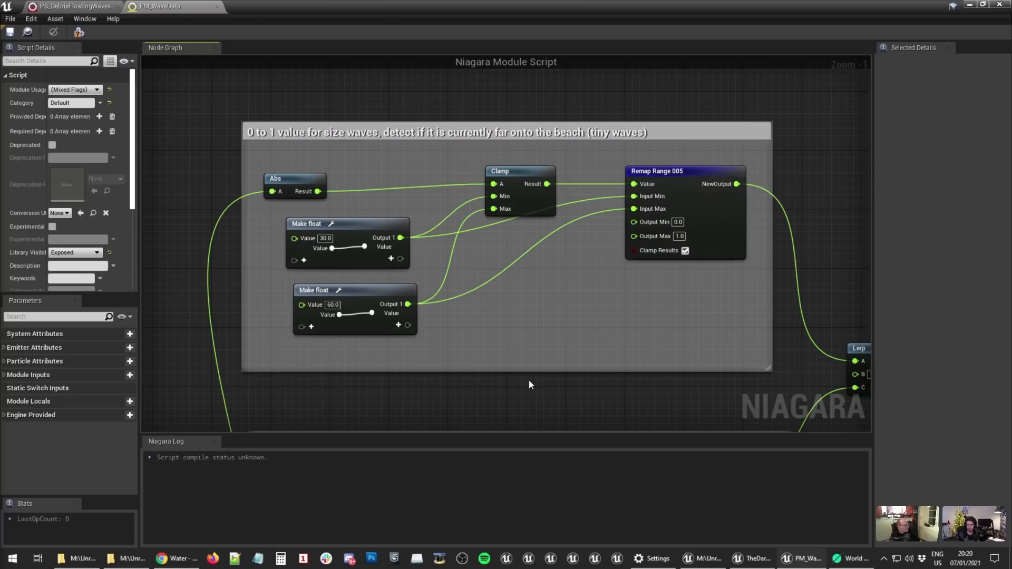
right_click_drag(536, 407, 495, 394)
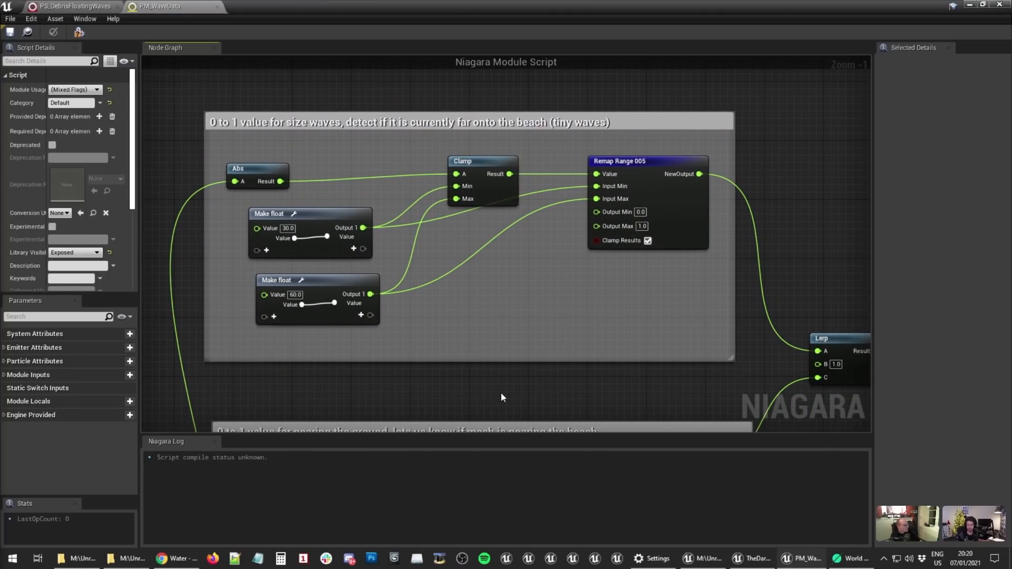
right_click_drag(501, 392, 451, 196)
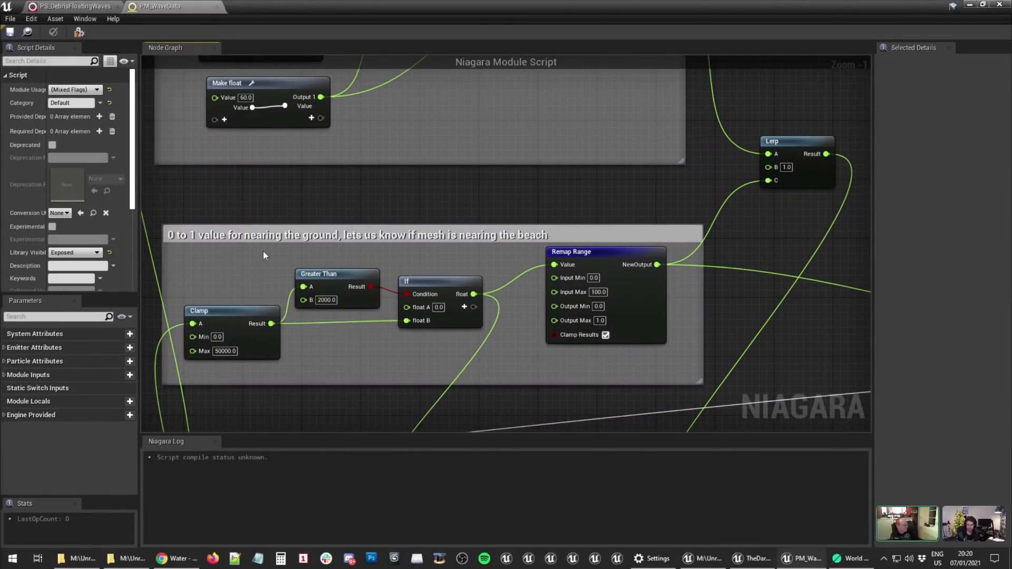
- Examine the PM_WaveData comment group that prevents meshes from going lower than the ground
right_click_drag(434, 345, 645, 154)
right_click_drag(601, 232, 416, 79)
right_click_drag(480, 300, 551, 88)
scroll(319, 341, "down", 1)
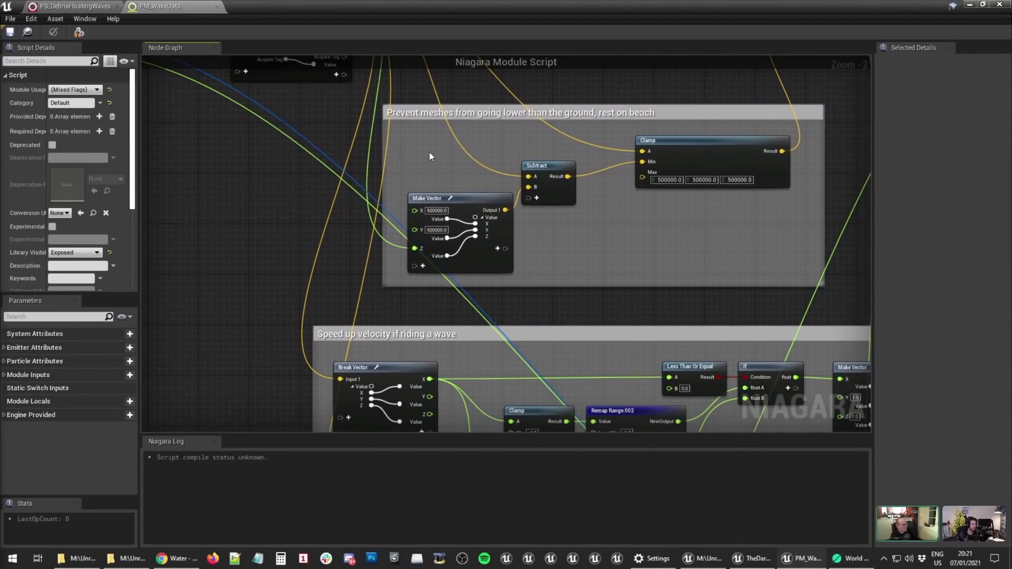
right_click_drag(316, 256, 307, 240)
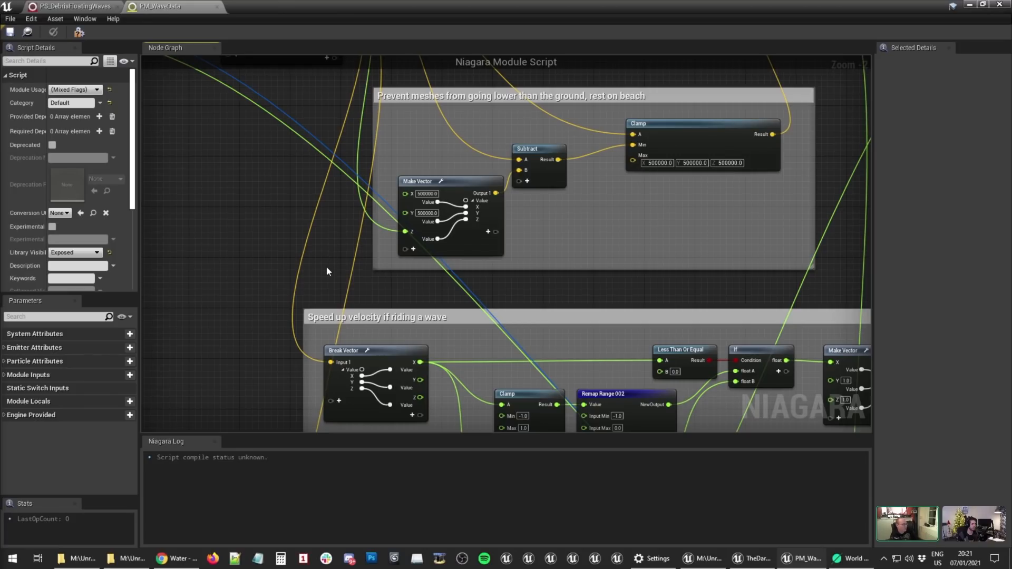
- Examine the comment groups that speed up velocity when riding a wave and rotate meshes based on the wave normal
right_click_drag(327, 266, 213, 92)
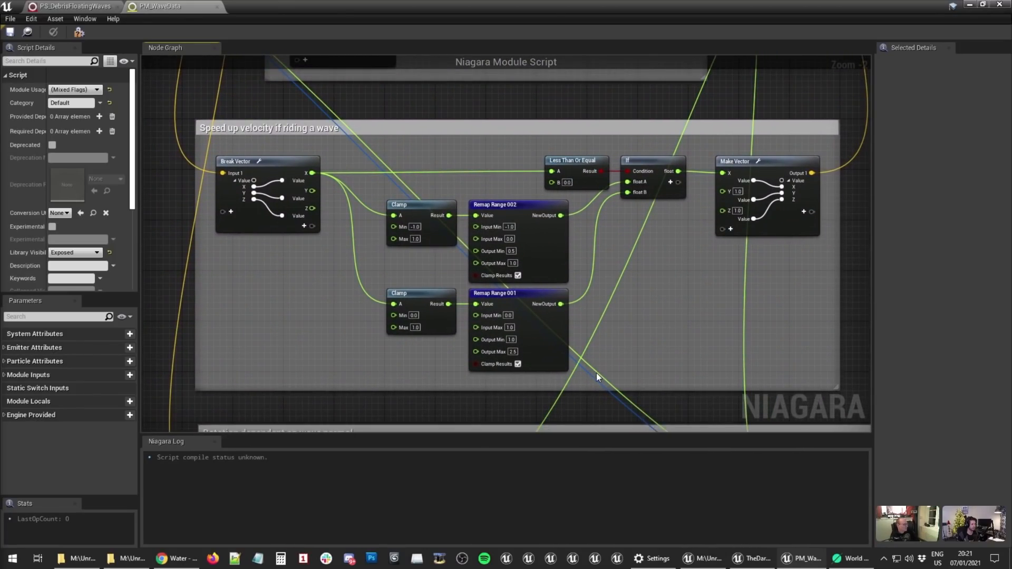
right_click_drag(595, 416, 598, 67)
right_click_drag(679, 280, 645, 88)
scroll(541, 375, "down", 3)
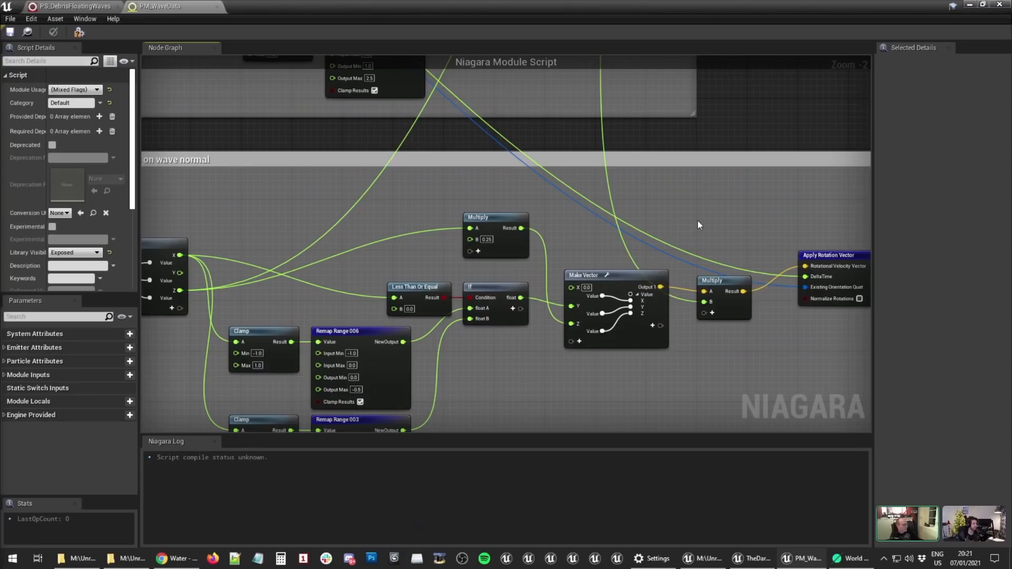
scroll(671, 242, "down", 2)
- Inspect the Map Set node's particle outputs, the Debug group, and the Lerp feeding the particle Color
scroll(611, 196, "up", 6)
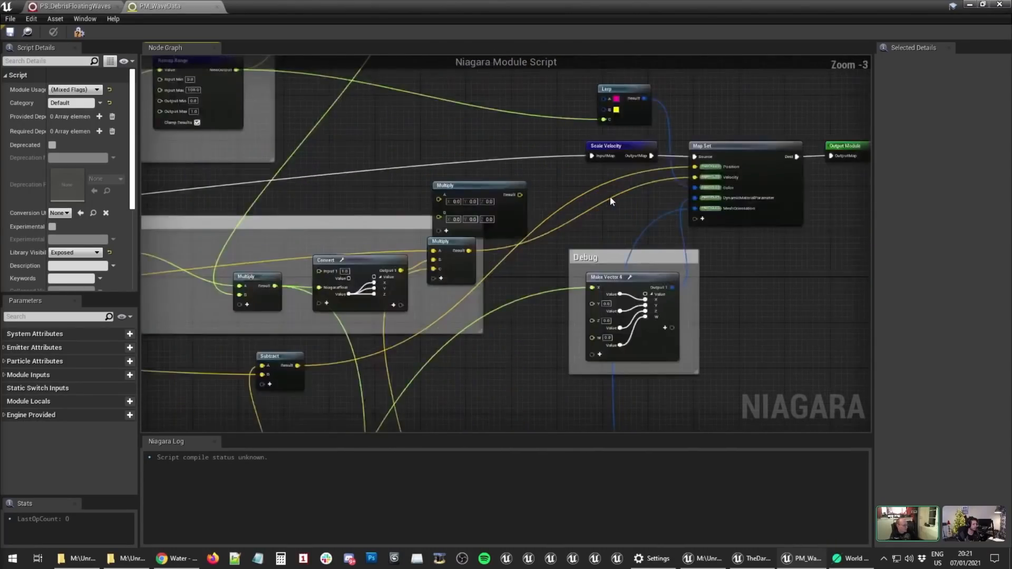
right_click_drag(543, 226, 522, 218)
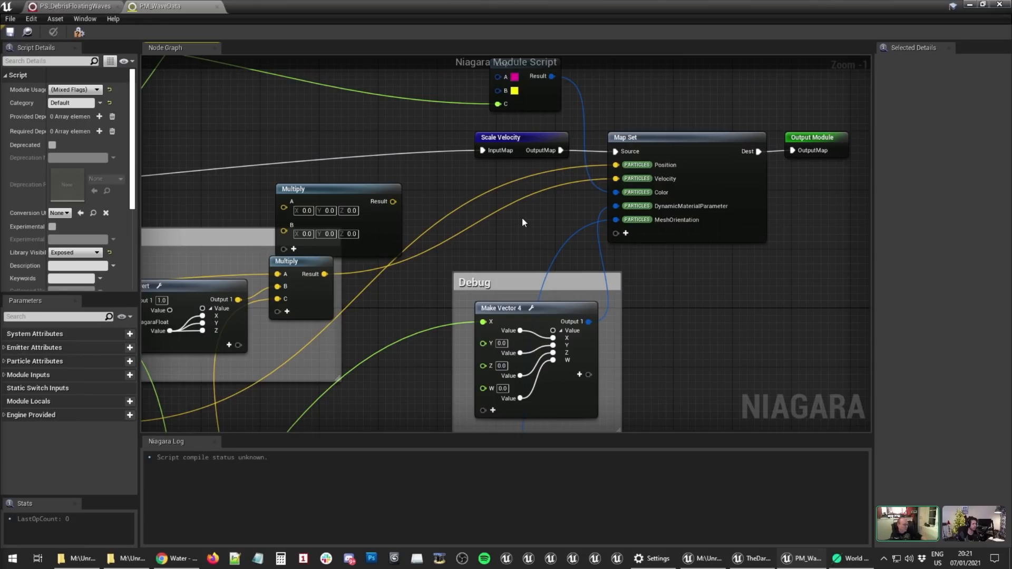
scroll(530, 216, "down", 1)
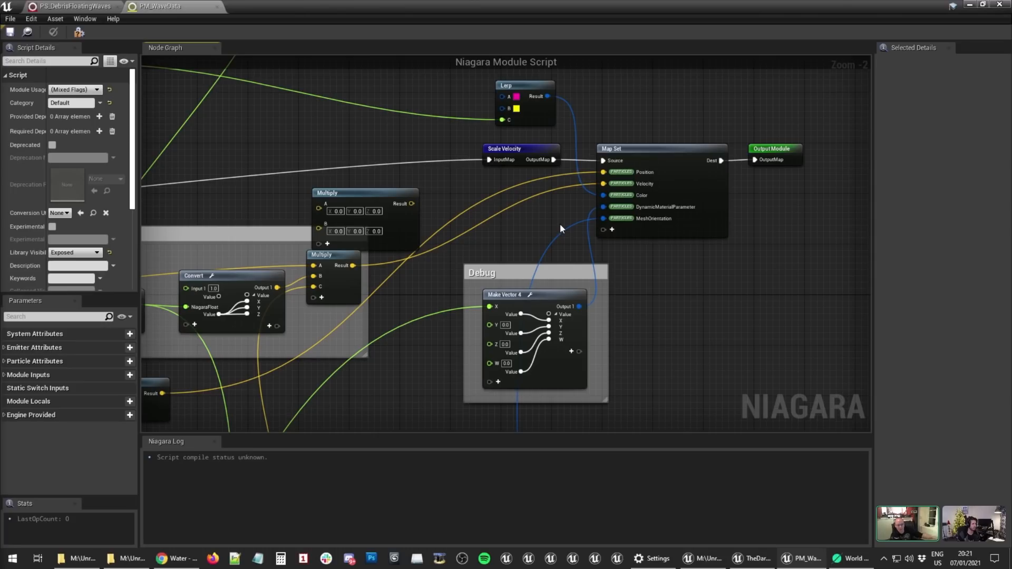
scroll(517, 240, "down", 5)
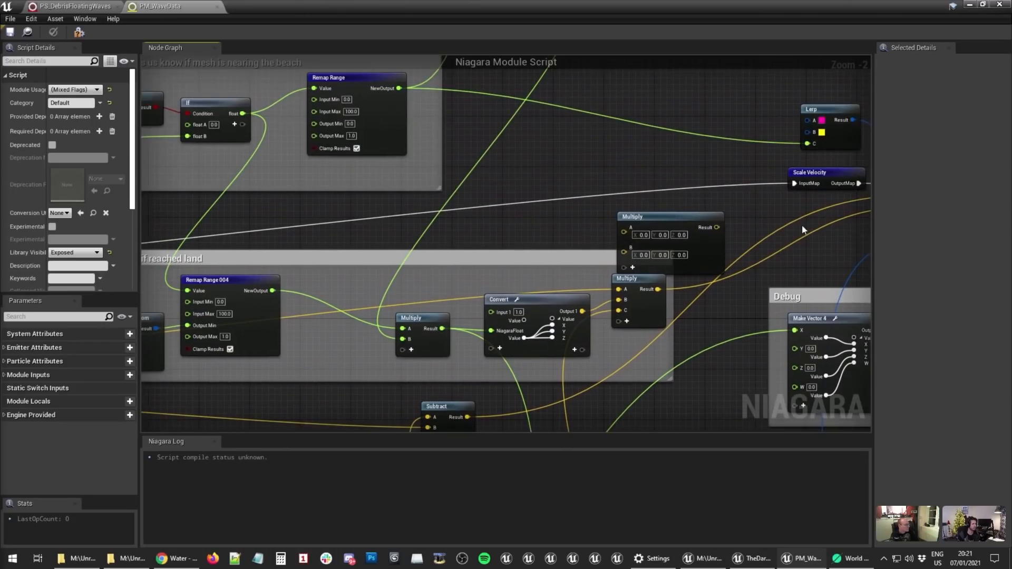
scroll(625, 169, "up", 7)
left_click(621, 168)
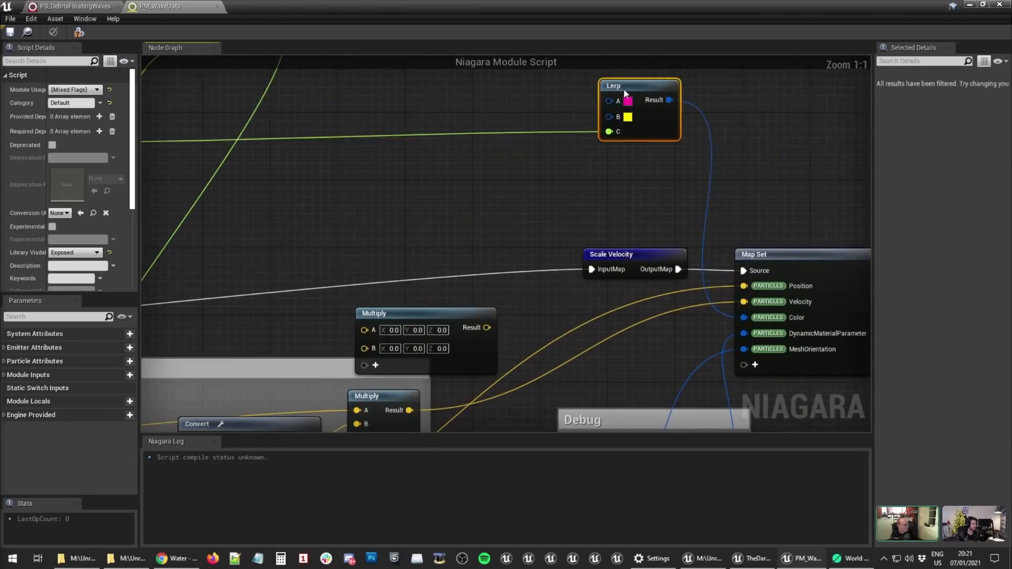
scroll(485, 243, "down", 6)
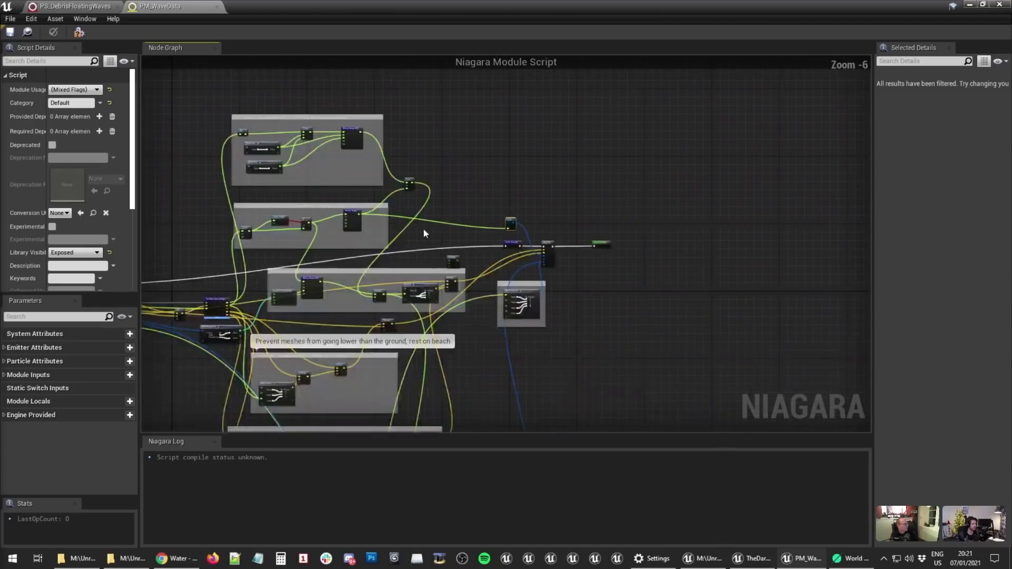
- Close the PM_WaveData and PS_DebrisFloatingWaves editors and view the floating debris in the level
middle_click(181, 5)
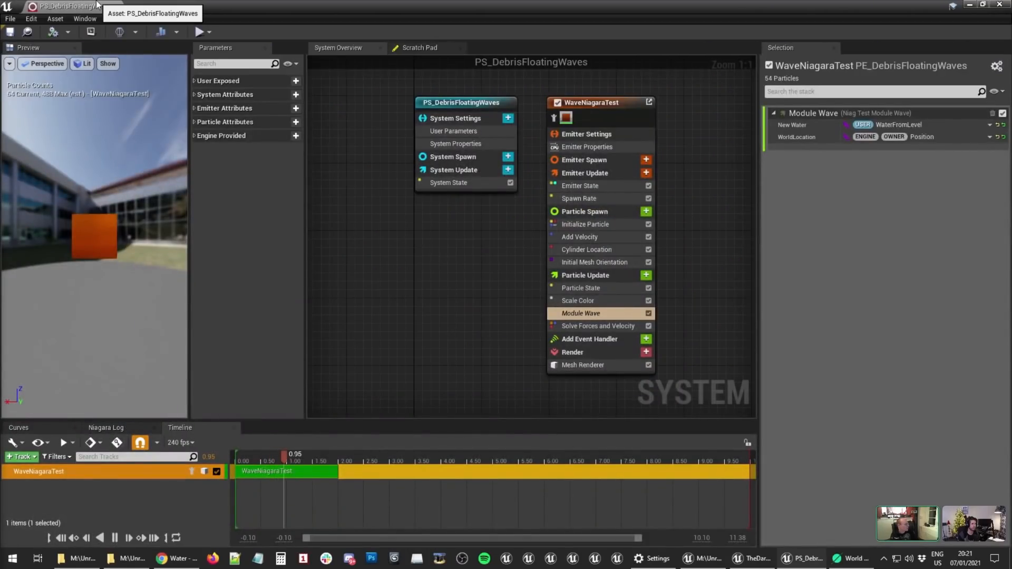
middle_click(98, 4)
right_click_drag(677, 245, 648, 268)
key("g")
key("a")
key("s")
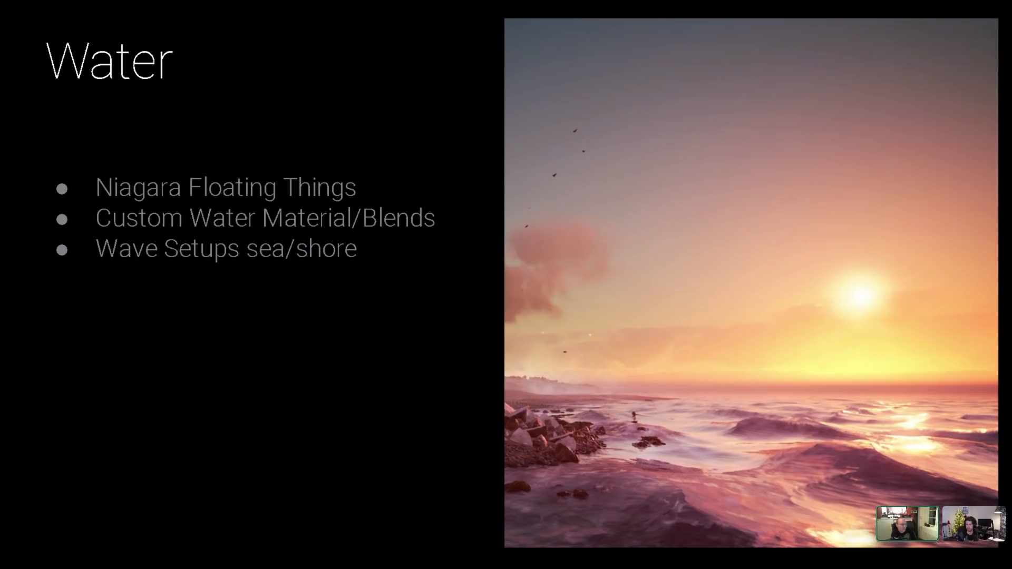
- Return from the slide to the level editor and turn off Auto Activate on the PS_DebrisFloatingWaves actor
key("alt+Tab")
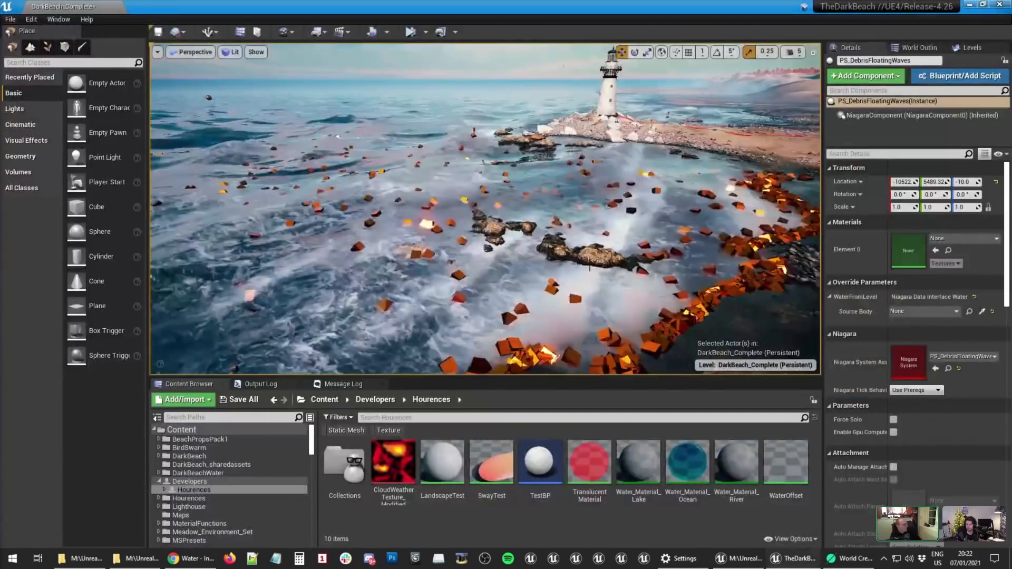
right_click_drag(590, 268, 633, 267)
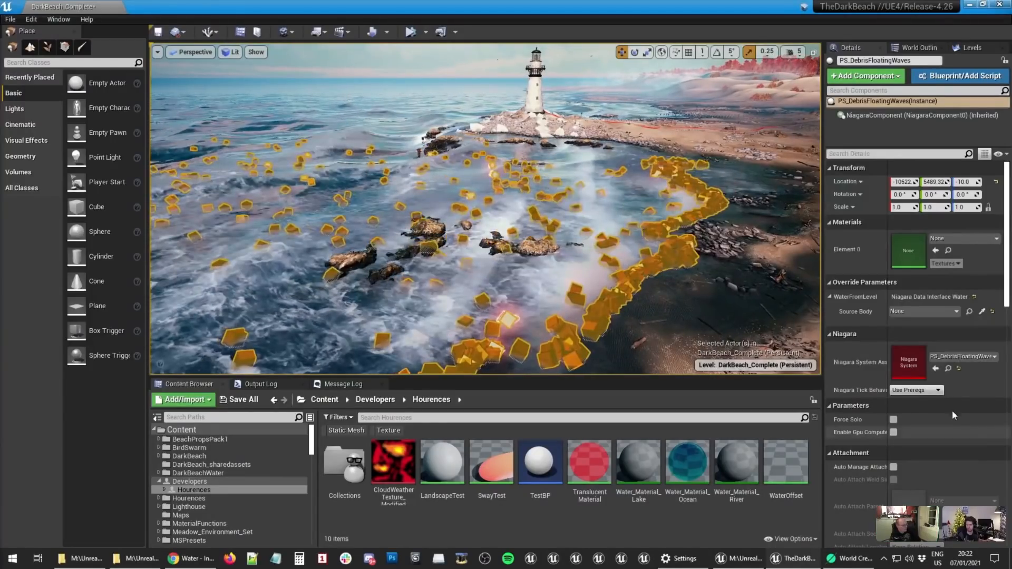
scroll(922, 387, "down", 5)
scroll(899, 434, "down", 3)
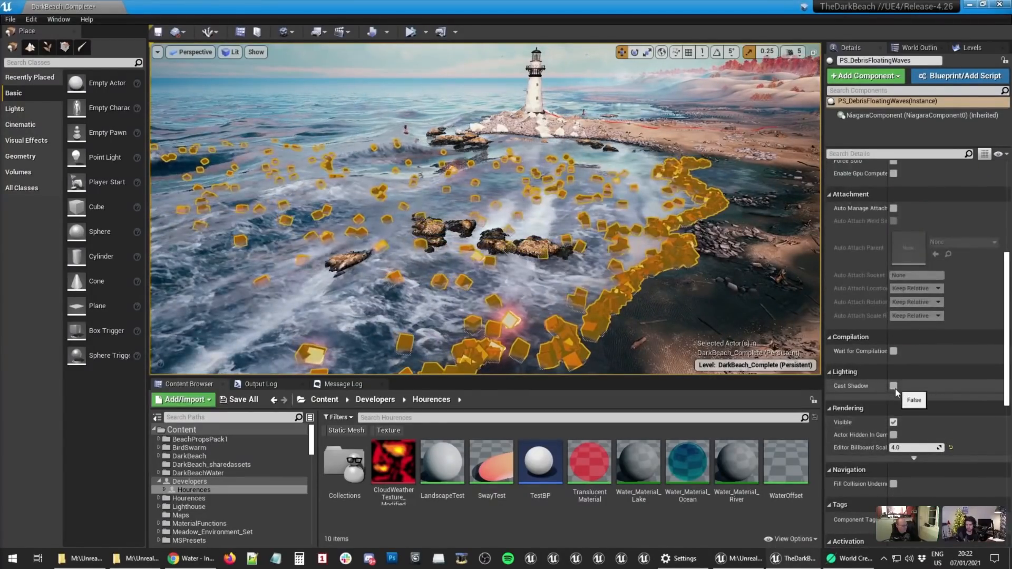
scroll(898, 430, "down", 5)
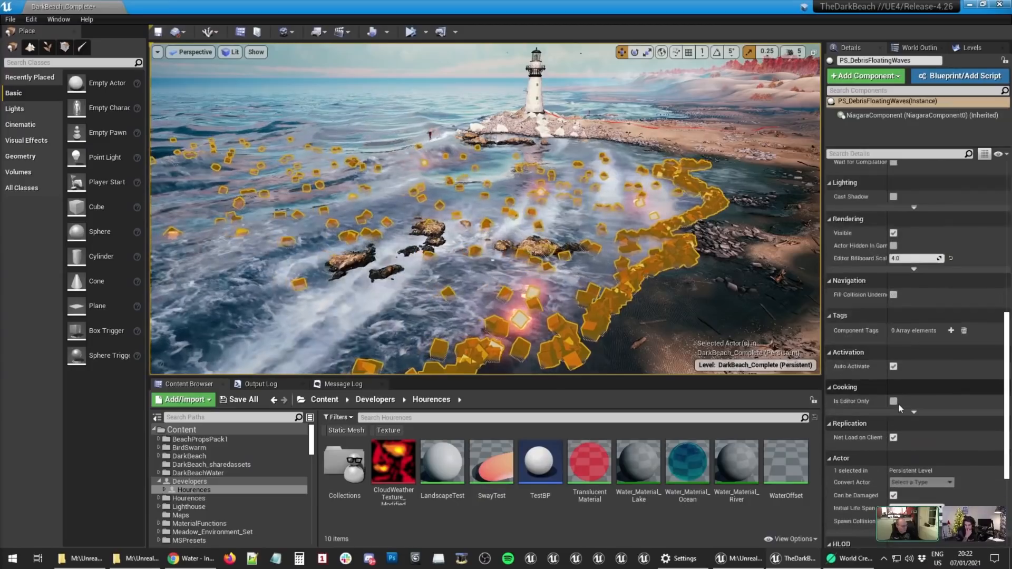
left_click(894, 371)
scroll(894, 370, "down", 1)
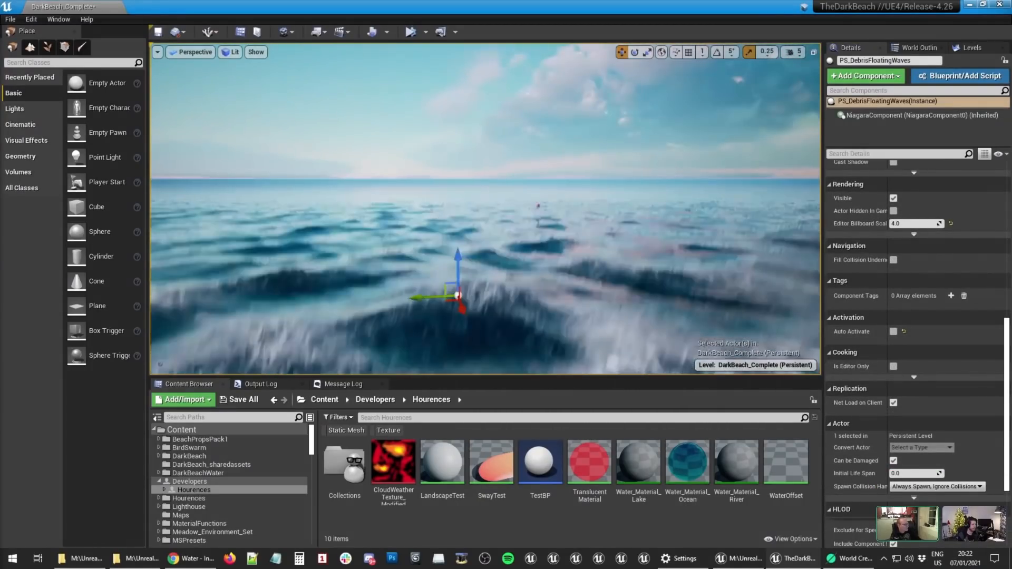
- Select the WaterBodyOcean actor and review its wave settings and assigned Water Material
right_click_drag(485, 209, 470, 276)
left_click(416, 257)
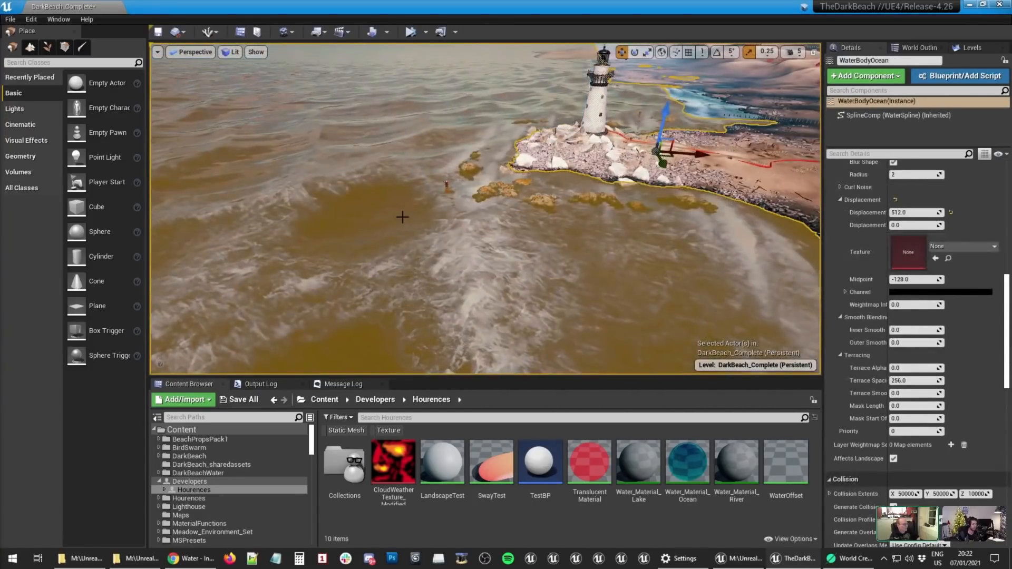
right_click_drag(402, 217, 467, 197)
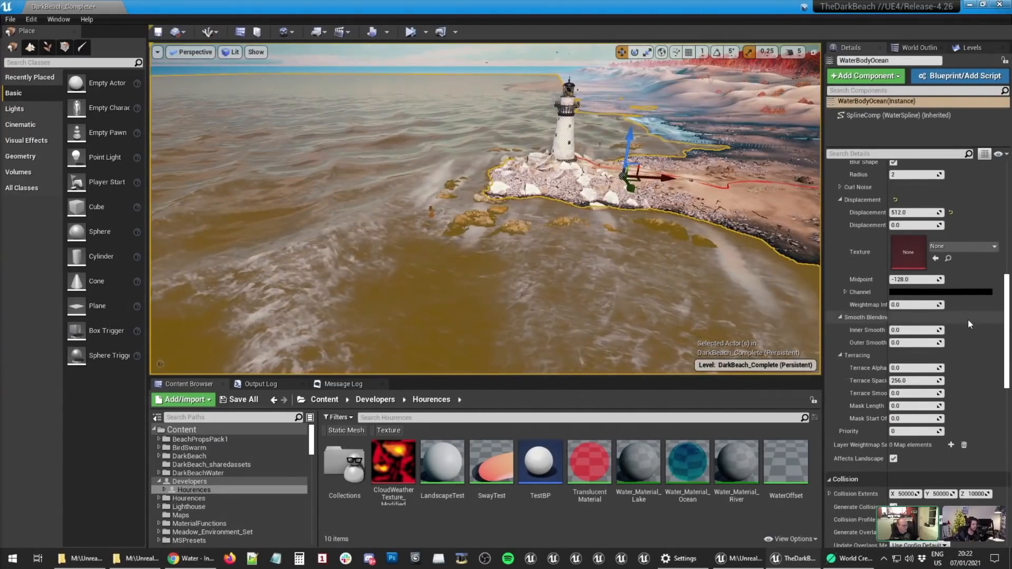
scroll(967, 318, "up", 5)
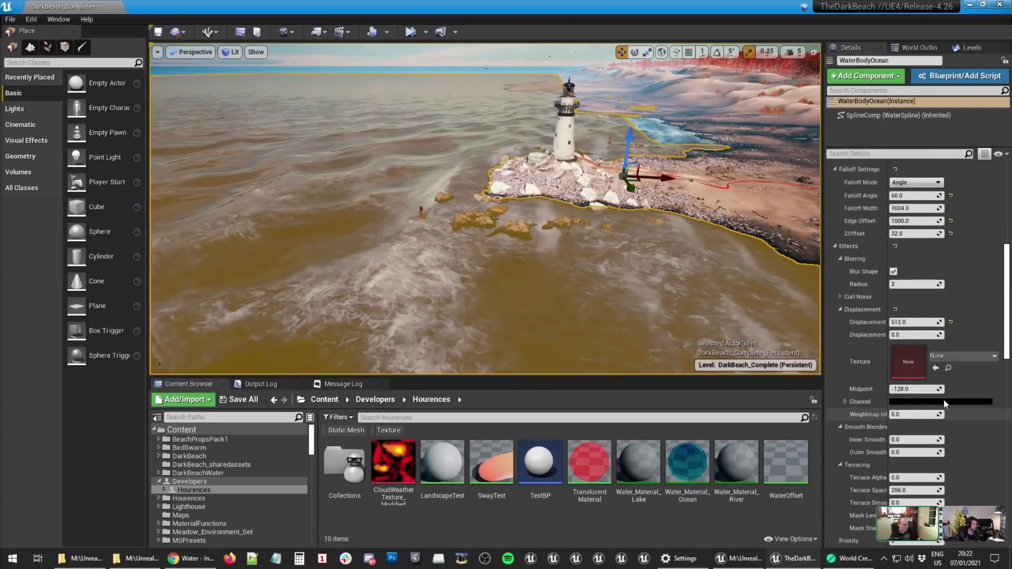
scroll(938, 400, "down", 10)
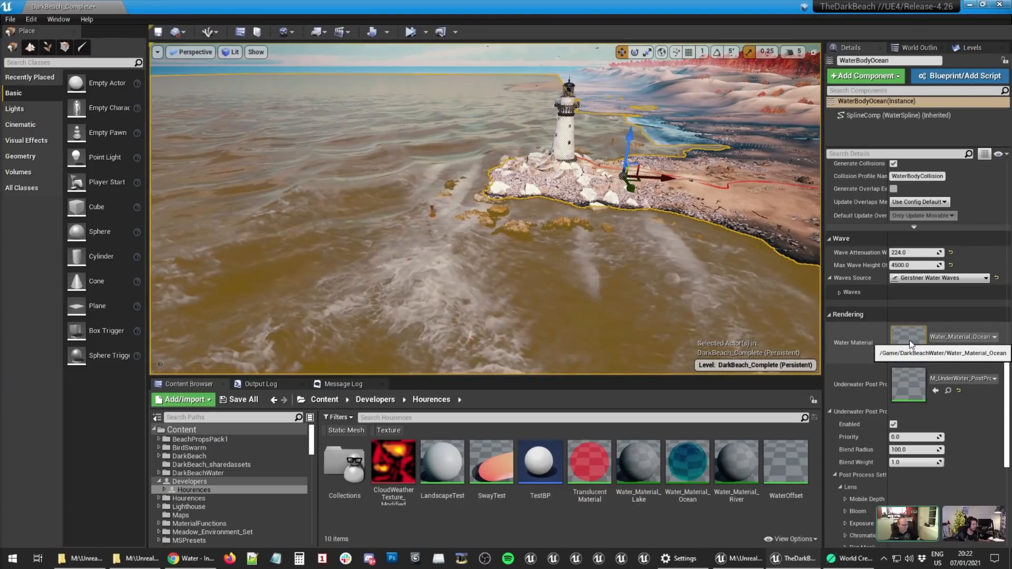
- Locate and open the Water Content plugin folder in the Content Browser
scroll(205, 511, "down", 15)
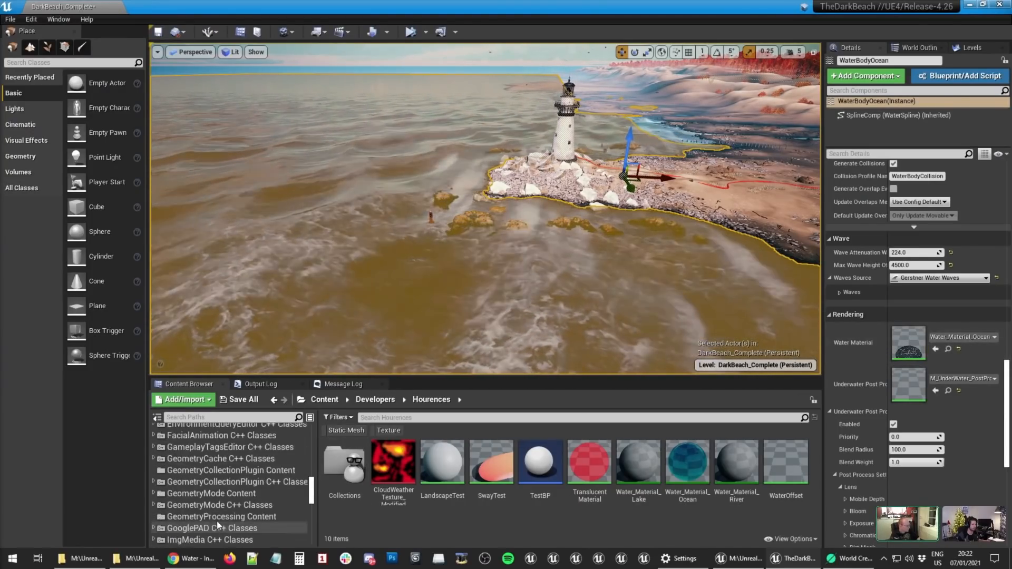
scroll(219, 523, "down", 10)
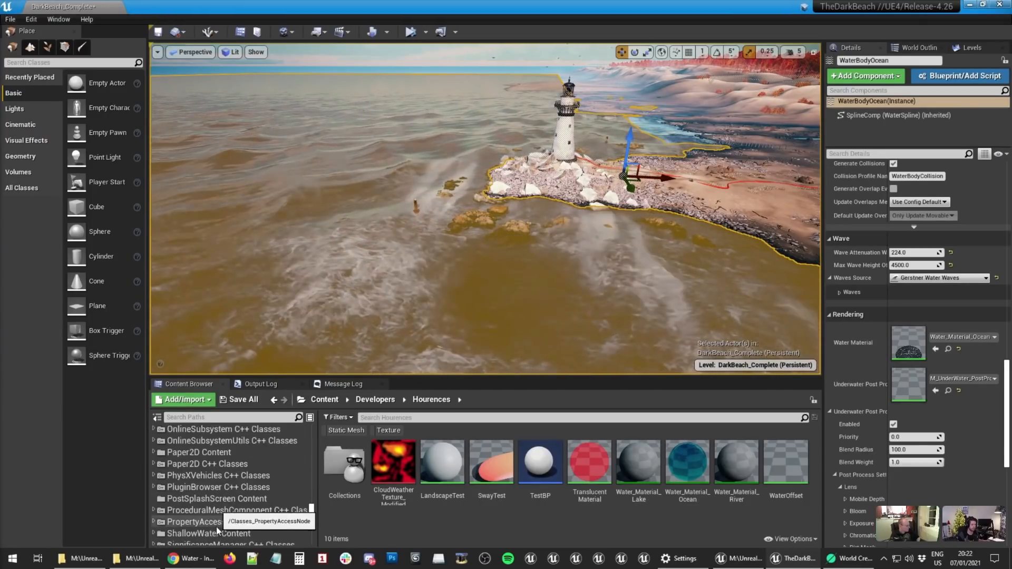
scroll(214, 513, "down", 3)
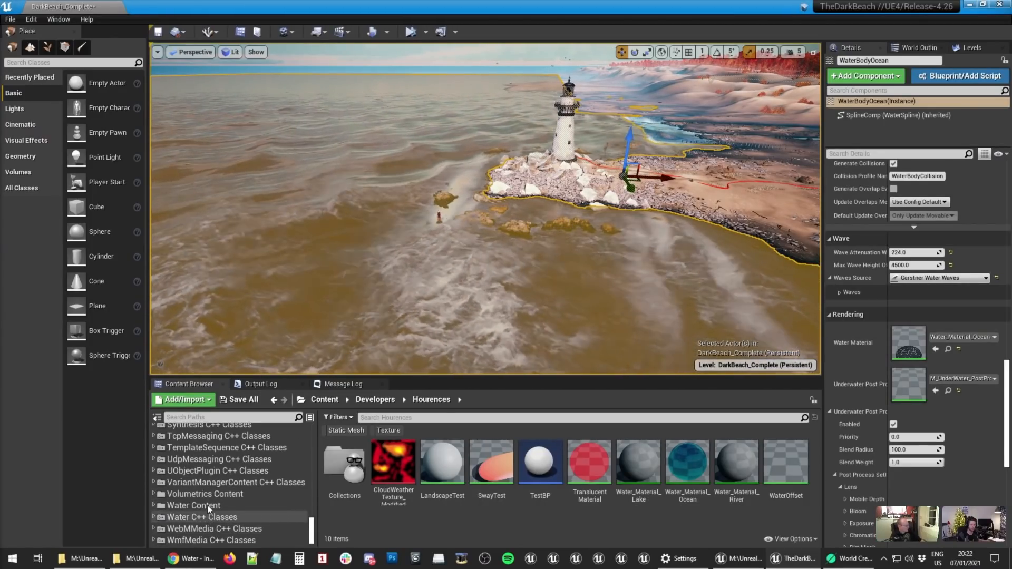
double_click(207, 505)
scroll(203, 521, "down", 4)
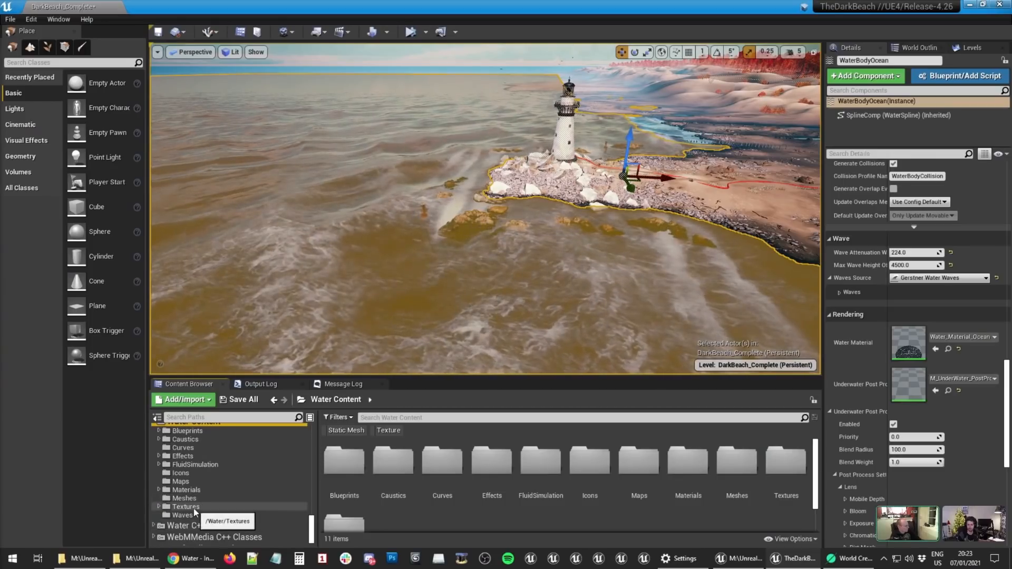
scroll(199, 509, "up", 1)
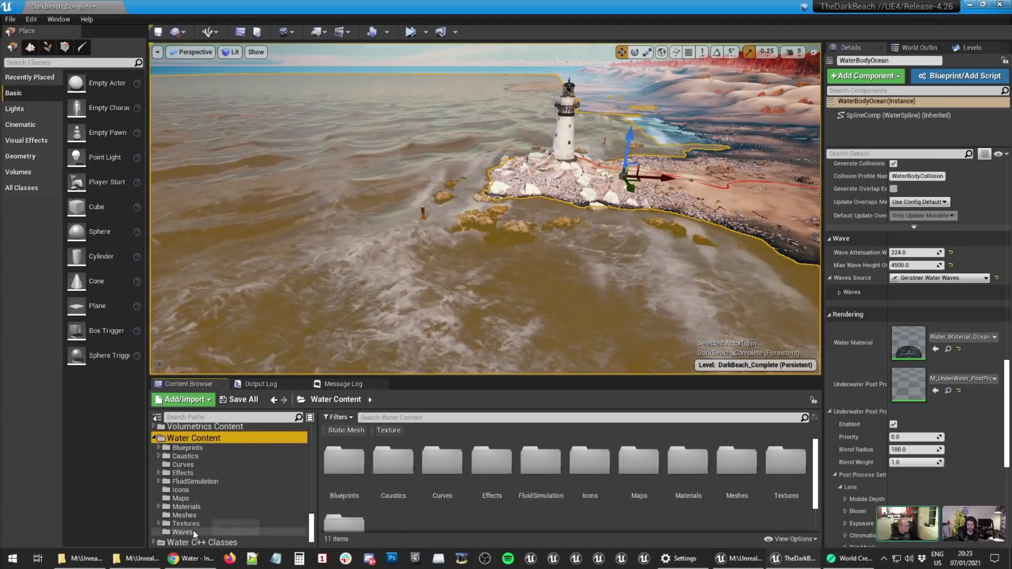
- Browse the Water C++ Classes, FluidSimulation and Waves folders of the Water plugin
left_click(191, 523)
scroll(224, 519, "down", 1)
left_click(222, 516)
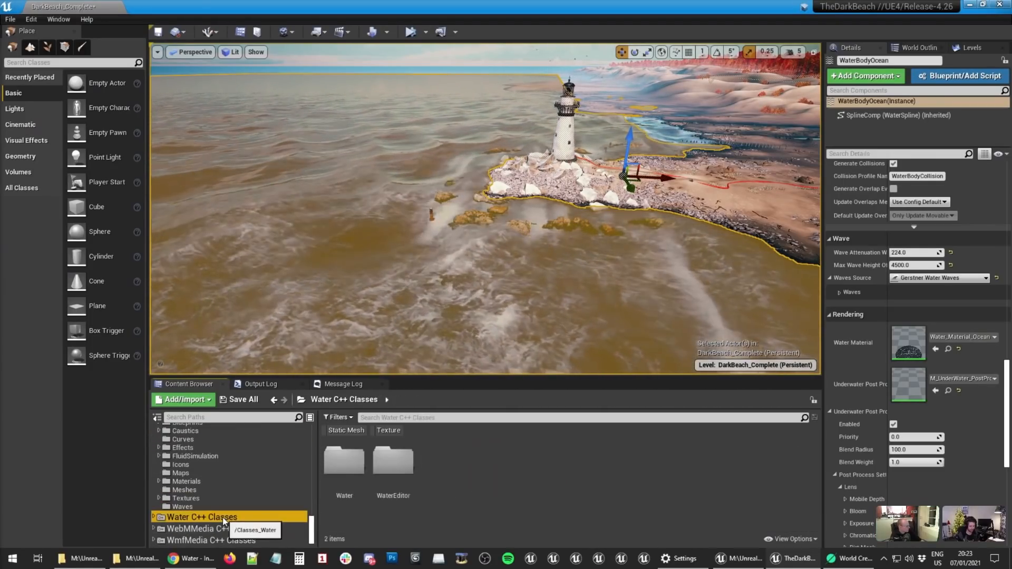
scroll(216, 508, "up", 3)
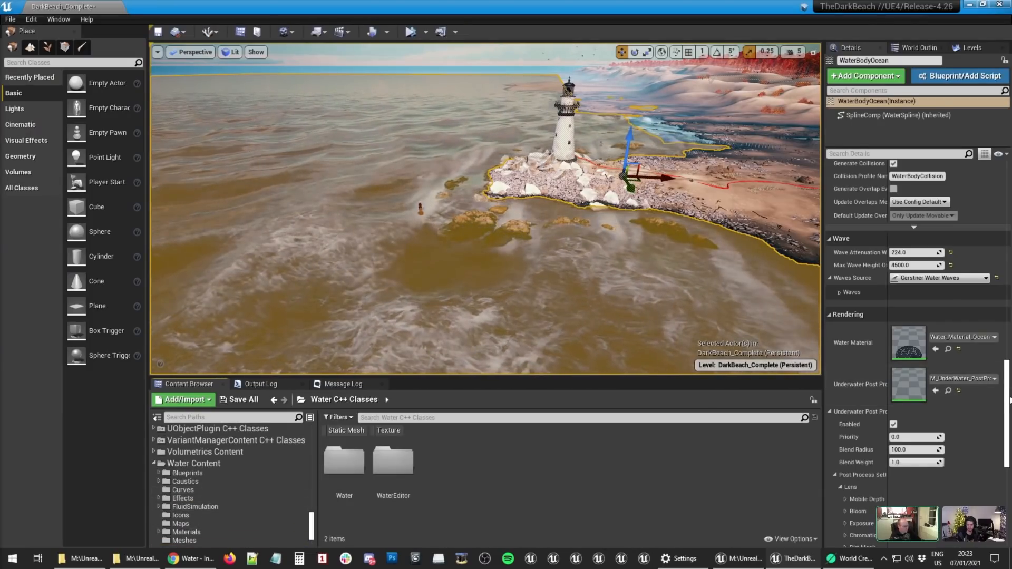
scroll(941, 378, "down", 10)
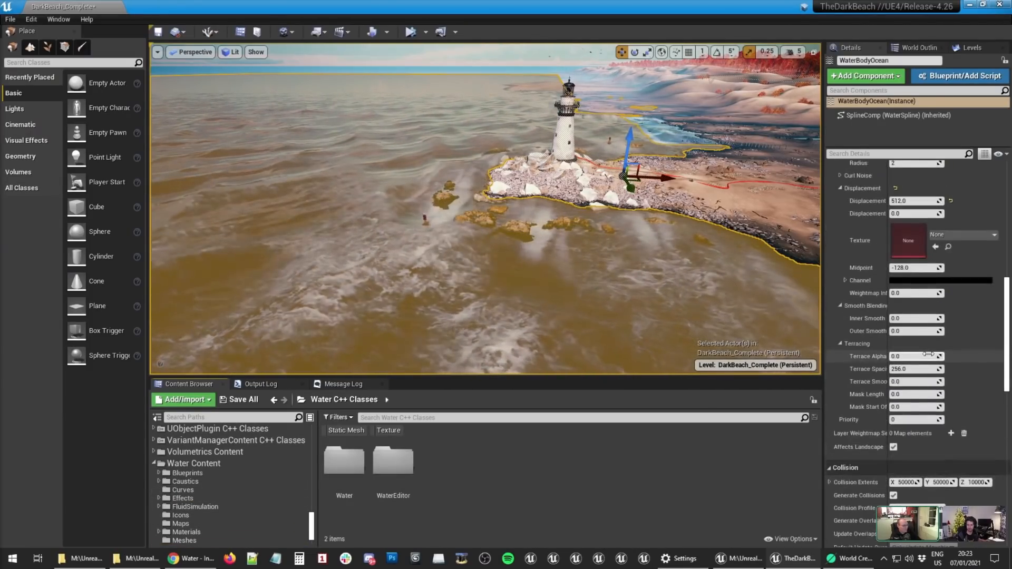
left_click(211, 507)
scroll(210, 497, "down", 1)
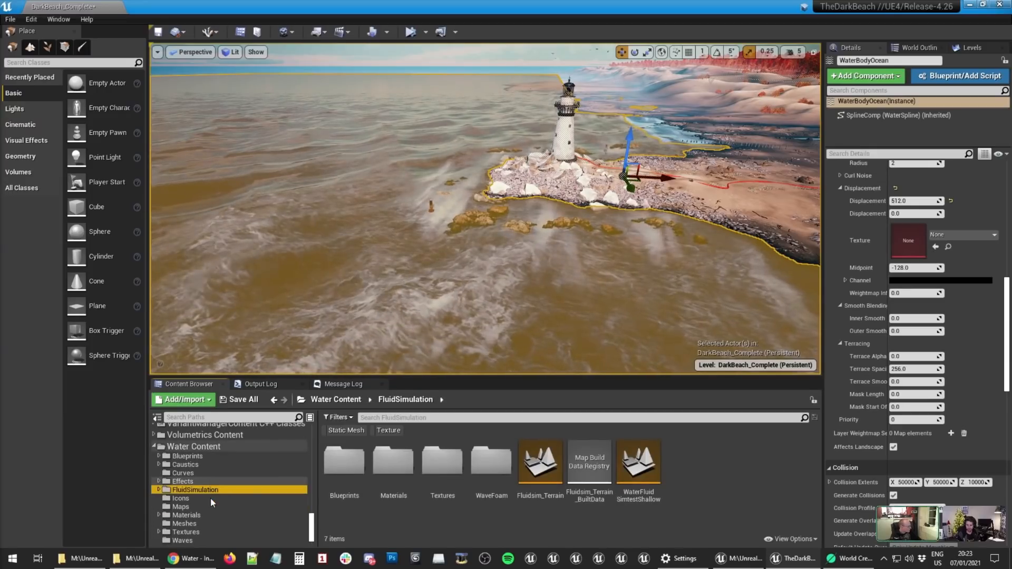
left_click(201, 541)
scroll(200, 527, "down", 2)
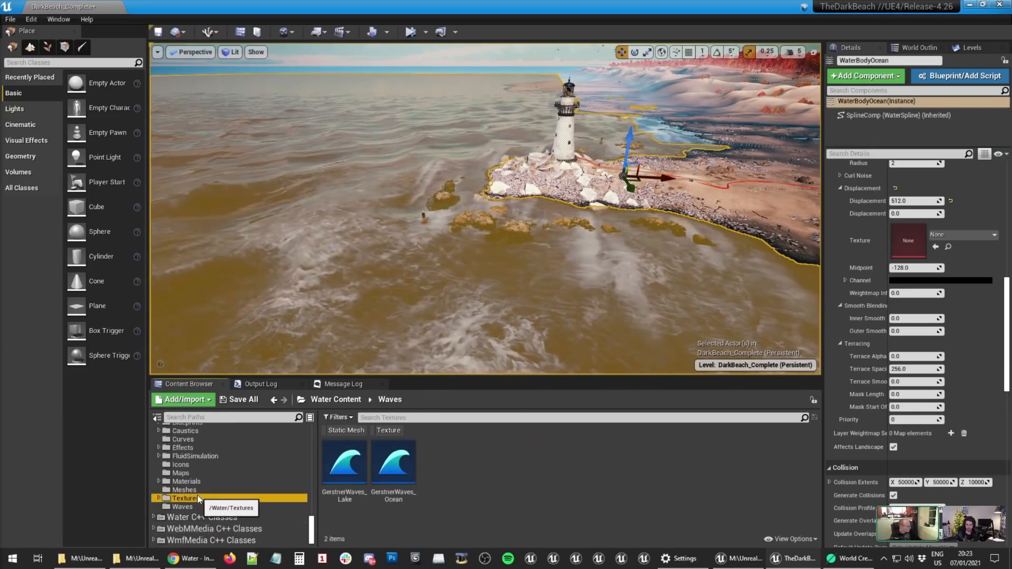
- Open the Water_Material asset from Water Content's Materials/WaterSurface folder
left_click(193, 481)
double_click(638, 461)
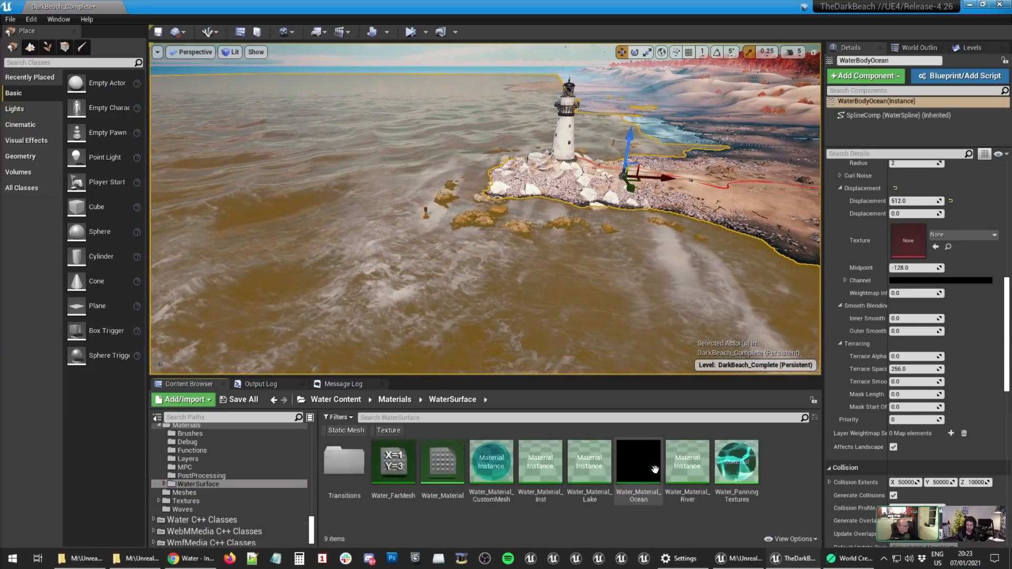
double_click(440, 464)
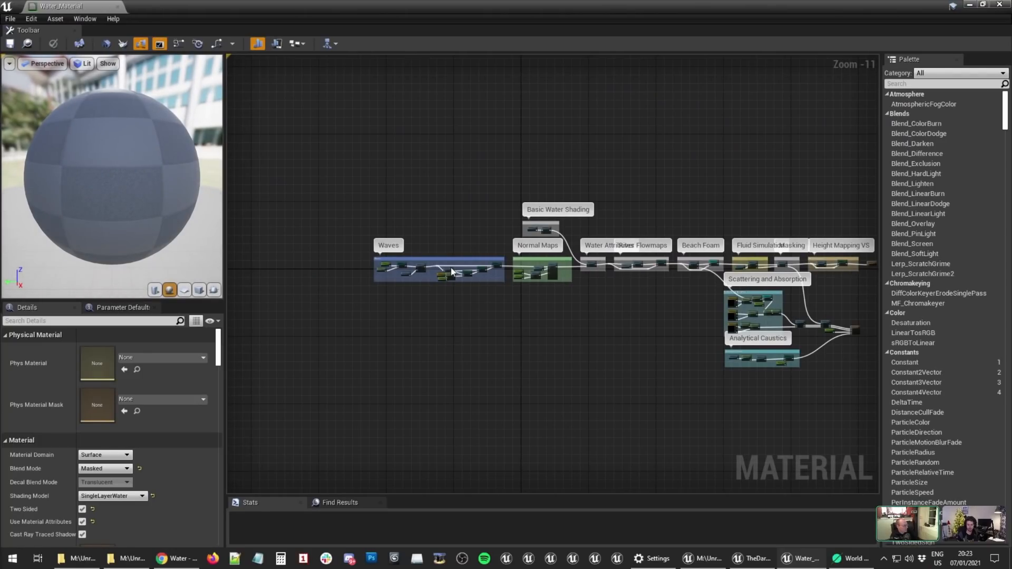
- Examine the Waves and Normal Maps comment groups in the Water_Material graph
scroll(451, 272, "up", 3)
scroll(451, 246, "up", 6)
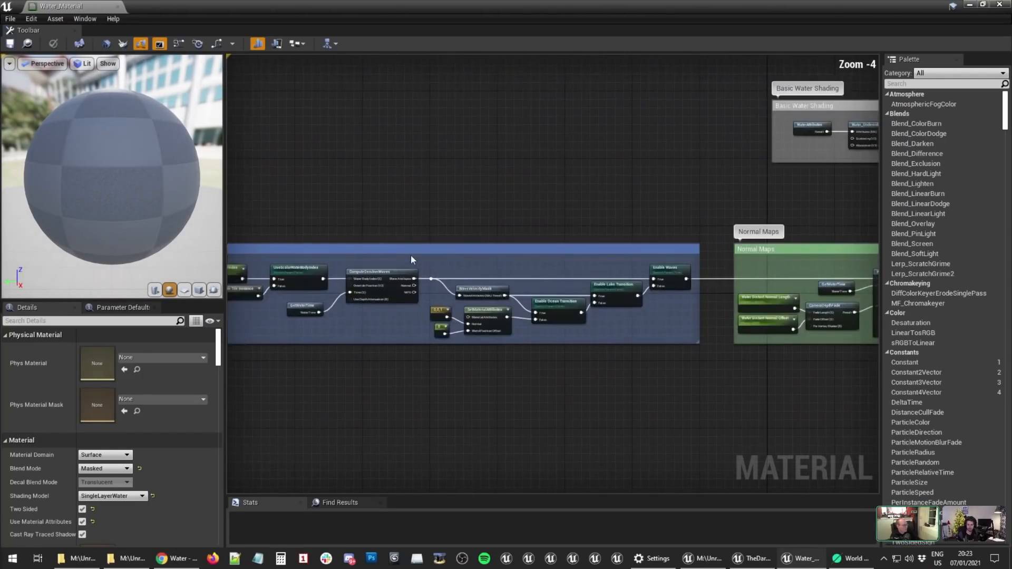
right_click_drag(435, 211, 611, 353)
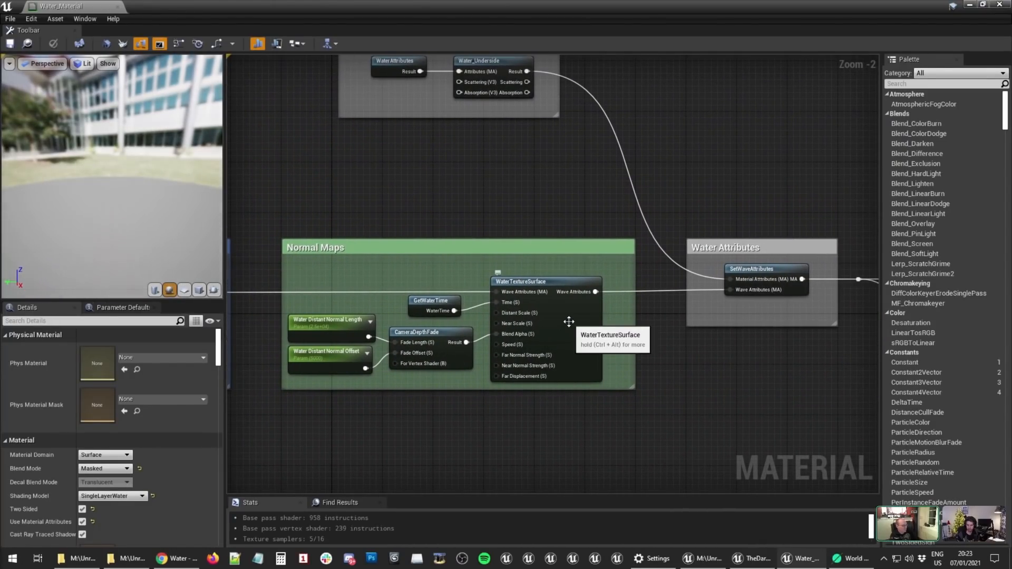
- Examine the Beach Foam, Fluid Simulation, Masking and Height Mapping VS groups of the plugin's Water_Material, and close the asset
right_click_drag(647, 324, 227, 311)
right_click_drag(808, 363, 254, 361)
scroll(558, 350, "down", 3)
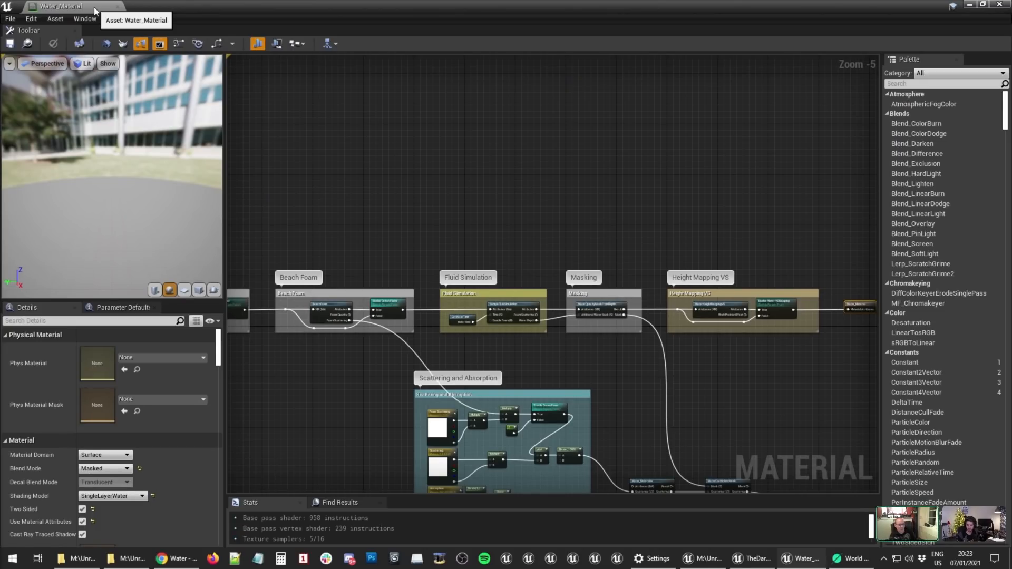
left_click(117, 6)
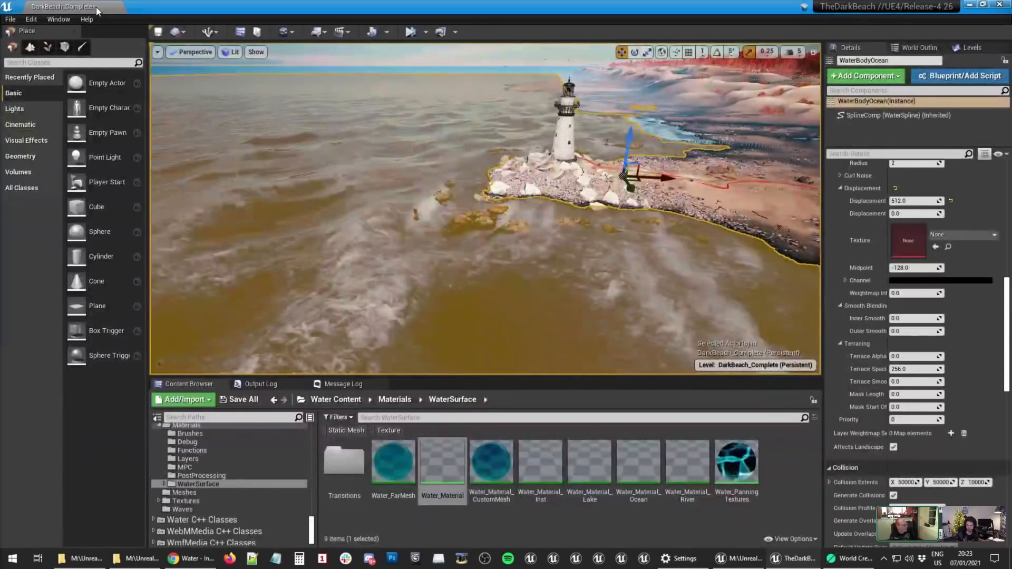
- Return to the root Content folder in the Content Browser
scroll(238, 484, "up", 10)
scroll(240, 487, "up", 15)
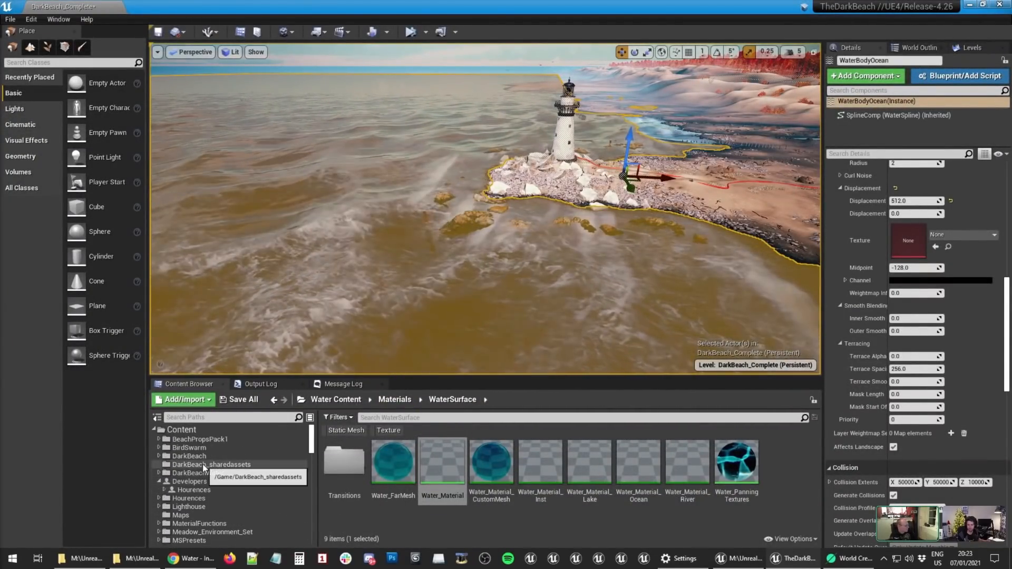
left_click(198, 429)
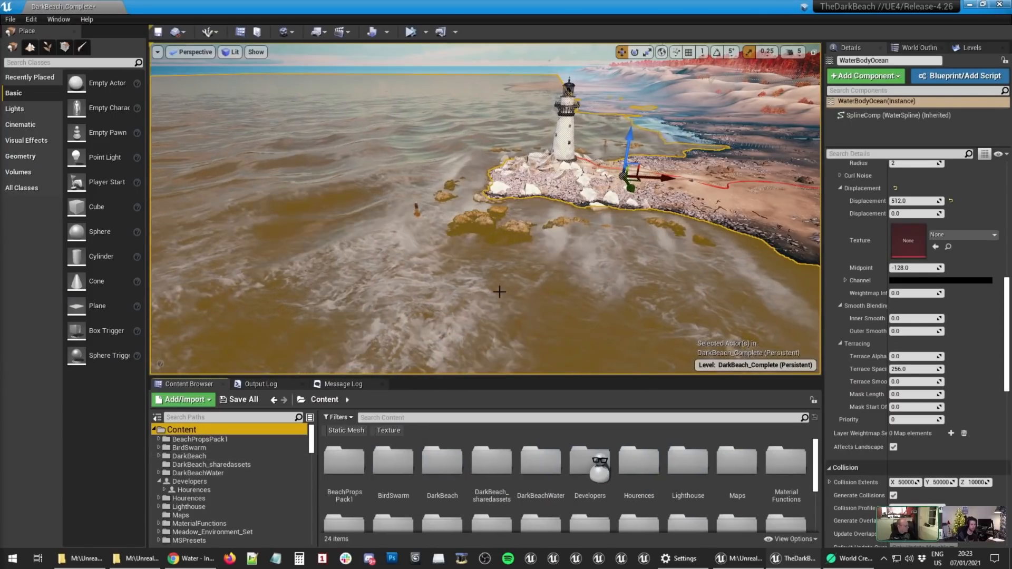
- Open the Water_Material_Ocean instance assigned as the Water Material in WaterBodyOcean's Rendering settings
scroll(934, 422, "down", 5)
scroll(937, 445, "down", 3)
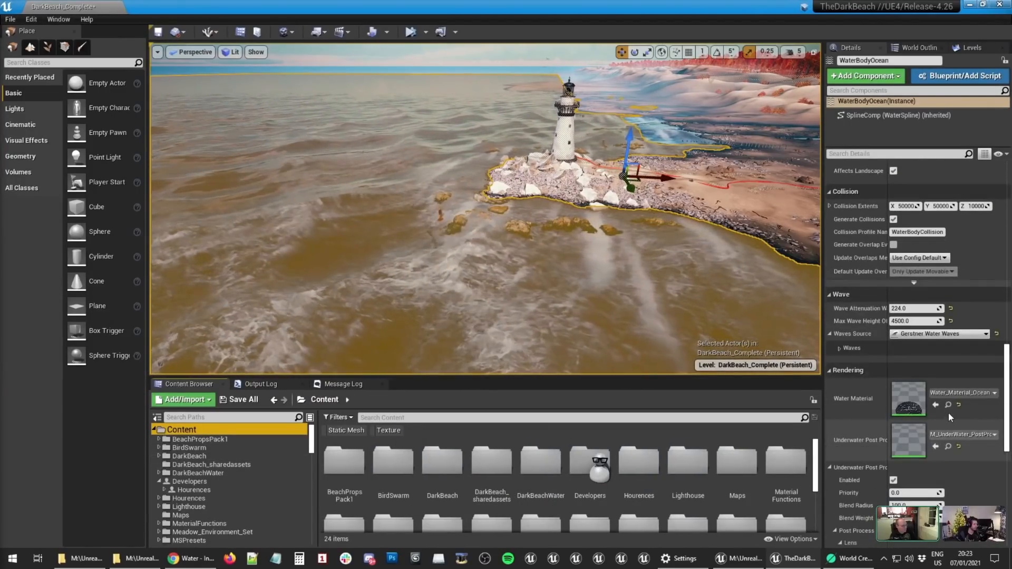
double_click(909, 396)
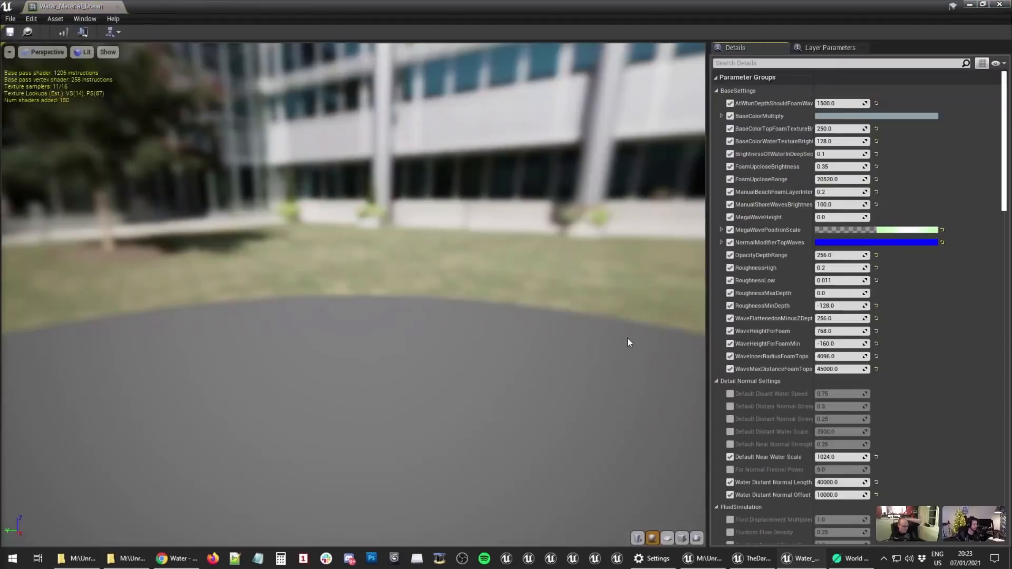
- Open the parent Water_Material of the Water_Material_Ocean instance
scroll(851, 419, "down", 5)
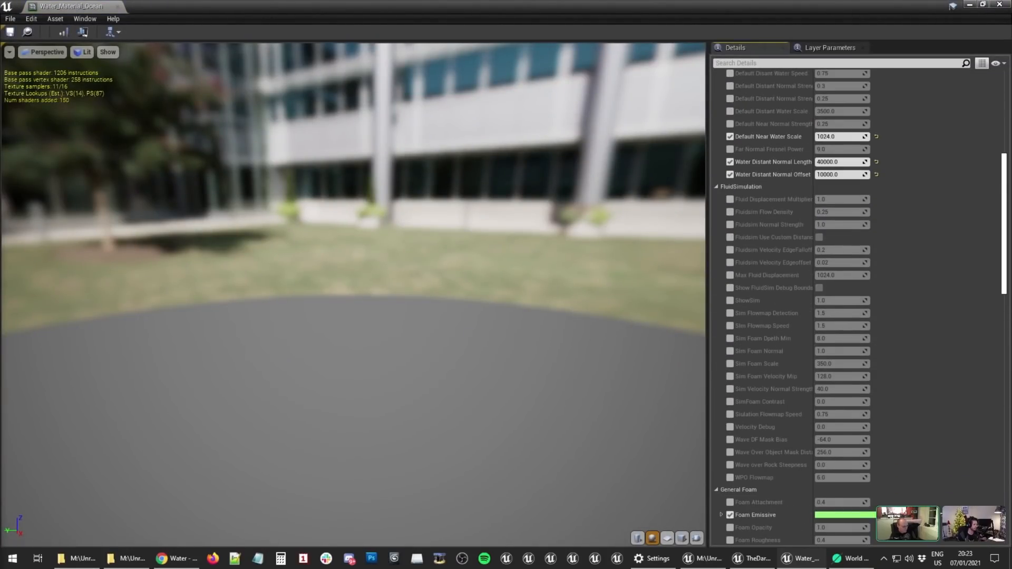
scroll(987, 463, "down", 10)
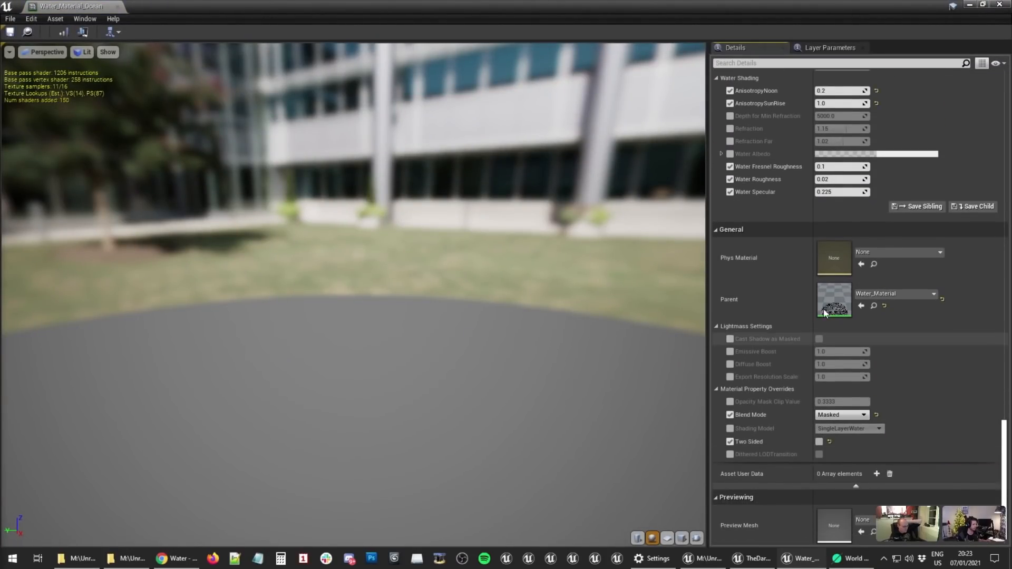
double_click(822, 305)
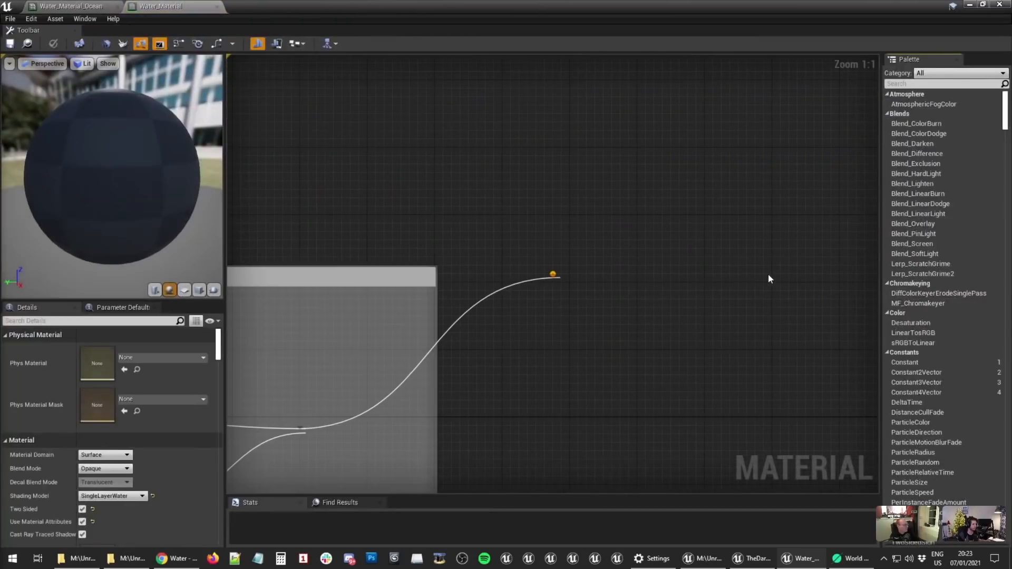
- Examine the Normals smoothed out top of tall waves and Hole in ocean groups in the parent material's graph
scroll(618, 317, "down", 8)
right_click_drag(487, 271, 580, 233)
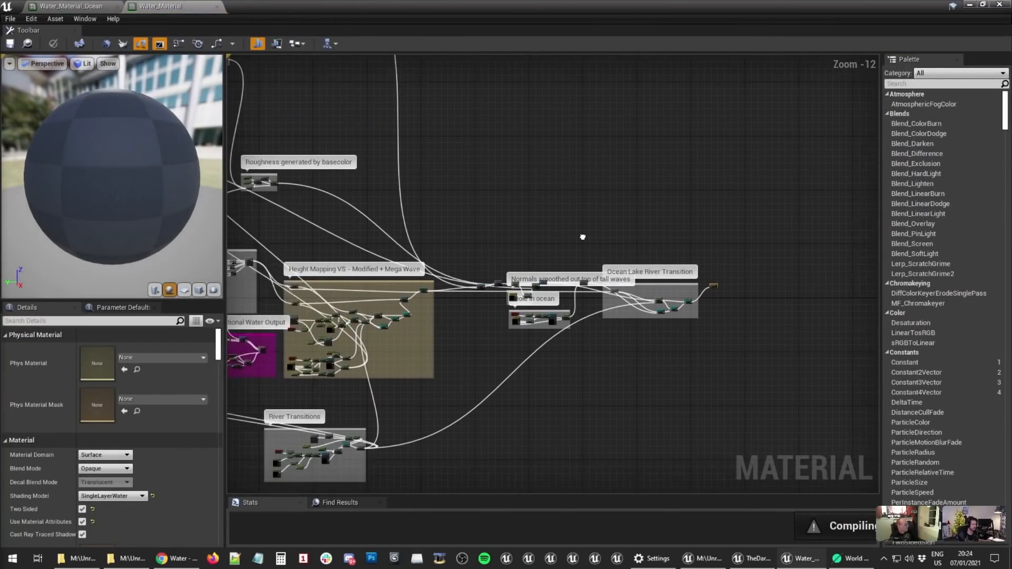
scroll(580, 293, "up", 9)
right_click_drag(605, 300, 705, 288)
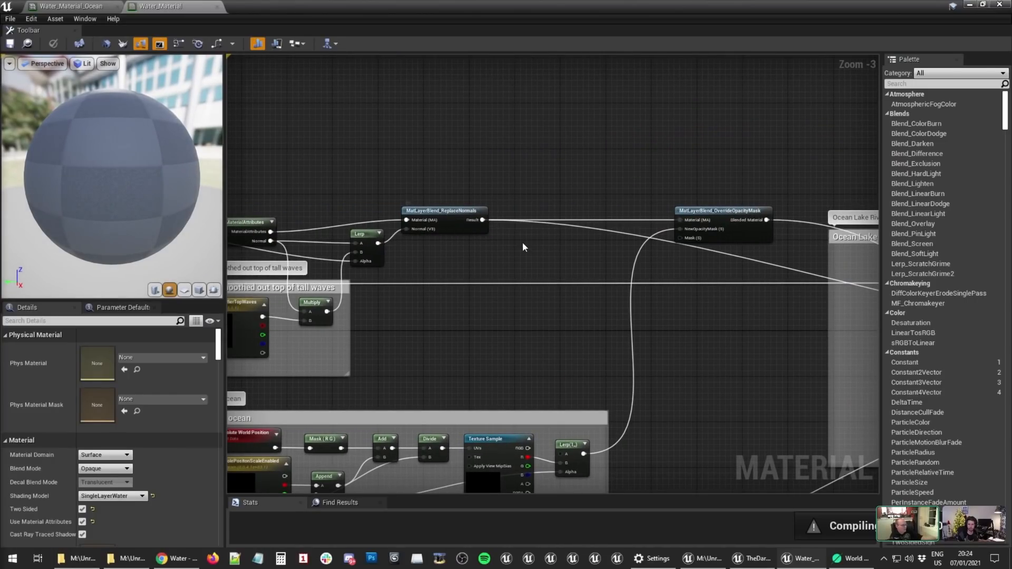
right_click_drag(523, 242, 695, 237)
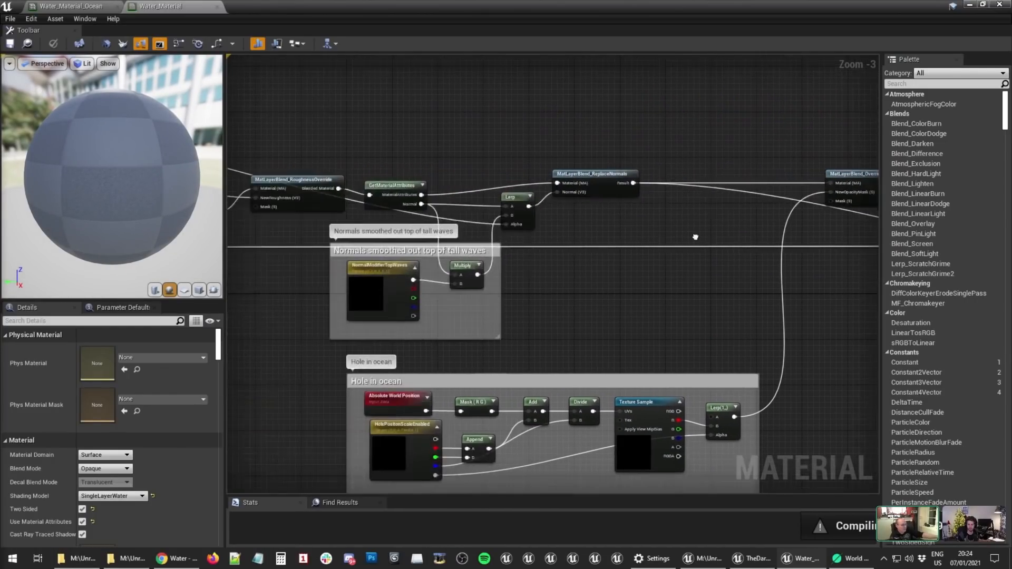
- Survey the modified graph's comment groups, from Waves and River Transitions up to Overlay foam and base color textures
scroll(646, 235, "down", 9)
right_click_drag(616, 235, 1011, 337)
right_click_drag(953, 253, 871, 134)
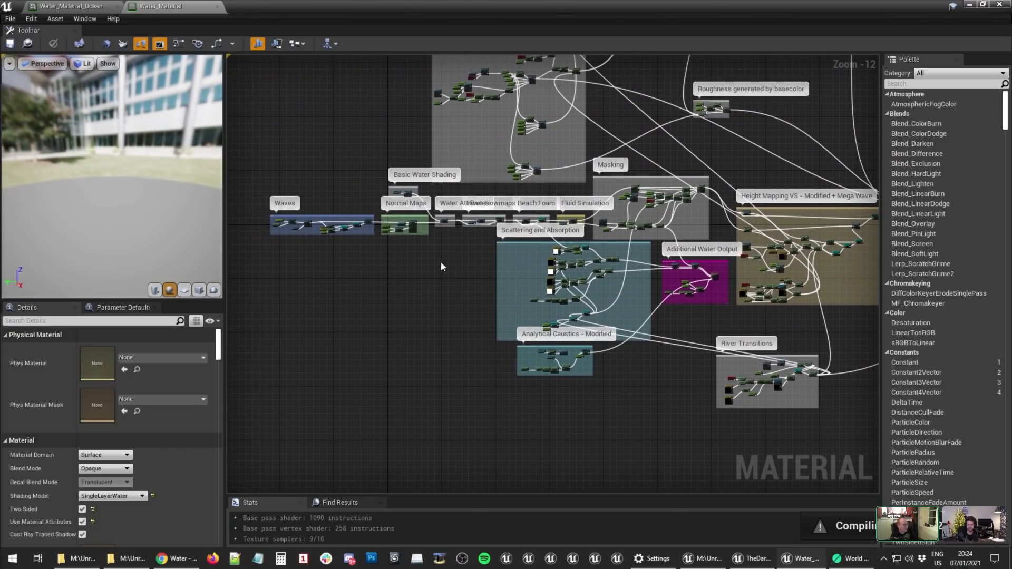
right_click_drag(441, 263, 415, 321)
right_click_drag(583, 204, 417, 167)
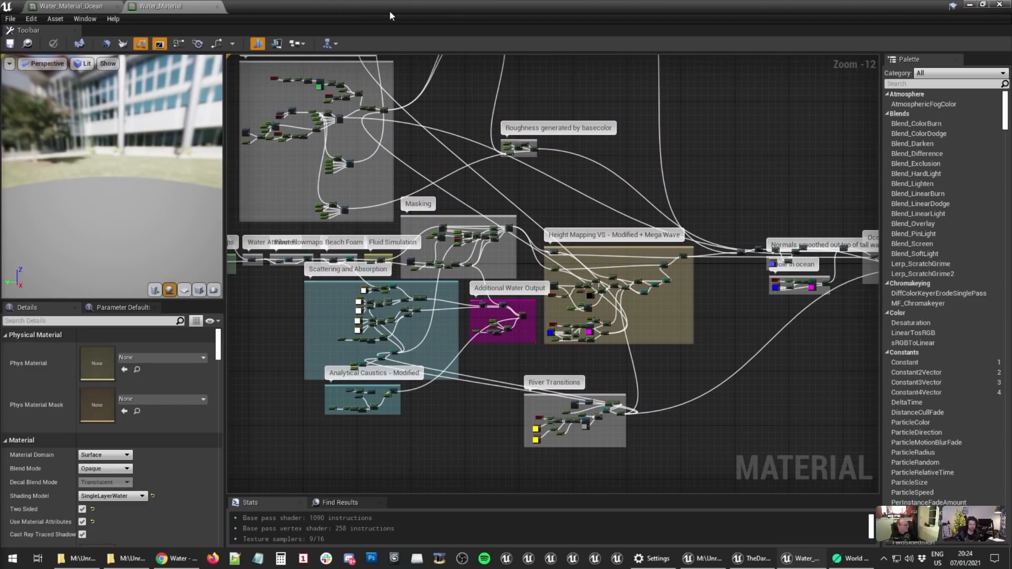
right_click_drag(459, 109, 601, 342)
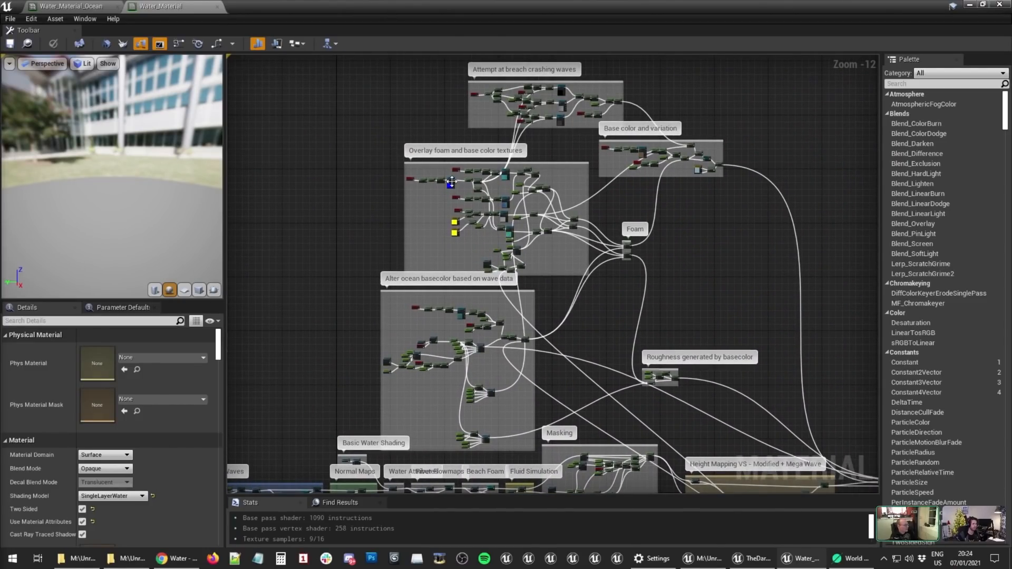
- Inspect a Texture Sample node in the Overlay foam and base color textures group
scroll(452, 182, "up", 10)
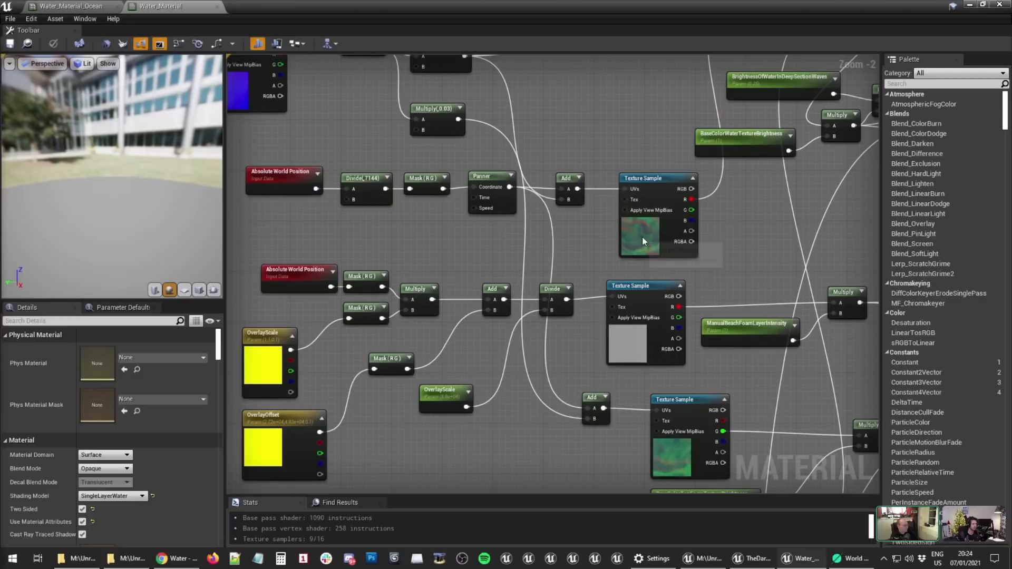
left_click(642, 237)
right_click_drag(565, 279, 484, 106)
right_click_drag(456, 182, 454, 256)
scroll(555, 251, "down", 8)
- Restore the material editor to a smaller window, move it clear of the level viewport, and deselect WaterBodyOcean
double_click(483, 9)
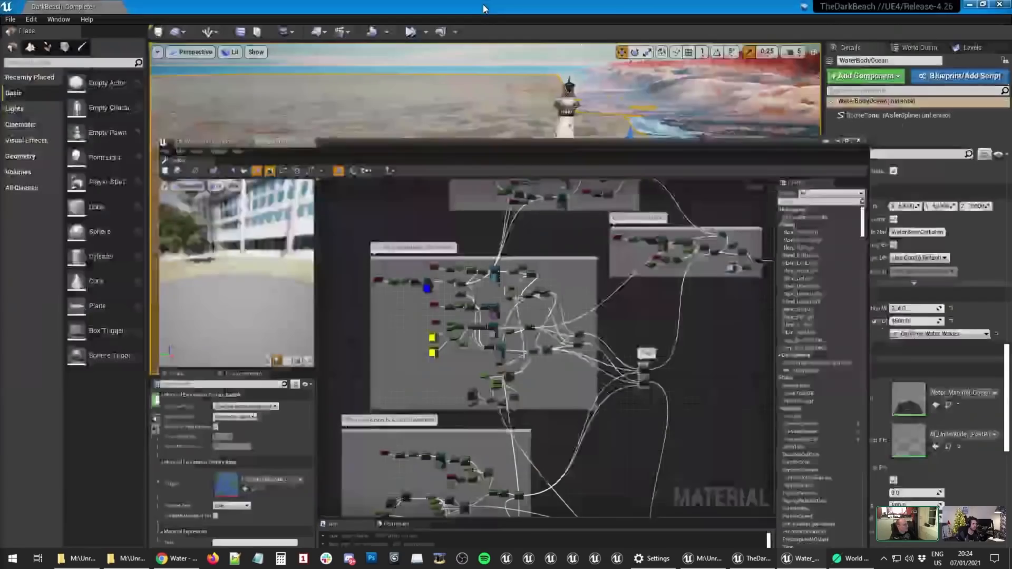
left_click_drag(469, 141, 970, 276)
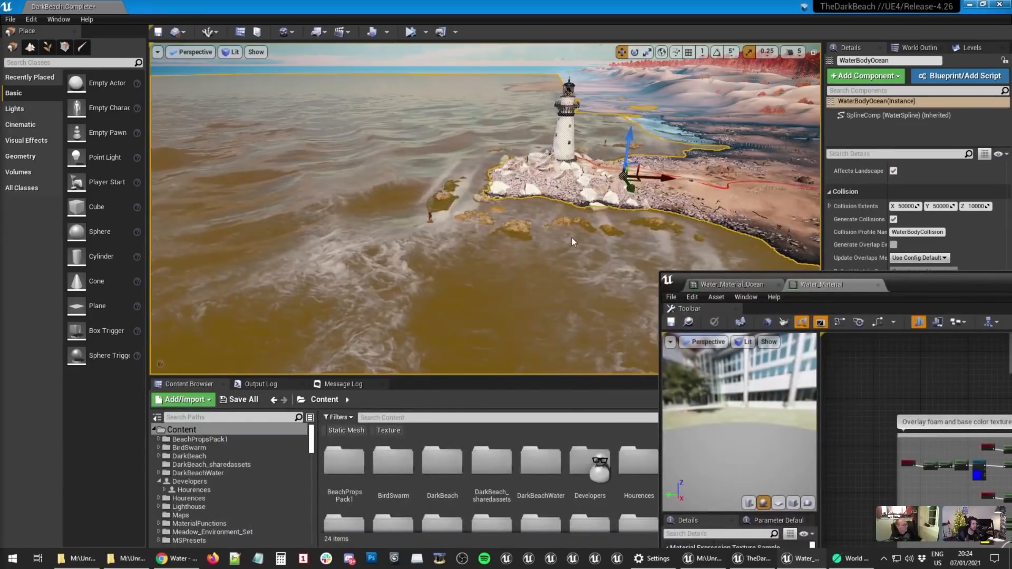
right_click_drag(496, 224, 524, 210)
key("Escape")
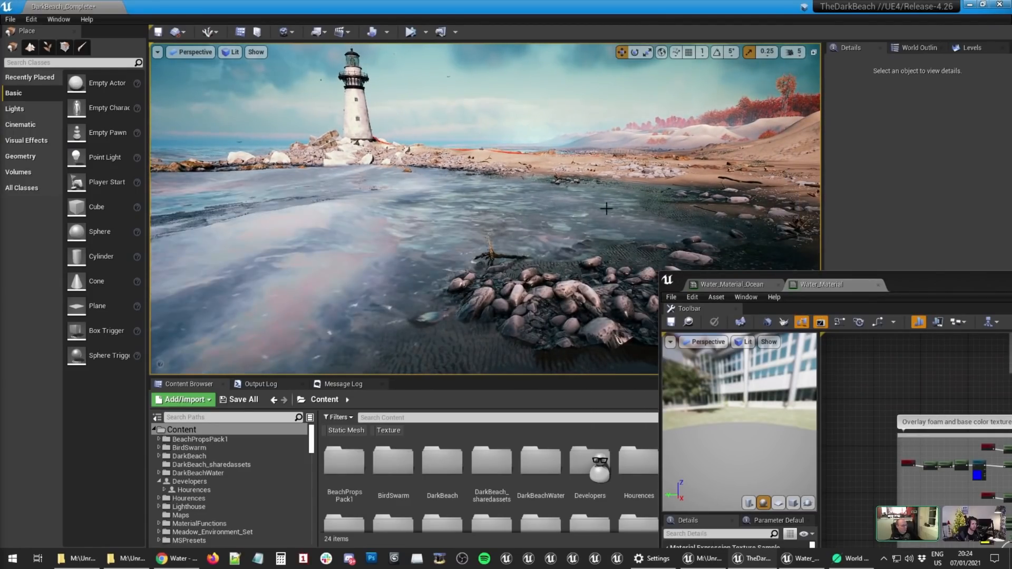
- Inspect the ocean's waves and shoreline near the lighthouse from just above and below the water surface
right_click_drag(606, 208, 558, 211)
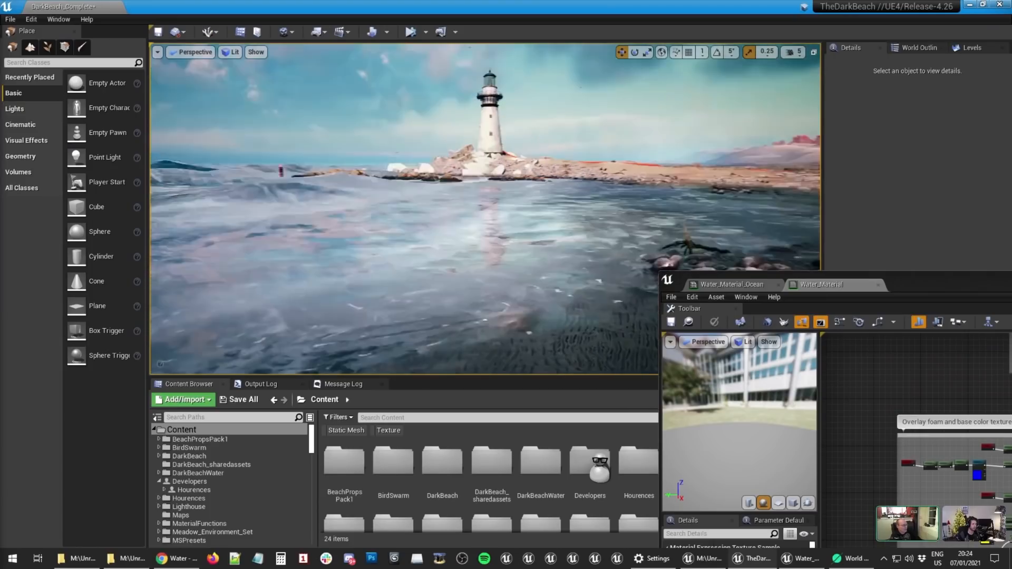
mouse_move(339, 169)
right_mouse_down()
mouse_move(359, 177)
mouse_move(339, 169)
right_mouse_up()
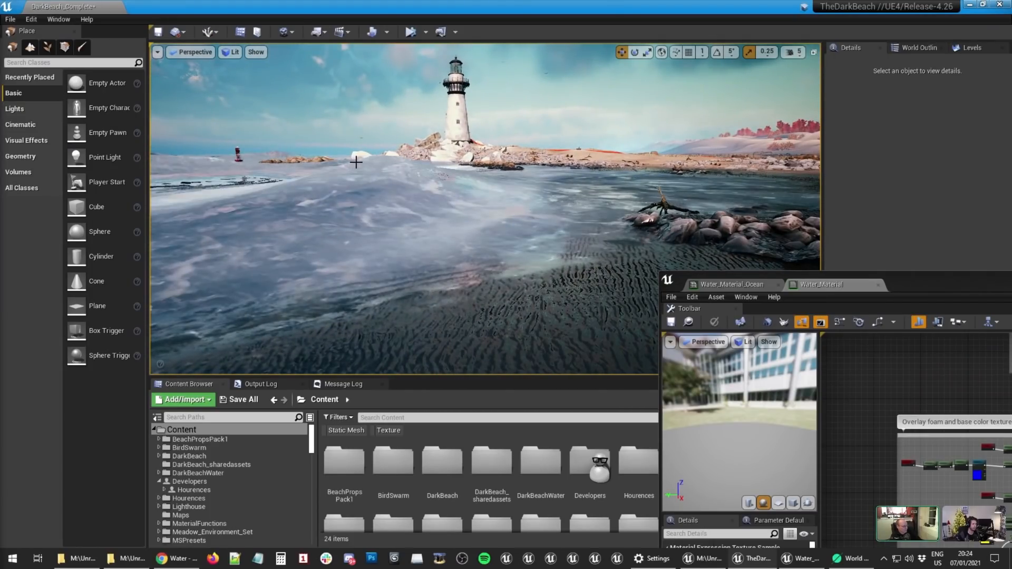
right_click_drag(541, 190, 463, 134)
key("a")
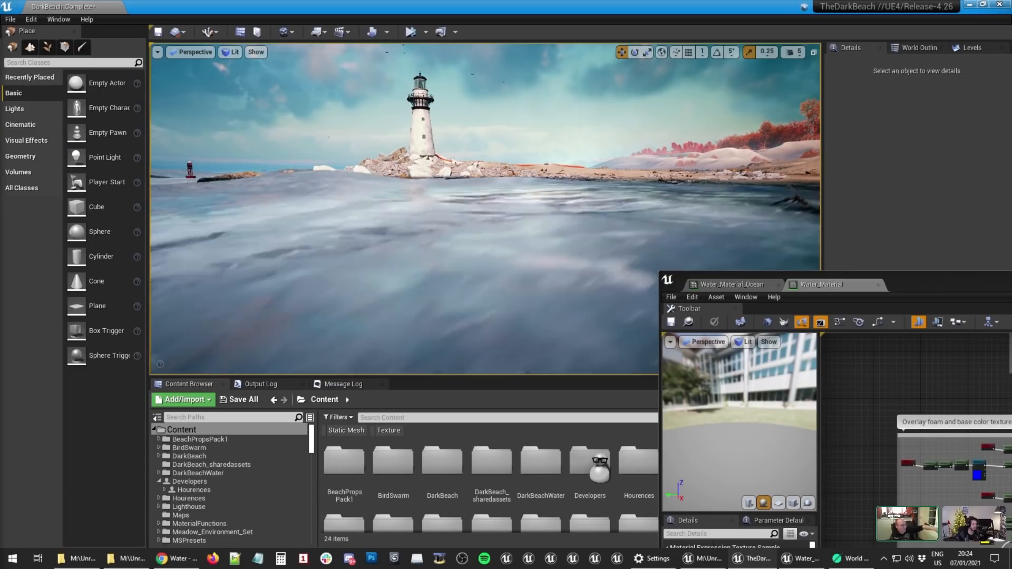
key("q")
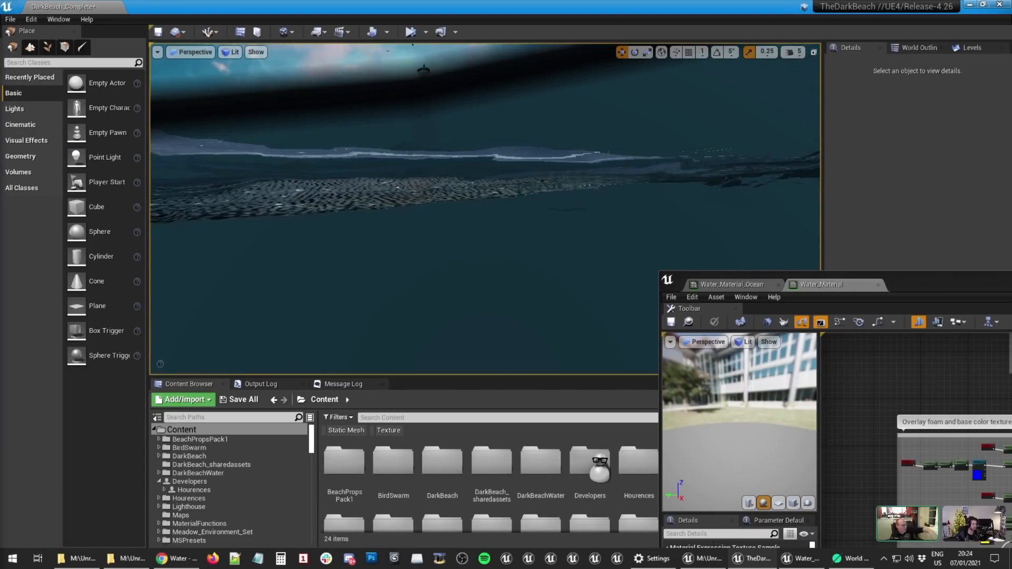
key("e")
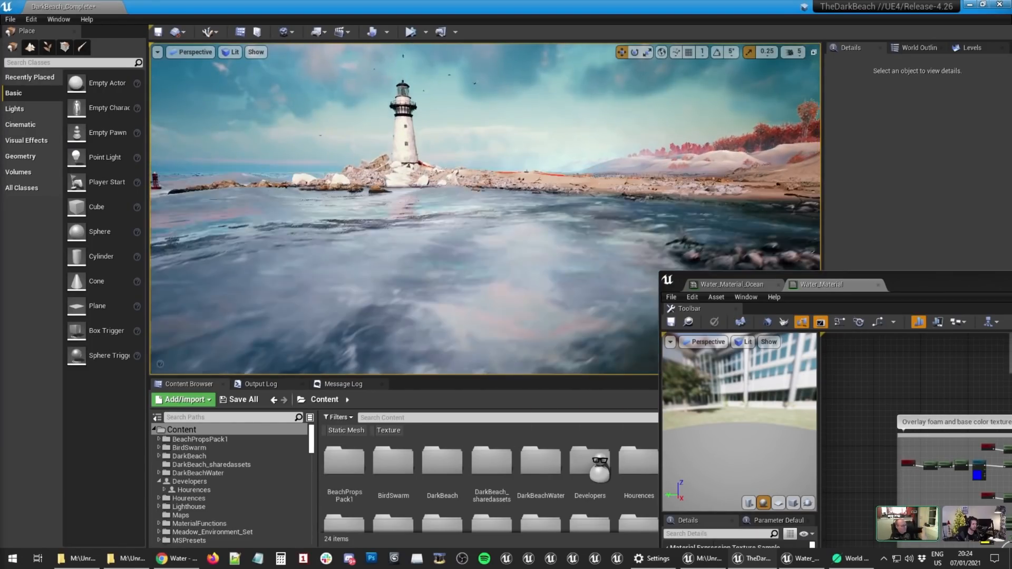
- Maximize the material editor again and survey the comment groups of the Water_Material graph
left_click_drag(944, 280, 491, 49)
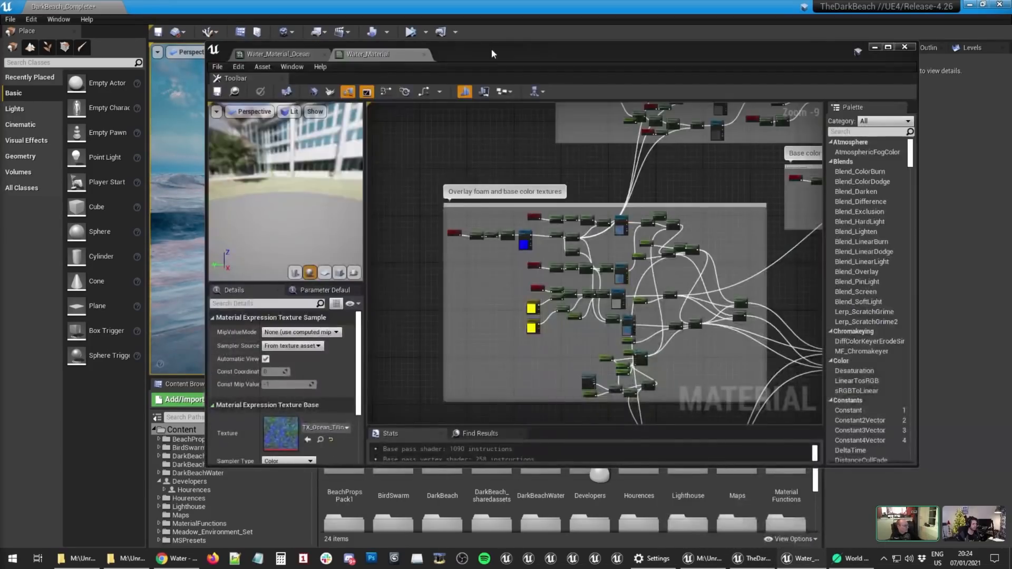
double_click(491, 49)
scroll(672, 223, "down", 3)
right_click_drag(658, 353, 507, 90)
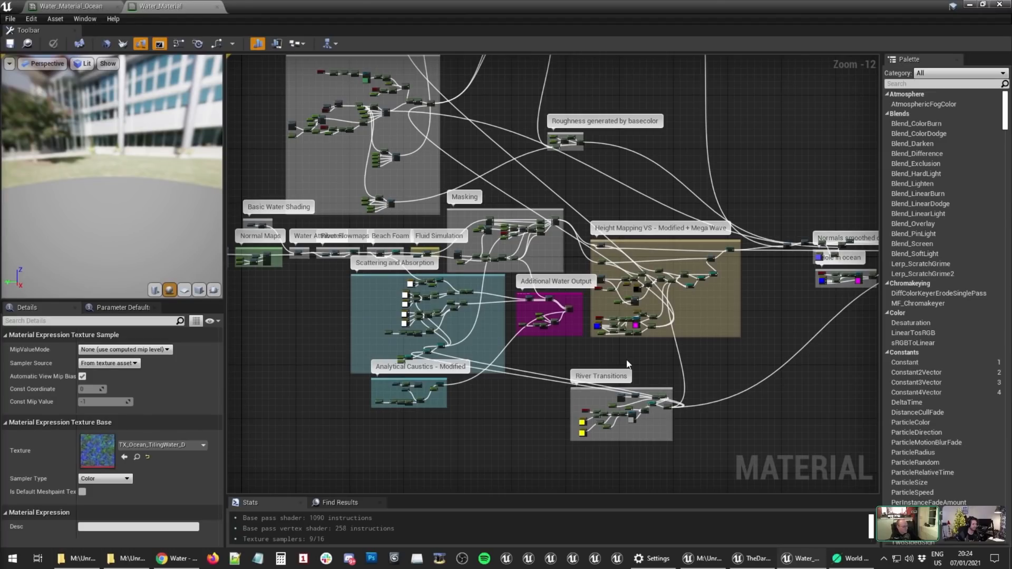
right_click_drag(609, 203, 612, 333)
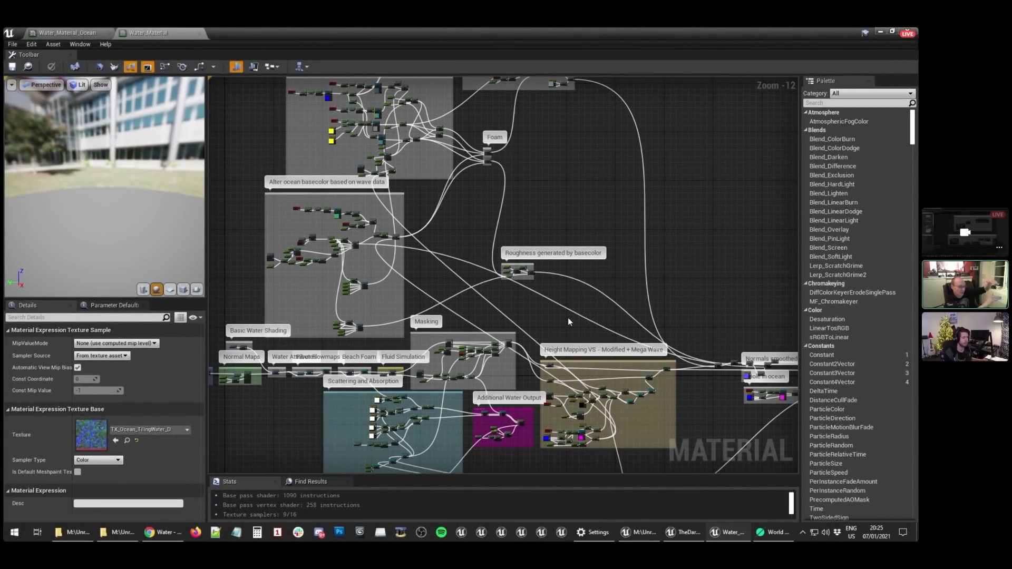
- Examine the River Transitions, Scattering and Absorption, and Analytical Caustics - Modified groups
right_click_drag(568, 322, 567, 99)
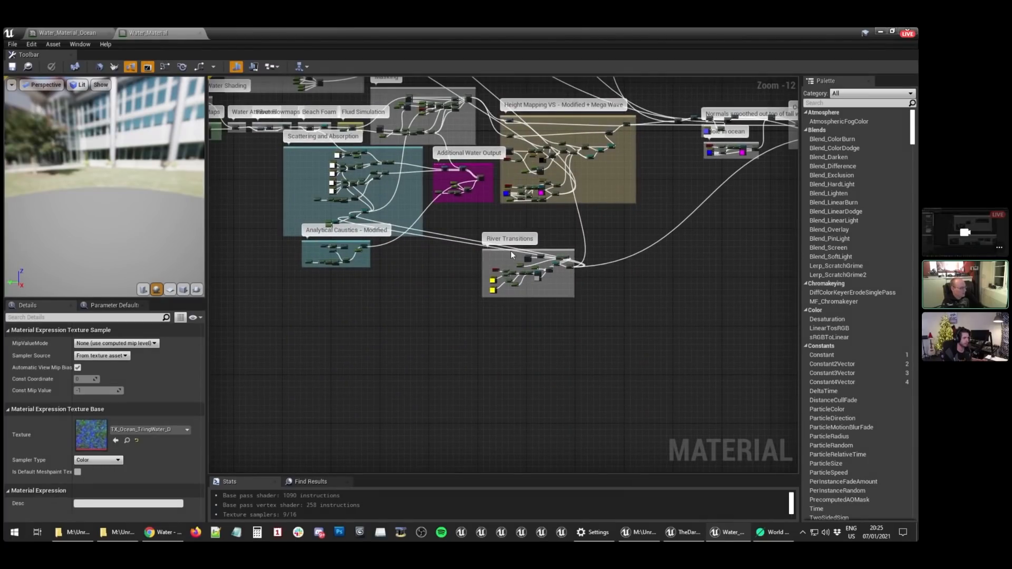
right_click_drag(510, 251, 510, 322)
scroll(295, 234, "up", 3)
scroll(296, 237, "up", 2)
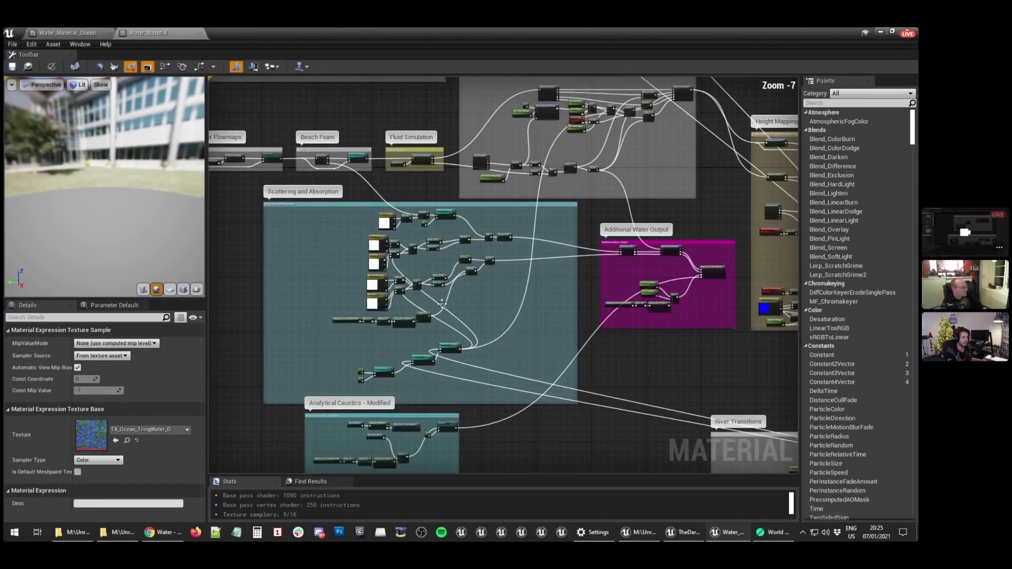
- Examine the Height Mapping VS - Modified + Mega Wave group, including its MegaWavePositionScale and MegaWaveHeight nodes
right_click_drag(703, 177, 316, 214)
mouse_move(460, 233)
right_mouse_down()
mouse_move(384, 331)
mouse_move(599, 289)
mouse_move(738, 295)
mouse_move(474, 158)
mouse_move(506, 158)
mouse_move(411, 154)
mouse_move(636, 250)
right_mouse_up()
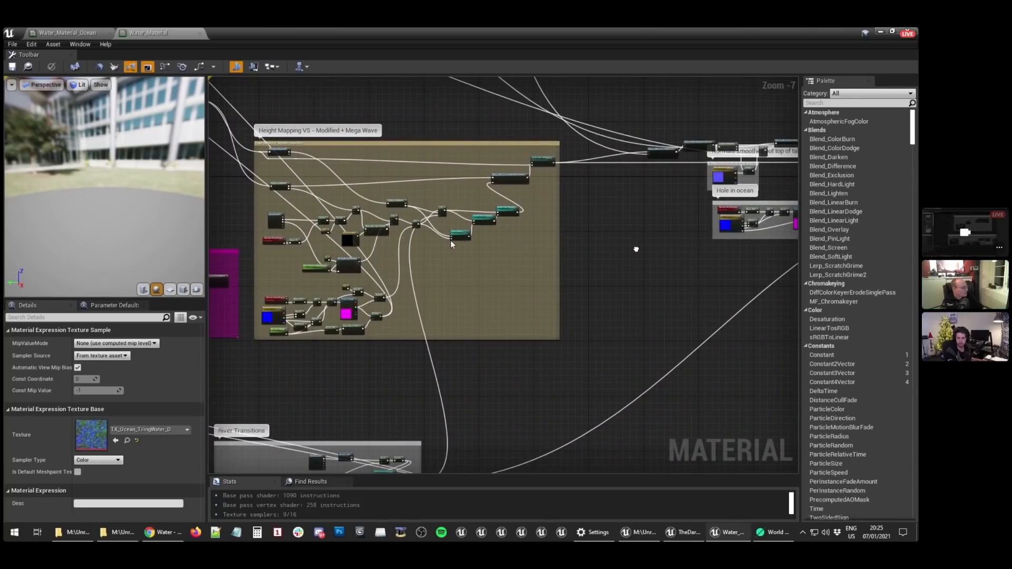
scroll(636, 249, "up", 5)
right_click_drag(627, 296, 717, 114)
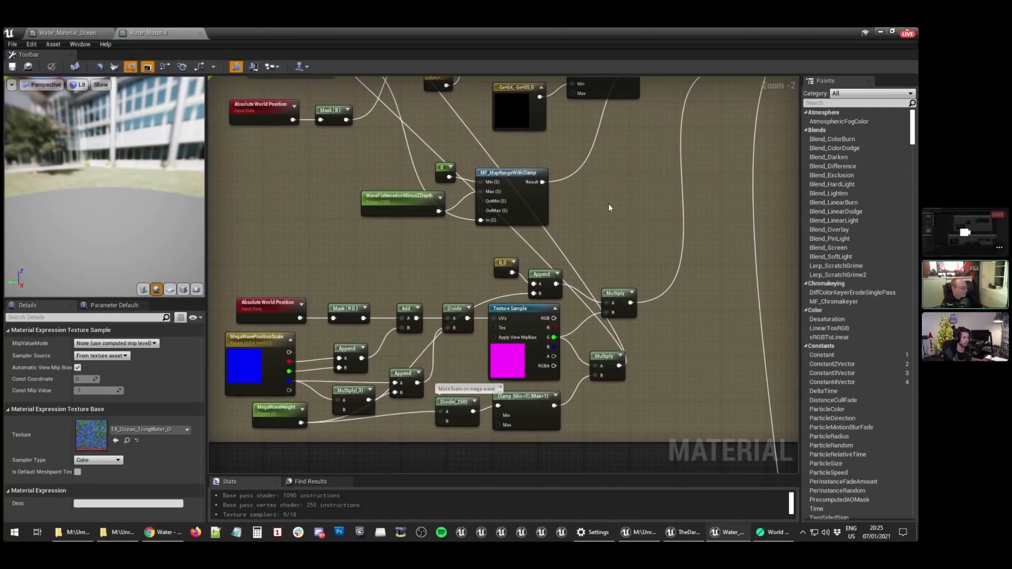
right_click_drag(608, 203, 584, 300)
- Inspect the MF_MapRangeWithClamp and WaterBodyData nodes in the Height Mapping VS - Modified + Mega Wave group
left_click(516, 322)
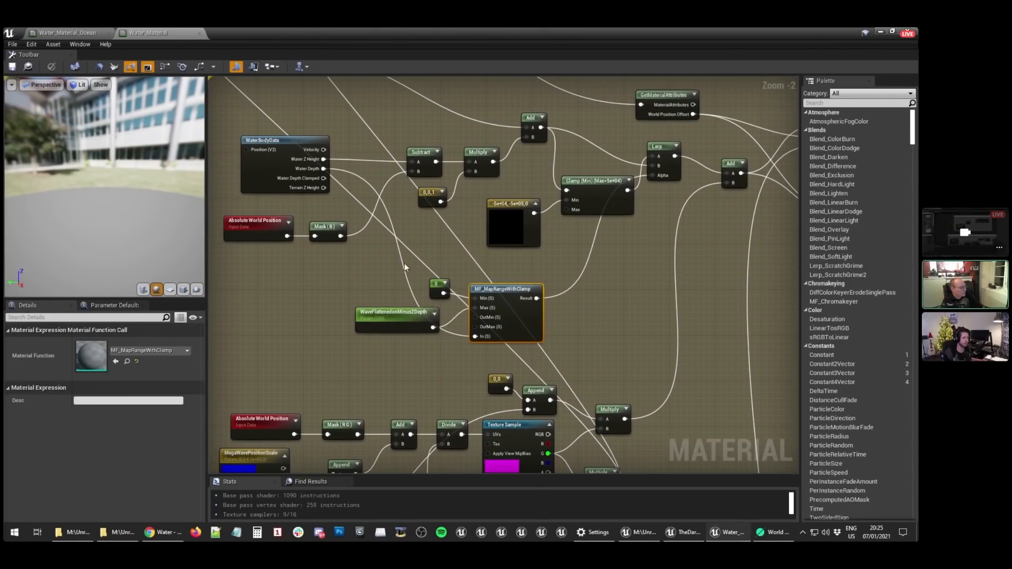
right_click_drag(601, 249, 716, 285)
right_click(593, 293)
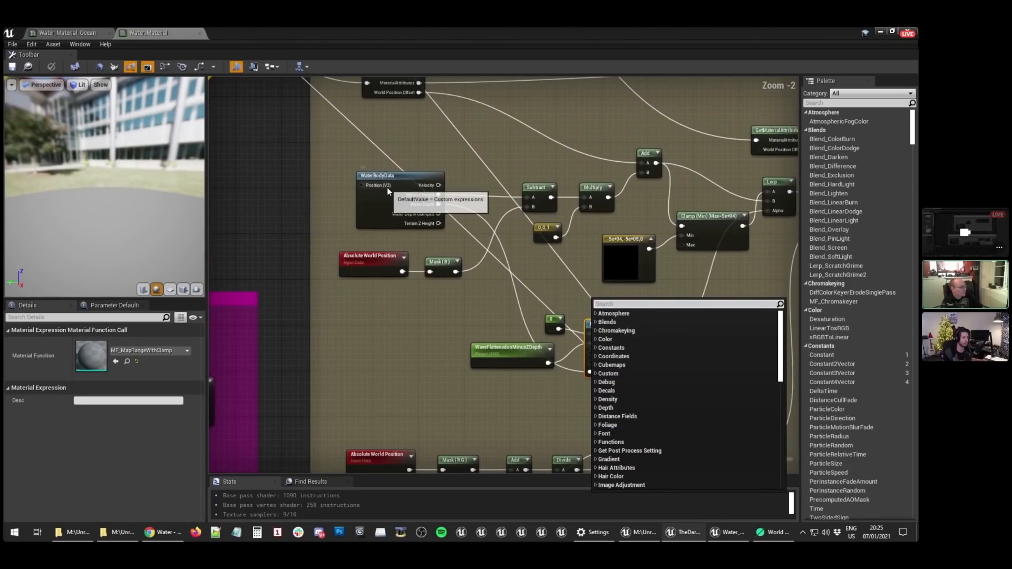
key("Escape")
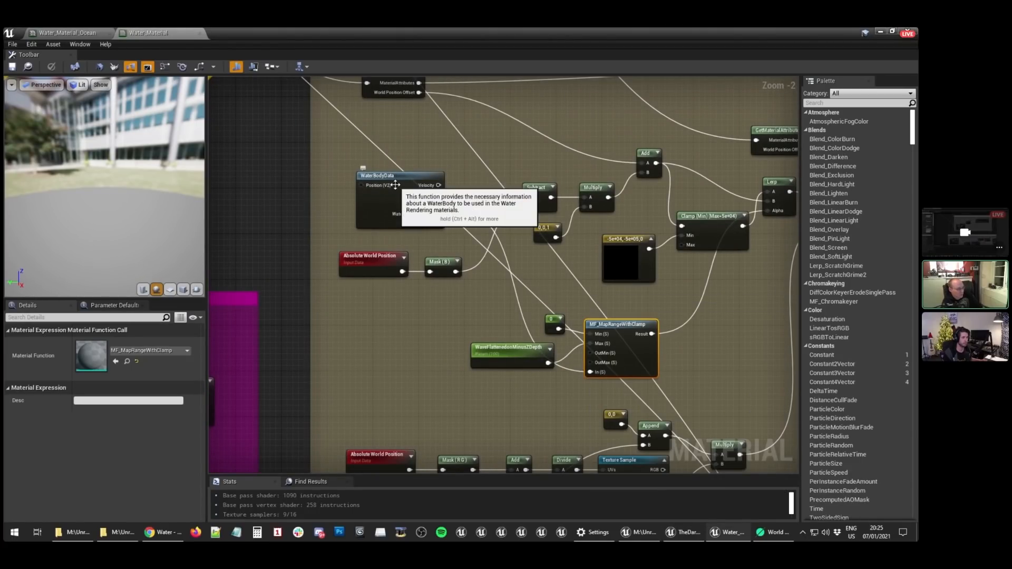
scroll(431, 208, "up", 2)
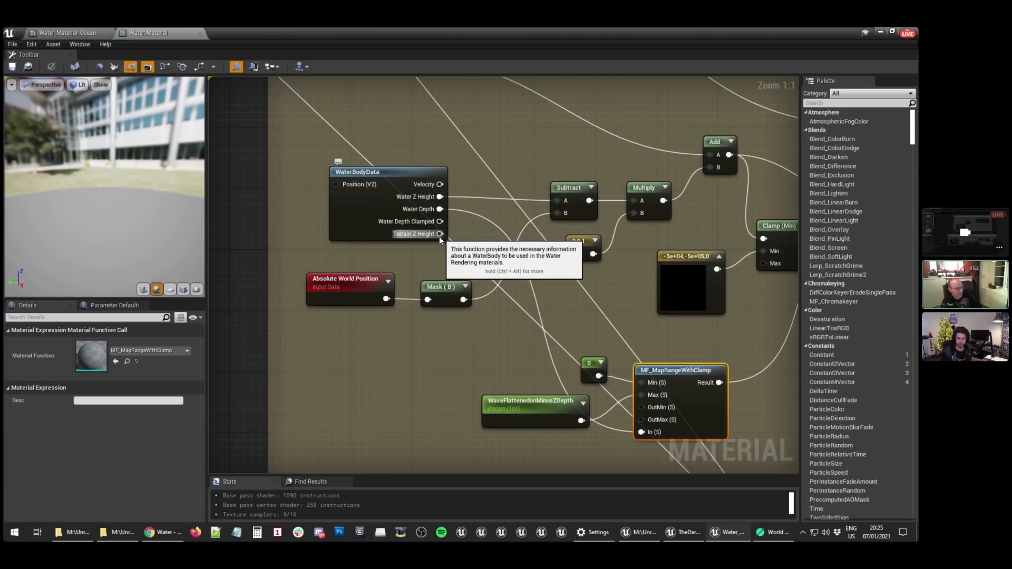
- Restore the material editor to a smaller window clear of the level viewport and examine the waves out at sea and along the shoreline
scroll(536, 255, "down", 10)
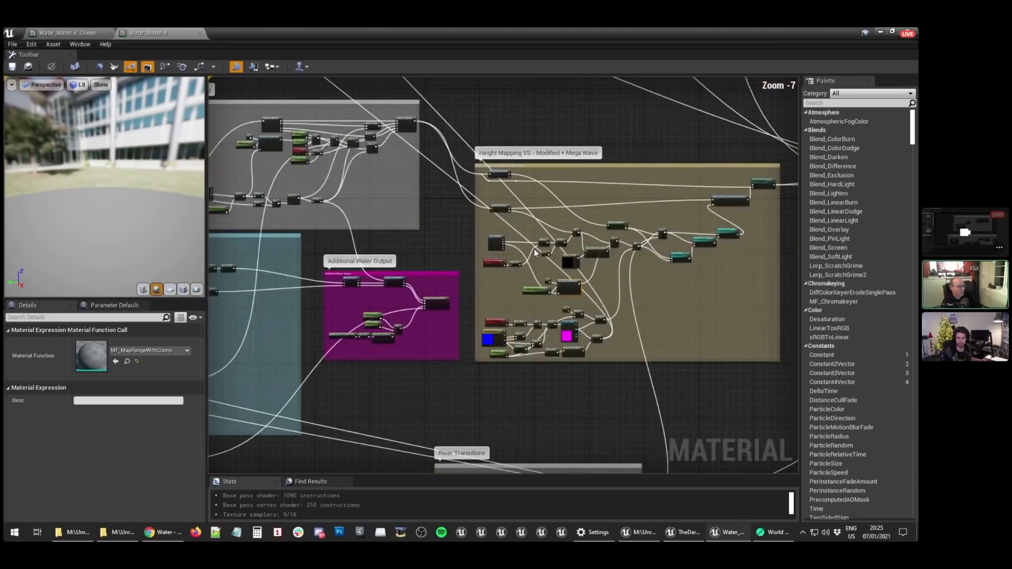
double_click(386, 32)
left_click_drag(495, 64, 995, 209)
mouse_move(442, 216)
right_mouse_down()
mouse_move(475, 247)
mouse_move(432, 221)
mouse_move(448, 264)
mouse_move(421, 243)
mouse_move(449, 195)
mouse_move(454, 210)
mouse_move(440, 196)
right_mouse_up()
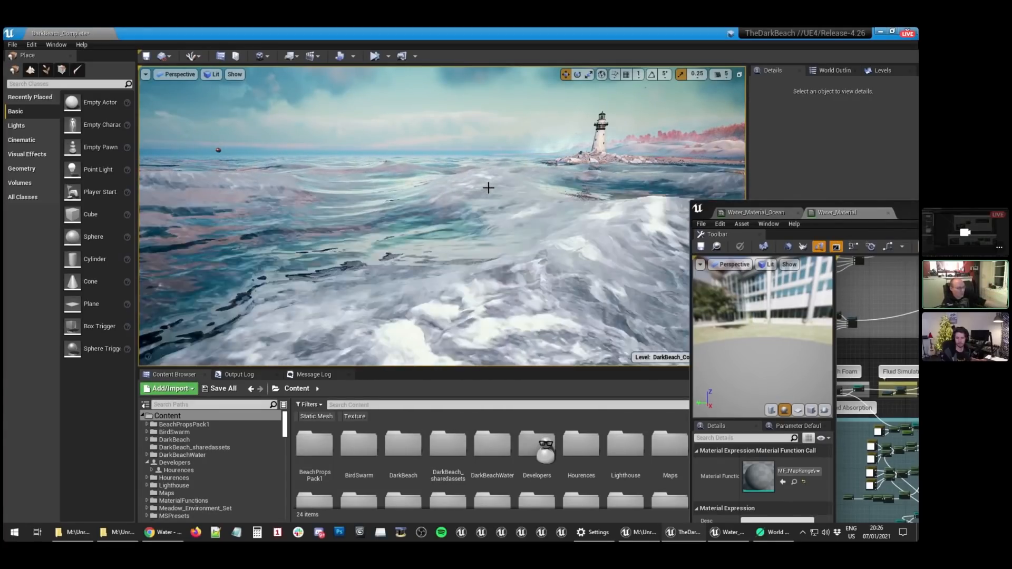
right_click_drag(490, 201, 491, 201)
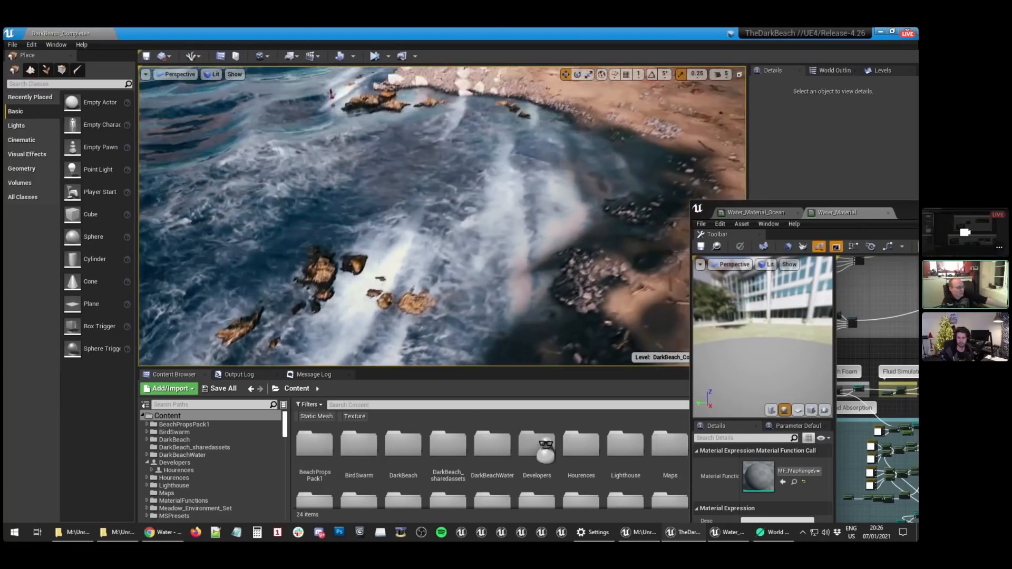
right_click_drag(544, 216, 544, 237)
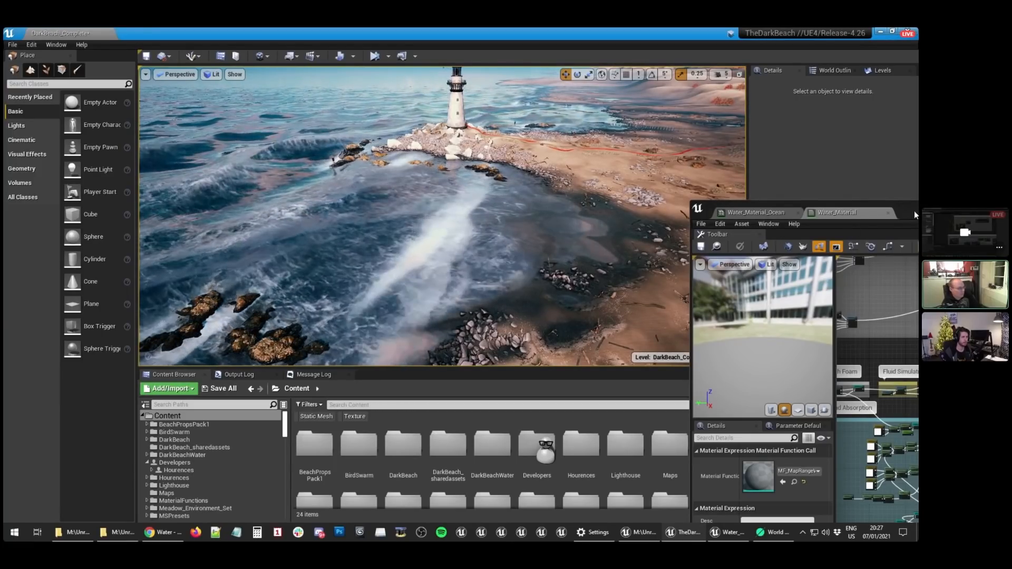
- Maximize the material editor and survey the Water_Material groups for foam, overlay textures, wave-based base color, and crashing waves
double_click(914, 211)
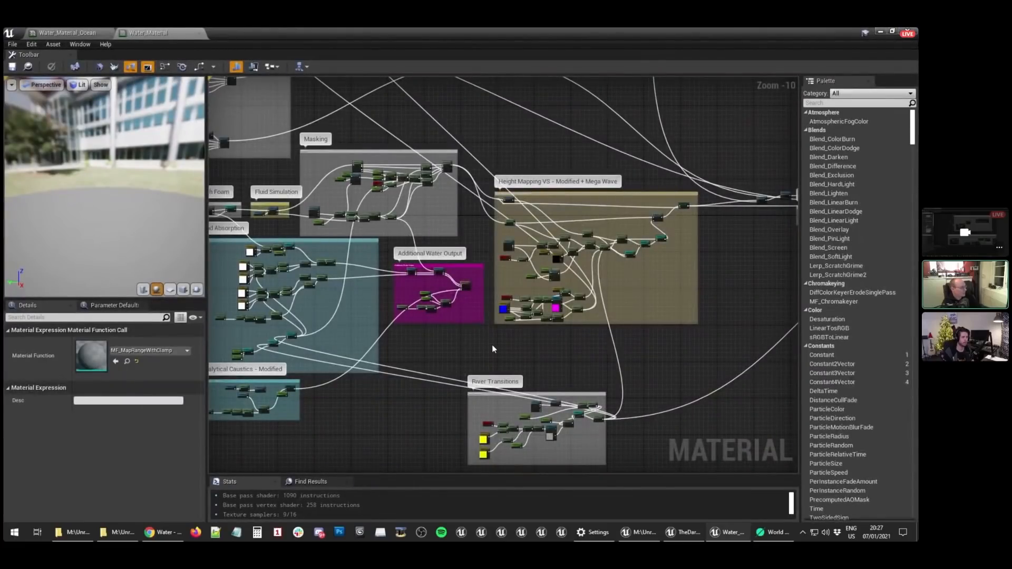
scroll(492, 344, "down", 2)
right_click_drag(533, 195, 476, 355)
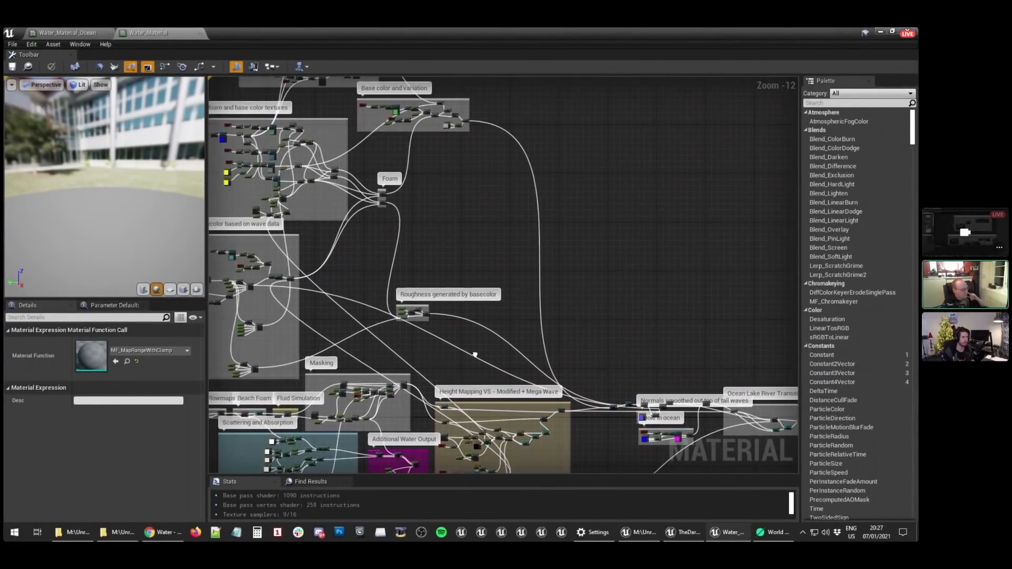
right_click_drag(431, 261, 655, 263)
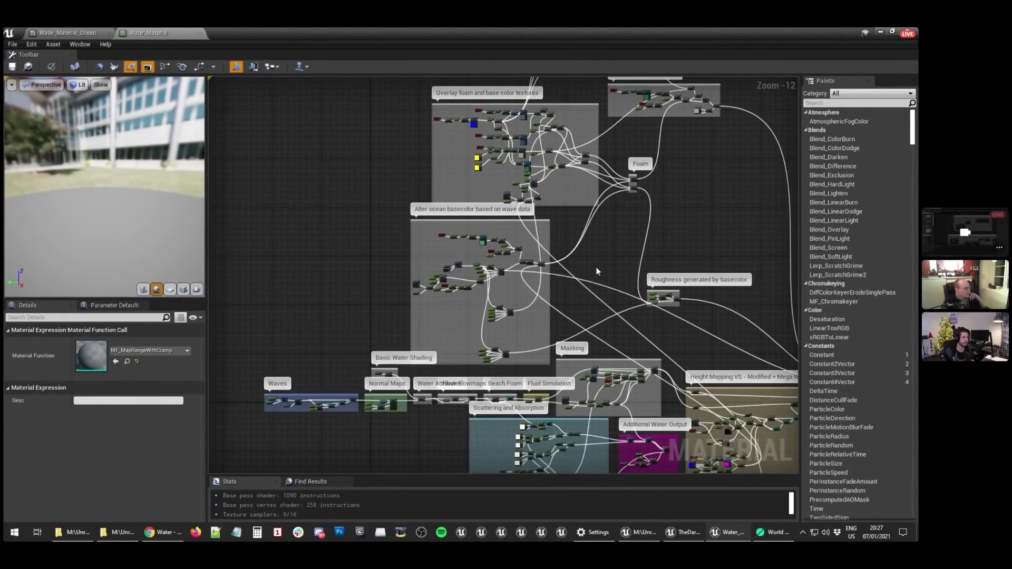
right_click_drag(558, 212, 527, 288)
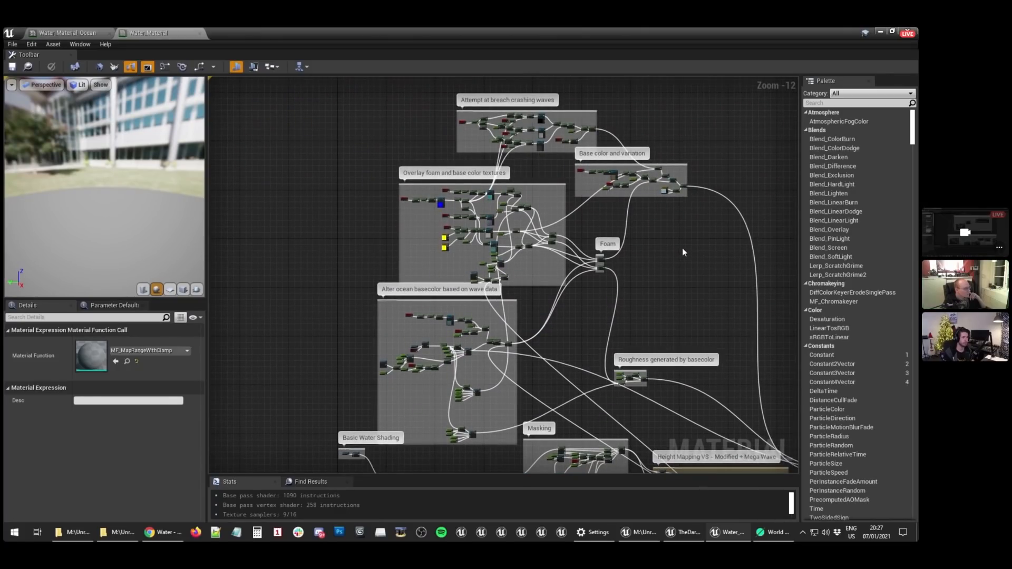
right_click_drag(682, 251, 672, 291)
- Open the TX_2DWaveLayerTest texture from the first Texture Sample in the Attempt at breach crashing waves group and examine it
scroll(520, 154, "up", 5)
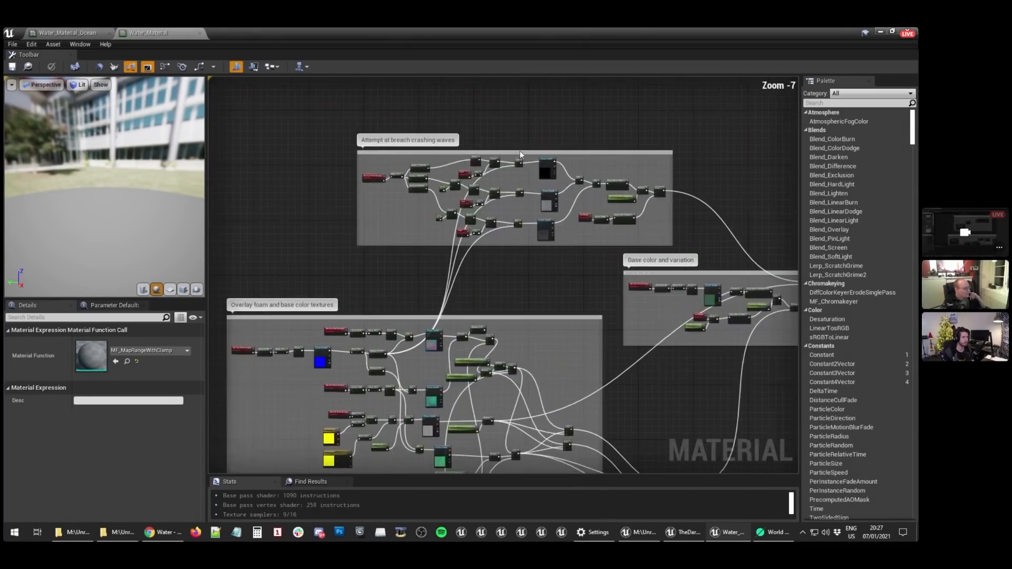
scroll(517, 182, "up", 6)
left_click(646, 203)
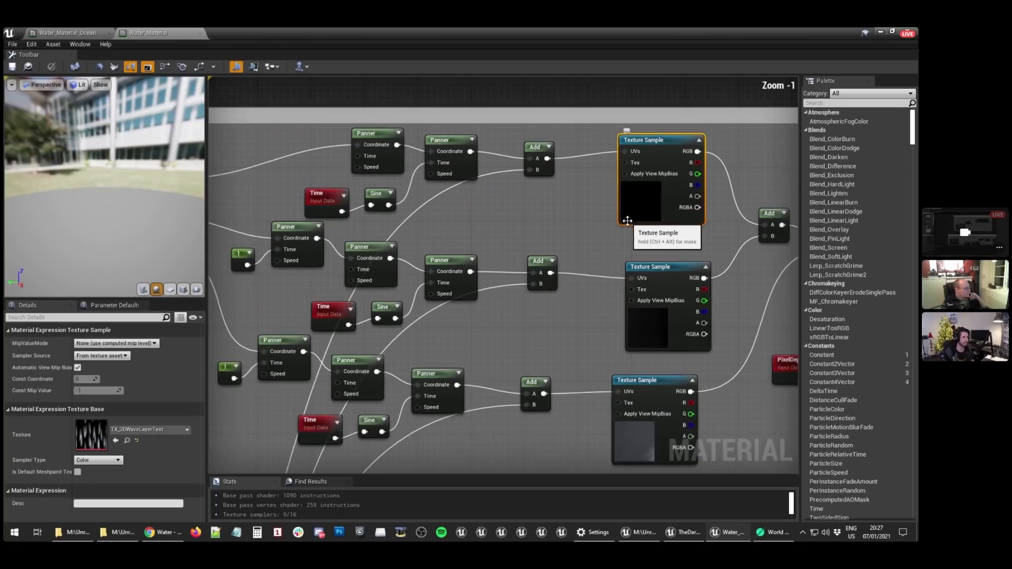
double_click(90, 434)
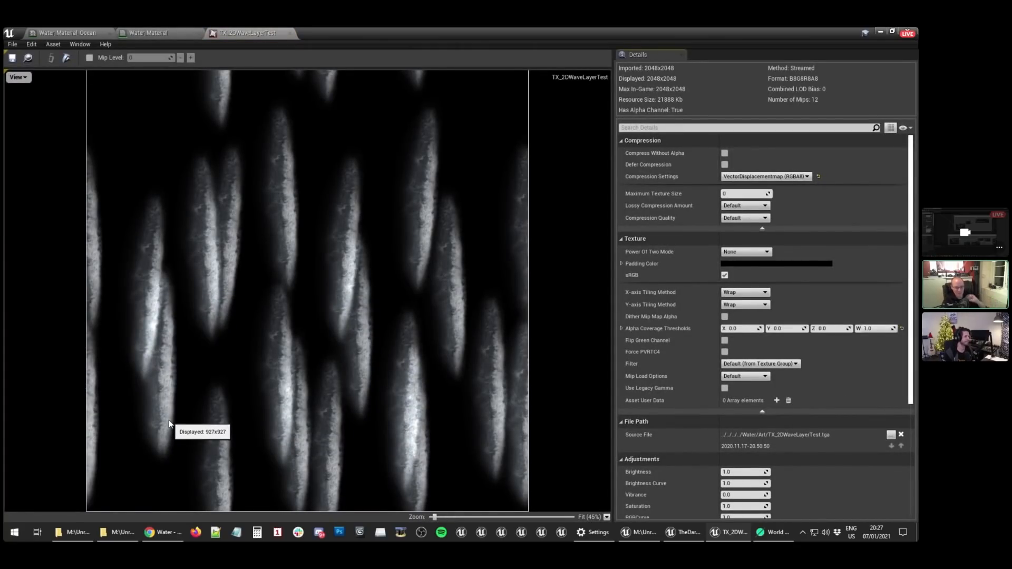
scroll(169, 419, "down", 1)
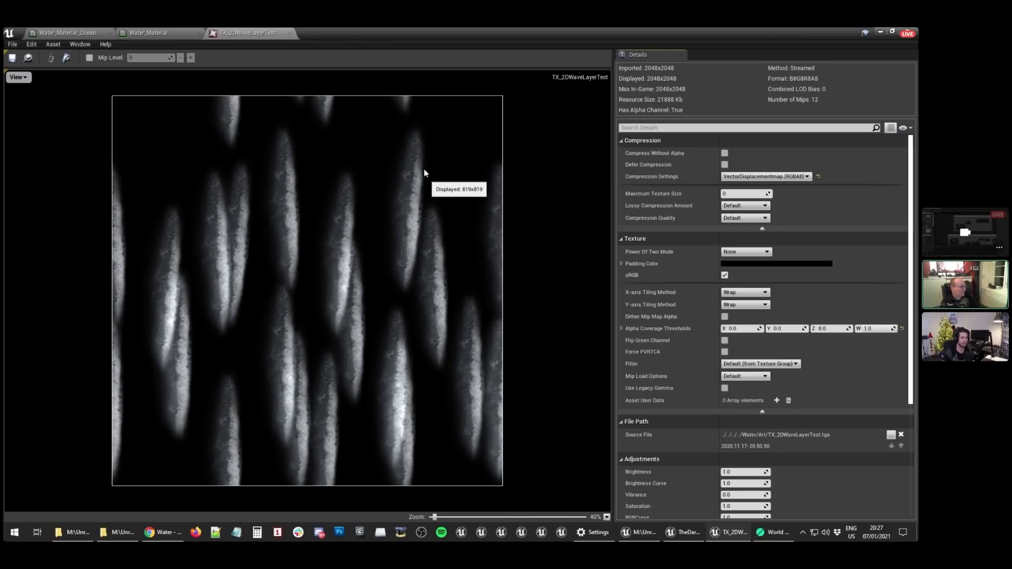
- Return to Water_Material and inspect the crashing waves group's three Texture Samples, their Panner chains, and the Absolute World Position node
left_click(161, 35)
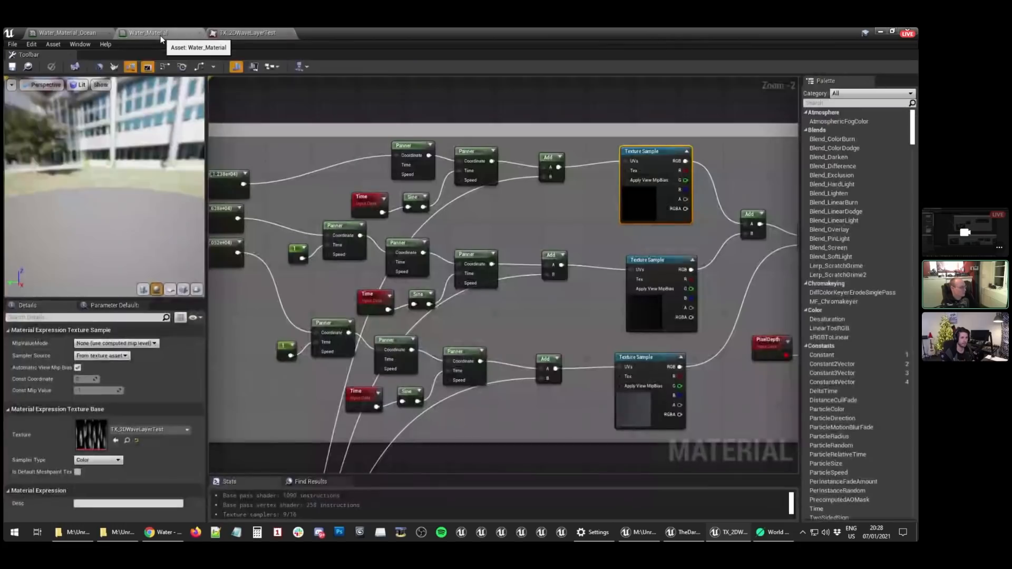
right_click_drag(676, 315, 586, 246)
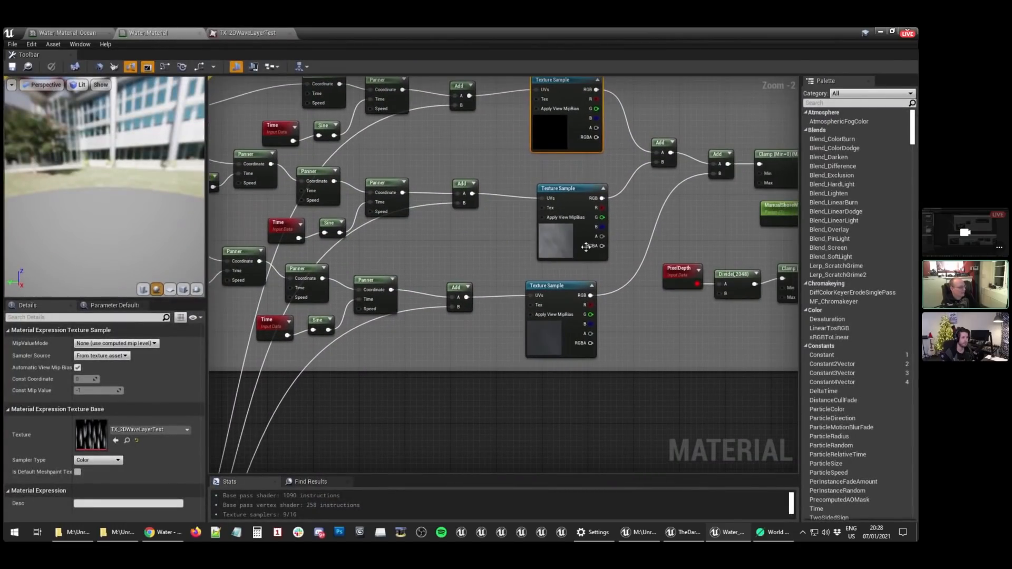
left_click(540, 345)
left_click(573, 248)
left_click(555, 127)
left_click(562, 240)
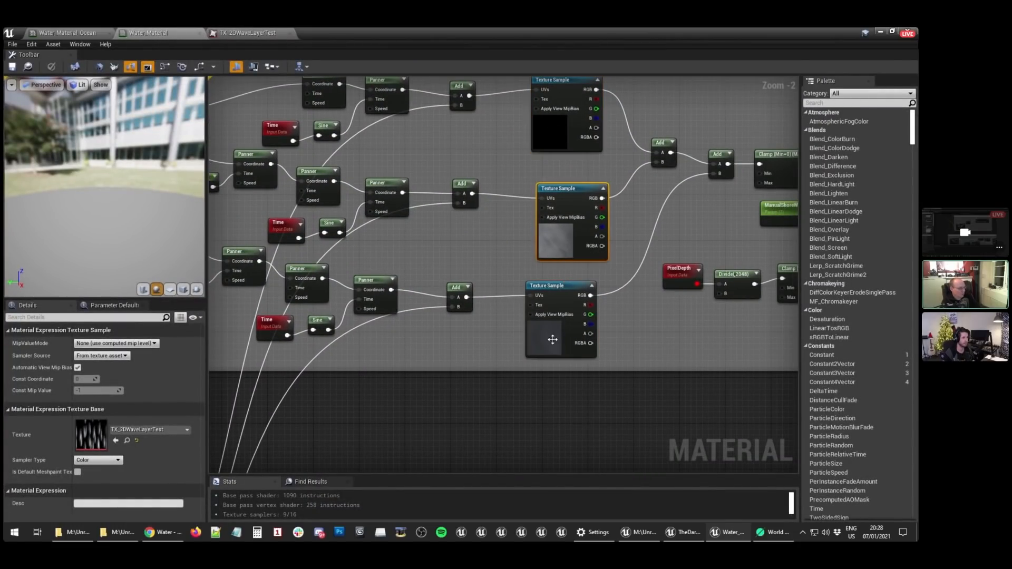
right_click_drag(652, 279, 620, 210)
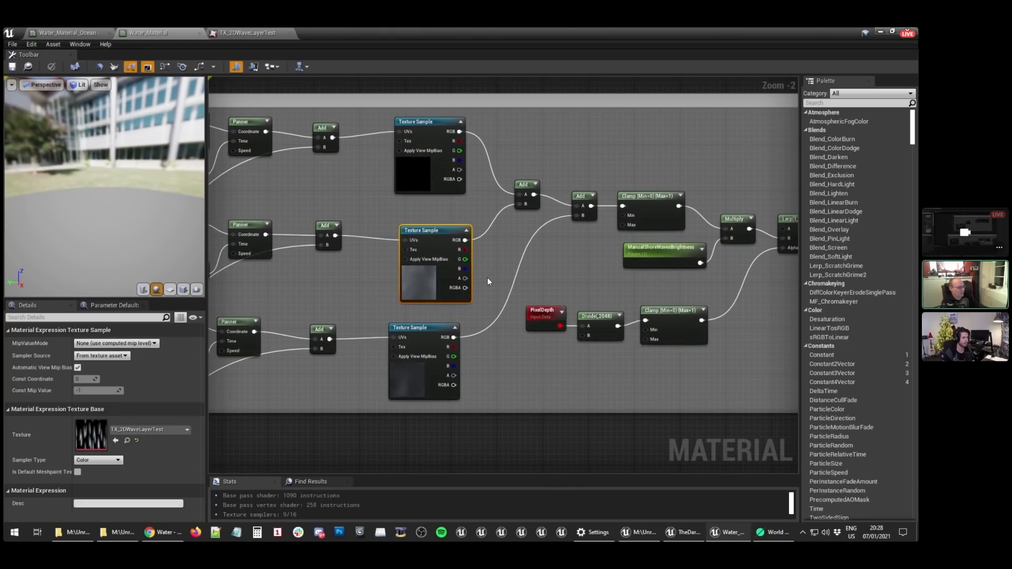
right_click_drag(488, 279, 901, 276)
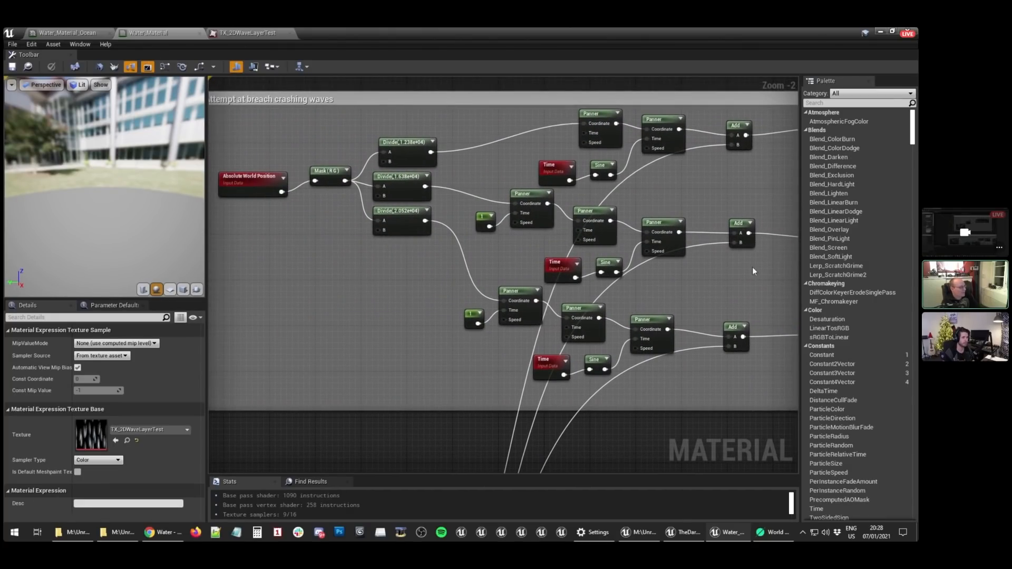
left_click(255, 193)
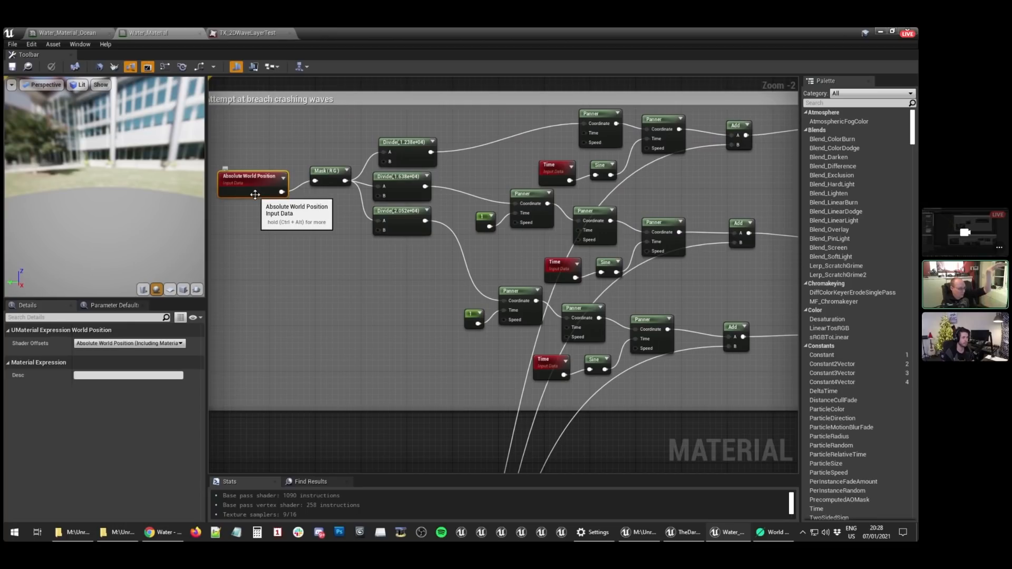
- Inspect only the blue channel of TX_Ocean_TilingWater_D, the texture sampled in the Base color and variation group, and close the texture
right_click_drag(274, 453, 387, 147)
scroll(442, 167, "down", 3)
right_click_drag(485, 228, 509, 147)
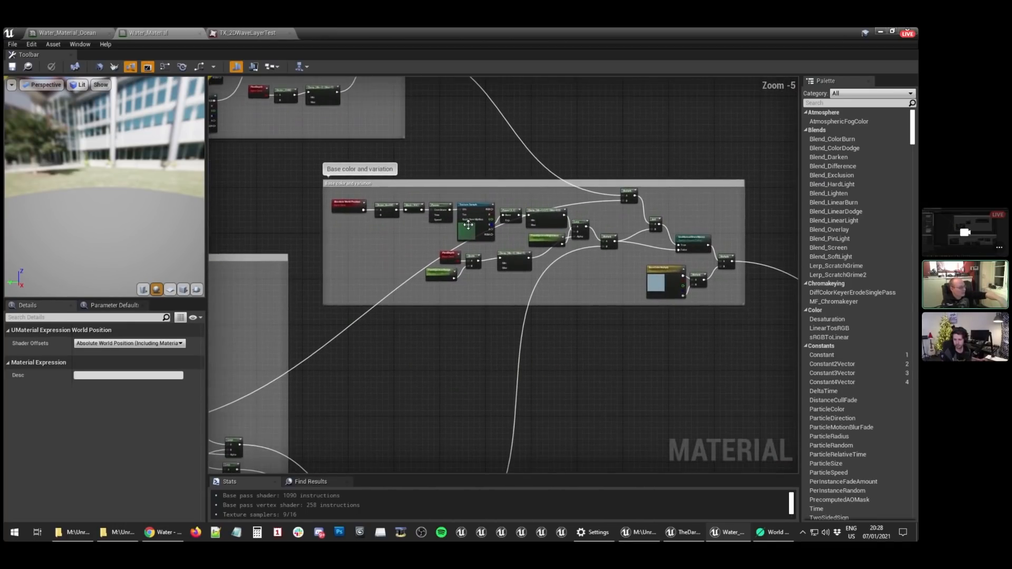
scroll(466, 214, "up", 3)
left_click(477, 238)
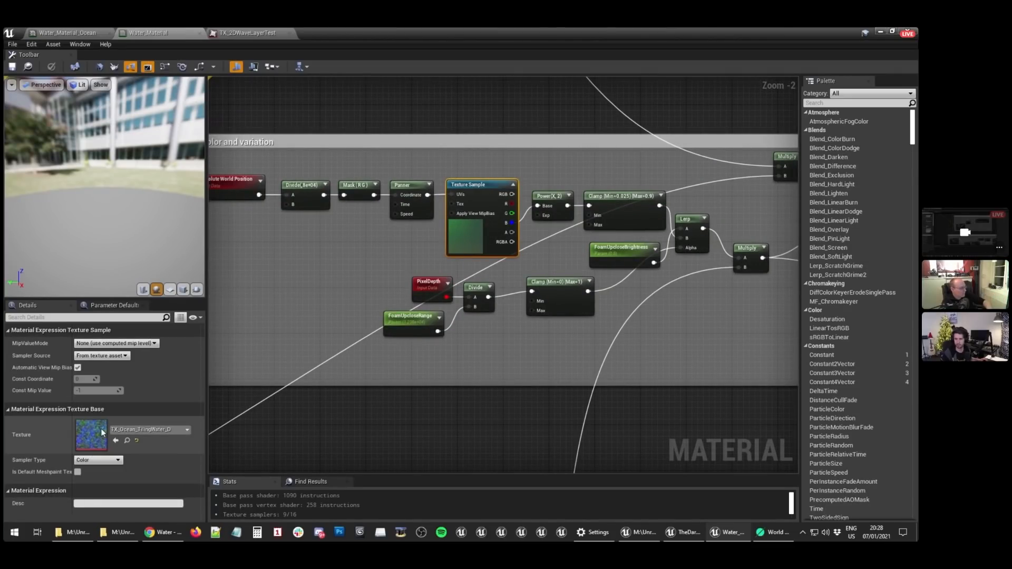
double_click(91, 435)
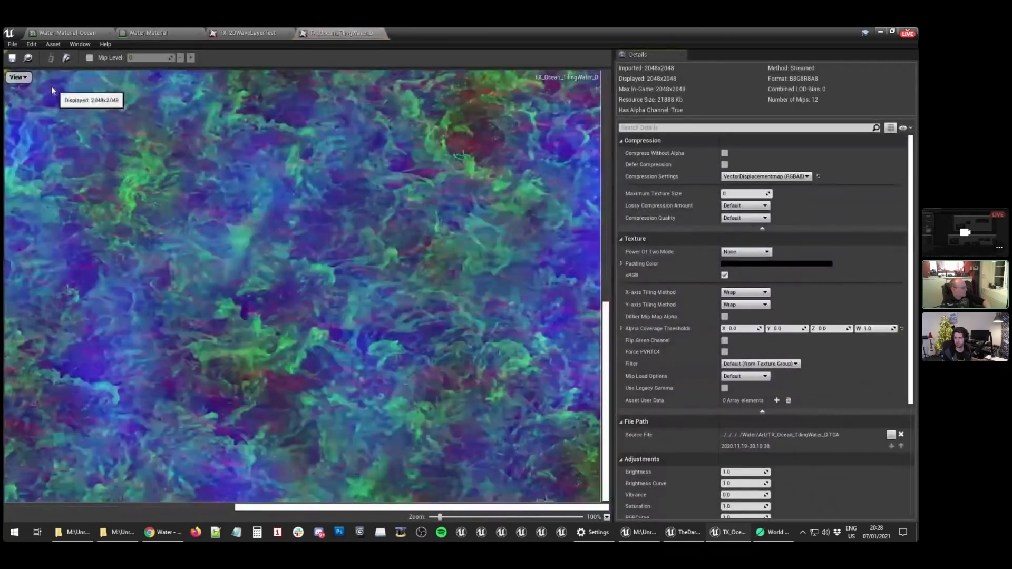
left_click(17, 76)
left_click(10, 107)
left_click(10, 96)
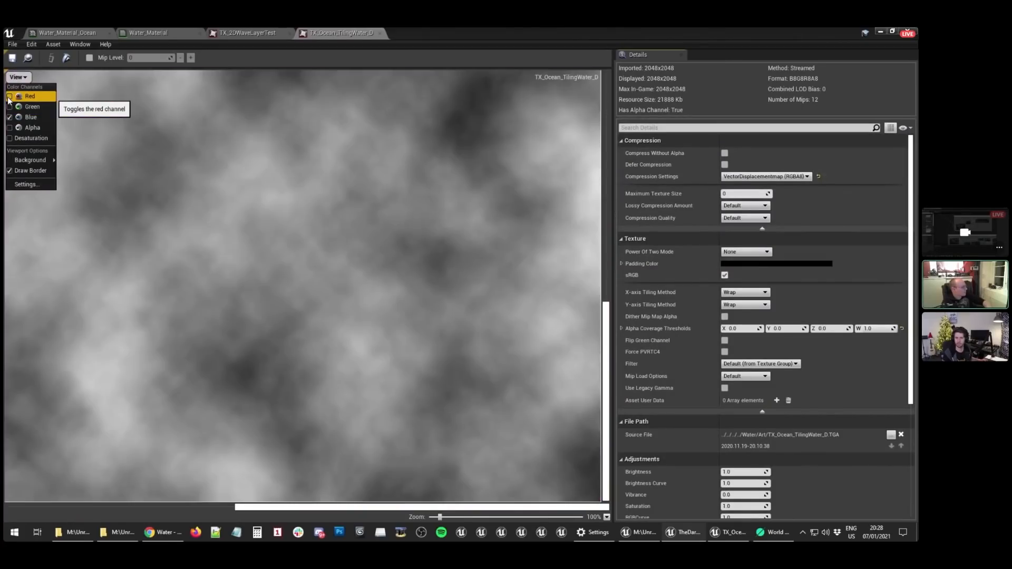
left_click(382, 33)
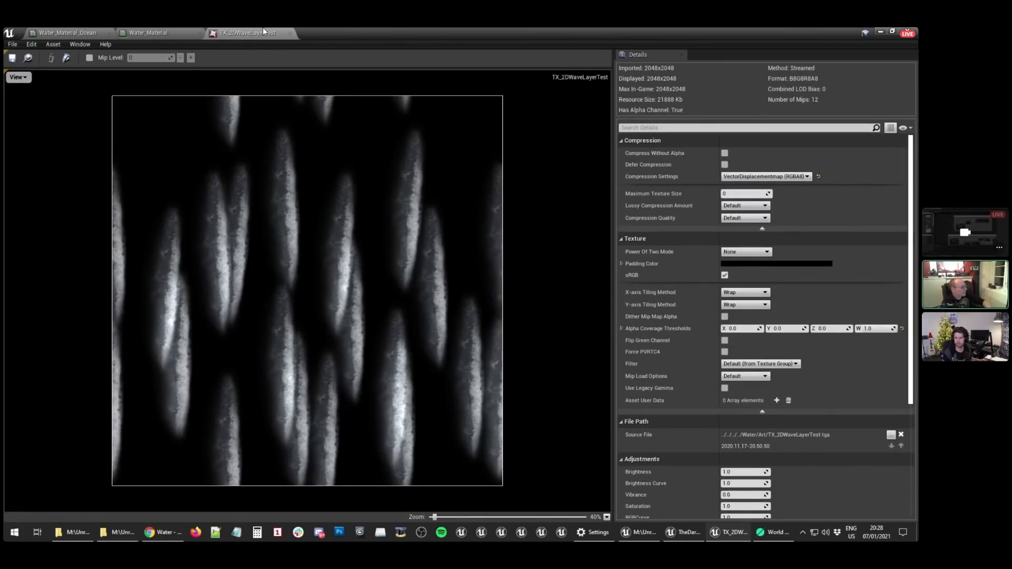
- Return to Water_Material and inspect the BaseColorMultiply parameter at the end of the Base color and variation group
left_click(167, 31)
right_click_drag(736, 335, 467, 297)
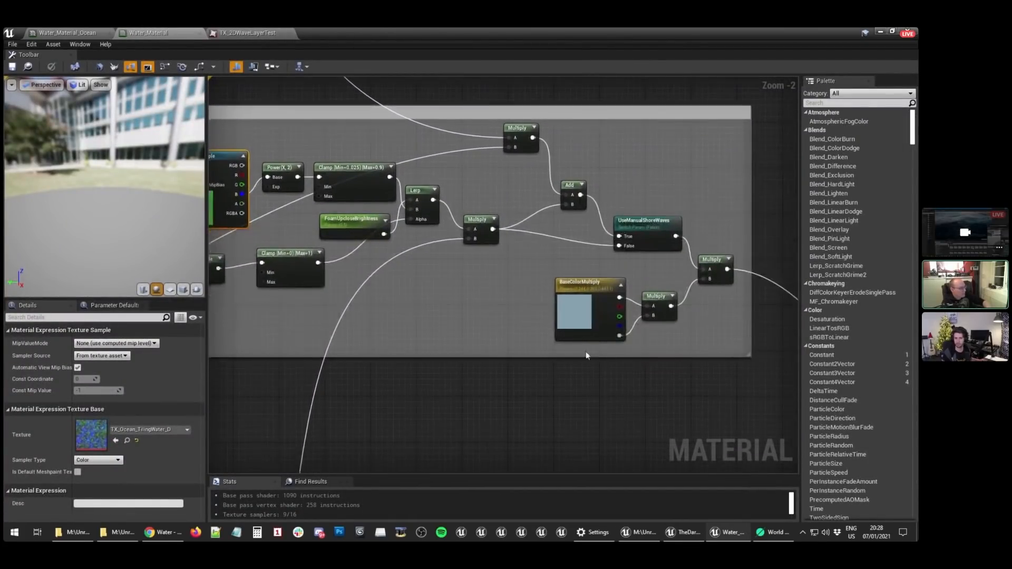
left_click(612, 314)
- Open the TX_FoamMaskMap texture from the Overlay foam and base color textures group and examine the painted shoreline mask
scroll(611, 314, "down", 4)
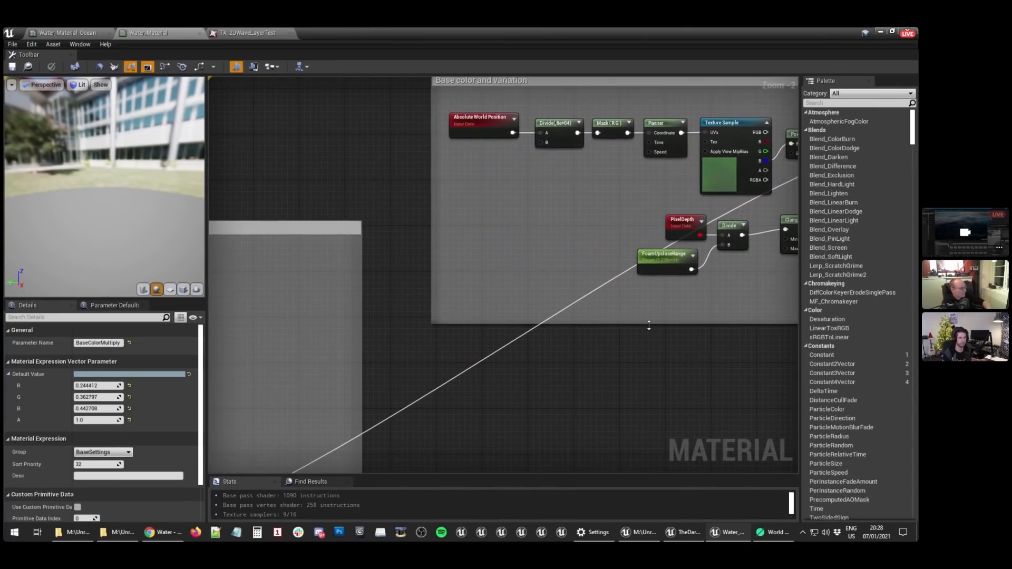
right_click_drag(572, 380, 669, 289)
scroll(437, 333, "up", 5)
left_click(506, 332)
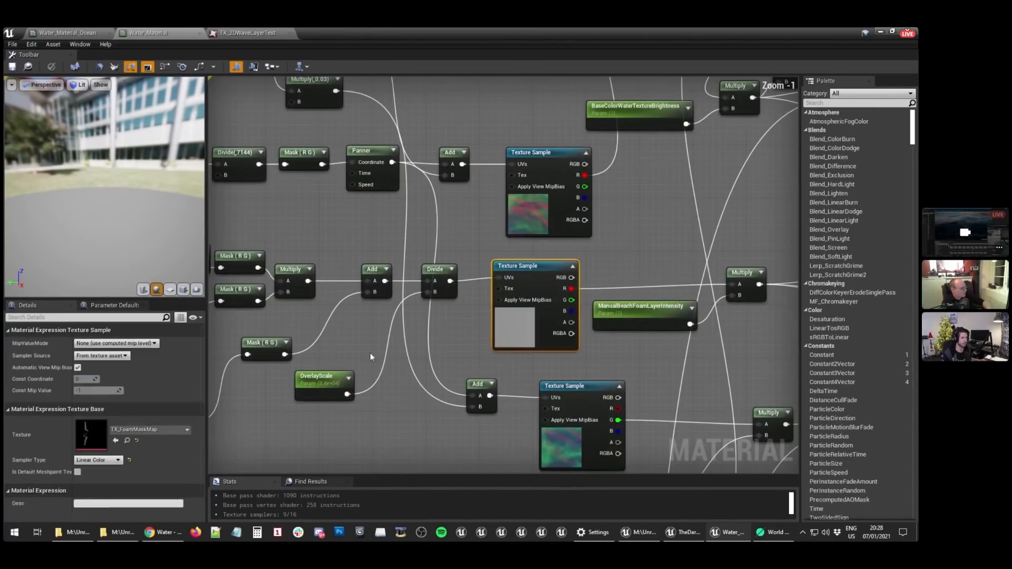
double_click(96, 424)
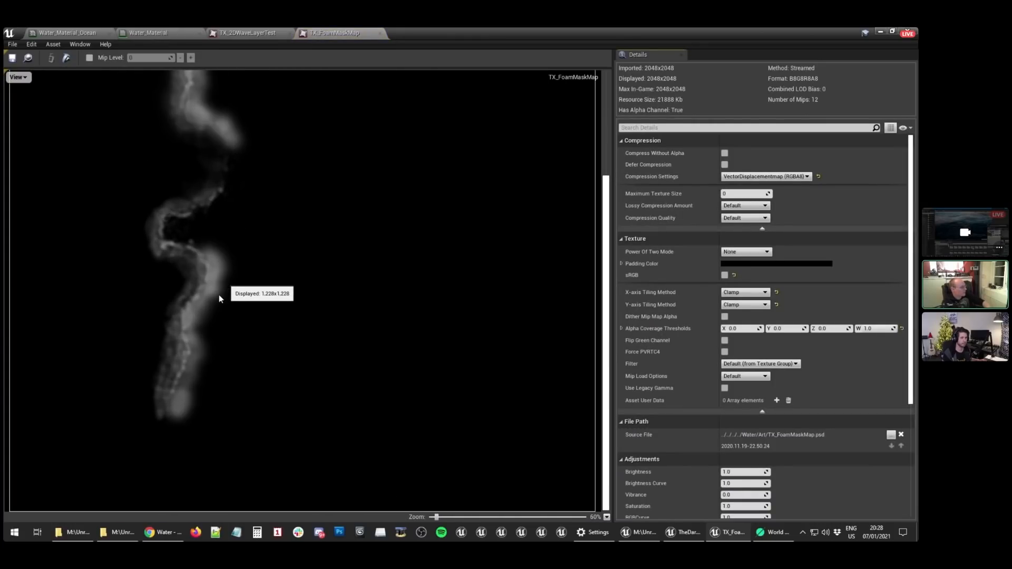
scroll(255, 207, "up", 3)
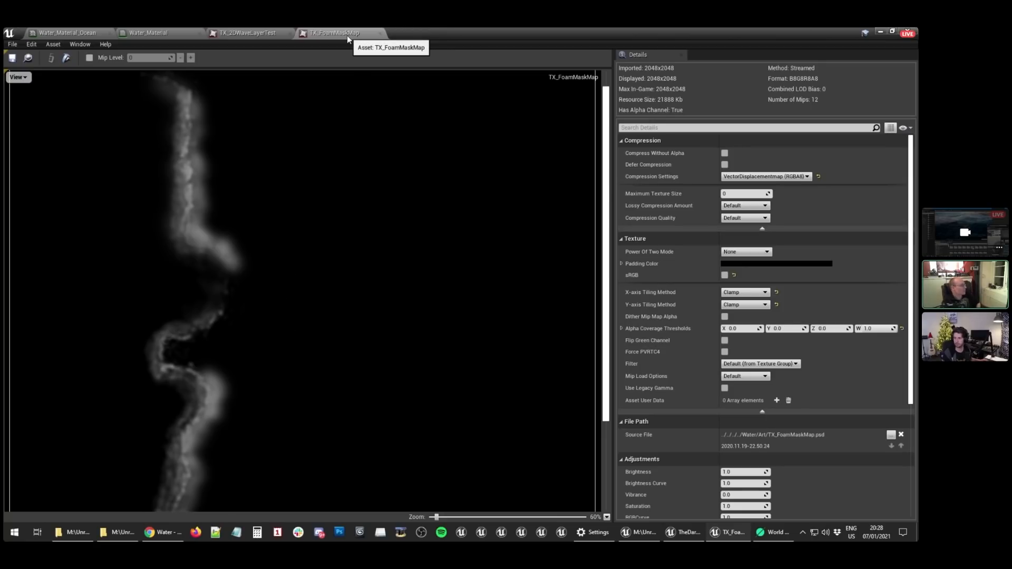
- Close the open texture and water material editors to return to the DarkBeach_Complete level
left_click(268, 34)
left_click(162, 32)
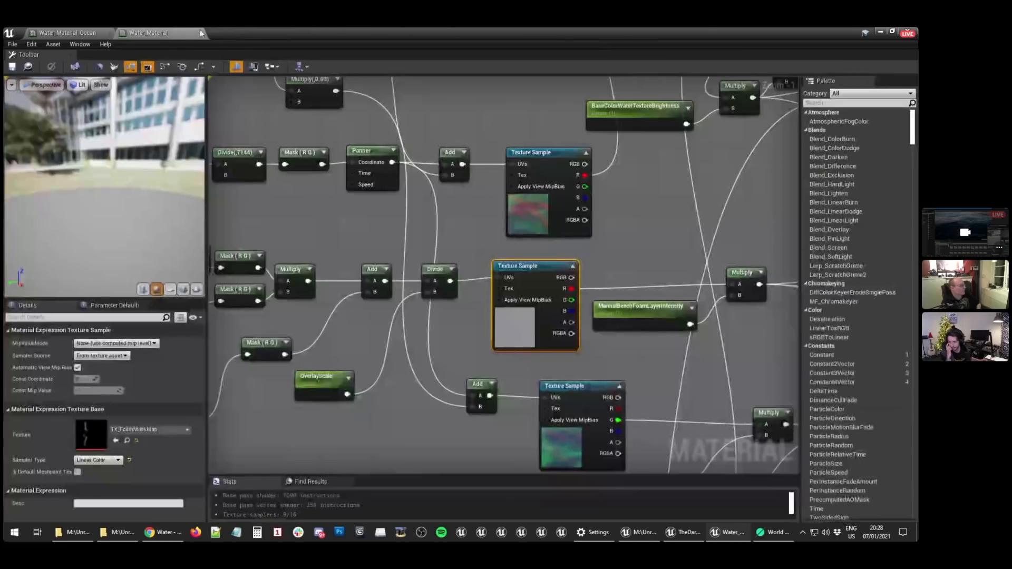
middle_click(162, 31)
middle_click(79, 30)
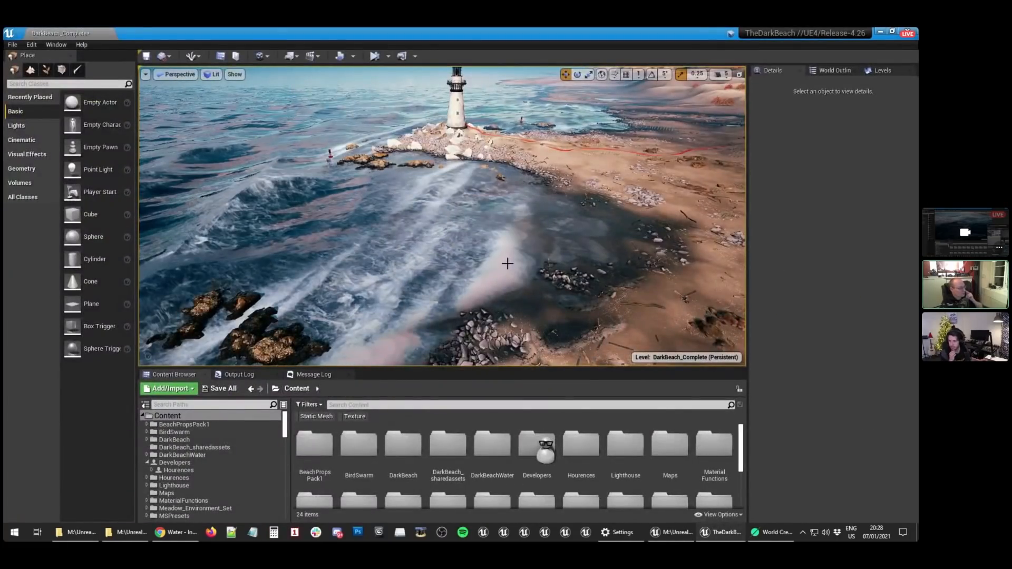
- Fly around the beach level to examine the shore foam, the waves around the red buoy and rocks, and the coastline near the lighthouse
right_click_drag(507, 263, 482, 240)
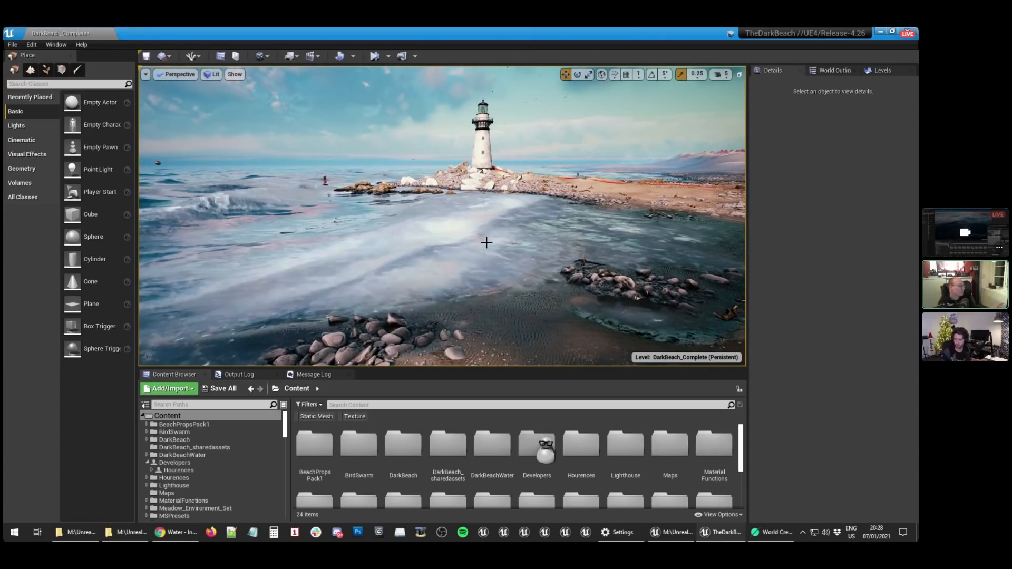
left_click_drag(486, 243, 479, 232)
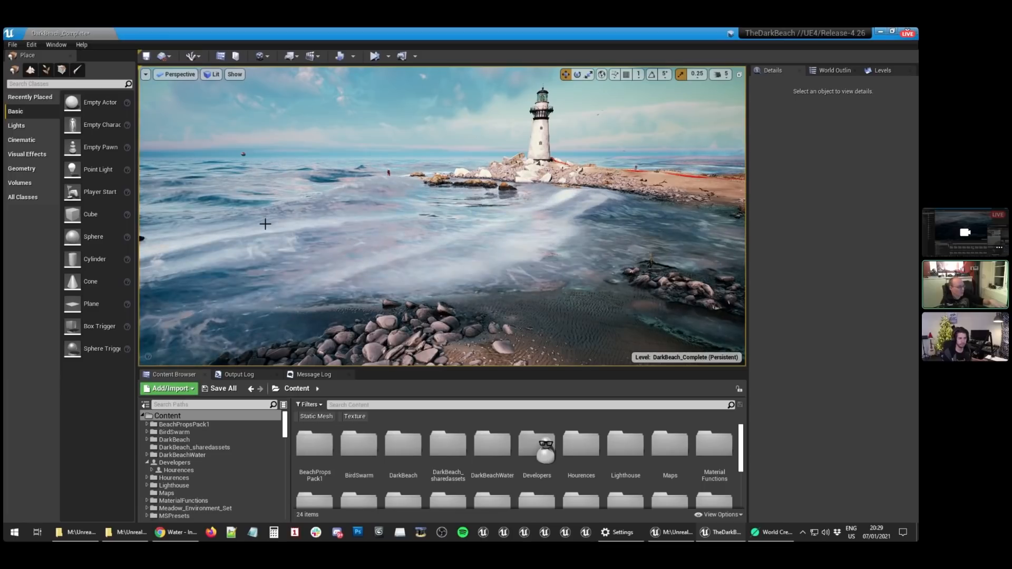
key("w")
right_click_drag(441, 216, 543, 216)
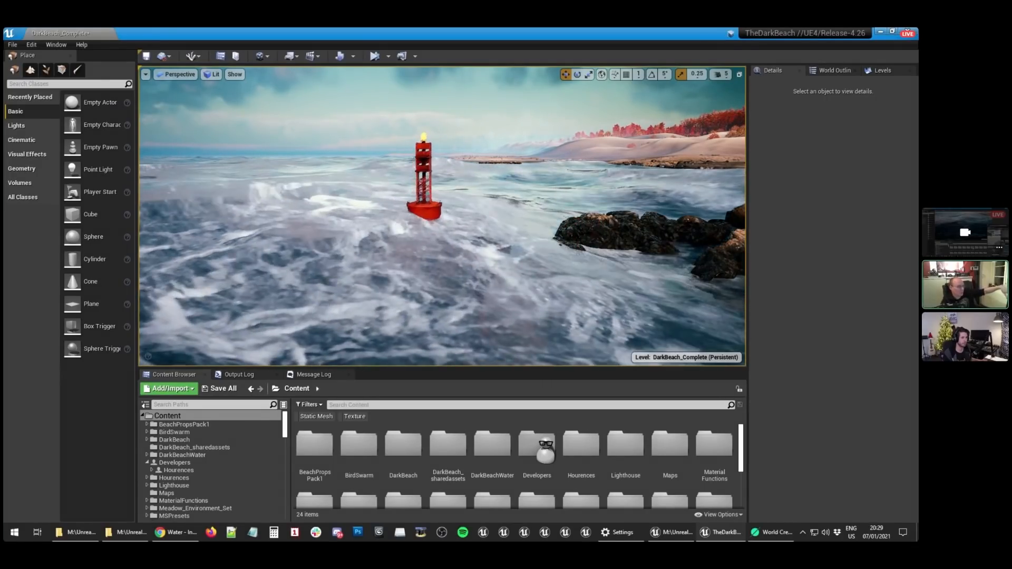
mouse_move(557, 234)
right_mouse_down()
mouse_move(569, 295)
mouse_move(553, 231)
right_mouse_up()
right_click_drag(452, 226, 462, 224)
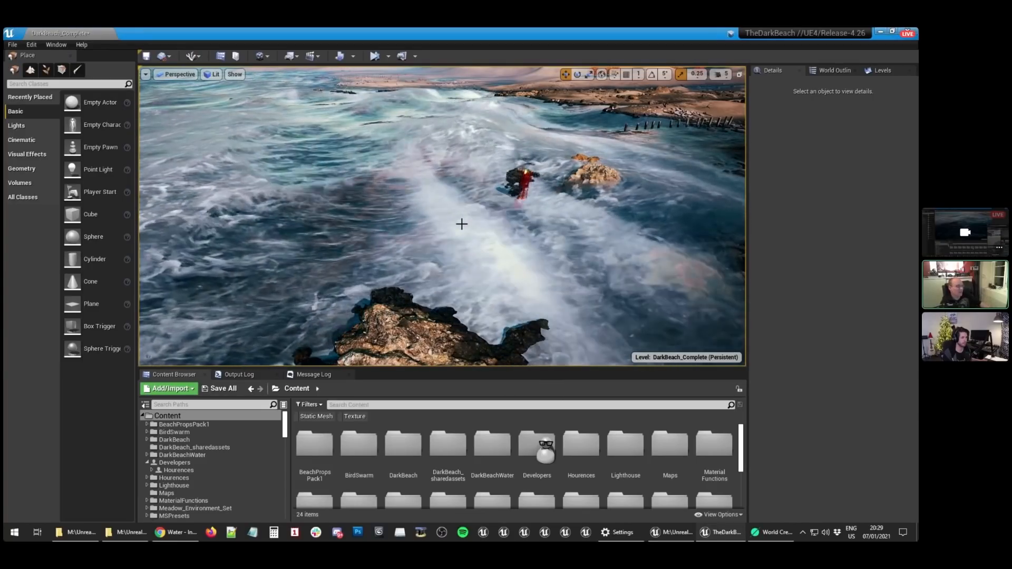
right_click_drag(461, 221, 521, 206)
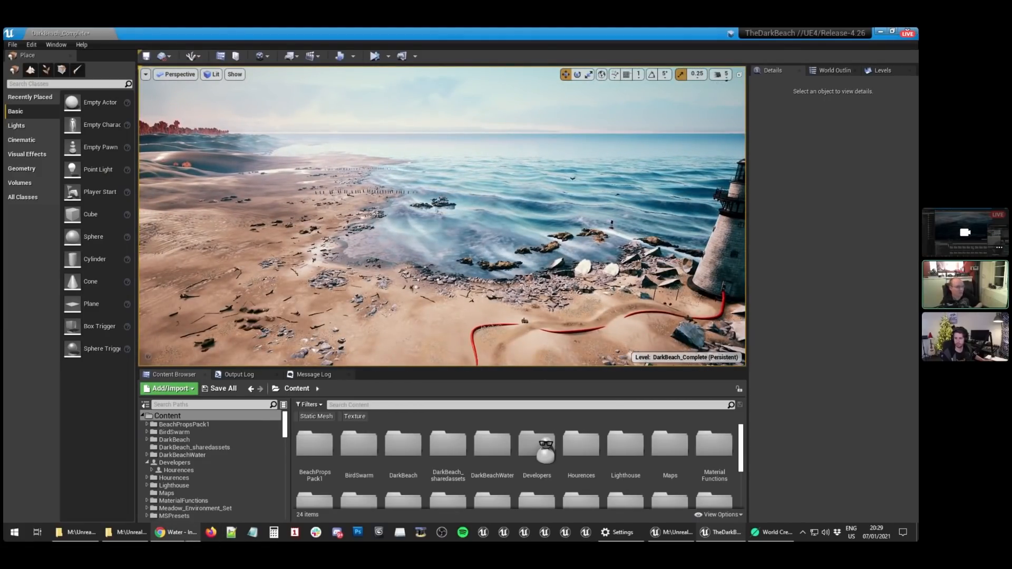
- Show the Water slide in the Google Slides presentation, return to Unreal Editor and inspect the river mouth in the beach level
left_click(176, 532)
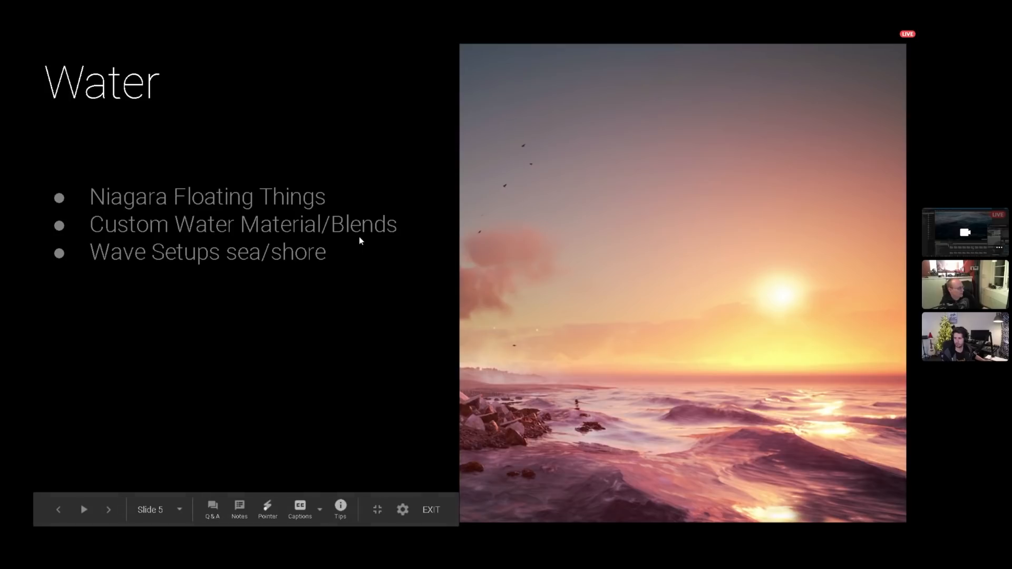
key("alt+Tab")
left_click(321, 230)
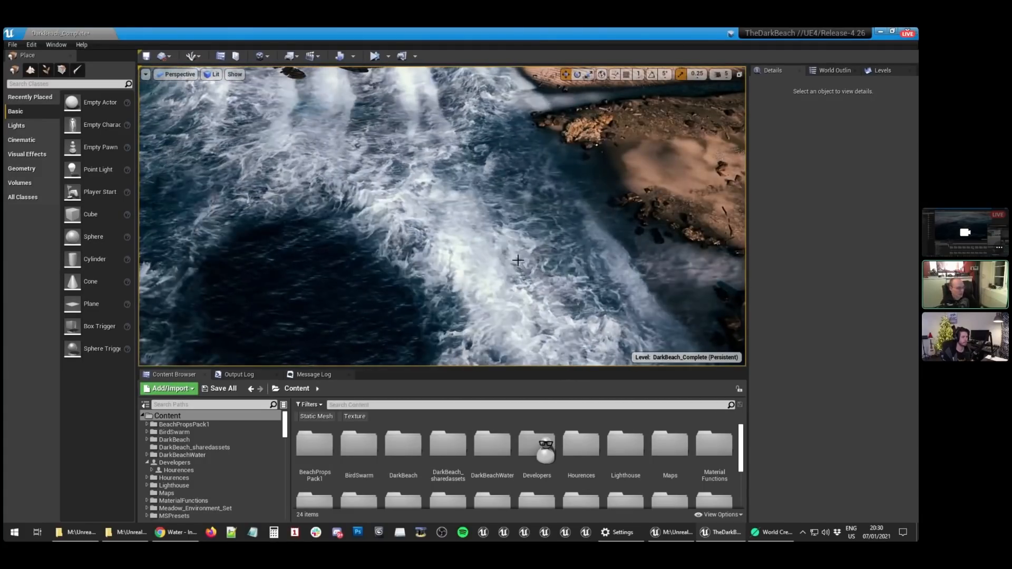
right_click_drag(503, 258, 483, 257)
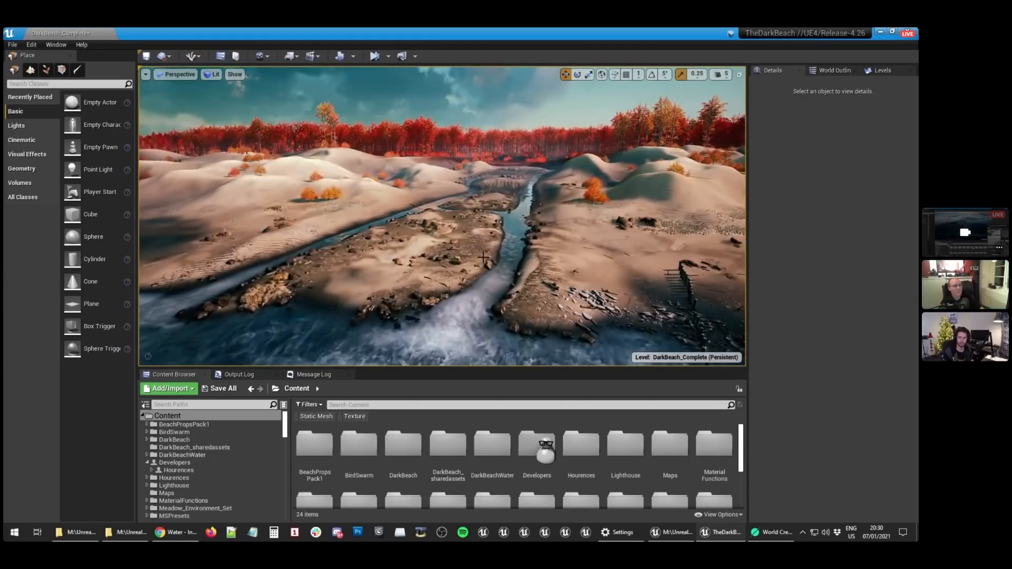
- Switch to the Google Slides presentation and advance to the Water slide about landscape limits
left_click(176, 532)
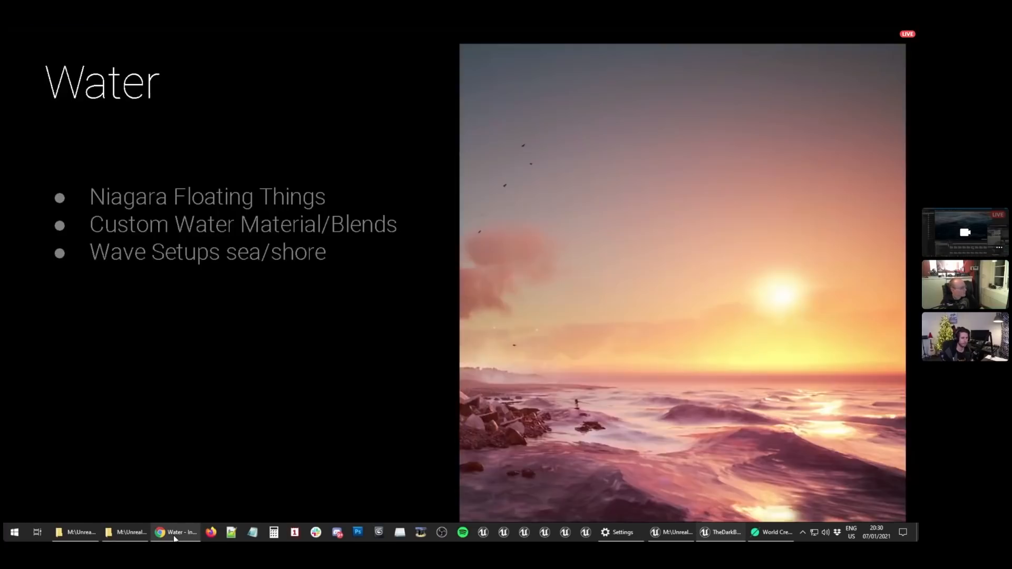
key("Right")
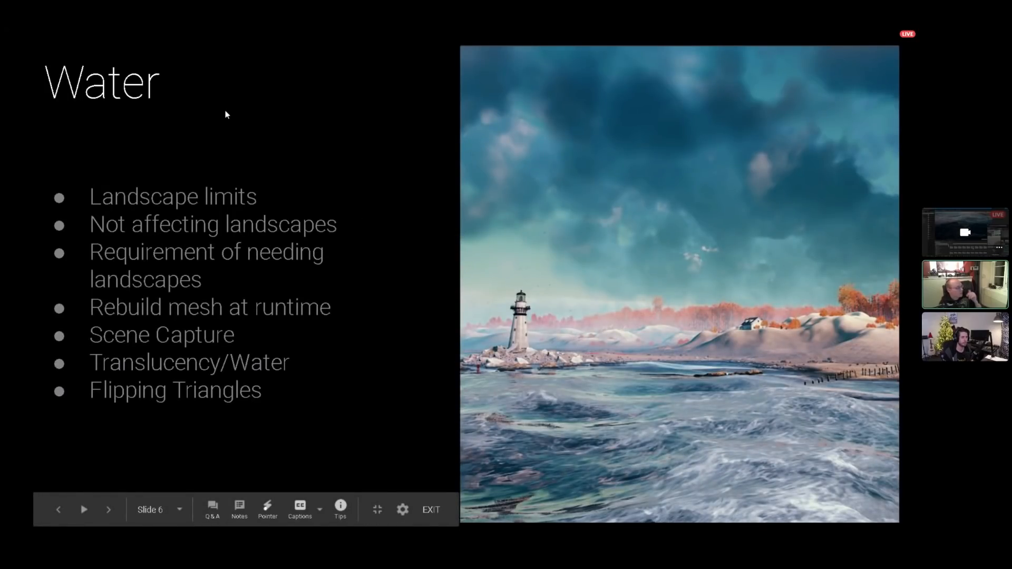
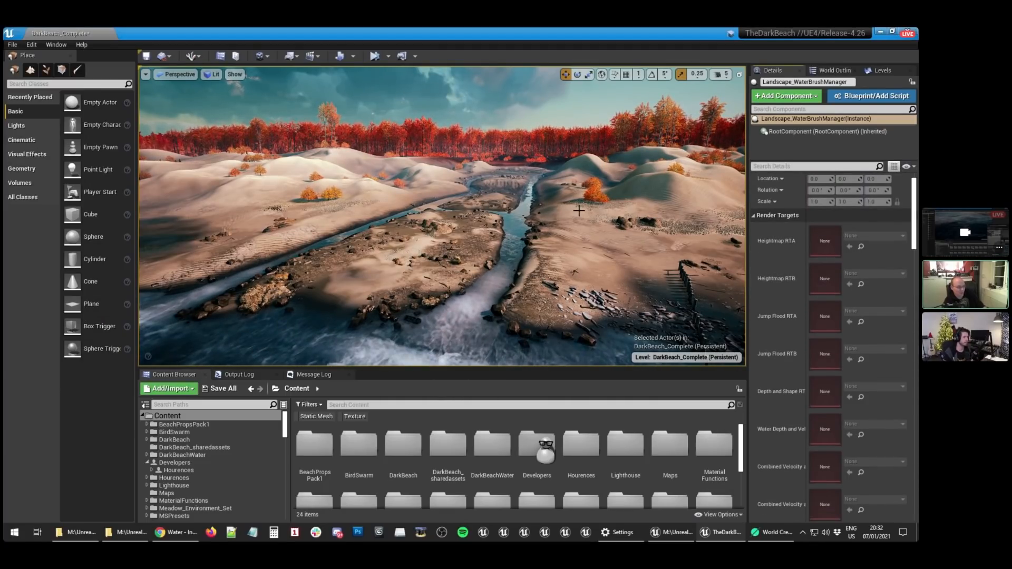
- Survey the river mouth and lighthouse coast, select the Landscape to examine its scale and resolution, and clear the selection
right_click_drag(579, 211, 563, 228)
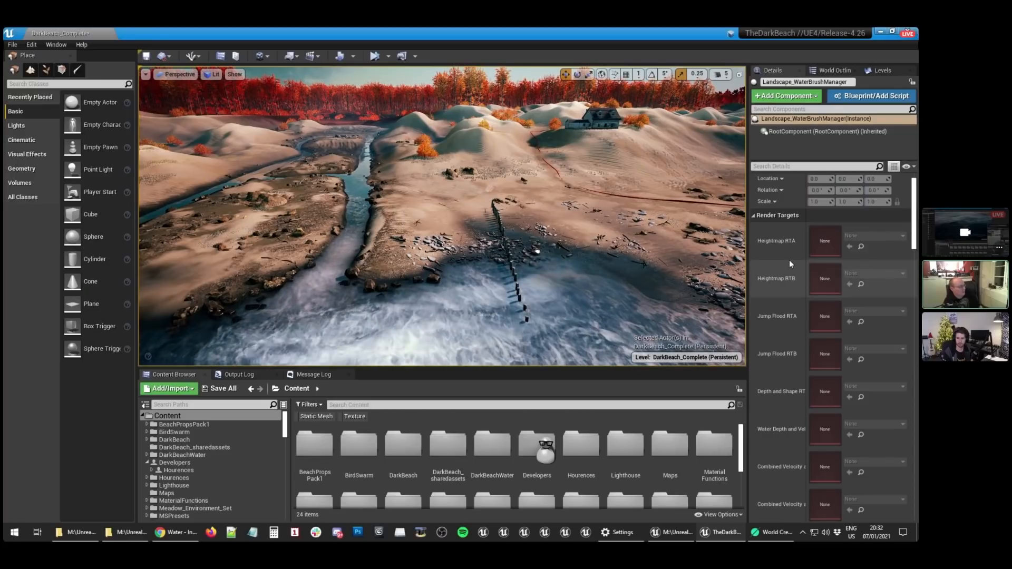
right_click_drag(527, 237, 616, 178)
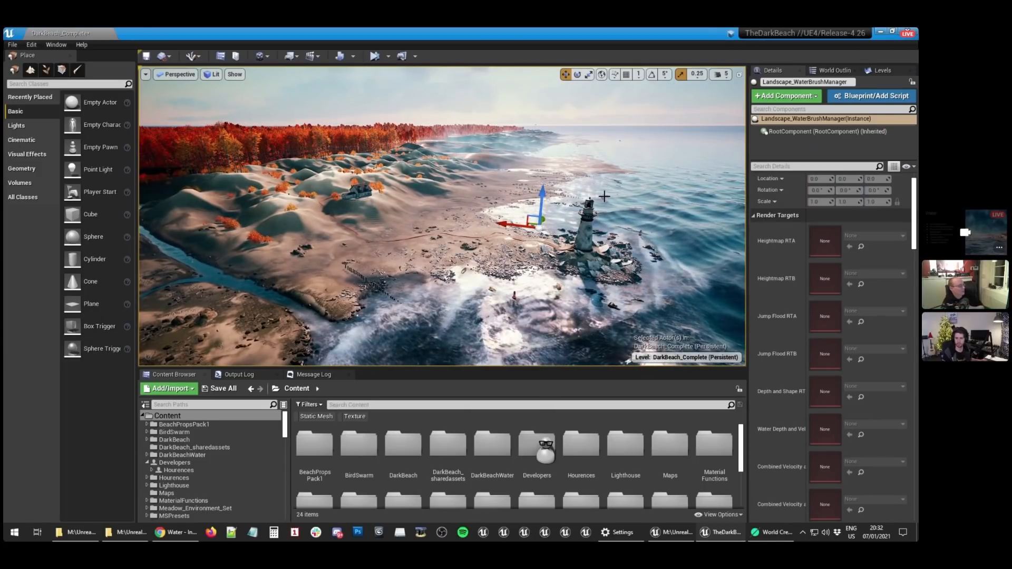
right_click_drag(495, 187, 430, 204)
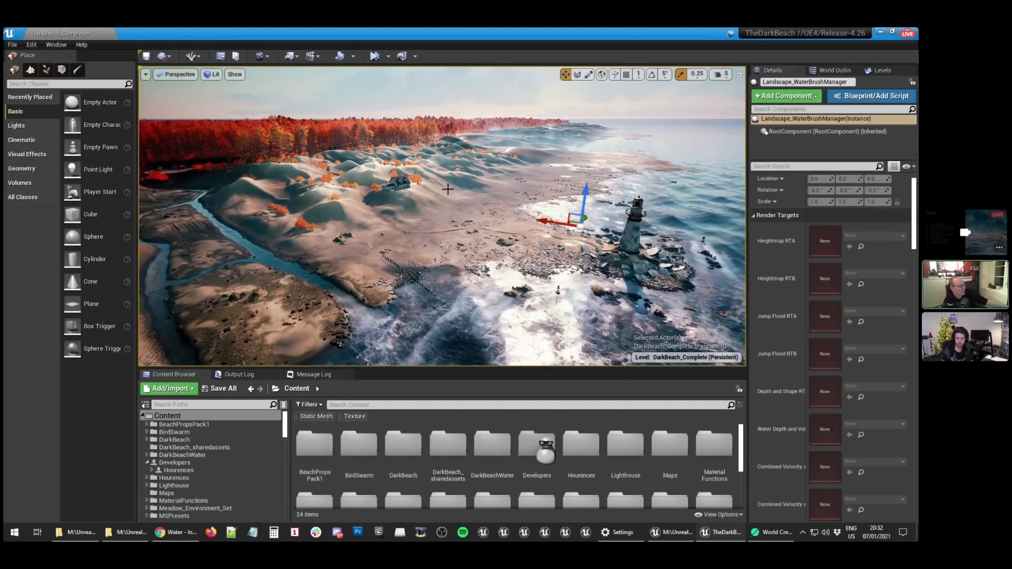
left_click(474, 179)
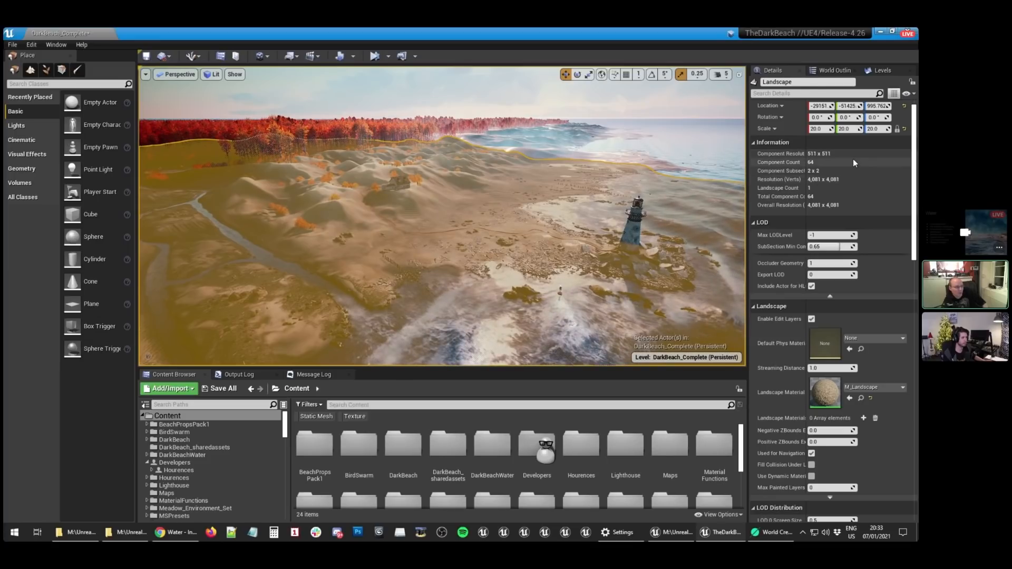
right_click_drag(611, 262, 659, 217)
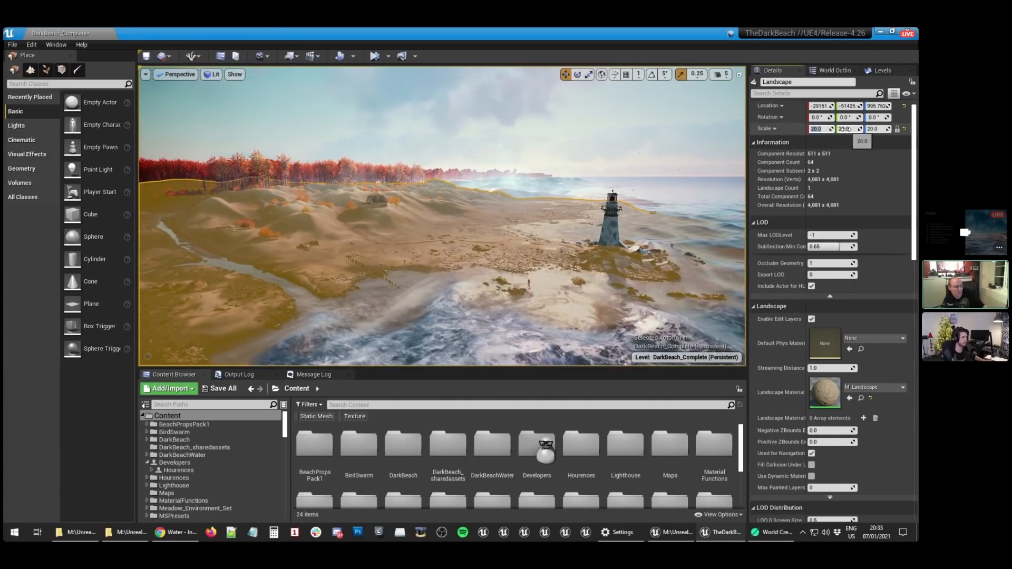
mouse_move(605, 237)
right_mouse_down()
mouse_move(569, 237)
mouse_move(737, 218)
mouse_move(594, 223)
right_mouse_up()
key("Escape")
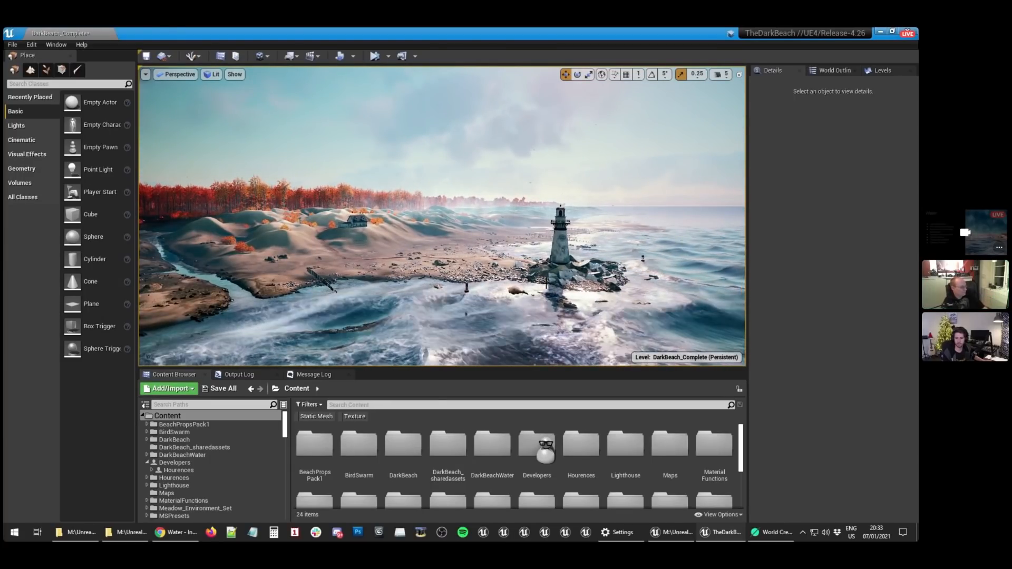
- Bring the Water slide about landscape limits back up in Google Slides and return to Unreal Editor
mouse_move(176, 535)
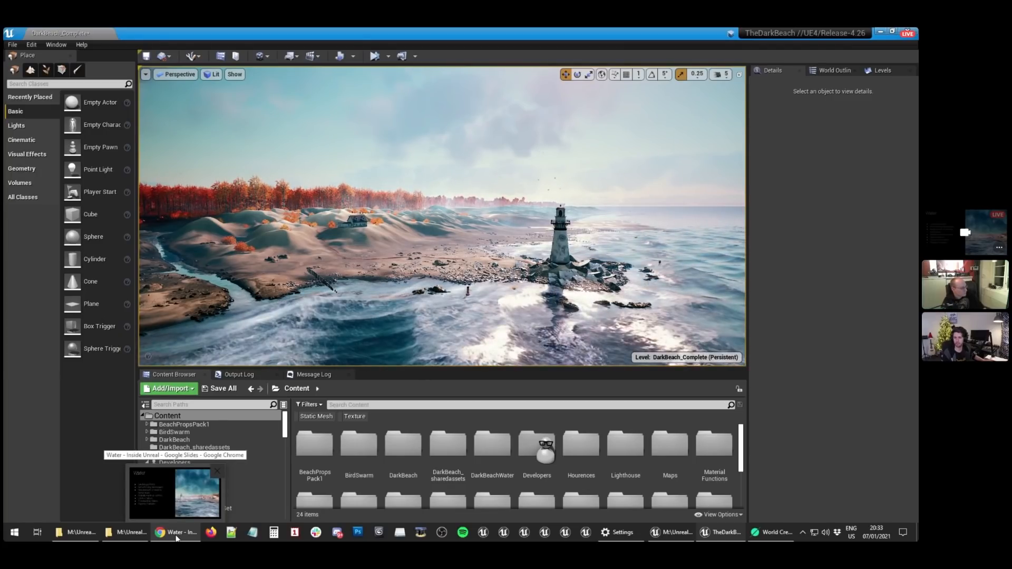
left_click(177, 535)
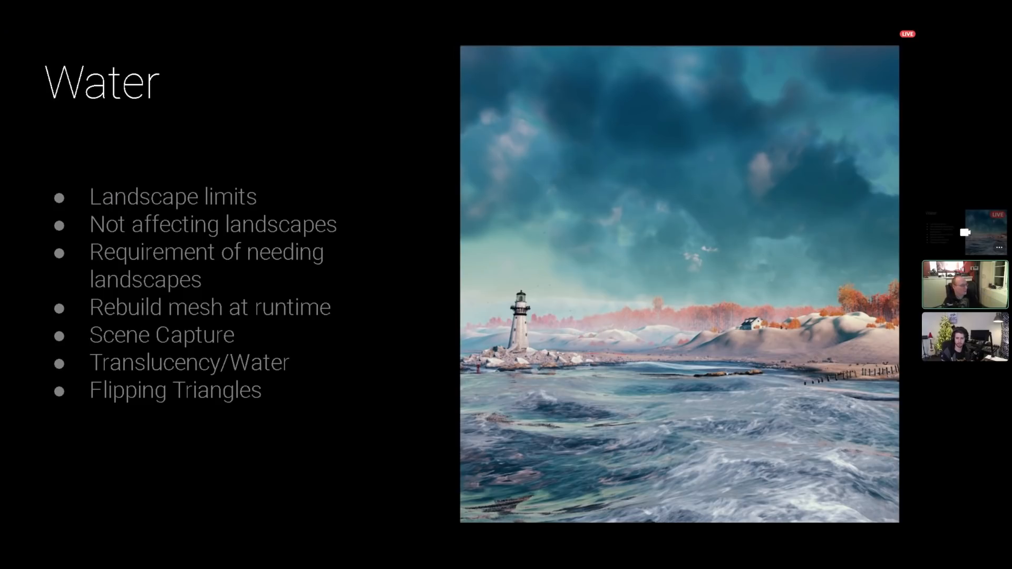
key("alt+Tab")
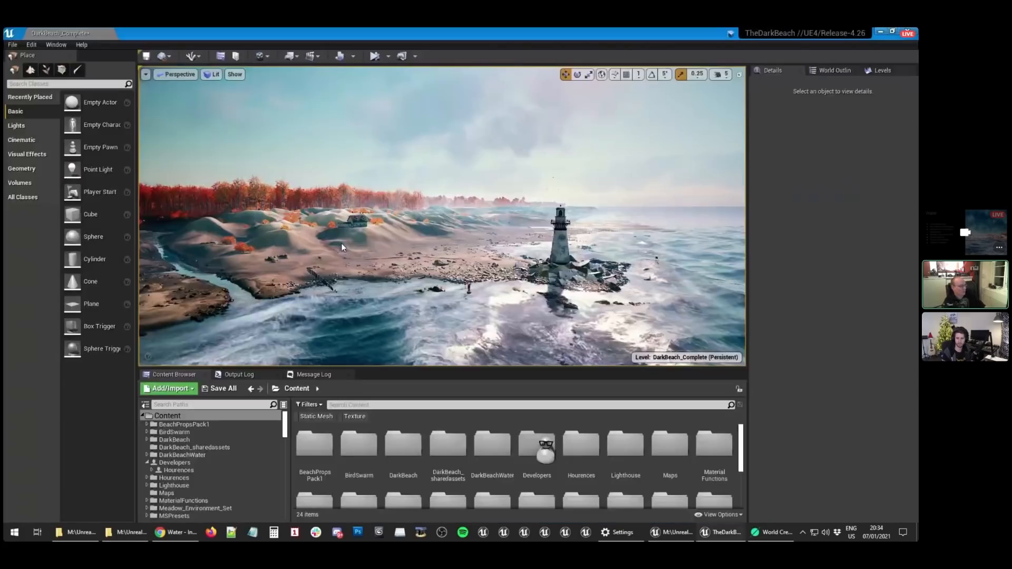
- Select the Landscape beneath the beach and the WaterBodyOcean off the lighthouse to examine their extents and properties
right_click_drag(340, 242, 464, 218)
left_click(347, 218)
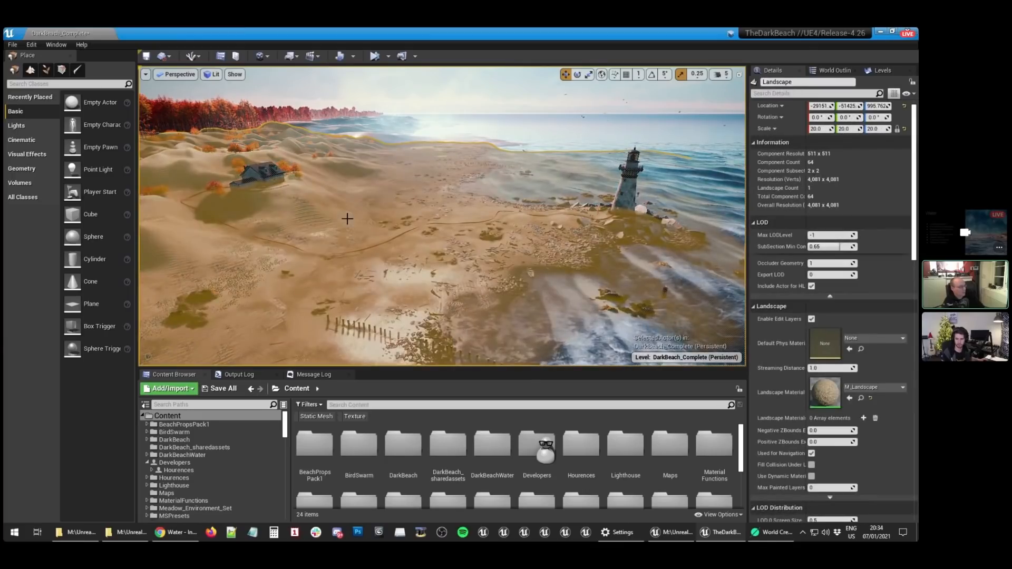
right_click_drag(347, 218, 368, 205)
left_click(633, 201)
right_click_drag(632, 200, 512, 232)
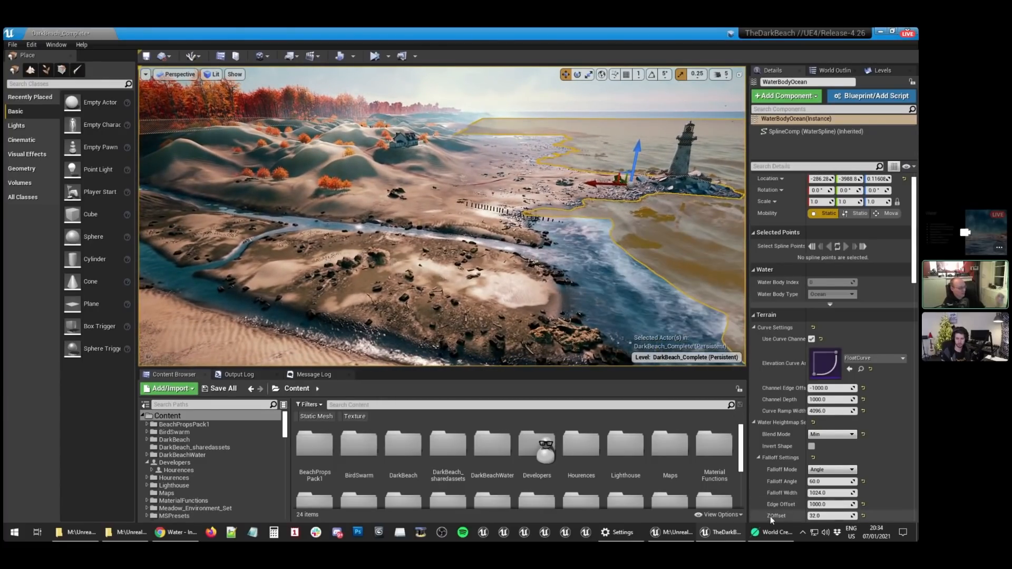
- View the source terrain's coastline in World Creator, return to Unreal Editor and fly over the matching sand and river mouth
left_click(773, 532)
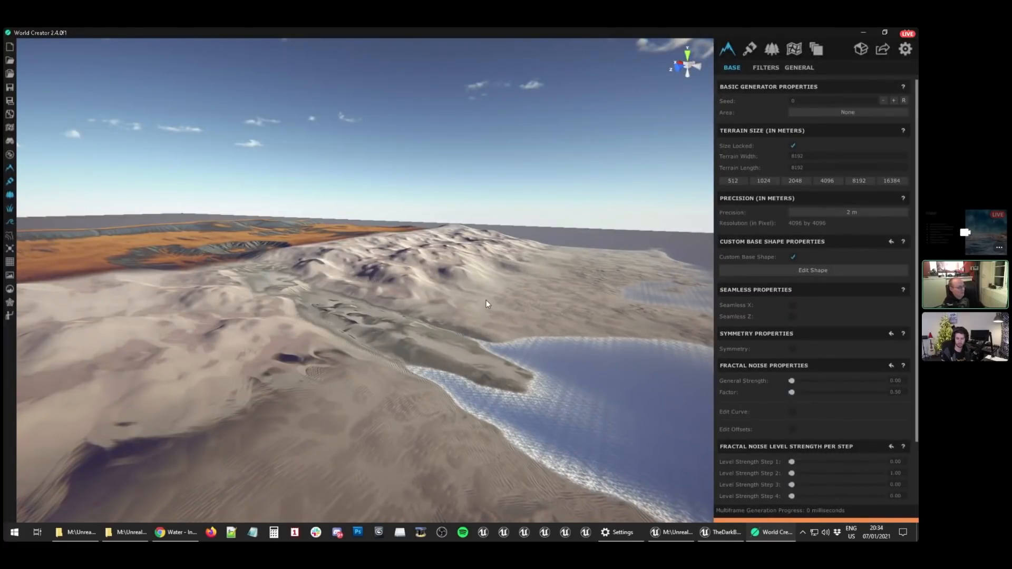
right_click_drag(486, 300, 500, 314)
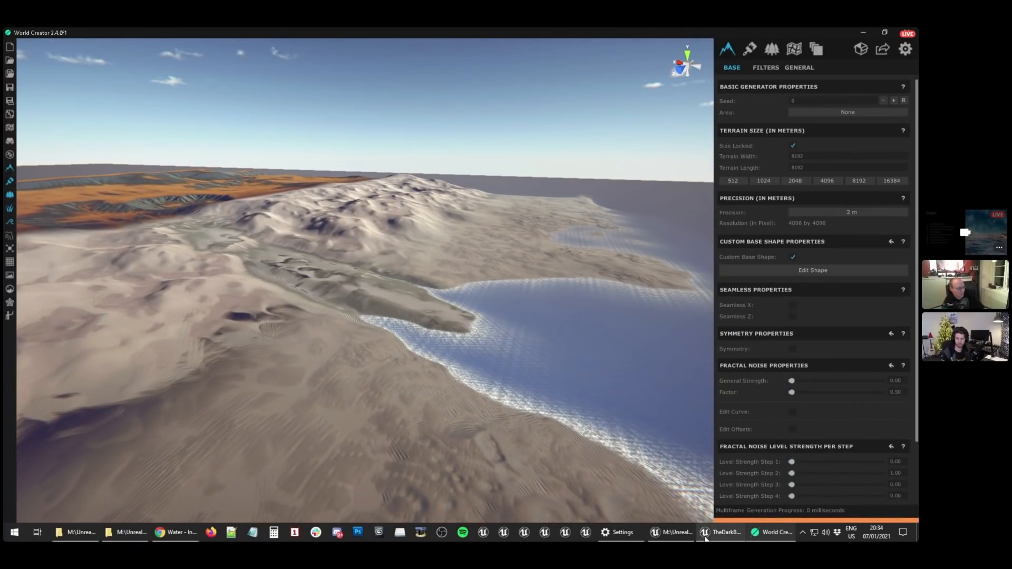
left_click(721, 533)
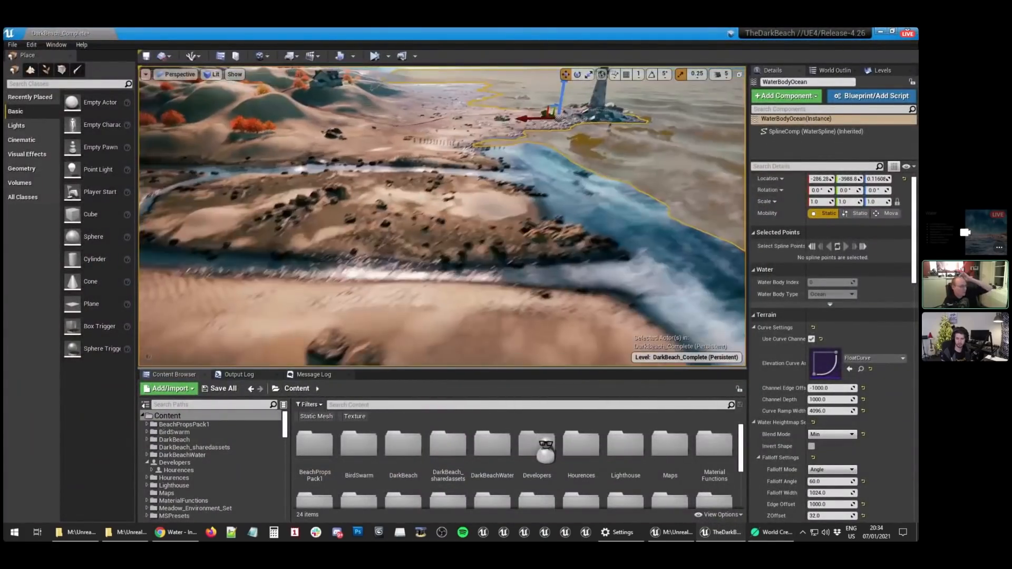
right_click_drag(442, 216, 391, 219)
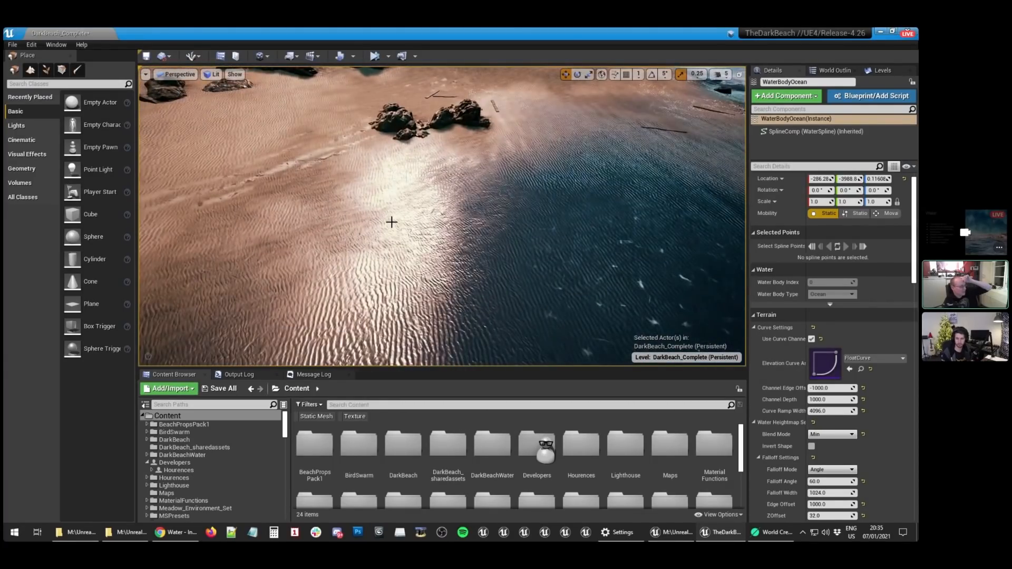
right_click_drag(574, 204, 553, 211)
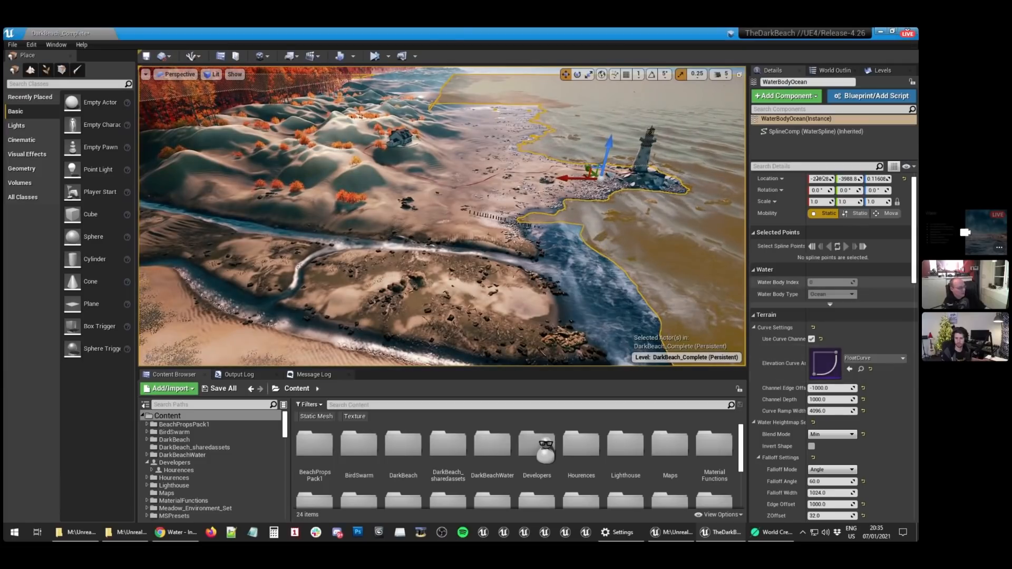
- Select the Landscape_WaterBrushManager actor from the level's actor list and show its properties
left_click(826, 70)
left_click(797, 101)
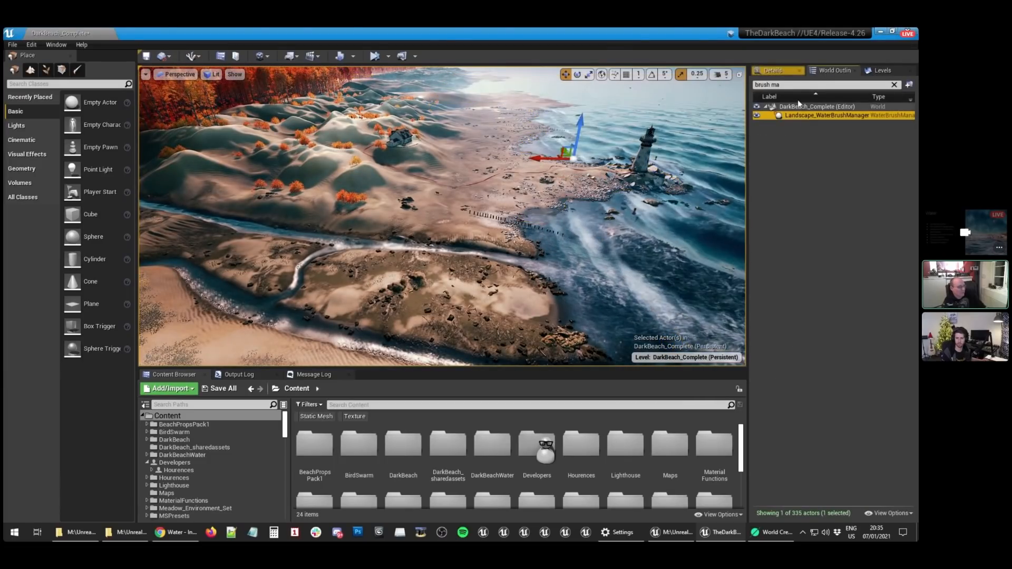
left_click(780, 72)
- Review the water brush manager's render targets, debug settings and Brush Materials, adjusting the column width to read names and assigned assets
scroll(802, 366, "down", 6)
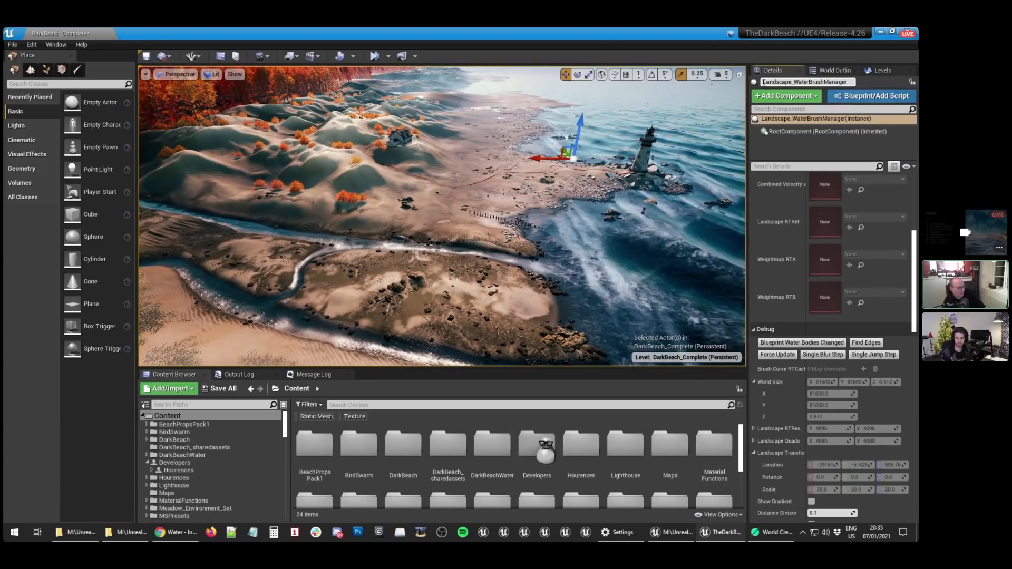
scroll(880, 308, "up", 2)
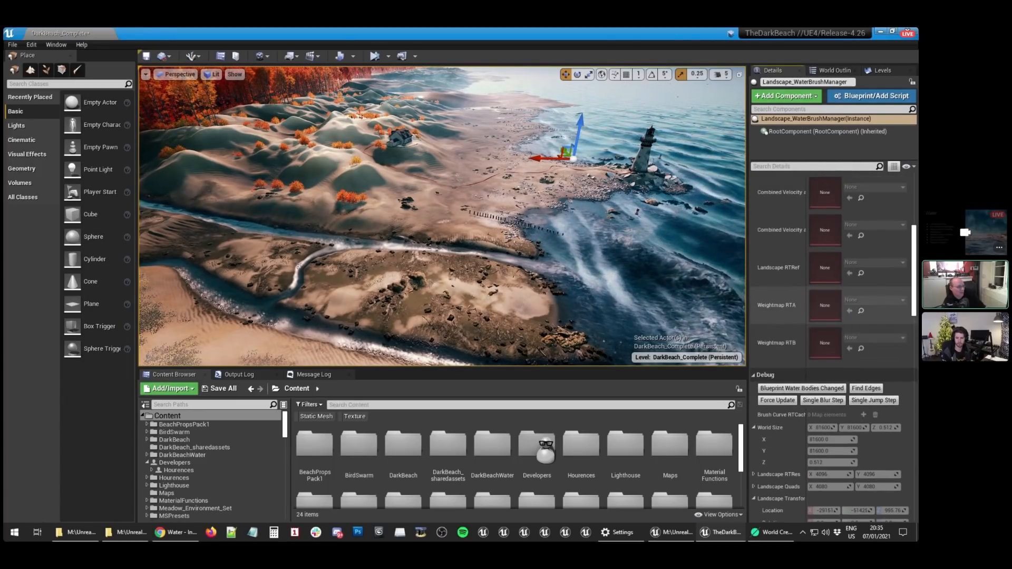
scroll(916, 294, "up", 3)
scroll(918, 262, "up", 8)
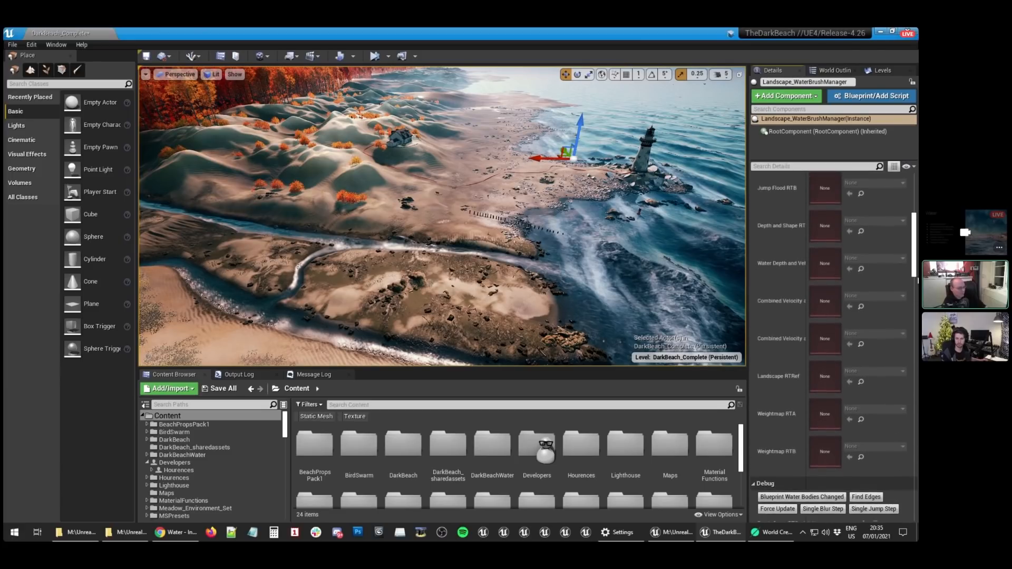
scroll(858, 328, "down", 12)
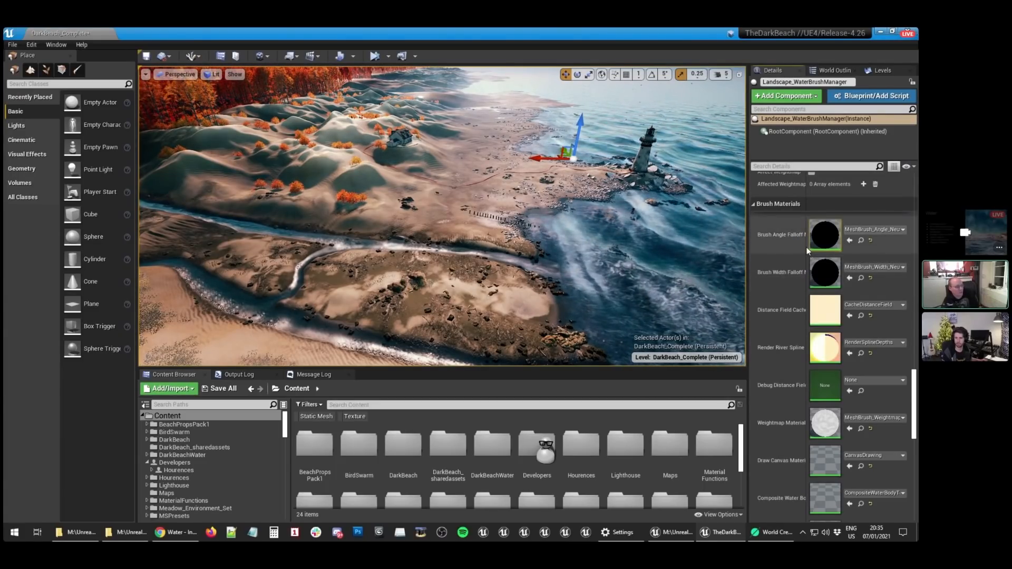
left_click_drag(806, 247, 834, 245)
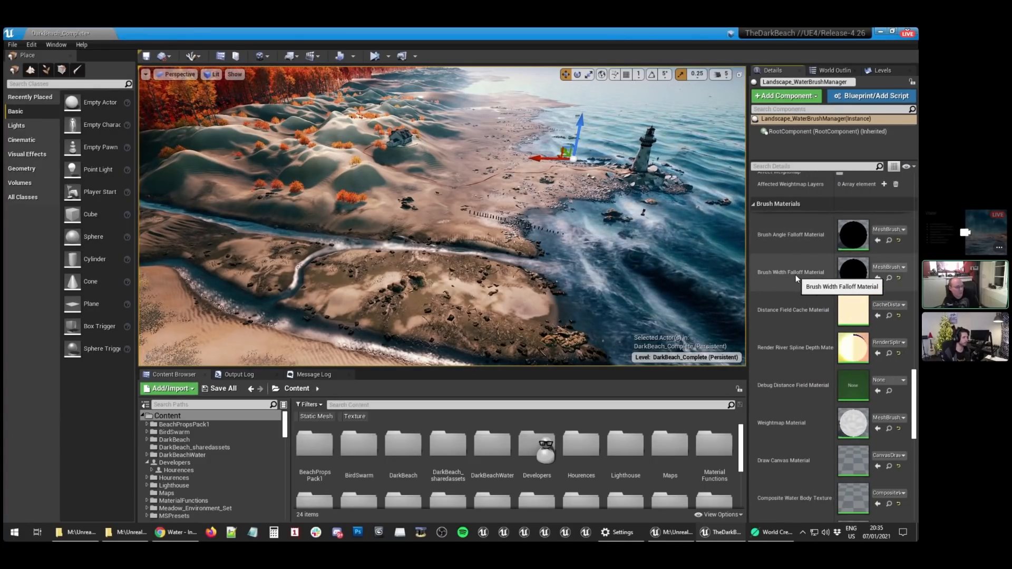
left_click_drag(834, 257, 795, 255)
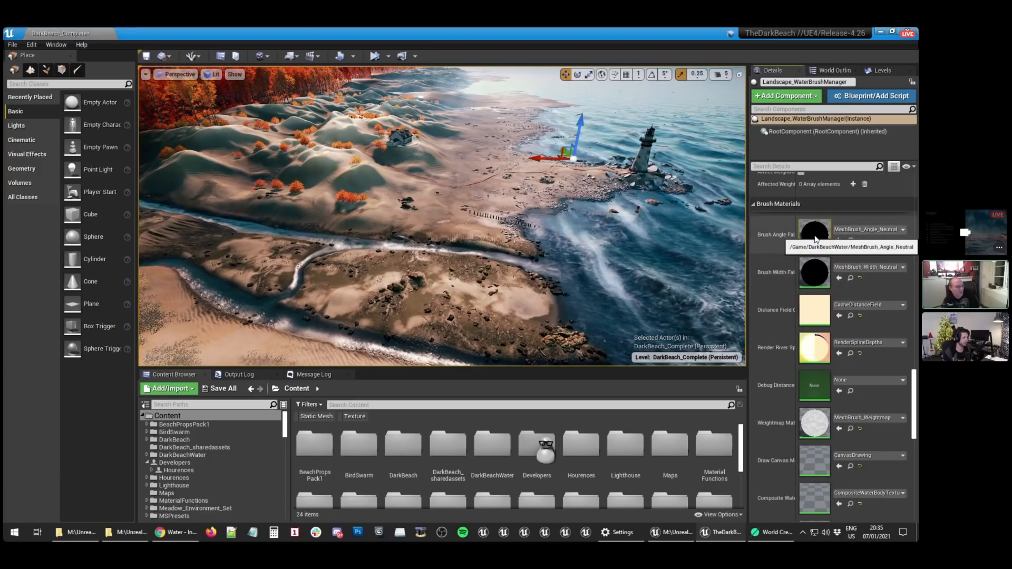
- Open the MeshBrush_Angle_Neutral material assigned as Brush Angle Falloff Material and examine its graph from Distance Field Shape onward
double_click(814, 238)
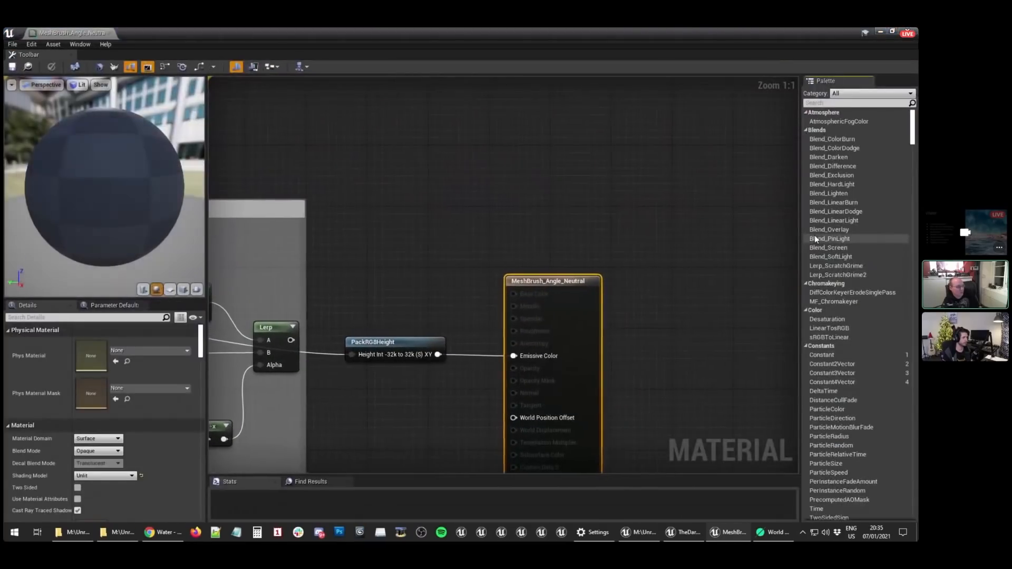
scroll(454, 246, "down", 7)
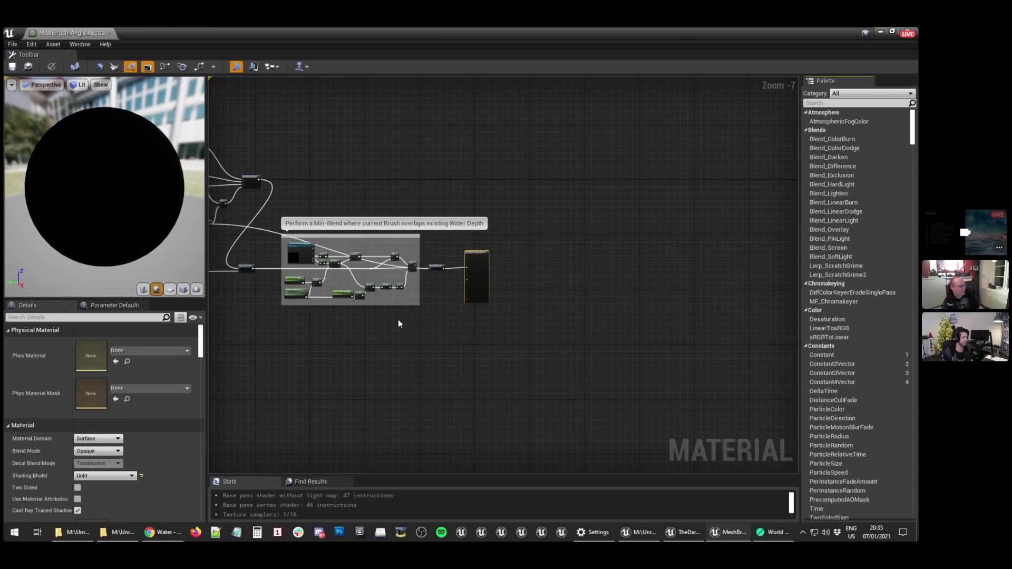
right_click_drag(402, 321, 622, 361)
scroll(621, 360, "down", 2)
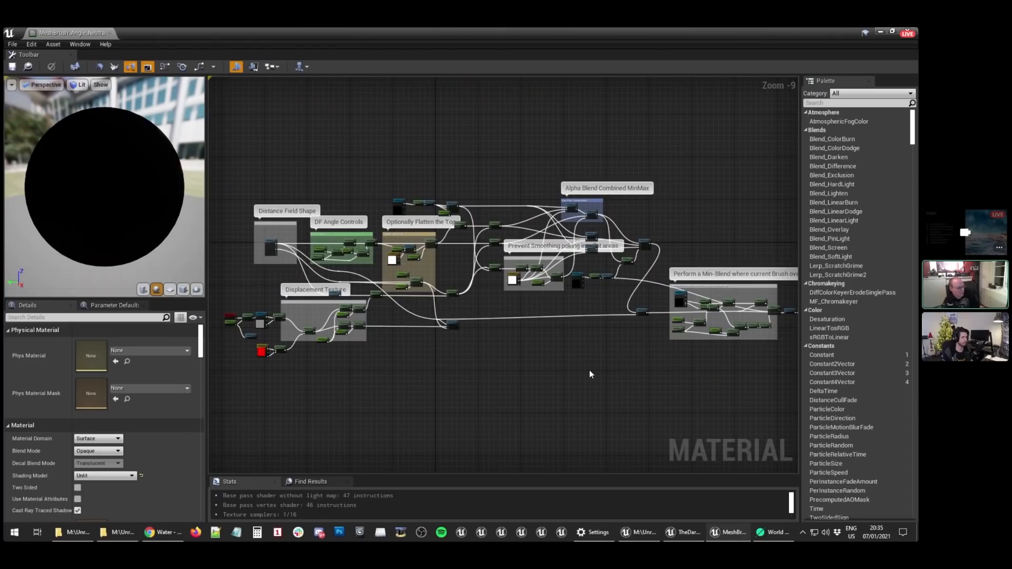
right_click_drag(495, 351, 573, 290)
scroll(501, 272, "up", 2)
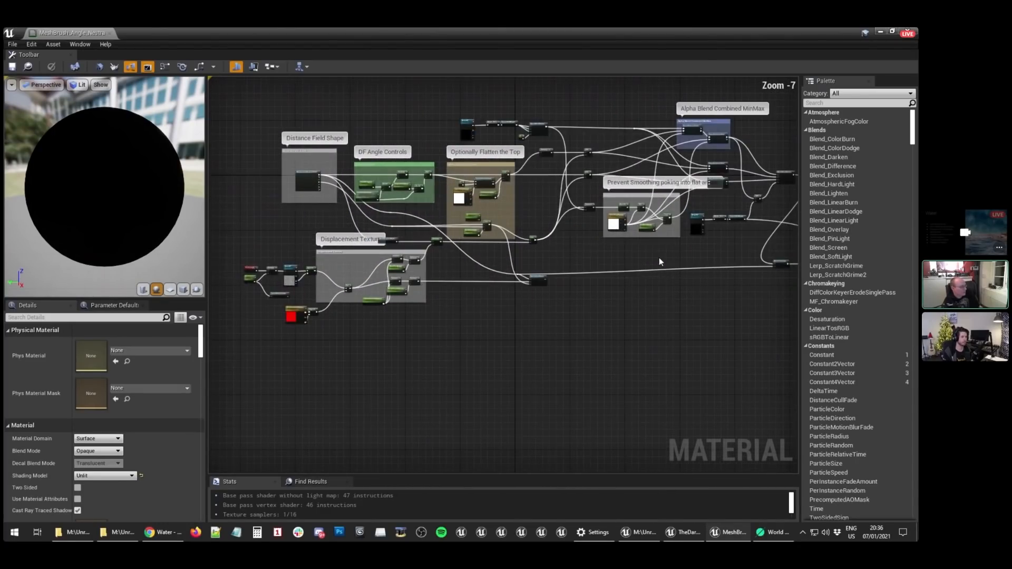
- Examine the Min-Blend group and the PackRGBHeight node feeding the MeshBrush_Angle_Neutral material output
right_click_drag(631, 248, 370, 250)
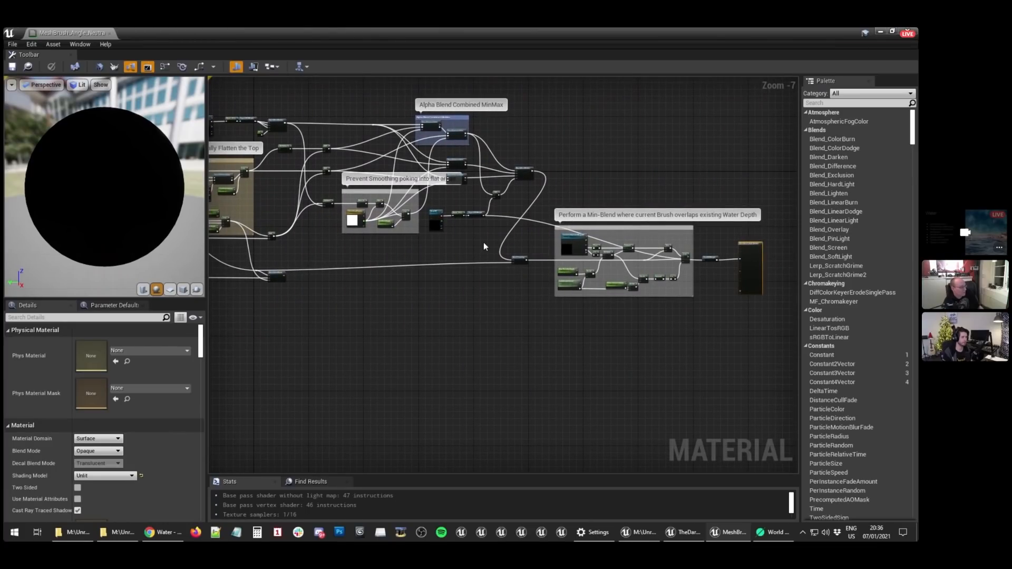
right_click_drag(738, 255, 738, 276)
scroll(738, 276, "up", 3)
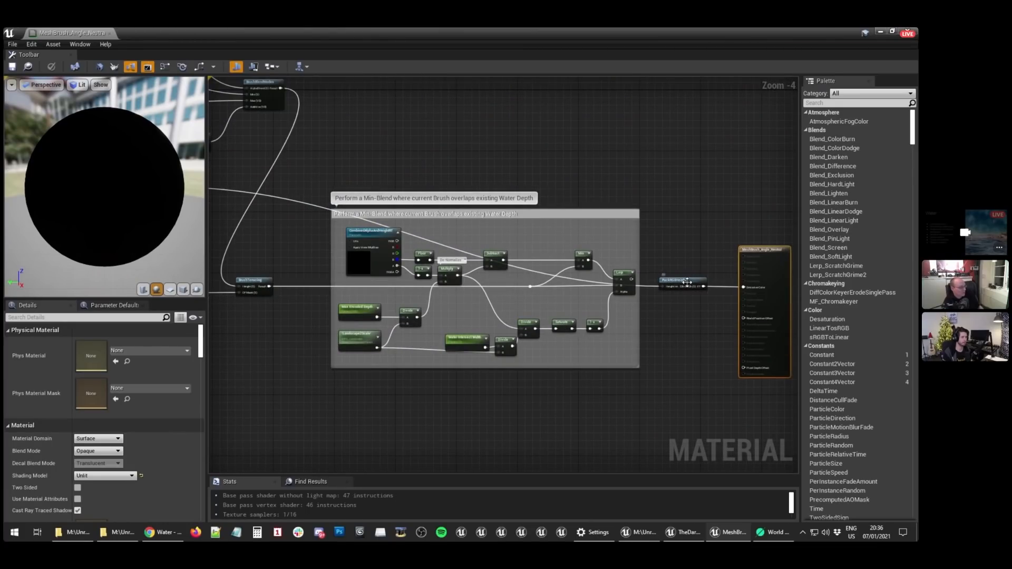
- Move the PackRGBHeight node up beside the Min-Blend group and examine which wire feeds it past the Lerp node
left_click_drag(690, 287, 686, 257)
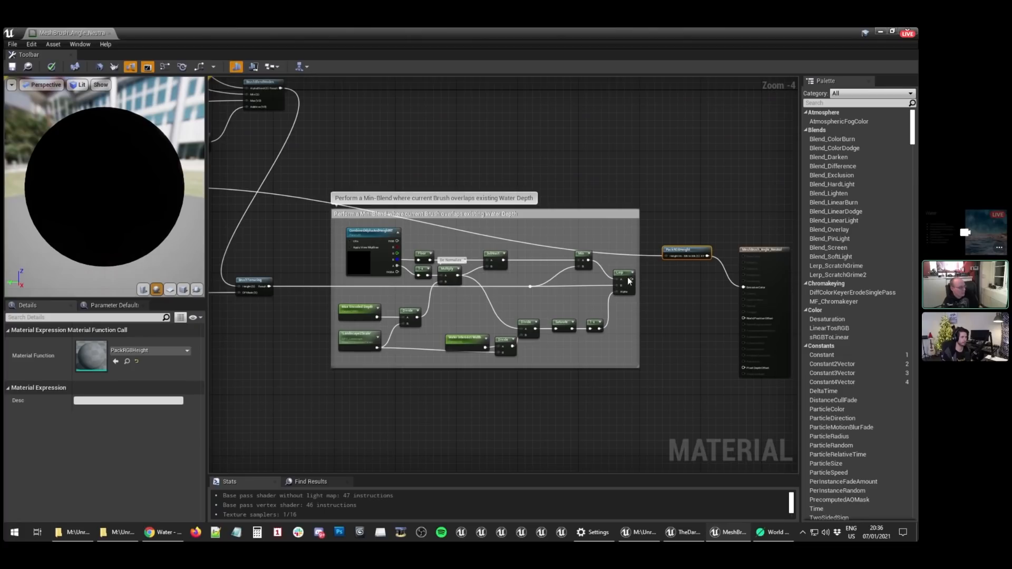
scroll(627, 283, "up", 4)
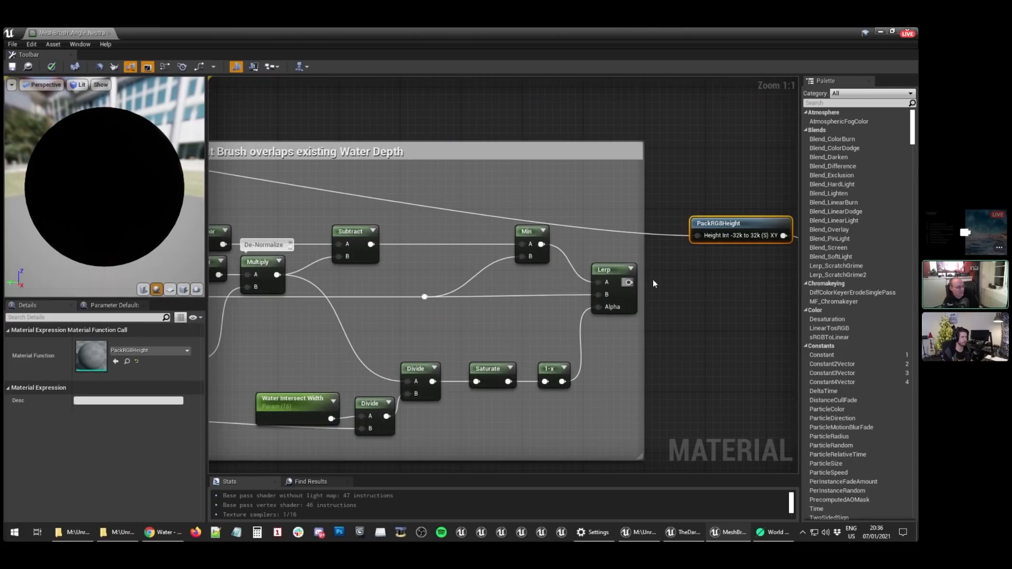
scroll(670, 318, "down", 2)
scroll(666, 324, "down", 3)
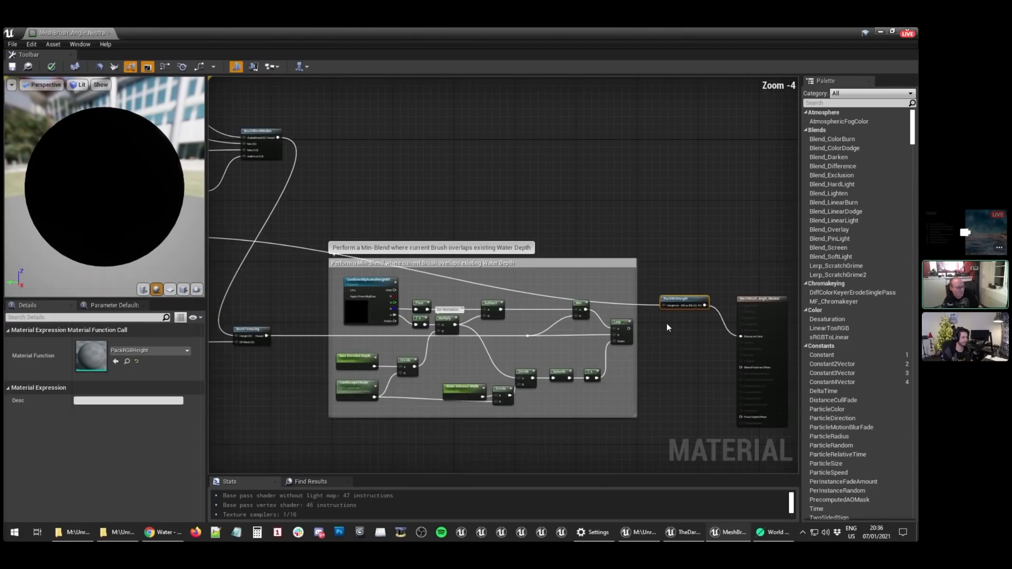
right_click_drag(431, 239, 534, 192)
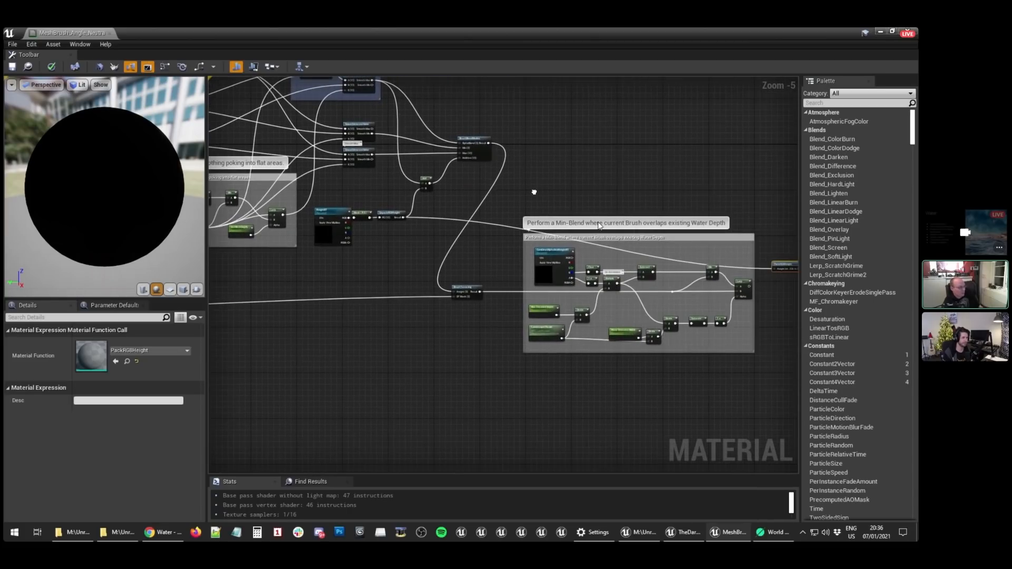
right_click_drag(777, 287, 700, 269)
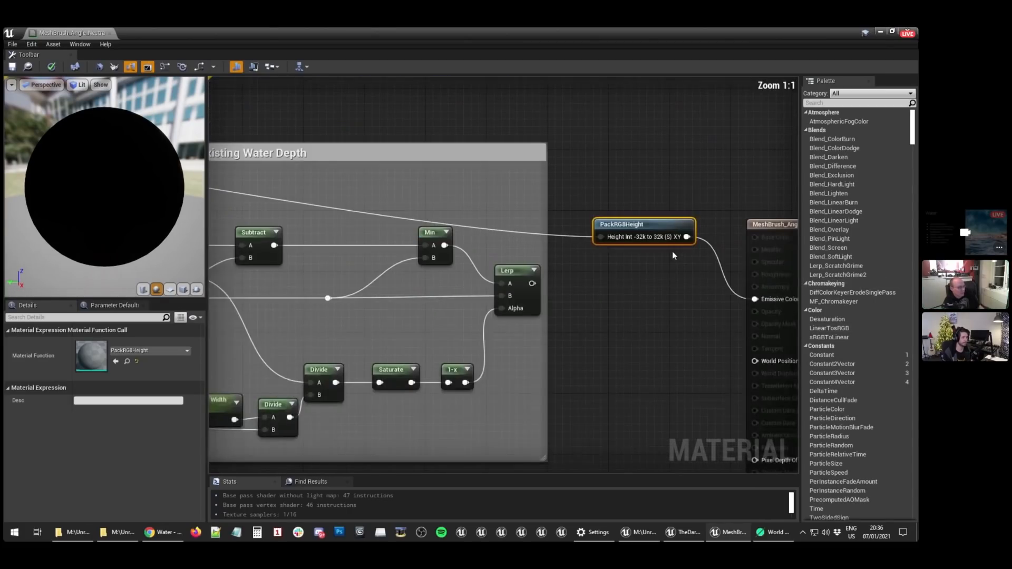
- Trace the PackRGBHeight input back through the UnpackRGBHeight and Mask (R G) nodes to the HeightRT texture parameter
scroll(685, 258, "up", 5)
right_click_drag(612, 223, 622, 404)
left_click(568, 230)
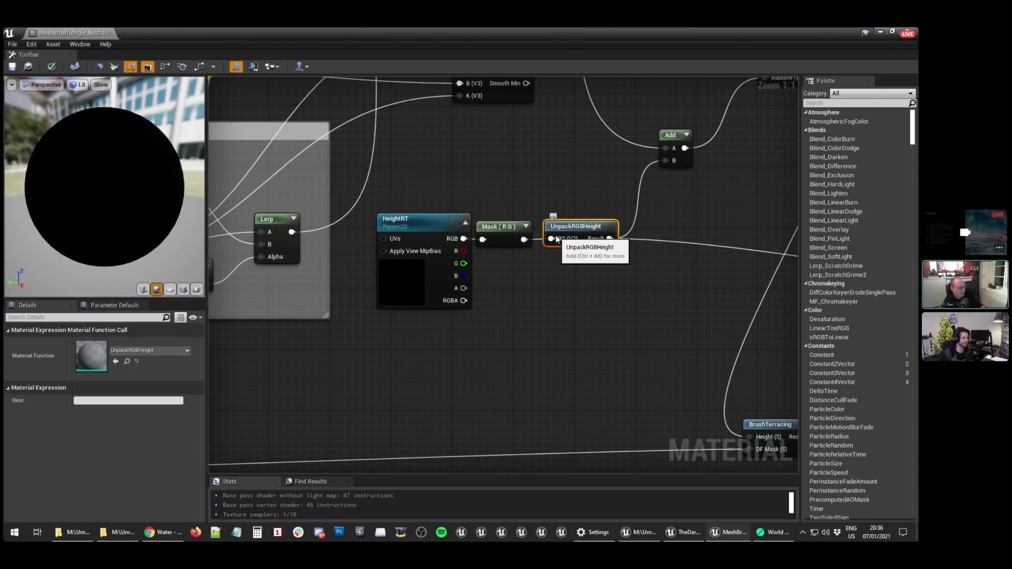
left_click(388, 225)
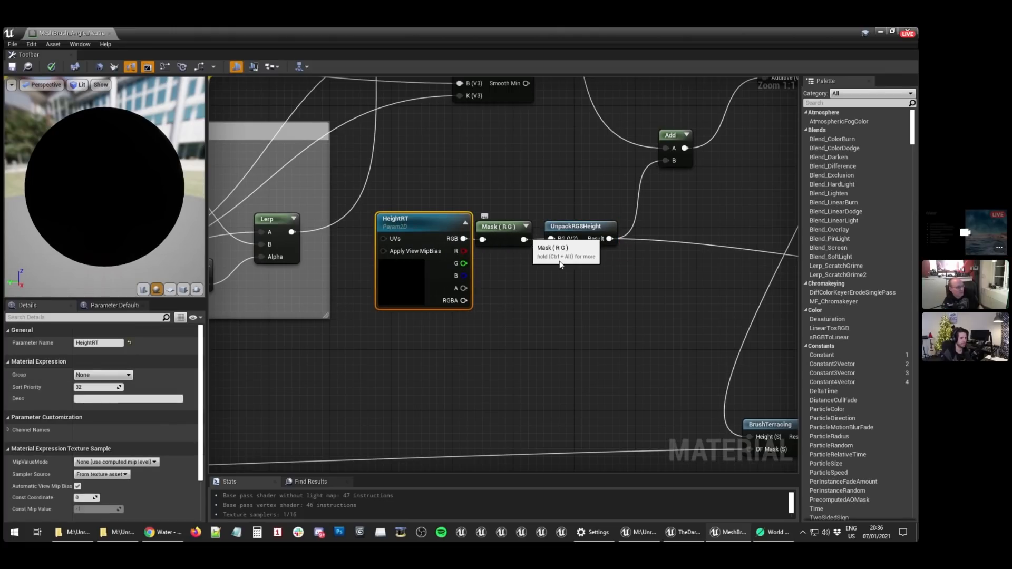
scroll(542, 240, "down", 9)
scroll(511, 263, "up", 6)
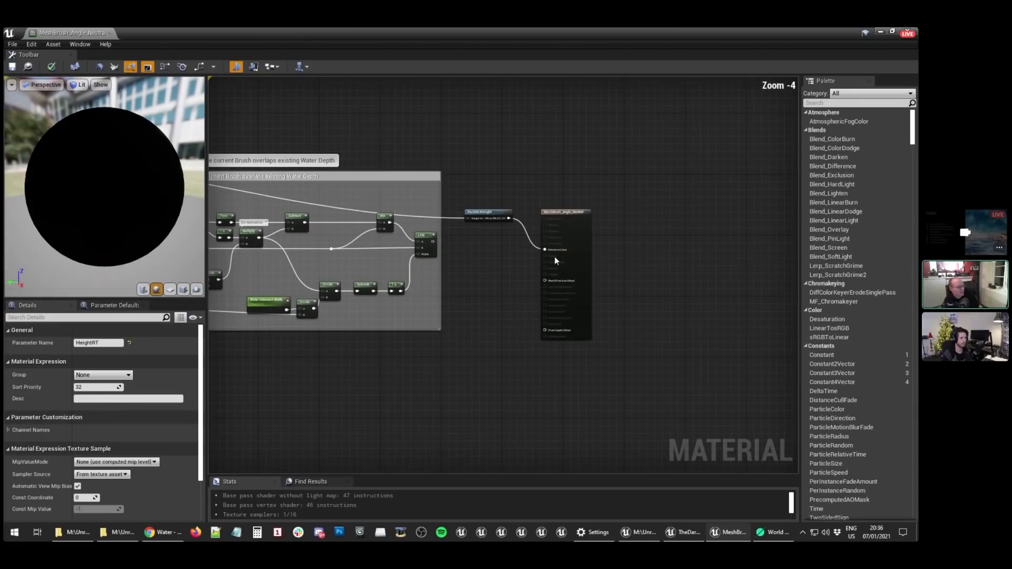
scroll(435, 327, "down", 7)
right_click_drag(435, 331, 527, 323)
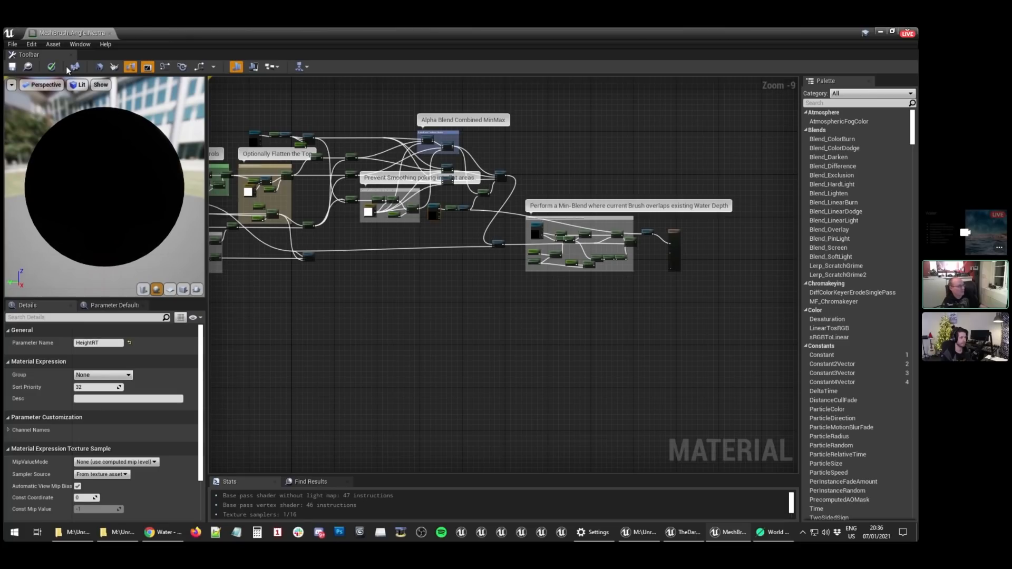
- Close the MeshBrush_Angle_Neutral material and inspect the ocean surf, the river and the surrounding dunes in the beach level
middle_click(60, 31)
left_click(521, 319)
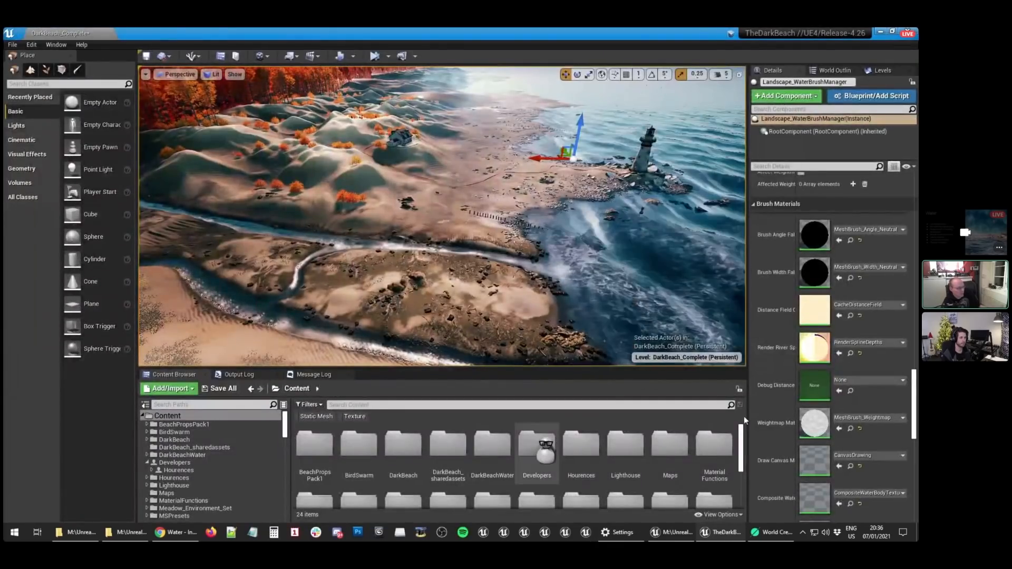
right_click_drag(611, 259, 611, 260)
right_click_drag(600, 226, 606, 259)
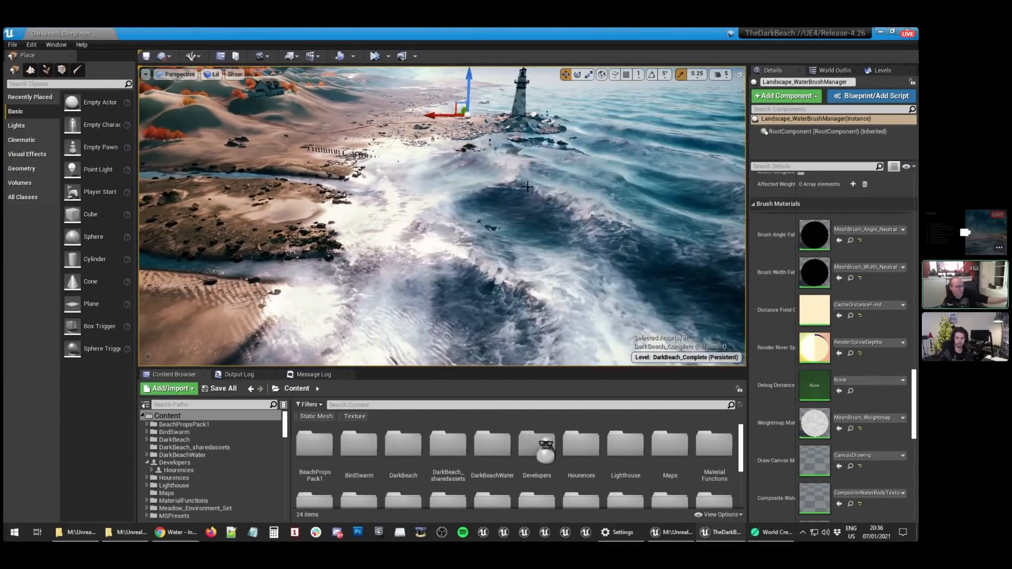
mouse_move(498, 187)
right_mouse_down()
mouse_move(498, 211)
mouse_move(479, 227)
mouse_move(496, 229)
mouse_move(496, 183)
right_mouse_up()
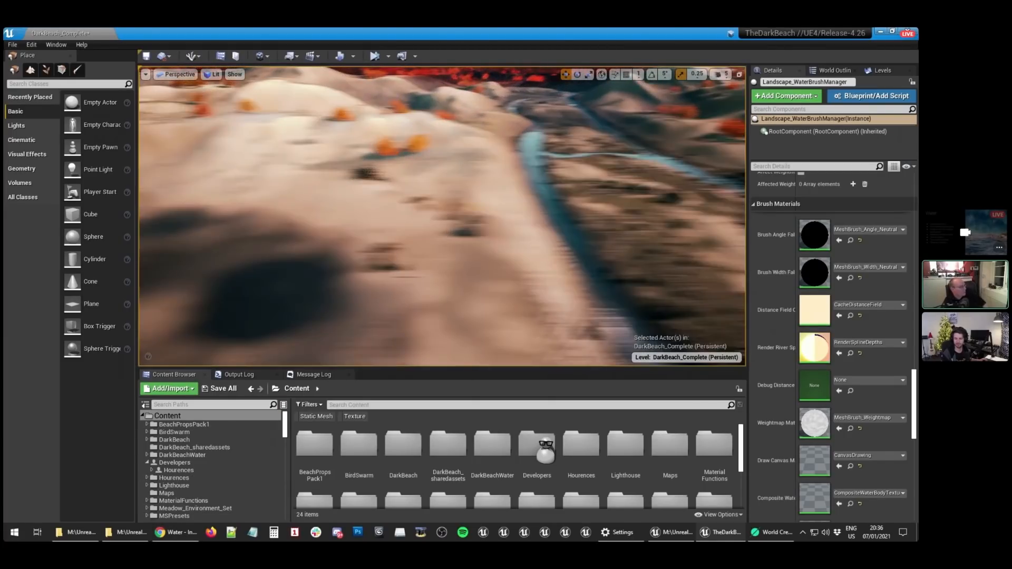
mouse_move(467, 248)
right_mouse_down()
mouse_move(442, 243)
mouse_move(467, 248)
right_mouse_up()
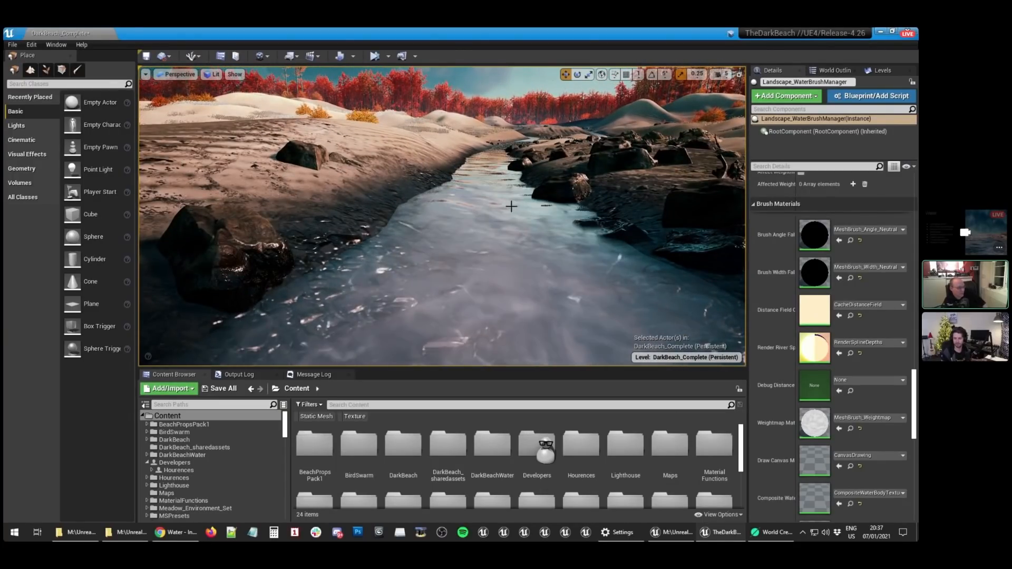
right_click_drag(510, 205, 548, 232)
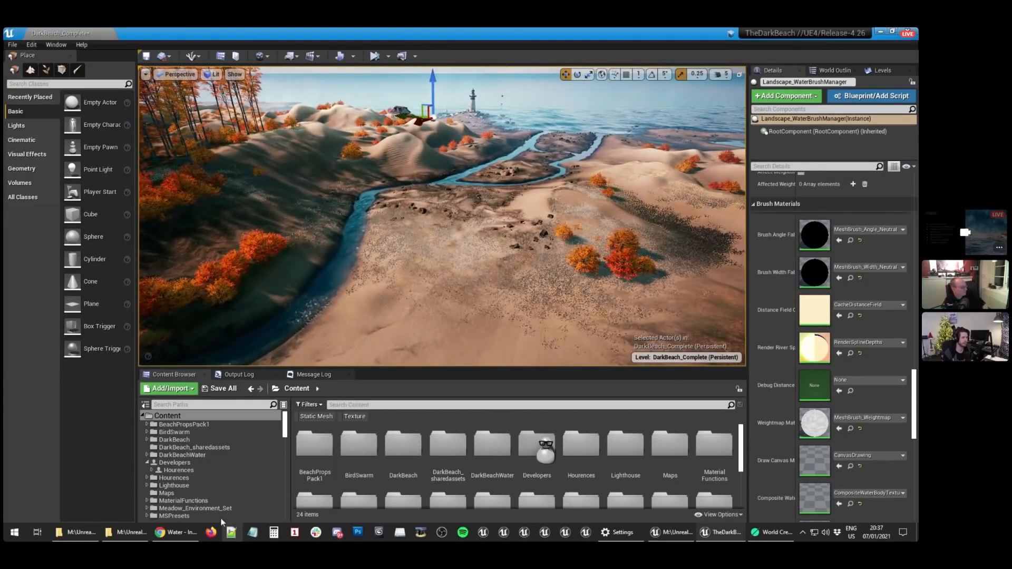
- Check the Water slide in Google Slides, return to Unreal Editor and view the river mouth and lighthouse
left_click(174, 532)
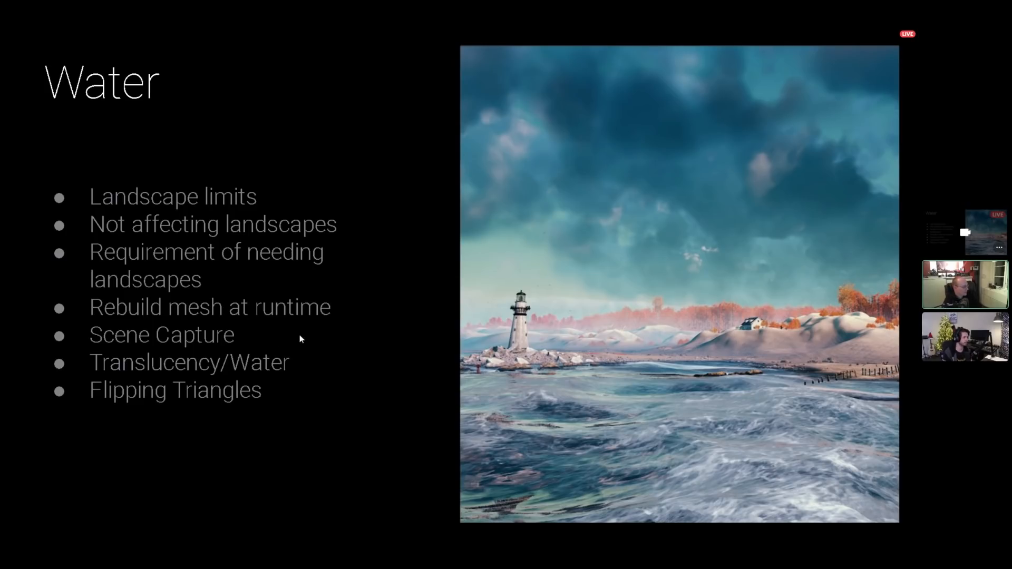
key("alt+Tab")
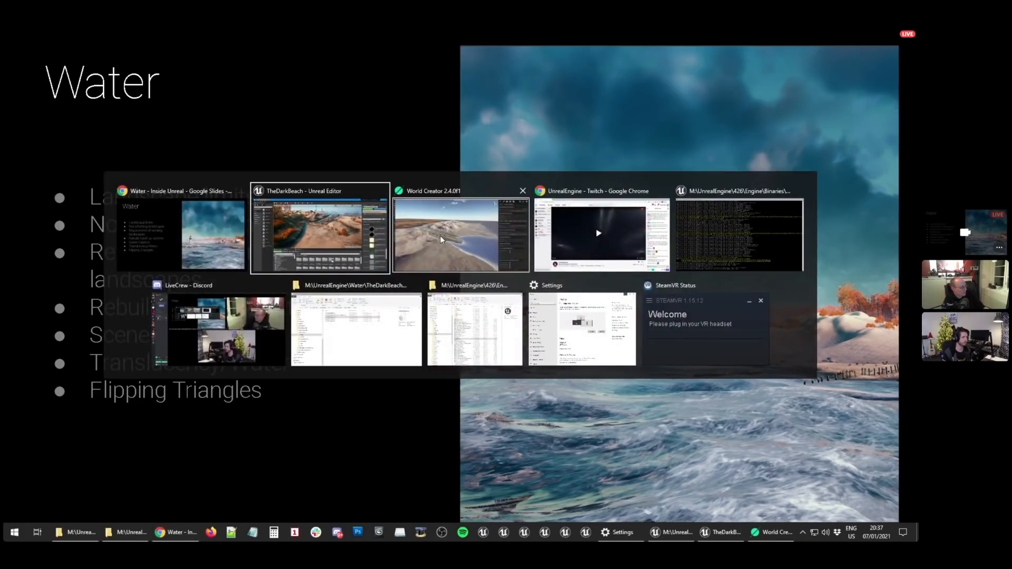
left_click(330, 227)
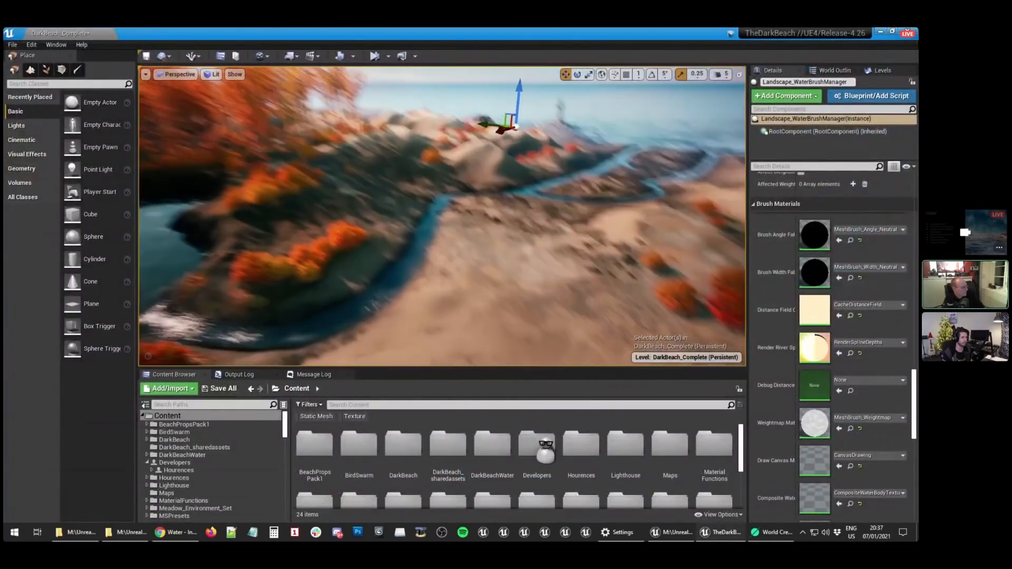
left_click_drag(330, 227, 369, 179)
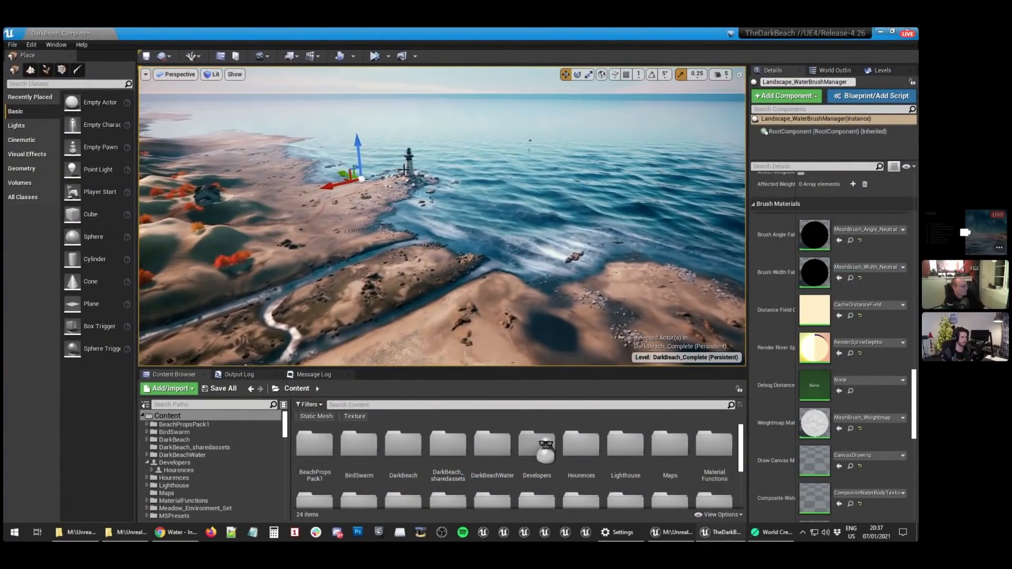
- Create a new level from the Default template
left_click(12, 45)
left_click(12, 45)
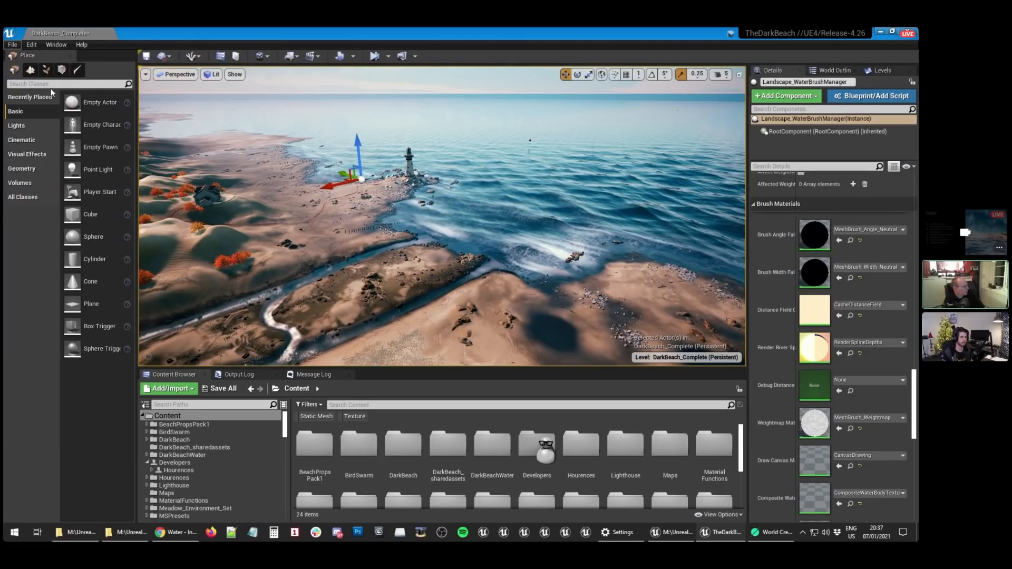
left_click(13, 45)
left_click(32, 63)
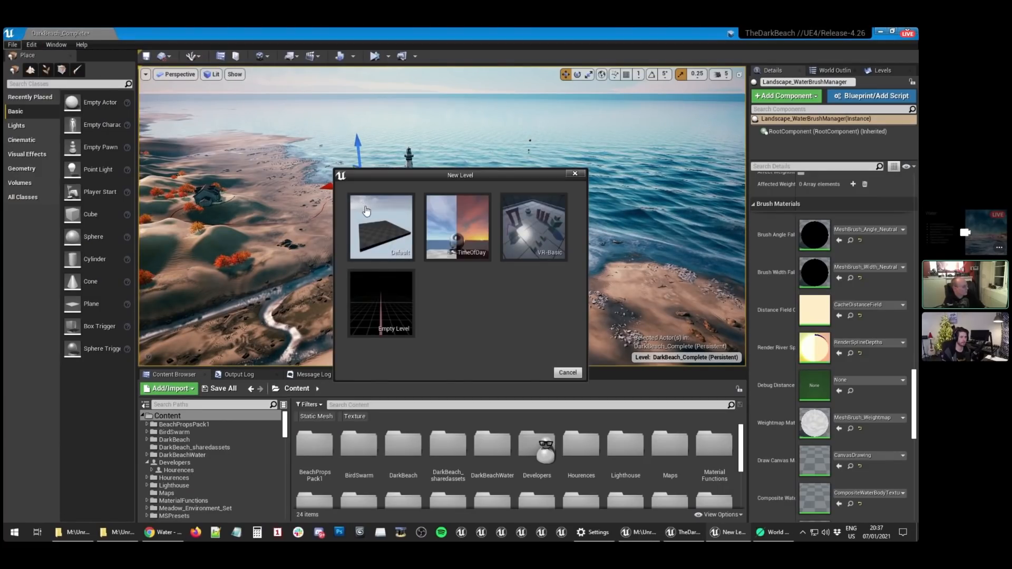
left_click(381, 227)
left_click(550, 368)
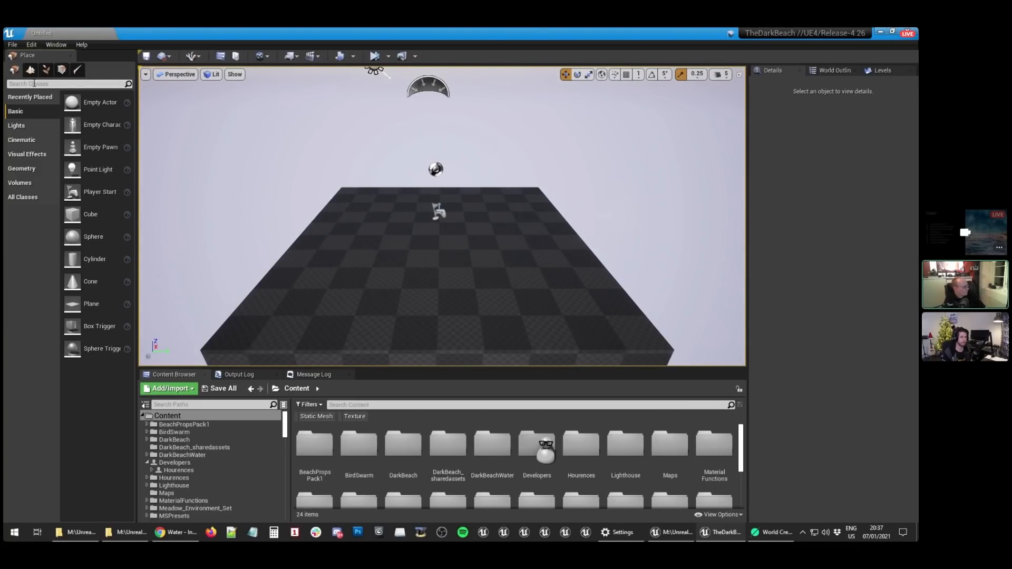
- Try placing a Water Body Ocean actor on the default floor, frame it in view, and delete it
type("ocean")
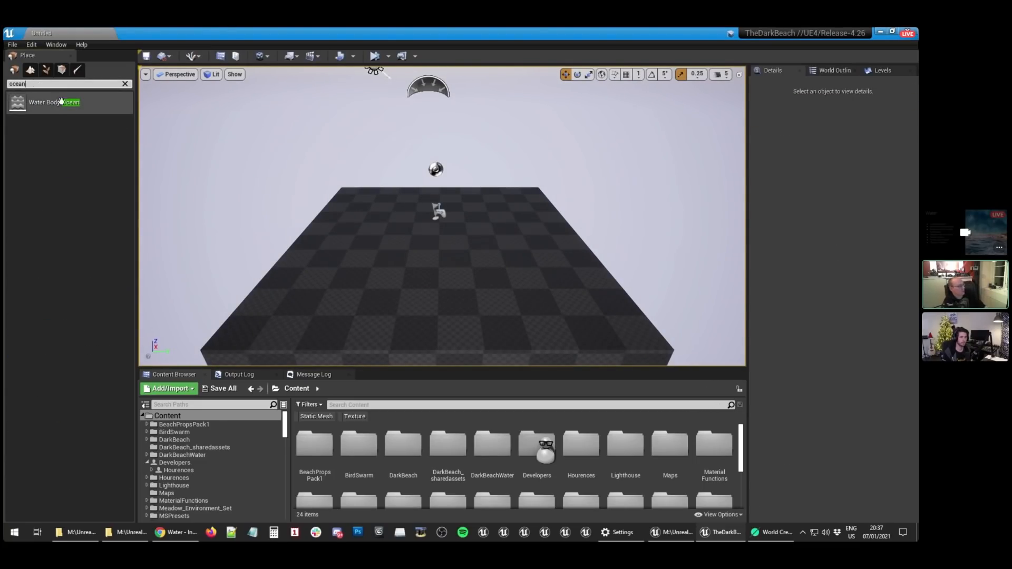
left_click_drag(350, 202, 419, 240)
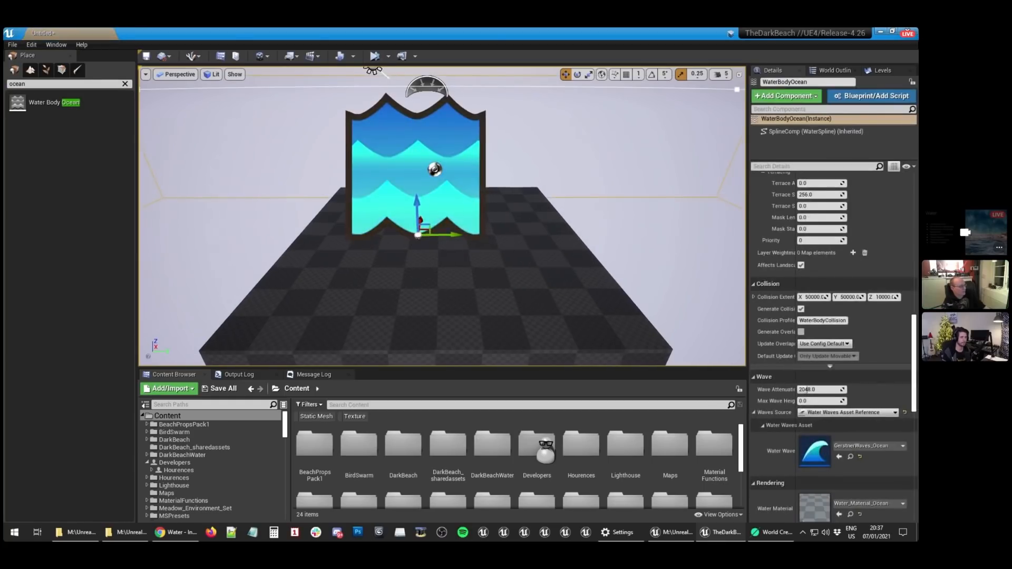
key("f")
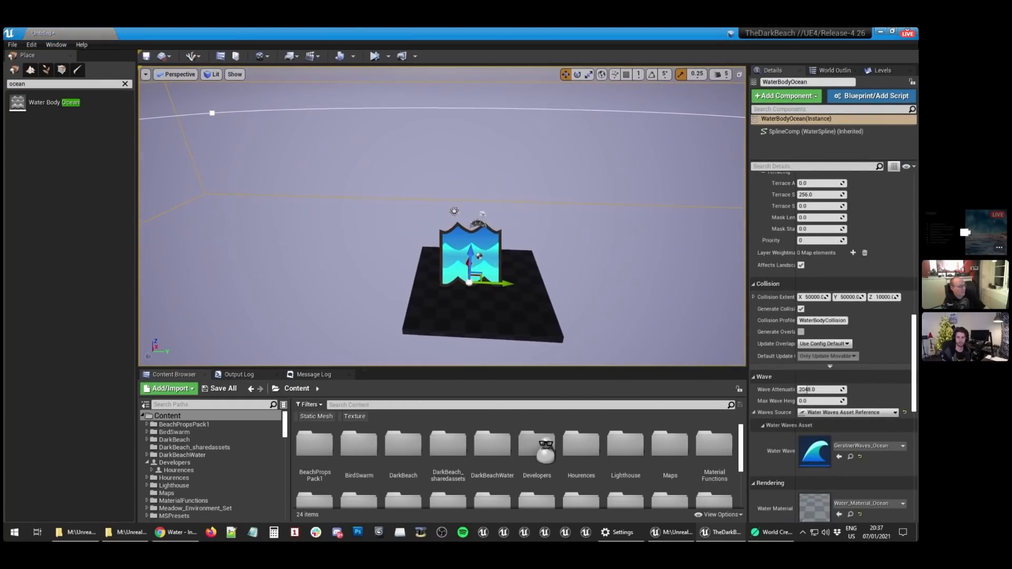
left_click(801, 265)
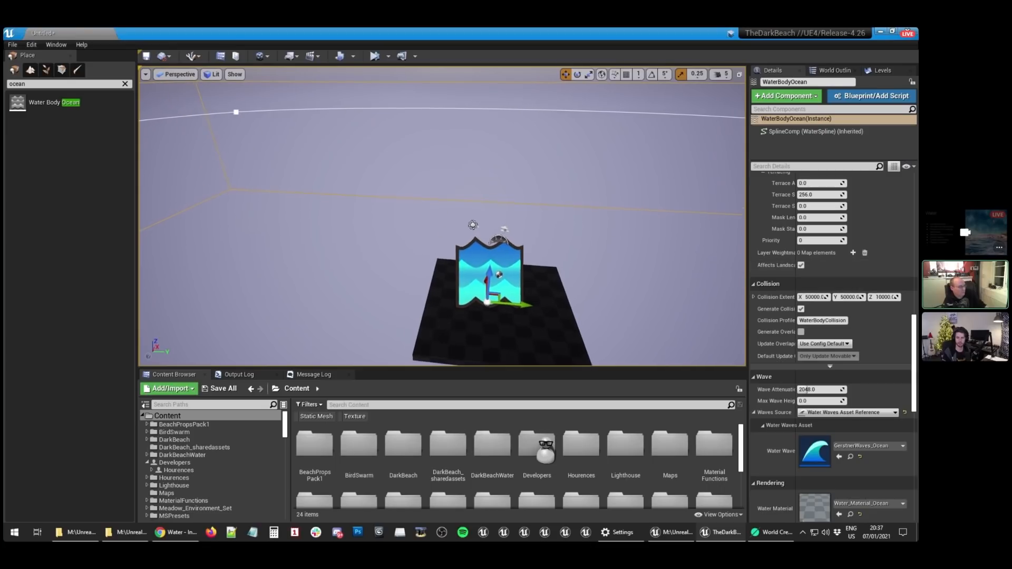
key("Delete")
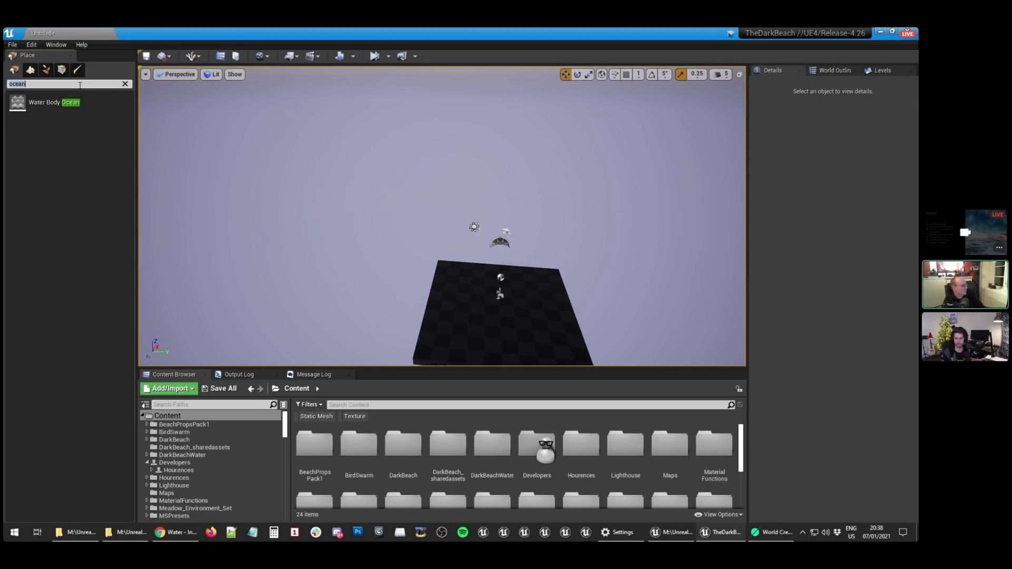
- Find the Water Brush Manager among the placeable actors and add it to the level on the floor
type("brush")
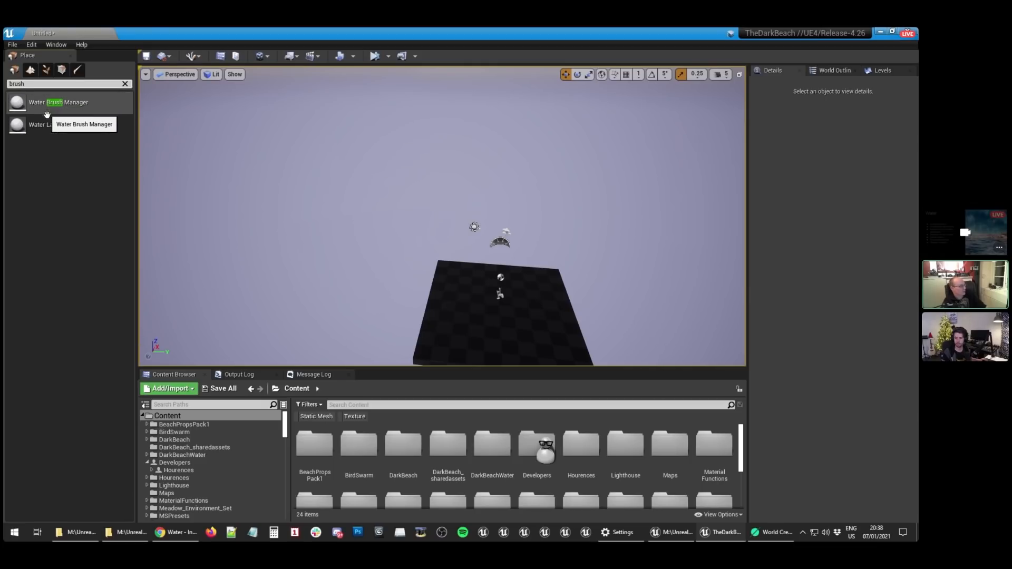
left_click_drag(47, 114, 545, 350)
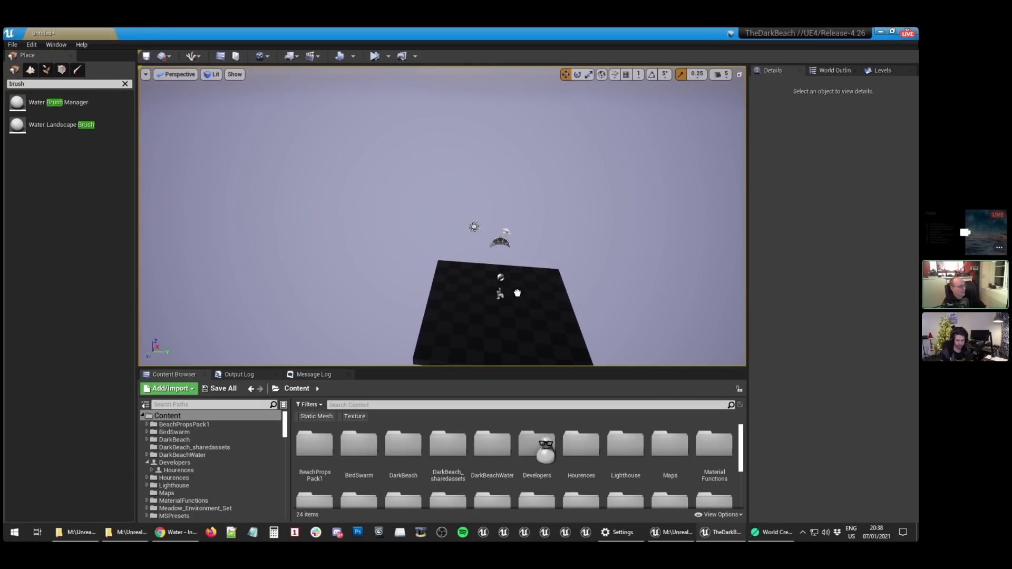
left_click_drag(517, 293, 517, 294)
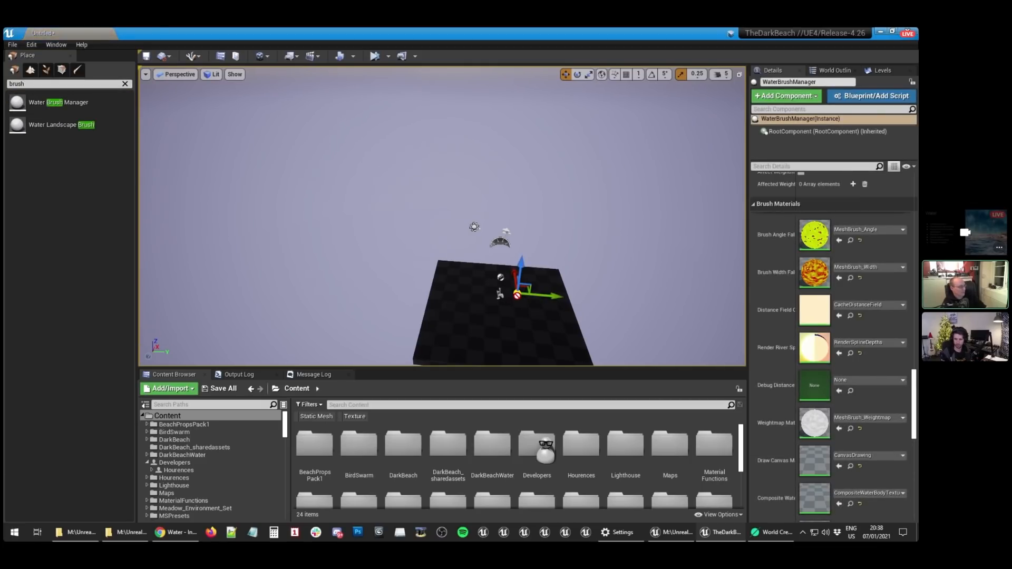
- Place a Water Body Ocean actor at the middle of the level and raise it slightly
left_click(126, 84)
left_click(87, 83)
type("ocean")
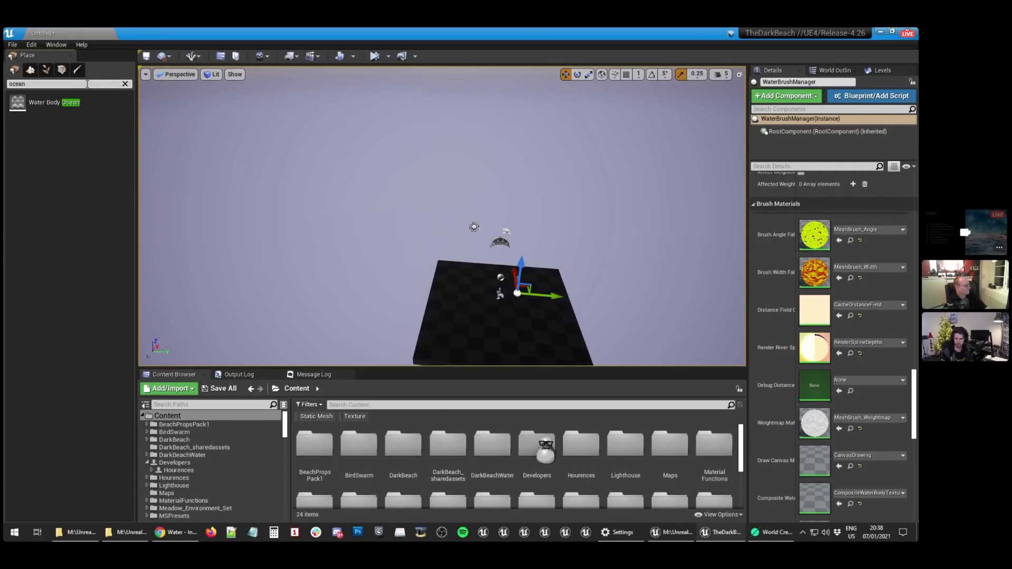
left_click_drag(66, 103, 464, 269)
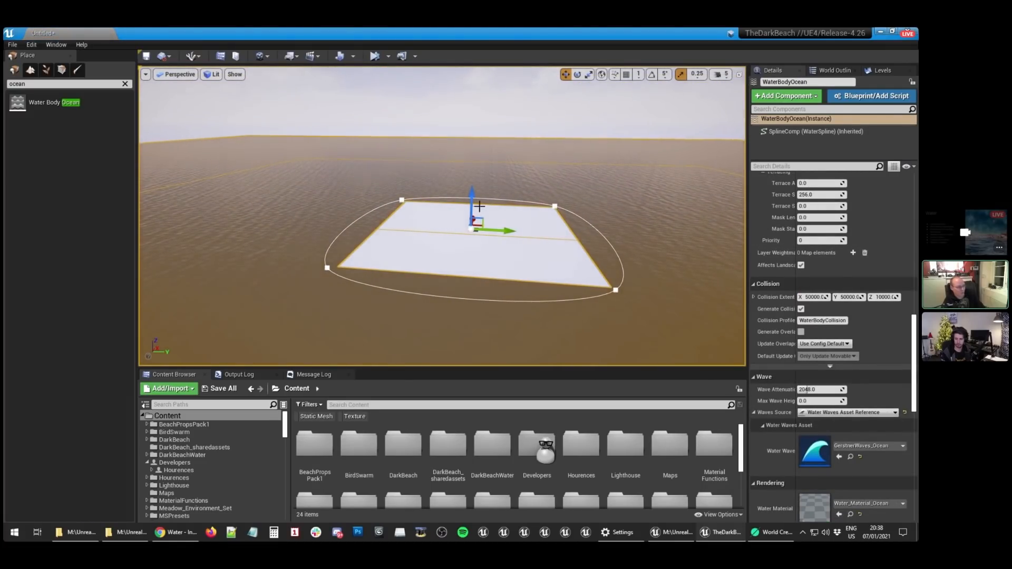
left_click_drag(468, 196, 473, 171)
- Review the ocean's terrain effect, wave and rendering properties, and open its assigned Water_Material_Ocean material
scroll(804, 354, "up", 8)
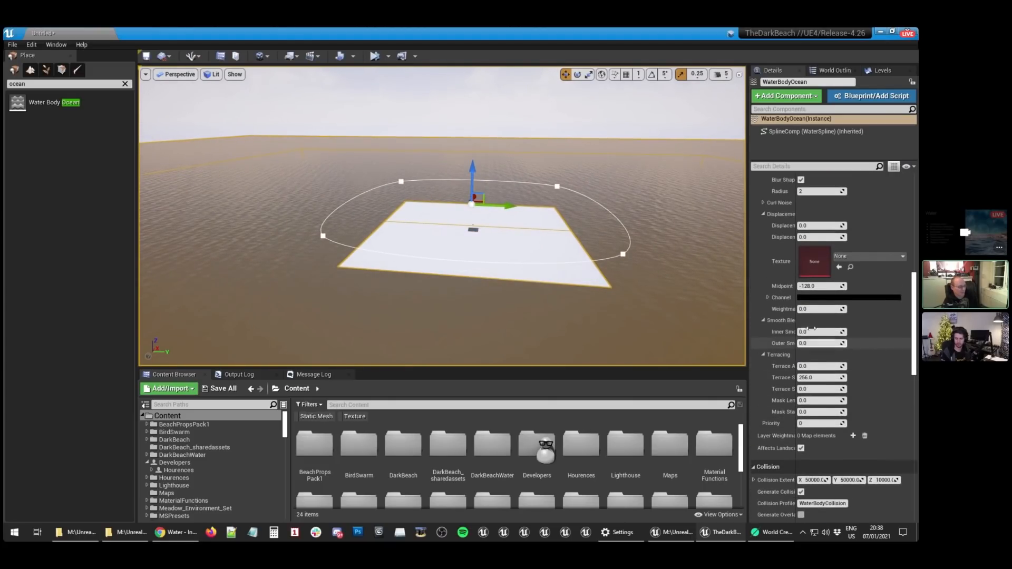
scroll(805, 354, "down", 10)
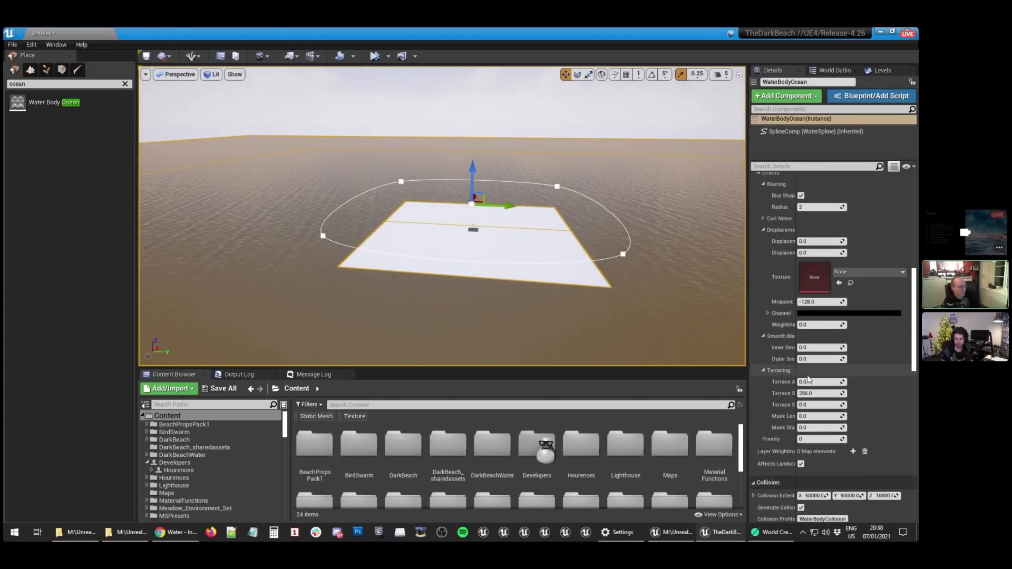
scroll(805, 380, "down", 5)
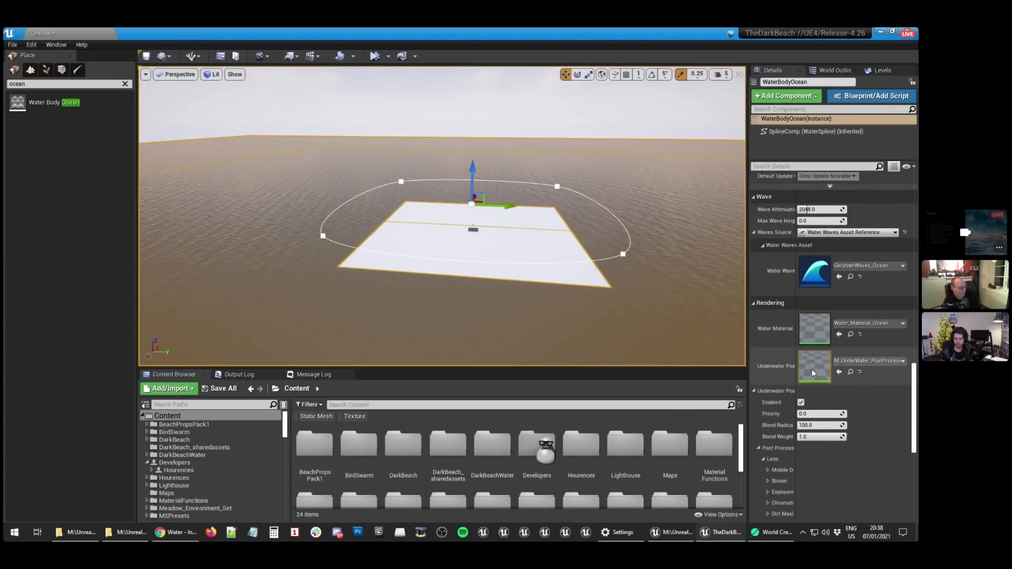
double_click(813, 328)
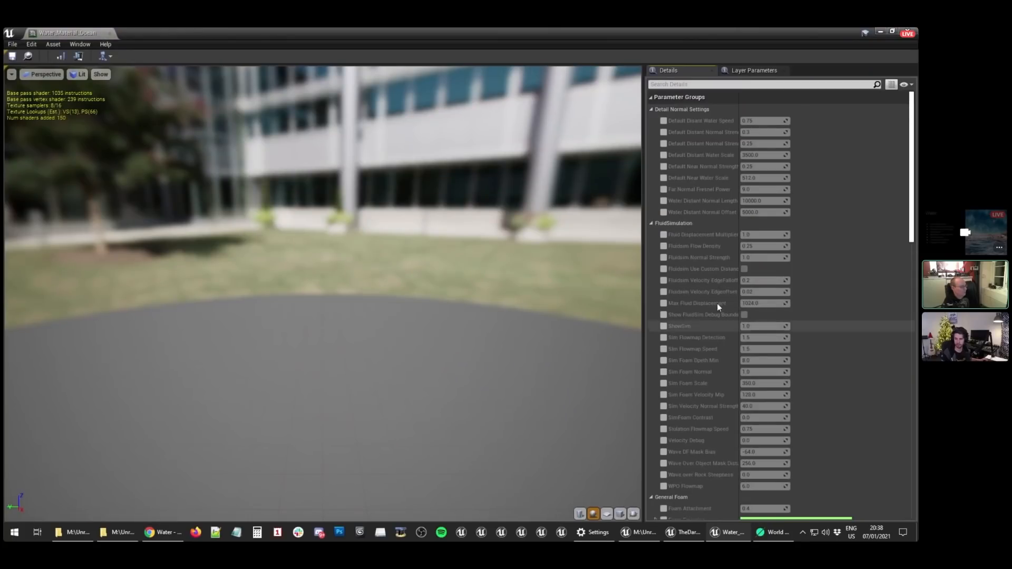
- Close the ocean material's editor and assign Water_Material_Ocean from the personal Developers folder as the ocean's water material
scroll(711, 316, "down", 10)
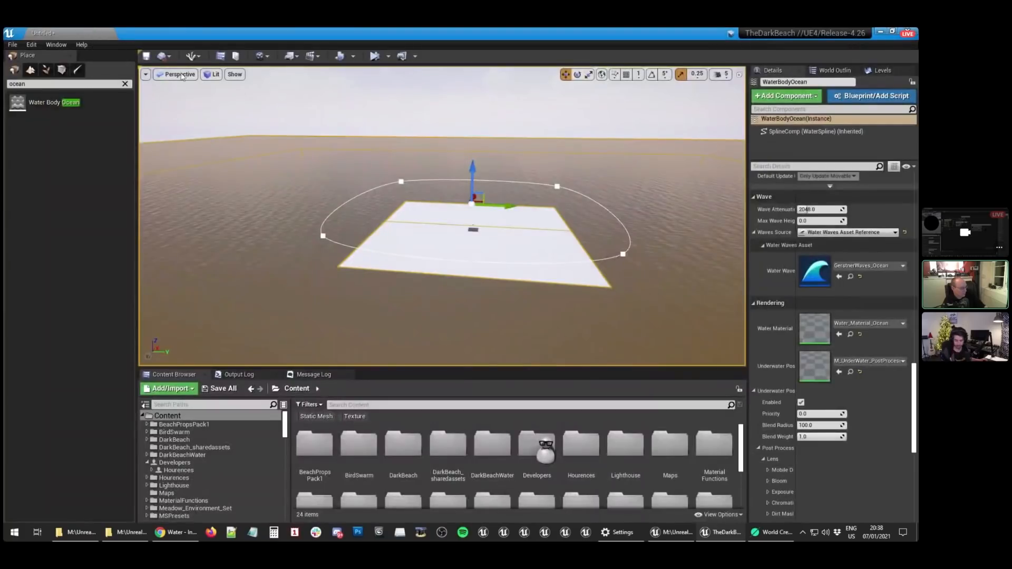
left_click(110, 33)
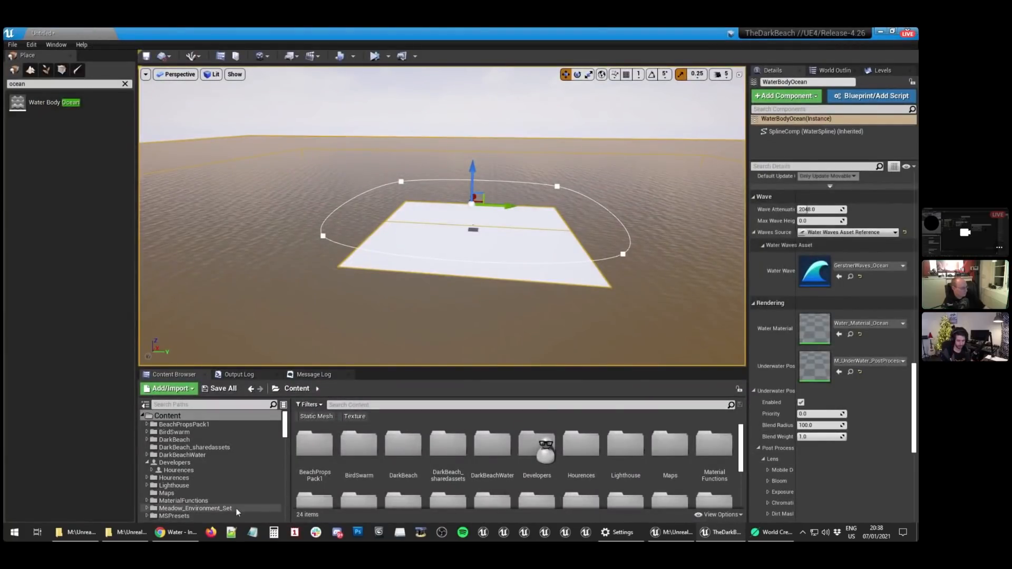
left_click(178, 470)
left_click(580, 448)
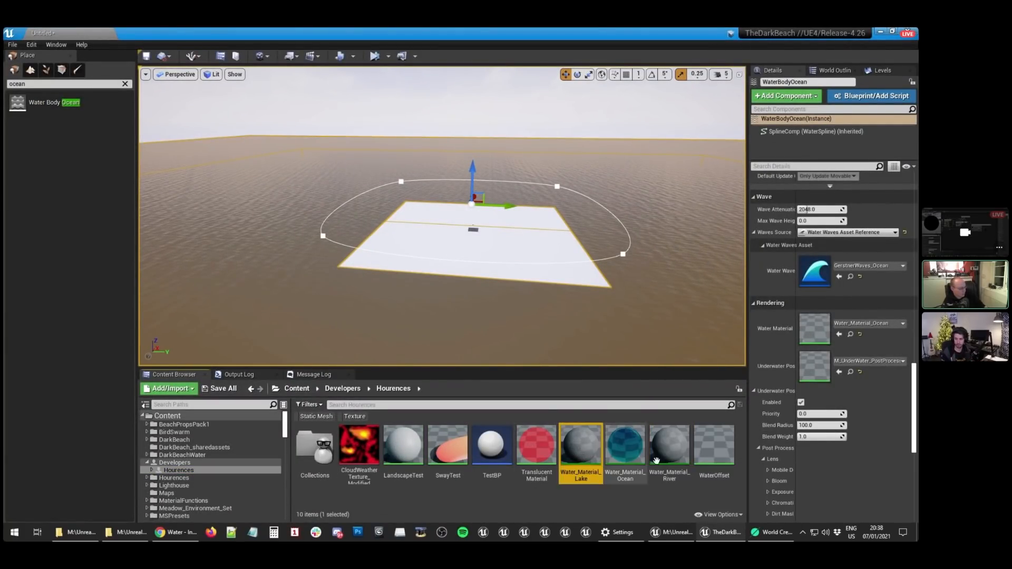
left_click(714, 448, "shift")
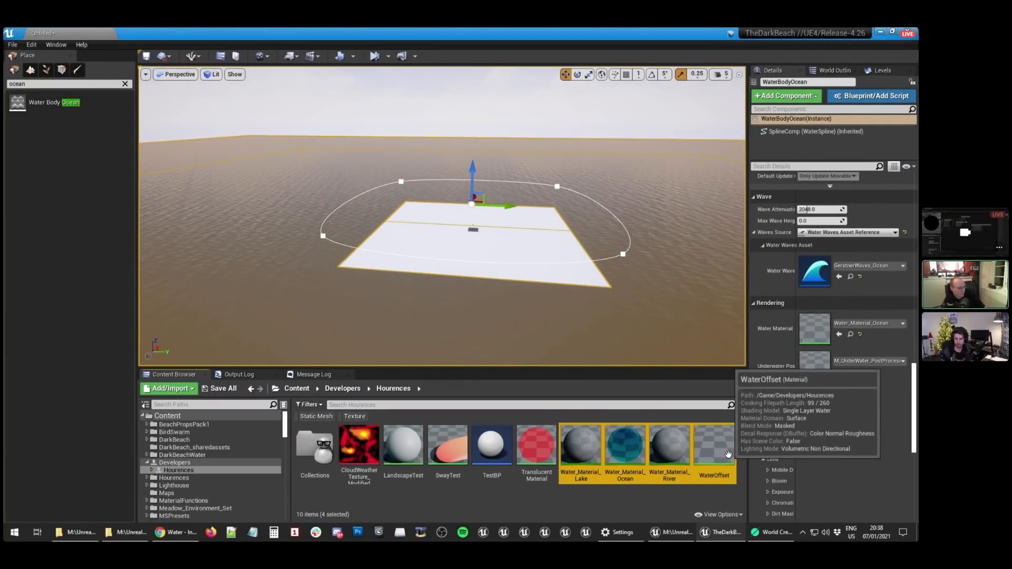
left_click(695, 499)
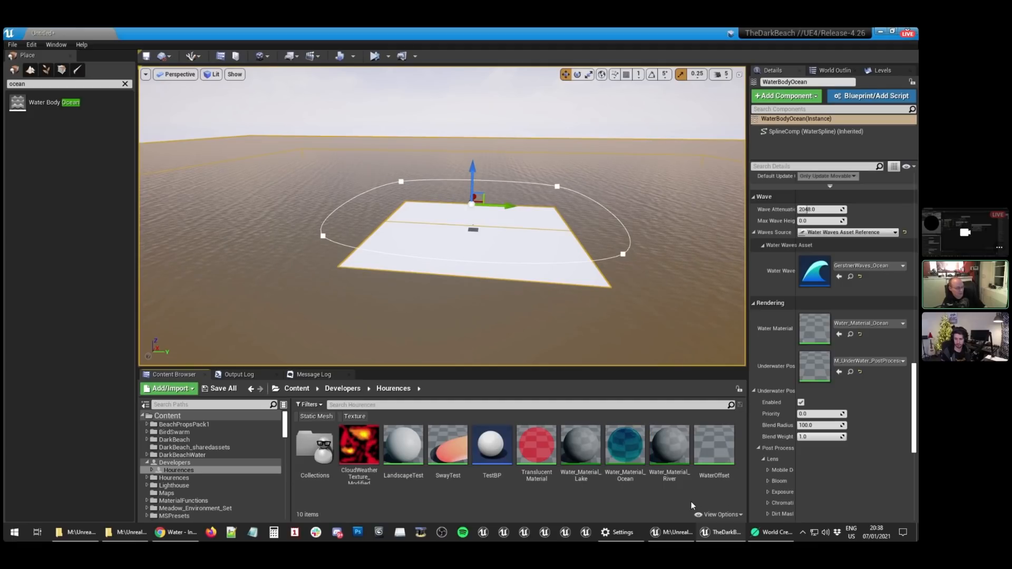
left_click(625, 445)
left_click(837, 335)
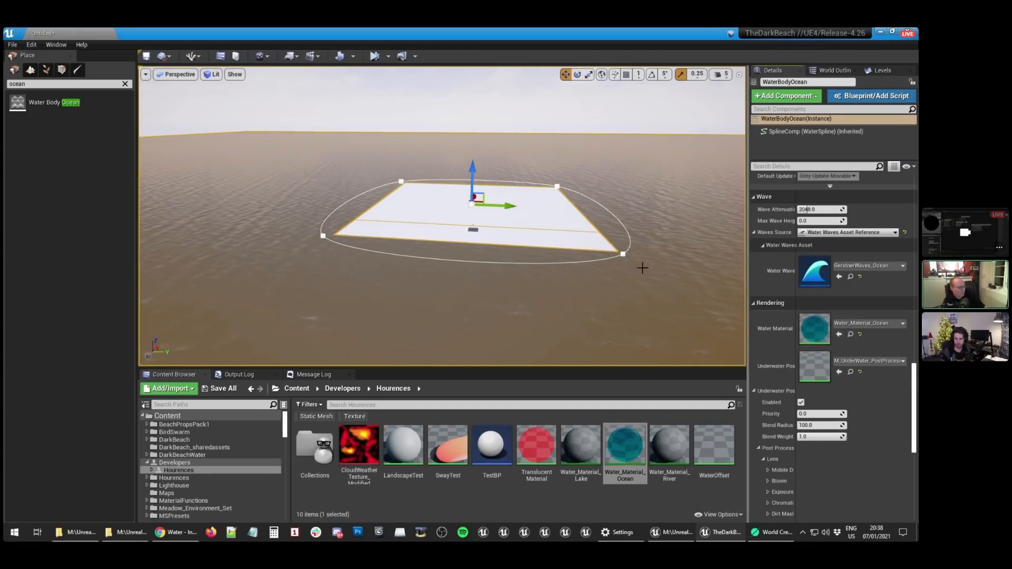
- Lower the ocean, pull one far corner point of its spline outward, and deselect it to inspect the stepped water edge
left_click_drag(473, 172, 462, 215)
left_click(402, 216)
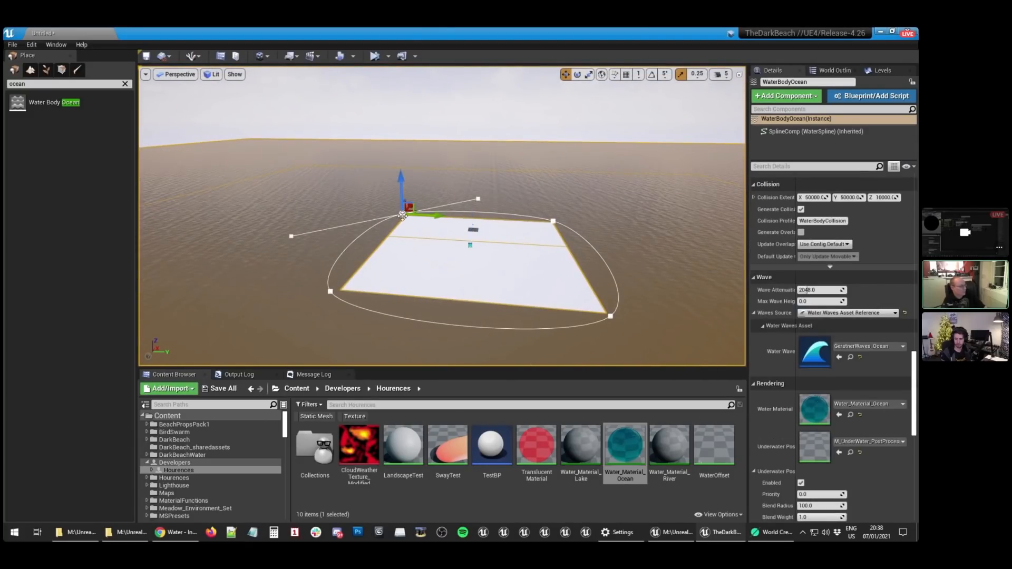
left_click_drag(418, 207, 363, 191)
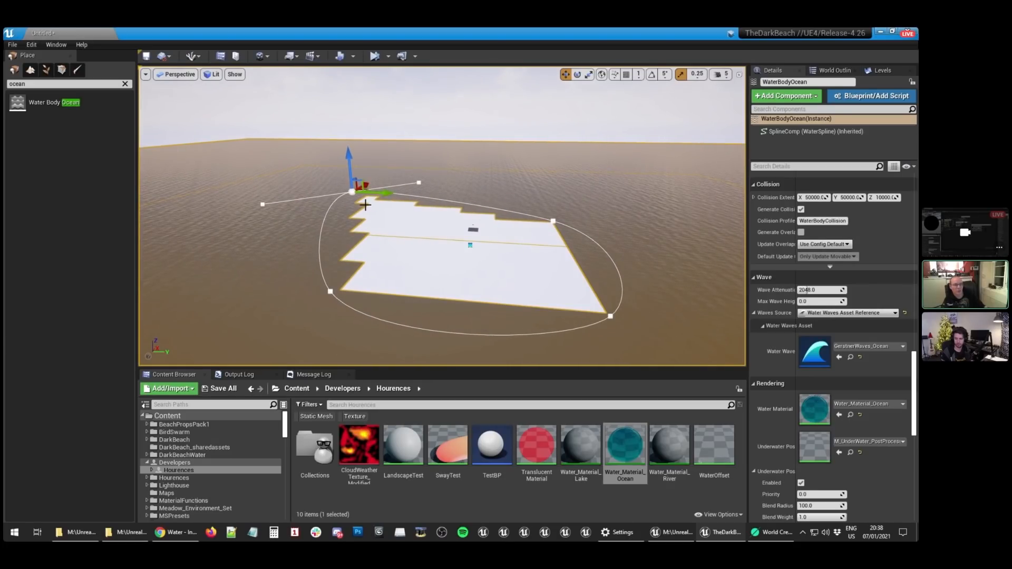
key("w")
mouse_move(543, 319)
right_mouse_down()
mouse_move(561, 317)
mouse_move(522, 332)
mouse_move(543, 319)
right_mouse_up()
key("q")
key("e")
left_click(630, 278)
mouse_move(599, 253)
right_mouse_down()
mouse_move(631, 253)
mouse_move(598, 253)
right_mouse_up()
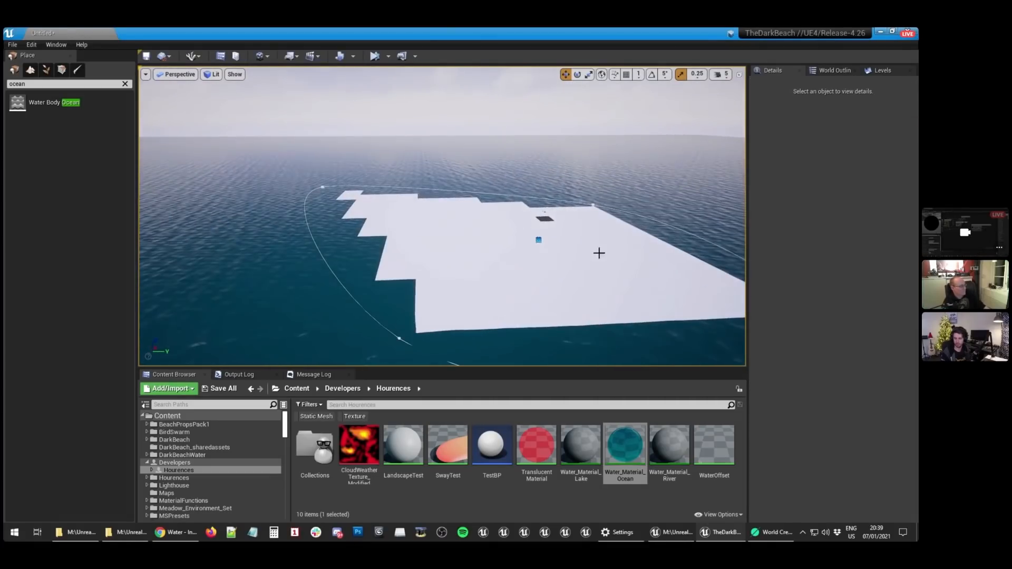
- Switch to Google Slides to show the Water slide, and return to Unreal Editor
left_click(177, 532)
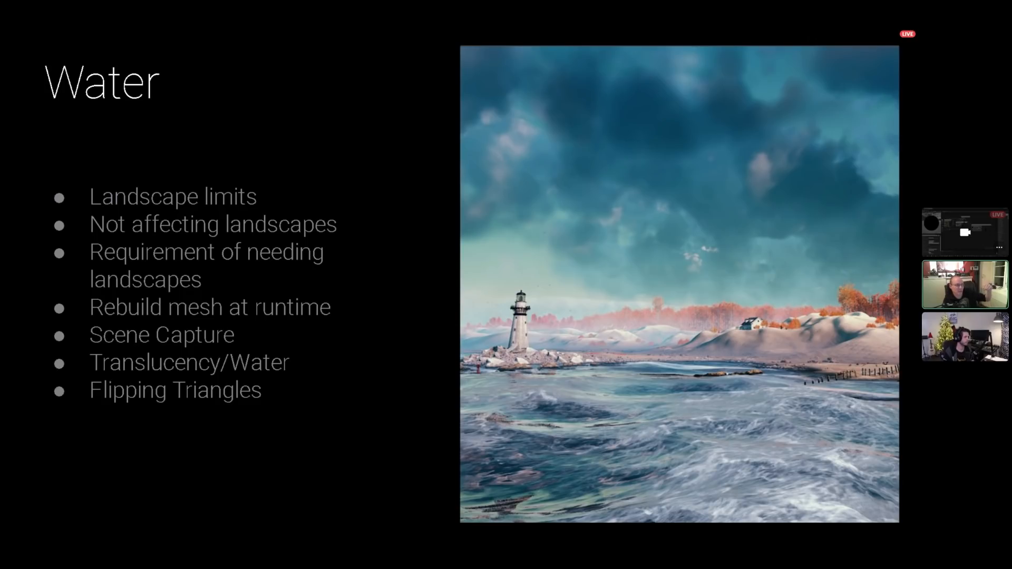
key("alt+Tab")
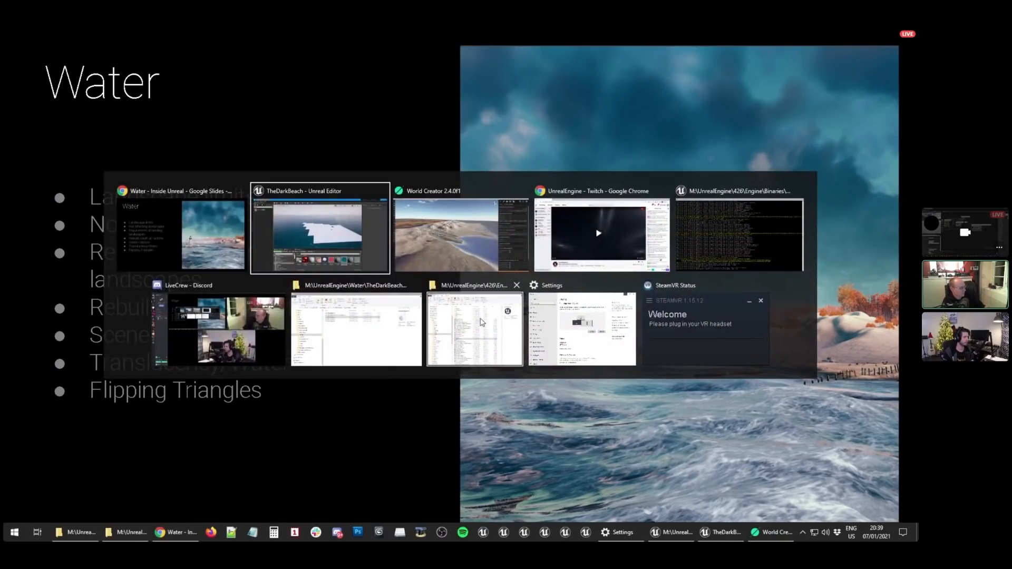
left_click(314, 232)
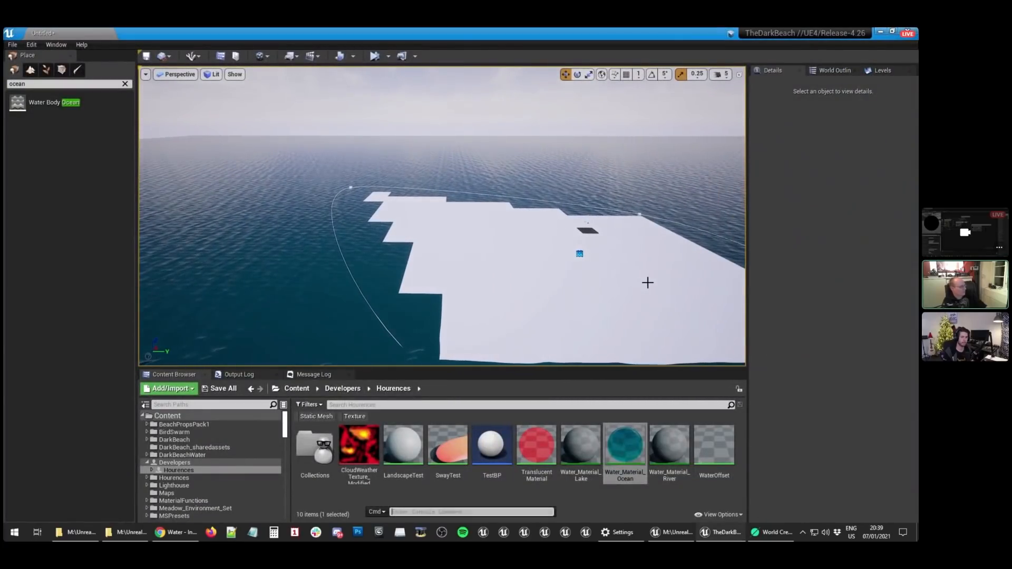
- Search the console commands for "force water", pick r.Water.WaterMesh.ForceRebuildMeshPerFrame, and submit it without a value
key("grave")
type("force wate")
type("r")
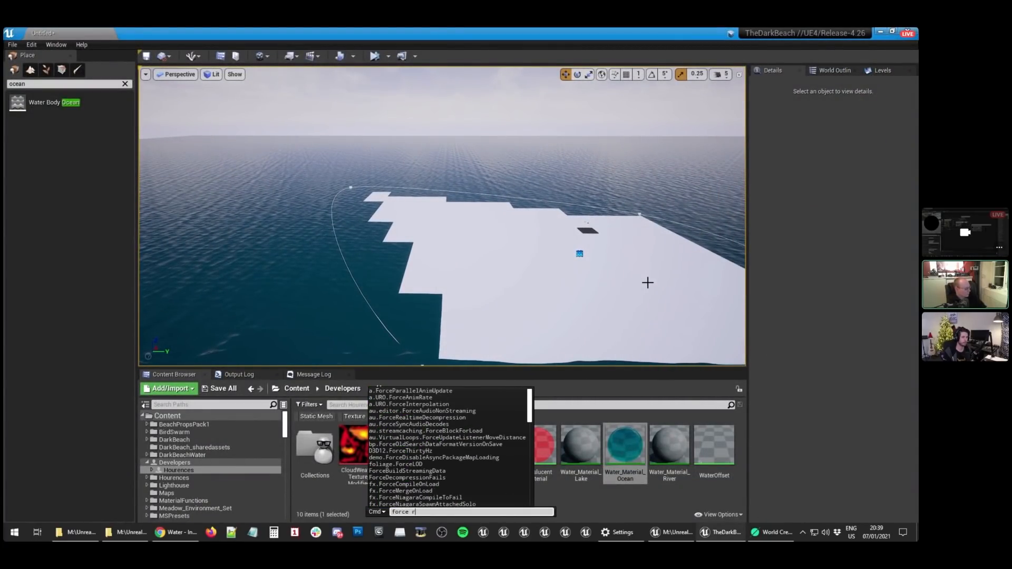
key("BackSpace")
type("water")
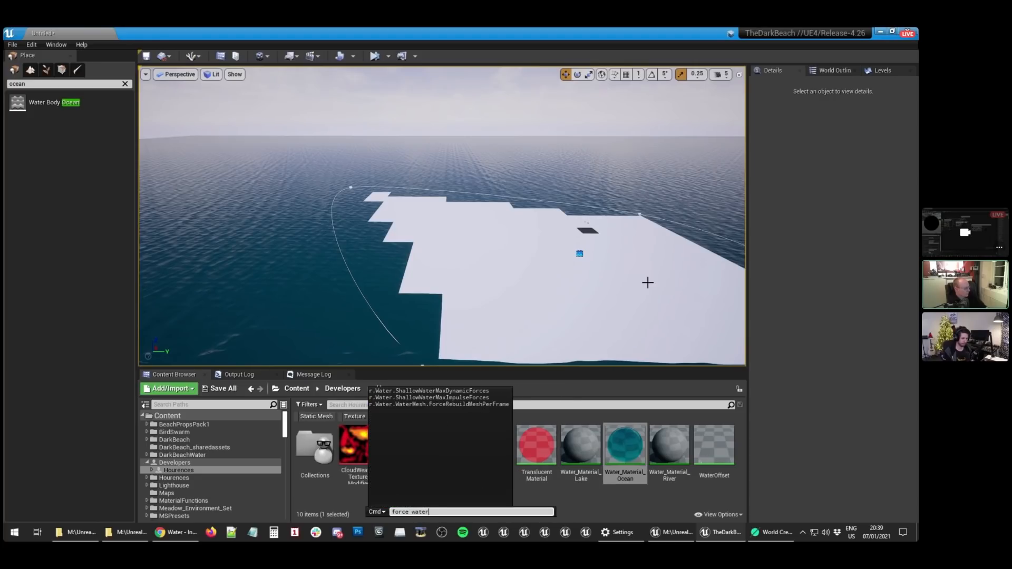
left_click(409, 404)
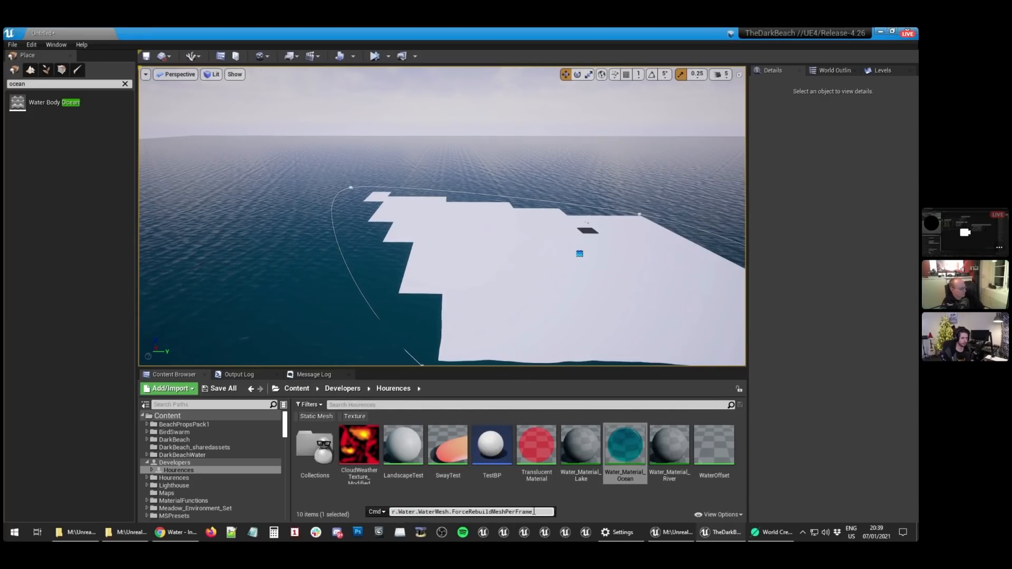
key("ctrl+a")
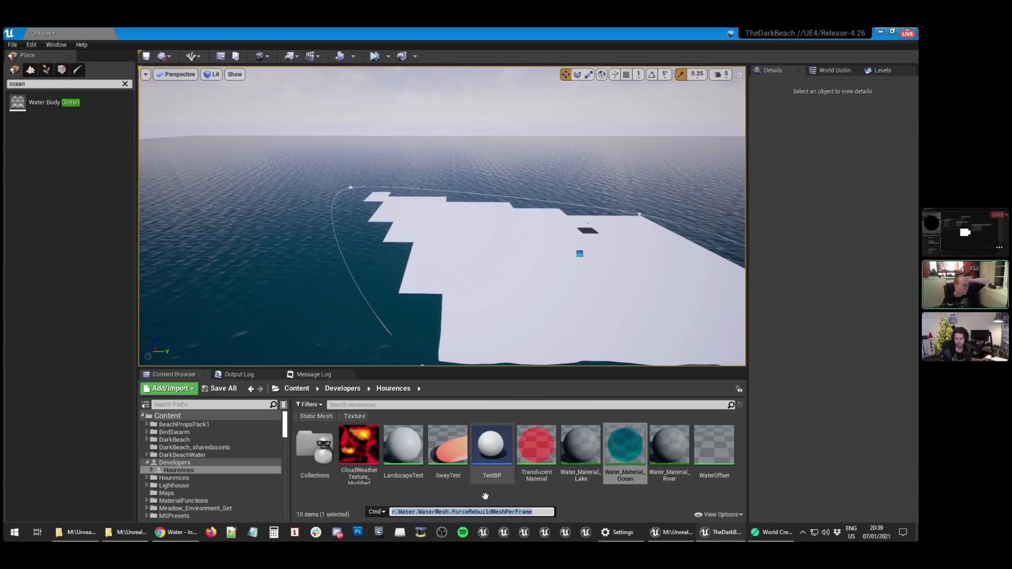
left_click(538, 512)
key("Return")
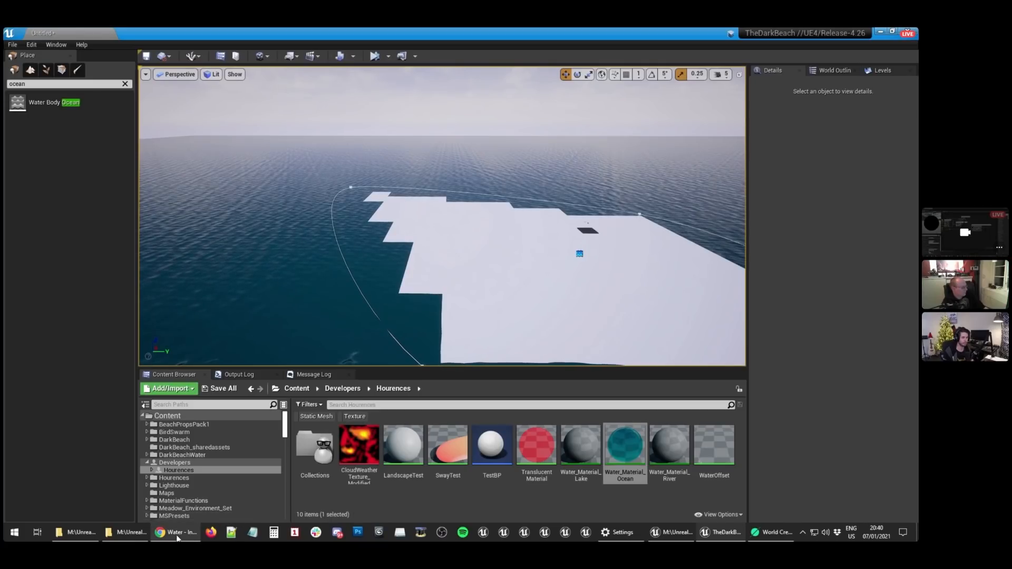
- Switch to Google Slides to point out Scene Capture on the Water slide, and return to Unreal Editor
mouse_move(177, 536)
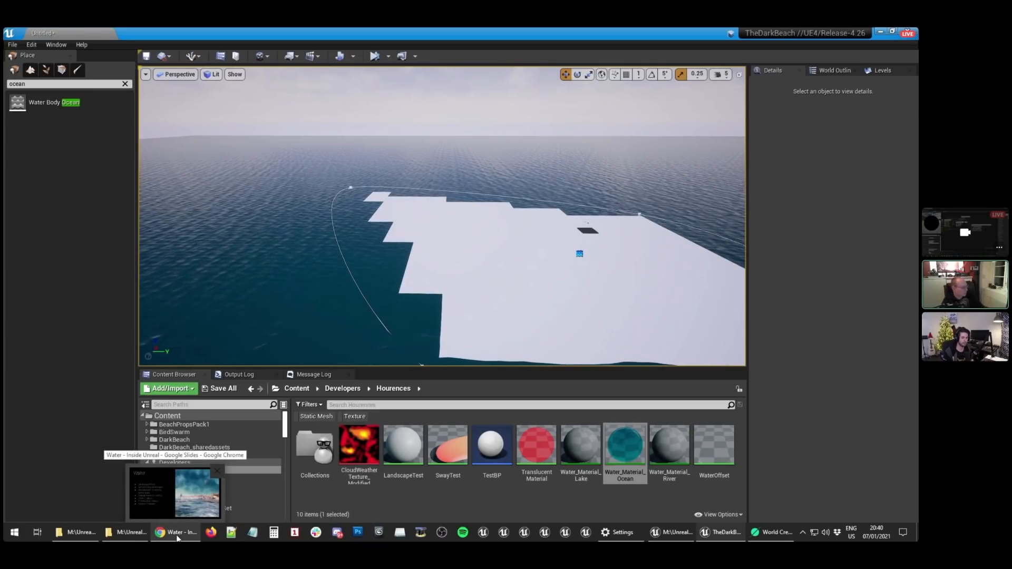
left_click(177, 536)
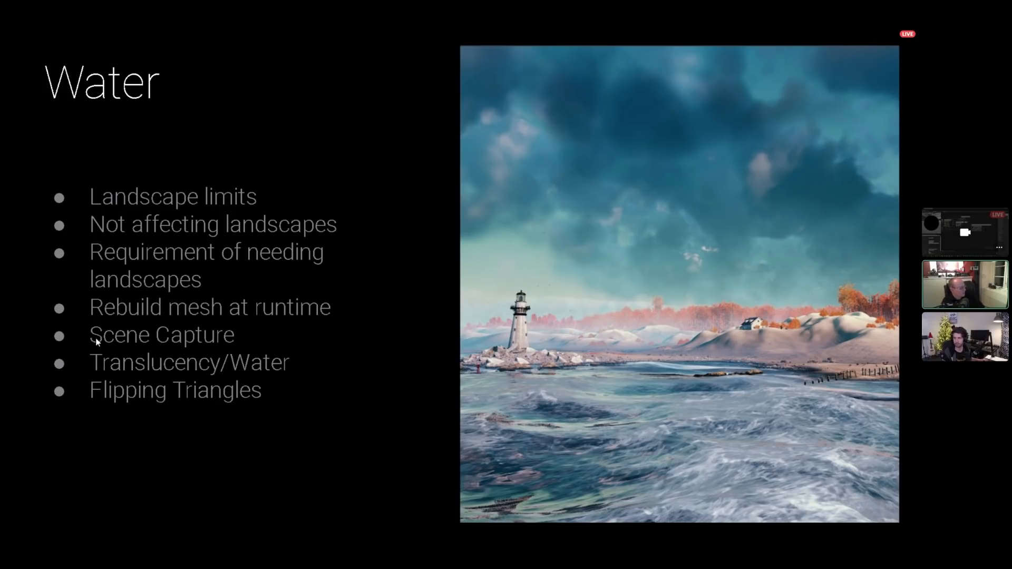
key("alt+Tab")
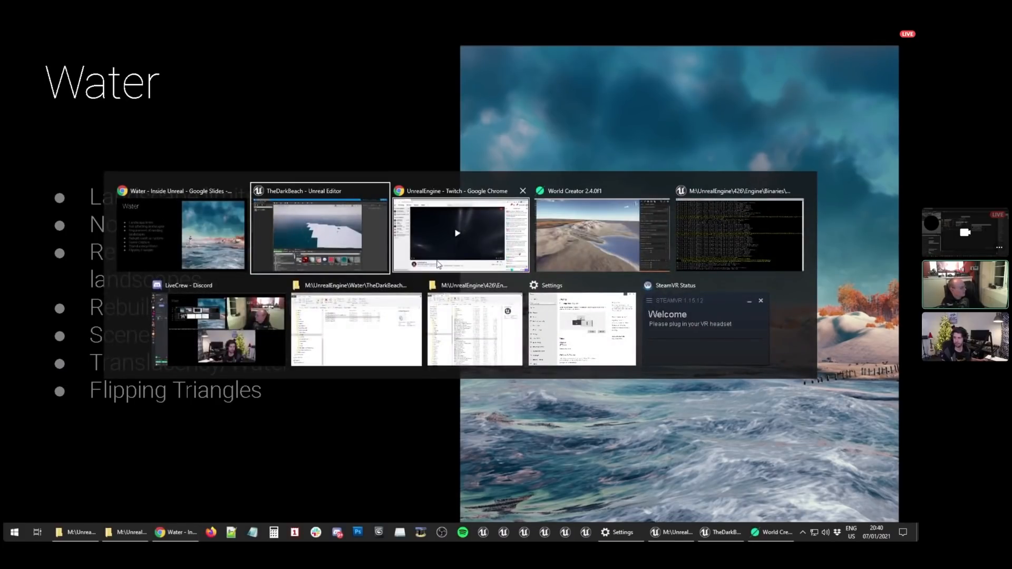
left_click(359, 234)
- Open the recent level DarkBeach_Complete without saving the untitled level
left_click(12, 44)
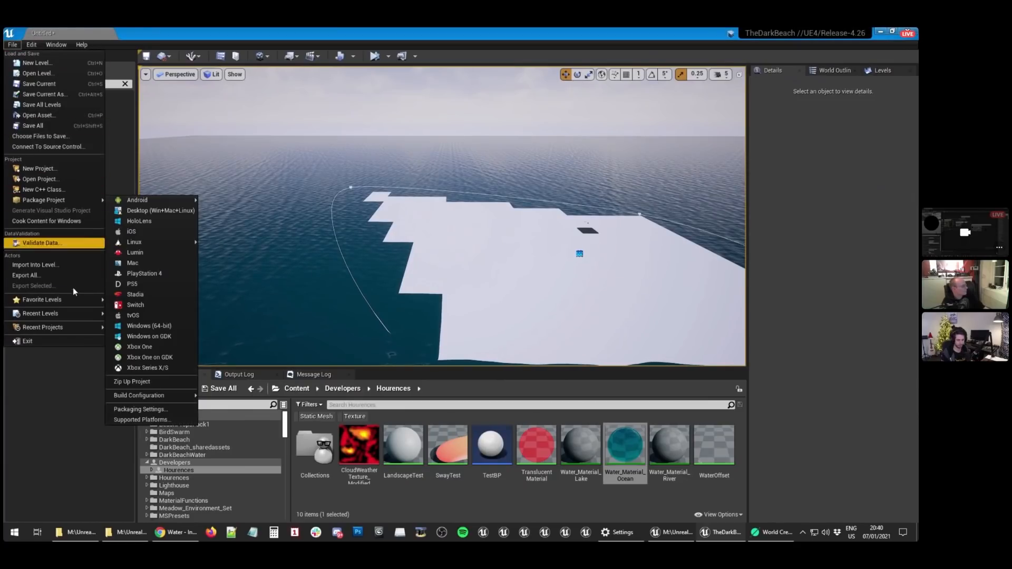
mouse_move(80, 313)
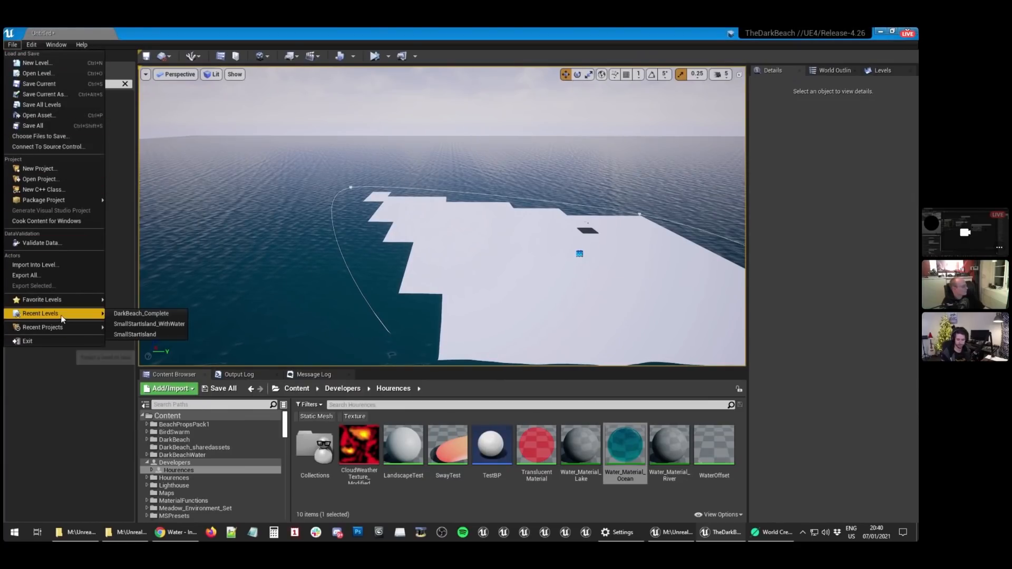
left_click(135, 313)
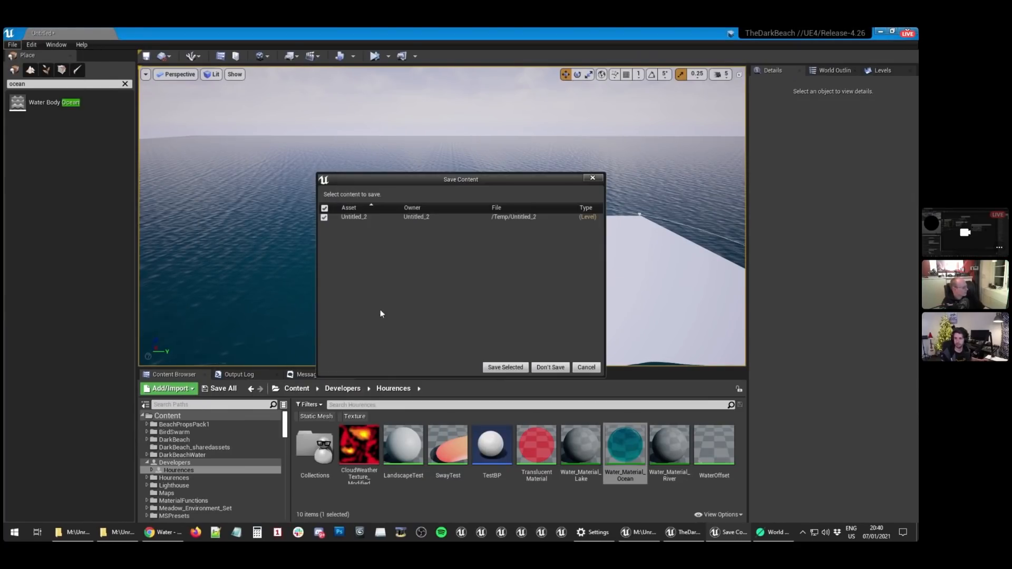
left_click(539, 369)
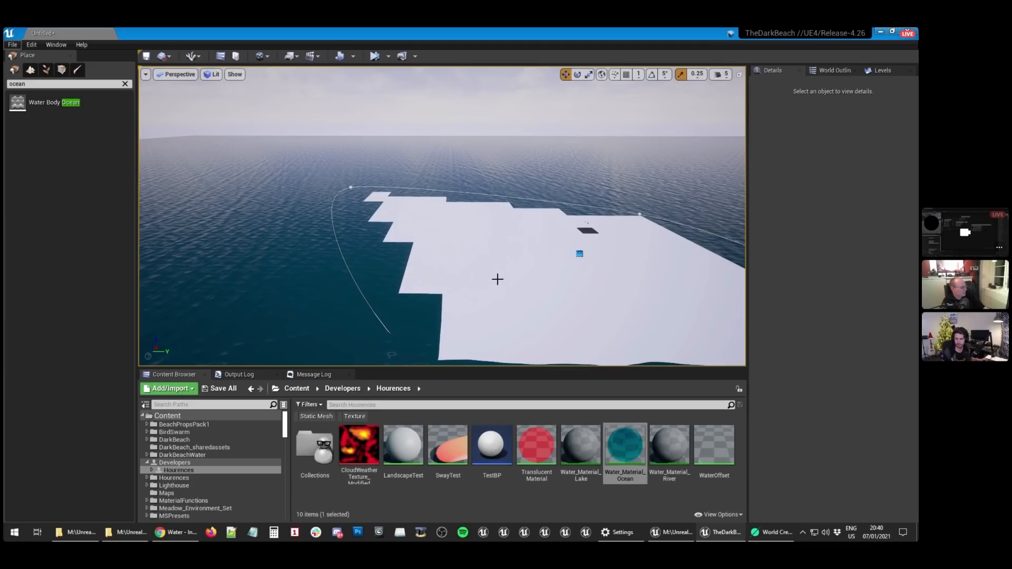
- Examine the rowing boat on the sea, its shadow and reflections in the water, and the surrounding waves up close
right_click_drag(482, 264, 447, 203)
key("w")
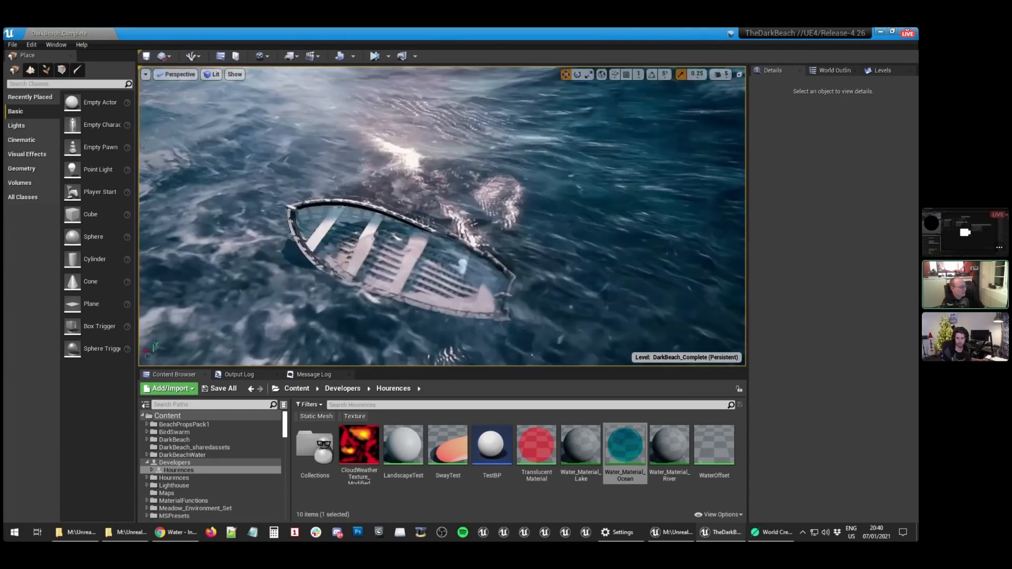
right_click_drag(558, 243, 566, 194)
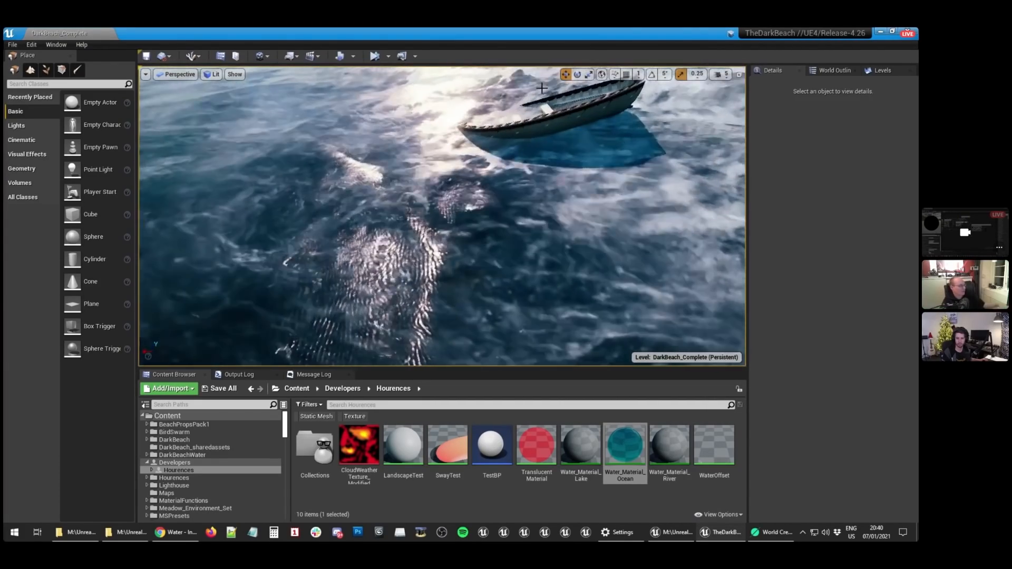
right_click_drag(542, 88, 545, 222)
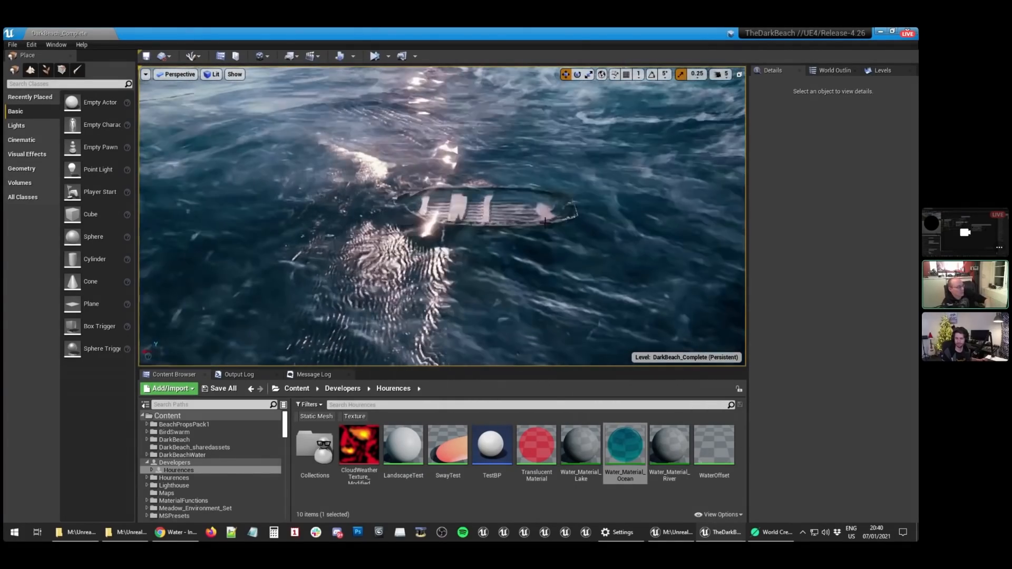
right_click_drag(562, 182, 532, 200)
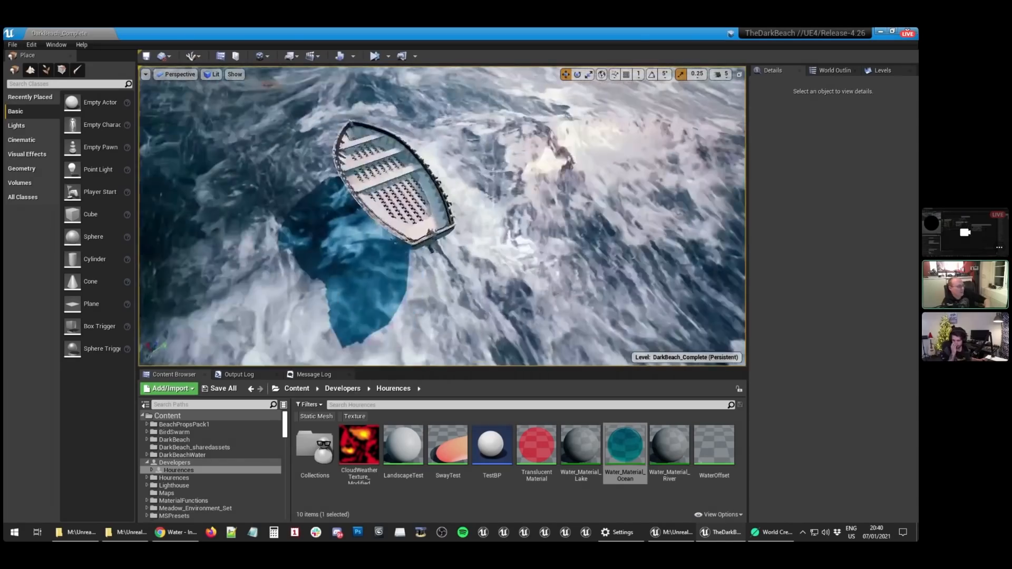
right_click_drag(434, 176, 483, 237)
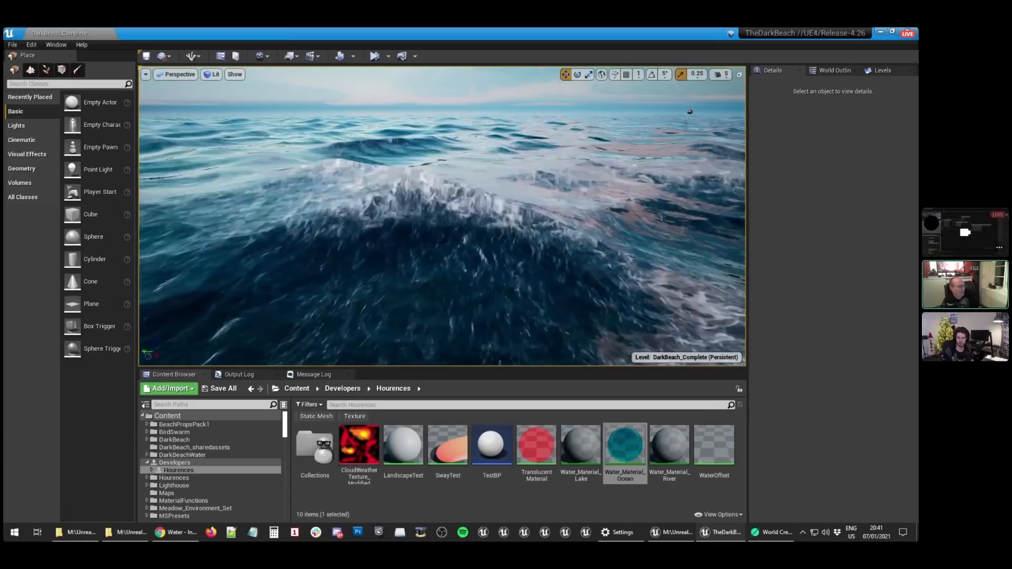
mouse_move(440, 241)
right_mouse_down()
mouse_move(469, 248)
mouse_move(479, 226)
mouse_move(441, 242)
right_mouse_up()
- Consult the Water slide in Google Slides, return to Unreal Editor, and examine the shallow water surface near the lighthouse shore
left_click(175, 531)
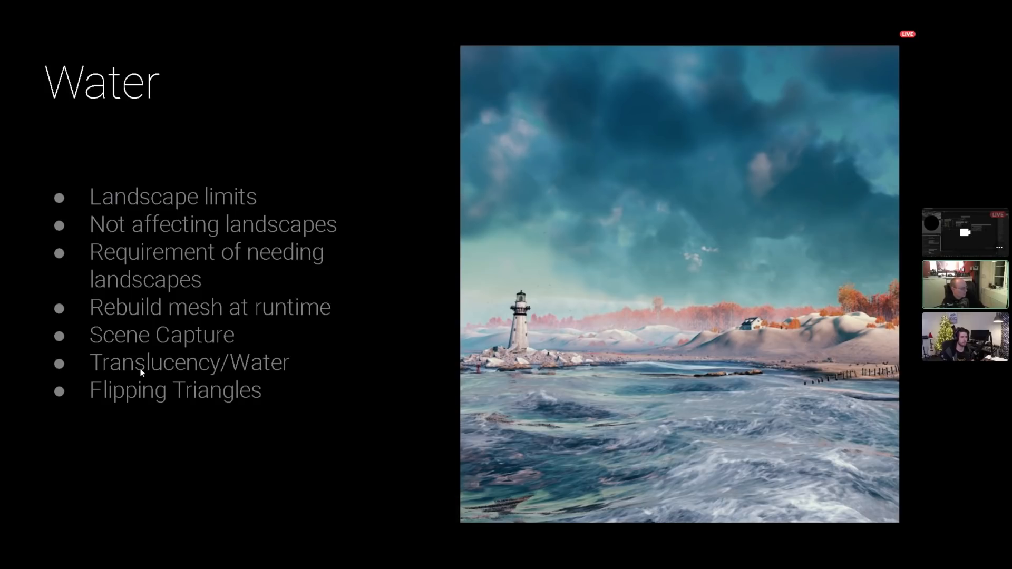
key("alt+Tab")
right_click_drag(296, 249, 462, 221)
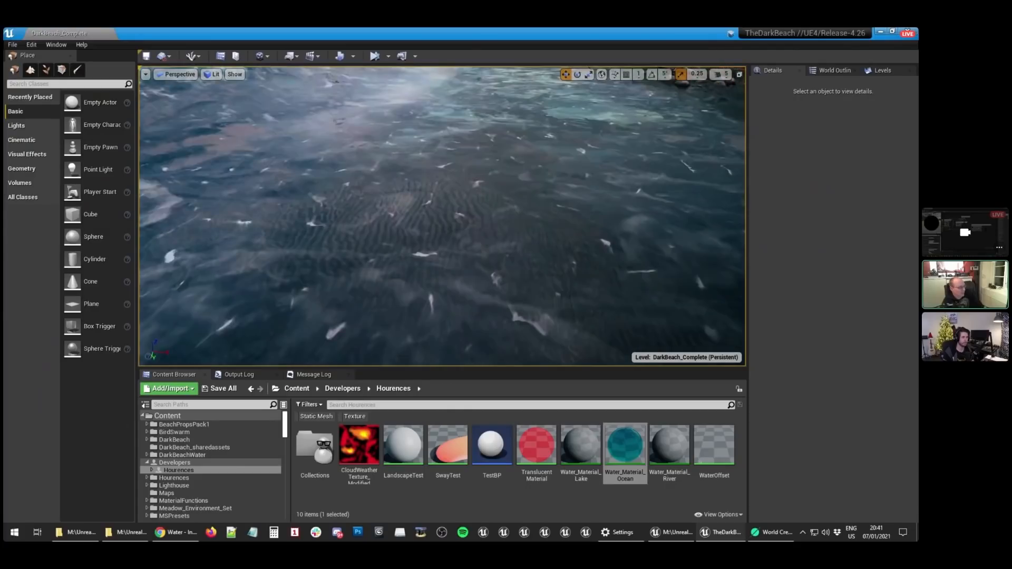
right_click_drag(461, 220, 462, 218)
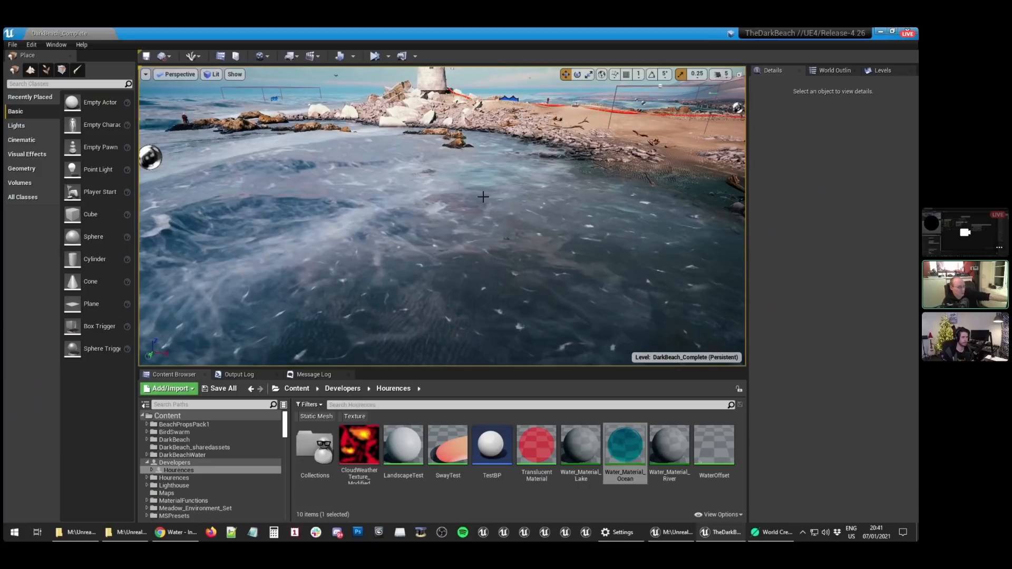
right_click_drag(514, 255, 514, 255)
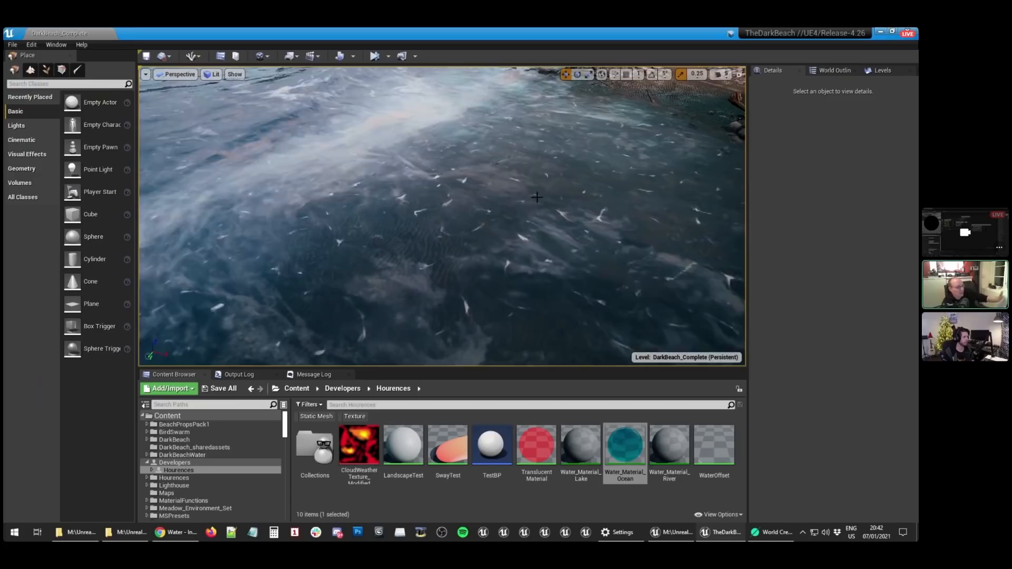
right_click_drag(536, 197, 541, 232)
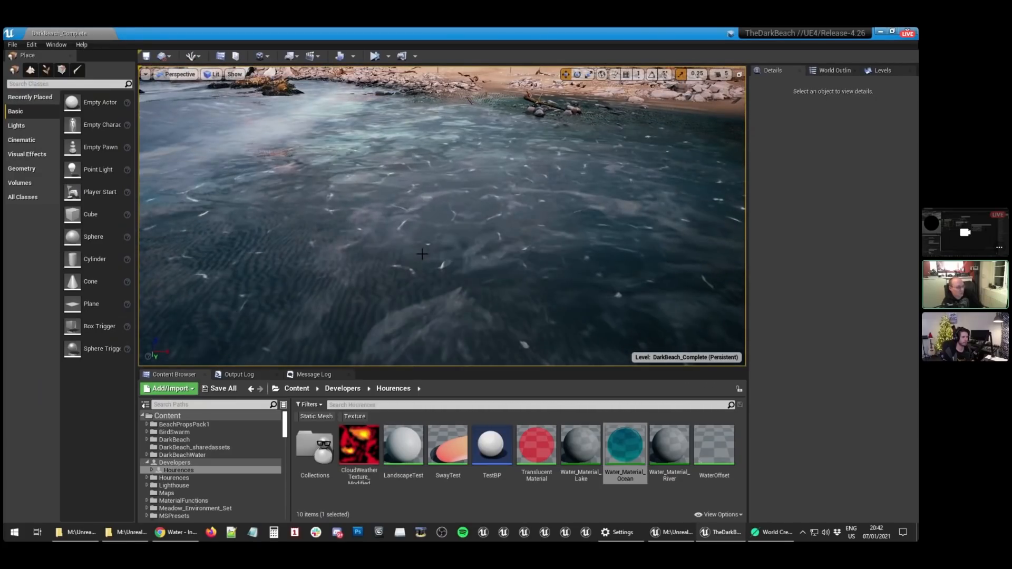
right_click_drag(422, 254, 369, 280)
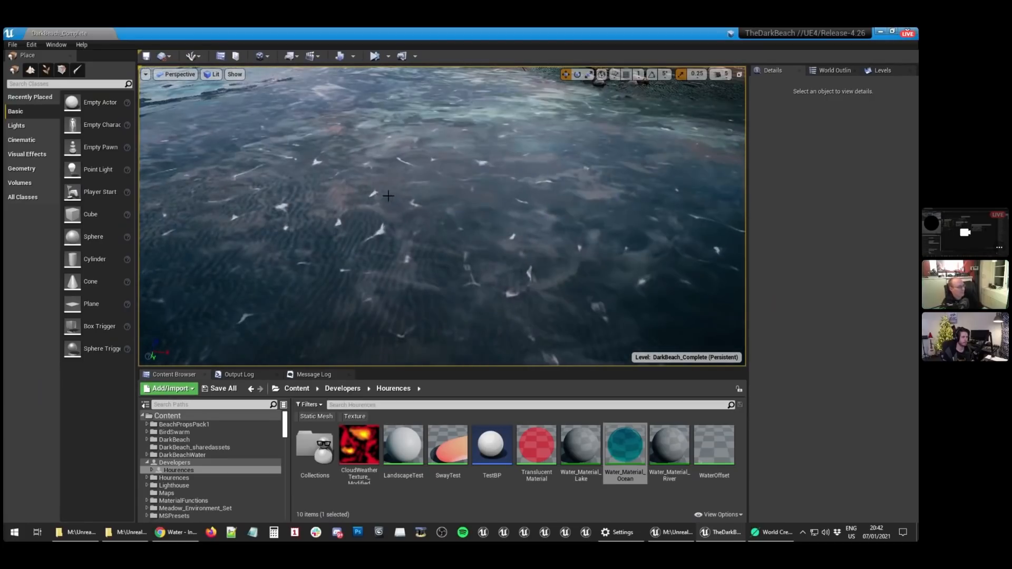
- Place a basic sphere on the shore beside the wooden posts and set its uniform scale to 5
right_click_drag(441, 254, 452, 137)
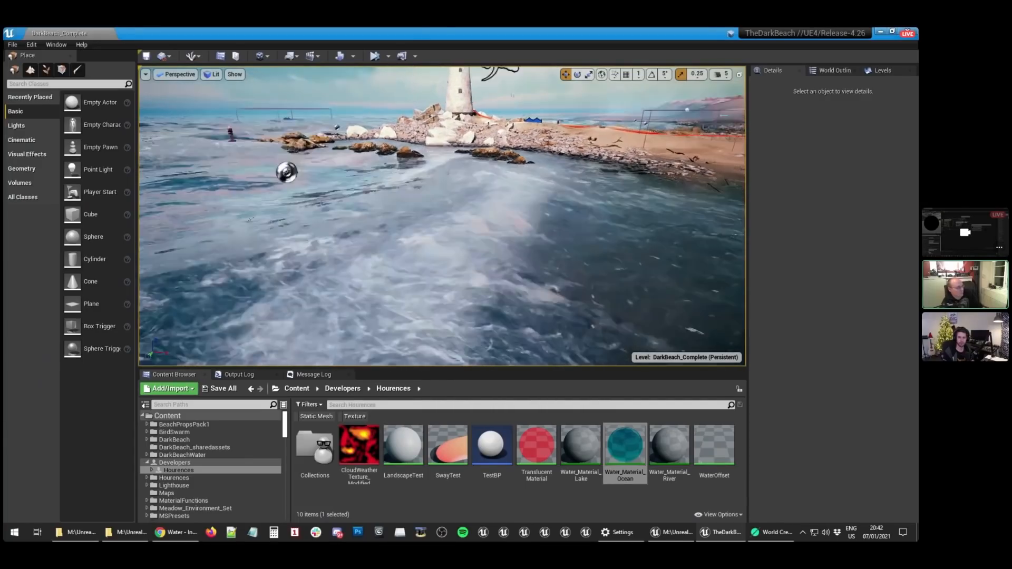
right_click_drag(442, 216, 295, 184)
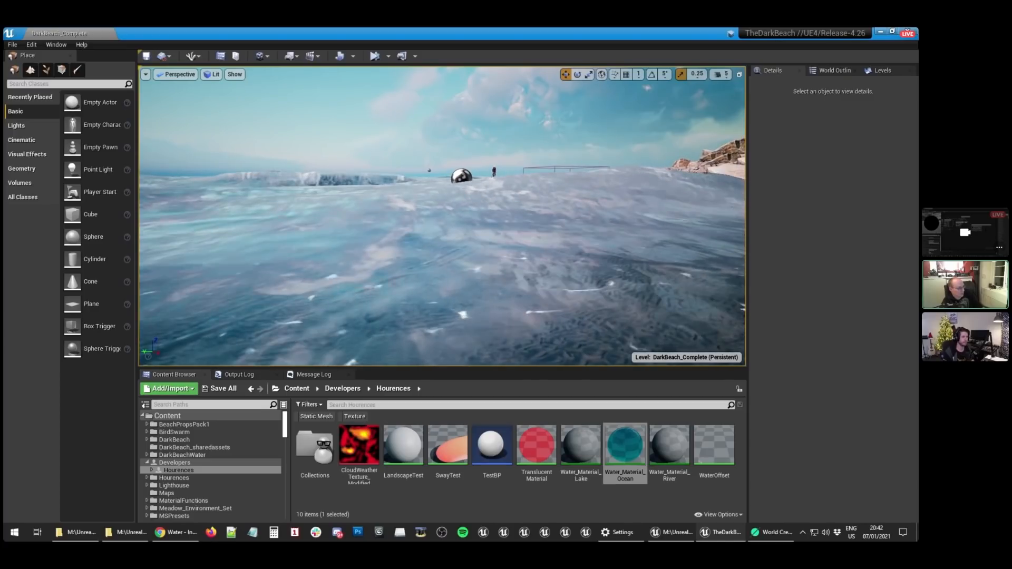
right_click_drag(441, 216, 574, 213)
key("w")
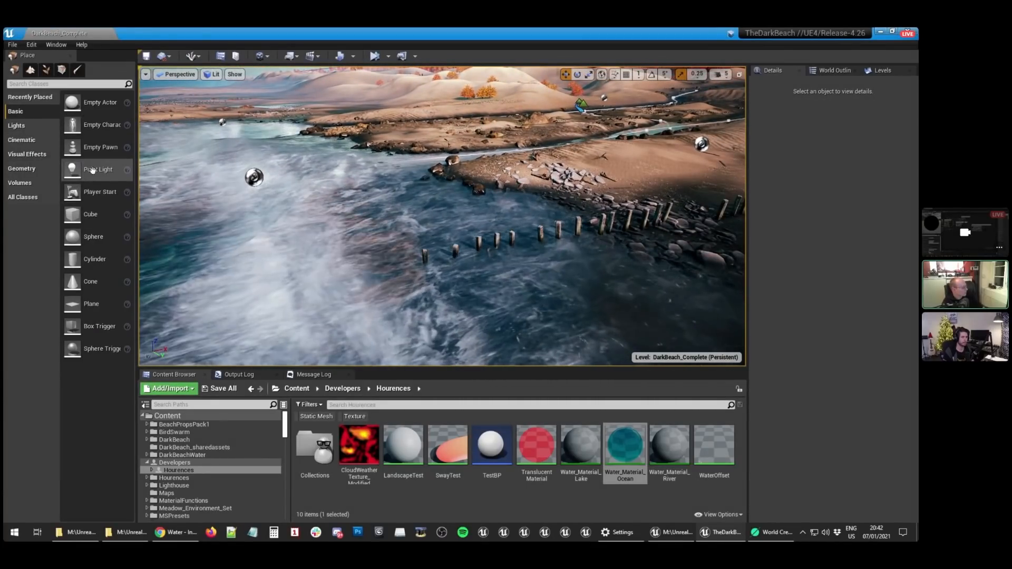
left_click_drag(93, 237, 635, 167)
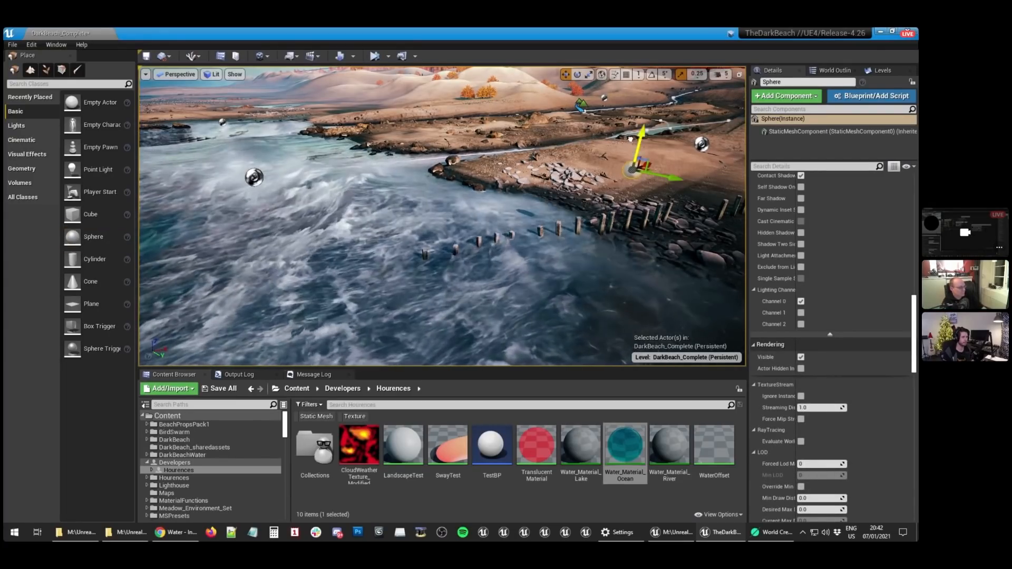
scroll(844, 289, "up", 10)
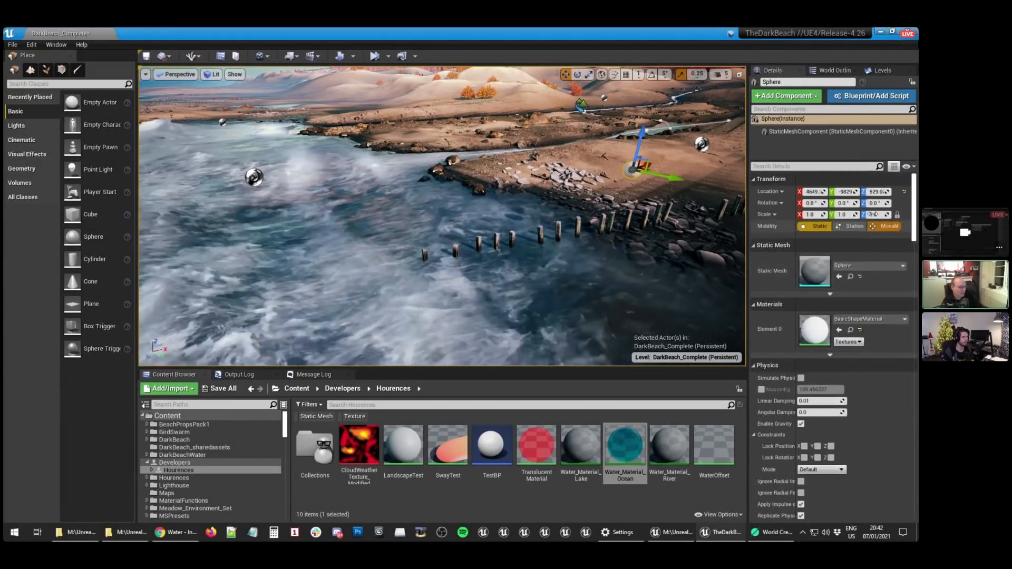
left_click(874, 214)
type("5")
key("Return")
- Assign TranslucentMaterial to the sphere and move it off the shore, partly down into the water
left_click(536, 445)
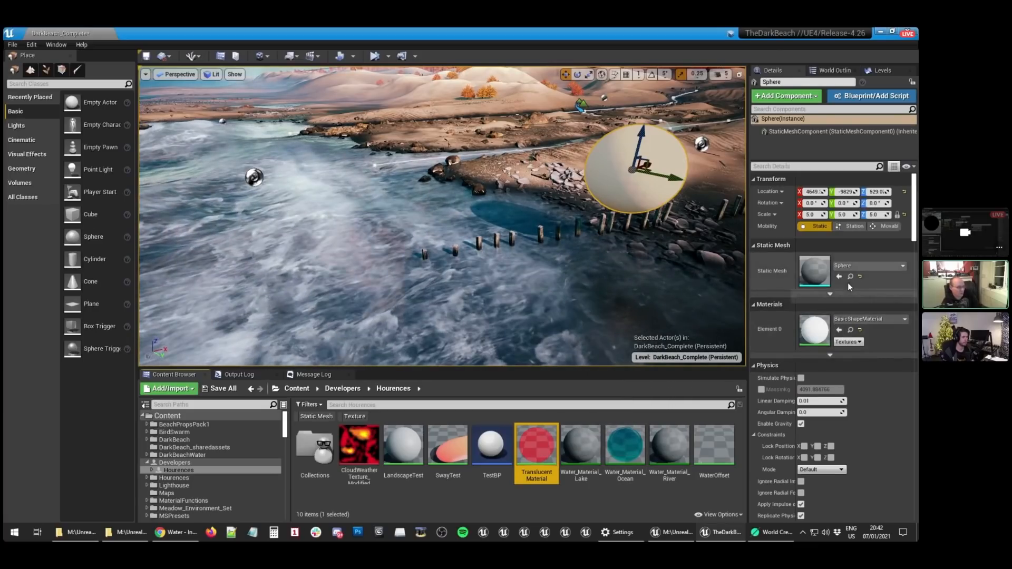
left_click(840, 330)
right_click_drag(716, 289, 654, 289)
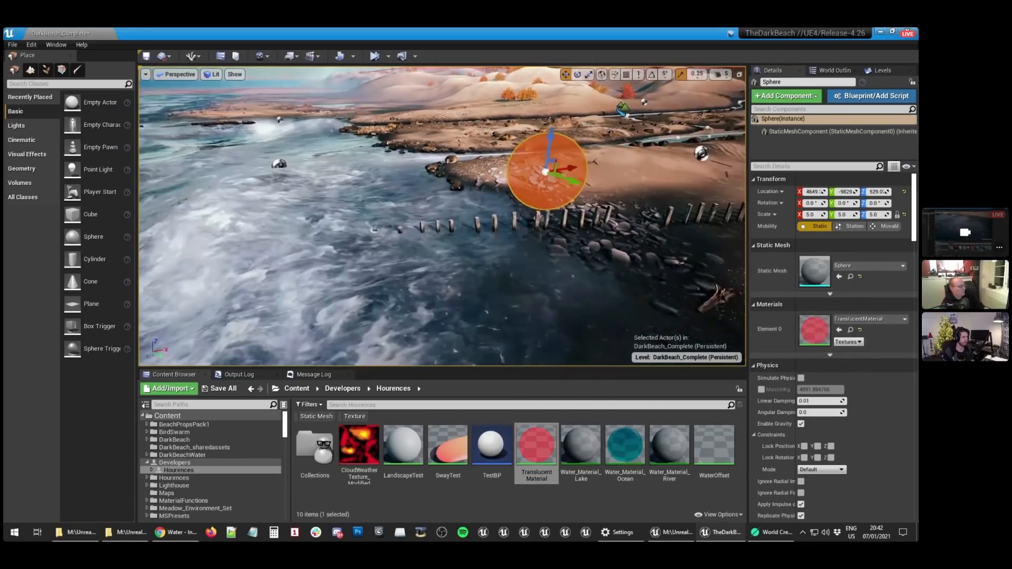
left_click_drag(574, 169, 379, 196)
left_click_drag(551, 138, 541, 214, "shift")
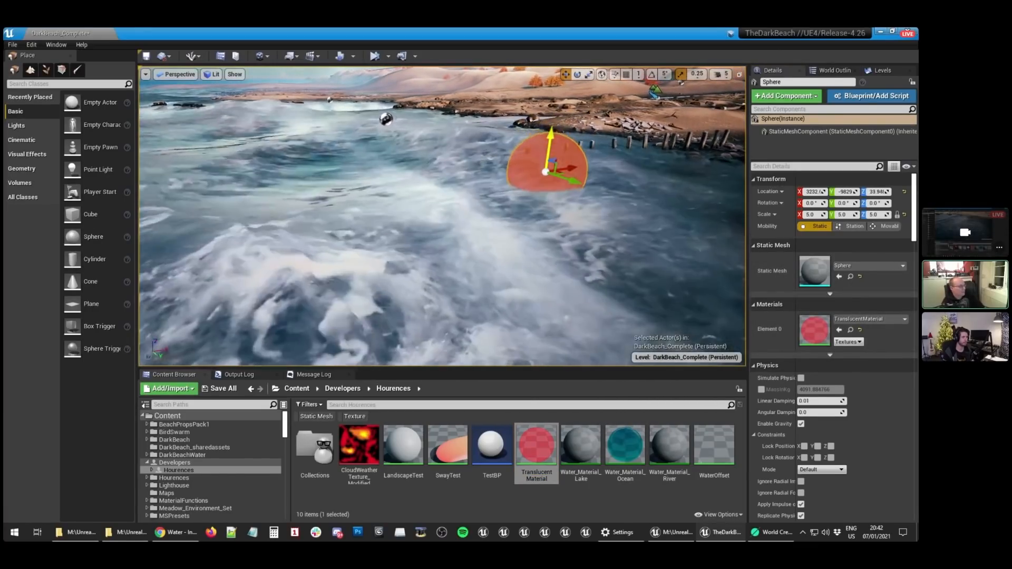
- Switch the viewport to game view and move the translucent sphere further across the water near the rocks
right_click_drag(442, 216, 495, 207)
key("g")
left_click(543, 276)
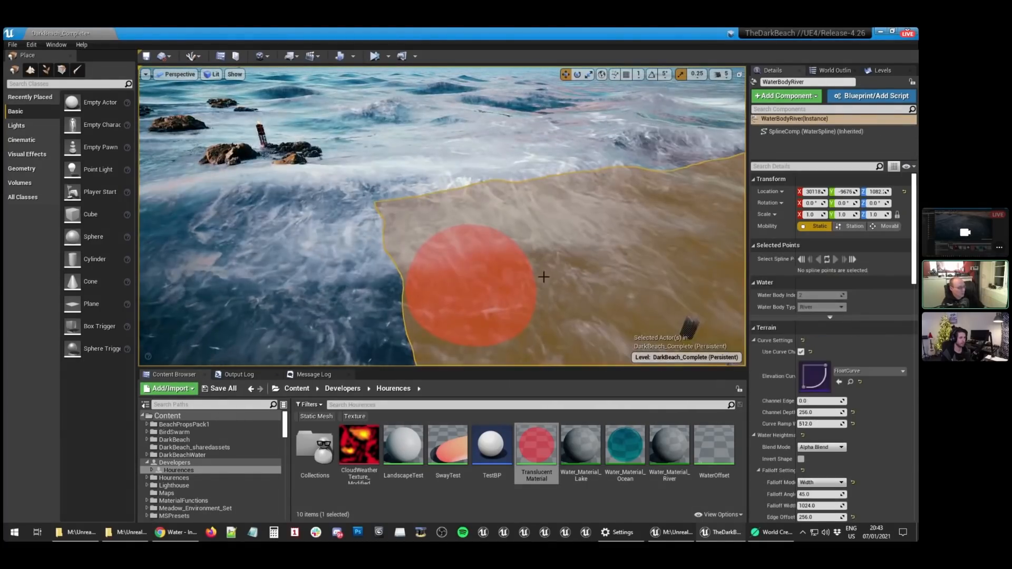
right_click_drag(542, 276, 541, 274)
left_click(532, 227)
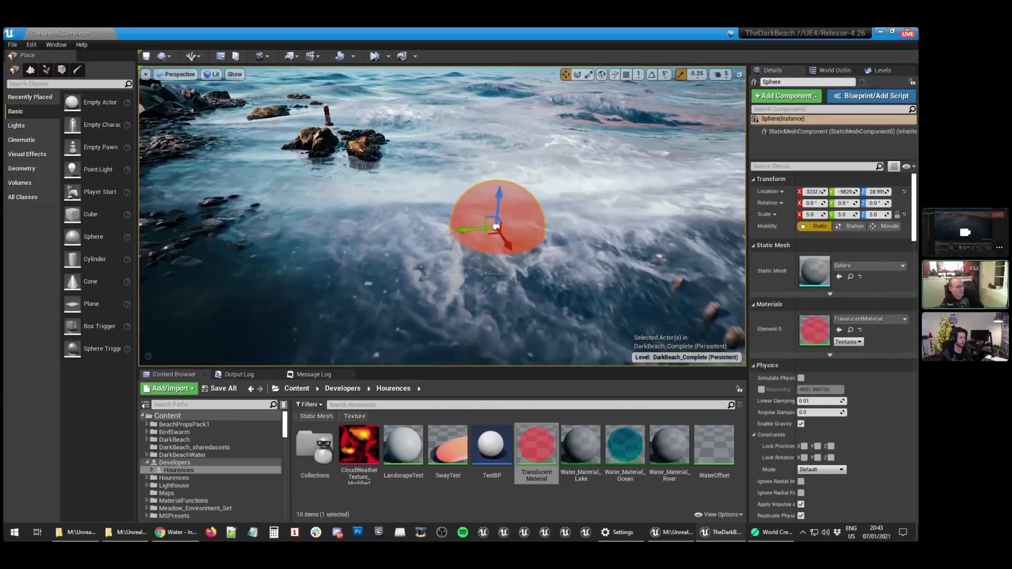
right_click_drag(494, 226, 588, 193)
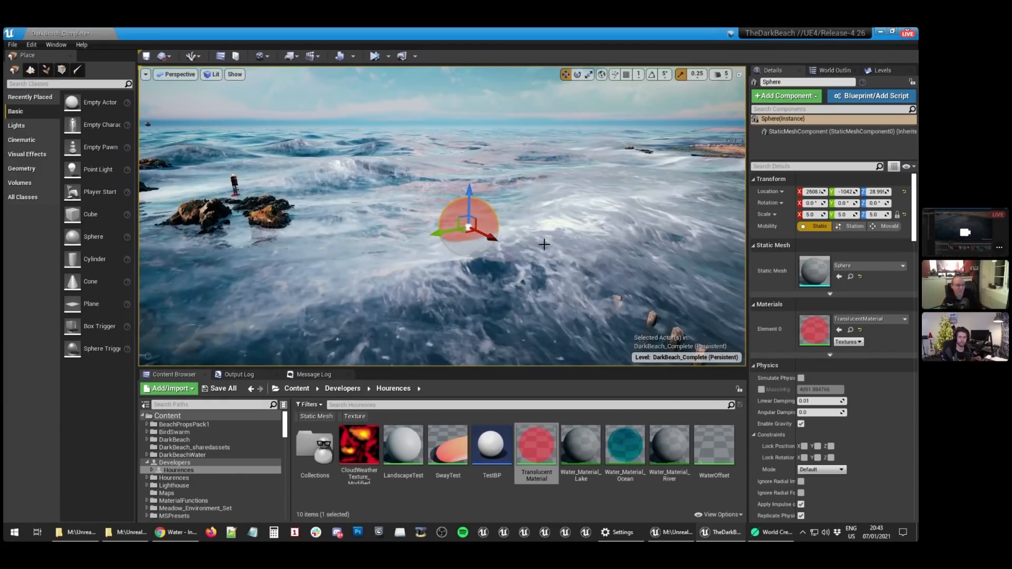
- Check the translucent sphere against the breaking waves, then delete it from the level
mouse_move(544, 244)
right_mouse_down()
mouse_move(519, 242)
mouse_move(544, 243)
right_mouse_up()
key("w")
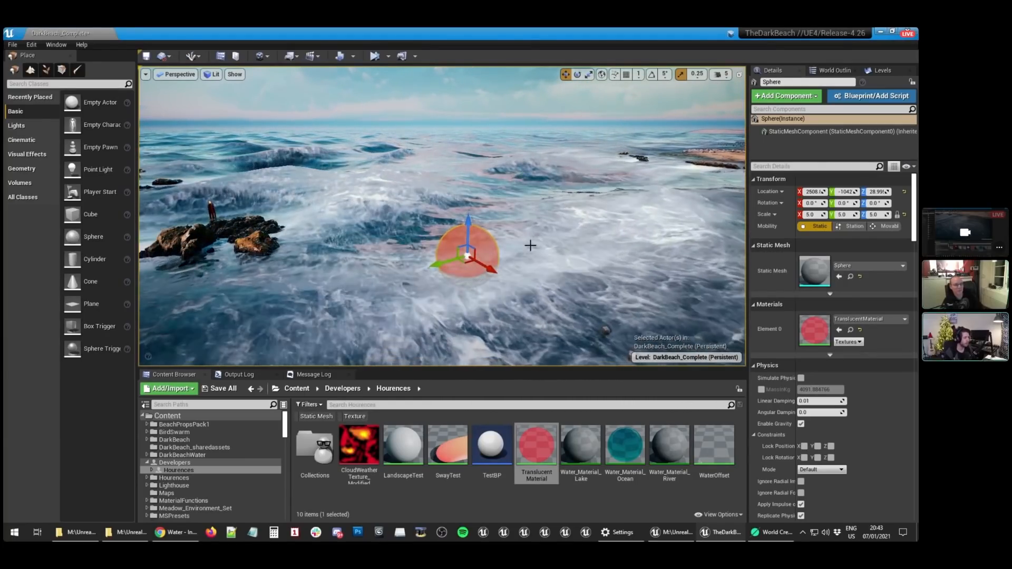
key("Delete")
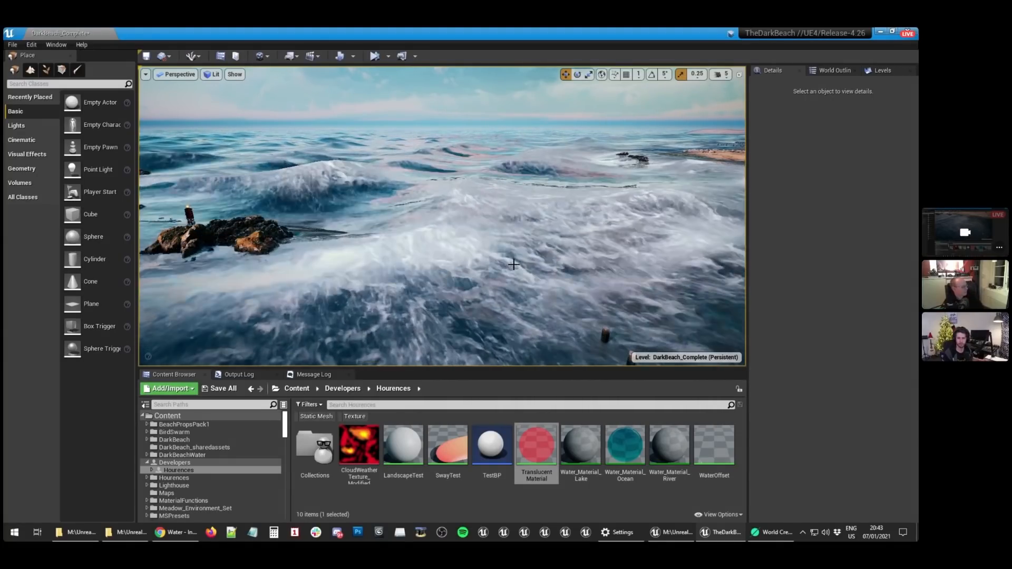
- Find and select the translucent SM_StrangeColoringPlane standing in front of the autumn forest
right_click_drag(514, 253, 496, 274)
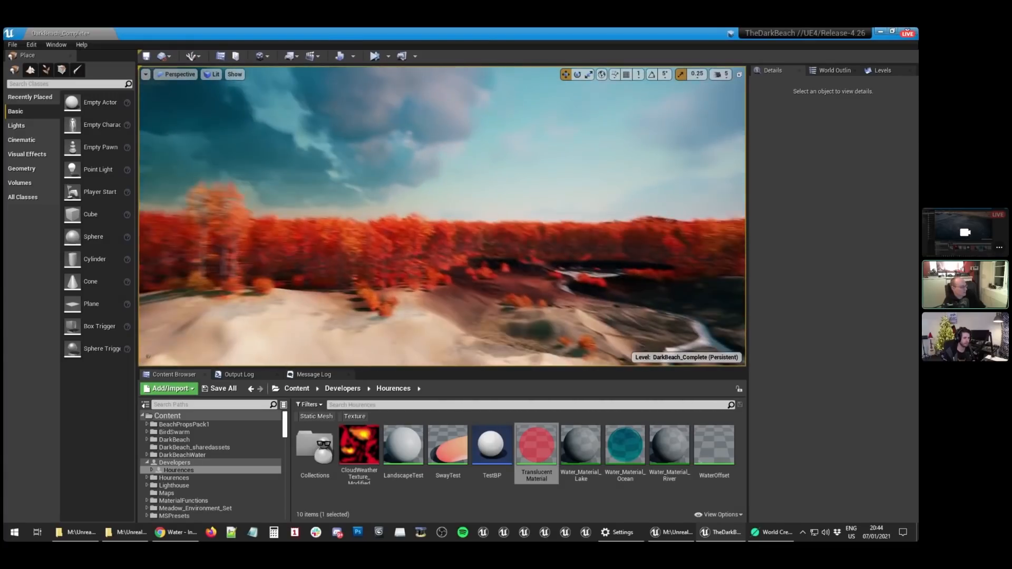
left_click(329, 217)
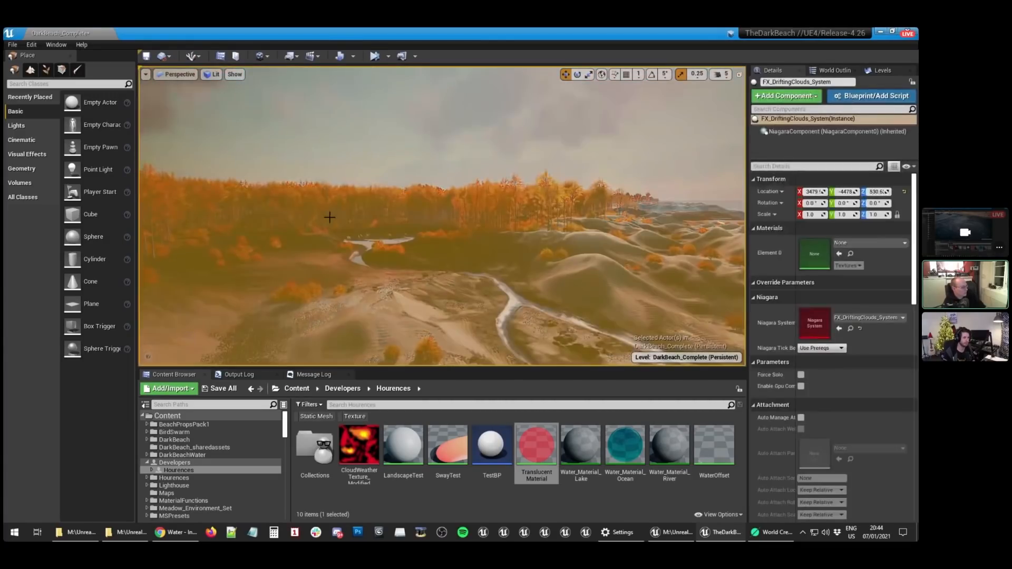
left_click(302, 213)
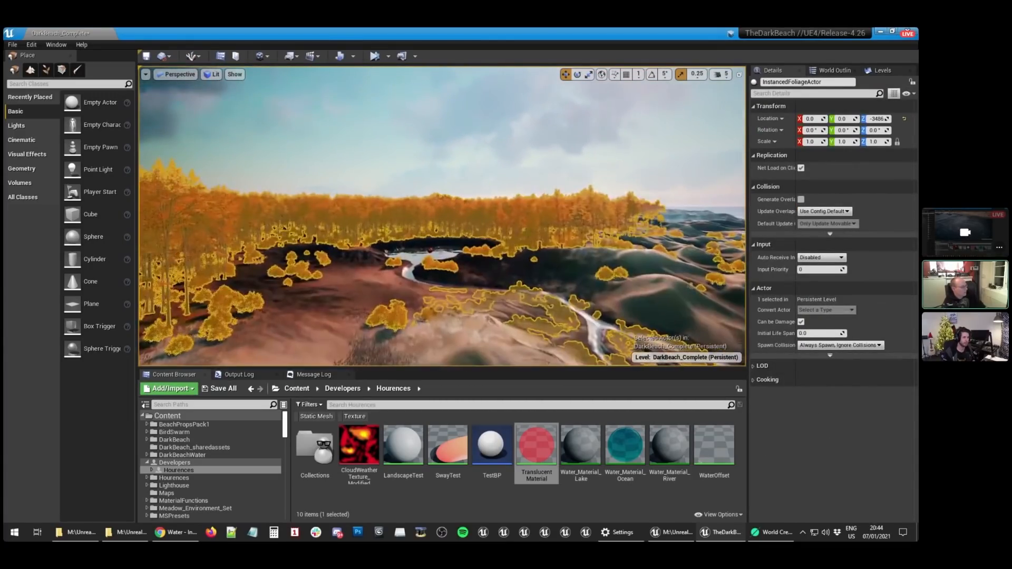
left_click(539, 204)
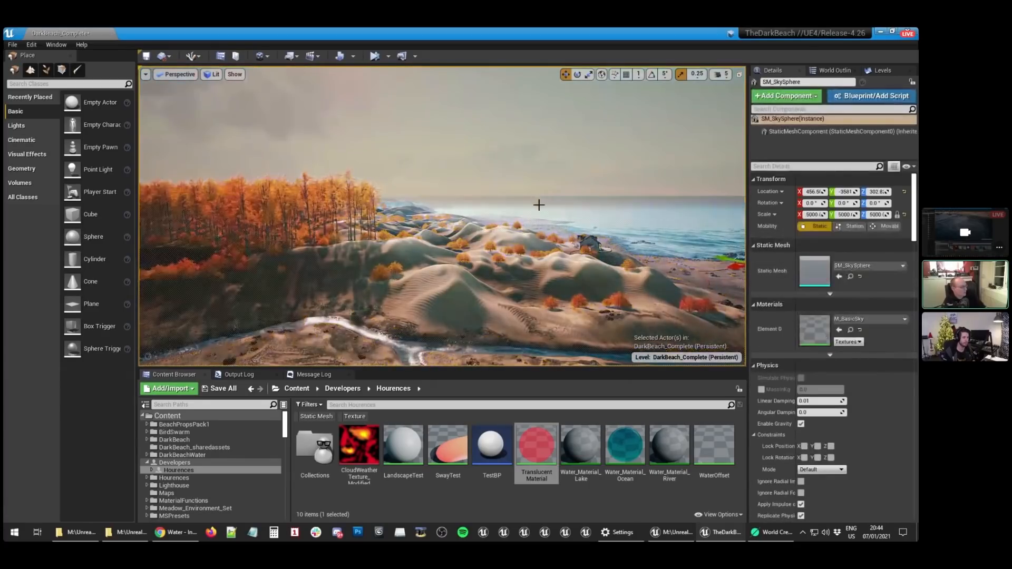
left_click(517, 189)
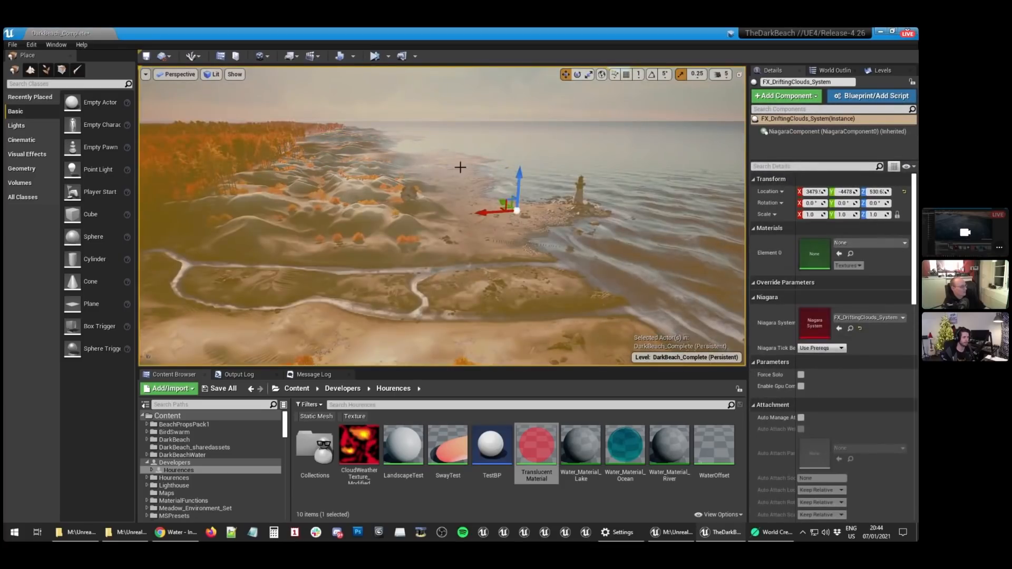
right_click_drag(460, 167, 479, 157)
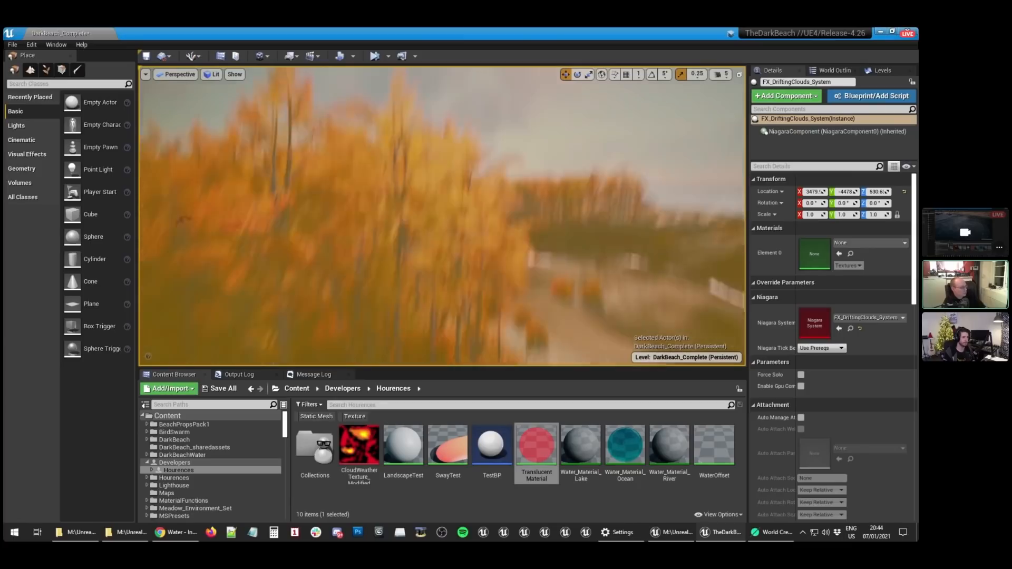
left_click(418, 164)
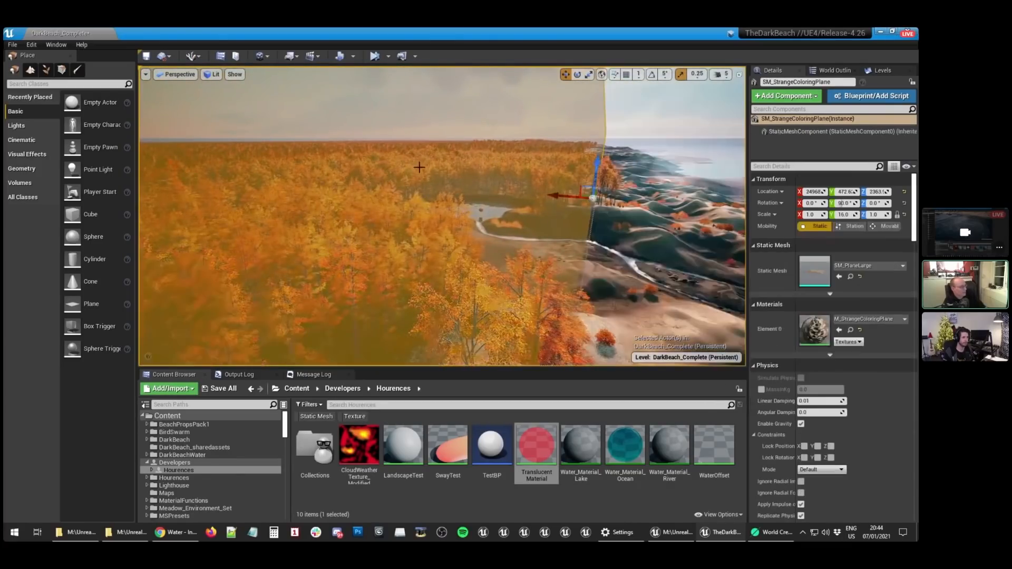
- Examine the extent of the coloring plane across the forest and coast, and its position relative to the sea
right_click_drag(418, 164, 464, 136)
key("f")
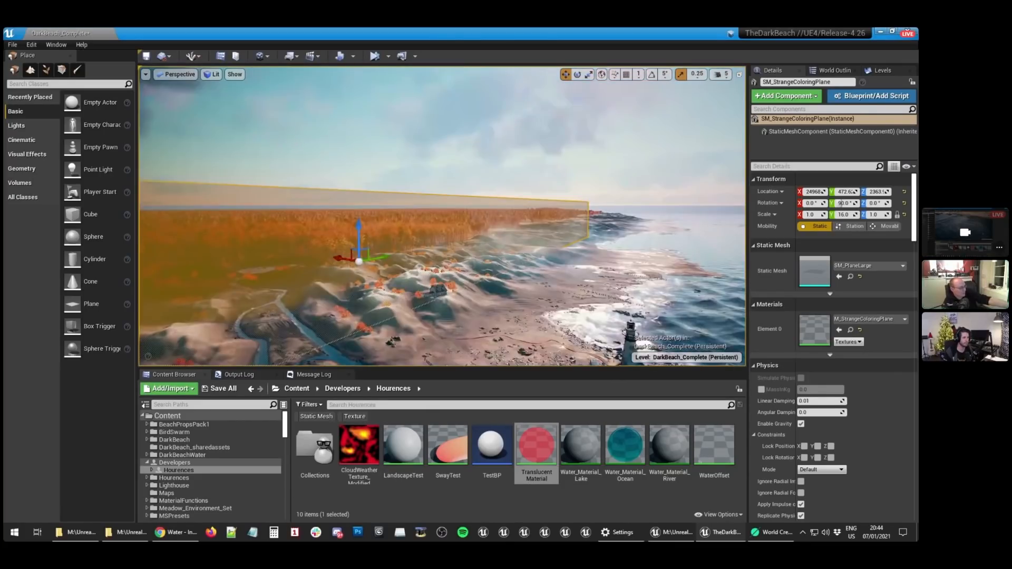
right_click_drag(463, 136, 464, 138)
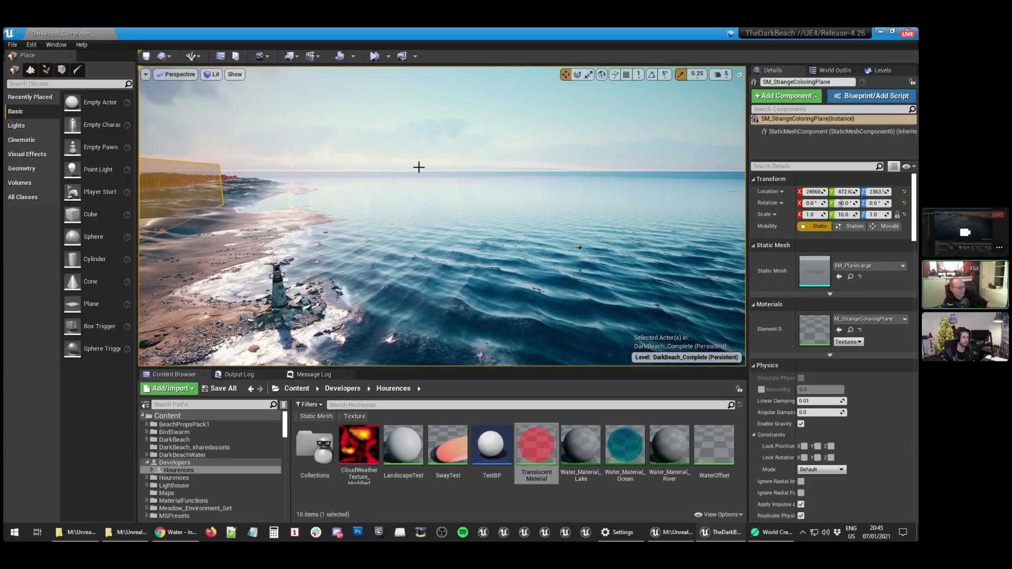
right_click_drag(464, 138, 312, 213)
right_click_drag(167, 176, 167, 176)
right_click_drag(437, 234, 465, 247)
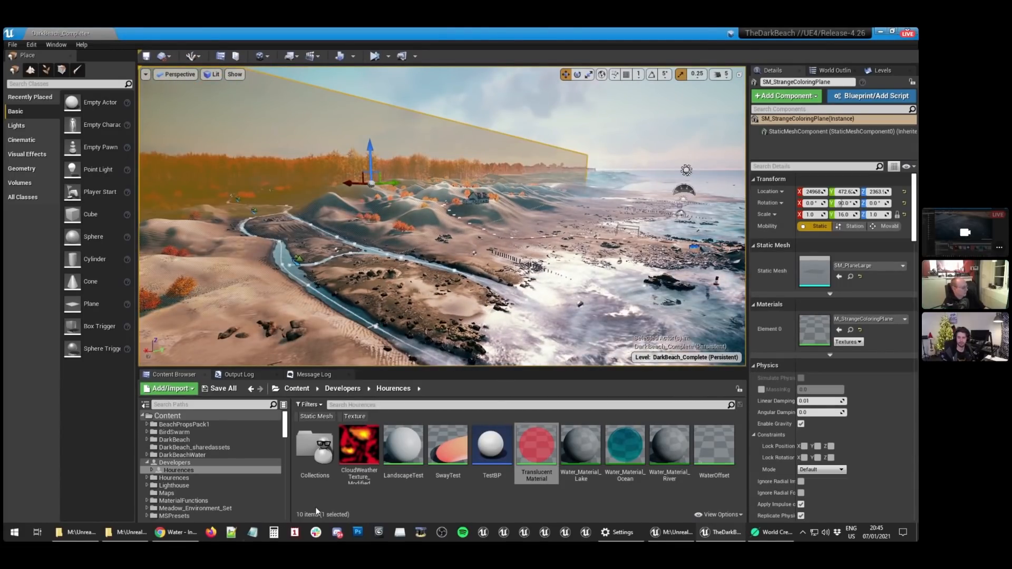
- Switch to Google Slides to consult Flipping Triangles on the Water slide, return to Unreal Editor, and clear the selection
left_click(175, 534)
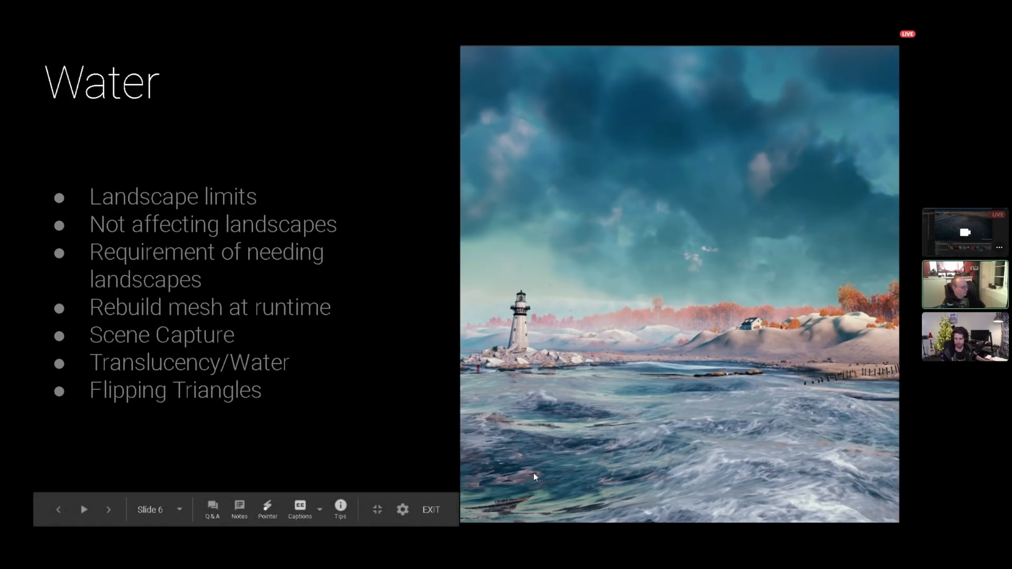
key("Escape")
key("alt+Tab")
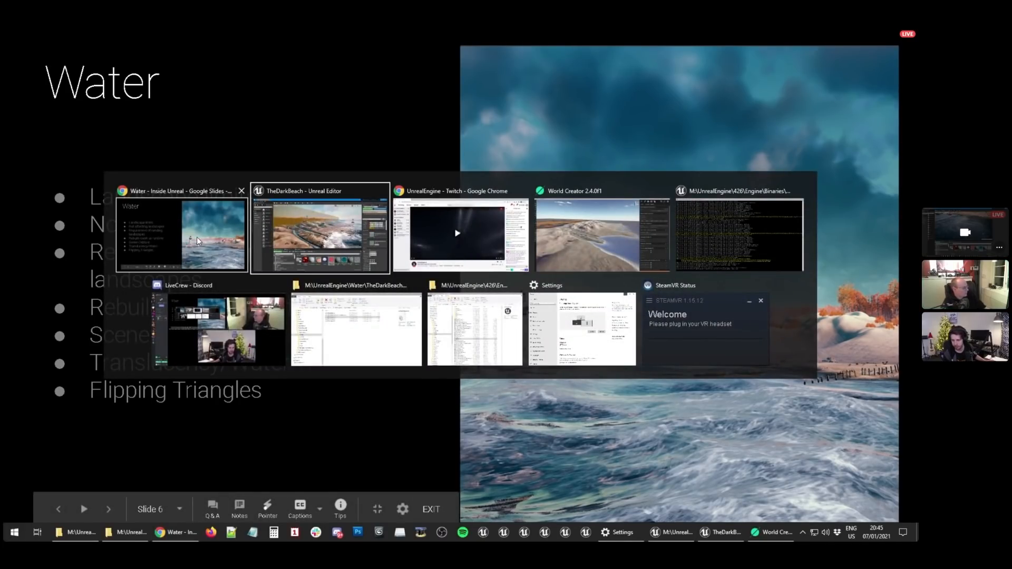
left_click(333, 232)
key("1")
key("Escape")
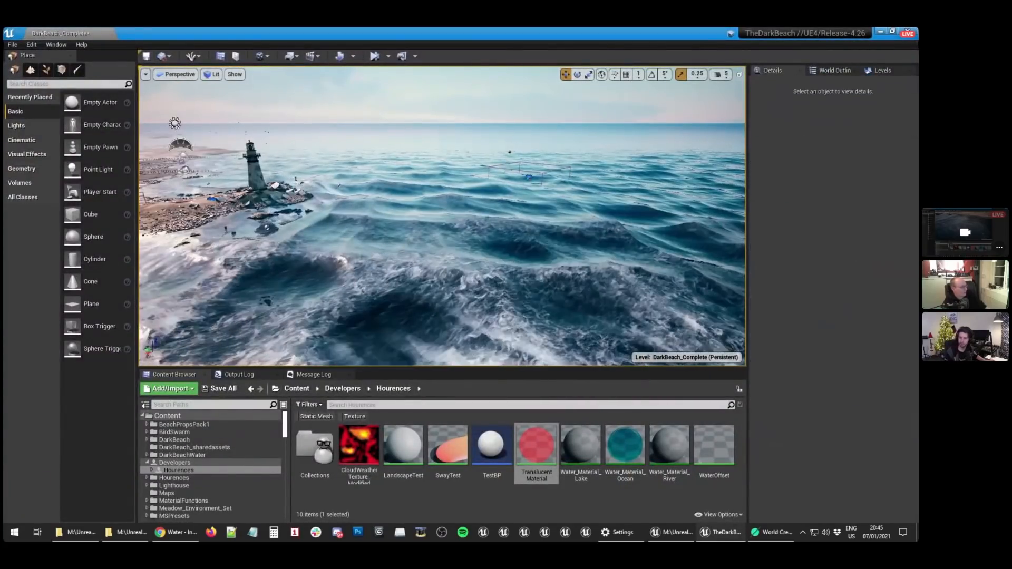
- Examine the open sea's steep wave crests at water level for flipping triangles
right_click_drag(596, 255, 690, 207)
key("w")
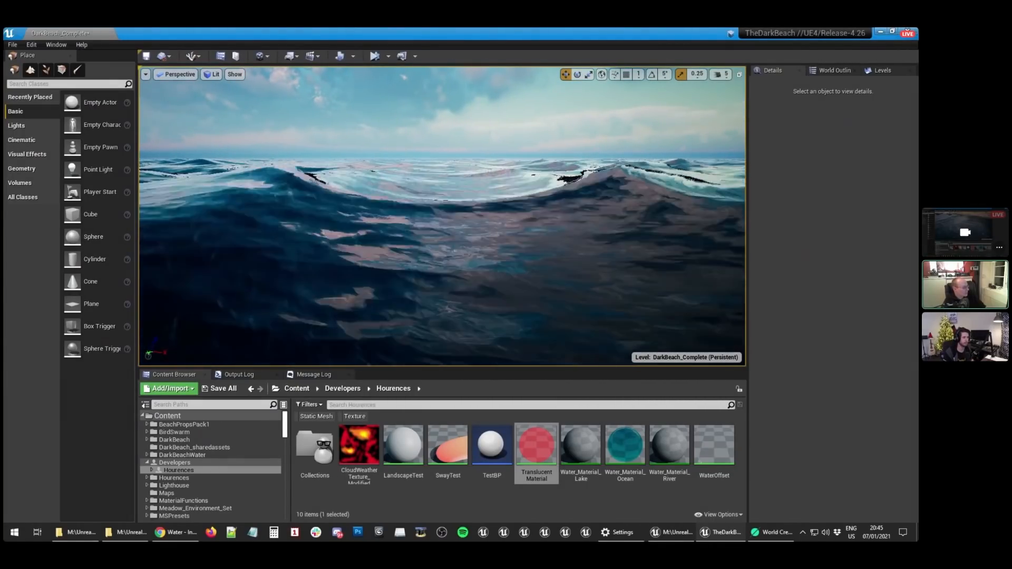
right_click_drag(691, 207, 548, 207)
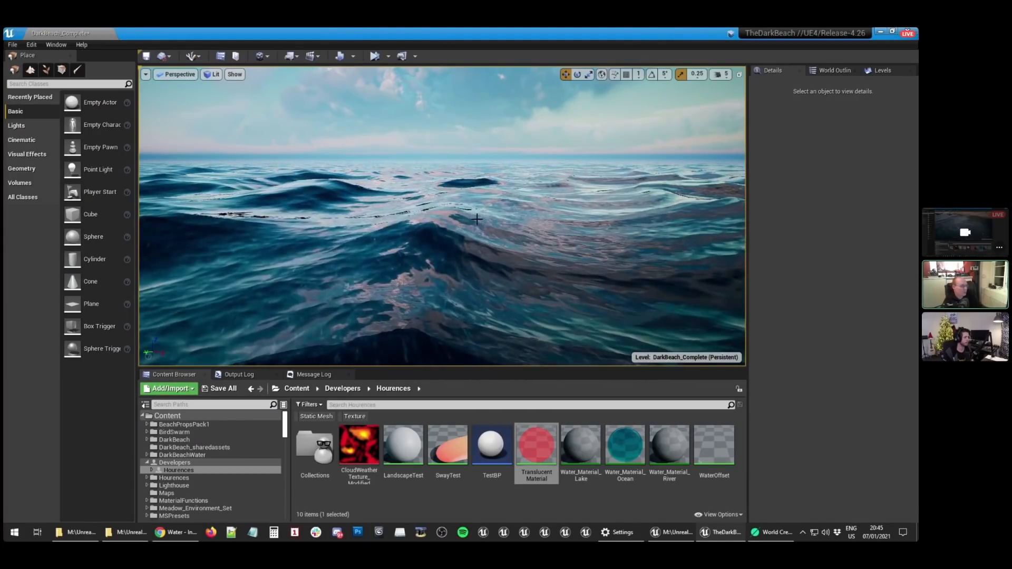
mouse_move(506, 217)
right_mouse_down()
mouse_move(496, 222)
mouse_move(488, 210)
right_mouse_up()
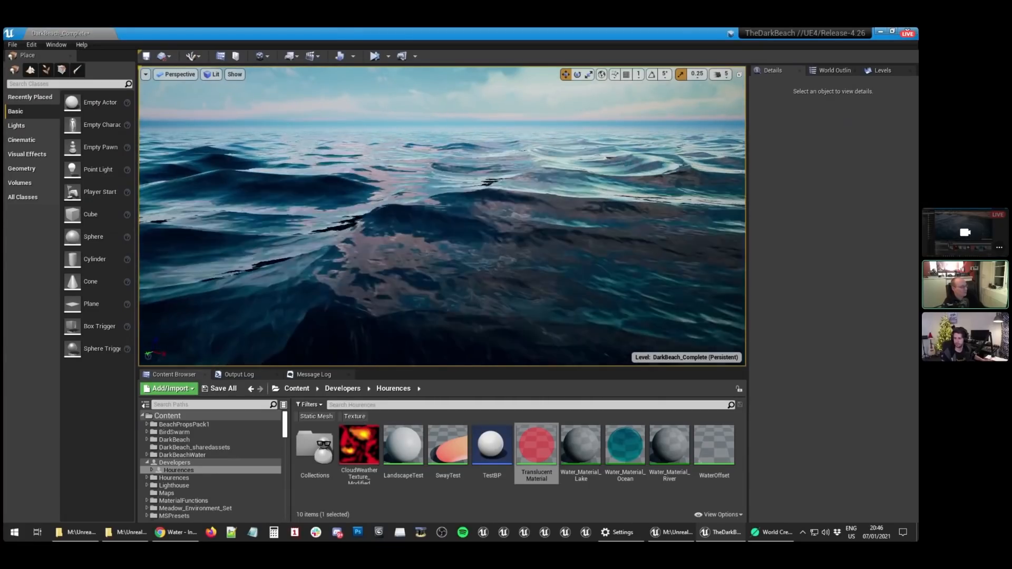
- Select the WaterBodyOcean actor and reveal the Gerstner wave generator under its Waves Source
left_click(465, 212)
right_click_drag(480, 214, 511, 225)
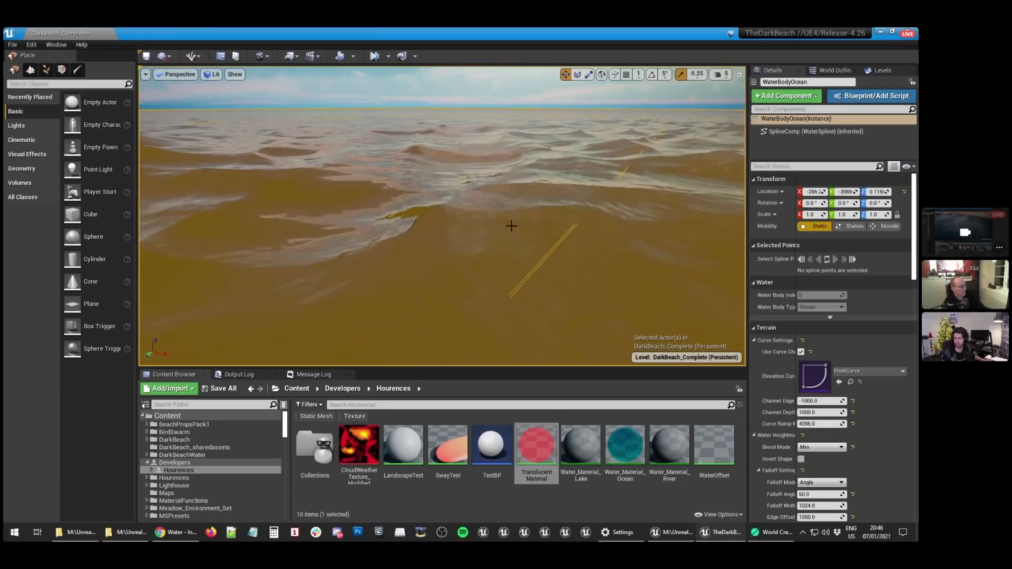
scroll(857, 303, "down", 15)
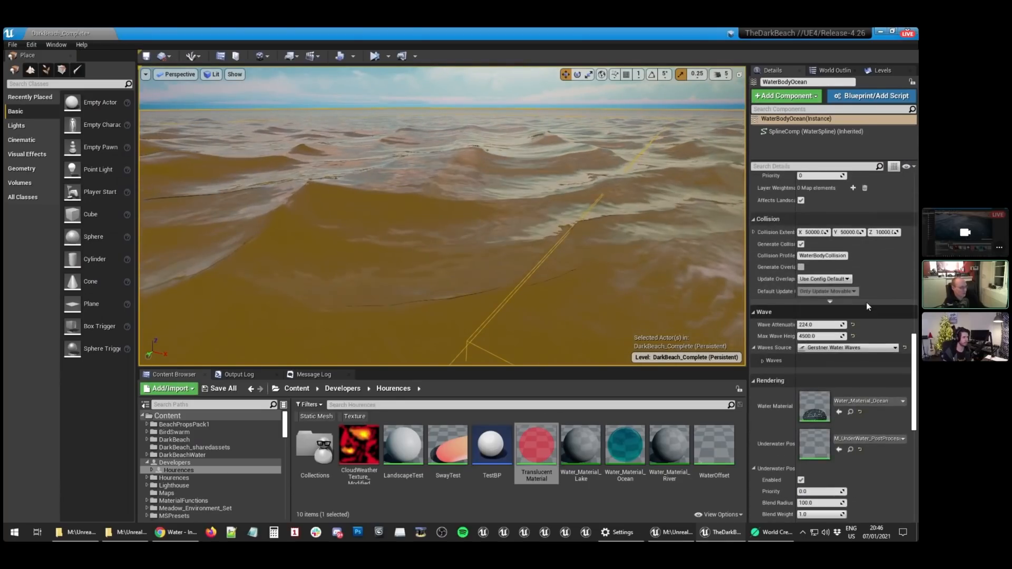
scroll(822, 317, "up", 3)
scroll(790, 338, "down", 3)
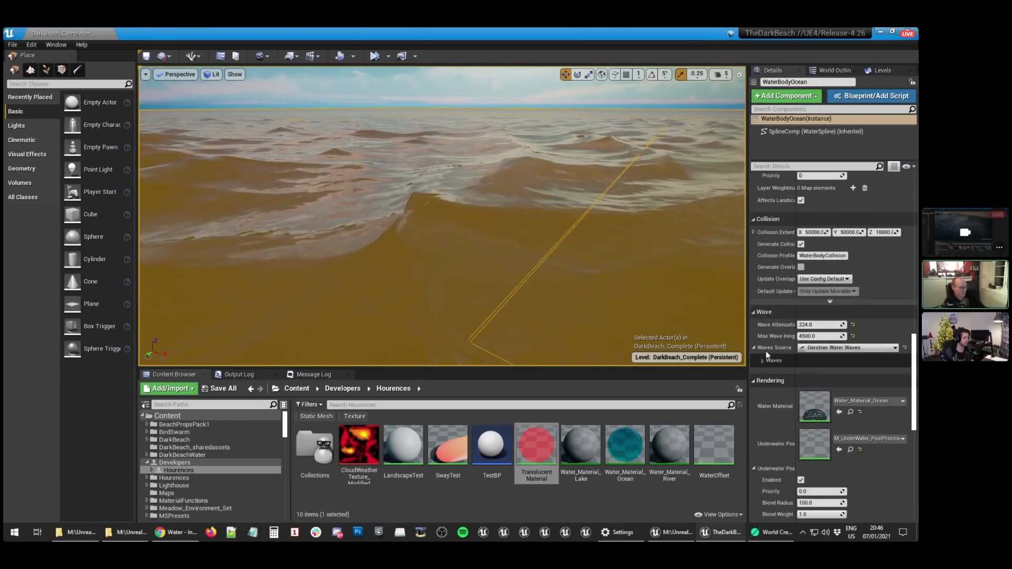
left_click(763, 360)
left_click(763, 373)
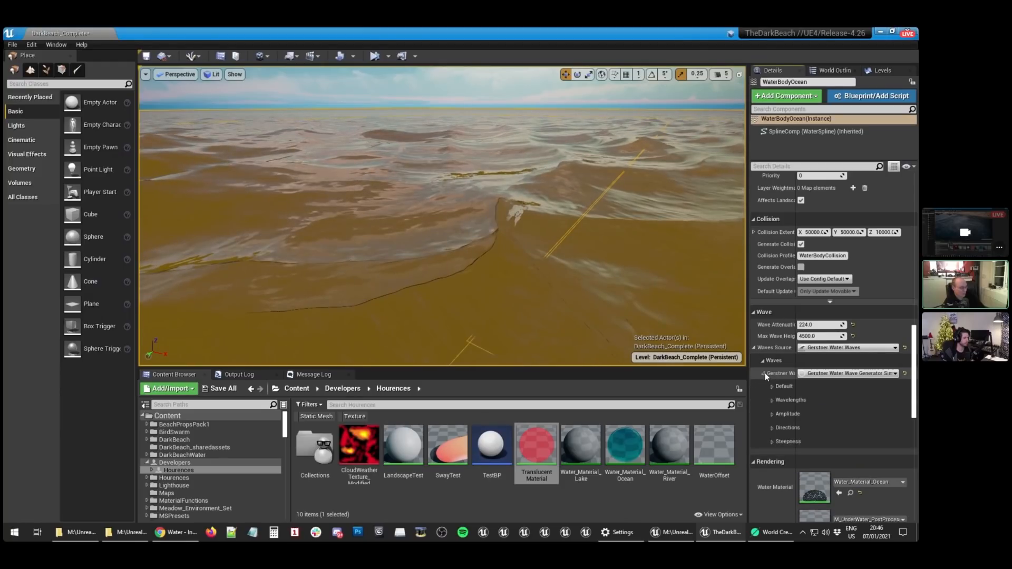
- Expand the wave generator's Steepness, Directions, Amplitude, Wavelengths and Default groups to review their settings
left_click(773, 441)
left_click(773, 426)
left_click(772, 414)
left_click(772, 398)
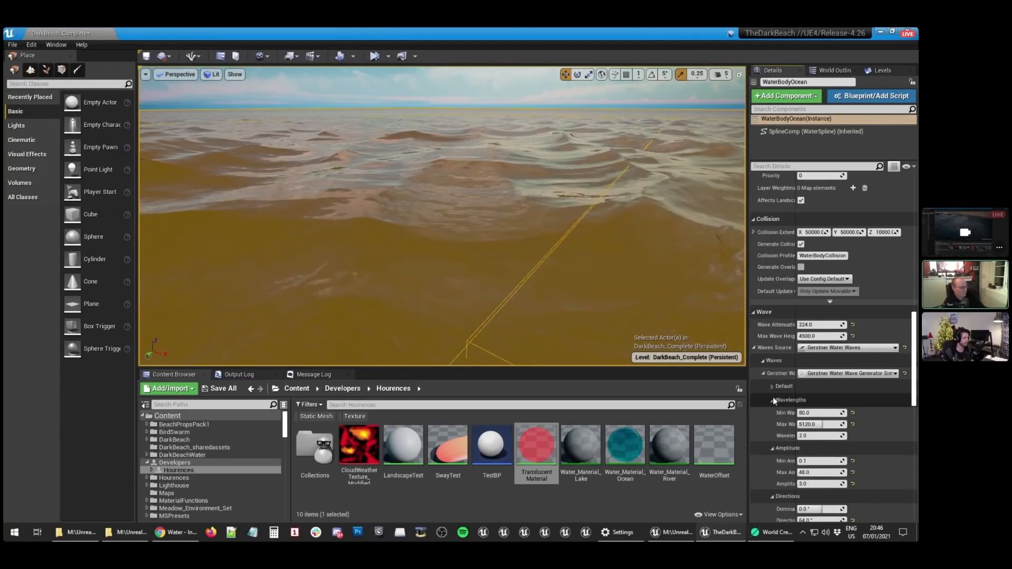
left_click(772, 388)
scroll(771, 382, "down", 5)
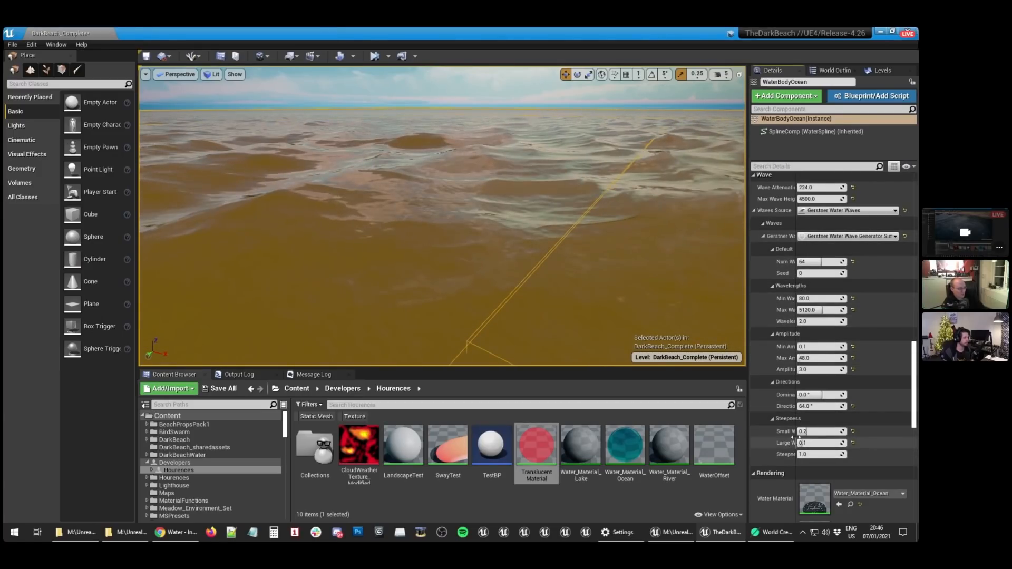
- Adjust the property name column's width so the ocean's Gerstner wave setting names, including Small Wave Steepness and Amplitude Falloff, are readable
left_click_drag(796, 441, 841, 442)
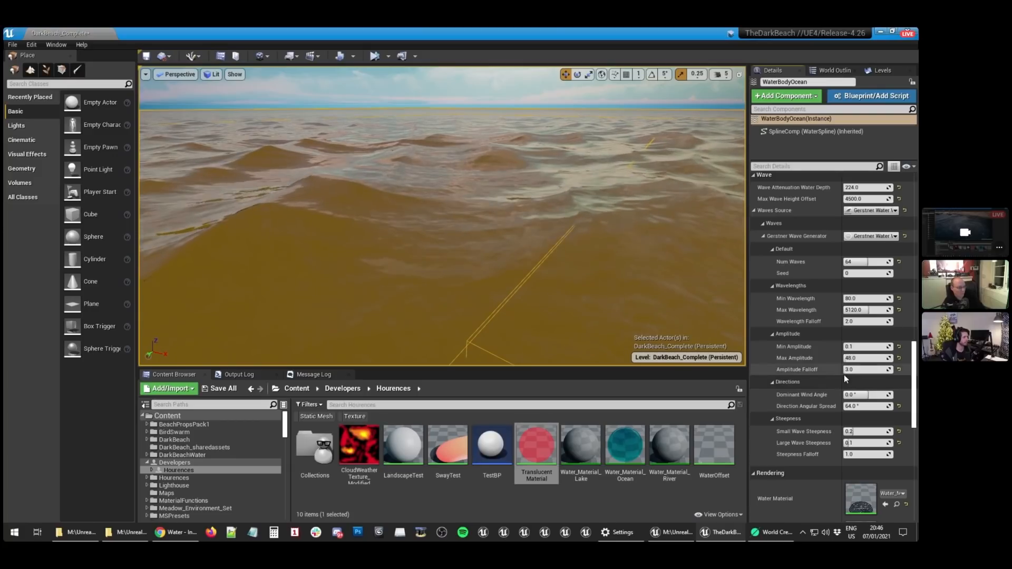
left_click_drag(842, 374, 819, 370)
- Clear the ocean selection and examine the waves for flipping triangles from below and above the surface, from open sea to the rocky shore
right_click_drag(601, 276, 601, 240)
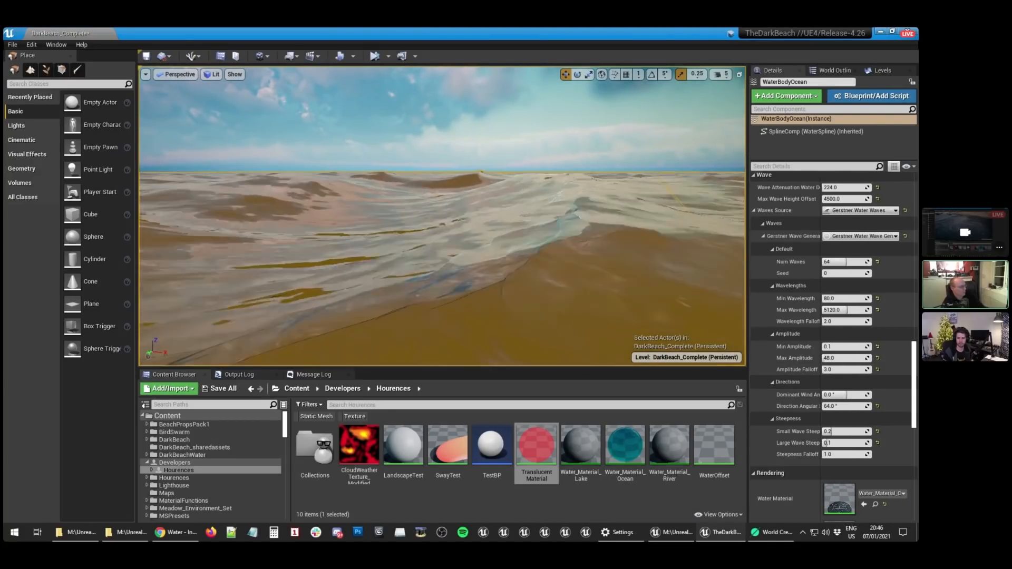
key("Escape")
right_click_drag(601, 277, 574, 264)
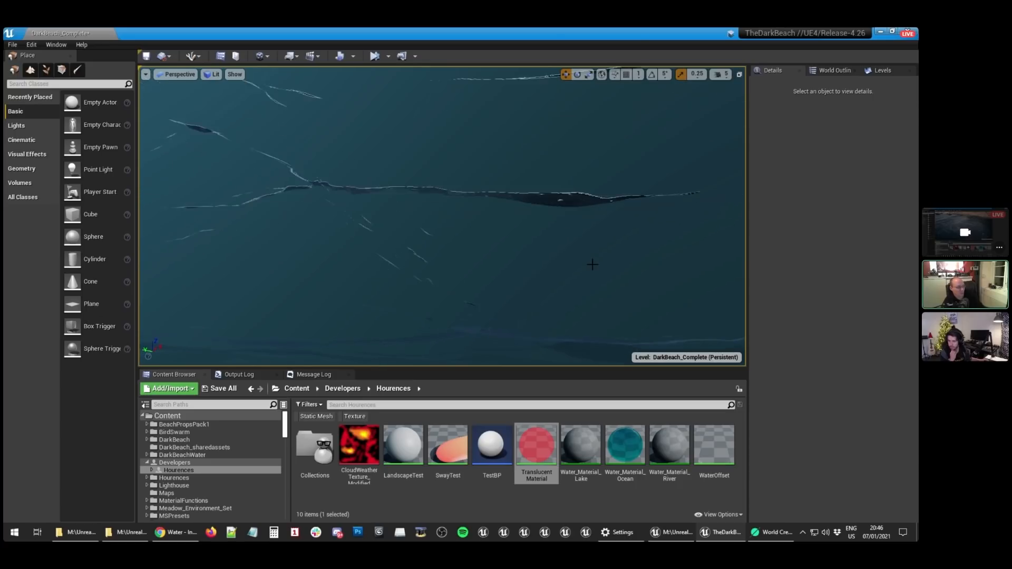
right_click_drag(593, 264, 564, 321)
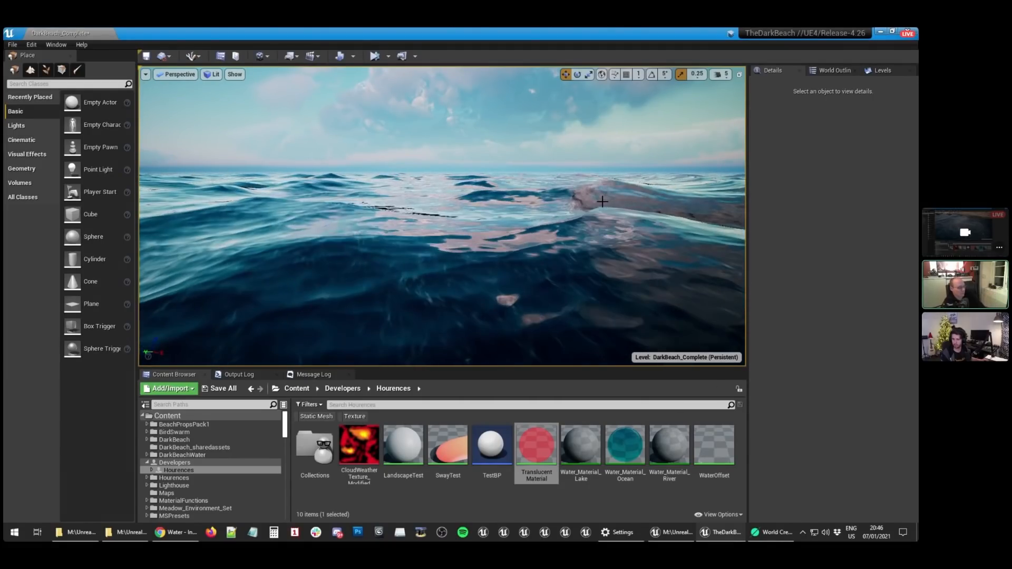
right_click_drag(574, 209, 626, 227)
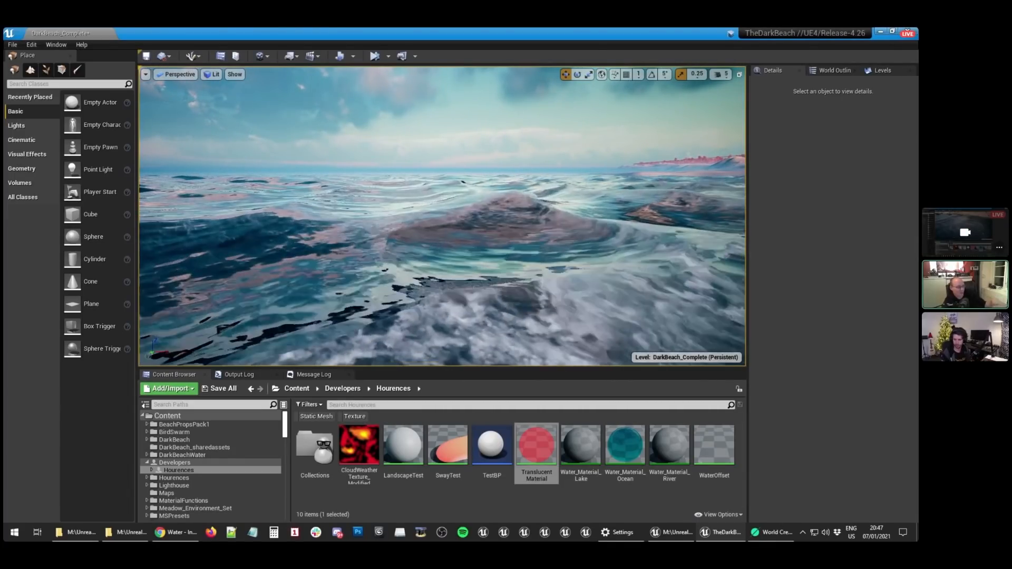
right_click_drag(441, 216, 593, 216)
right_click_drag(292, 359, 337, 363)
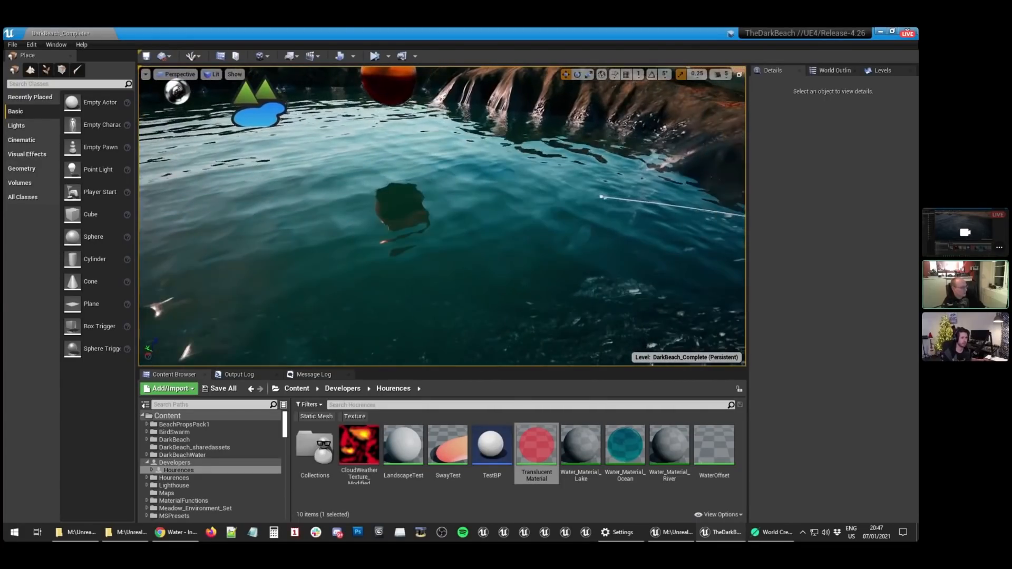
- Advance the Google Slides presentation from Water to World and switch back to the Unreal Editor
right_click_drag(470, 249, 153, 287)
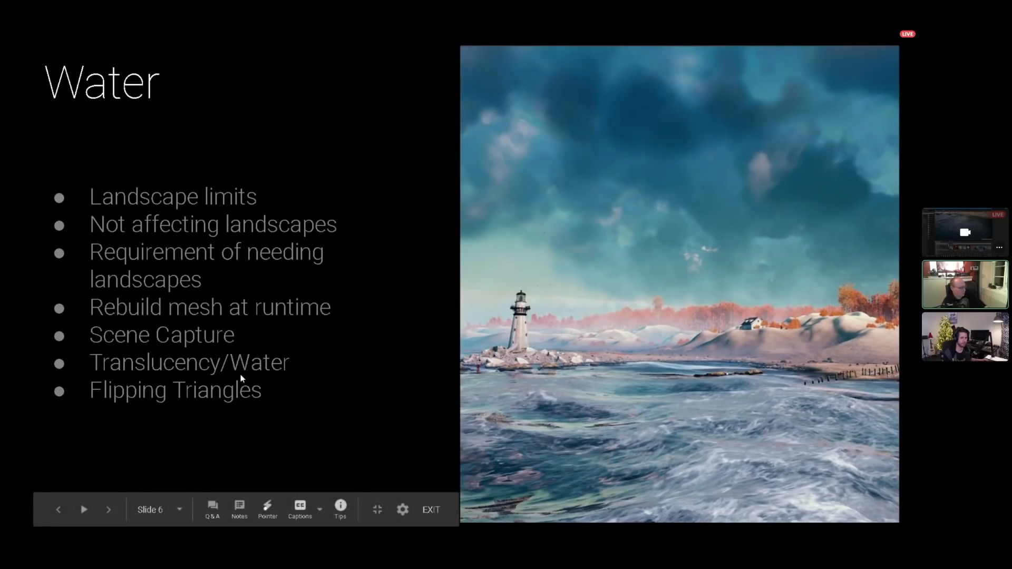
left_click(240, 379)
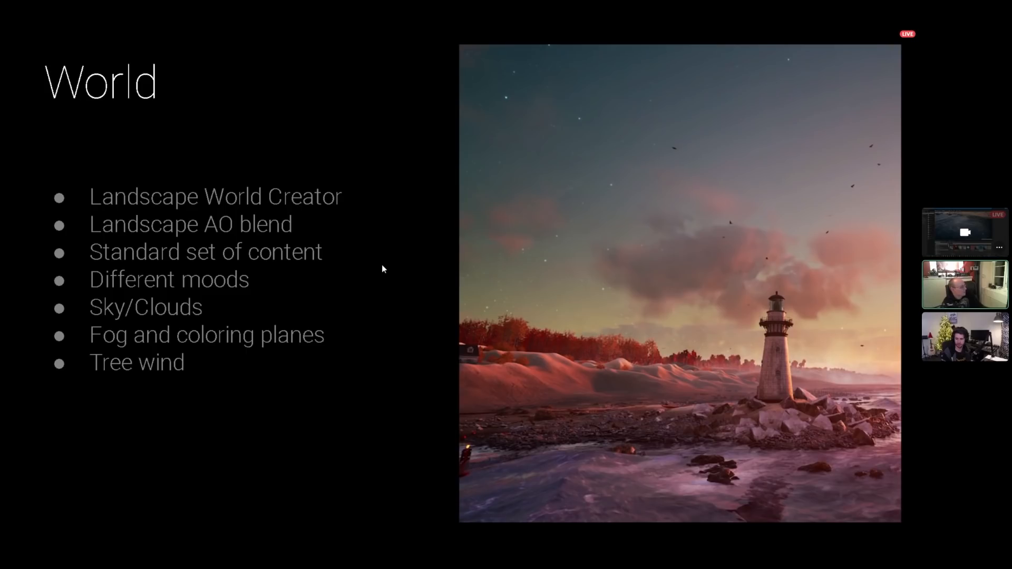
key("alt+Tab")
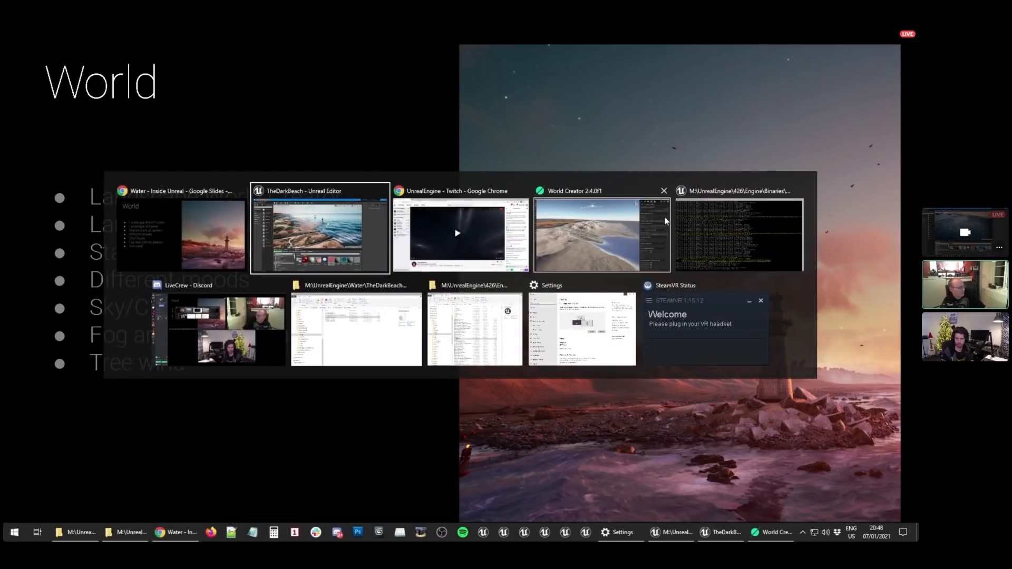
left_click(323, 248)
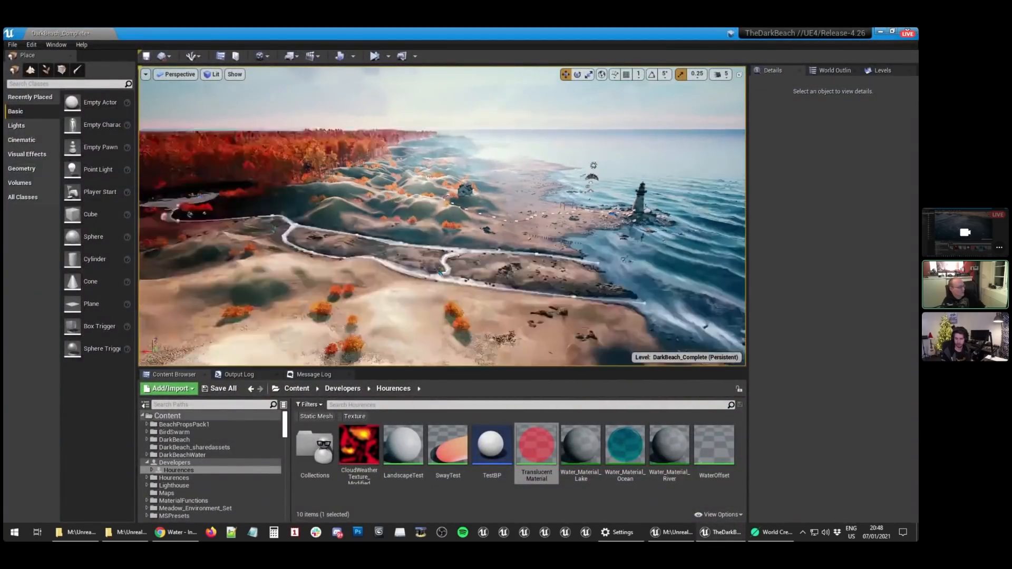
- Switch to World Creator and examine the coastal terrain around the river delta
right_click_drag(481, 239, 371, 267)
left_click(777, 532)
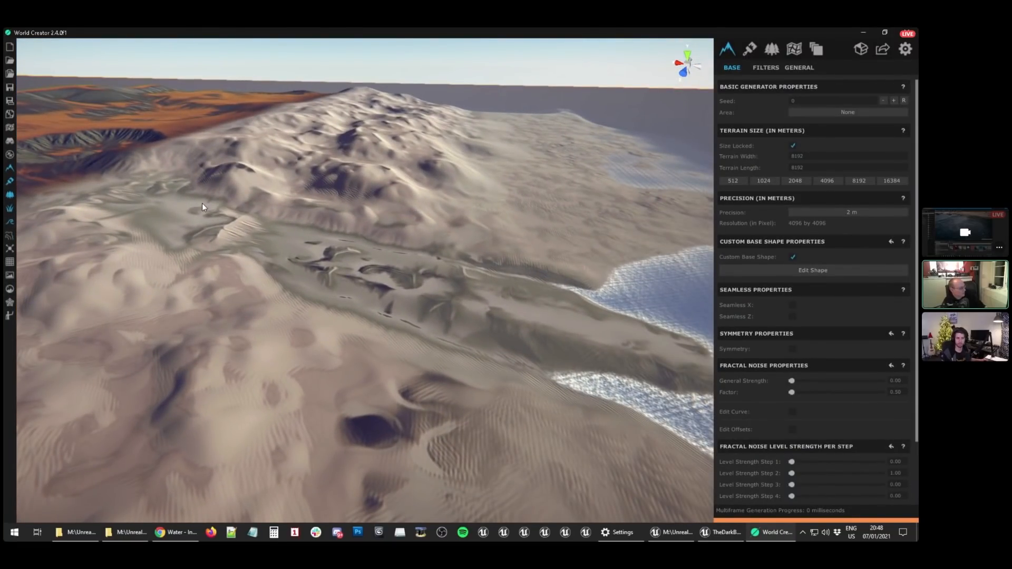
right_click_drag(506, 268, 494, 241)
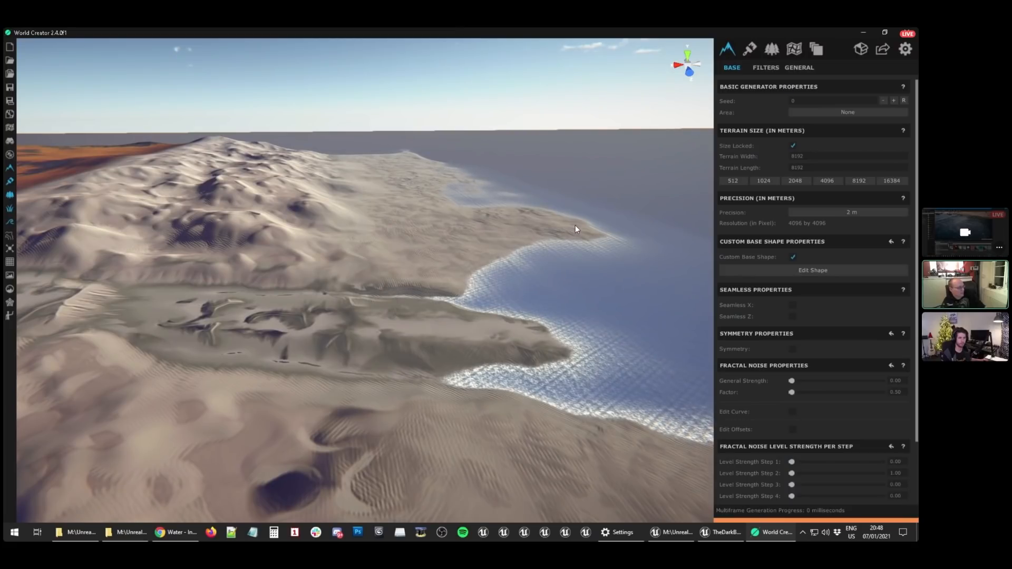
right_click_drag(567, 227, 544, 269)
- Return to the Unreal Editor and select the main landscape and the neighbouring distant beach mesh to compare them
left_click(720, 532)
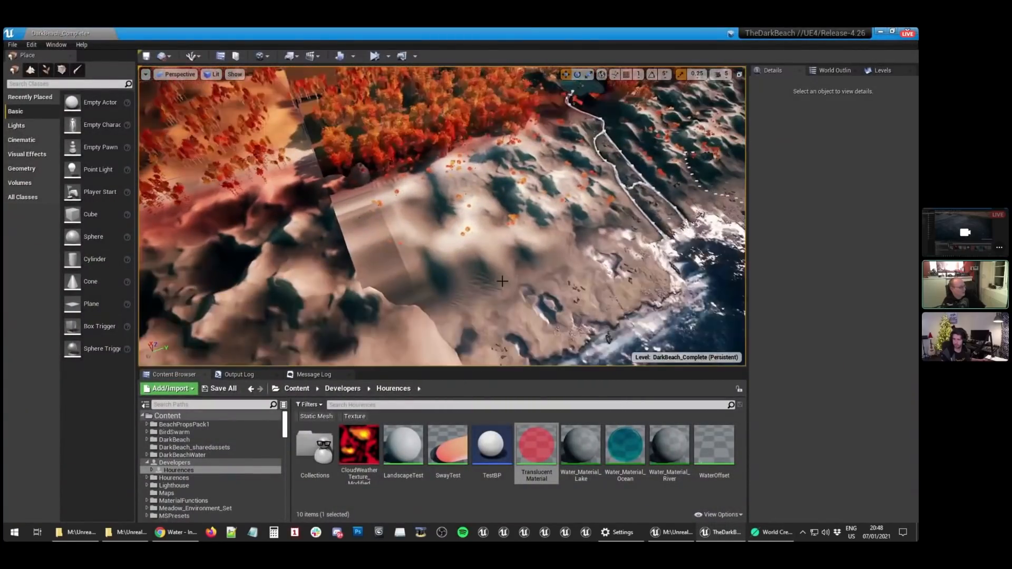
left_click(505, 268)
left_click(504, 268)
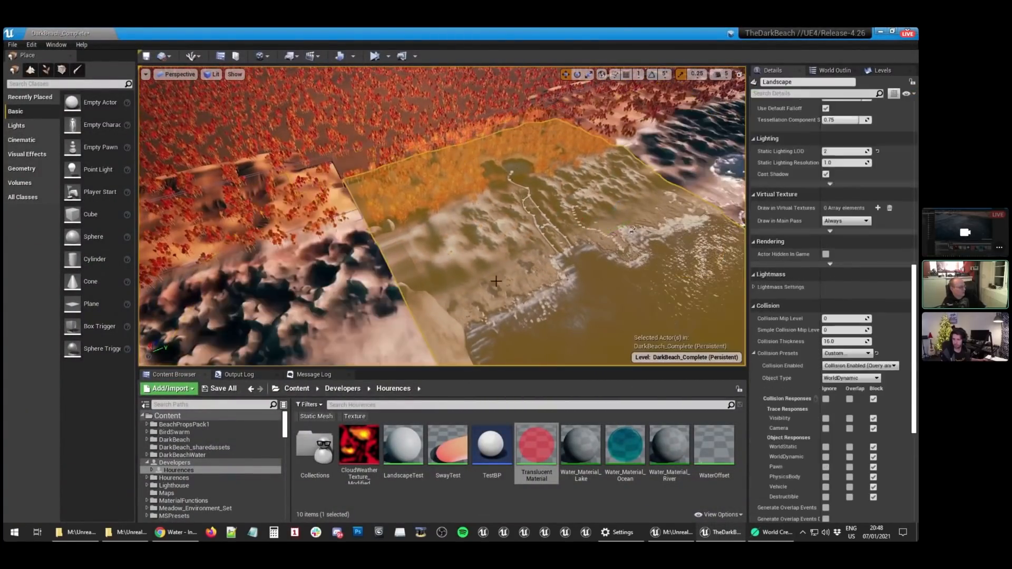
right_click_drag(504, 268, 543, 266)
left_click(460, 280)
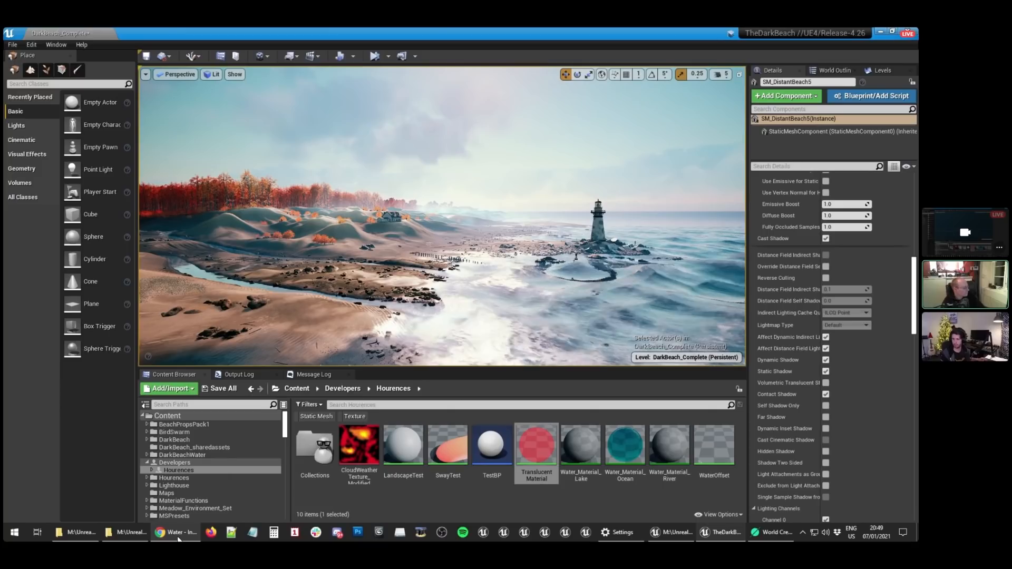
- Examine the beach sand, the dunes and the autumn forest edge along the coast in the level viewport
mouse_move(178, 538)
right_click_drag(623, 177, 633, 158)
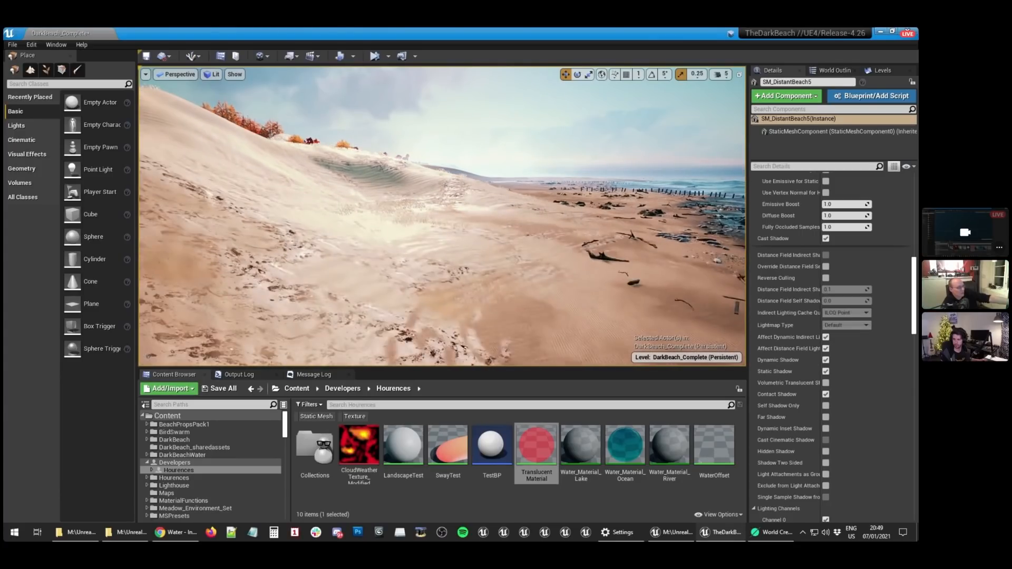
key("e")
key("d")
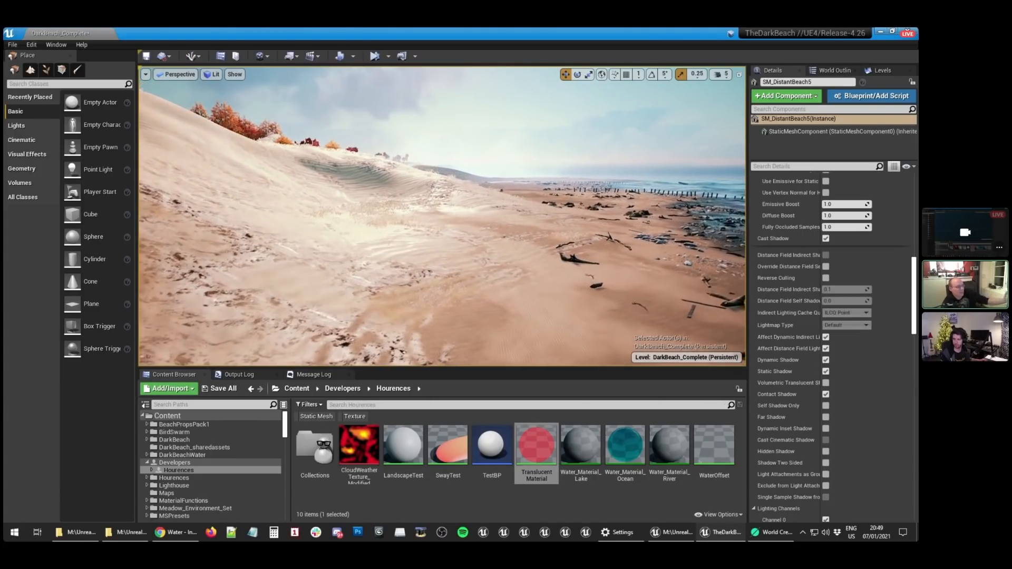
key("a")
key("e")
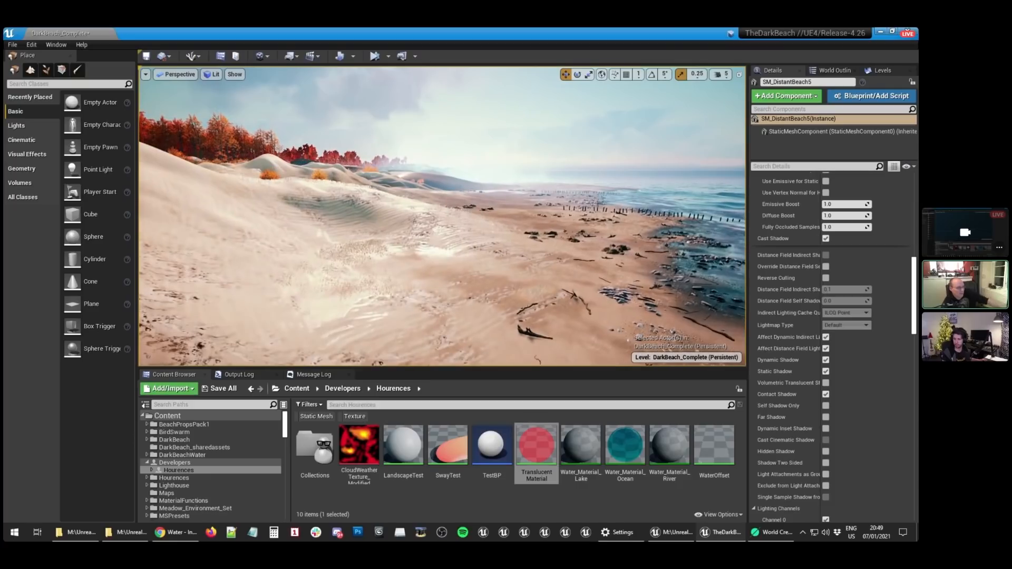
key("a")
key("w")
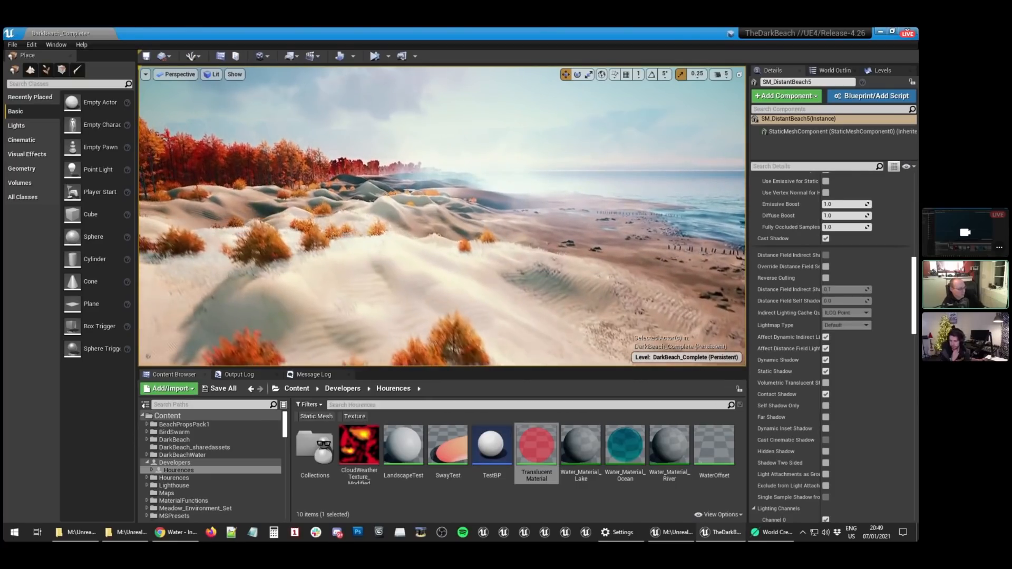
key("e")
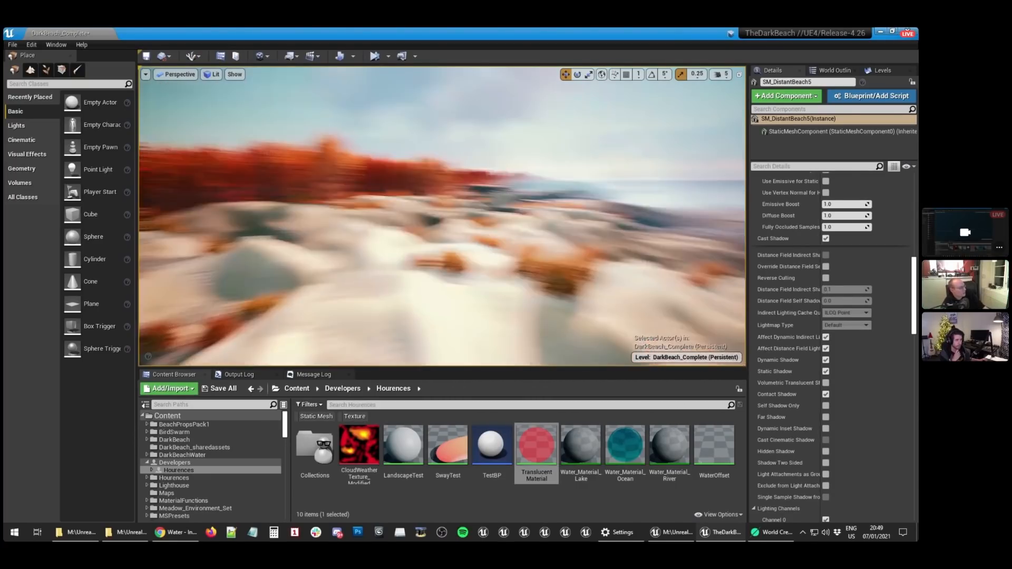
key("e")
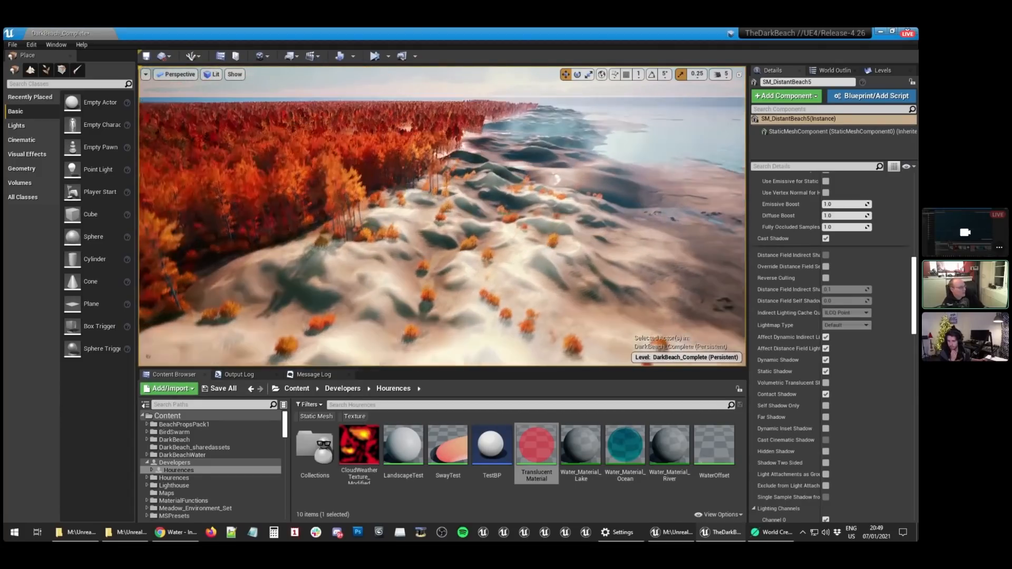
key("d")
key("s")
- Select the landscape in the dunes and open its assigned M_Landscape material for inspection
mouse_move(527, 217)
right_mouse_down()
mouse_move(569, 237)
mouse_move(532, 247)
mouse_move(527, 218)
right_mouse_up()
left_click(522, 197)
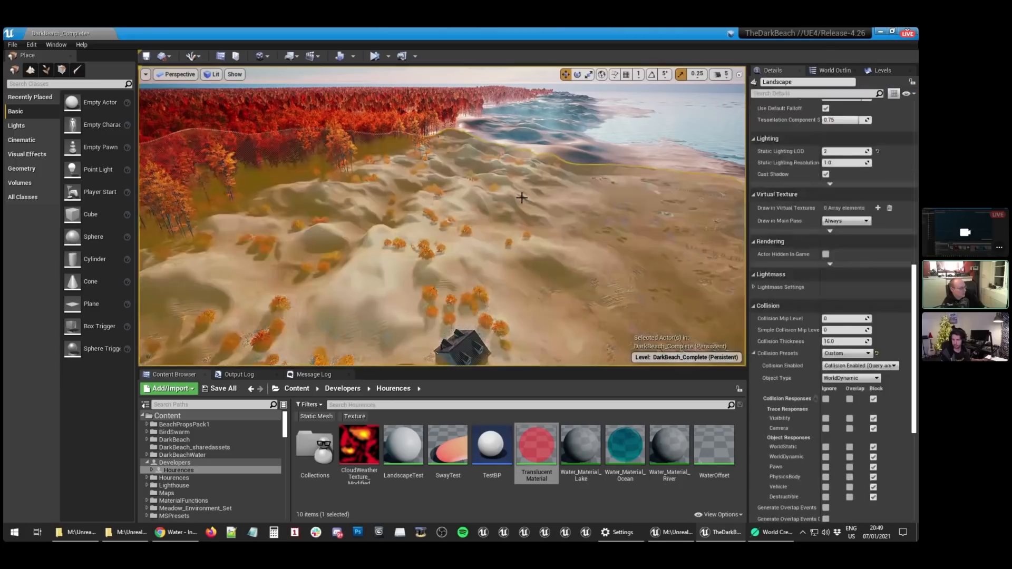
scroll(843, 295, "up", 8)
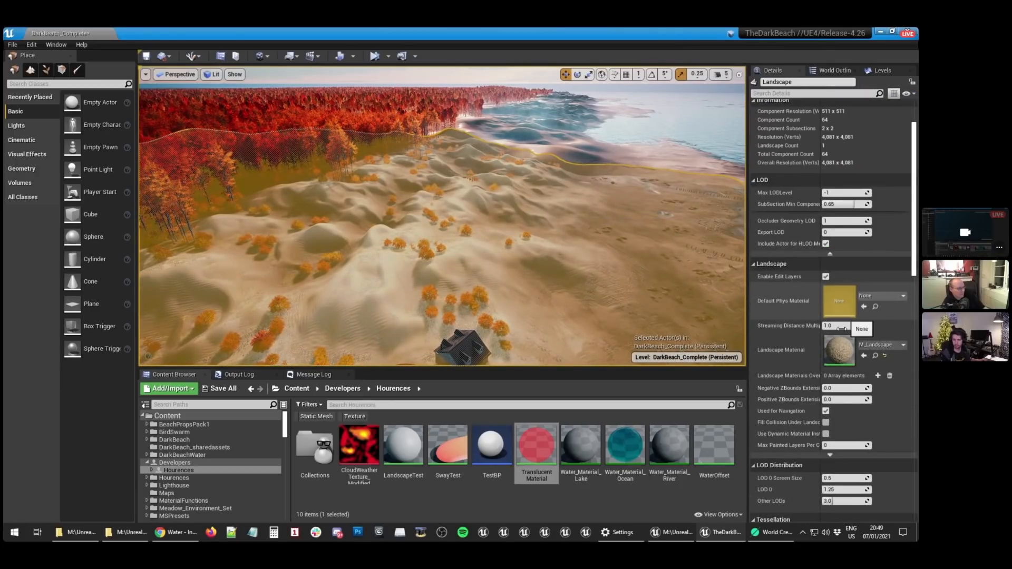
double_click(839, 352)
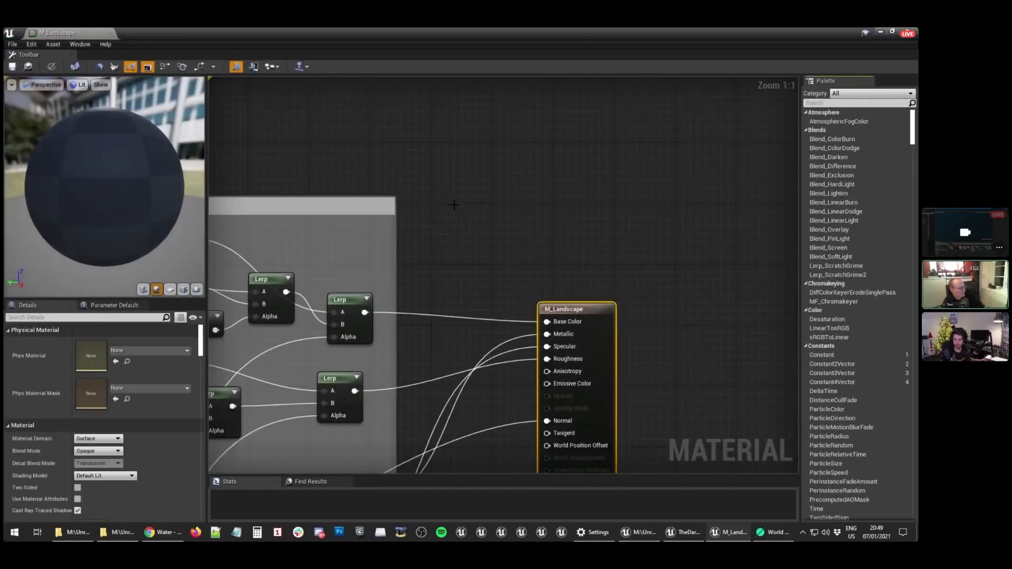
- Open the aomap texture from the Color overlays and AO group, view the whole map and close it
scroll(464, 264, "down", 5)
right_click_drag(483, 331, 788, 355)
scroll(413, 273, "down", 2)
right_click_drag(413, 273, 391, 270)
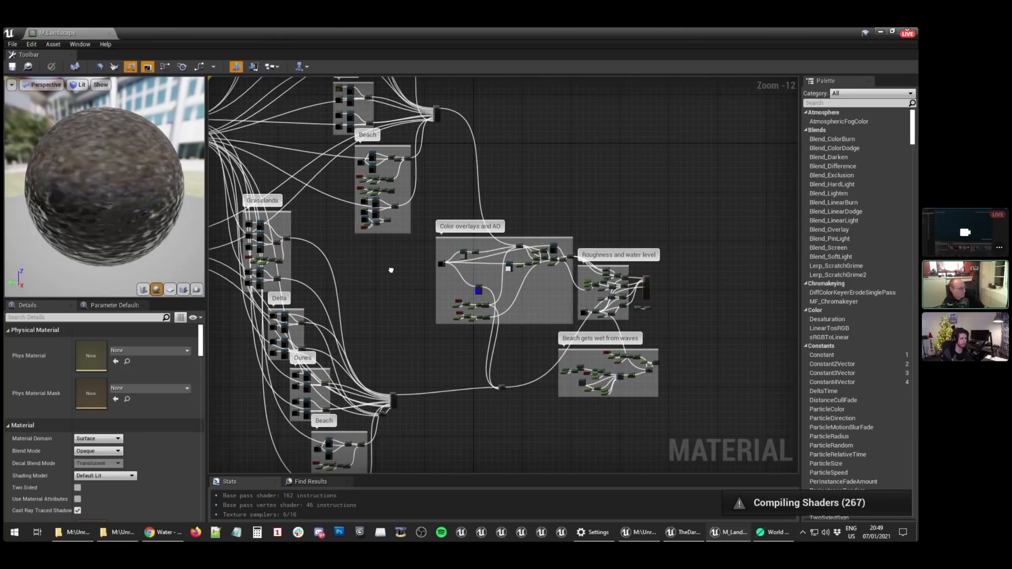
scroll(491, 272, "up", 12)
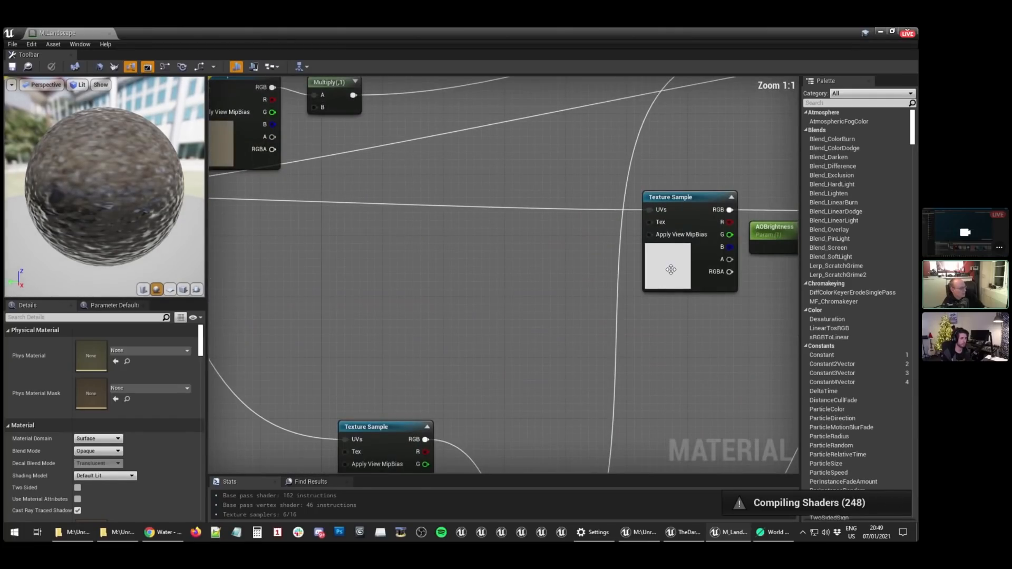
left_click(685, 263)
double_click(93, 435)
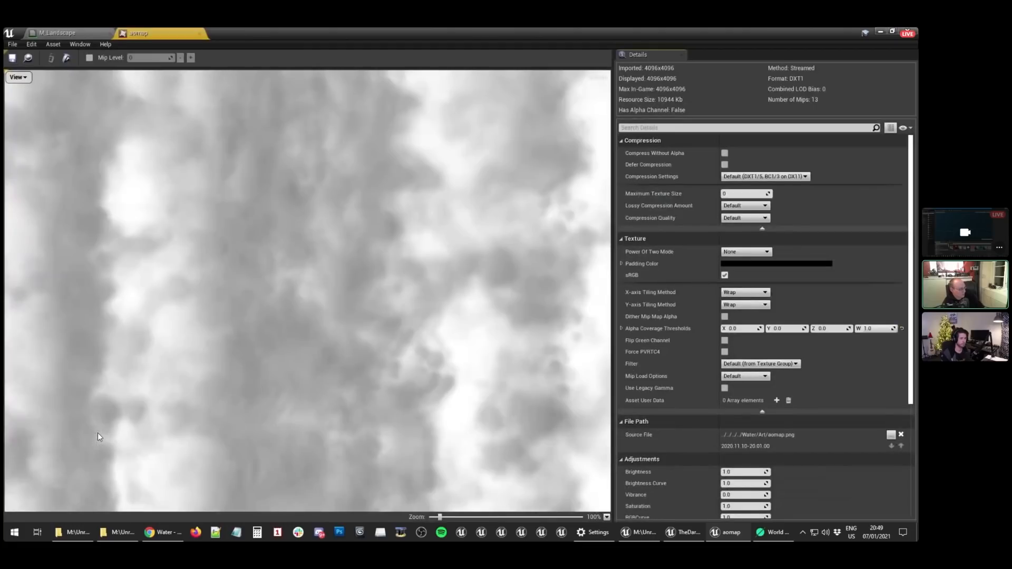
scroll(268, 314, "down", 5)
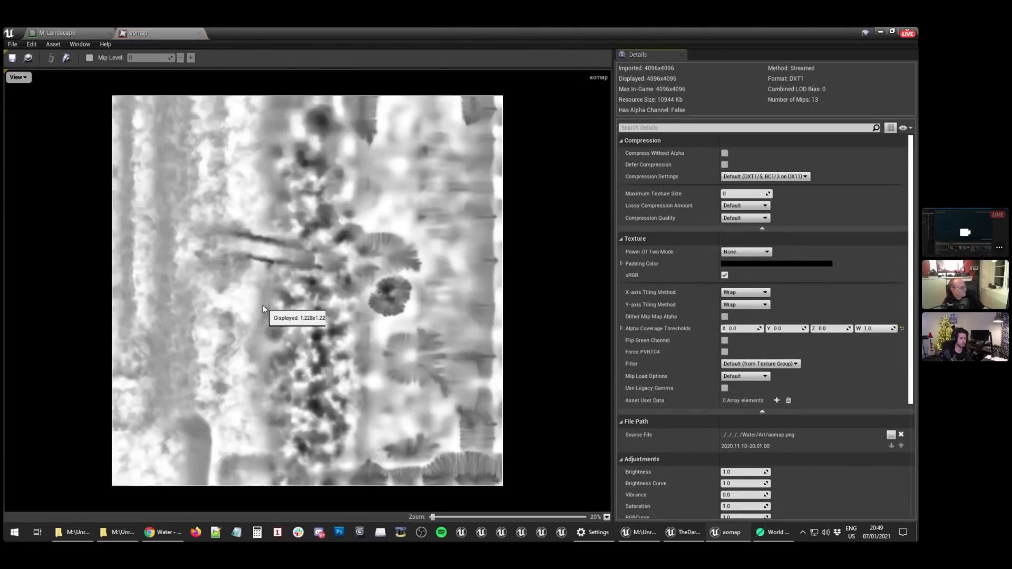
left_click(160, 30)
- Inspect the distance fade setup, including the PixelDepth, DistanceFadeInnerRadius, Divide and DistanceFade nodes
scroll(605, 181, "down", 5)
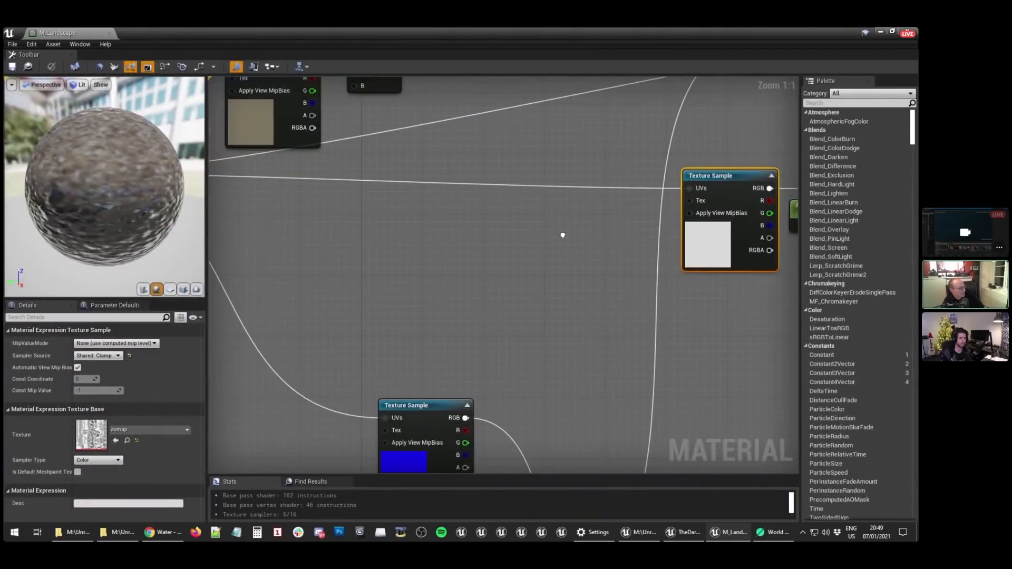
right_click_drag(590, 256, 571, 176)
scroll(454, 222, "up", 5)
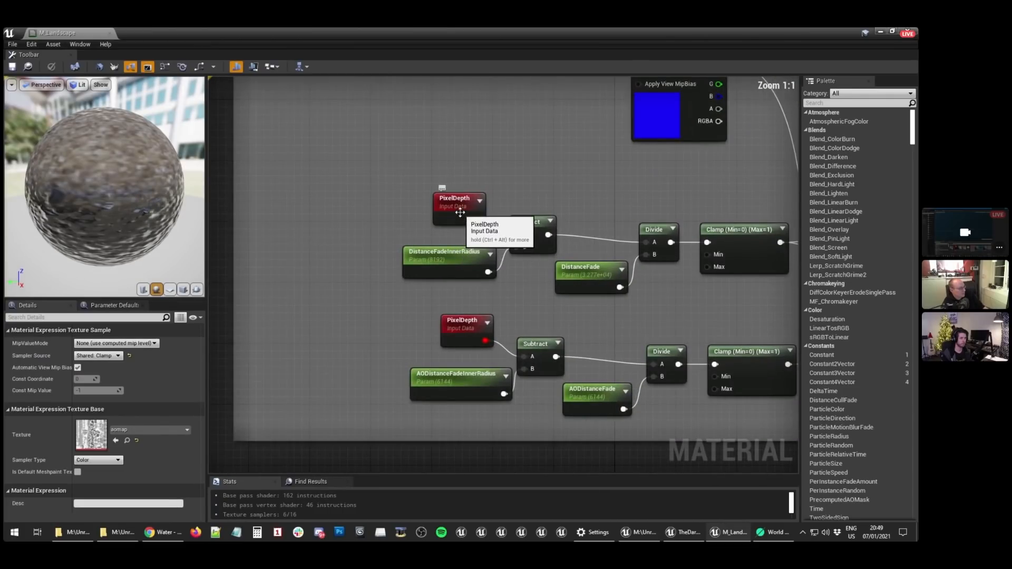
left_click(458, 212)
right_click_drag(629, 199, 521, 229)
left_click(329, 295)
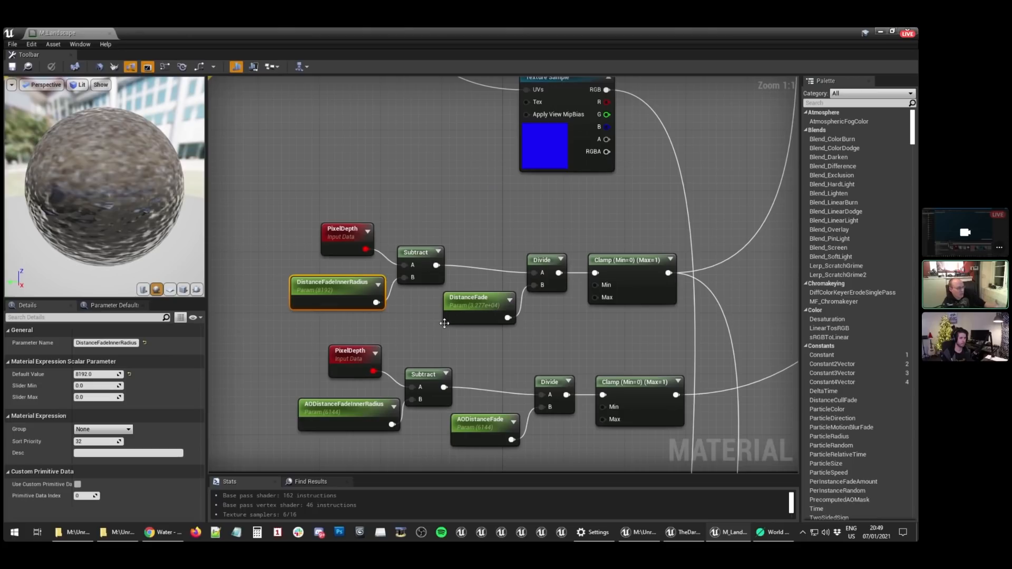
left_click(538, 259)
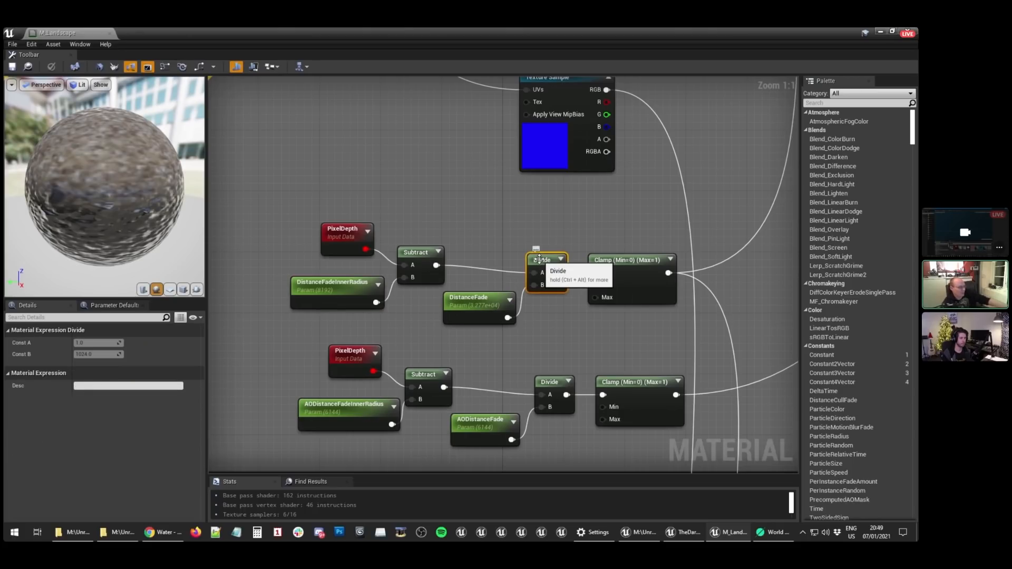
left_click(477, 303)
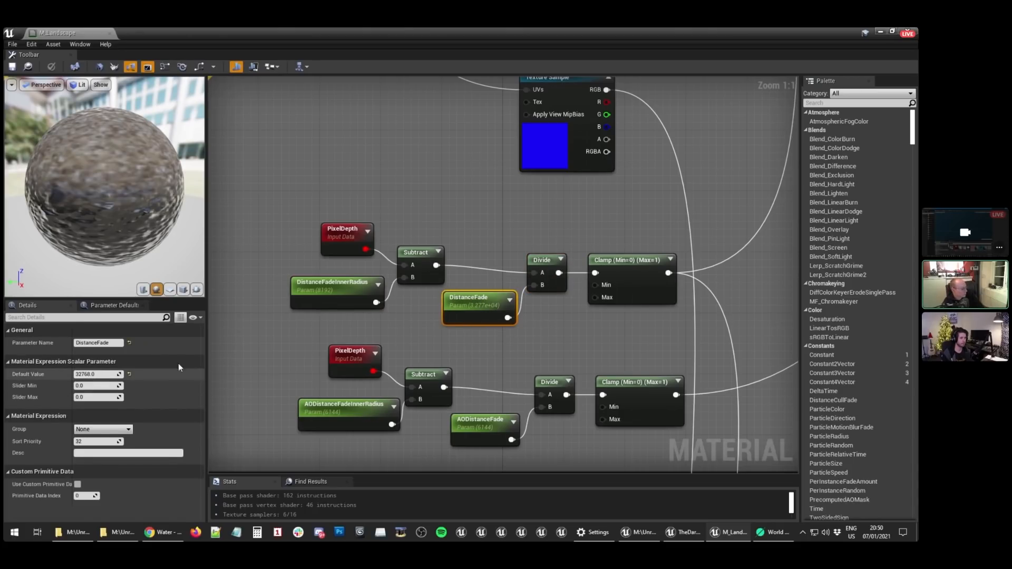
- Inspect the Lerp node described as the colormap fade-in and trace its inputs back through the graph
scroll(660, 279, "down", 5)
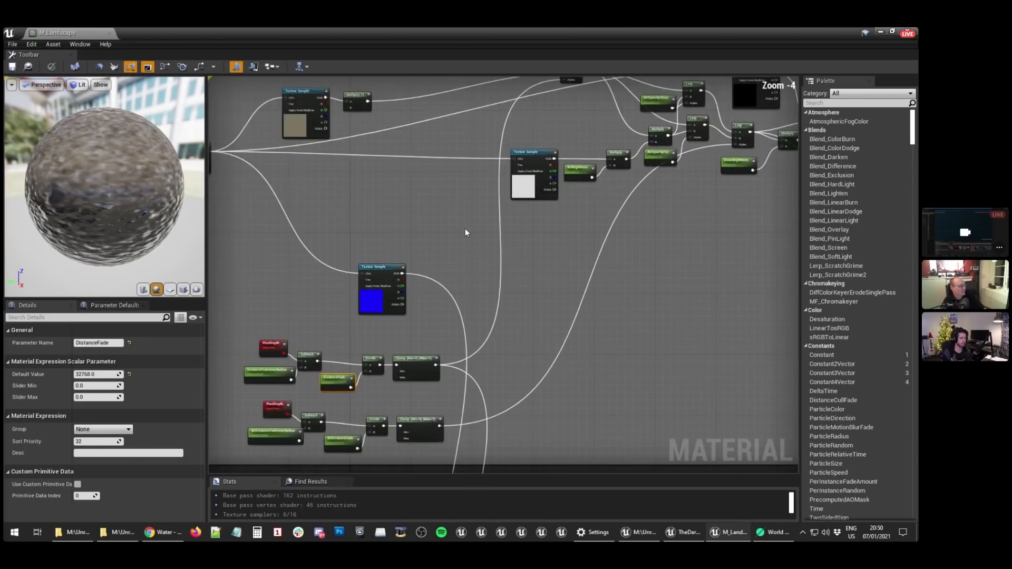
left_click(542, 225)
scroll(542, 225, "up", 2)
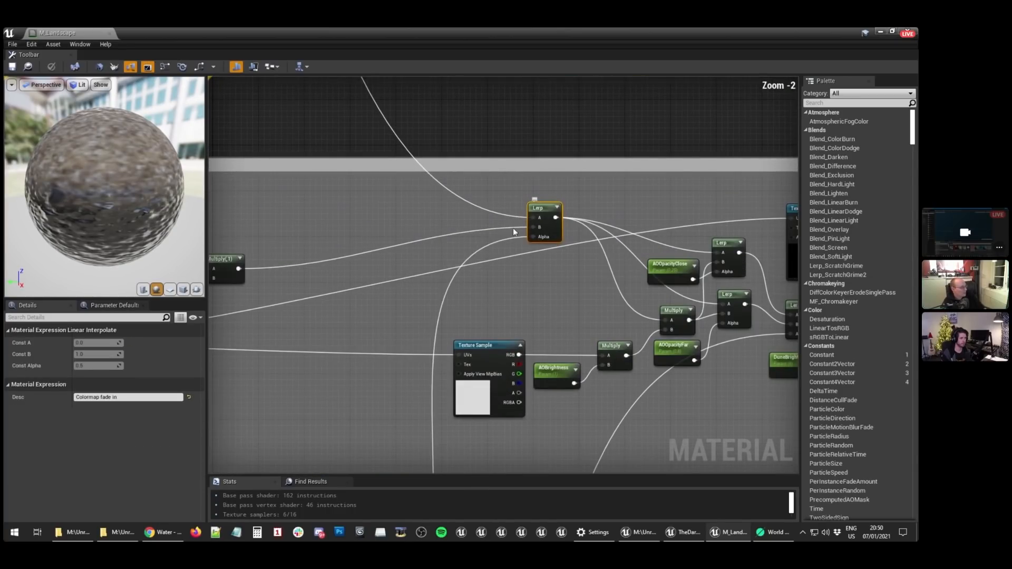
right_click_drag(543, 225, 701, 516)
right_click_drag(438, 482, 409, 228)
right_click_drag(413, 290, 533, 200)
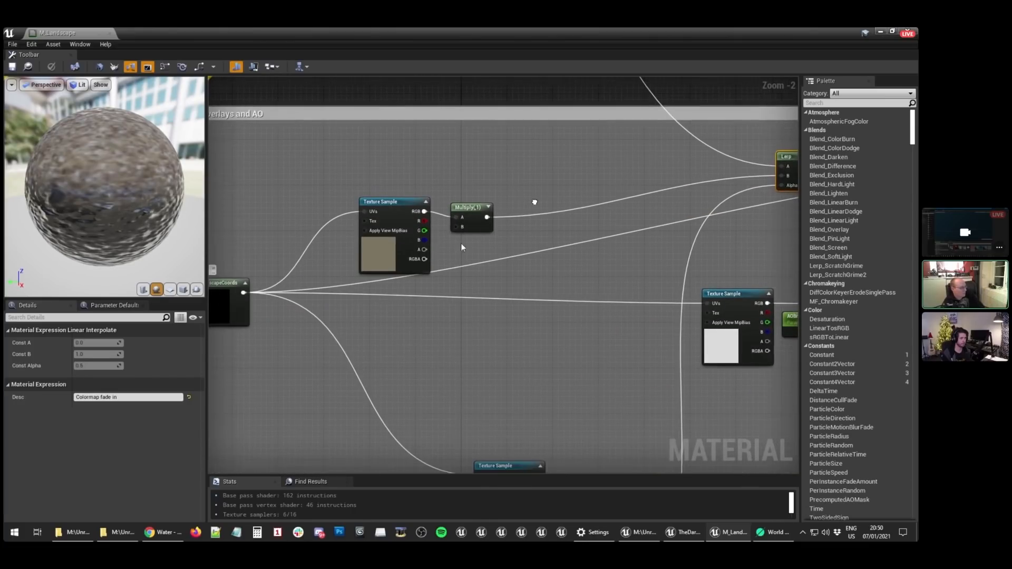
- Open the colormap texture from its Texture Sample node, view the whole map and return to the M_Landscape graph
left_click(389, 249)
right_click_drag(519, 308, 412, 310)
double_click(87, 442)
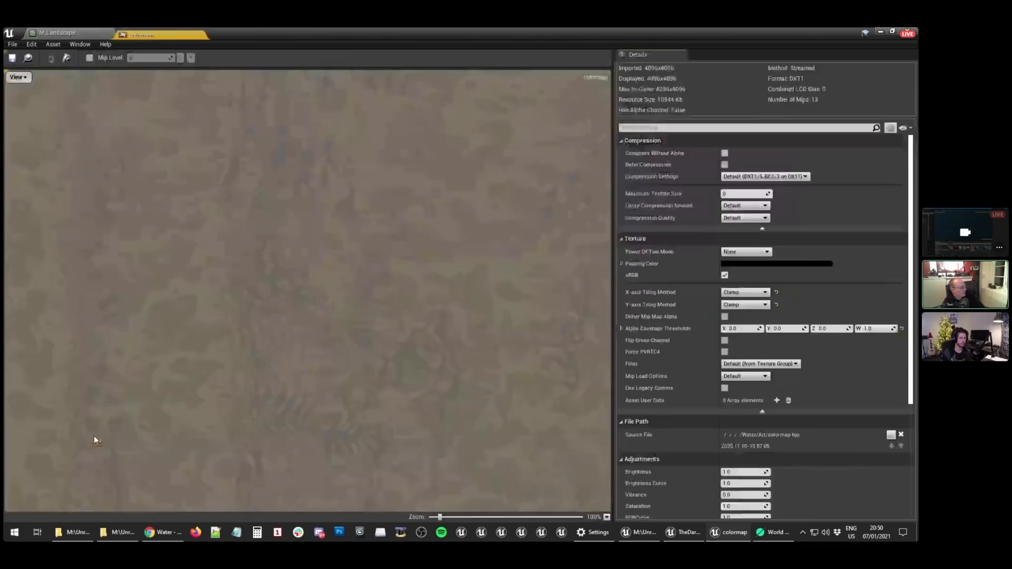
scroll(315, 320, "down", 4)
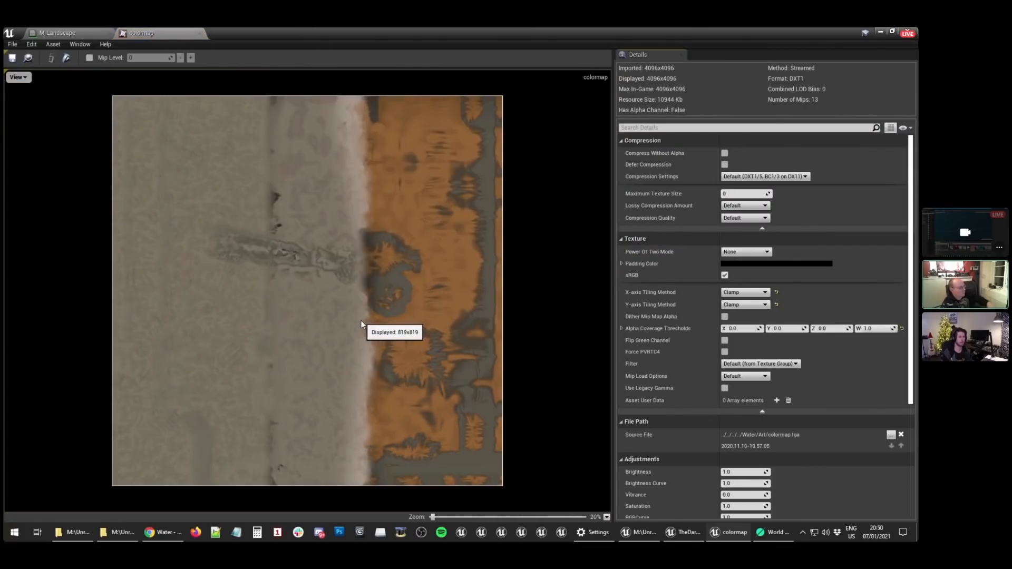
left_click(78, 31)
- Review the aomap Texture Sample and its AO blend nodes, and close the colormap and M_Landscape editors
left_click(632, 331)
right_click_drag(732, 399, 496, 388)
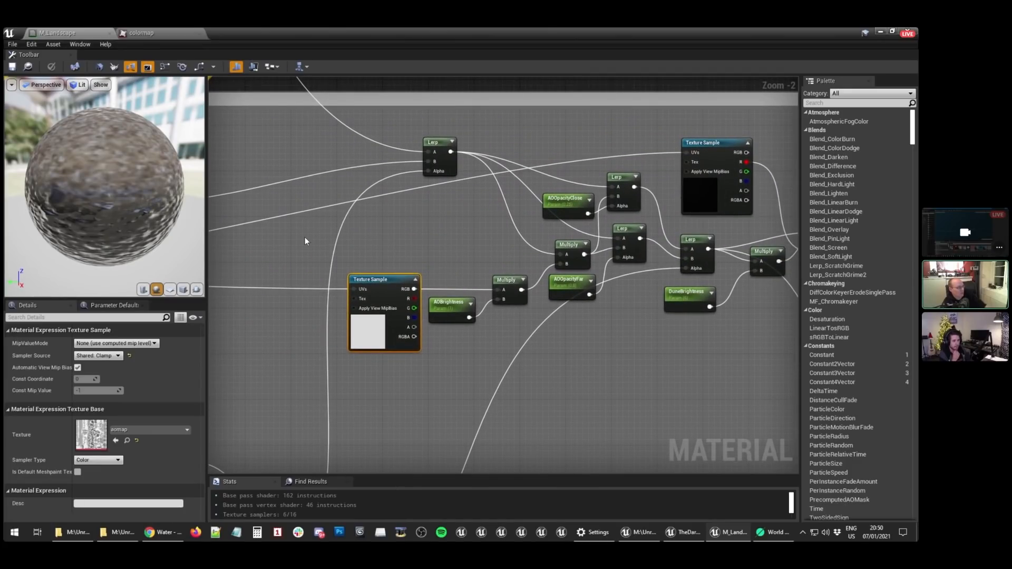
middle_click(160, 29)
middle_click(83, 29)
- Deselect the landscape and examine the shading of the dunes around the house in the level viewport
right_click_drag(479, 195, 454, 244)
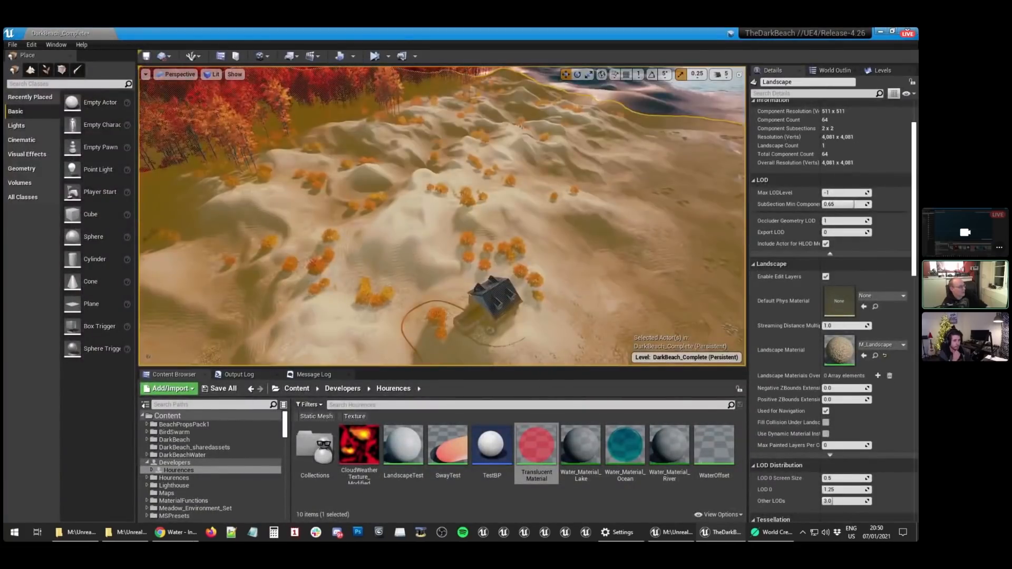
key("Escape")
right_click_drag(479, 195, 567, 240)
key("s")
right_click_drag(513, 183, 495, 195)
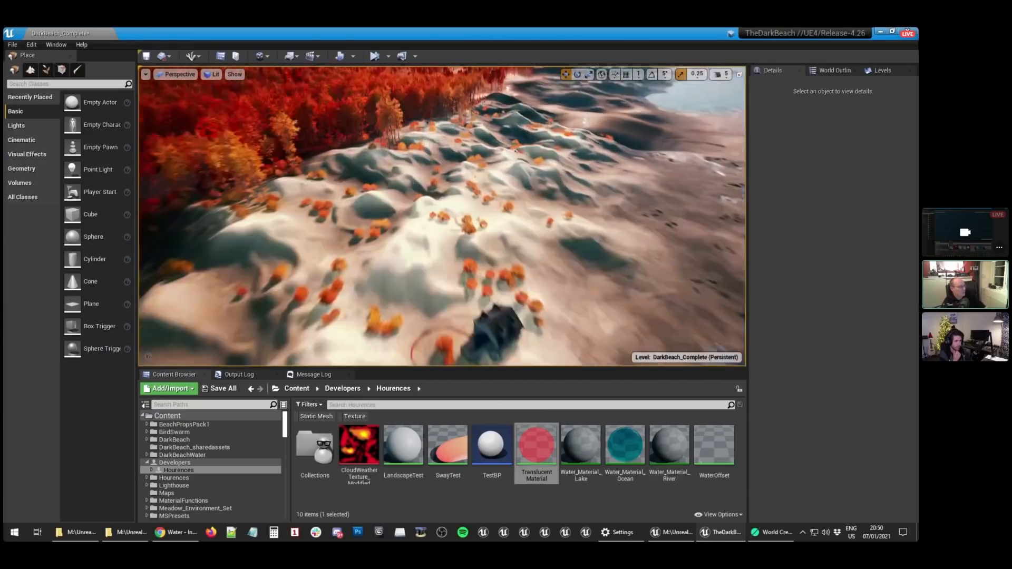
- Examine the wider beach landscape and check the World slide before returning to the level editor
right_click_drag(476, 245, 476, 216)
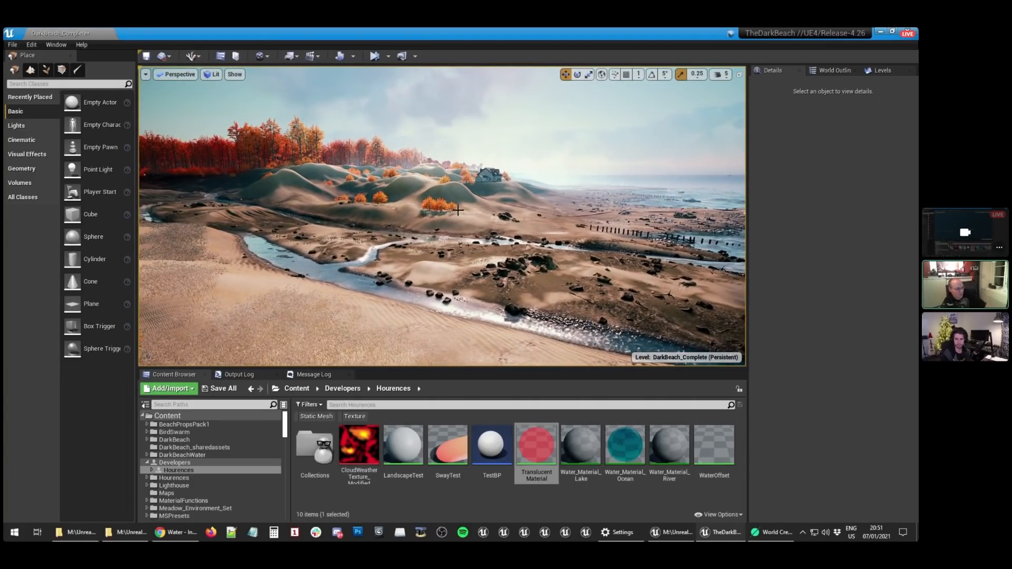
left_click(182, 534)
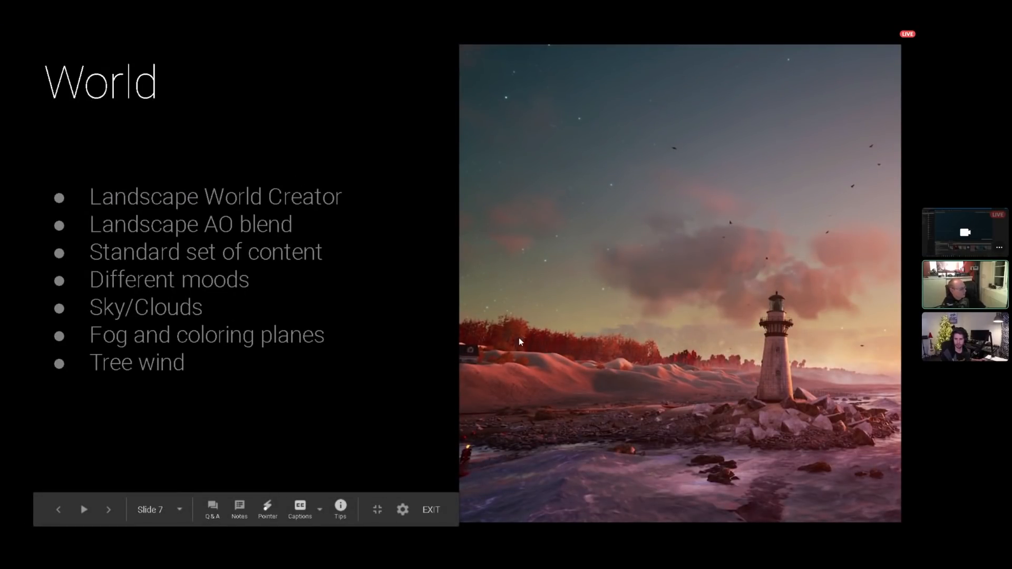
key("alt+Tab")
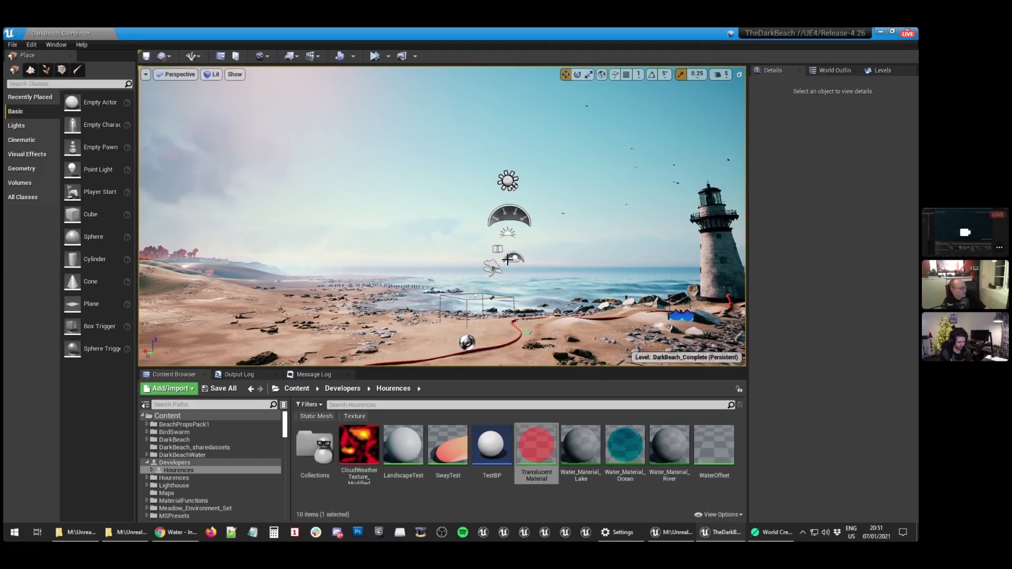
- Rotate the directional light about 27 degrees to bring the sun down to sunset, and swing the sun sideways toward the lighthouse
left_click(509, 180)
key("e")
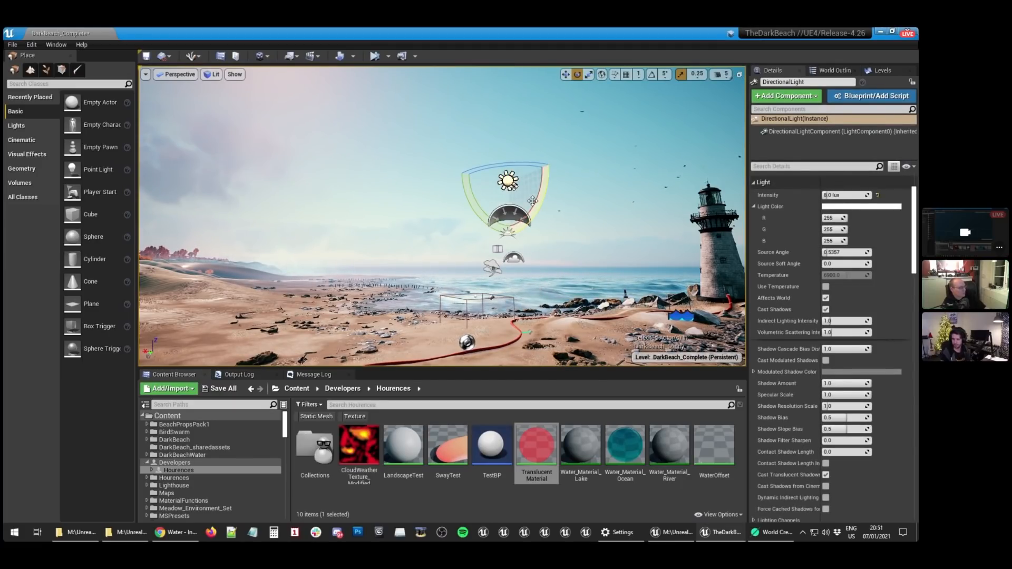
left_click_drag(532, 201, 536, 232)
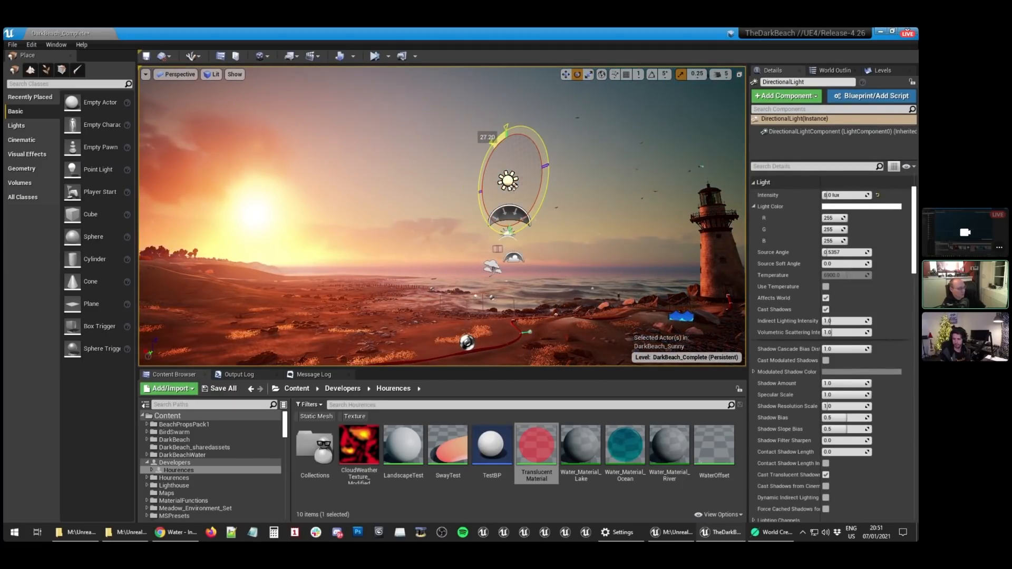
right_click_drag(625, 241, 576, 254)
key("s")
key("g")
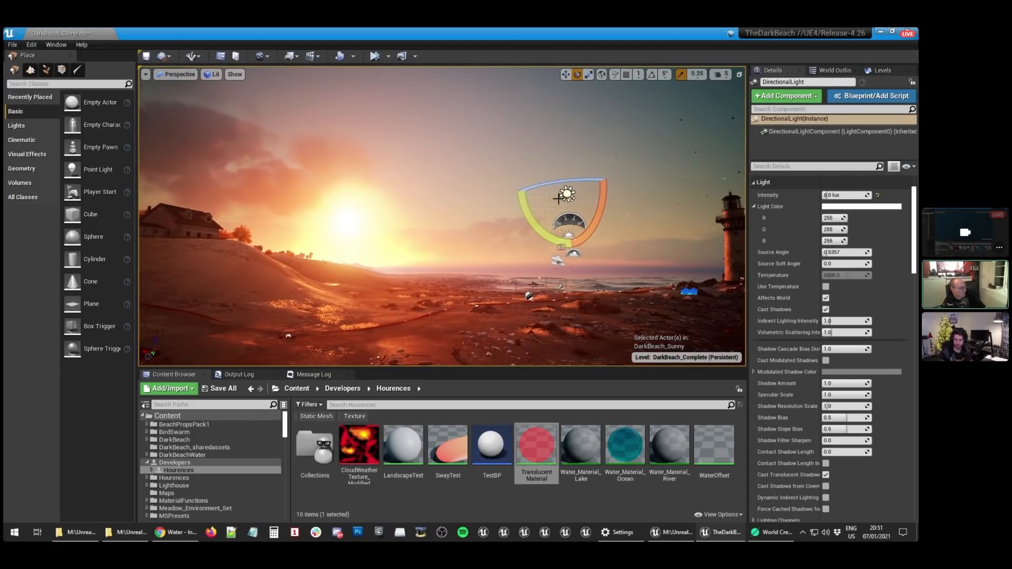
left_click_drag(559, 197, 468, 221)
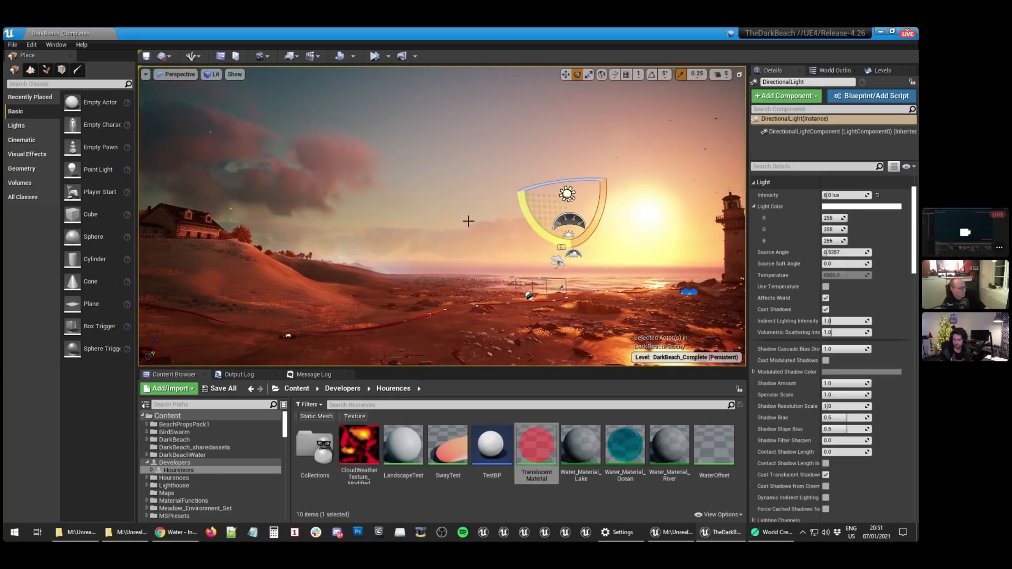
- Turn the directional light further around and lower the sun about 2 degrees more beside the lighthouse
right_click_drag(468, 221, 521, 221)
left_click_drag(415, 185, 337, 177)
right_click_drag(337, 177, 400, 174)
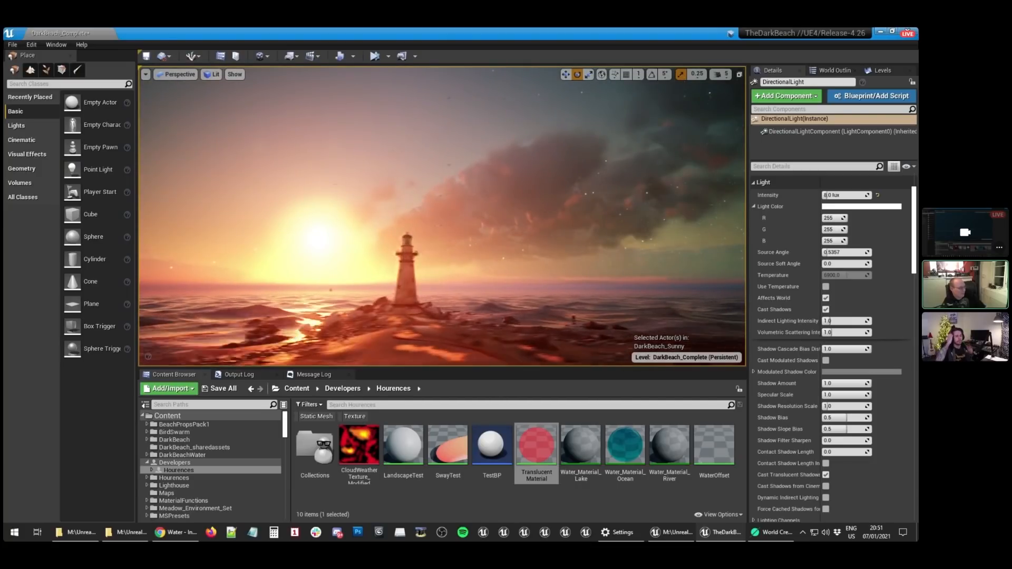
right_click_drag(315, 187, 295, 187)
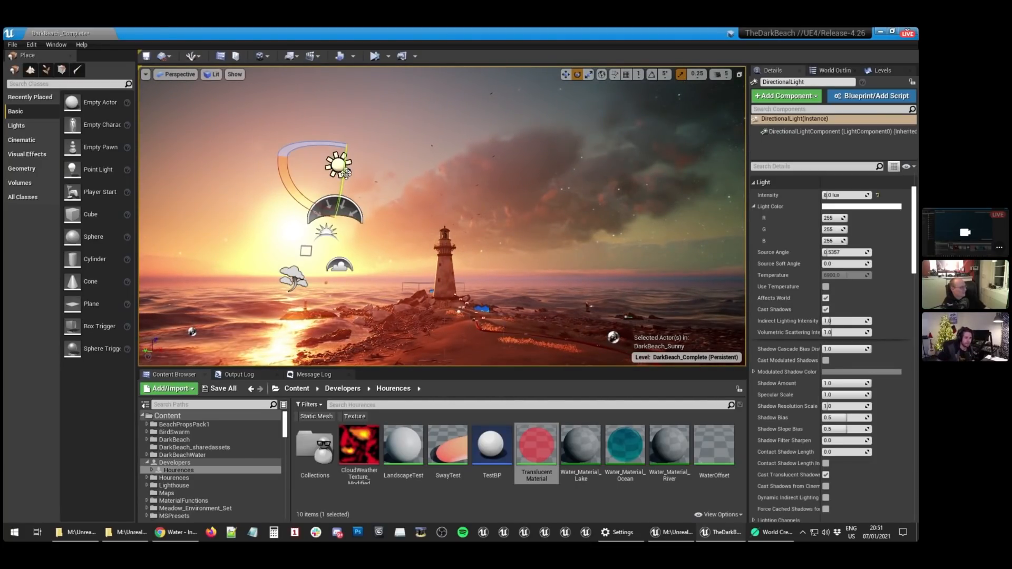
left_click_drag(346, 181, 347, 172)
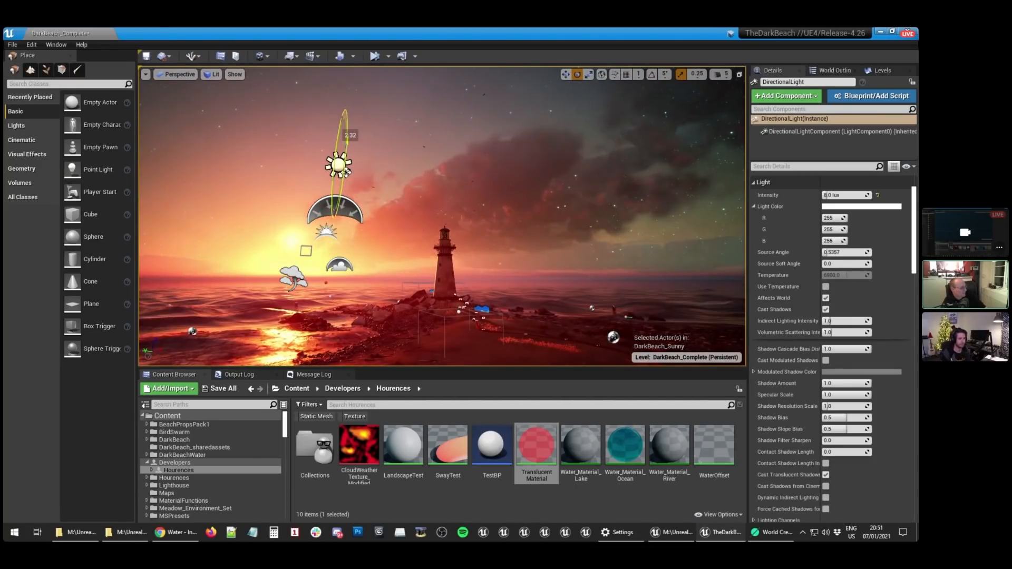
mouse_move(467, 188)
right_mouse_down()
mouse_move(483, 189)
mouse_move(453, 189)
mouse_move(474, 192)
right_mouse_up()
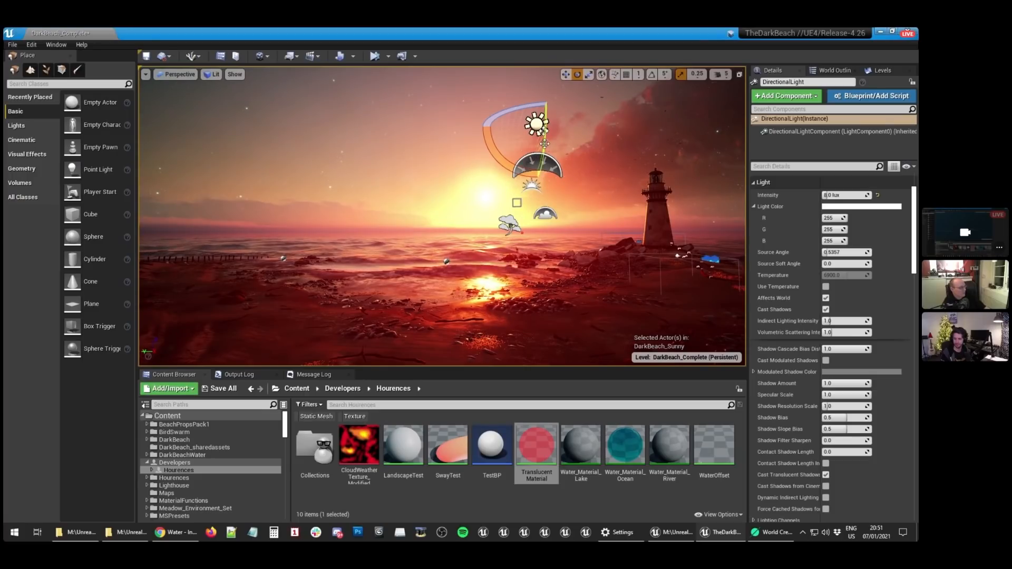
- Rotate the directional light back until the beach is in bright daylight
left_click_drag(544, 143, 532, 127)
right_click_drag(516, 159, 506, 150)
left_click_drag(518, 182, 431, 216)
right_click_drag(431, 217, 339, 250)
- Hide the DarkBeach_Sunny level and show DarkBeach_Morning instead
left_click(880, 69)
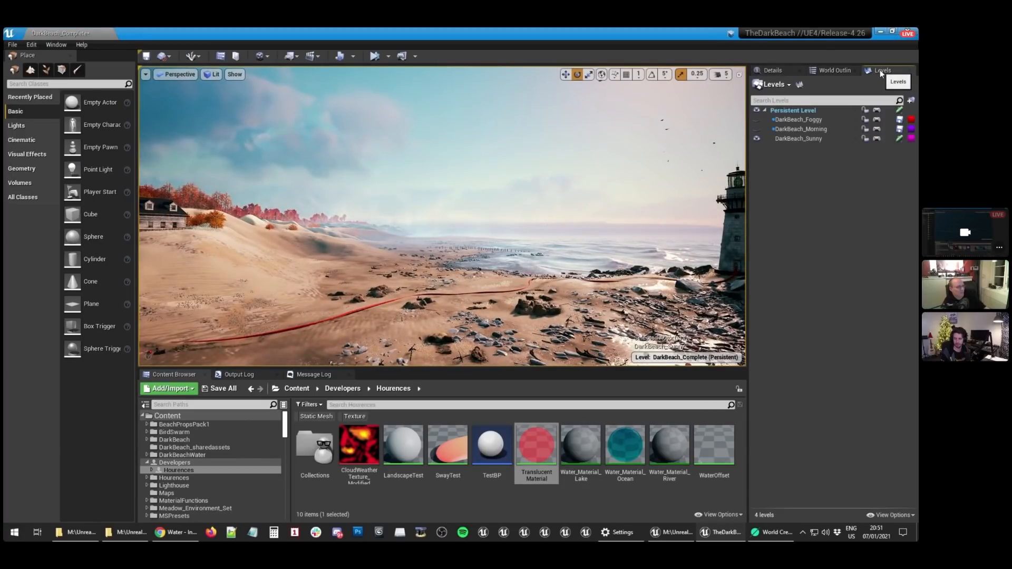
left_click(756, 138)
left_click(756, 129)
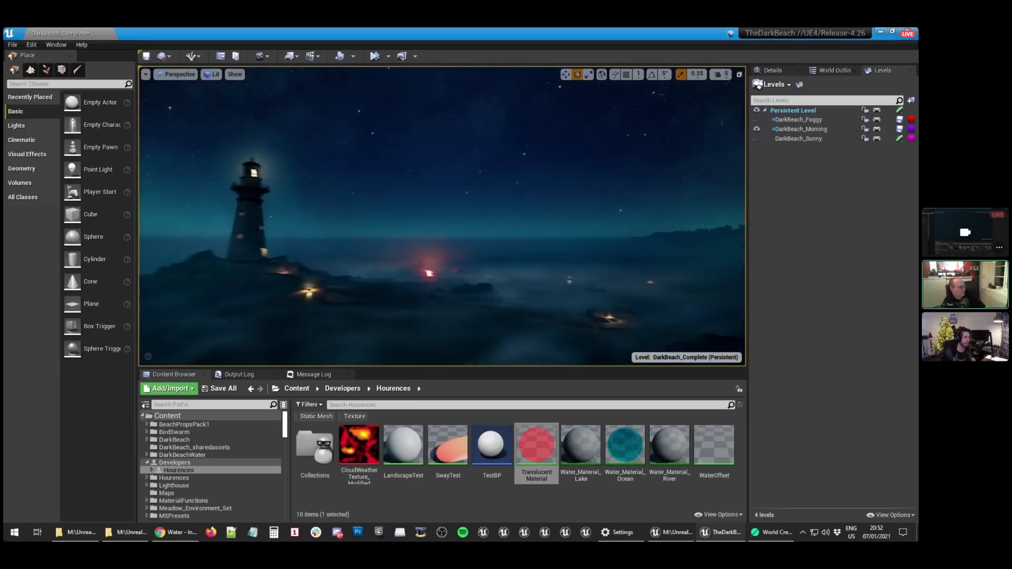
- Switch the visible mood level from DarkBeach_Morning to DarkBeach_Foggy and look around the lighthouse and shore
left_click(758, 129)
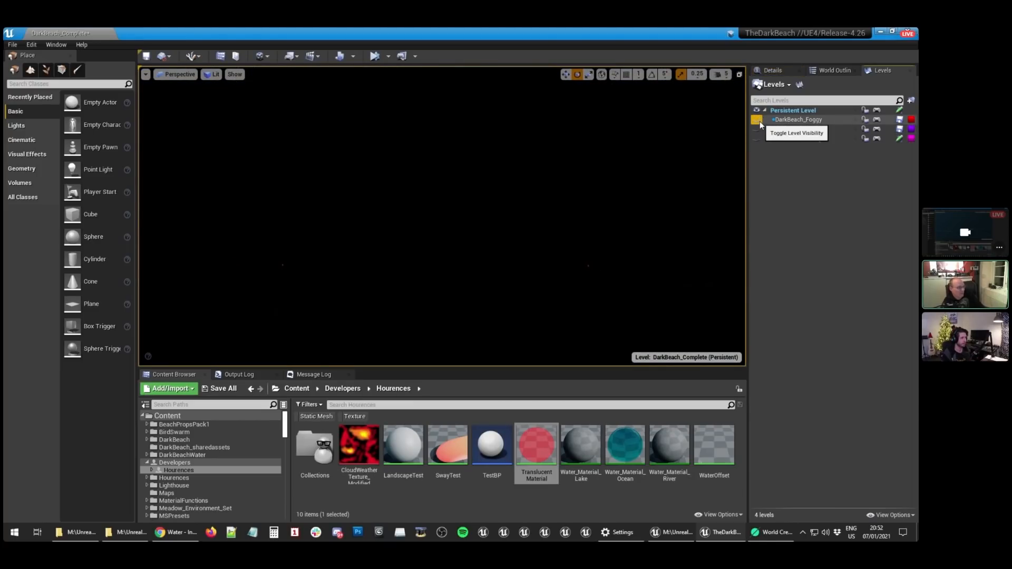
left_click(759, 120)
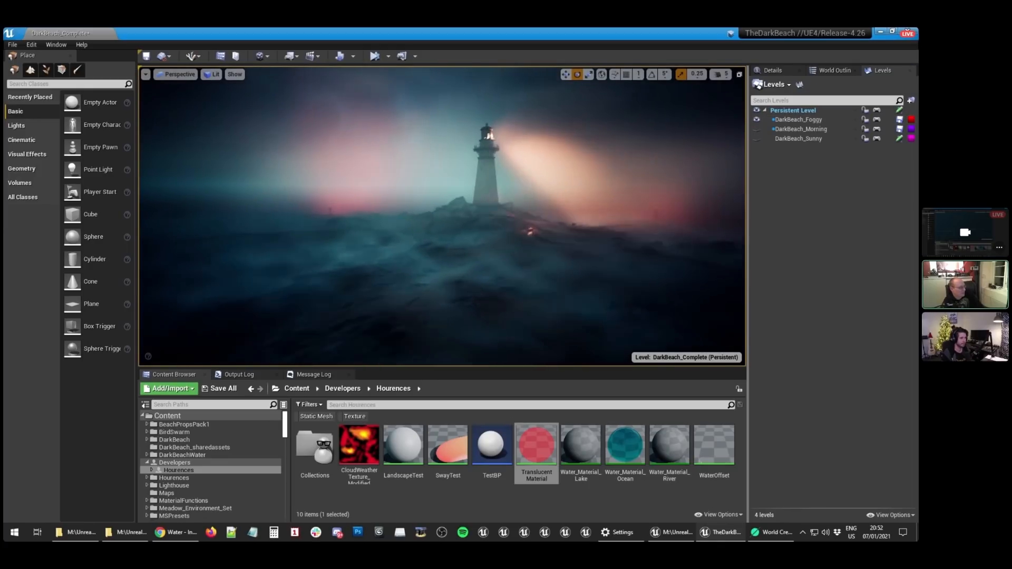
key("w")
right_click_drag(441, 216, 390, 183)
key("a")
key("s")
key("w")
mouse_move(649, 167)
right_mouse_down()
mouse_move(594, 166)
mouse_move(637, 164)
right_mouse_up()
- Show the DarkBeach_Sunny level, hide DarkBeach_Foggy and view the house on the dunes
left_click(756, 140)
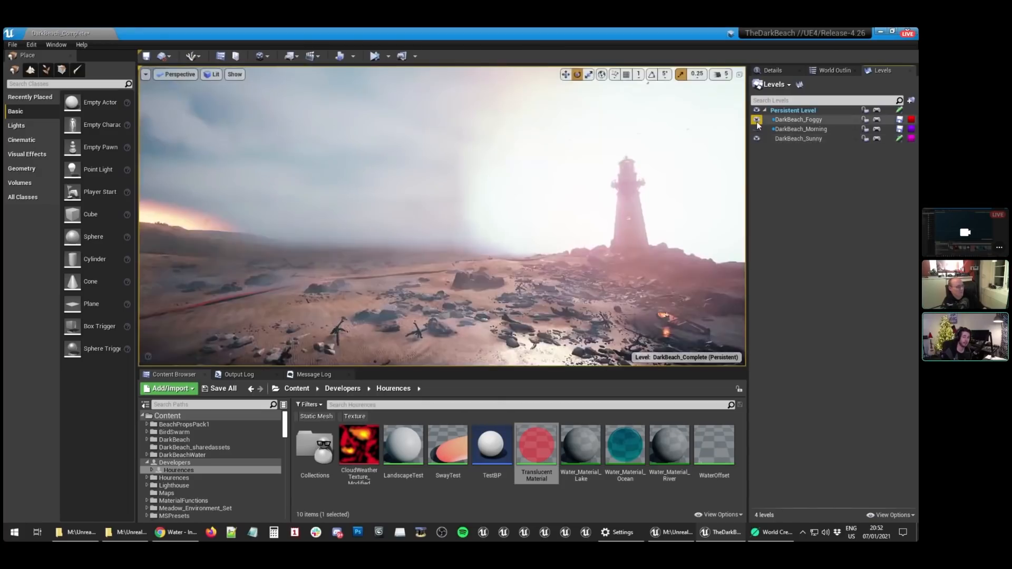
left_click(756, 120)
mouse_move(572, 204)
right_mouse_down()
mouse_move(618, 203)
mouse_move(556, 205)
mouse_move(566, 214)
right_mouse_up()
key("s")
right_click_drag(699, 180, 490, 180)
- Review the streaming method and Lighting Scenario options of the DarkBeach_Sunny level without changing them
right_click(805, 137)
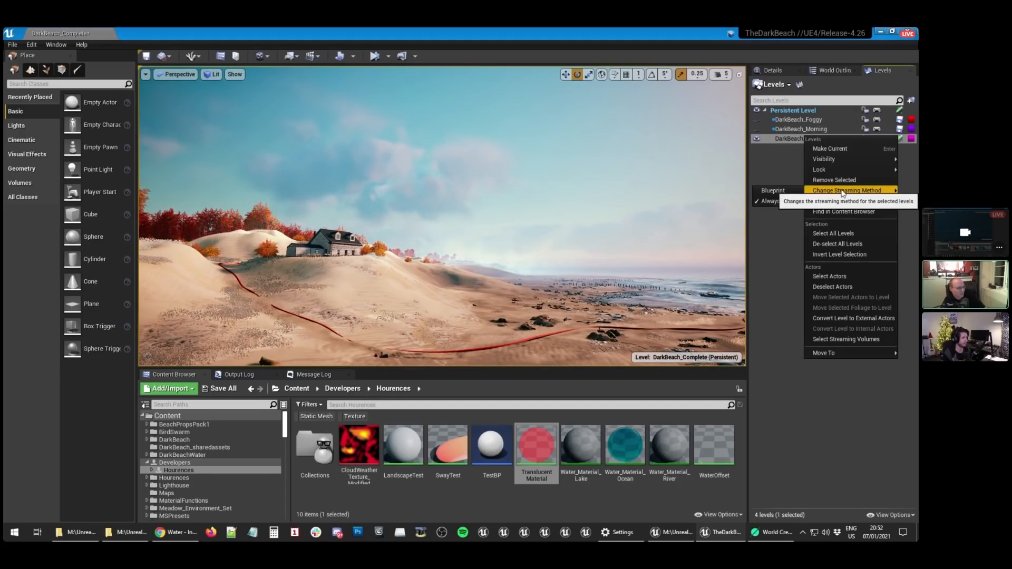
mouse_move(838, 202)
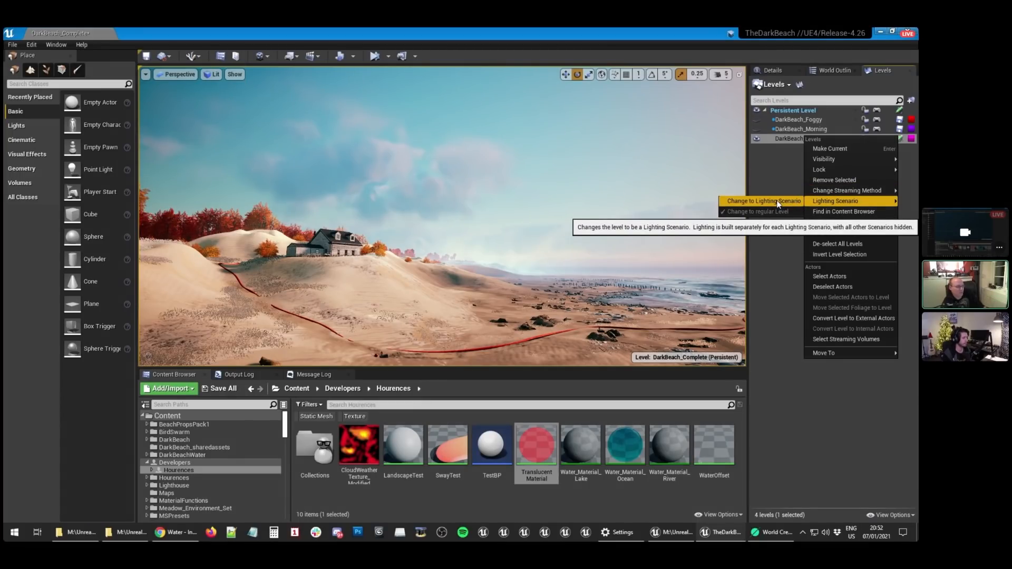
left_click(773, 259)
- View the sunny beach around the lighthouse, check the World slide and return to the level editor
right_click_drag(633, 247, 738, 248)
right_click_drag(568, 221, 674, 220)
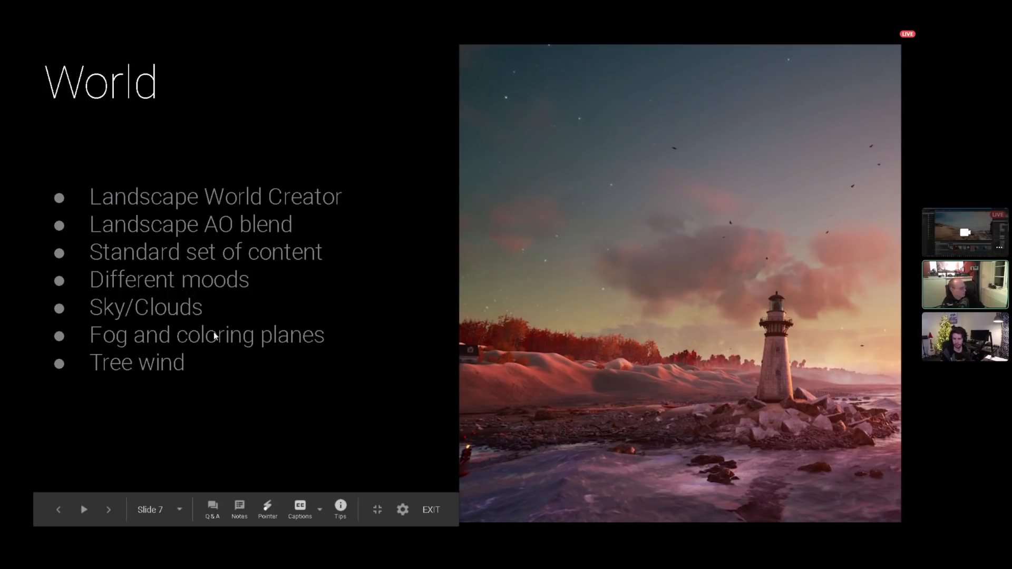
key("alt+Tab")
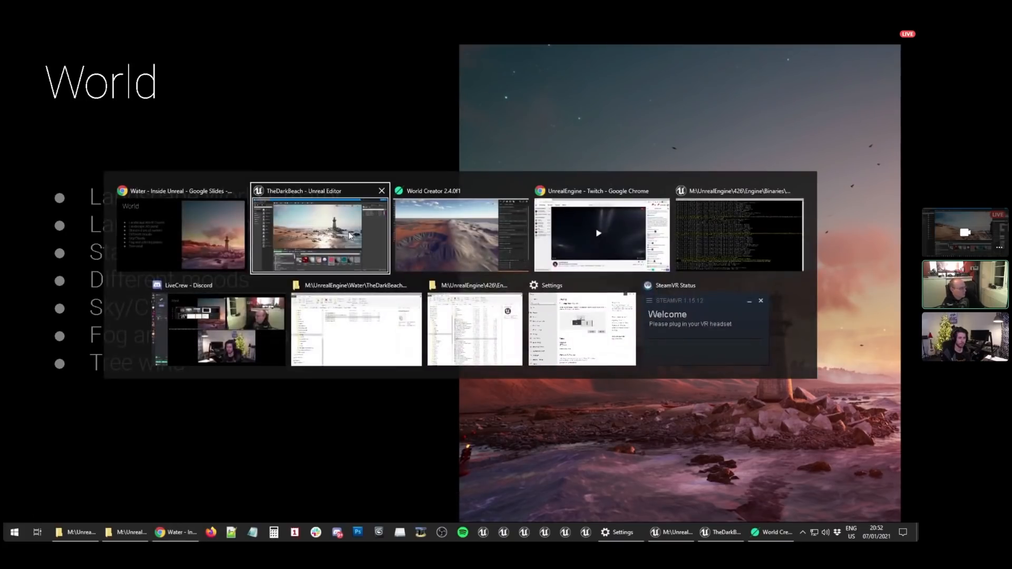
left_click(324, 242)
- Examine the sky, clouds, dunes and forest of the sunny level from over the sea and toward the house
right_click_drag(324, 242, 203, 229)
key("s")
right_click_drag(454, 184, 513, 191)
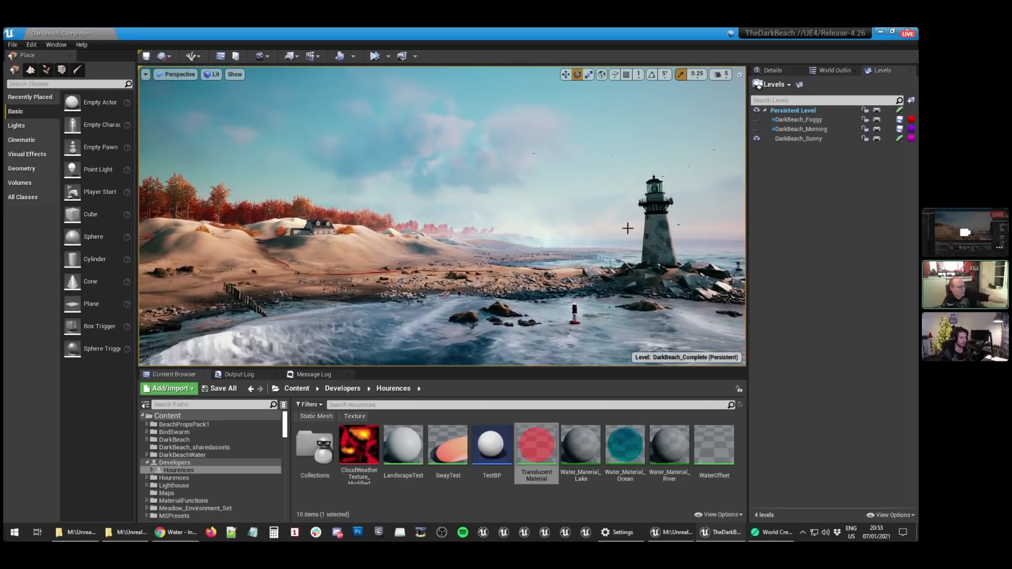
right_click_drag(619, 228, 617, 231)
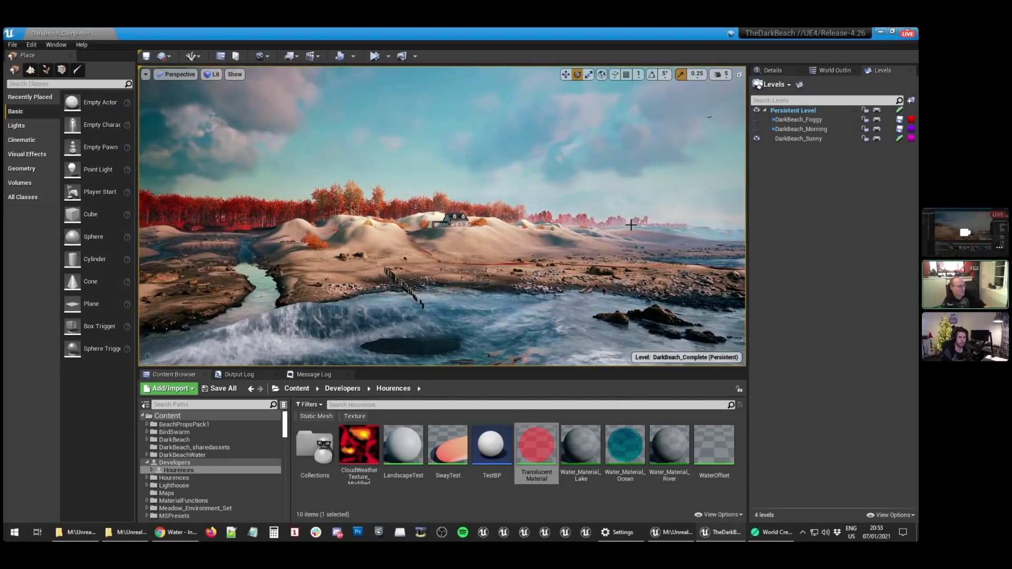
right_click_drag(599, 226, 614, 256)
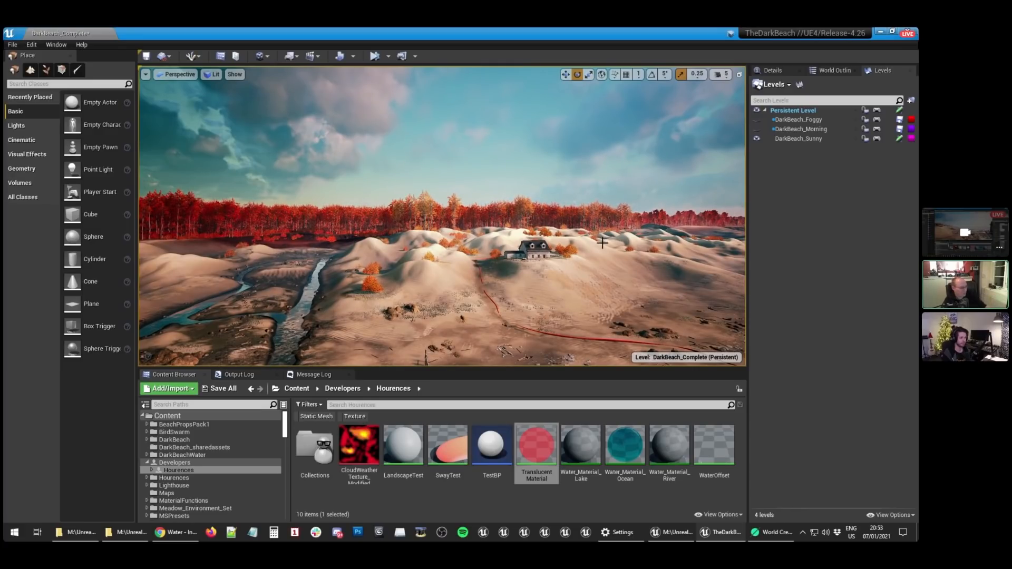
right_click_drag(601, 242, 611, 246)
- Select the coloring plane in front of the forest, view its extent from the sea and deselect it
left_click(522, 207)
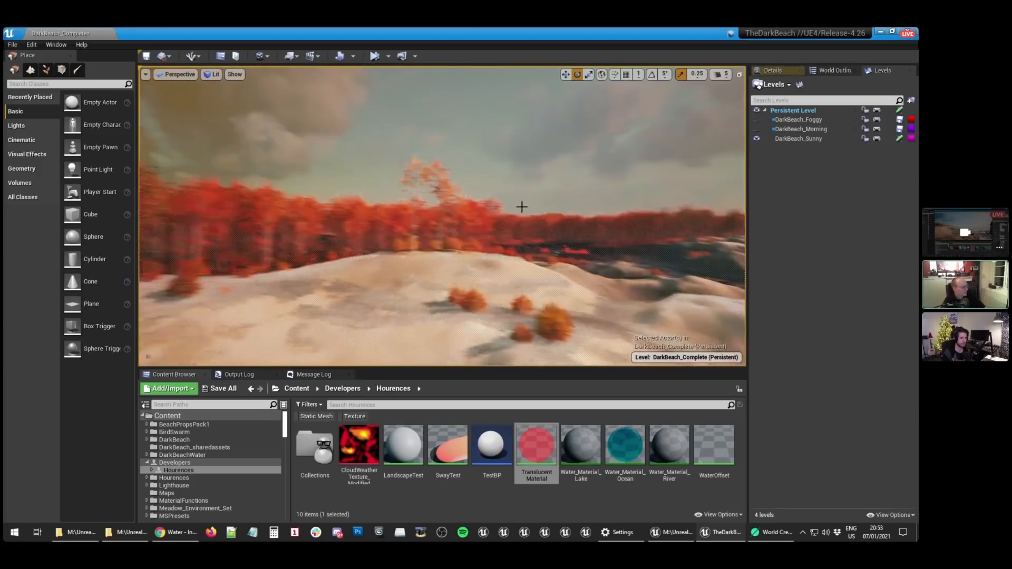
right_click_drag(522, 207, 524, 207)
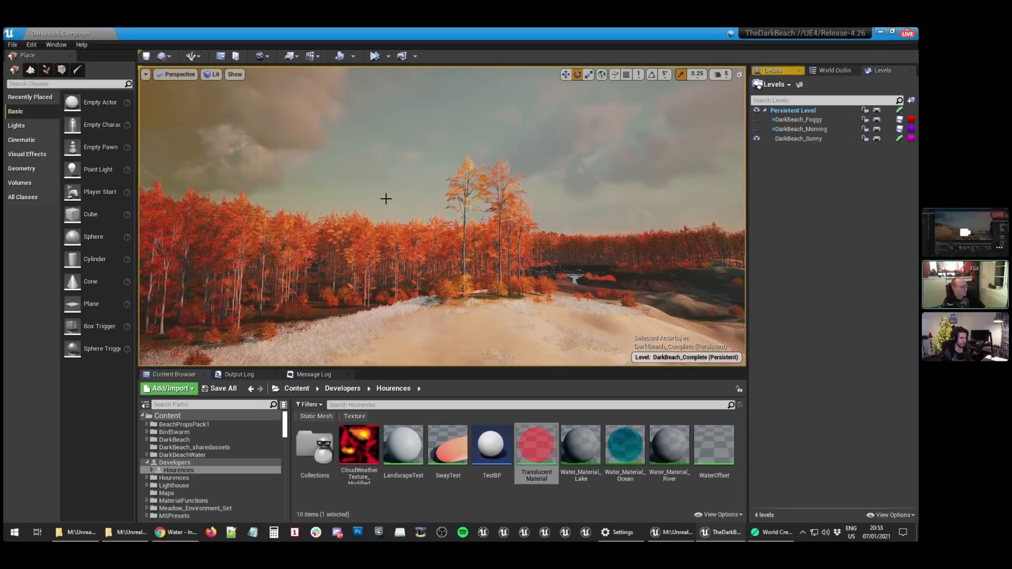
right_click_drag(391, 188, 551, 197)
key("g")
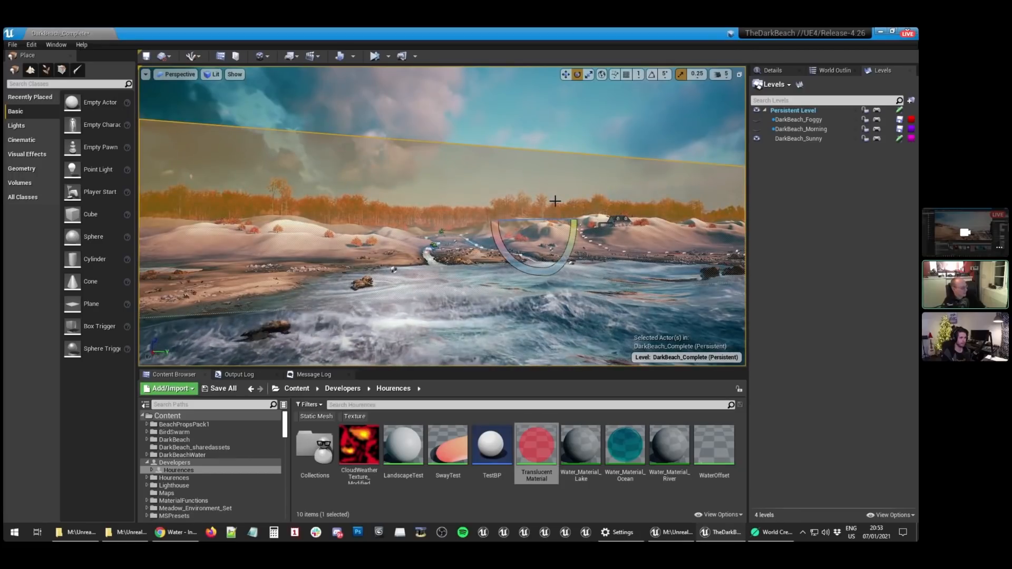
key("Escape")
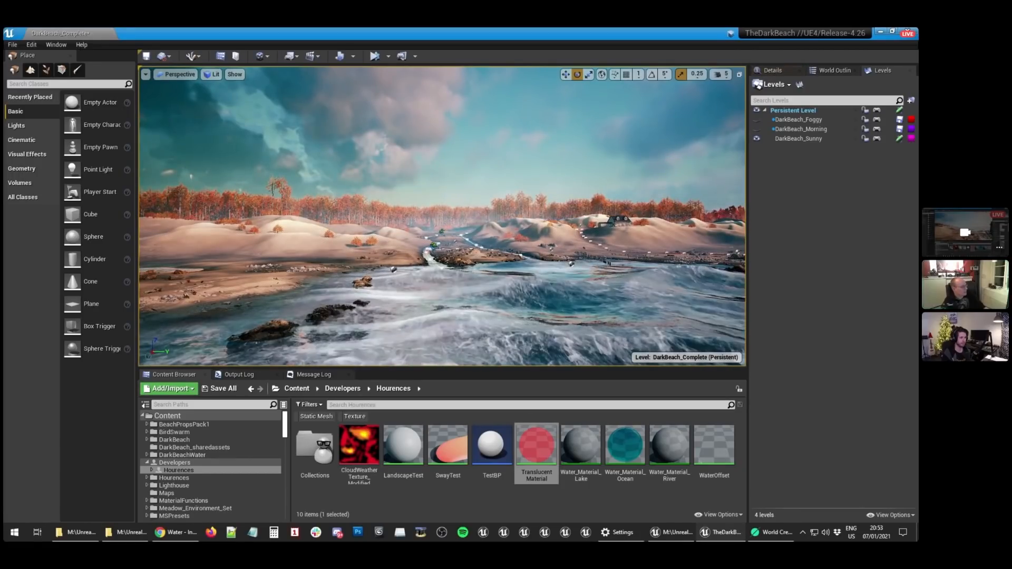
- Undo the last Unhide All and examine the forest's coloring up close and along the coast
right_click_drag(554, 200, 554, 200)
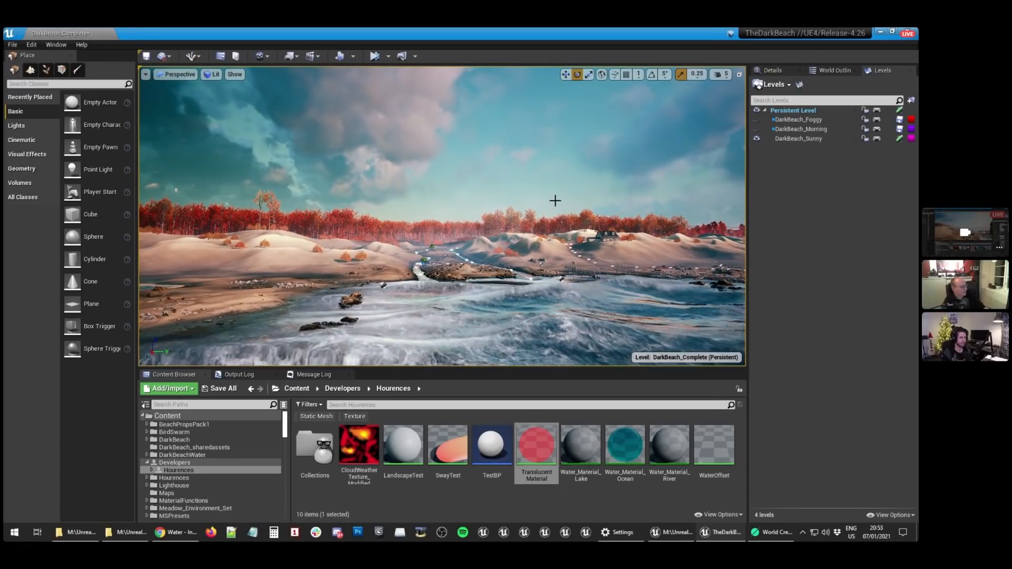
key("ctrl+z")
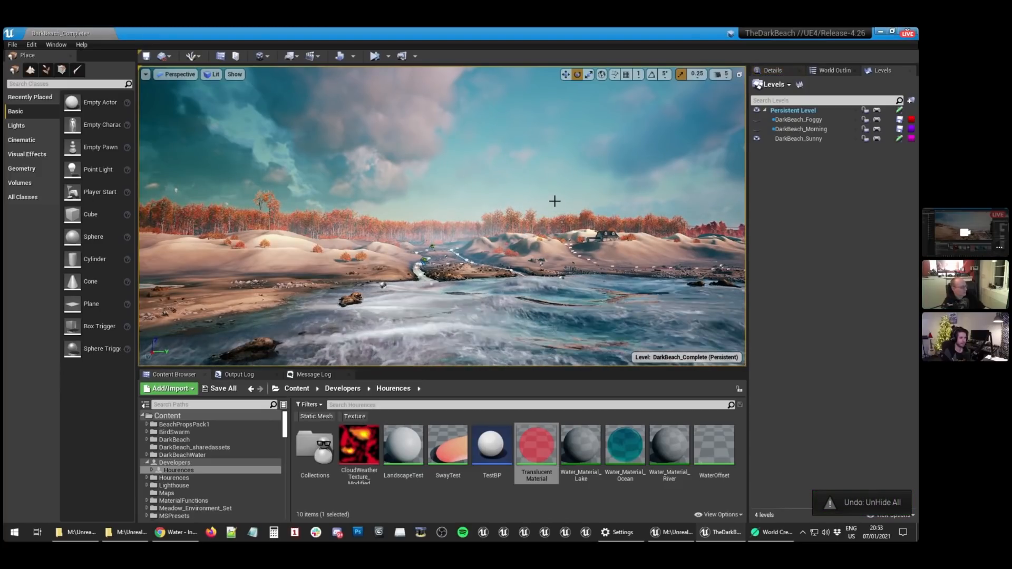
key("w")
right_click_drag(555, 201, 556, 200)
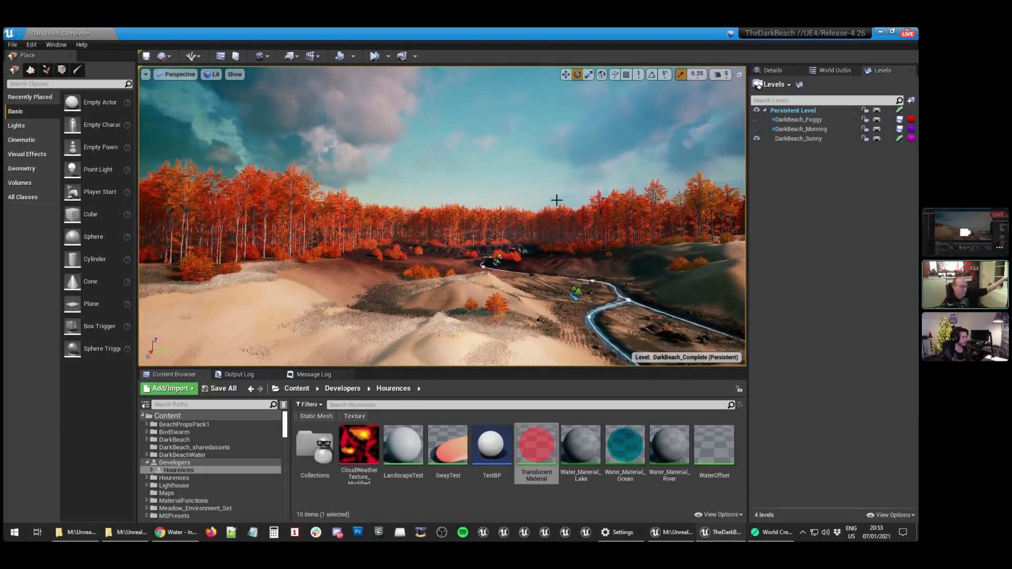
right_click_drag(569, 208, 568, 209)
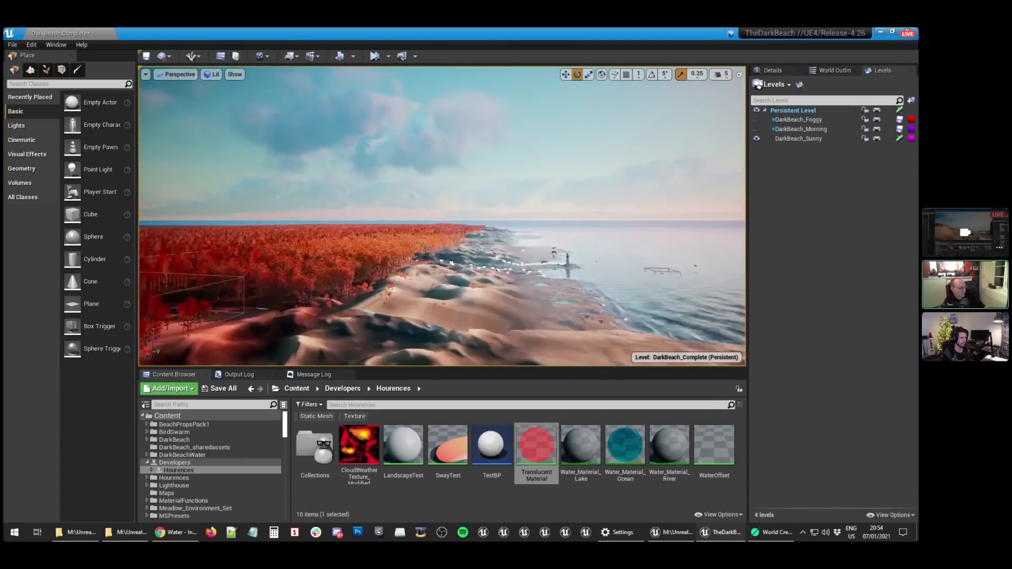
right_click_drag(568, 208, 569, 208)
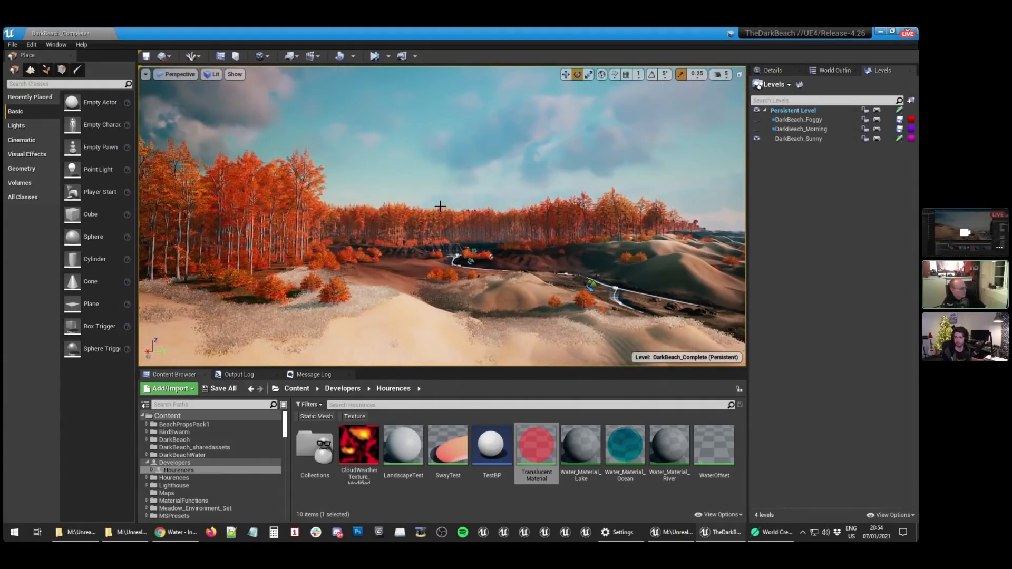
- Select the coloring plane by the forest and open its material from the plane's details
right_click_drag(455, 196, 481, 361)
left_click(455, 196)
left_click(772, 70)
double_click(838, 267)
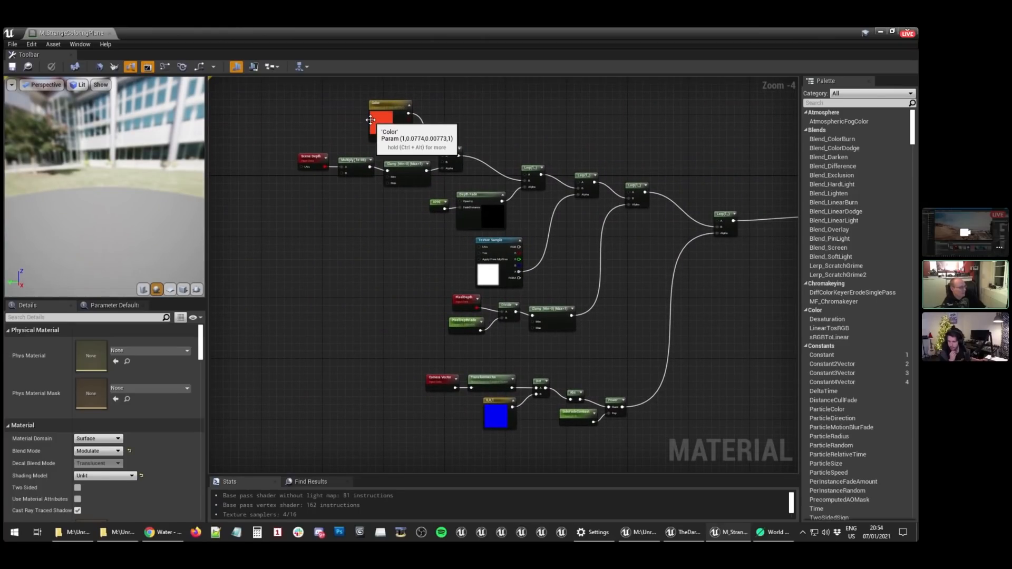
- Inspect the coloring plane material's Color, Scene Depth, Depth Fade, PixelDepth, PixelDepthFade and Texture Sample nodes
left_click(370, 120)
scroll(314, 158, "up", 4)
left_click(311, 158)
right_click_drag(392, 189, 320, 201)
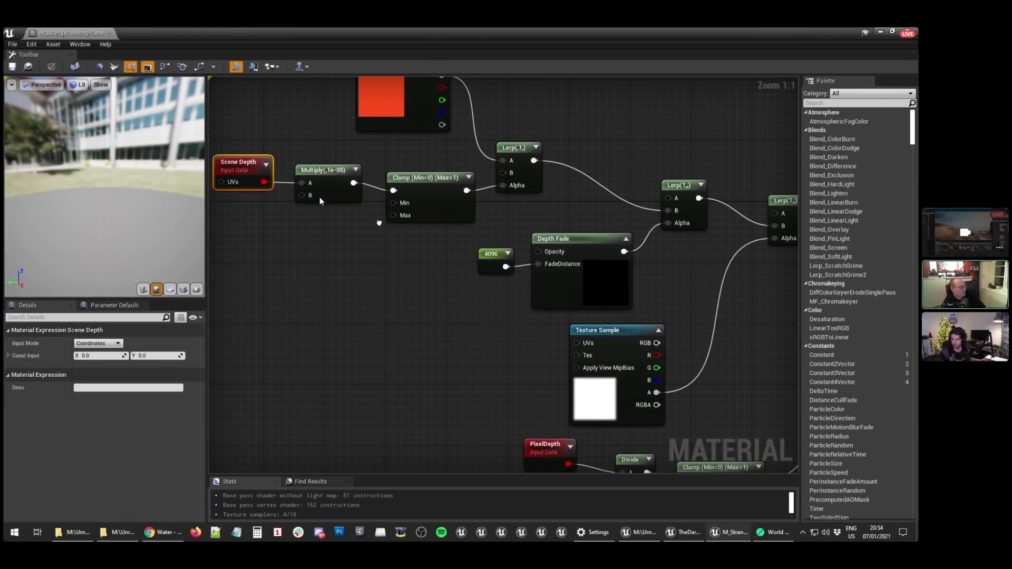
left_click(556, 305)
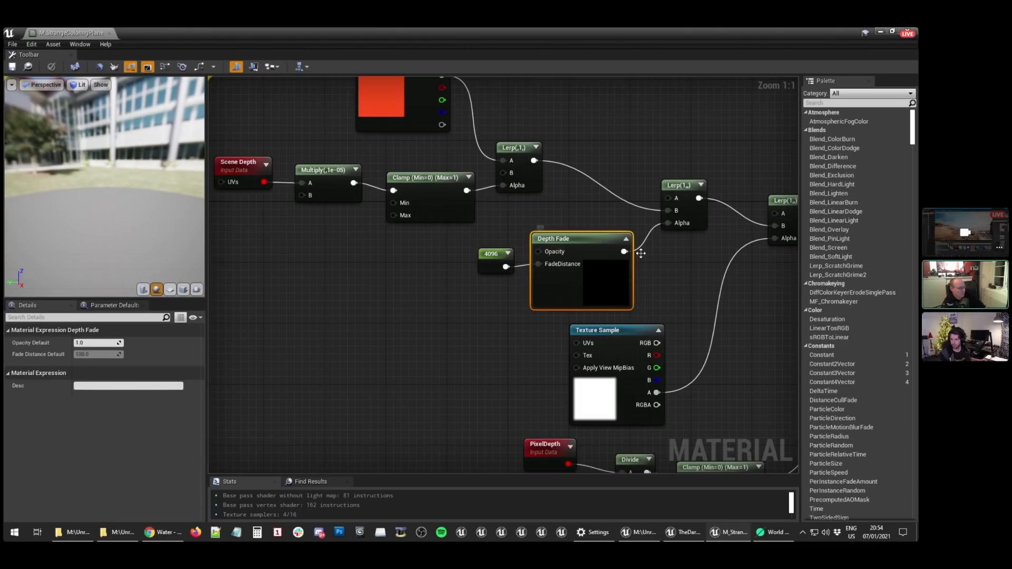
right_click_drag(666, 289, 515, 124)
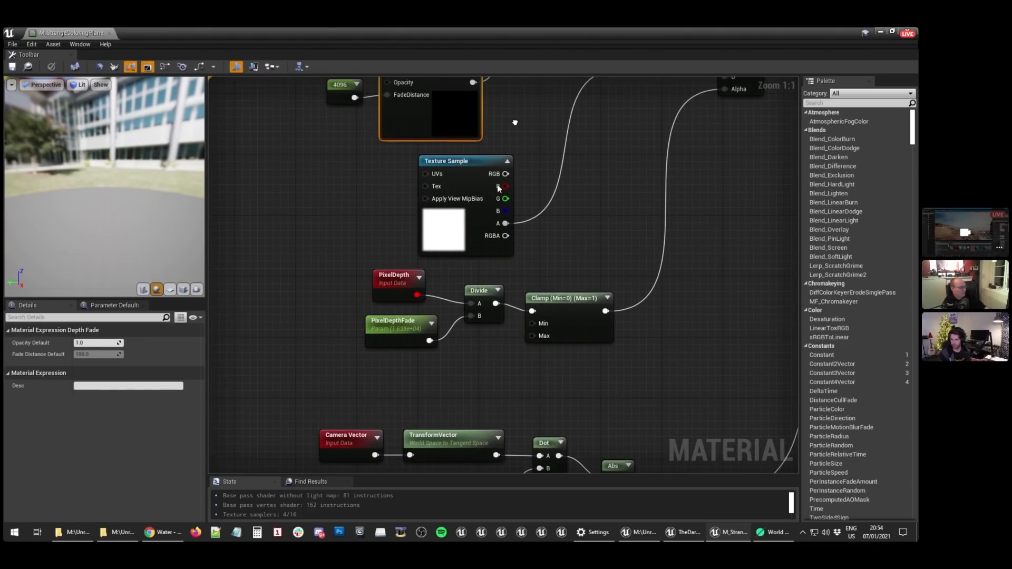
left_click(392, 282)
left_click(402, 334)
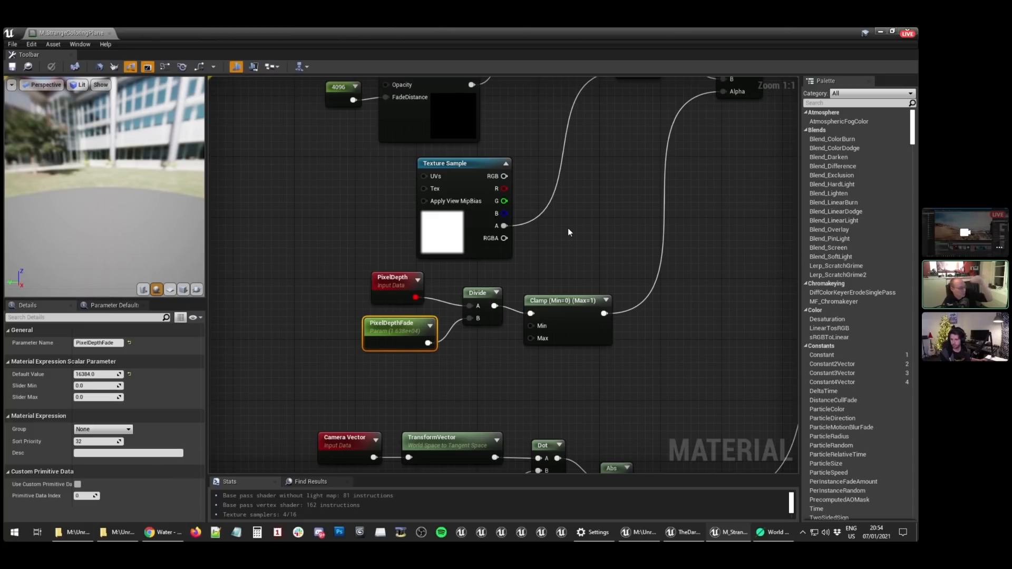
right_click_drag(568, 227, 526, 250)
left_click(399, 268)
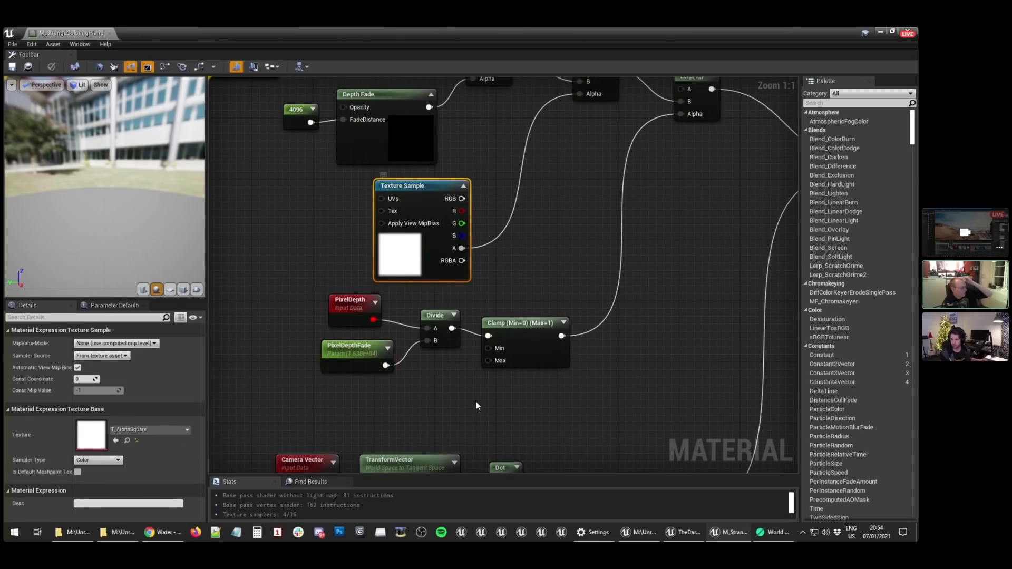
- Select the side-fade nodes from Camera Vector to Power, view the whole graph and close the coloring plane material
right_click_drag(474, 402, 510, 282)
left_click(310, 336)
left_click_drag(264, 283, 657, 414)
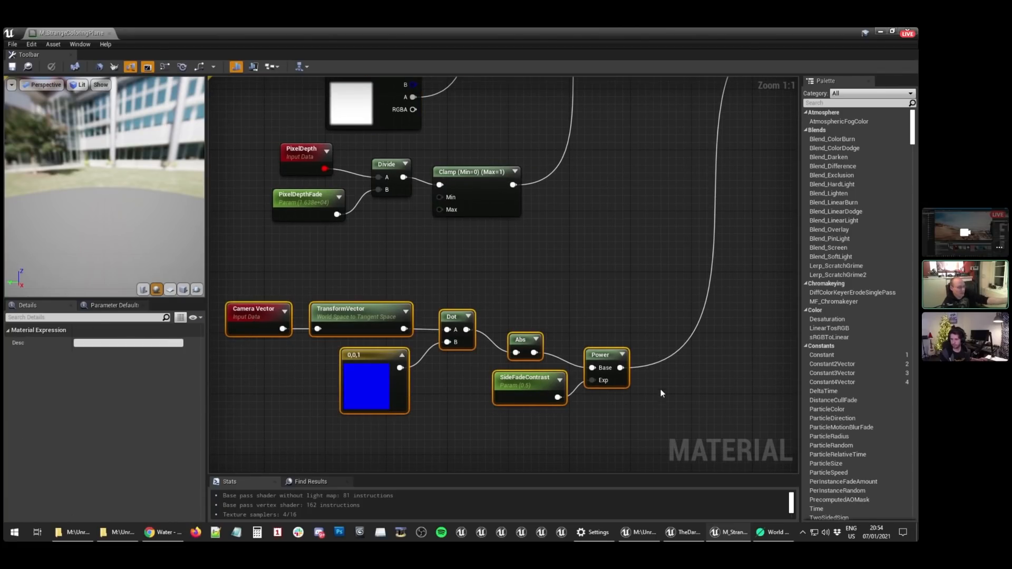
scroll(593, 284, "down", 4)
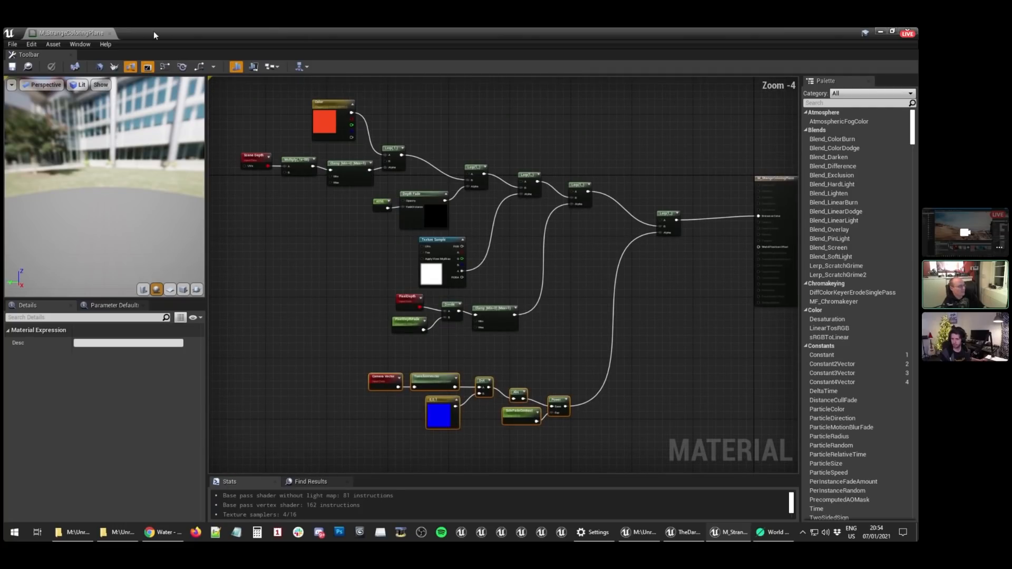
left_click(106, 32)
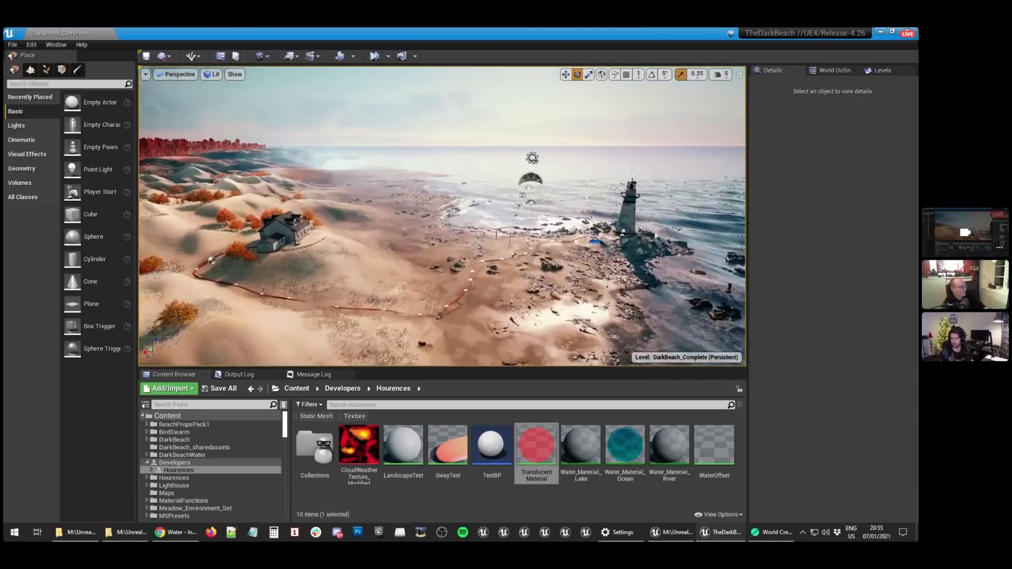
- Hide the DarkBeach_Sunny level and show the DarkBeach_Morning level
left_click(883, 70)
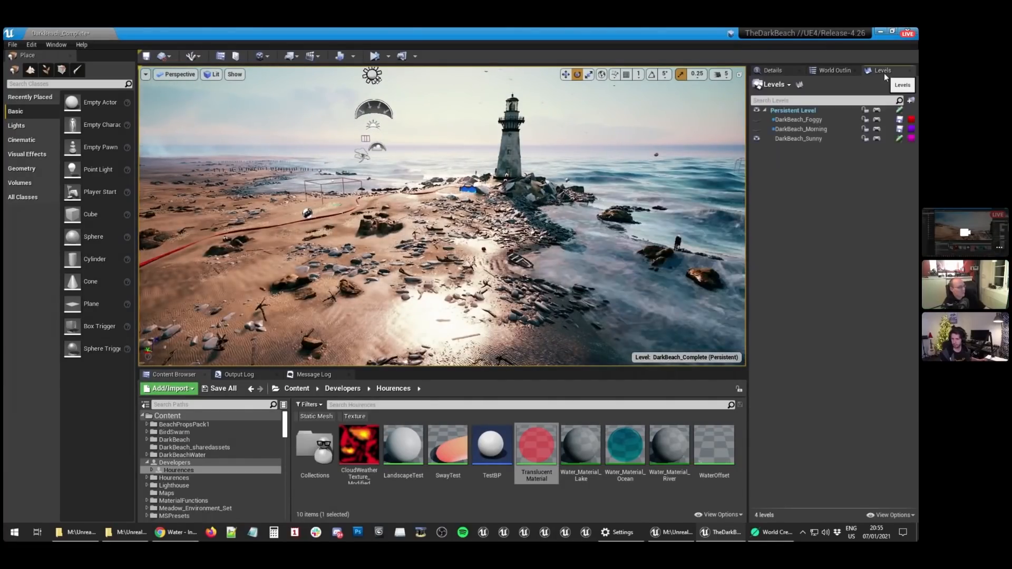
left_click(756, 138)
left_click(757, 129)
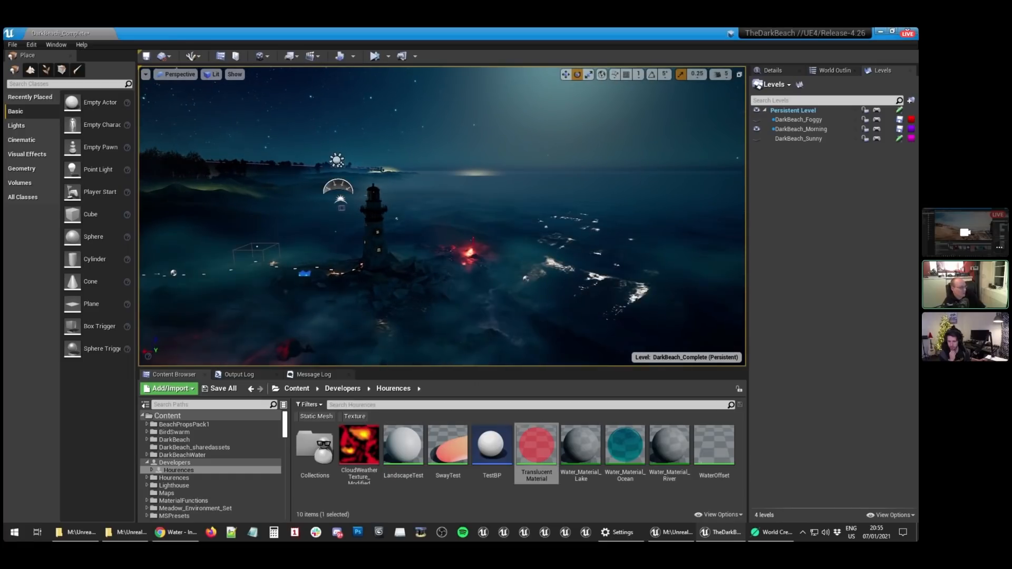
- Select the translucent planes around the lighthouse in turn and view their extent from several angles
right_click_drag(442, 190, 524, 159)
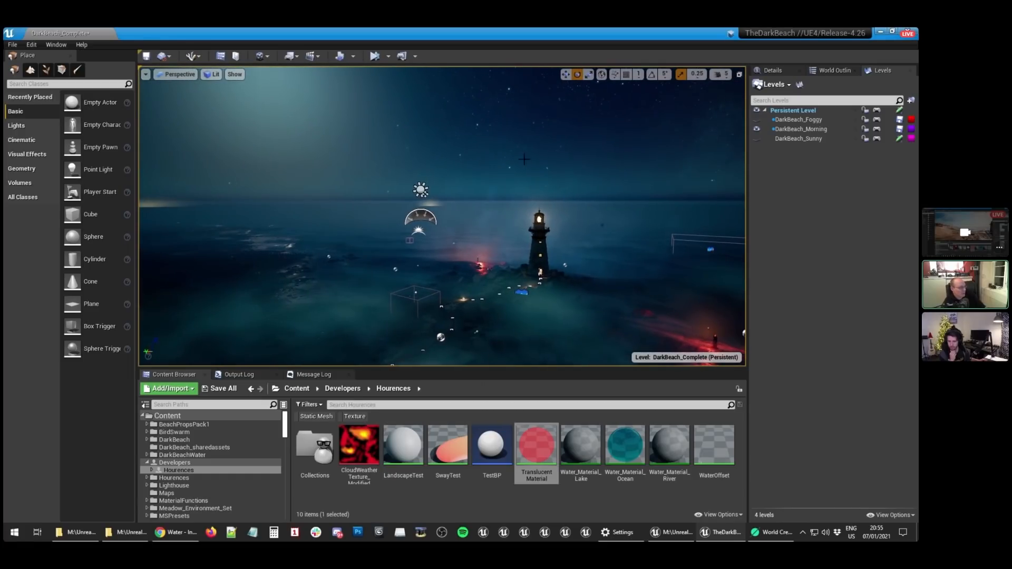
left_click(498, 190)
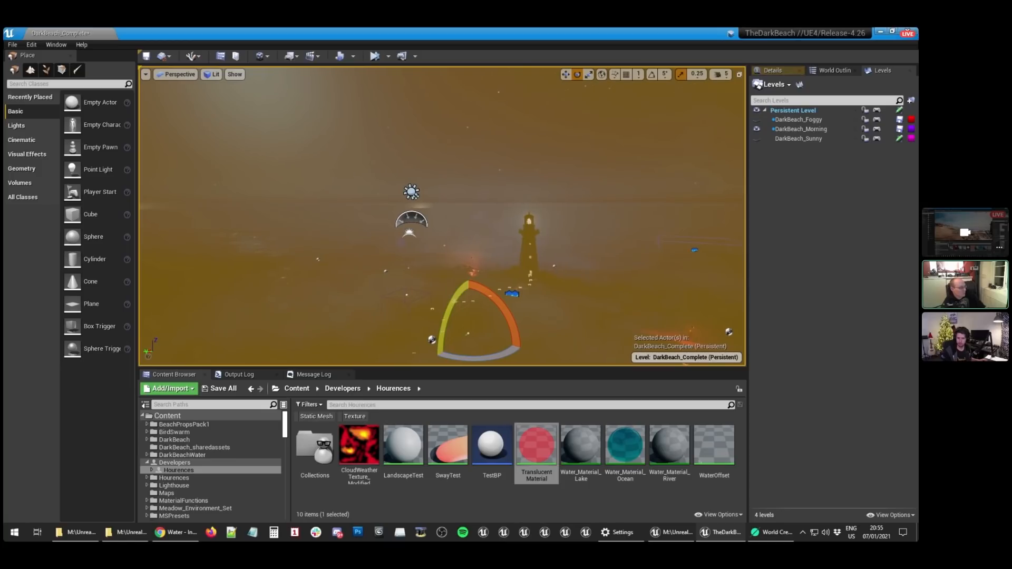
right_click_drag(441, 216, 316, 295)
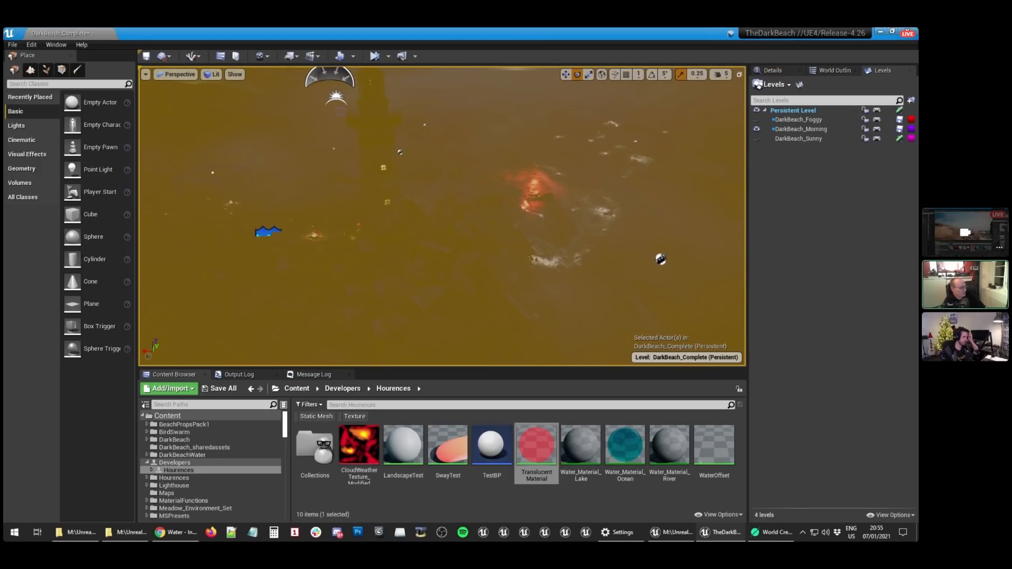
right_click_drag(494, 154, 396, 92)
key("Escape")
left_click(589, 185)
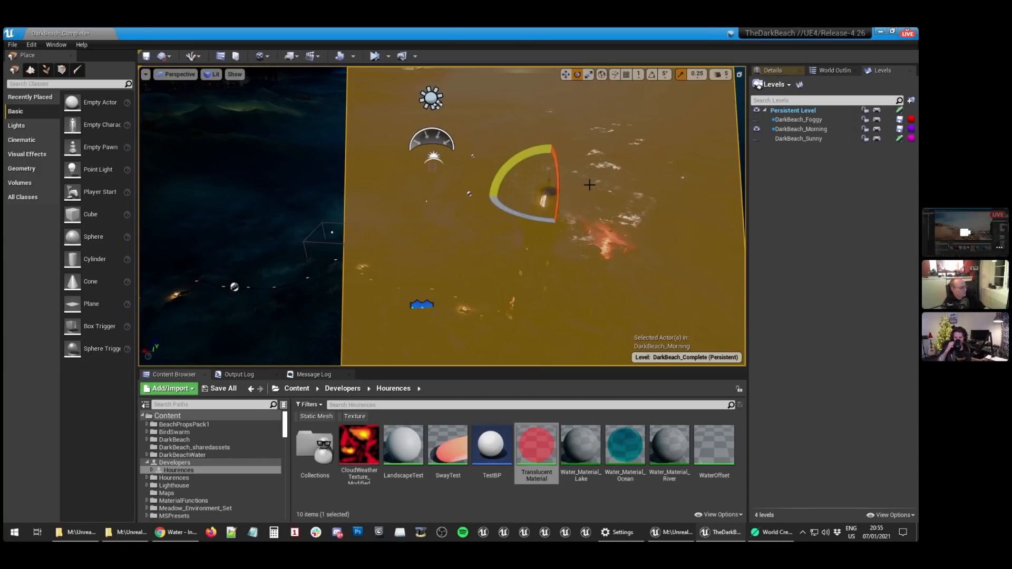
right_click_drag(589, 184, 737, 195)
right_click_drag(573, 236, 421, 208)
left_click(462, 266)
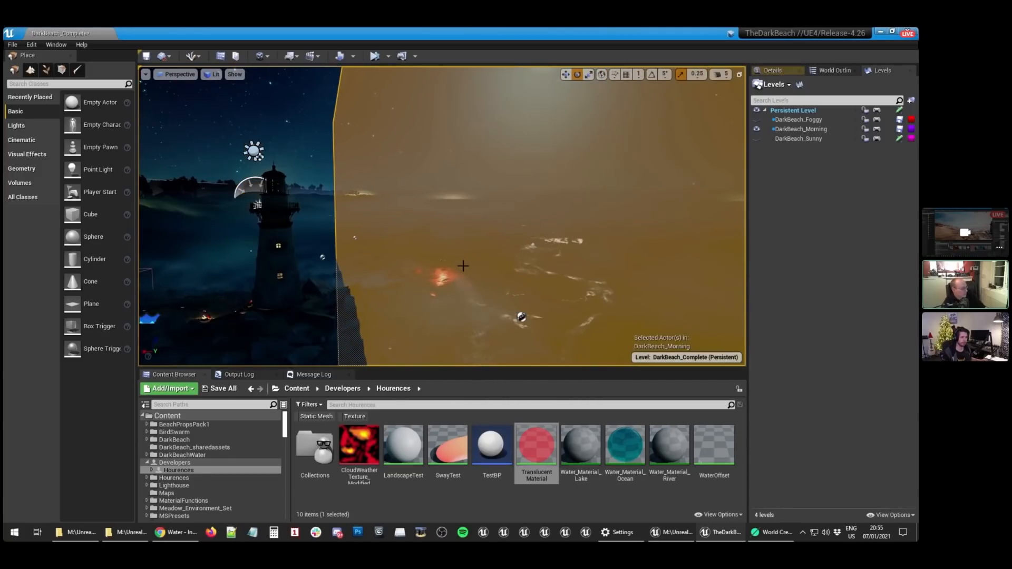
- Select the translucent plane in front of the dunes and forest and view its extent from farther away
right_click_drag(462, 266, 289, 230)
right_click_drag(424, 198, 383, 187)
left_click(420, 219)
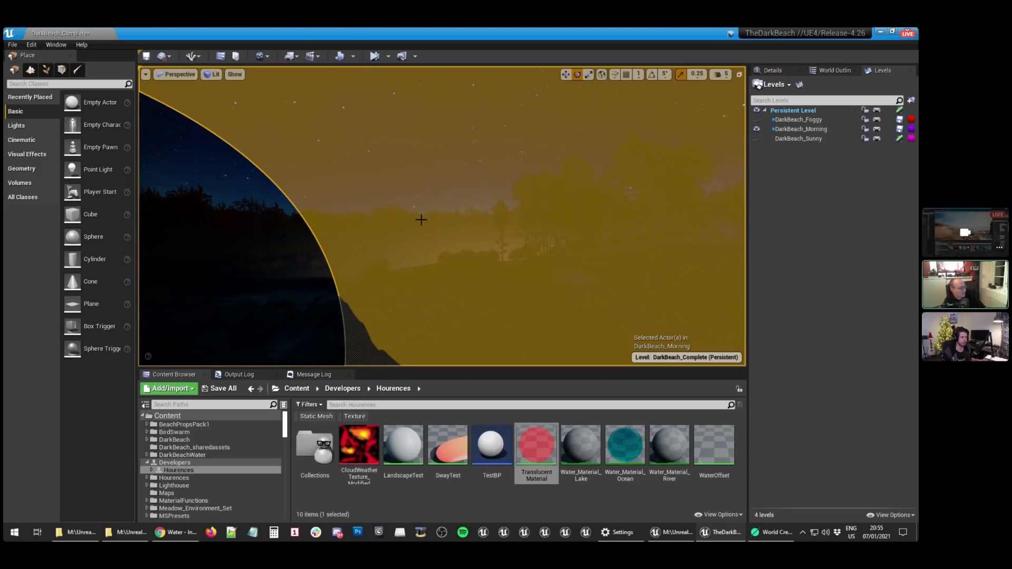
right_click_drag(420, 220, 477, 235)
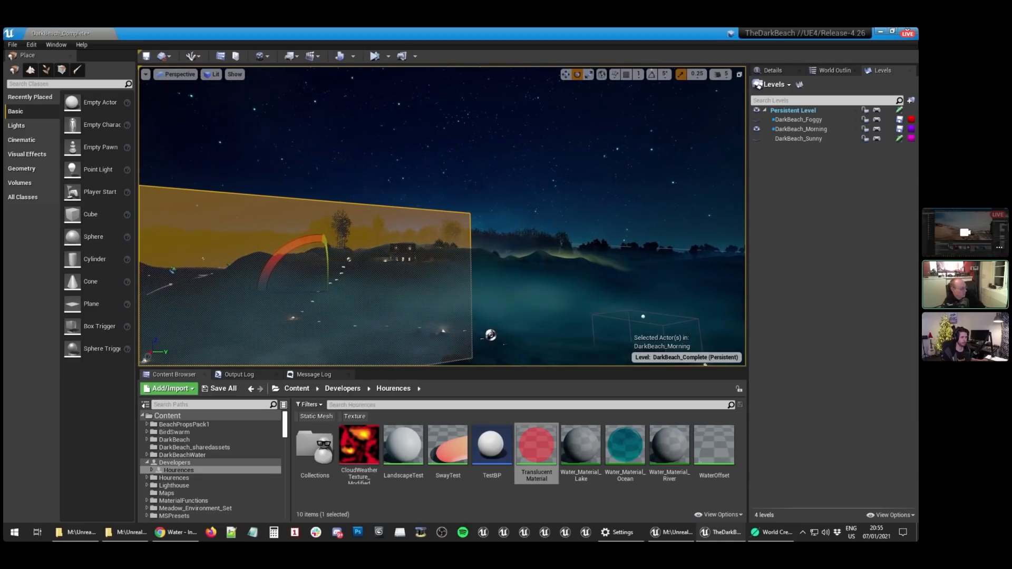
- Deselect the plane, hide the editor icons with Game View and view the misty coast and moonlit lighthouse
key("g")
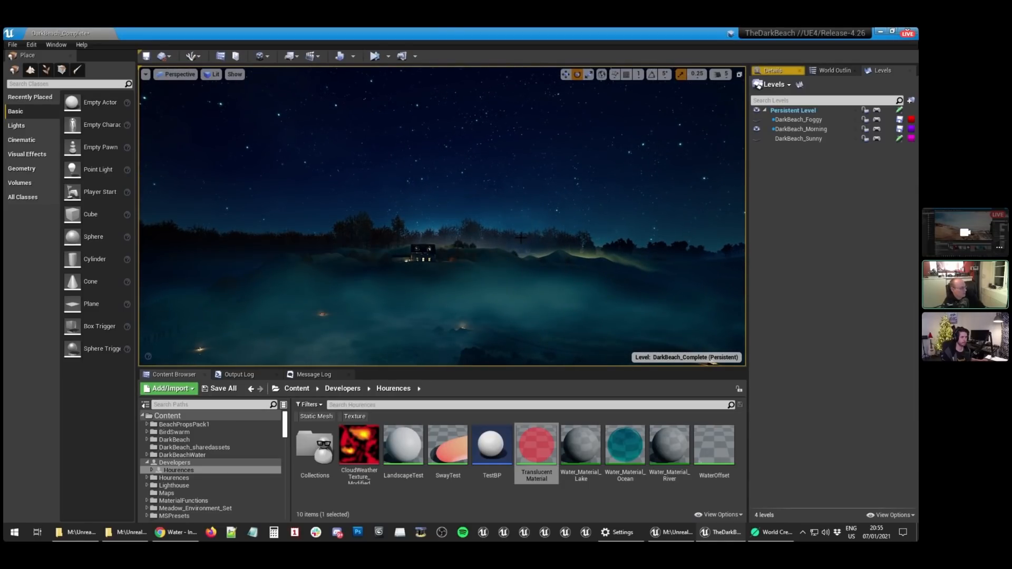
right_click_drag(520, 238, 542, 231)
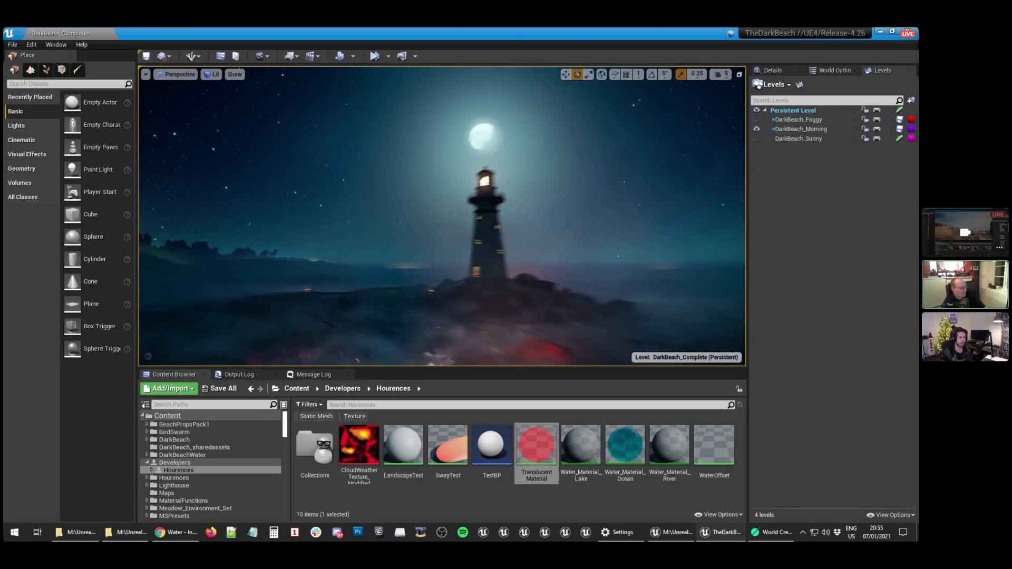
right_click_drag(442, 216, 282, 293)
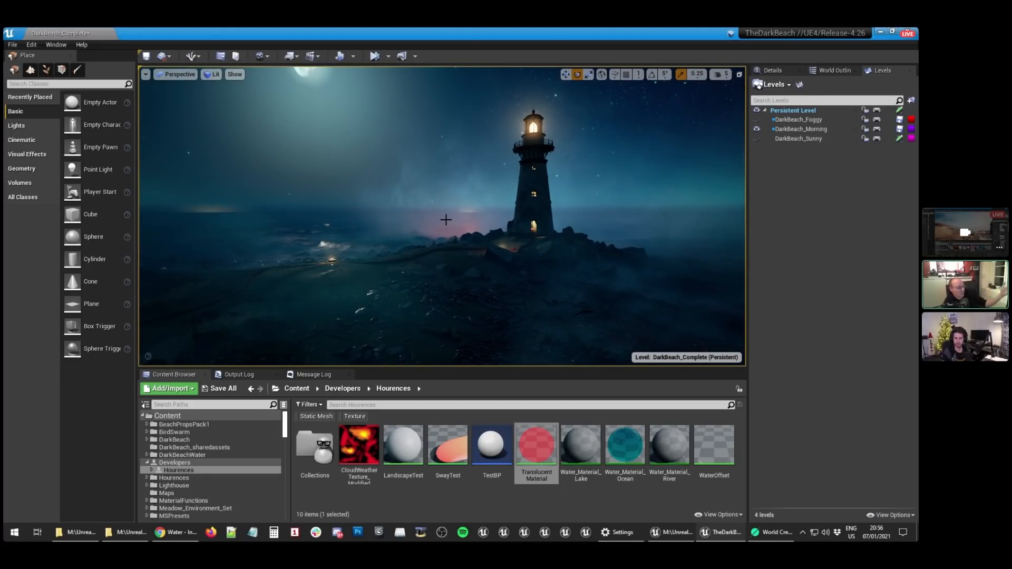
- Select the fog plane over the red glow and open its M_FogPlane_RedLight material from the plane's details
right_click_drag(465, 192, 565, 214)
left_click(565, 209)
left_click(772, 70)
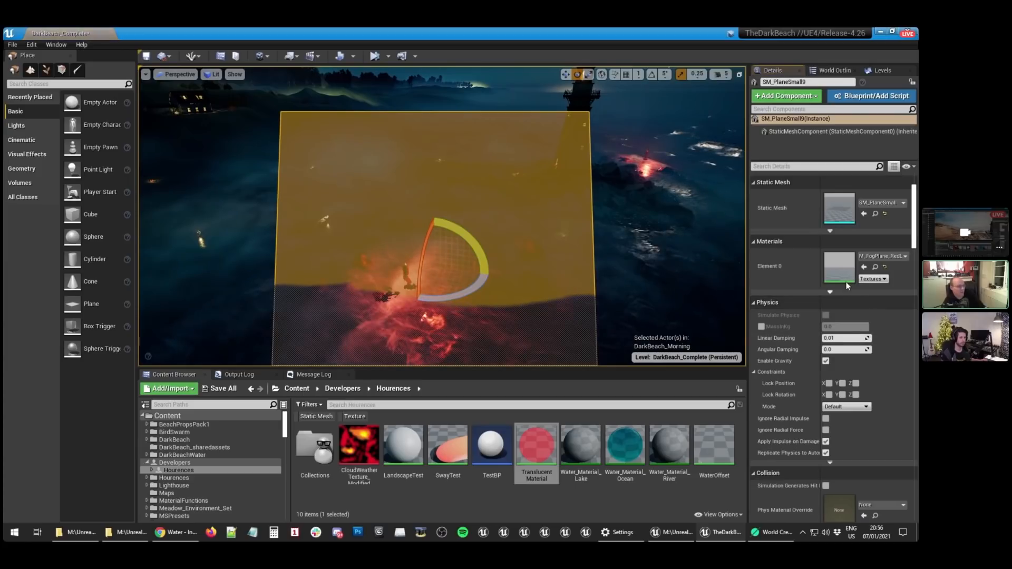
double_click(842, 266)
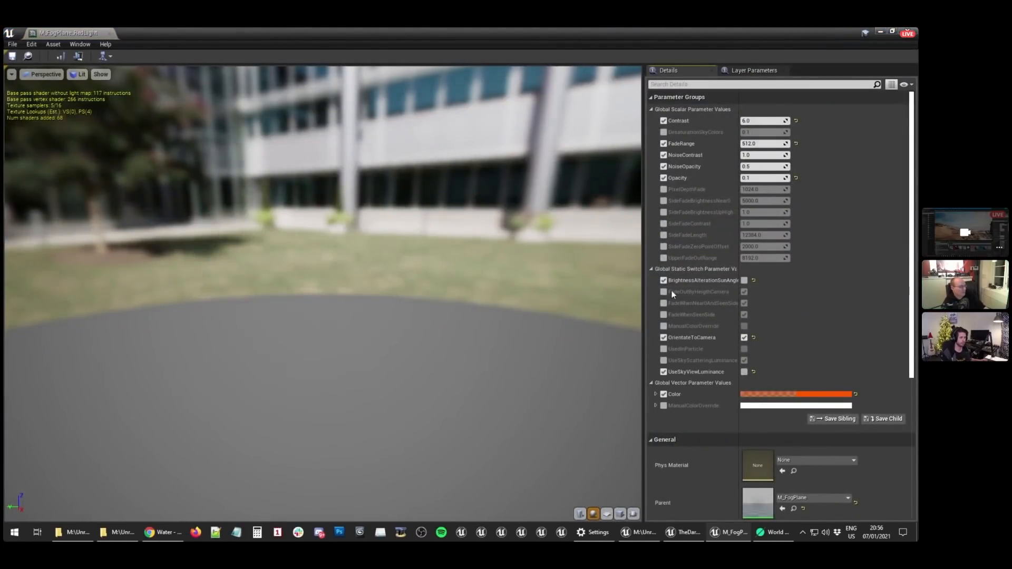
- Open the parent material M_FogPlane and examine its overall graph and the sky luminance and color override nodes
scroll(739, 409, "down", 5)
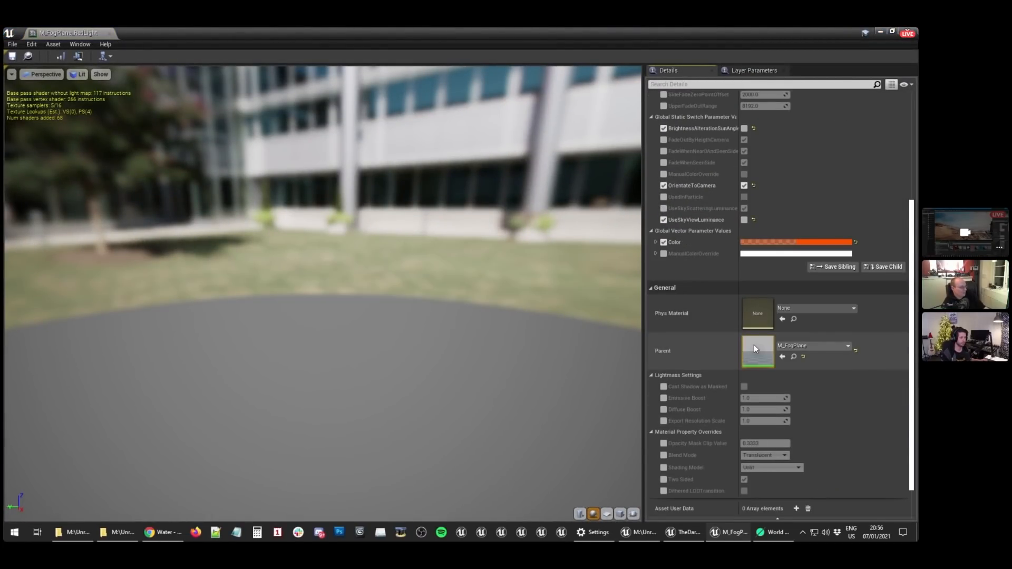
double_click(754, 347)
scroll(531, 279, "down", 11)
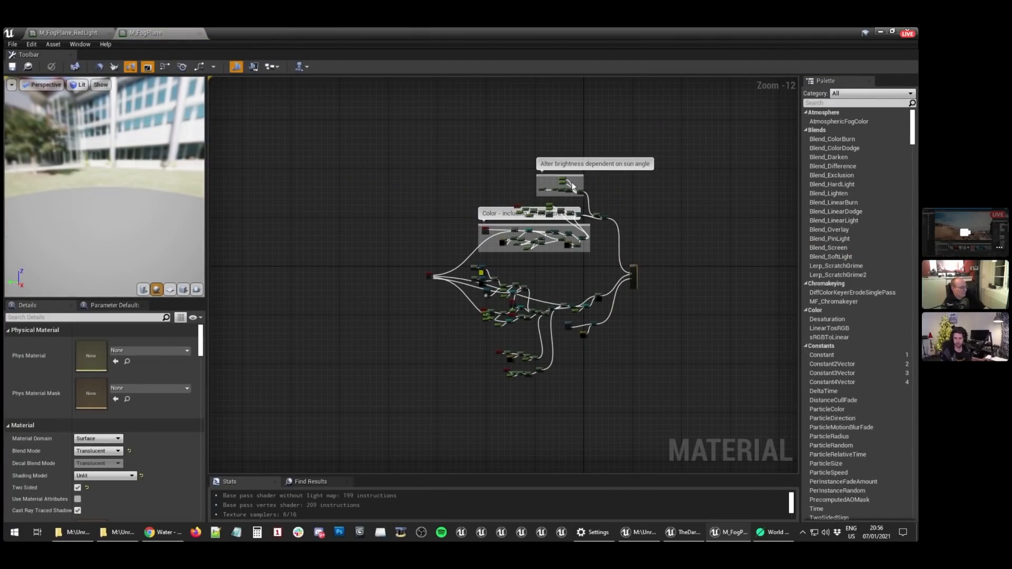
scroll(563, 178, "up", 11)
right_click_drag(612, 373, 735, 135)
right_click_drag(676, 294, 477, 67)
right_click_drag(482, 168, 441, 126)
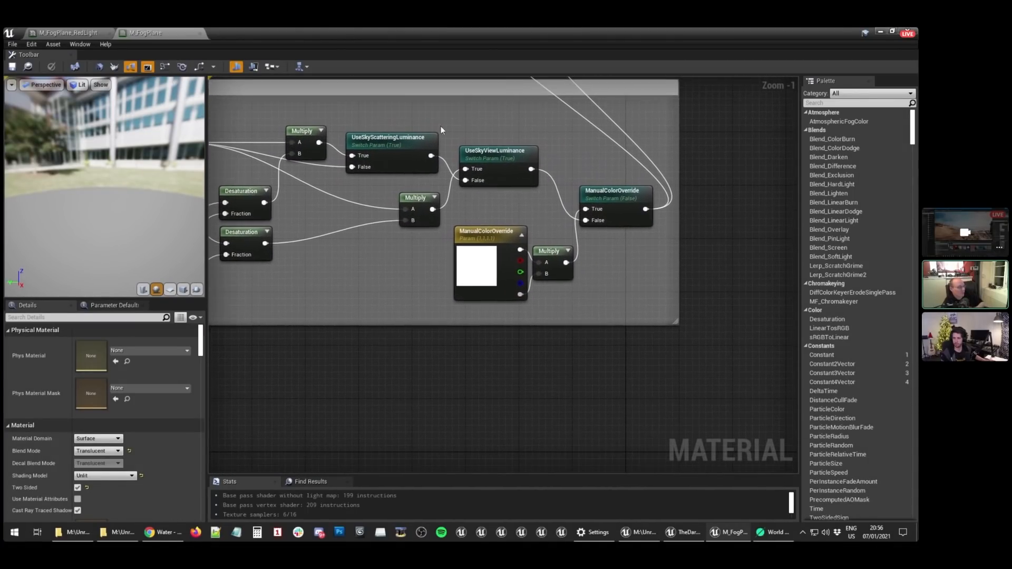
- Inspect the soft mask and cloud noise Texture Sample nodes in the fog plane material
right_click_drag(390, 404, 575, 184)
scroll(519, 274, "down", 5)
scroll(455, 233, "up", 3)
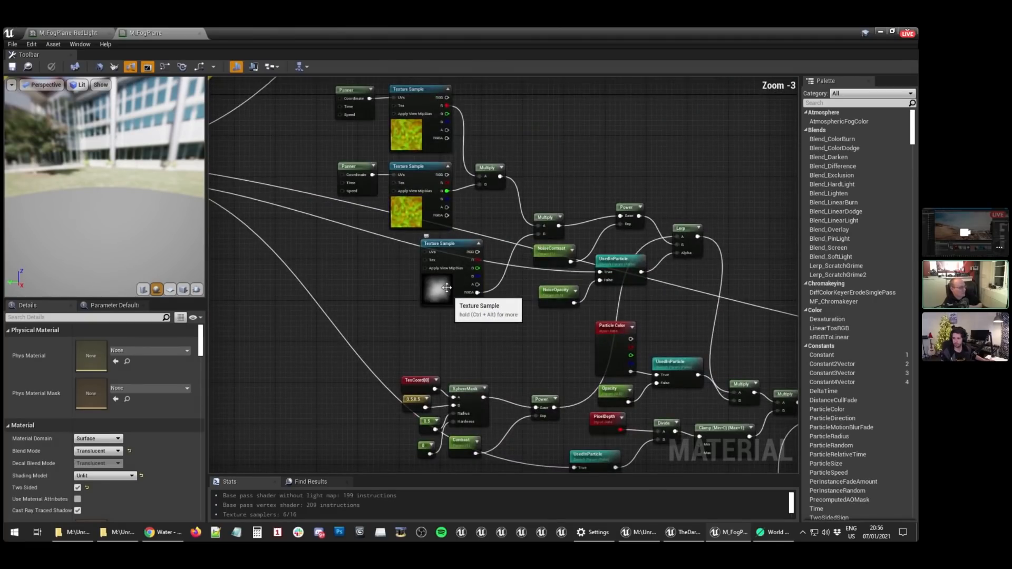
left_click(446, 287)
left_click(402, 123)
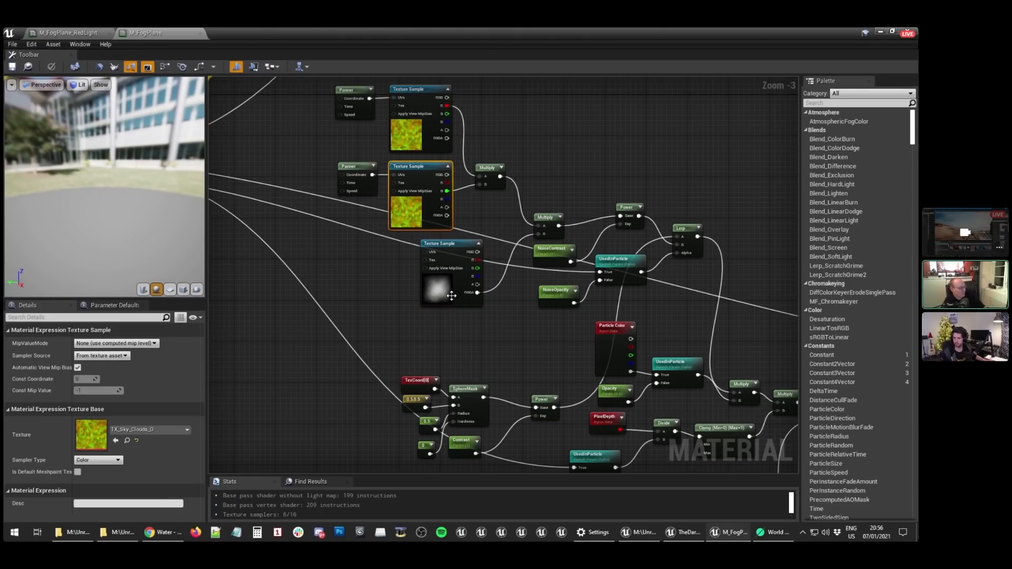
- Follow the opacity nodes to the Depth Fade node and inspect it
right_click_drag(542, 320, 418, 223)
right_click_drag(601, 355, 433, 447)
right_click_drag(571, 318, 312, 308)
left_click(669, 256)
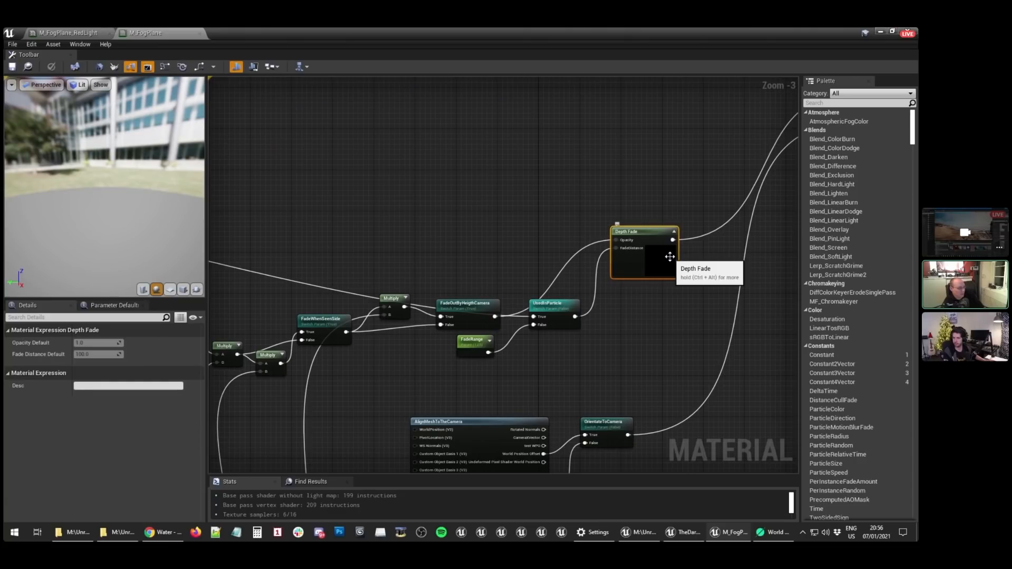
right_click_drag(667, 327, 604, 244)
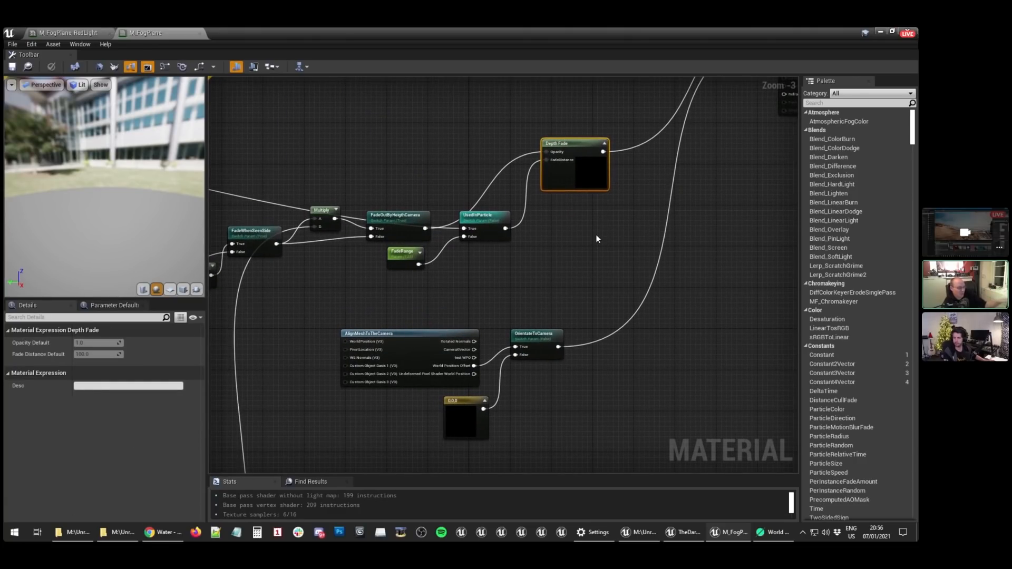
- Select the AlignMeshToTheCamera, OrientateToCamera and 0,0,0 nodes and inspect them up close
right_click_drag(528, 422, 583, 299)
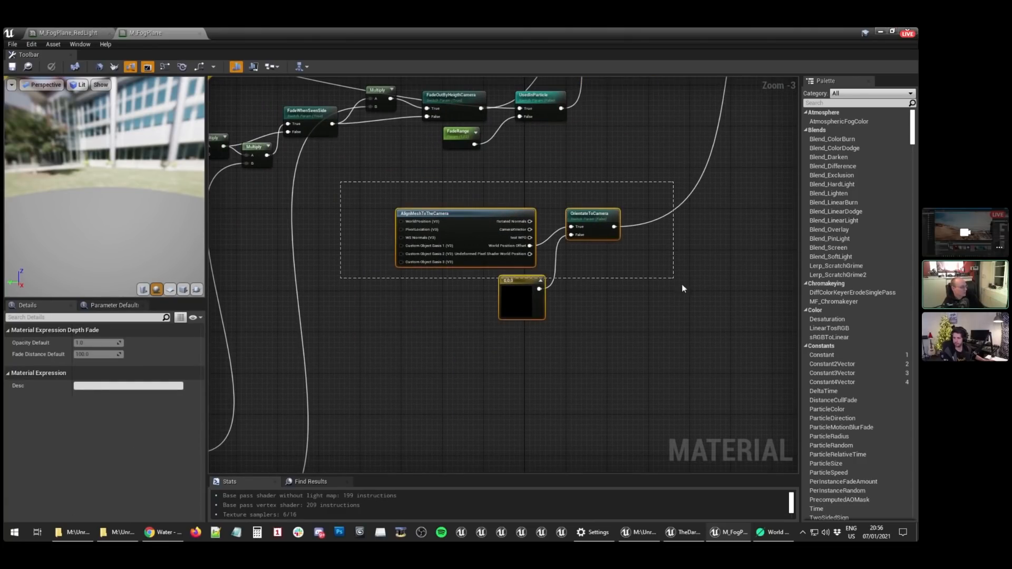
scroll(598, 259, "up", 3)
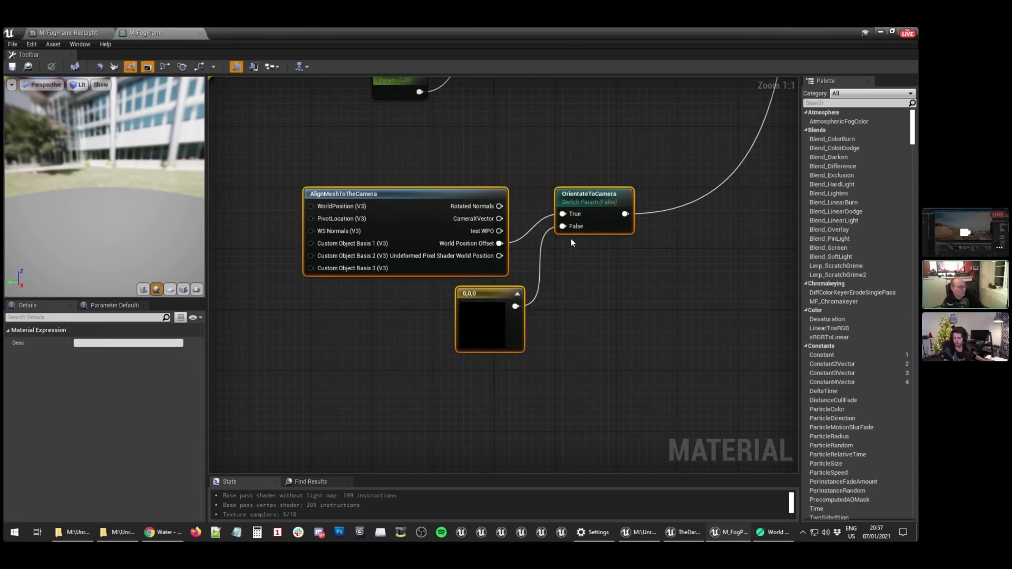
scroll(590, 248, "down", 4)
- Examine the SideFadeContrast and UpperFadeOutRange node chains, and close the fog plane material editor
right_click_drag(471, 399, 660, 293)
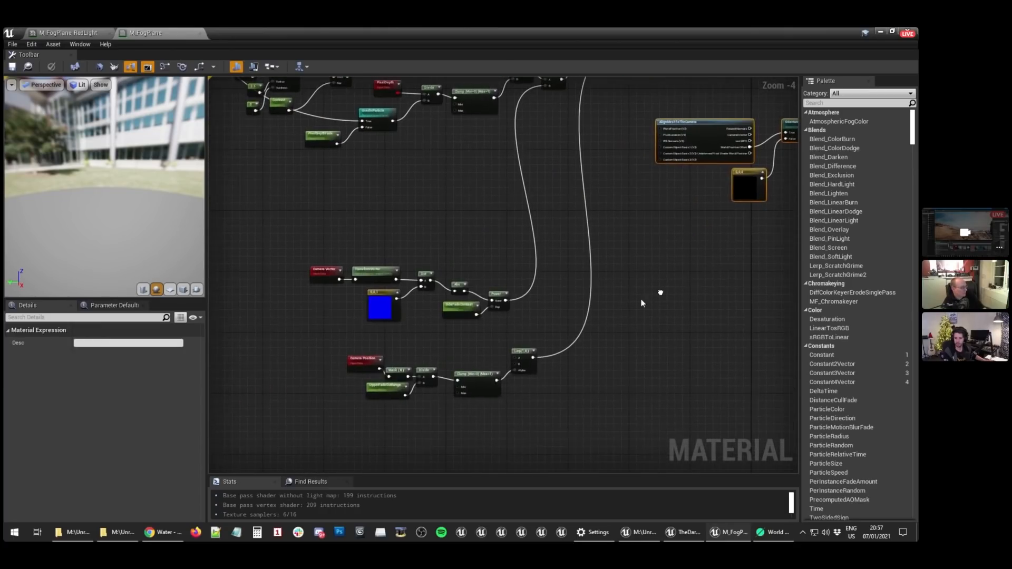
scroll(406, 358, "up", 2)
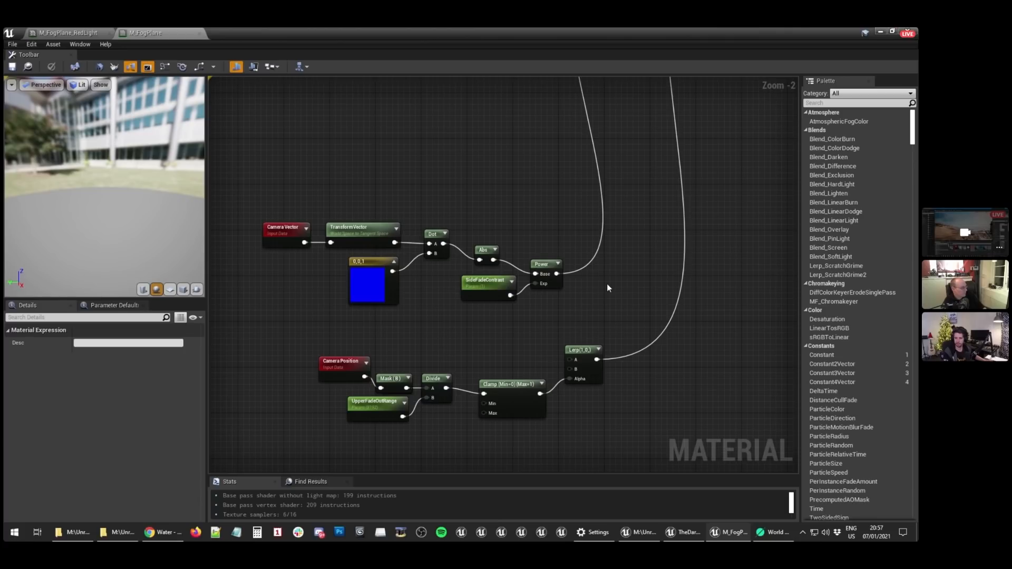
scroll(606, 285, "down", 2)
right_click_drag(607, 279, 564, 434)
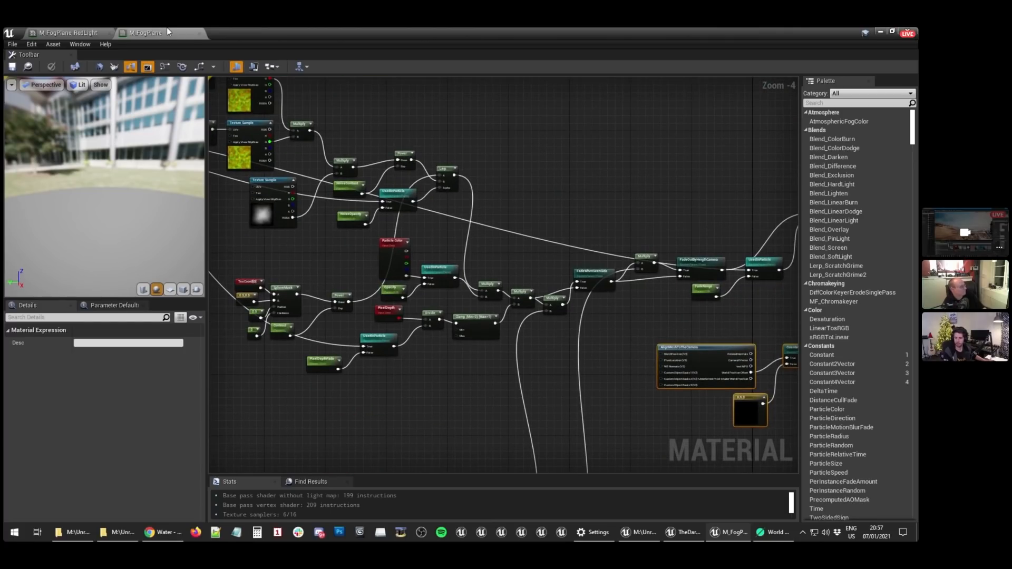
left_click(83, 27)
left_click(906, 32)
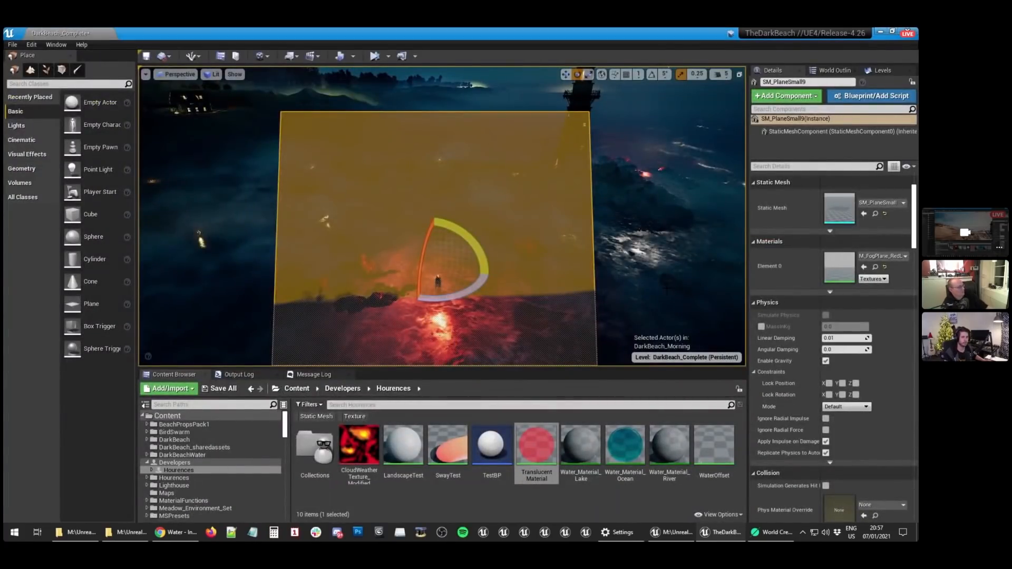
- Deselect the fog plane and look at the lighthouse and night sky in the level
right_click_drag(442, 216, 422, 200)
key("Escape")
key("w")
right_click_drag(257, 91, 288, 154)
left_click(12, 44)
mouse_move(53, 200)
mouse_move(153, 199)
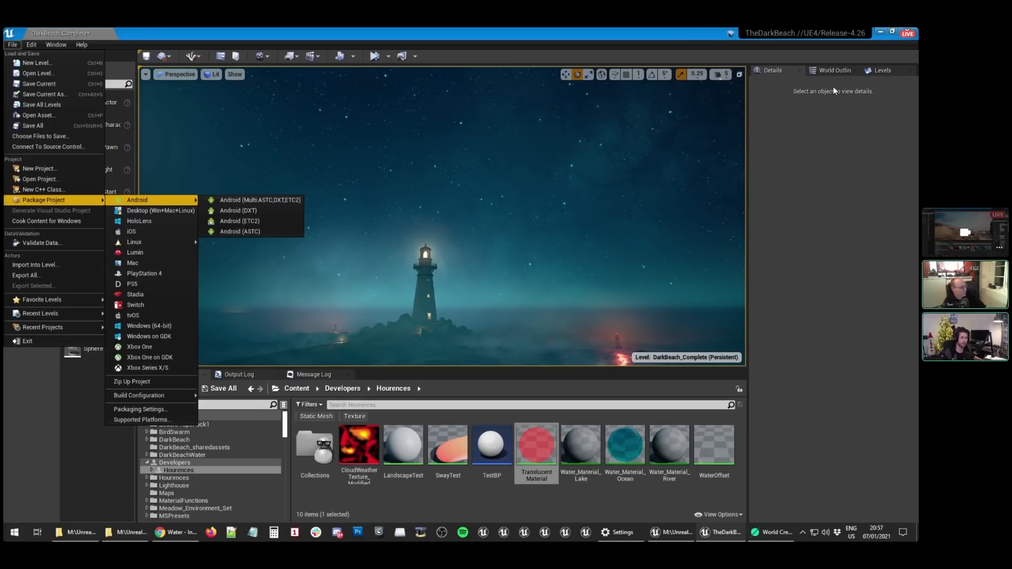
- Switch the mood from DarkBeach_Morning to the DarkBeach_Sunny level and look over the lighthouse and coast
left_click(875, 70)
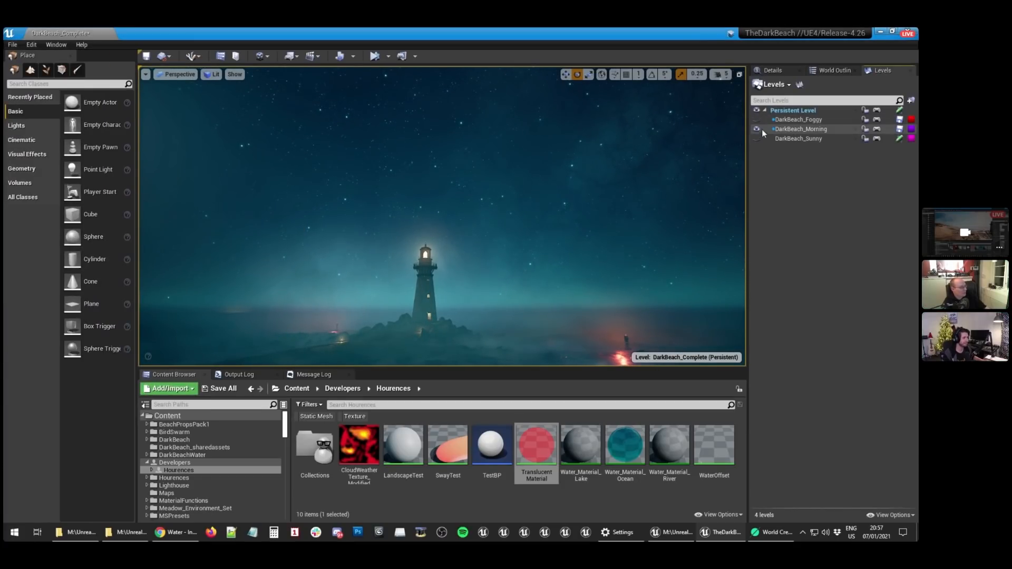
right_click_drag(579, 174, 683, 179)
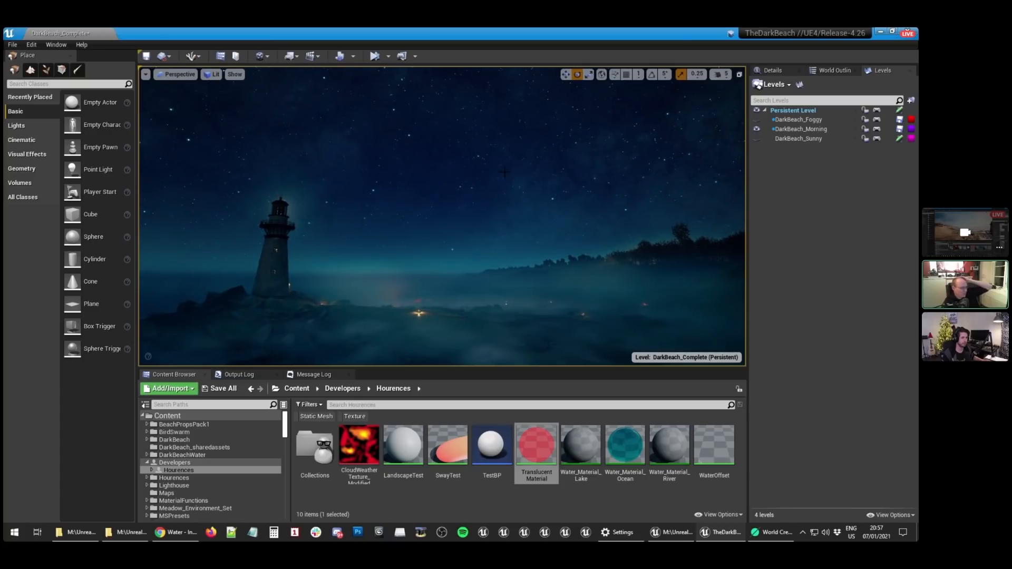
left_click(755, 129)
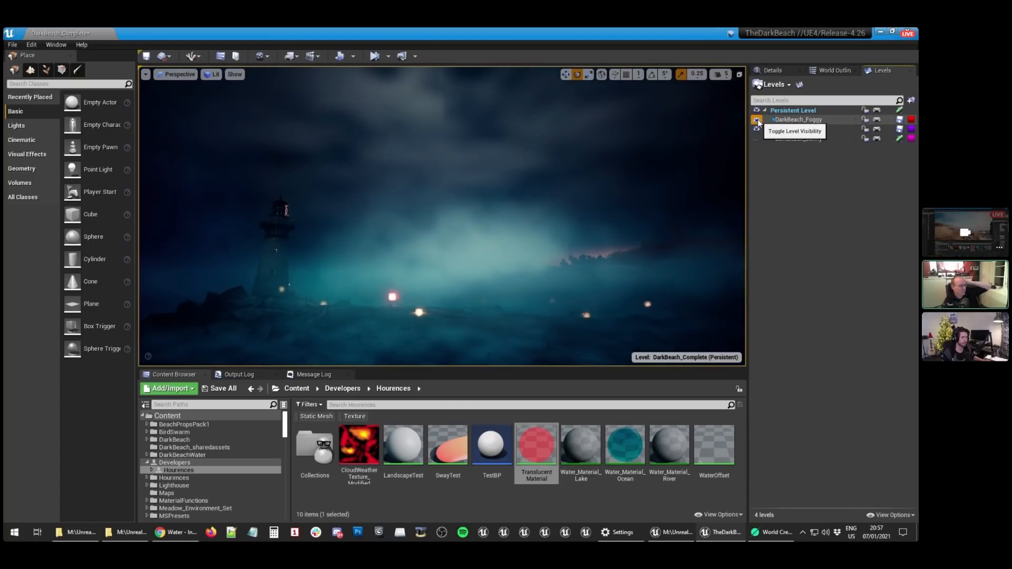
left_click(757, 139)
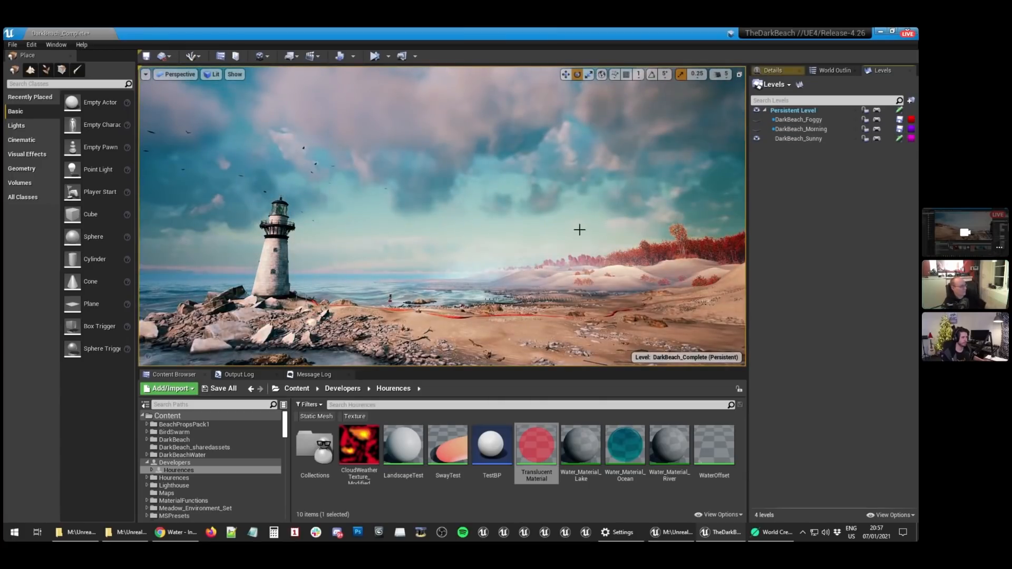
right_click_drag(578, 226, 523, 227)
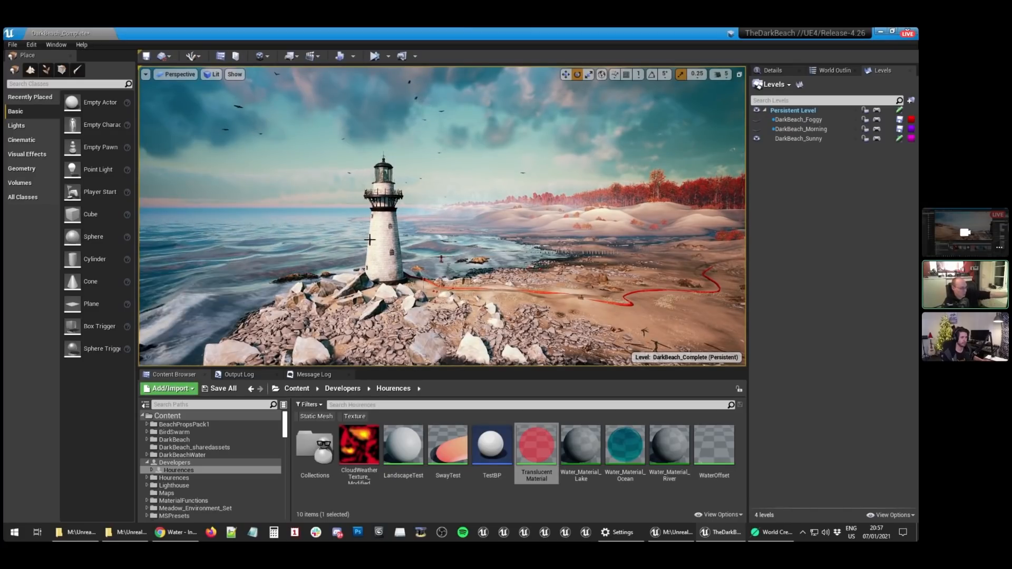
left_click_drag(369, 240, 411, 245)
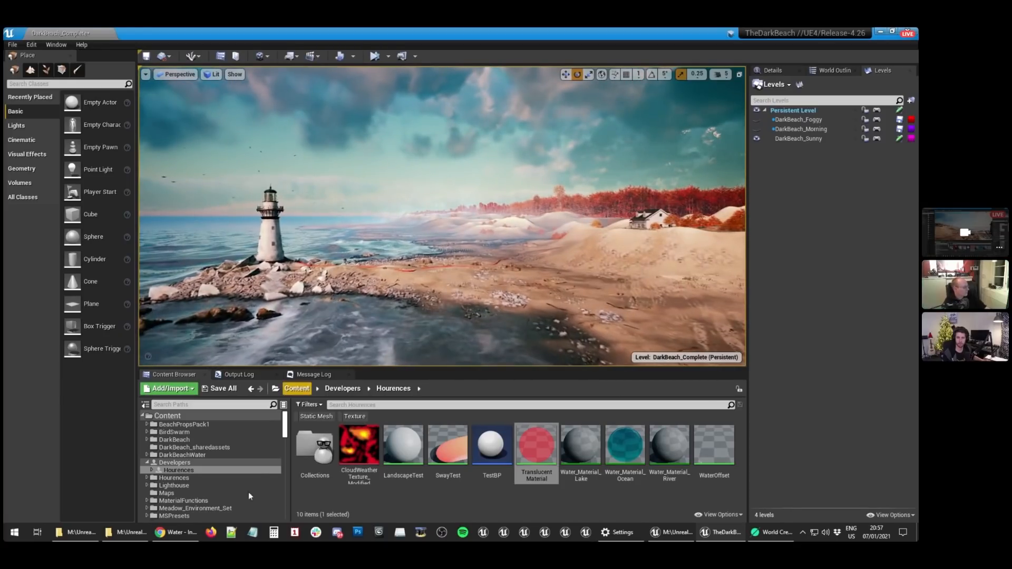
- Check the World slide in the browser presentation, return to Unreal Editor and look around the sunny sky and clouds
left_click(176, 533)
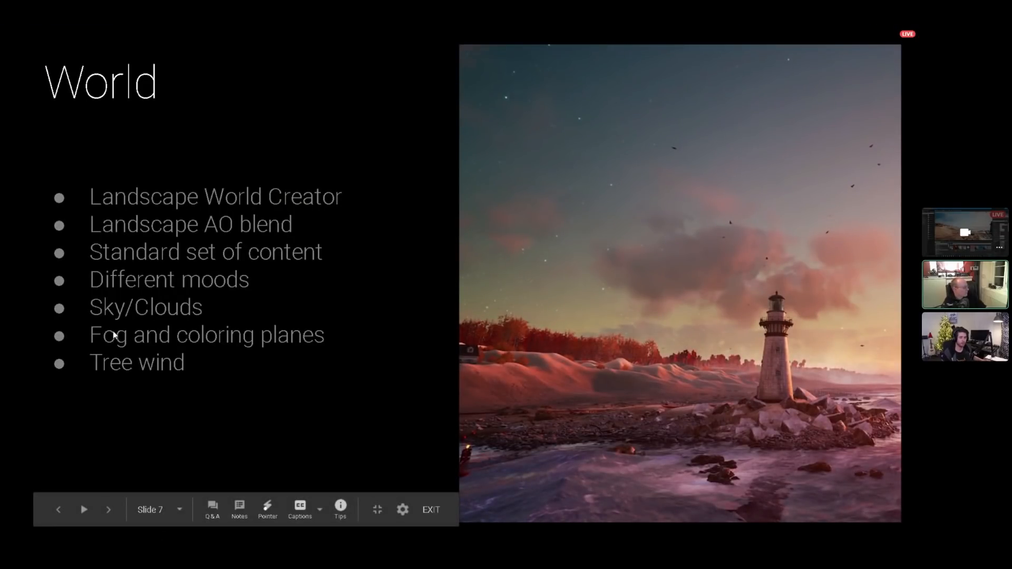
key("alt+Tab")
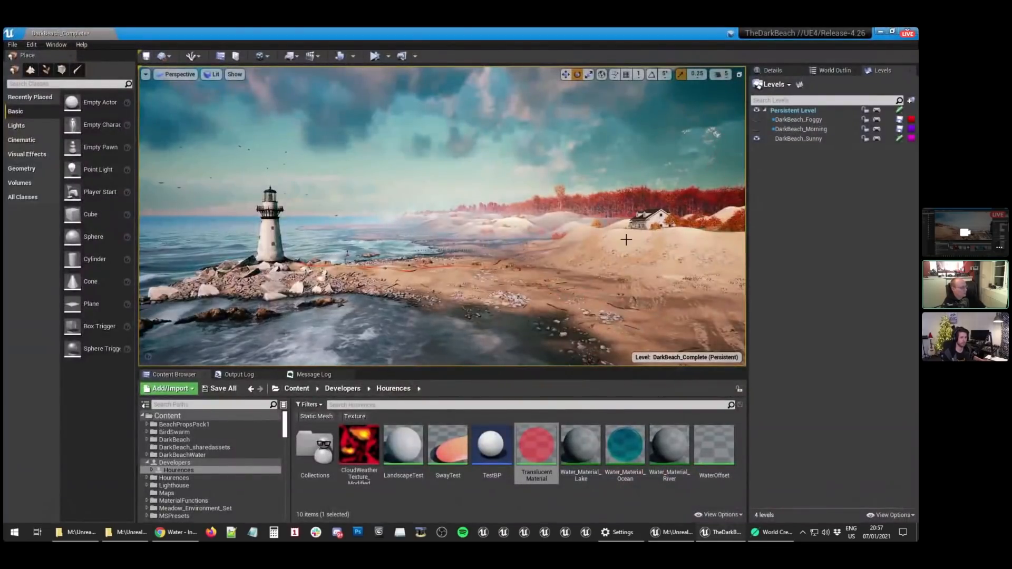
right_click_drag(352, 226, 532, 213)
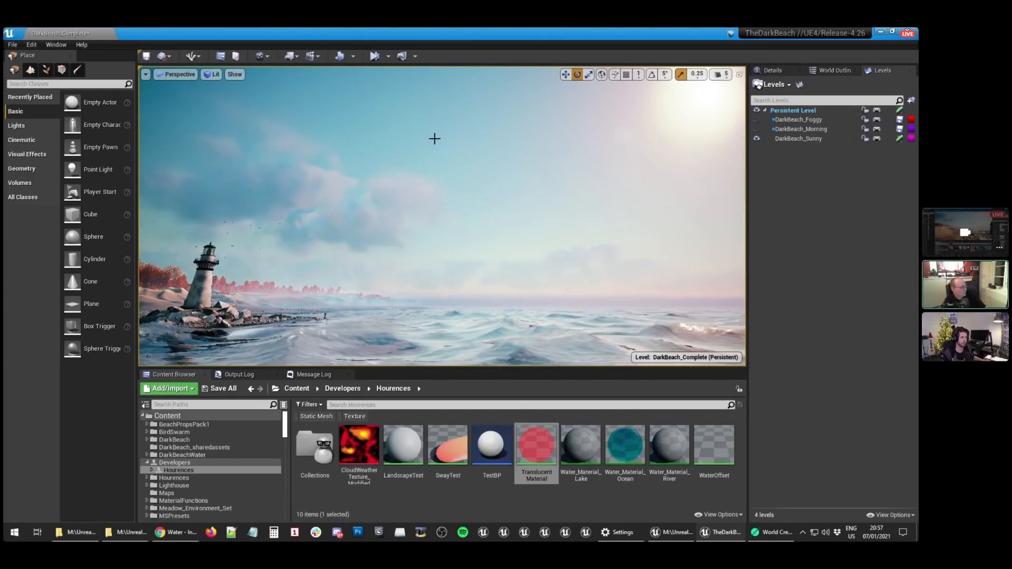
right_click_drag(434, 138, 474, 124)
right_click_drag(454, 221, 492, 205)
- Search the level's actors for "cloud", select the VolumetricCloud actor and show its properties
left_click(832, 70)
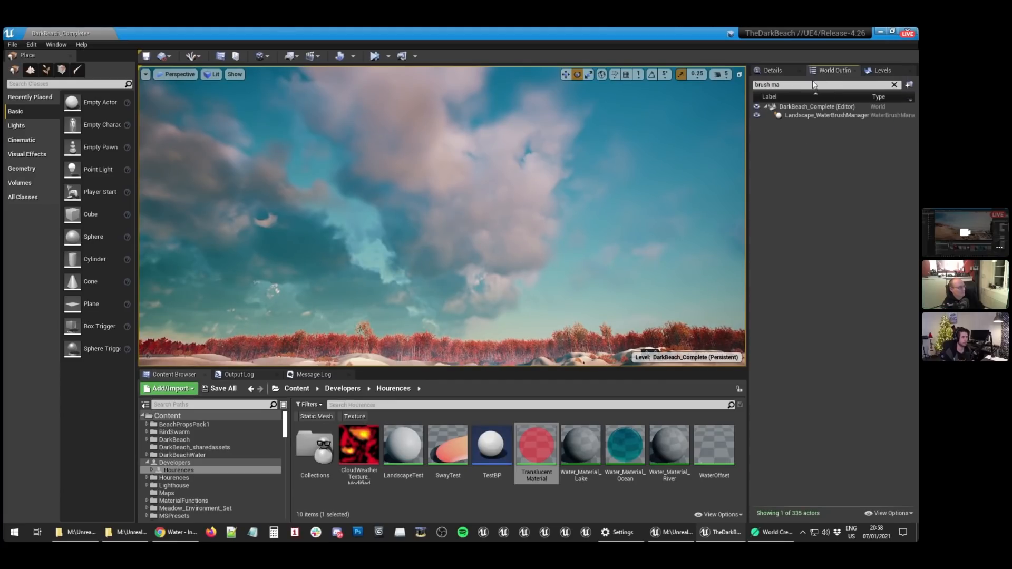
left_click(804, 85)
type("cloud")
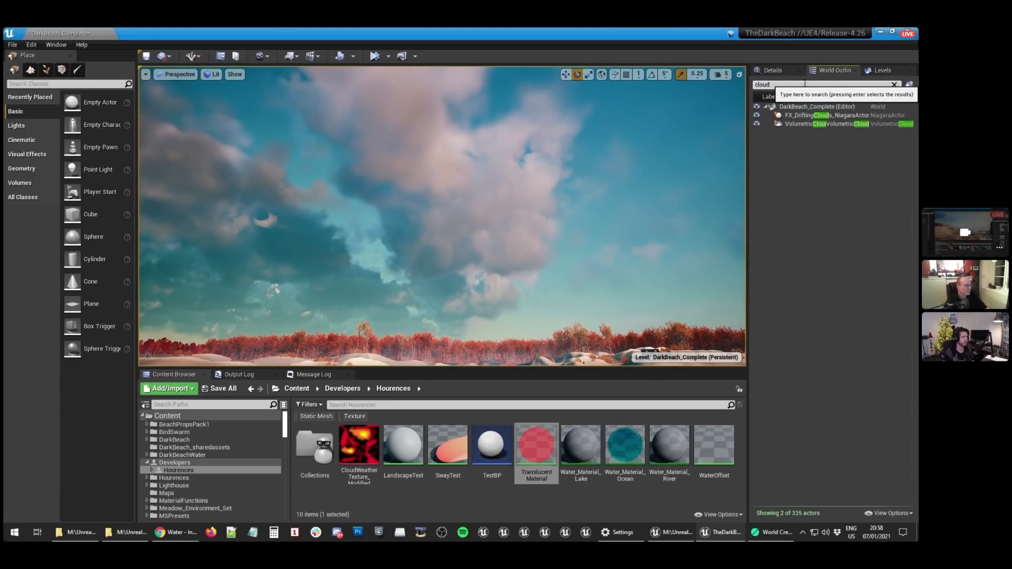
left_click(830, 124)
left_click(776, 70)
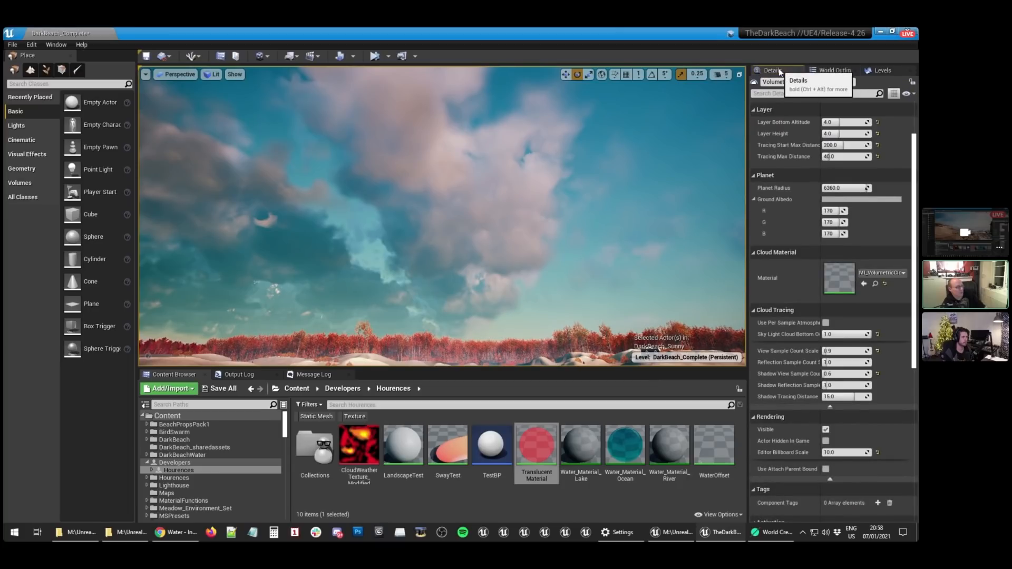
- Open the MI_VolumetricClouds material instance and its parent M_VolumetricCloudMaster, and view the whole node graph
double_click(843, 277)
scroll(772, 367, "down", 10)
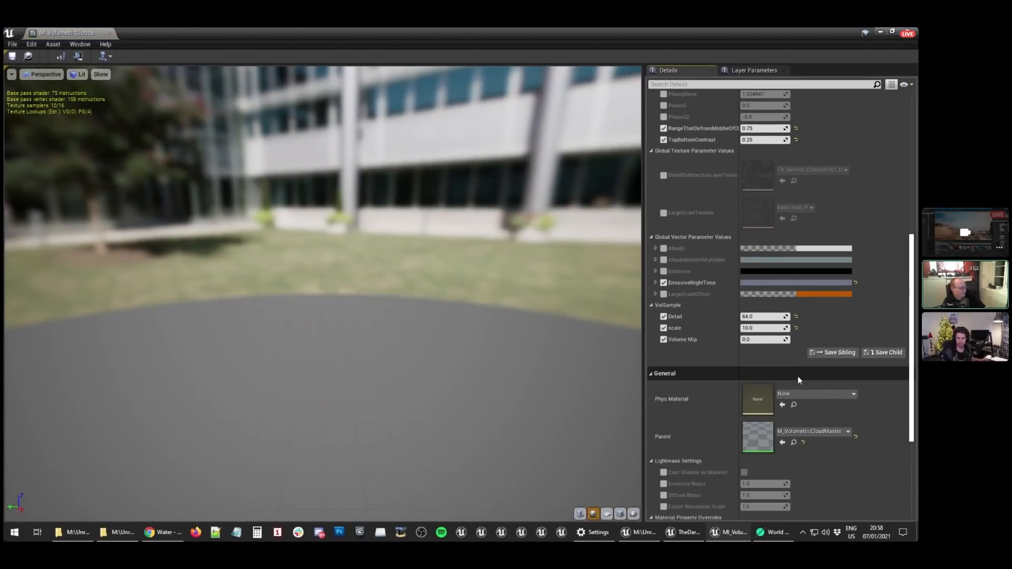
scroll(780, 358, "down", 4)
double_click(760, 333)
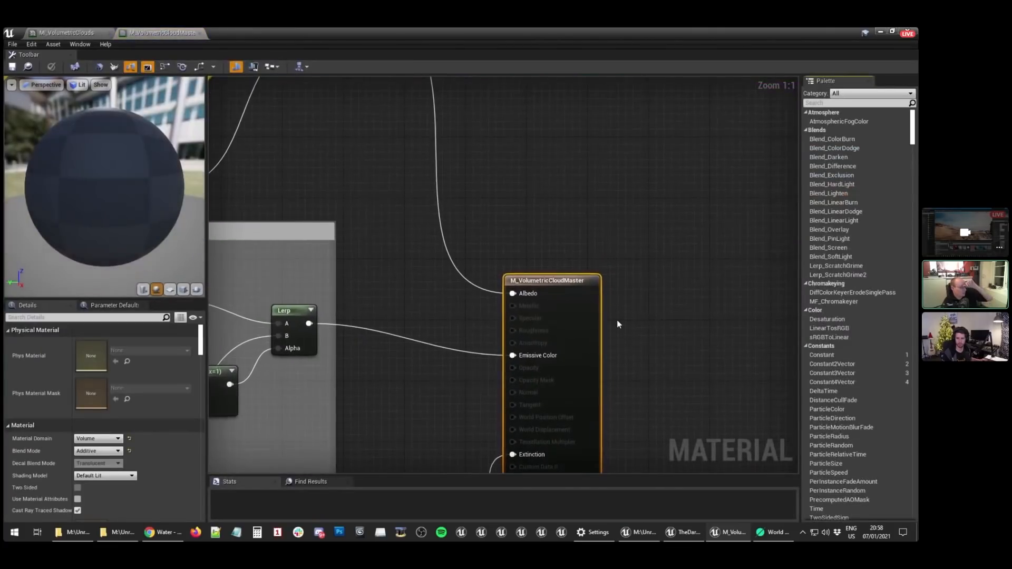
scroll(618, 324, "down", 10)
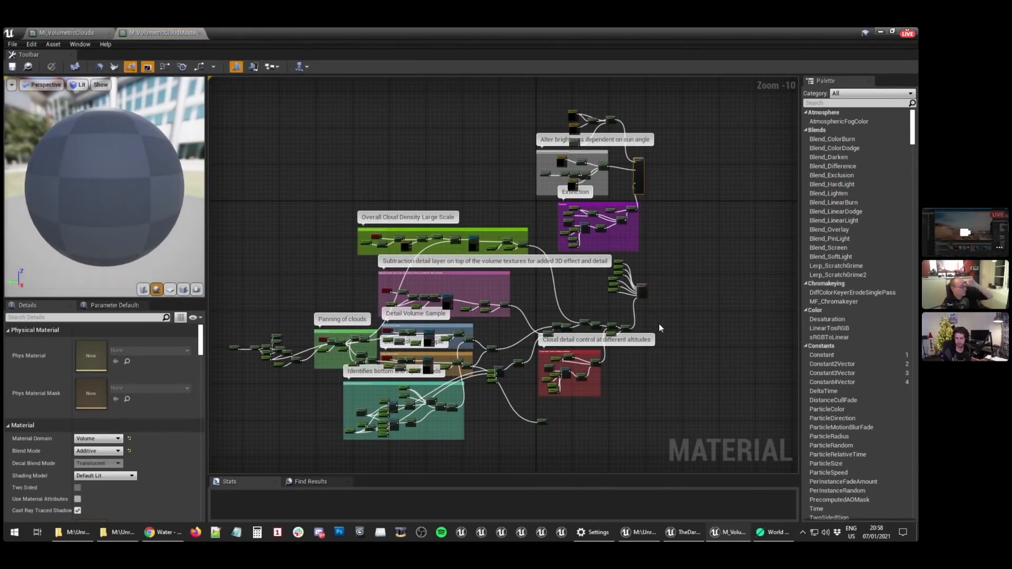
right_click_drag(633, 399, 693, 366)
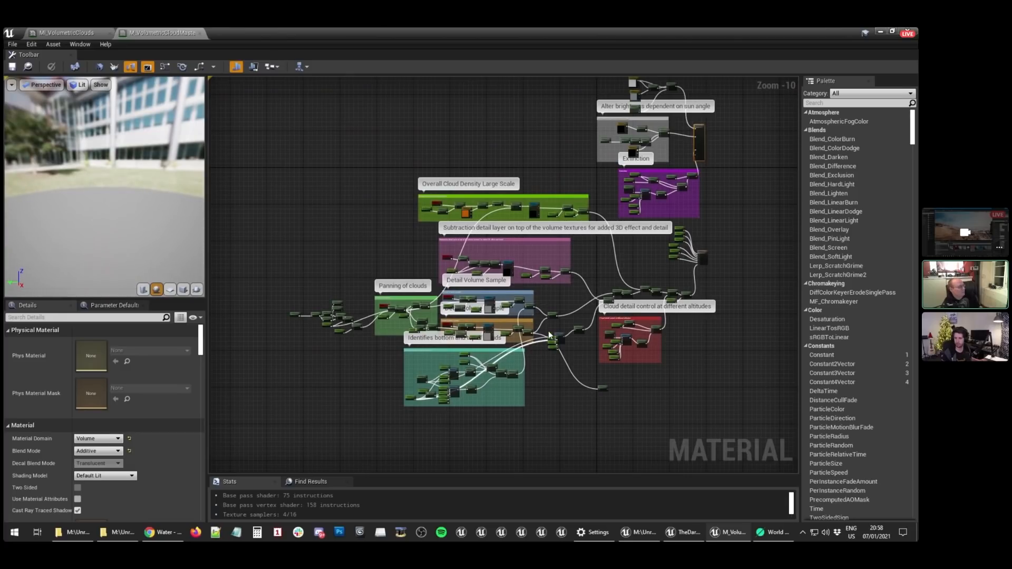
- Inspect the texture used by the Texture Sample node in the lower, orange Detail Volume Sample group
scroll(478, 342, "up", 12)
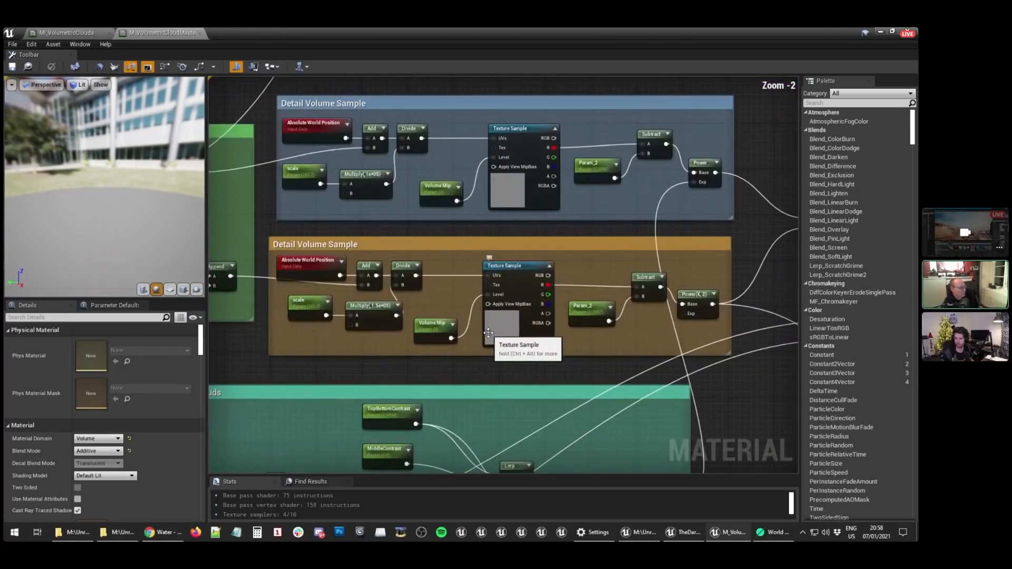
left_click(519, 332)
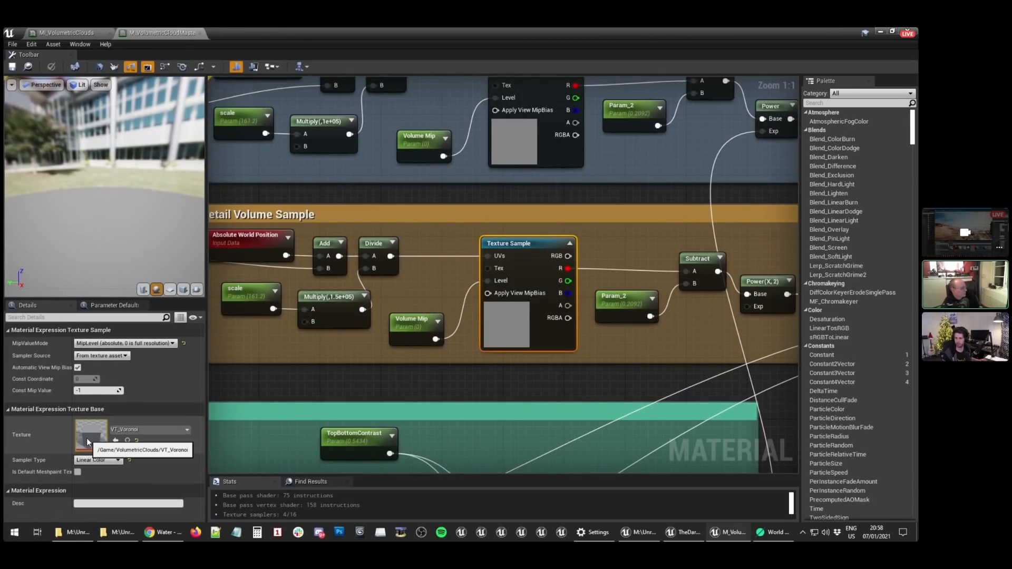
right_click_drag(329, 386, 359, 378)
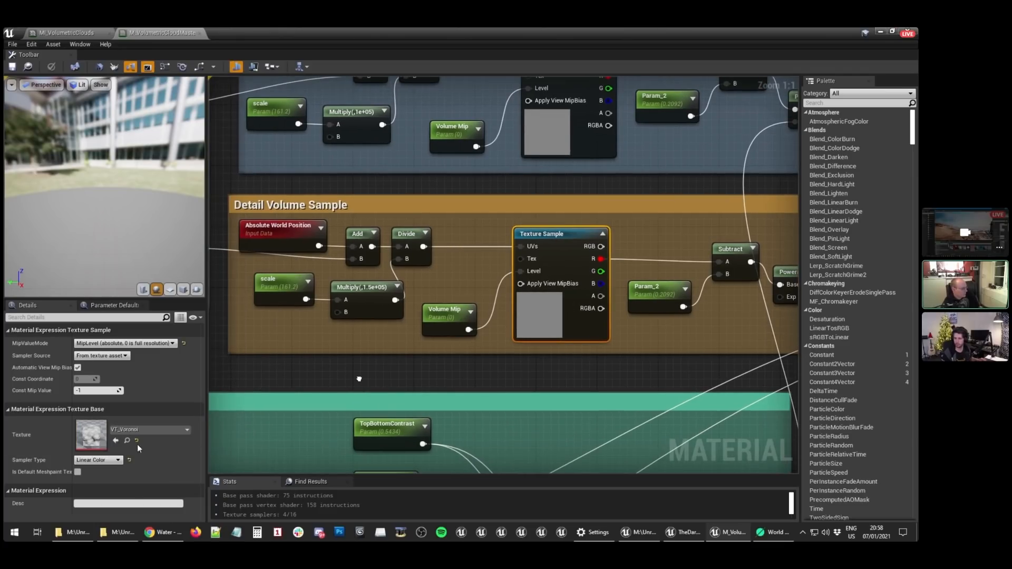
scroll(605, 244, "down", 10)
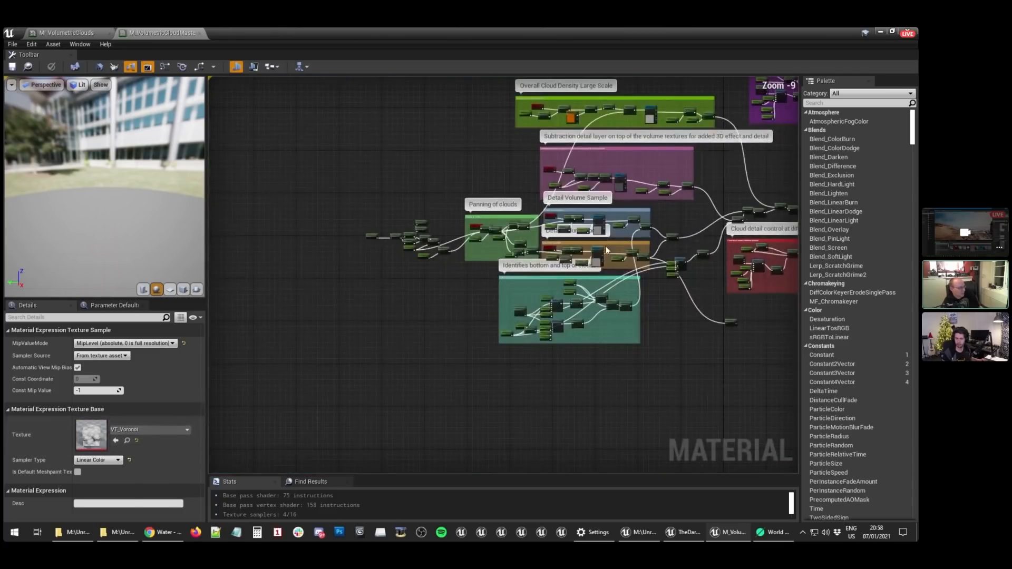
- Examine the upper Detail Volume Sample group and the Panning of clouds nodes driven by Time and CloudSpeed
scroll(604, 244, "up", 6)
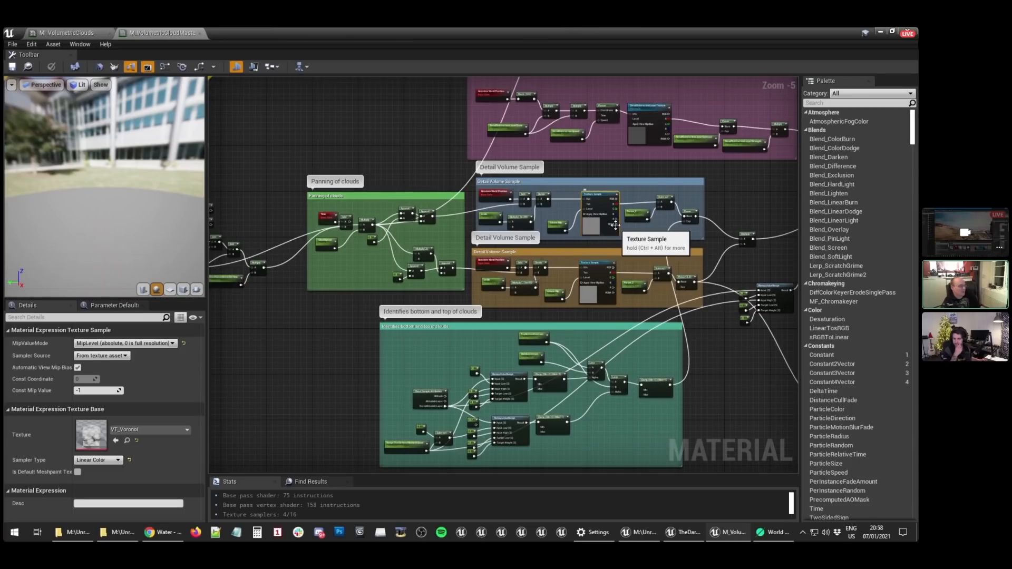
scroll(592, 220, "down", 6)
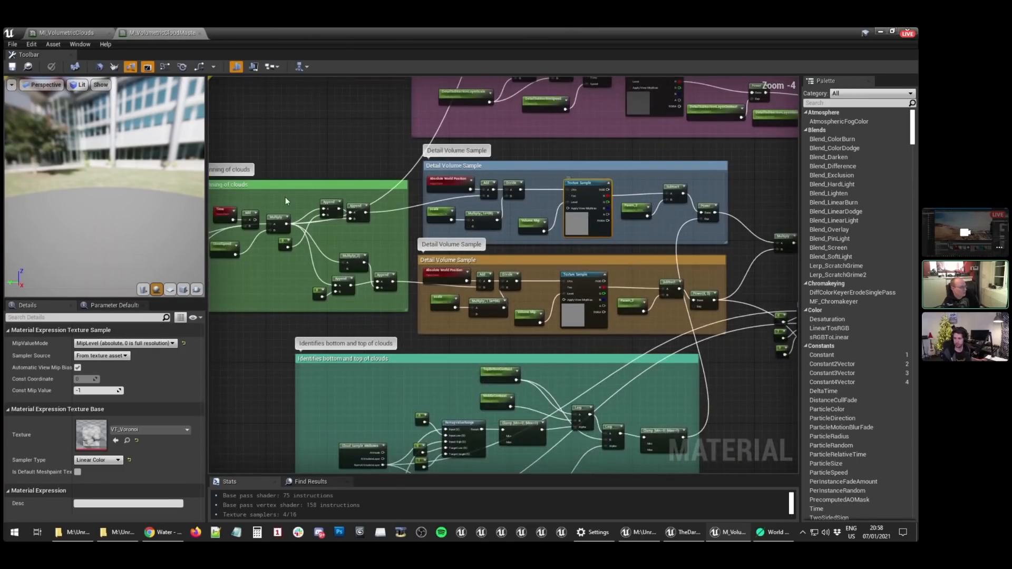
scroll(540, 179, "up", 5)
scroll(594, 163, "down", 2)
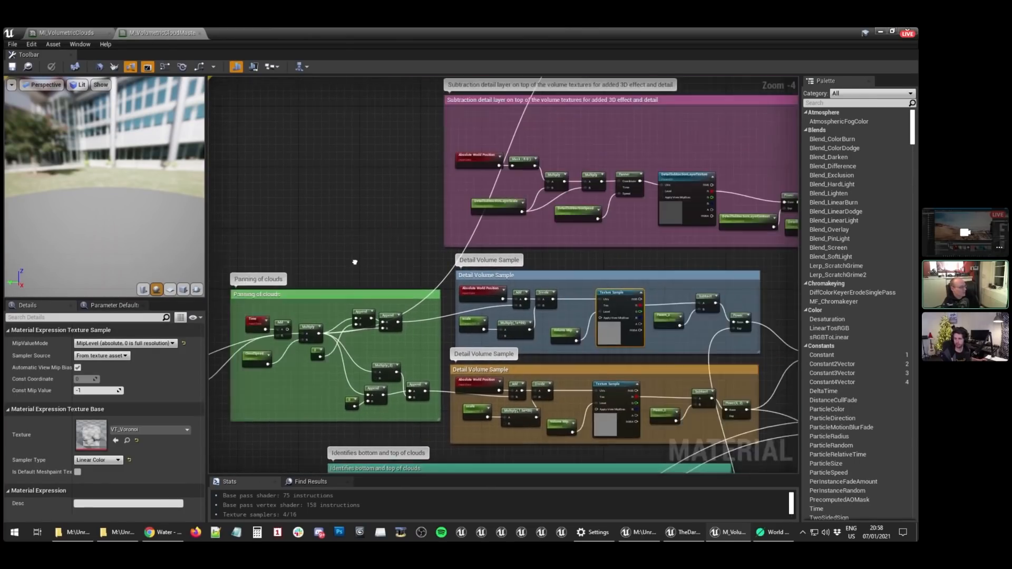
scroll(527, 267, "up", 5)
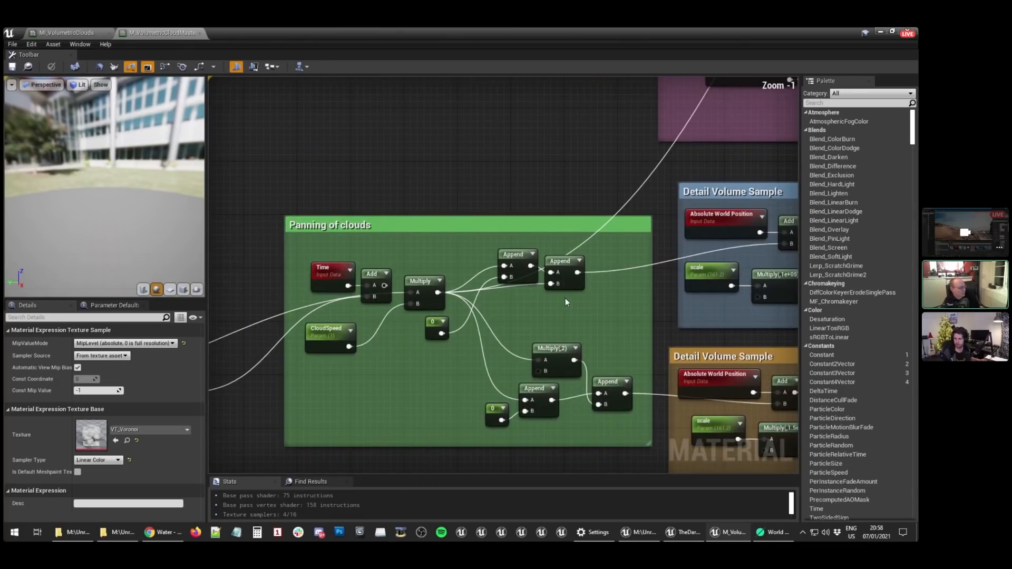
right_click_drag(551, 208, 123, 419)
scroll(420, 327, "down", 4)
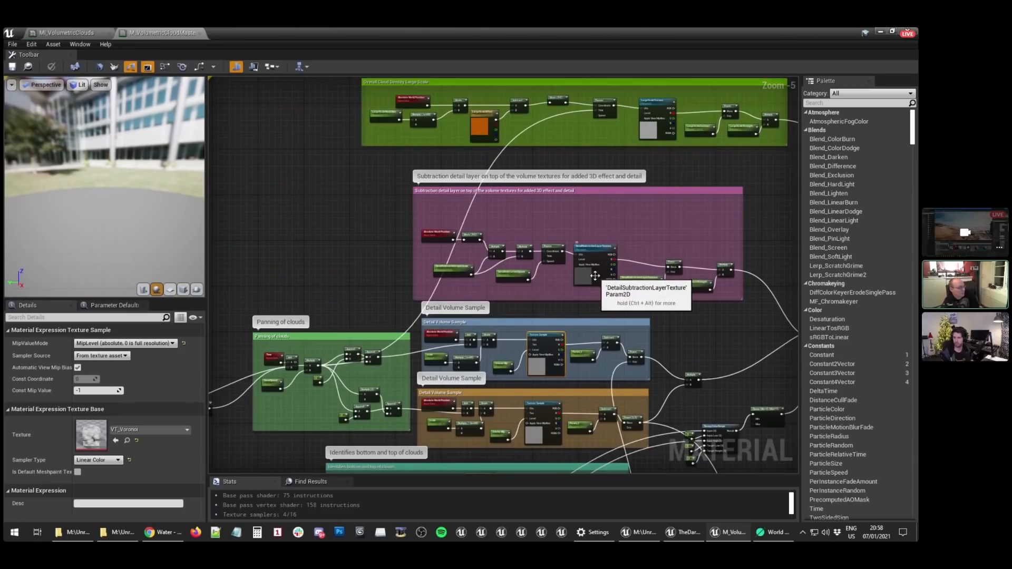
- Inspect the textures of the DetailSubtractionLayerTexture and LargeScaleTexture nodes
left_click(611, 271)
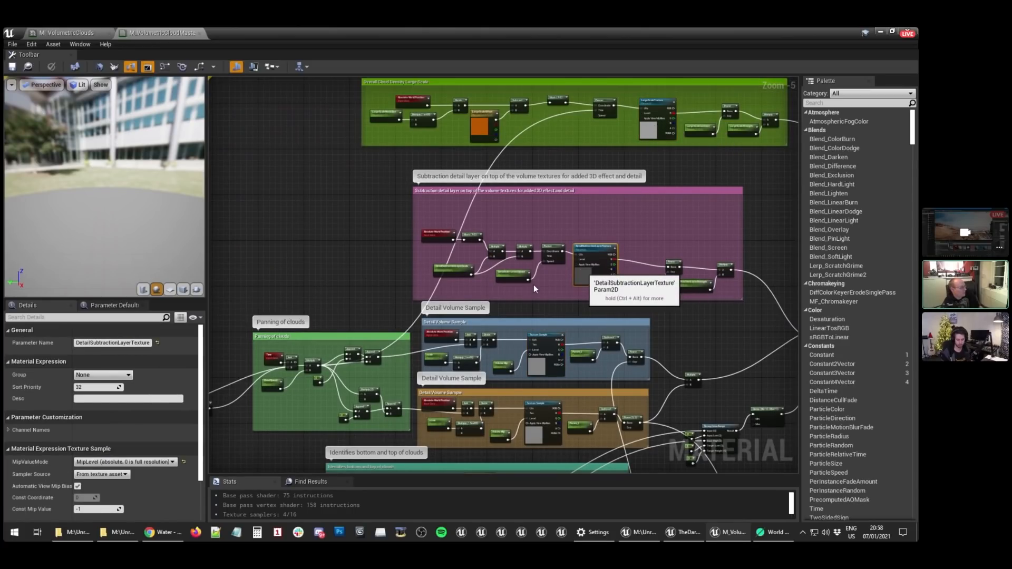
scroll(152, 404, "down", 3)
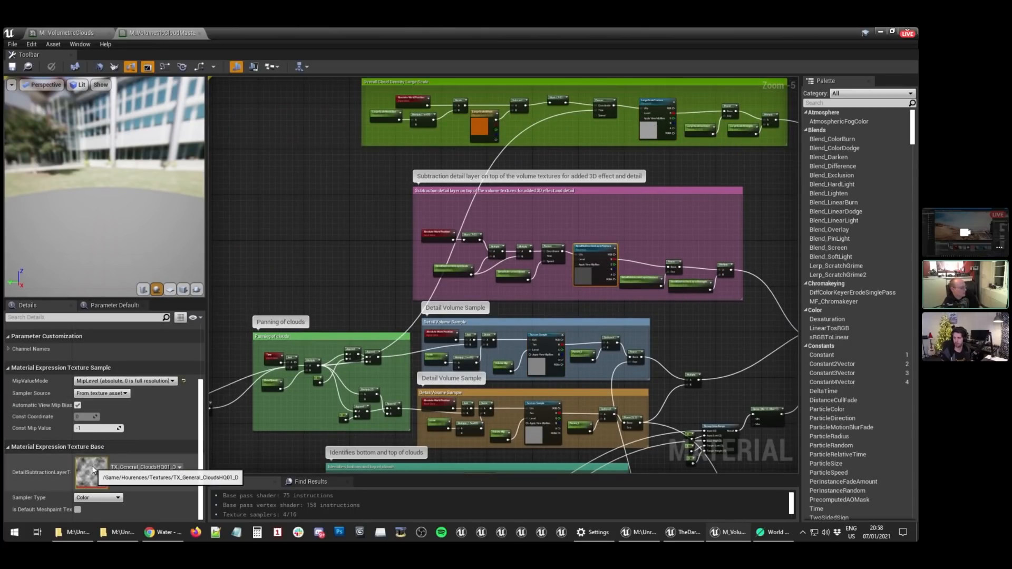
right_click_drag(712, 323, 546, 341)
left_click(491, 140)
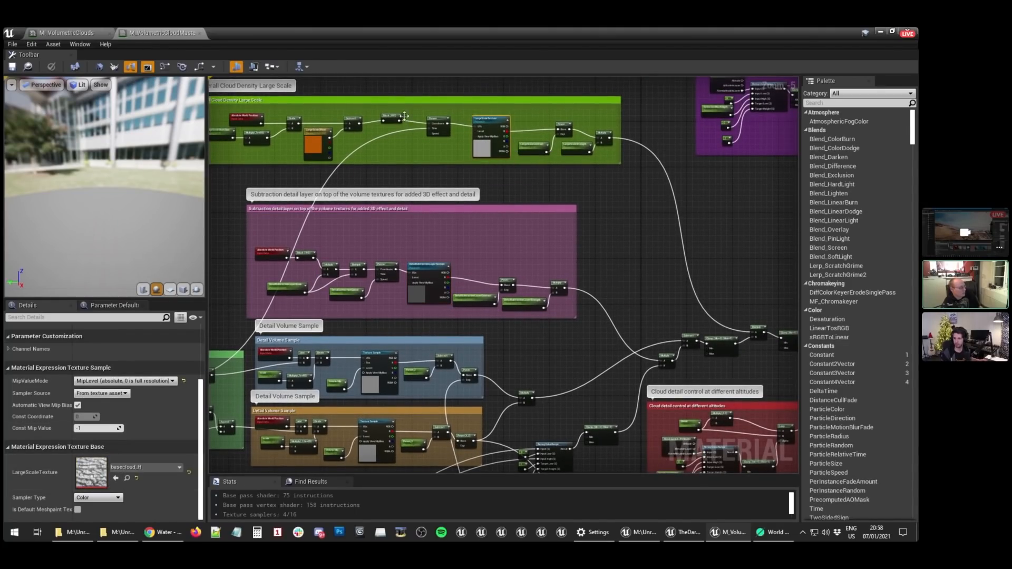
- Restore the material editor window to a smaller size, move it aside and look over the clouds in the level
double_click(489, 38)
left_click_drag(629, 89, 918, 257)
right_click_drag(560, 237, 664, 258)
right_click_drag(356, 258, 413, 244)
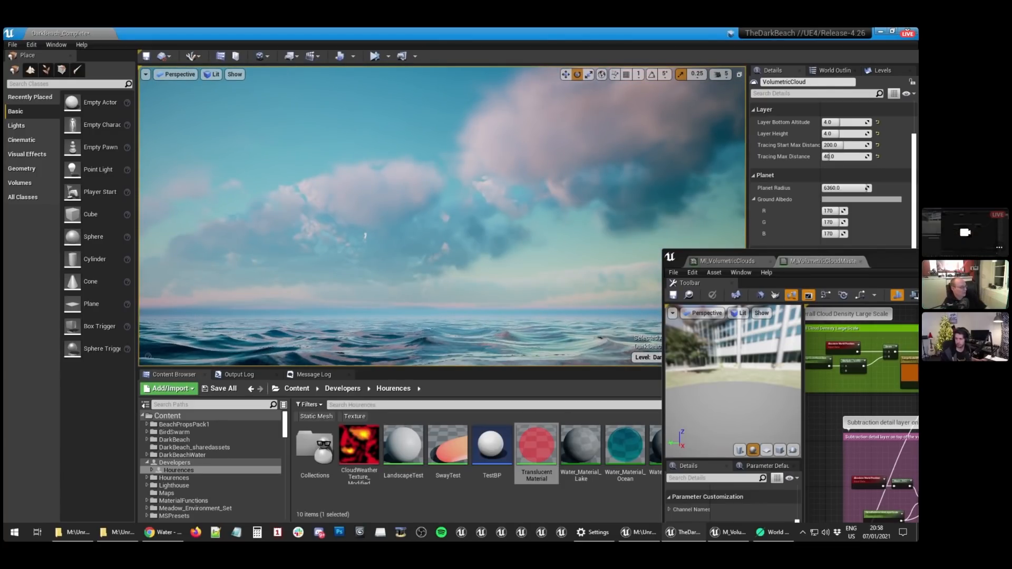
right_click_drag(381, 220, 163, 206)
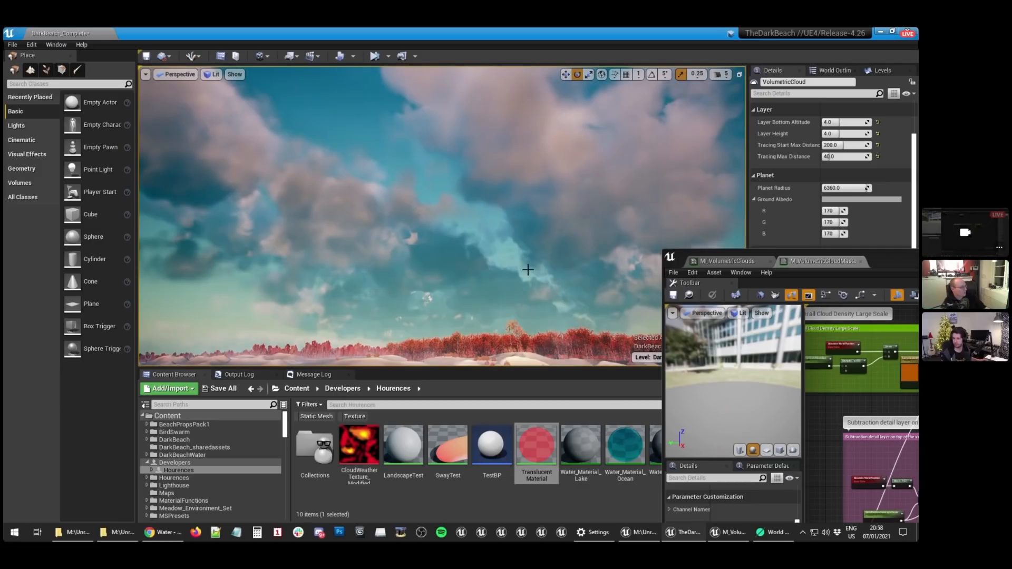
right_click_drag(381, 221, 488, 255)
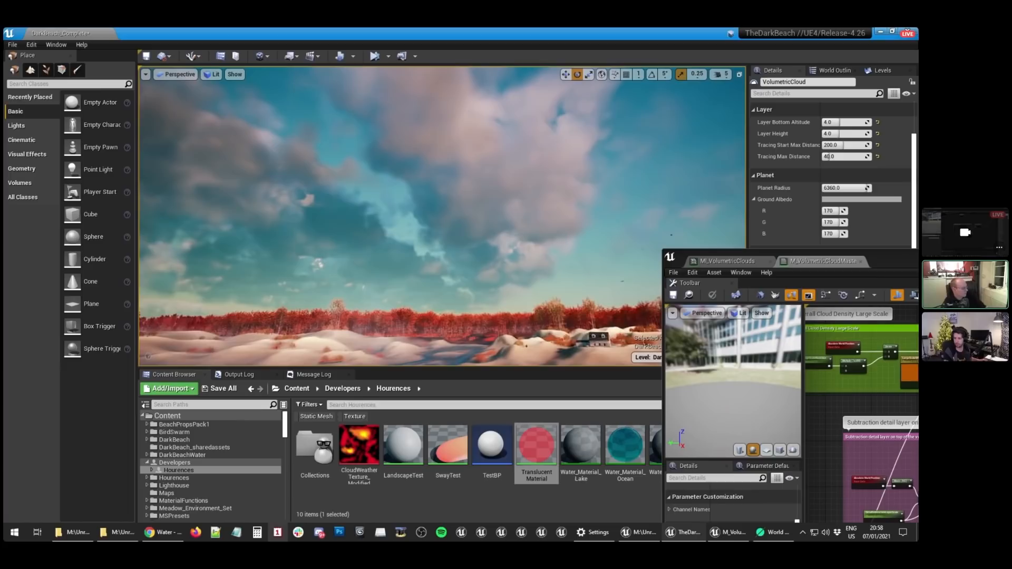
- Check the World slide in the browser presentation, return to Unreal Editor and close the M_VolumetricCloudMaster material
left_click(158, 534)
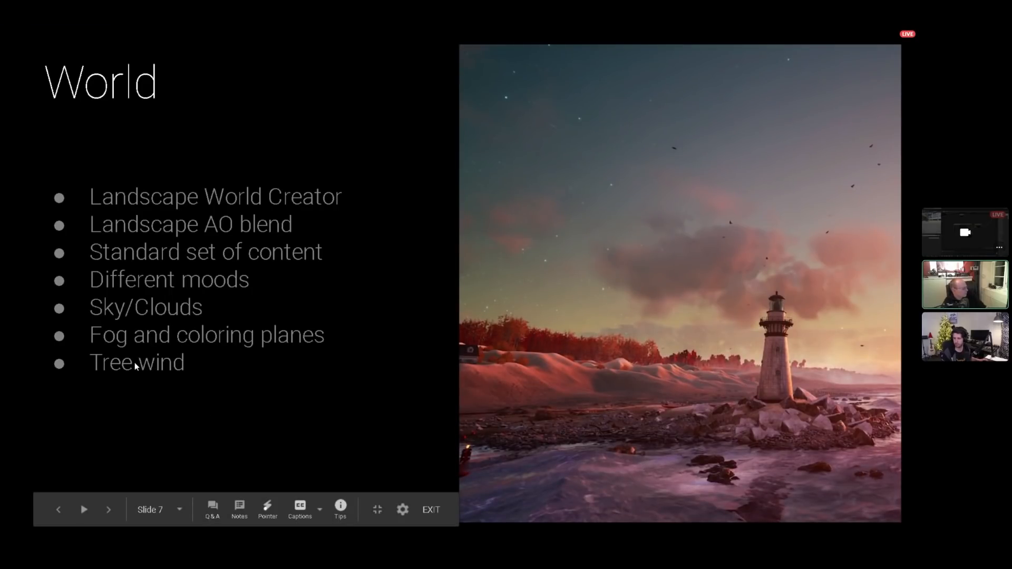
key("alt+Tab")
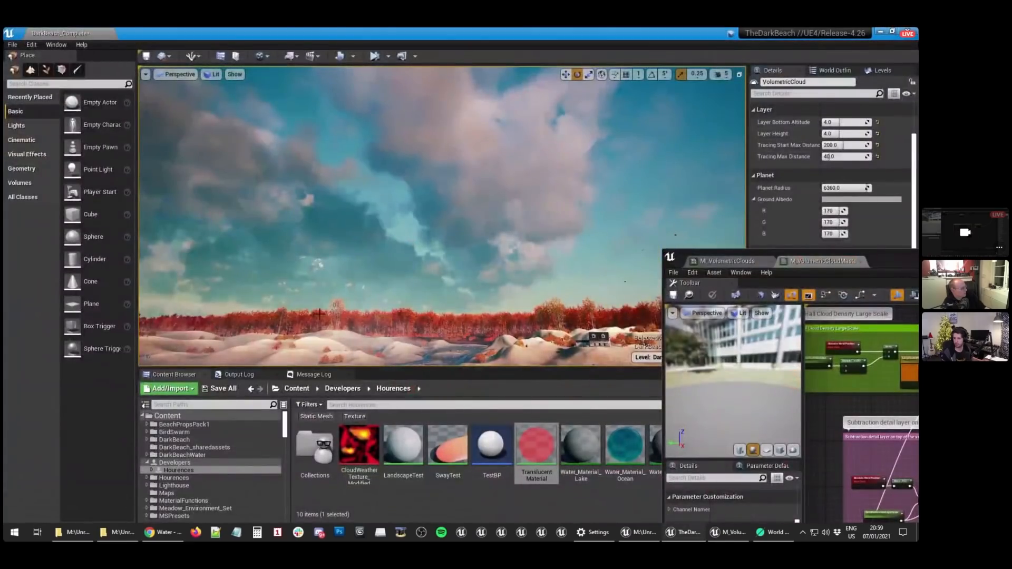
middle_click(817, 259)
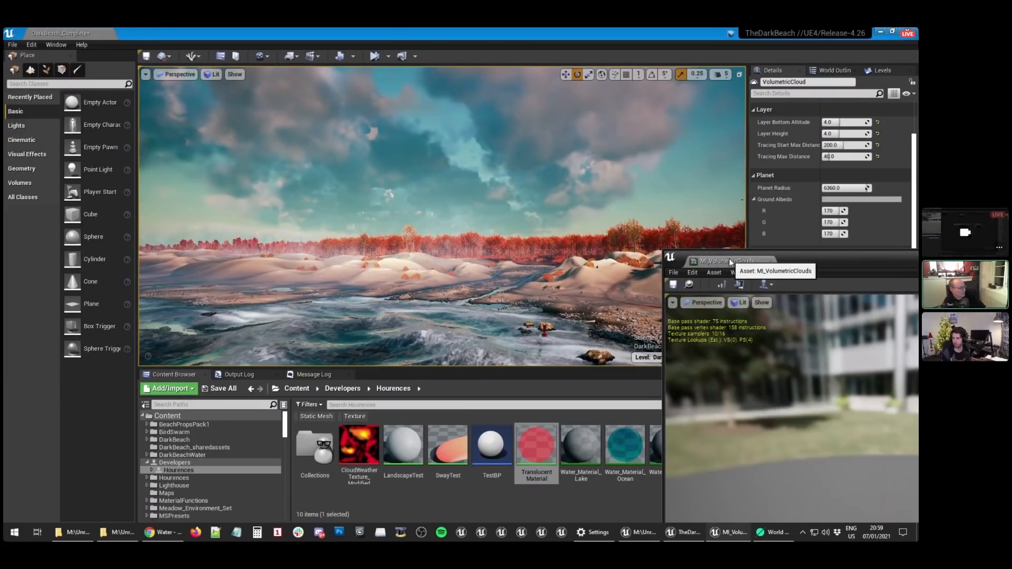
- Close the MI_VolumetricClouds material instance and view the orange autumn trees on the sand dunes in the level
middle_click(729, 258)
key("w")
right_click_drag(559, 290, 649, 338)
key("e")
key("w")
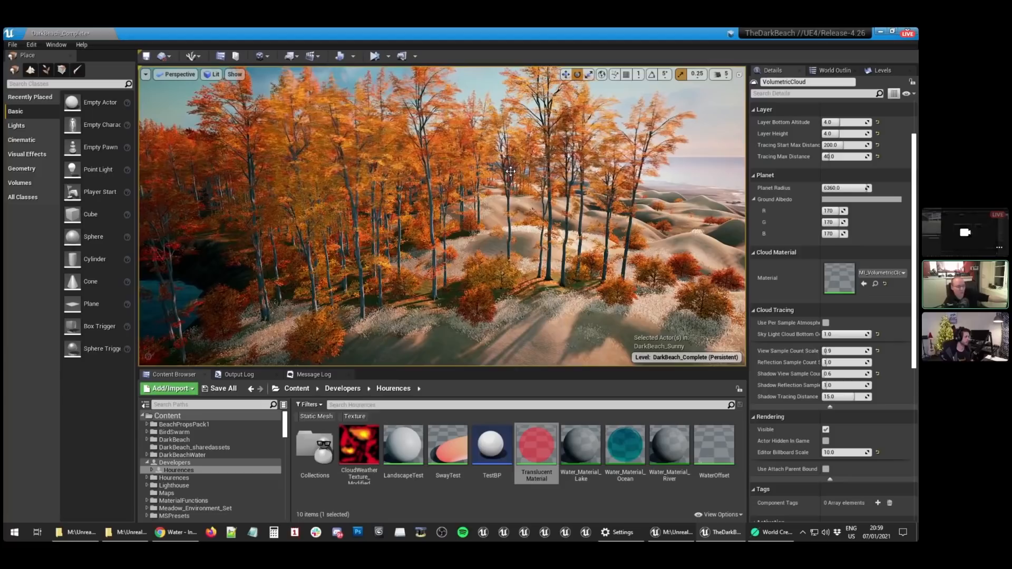
key("w")
right_click_drag(510, 171, 519, 145)
key("s")
right_click_drag(514, 253, 422, 227)
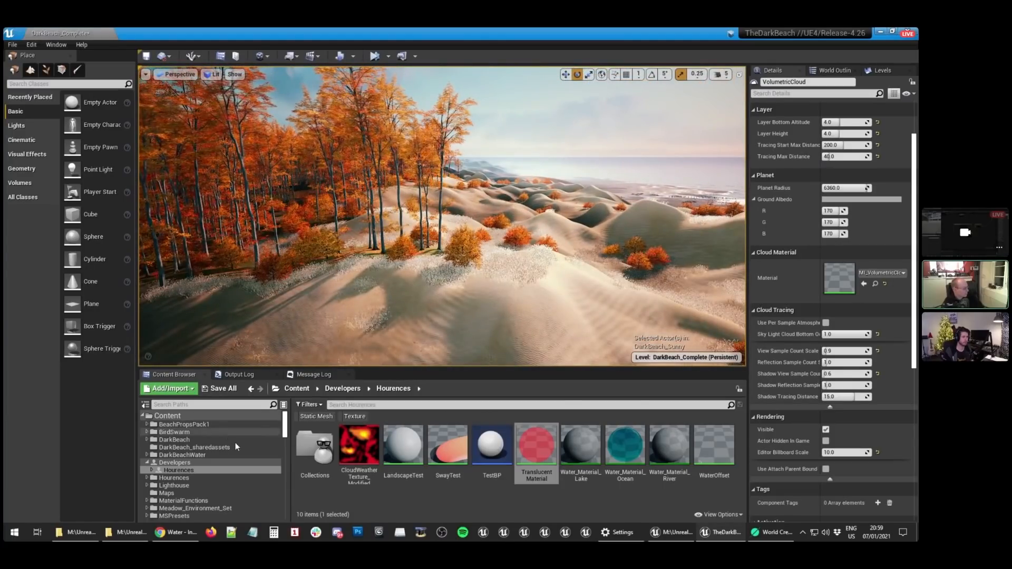
- Browse to the MaterialFunctions folder in the project content and open MF_GradientOverObjectWPO
left_click(176, 477)
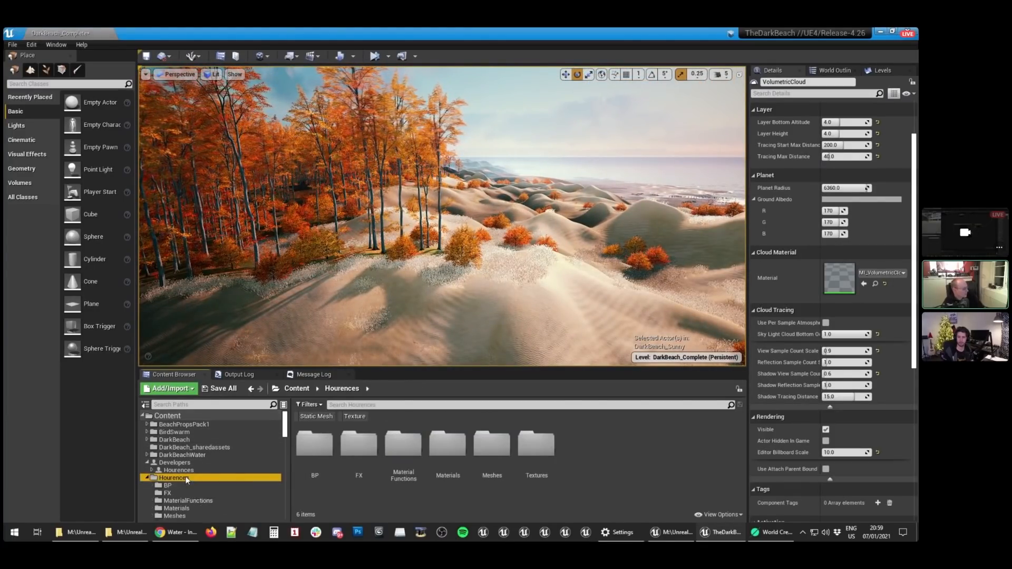
double_click(179, 478)
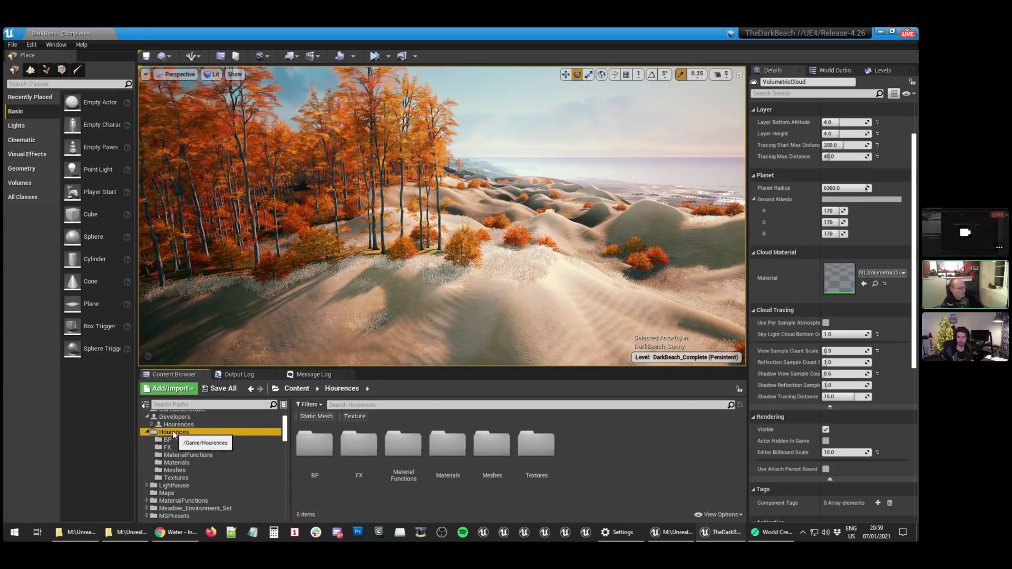
left_click(204, 457)
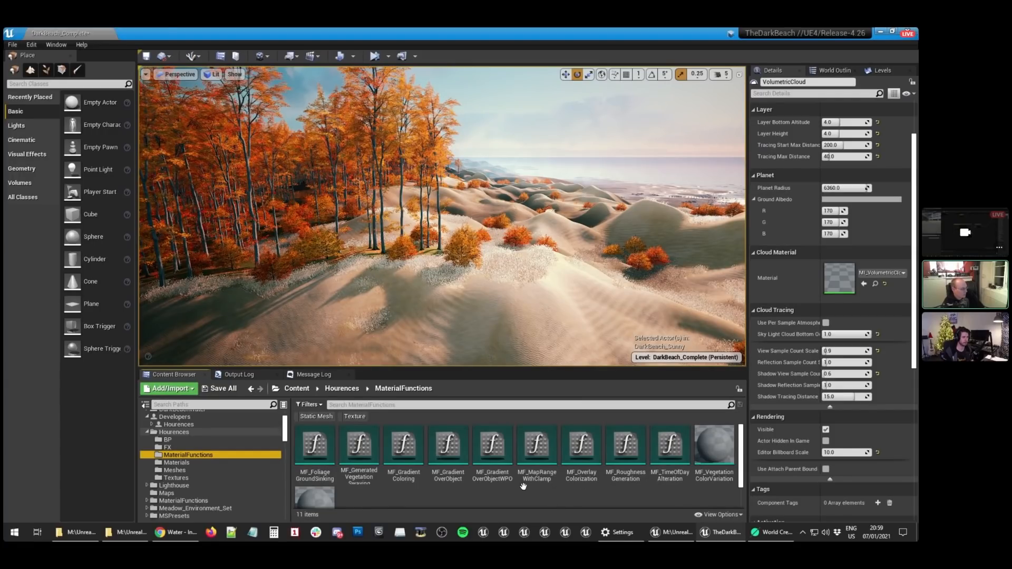
scroll(523, 486, "down", 1)
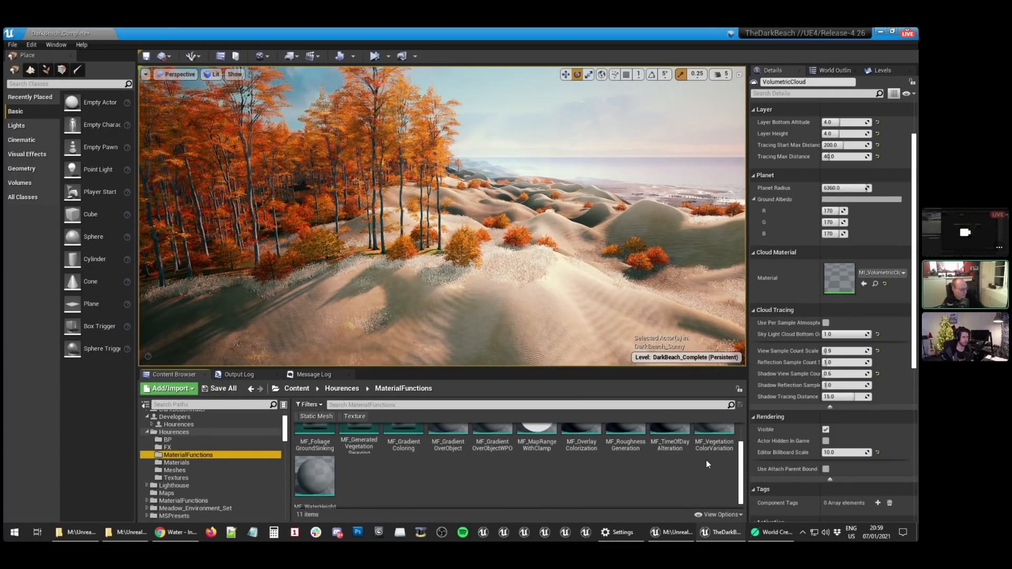
scroll(340, 479, "up", 1)
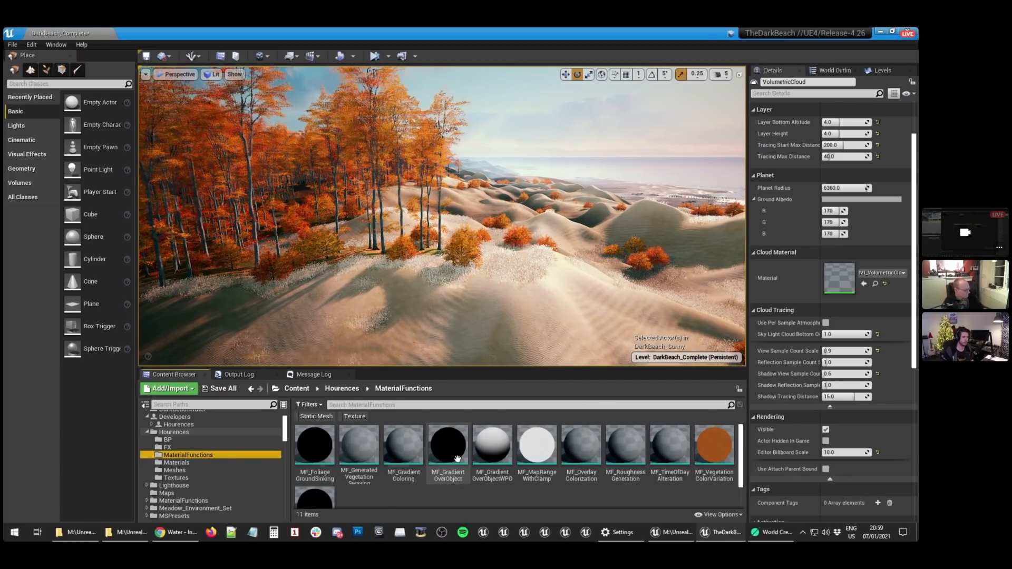
double_click(498, 453)
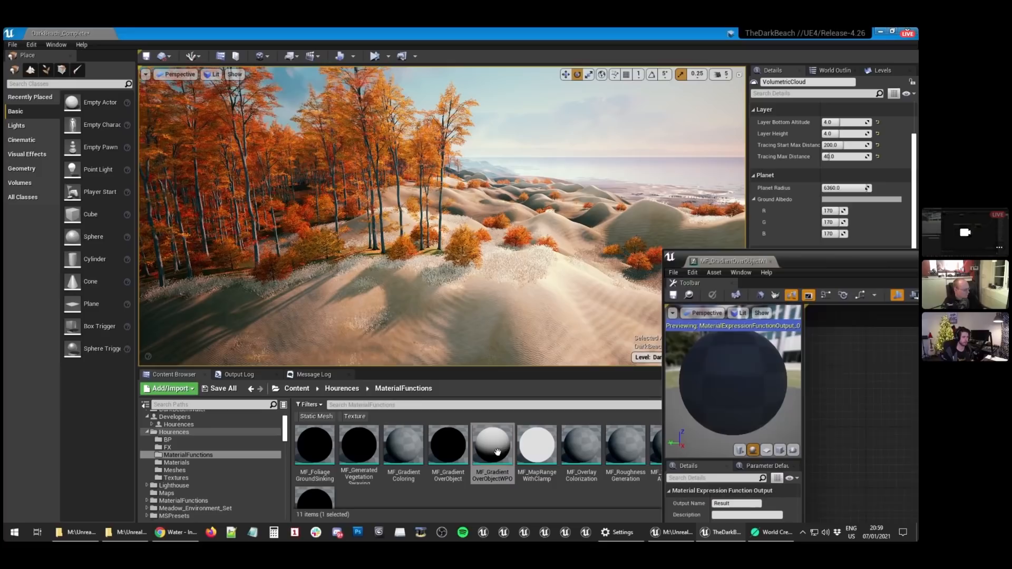
- Move the MF_GradientOverObjectWPO window aside to look at the trees in the level, and maximize it for viewing its graph
left_click_drag(841, 260, 335, 58)
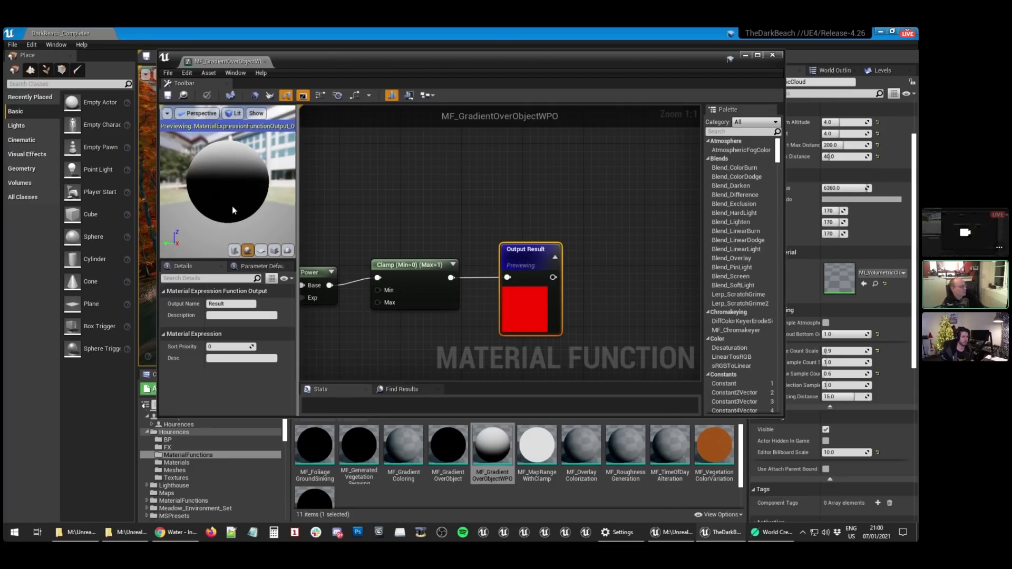
left_click_drag(316, 62, 810, 126)
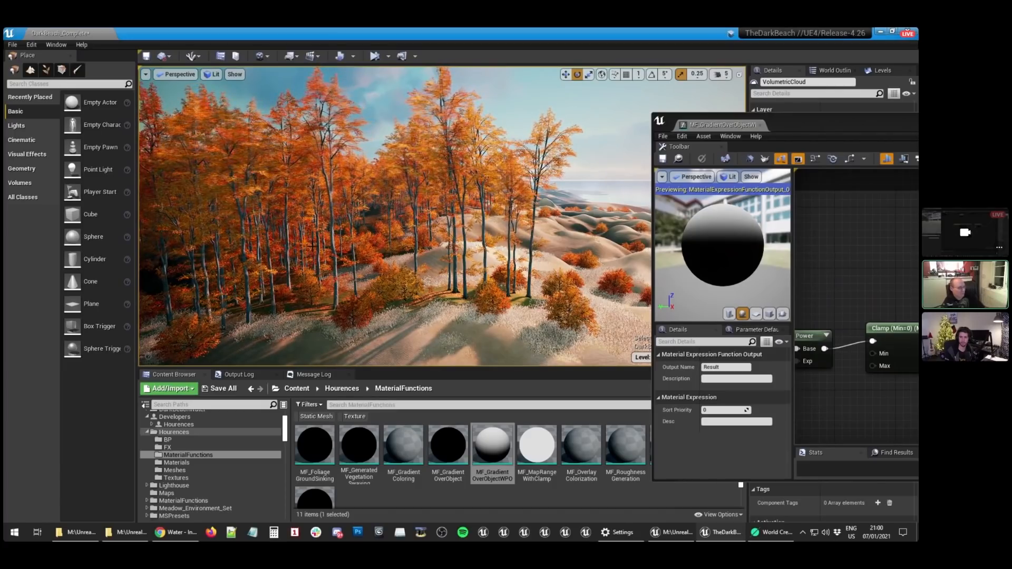
left_click_drag(831, 126, 340, 84)
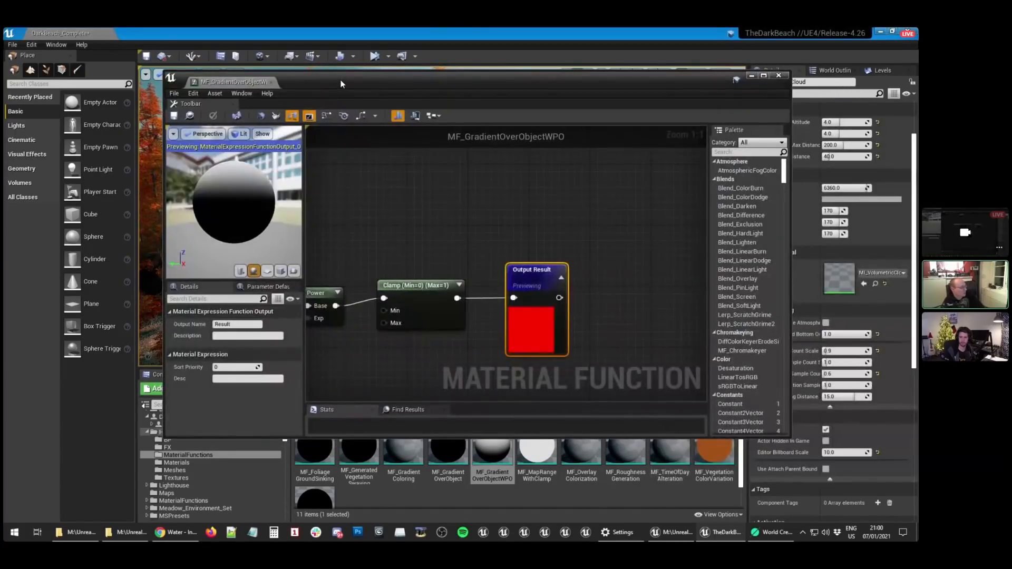
double_click(340, 80)
- Examine the MF_GradientOverObjectWPO graph from the world position and object bounds inputs to the Output Result, along with its gradient preview sphere
right_click_drag(343, 113, 658, 230)
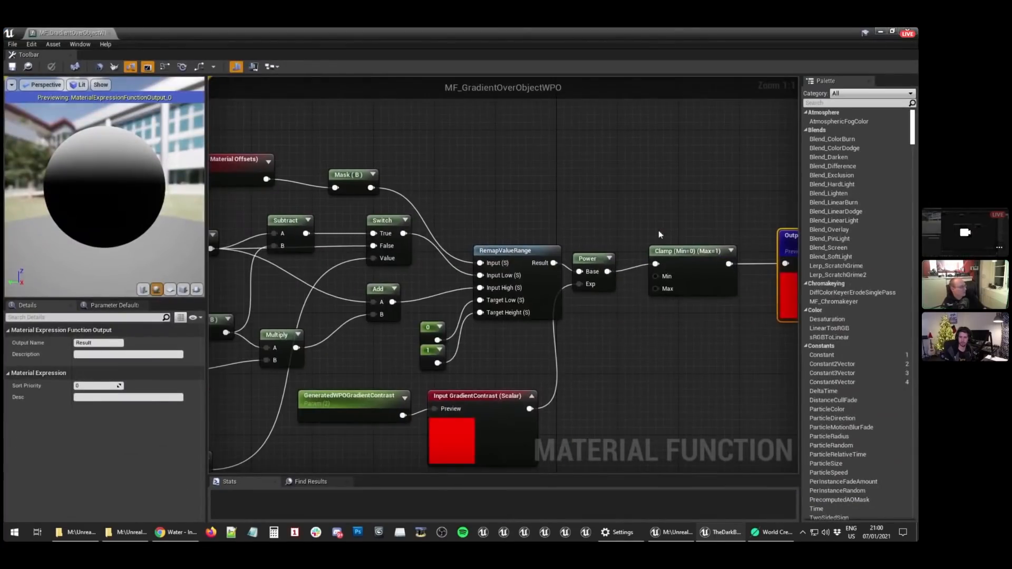
scroll(592, 295, "down", 5)
scroll(590, 259, "up", 3)
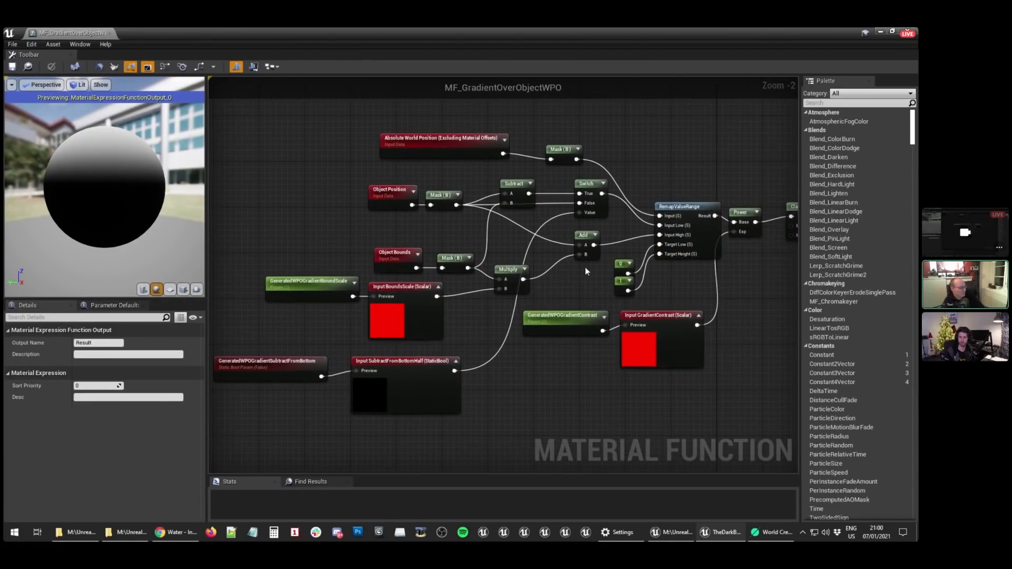
left_click_drag(103, 203, 117, 236)
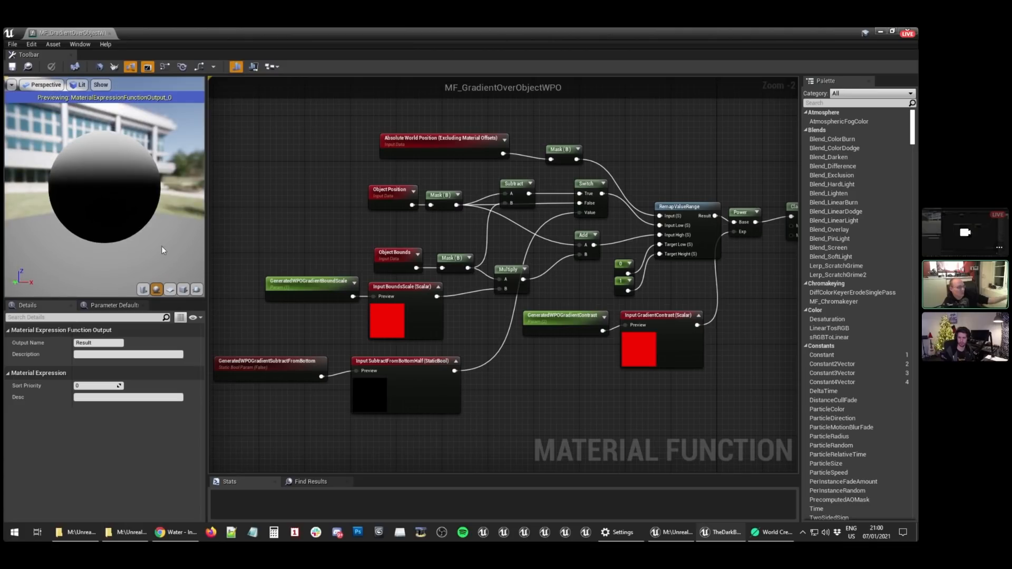
right_click_drag(455, 288, 536, 284)
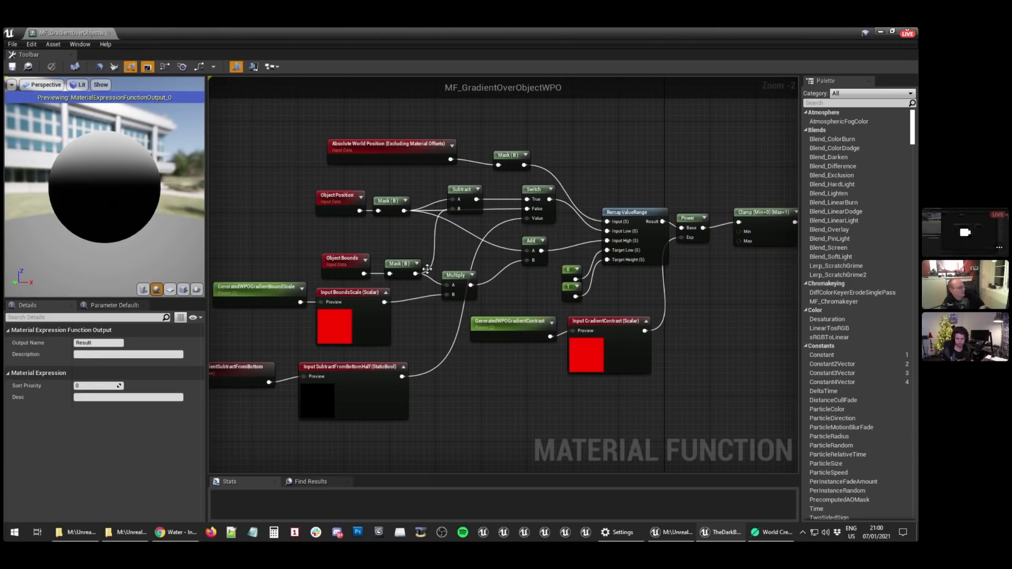
right_click_drag(529, 284, 388, 287)
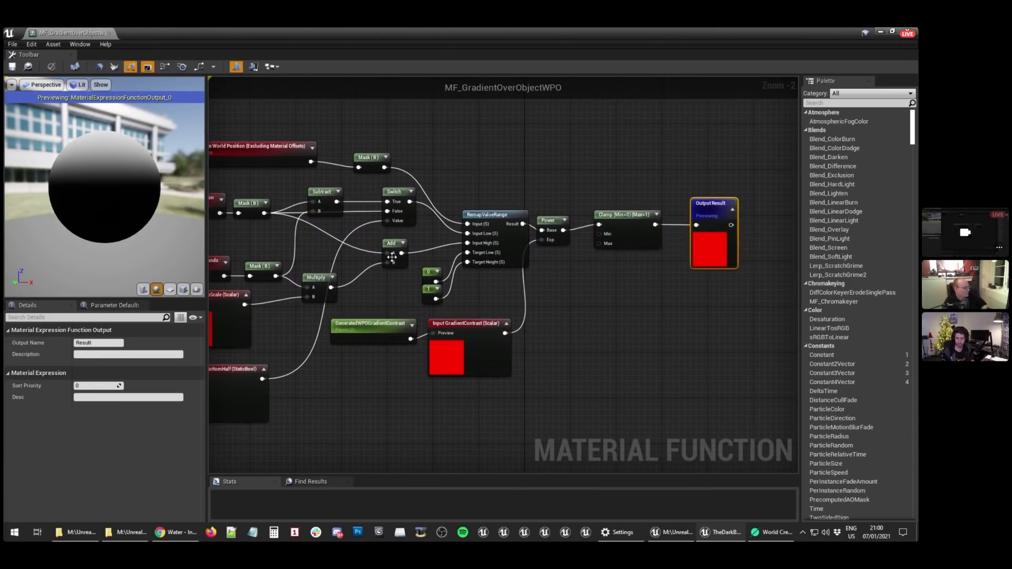
- Close the MF_GradientOverObjectWPO function, check the World slide in the browser presentation and return to Unreal Editor
middle_click(92, 30)
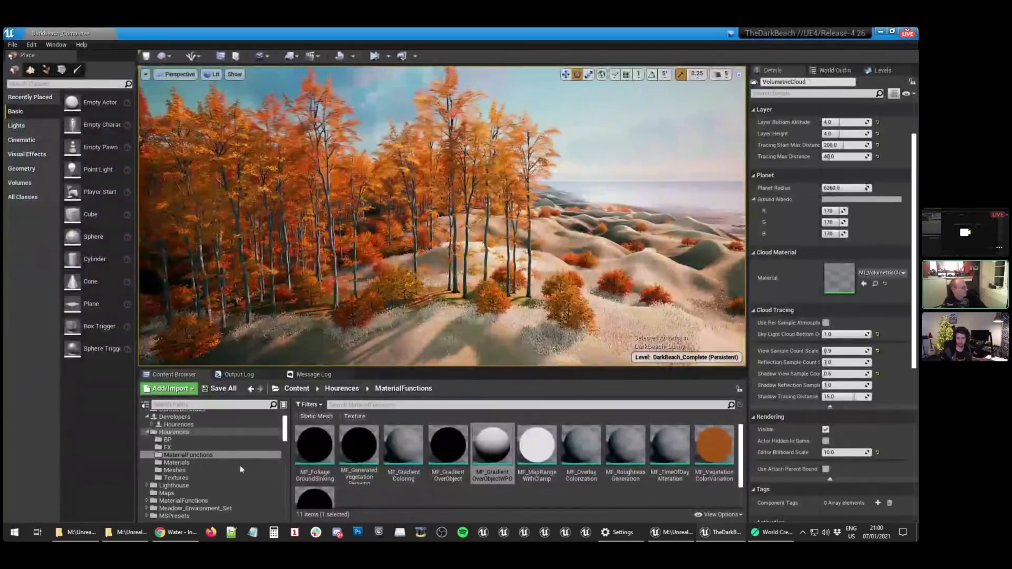
left_click(175, 532)
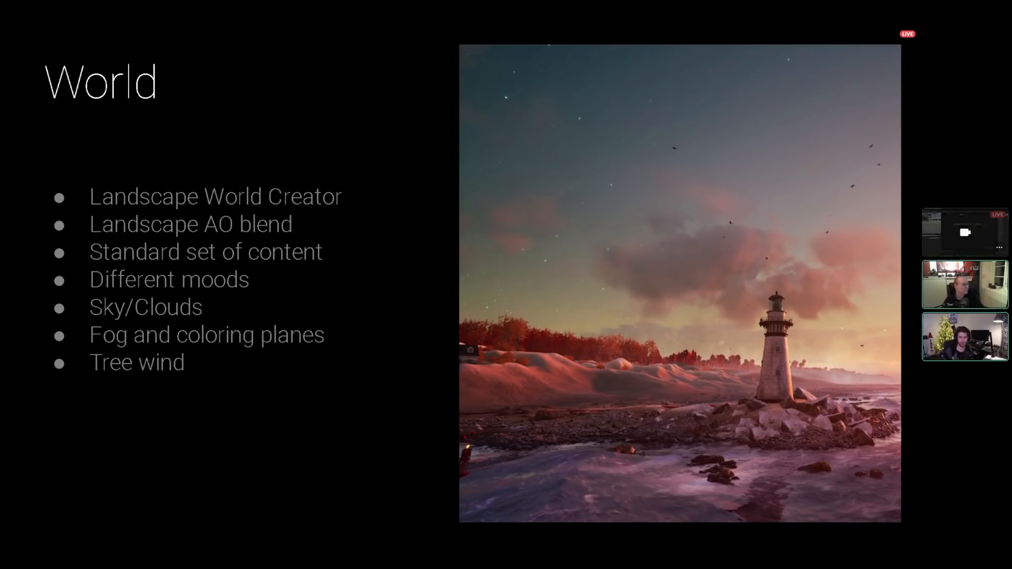
key("alt+Tab")
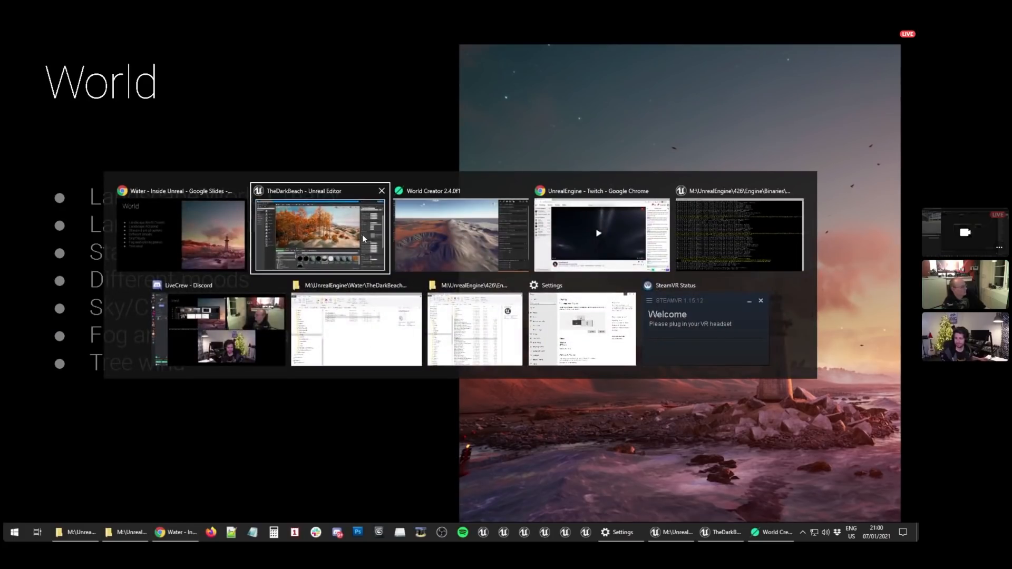
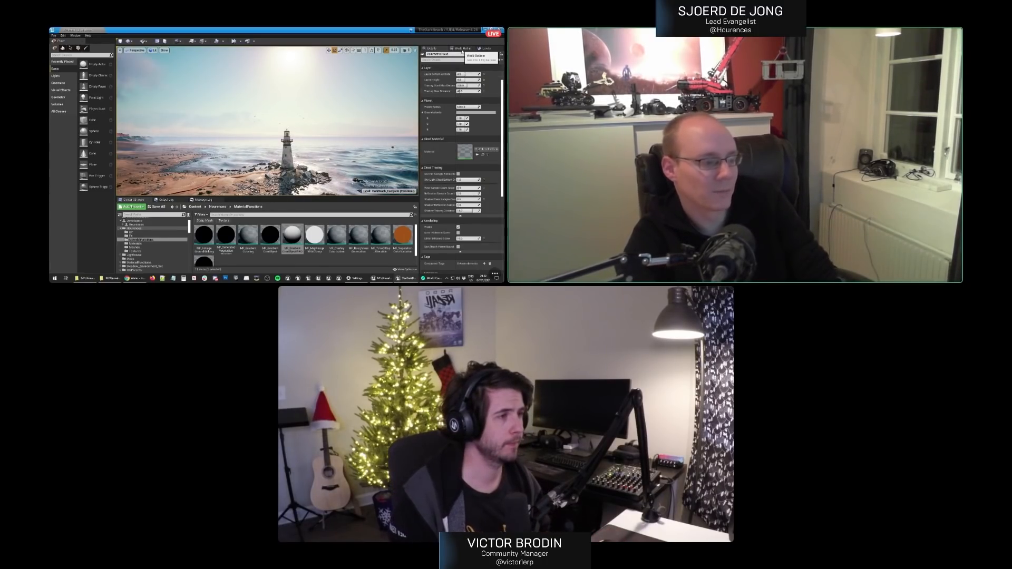
- Search the level's actors for "water bru", select Landscape_WaterBrushManager and show its details
left_click(461, 48)
type("water bru")
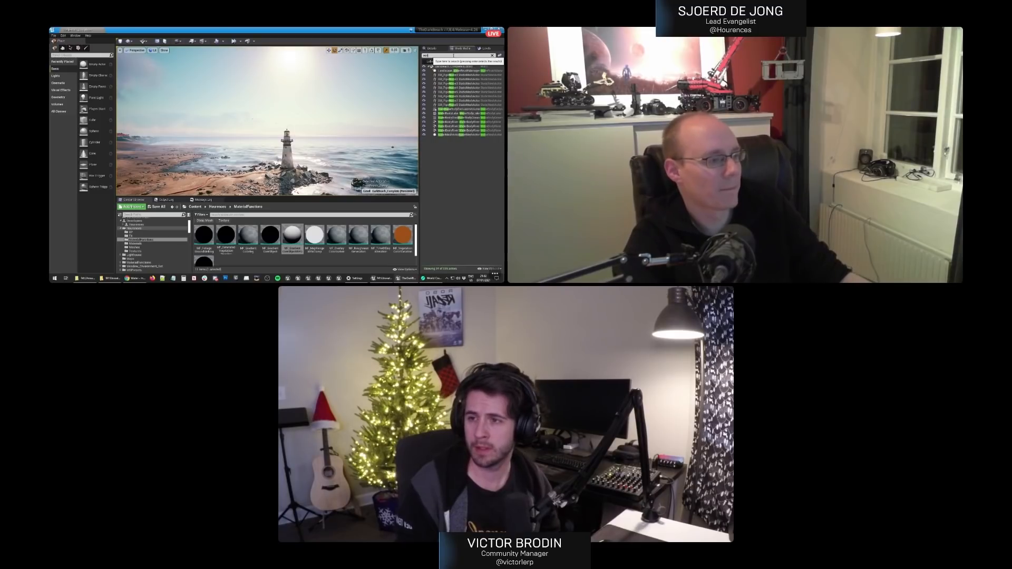
left_click(450, 70)
left_click(430, 48)
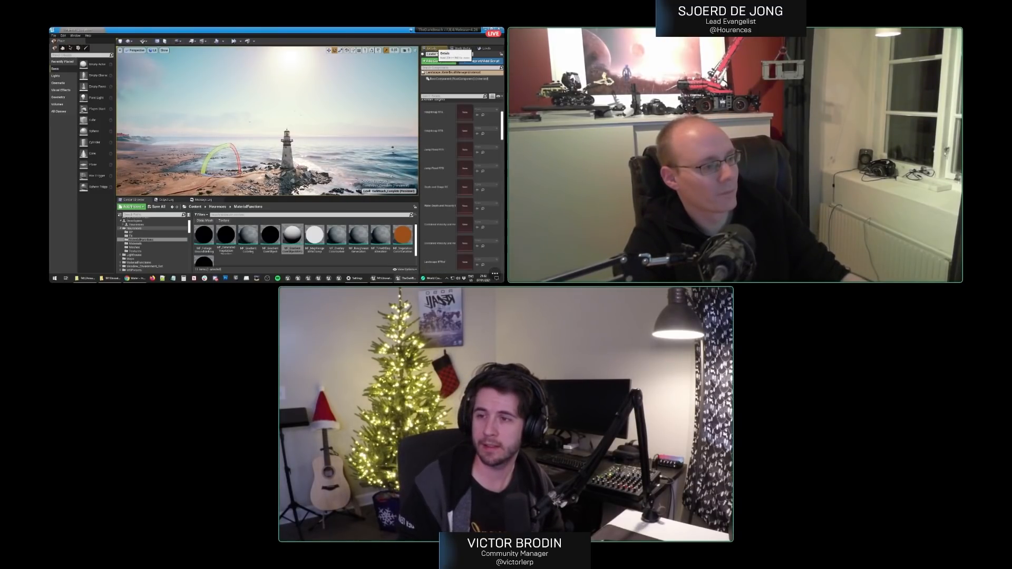
- Look through the Landscape_WaterBrushManager properties, including its Settings, Brush Materials and Debug MIDs sections, and view the water around the shore rocks
scroll(456, 158, "down", 10)
scroll(457, 170, "down", 10)
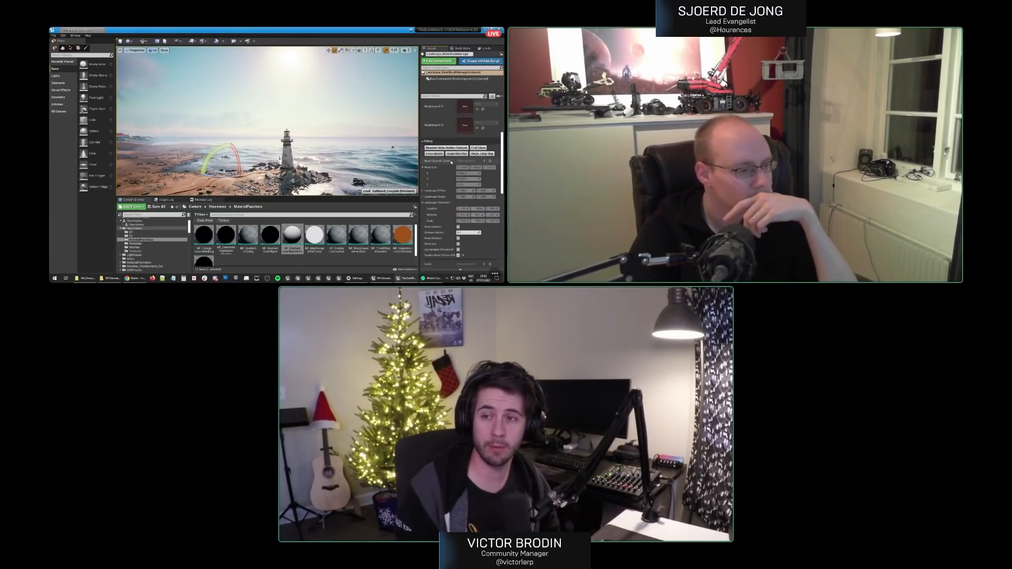
scroll(449, 180, "down", 10)
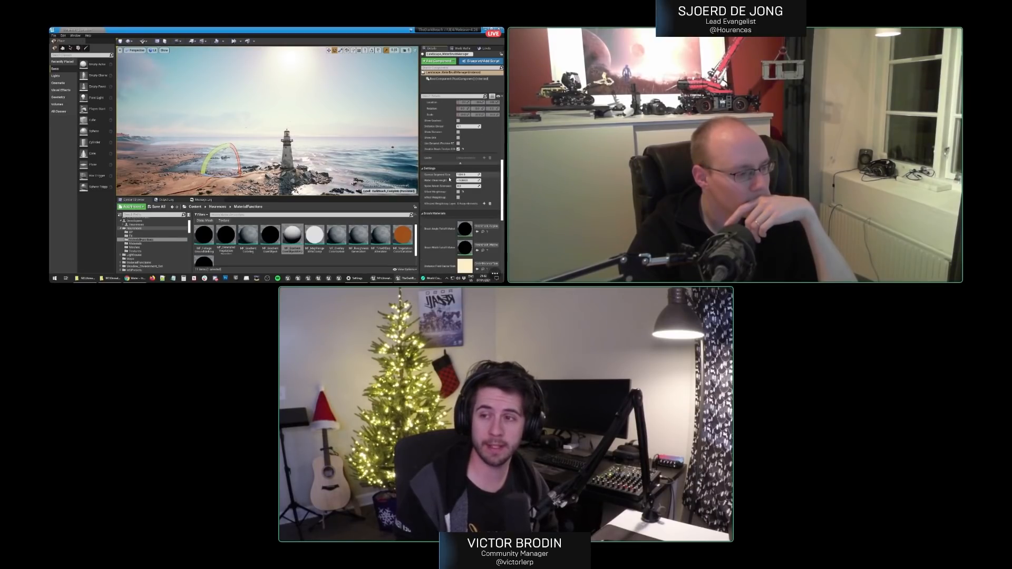
scroll(449, 178, "down", 8)
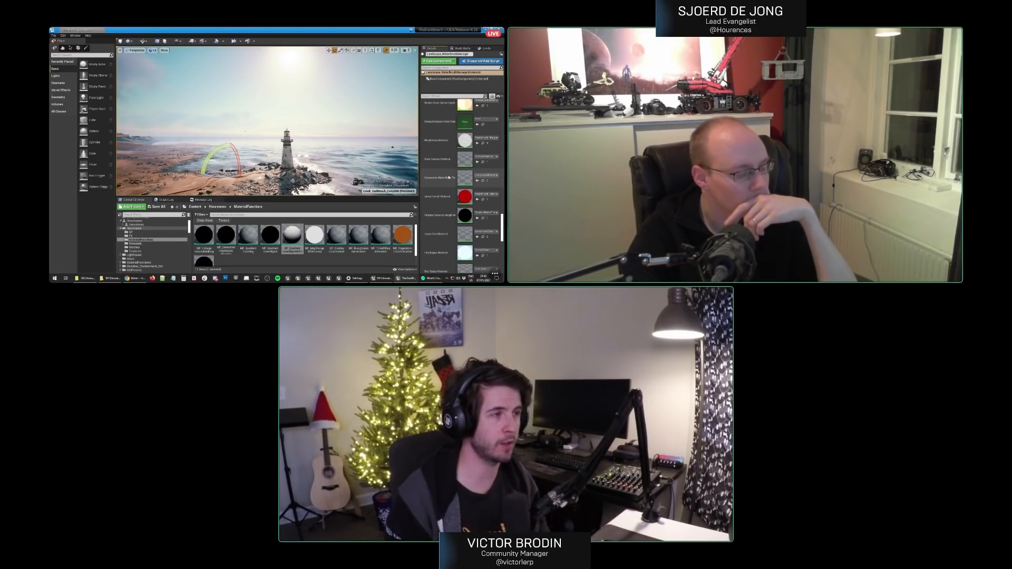
scroll(448, 177, "down", 5)
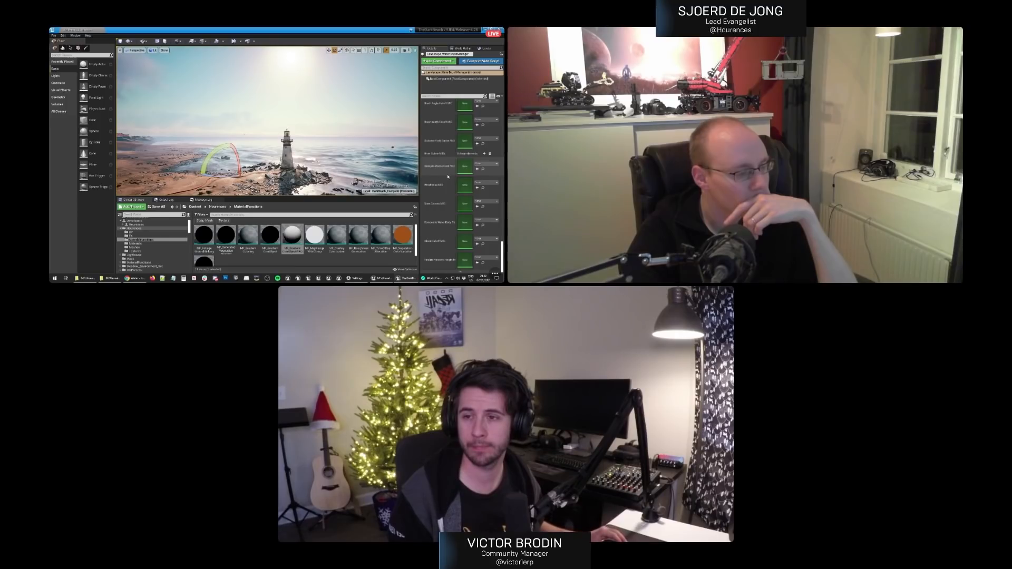
right_click_drag(392, 147, 375, 182)
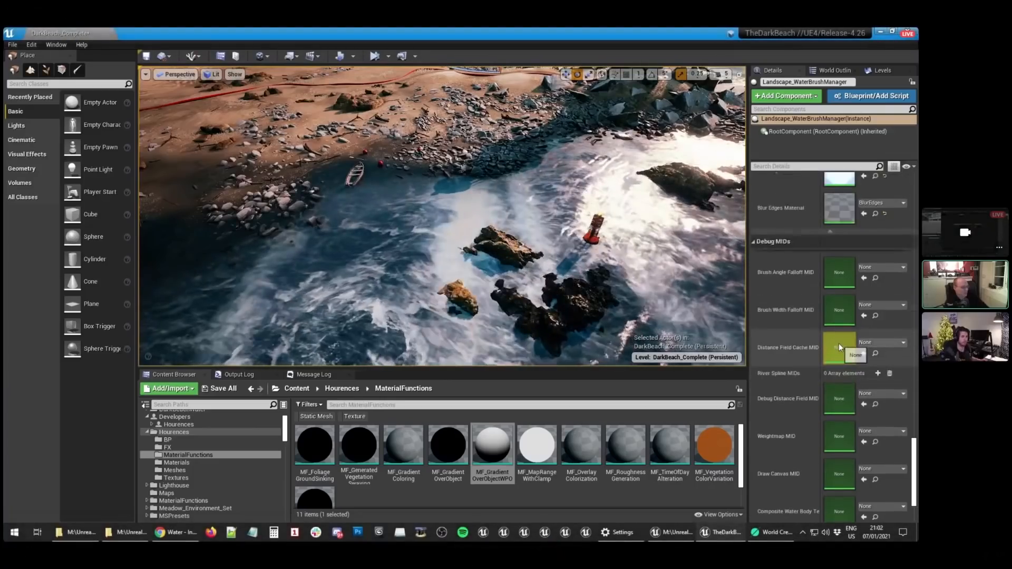
scroll(839, 343, "up", 10)
scroll(829, 318, "up", 8)
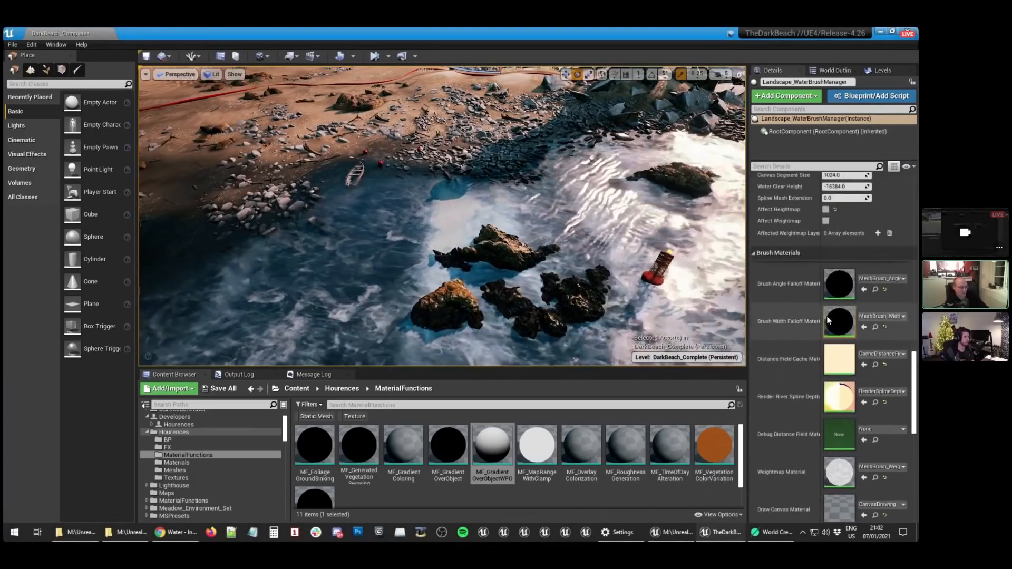
scroll(798, 321, "up", 8)
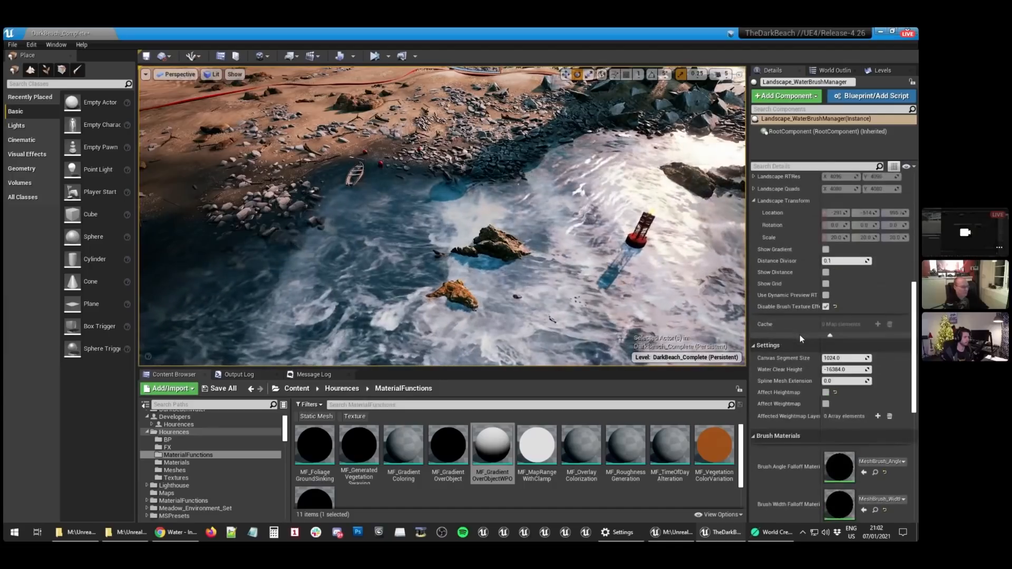
- Clear the actor selection and view the water around the rocks, the lighthouse coast and the open ocean
right_click_drag(604, 316, 604, 342)
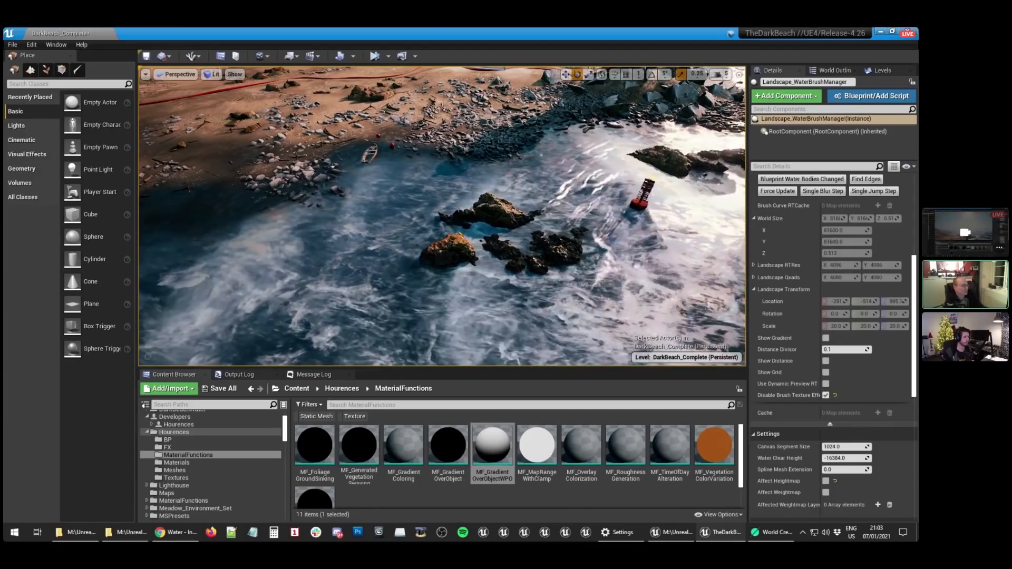
right_click_drag(442, 216, 415, 144)
key("Escape")
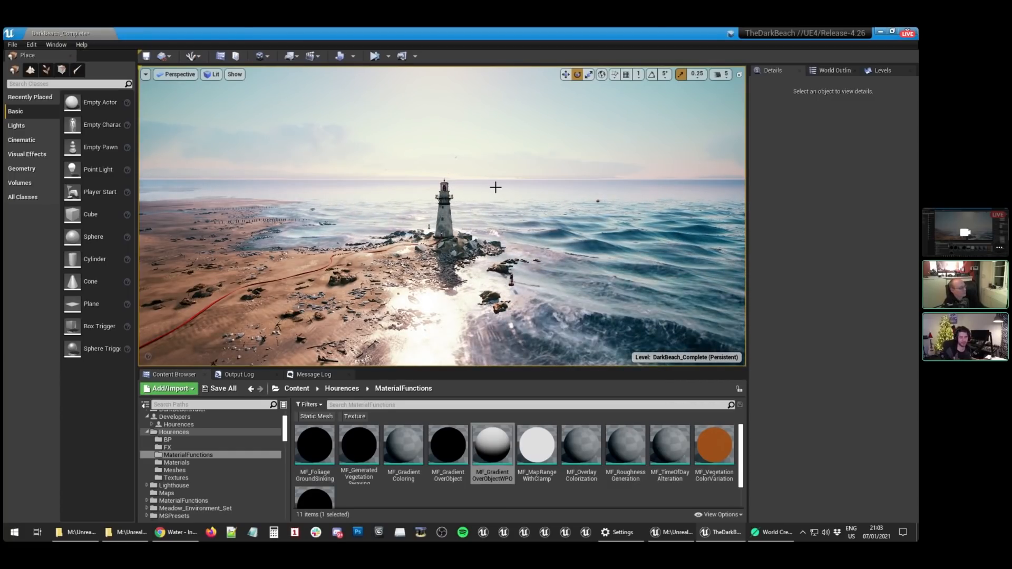
left_click_drag(496, 187, 505, 142)
right_click_drag(505, 142, 473, 240)
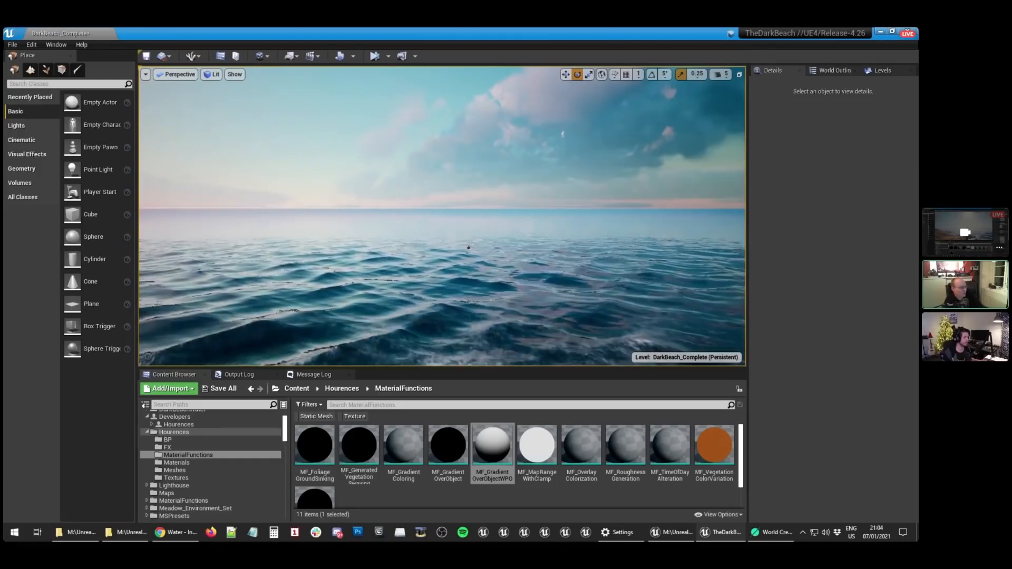
- Select the WaterBodyOcean actor and examine the ocean surface mesh in Brush Wireframe view mode
left_click(454, 224)
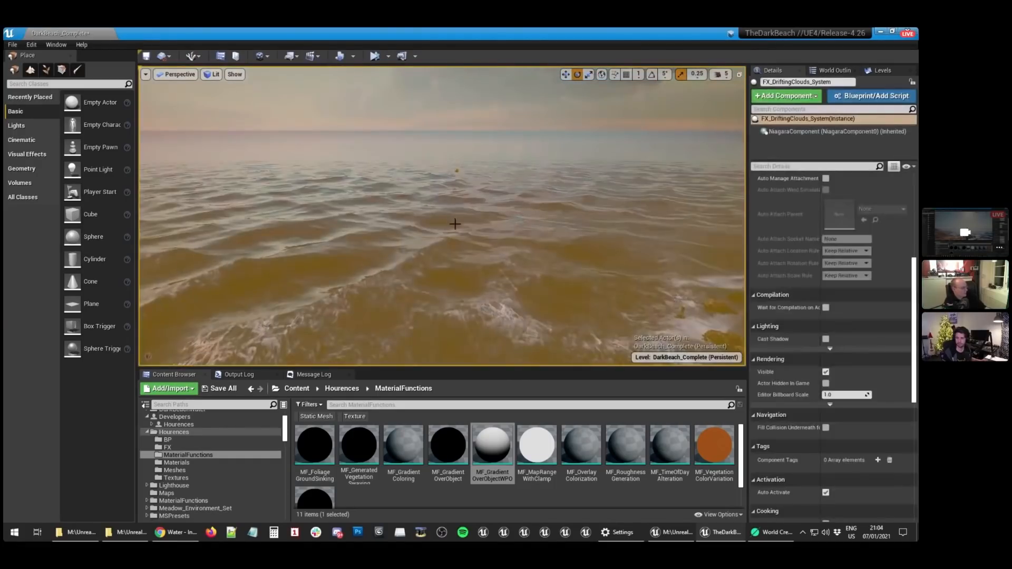
left_click(454, 224)
right_click_drag(455, 224, 518, 192)
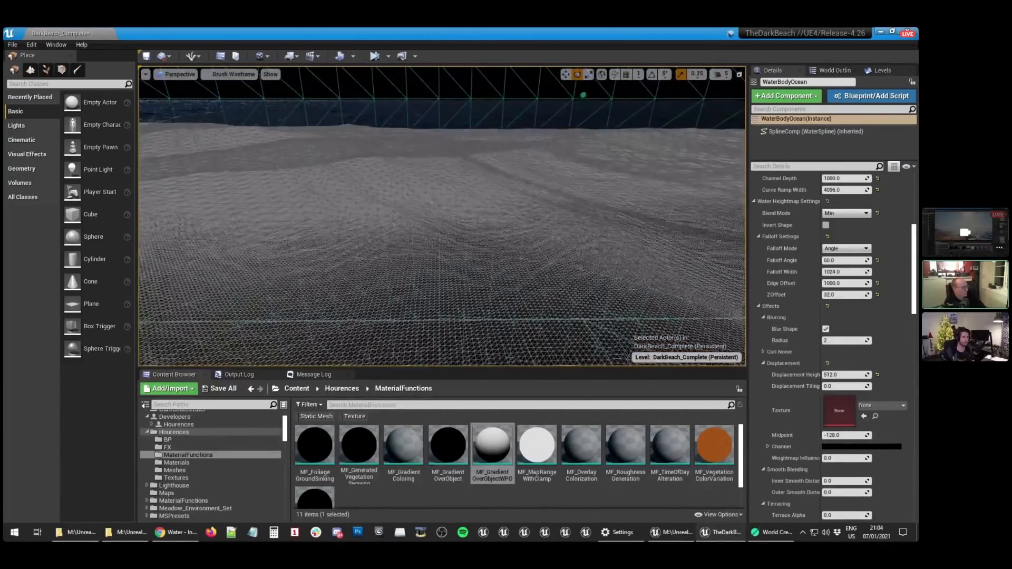
mouse_move(518, 193)
right_mouse_down()
mouse_move(518, 227)
mouse_move(518, 200)
mouse_move(474, 211)
right_mouse_up()
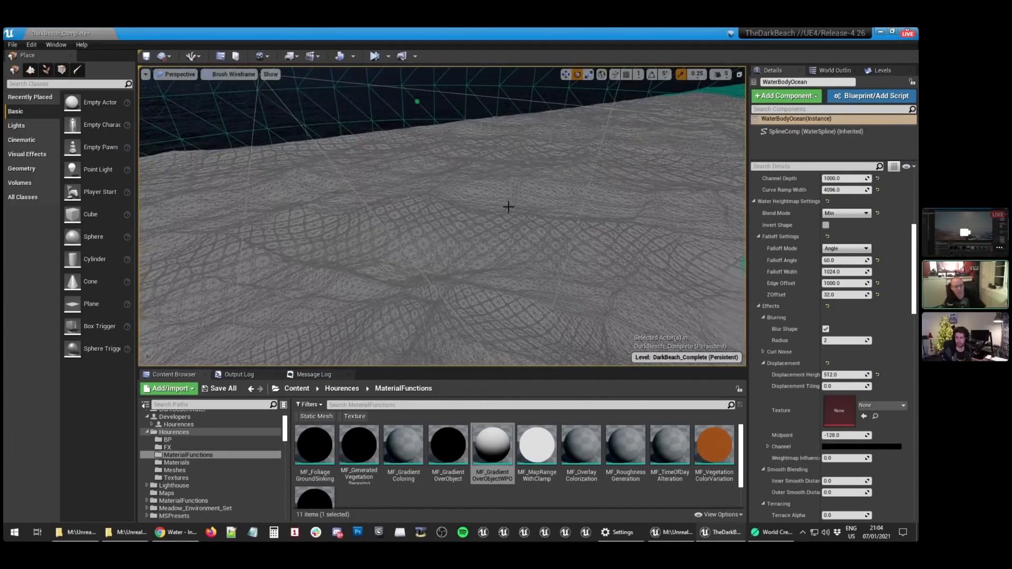
- Switch the ocean surface view back to Lit view mode
right_click_drag(508, 207, 512, 258)
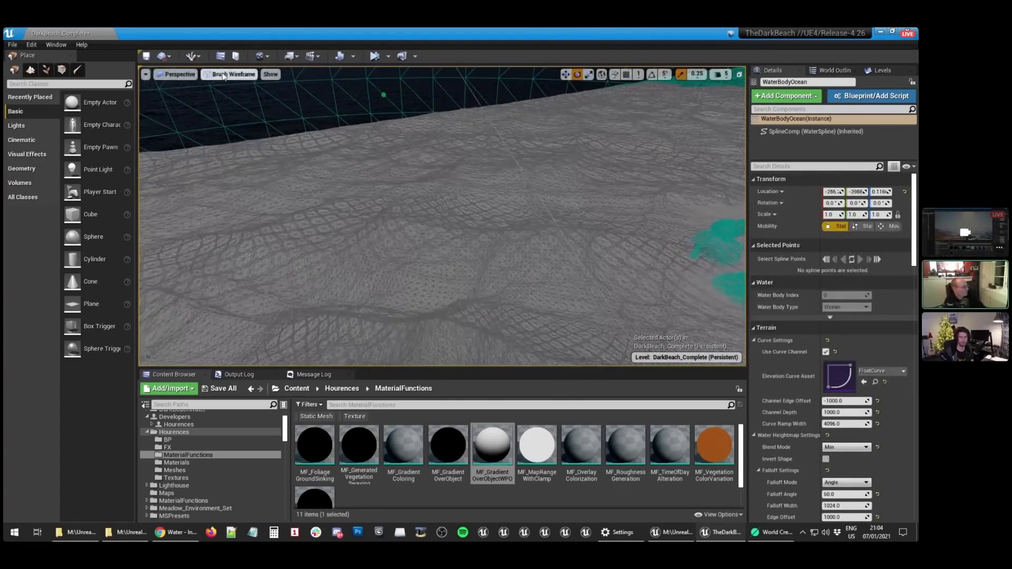
left_click(224, 75)
left_click(224, 86)
- Open WaterBodyOcean's water material, Water_Material_Ocean, look through its parameters and open its parent, Water_Material
scroll(835, 401, "down", 5)
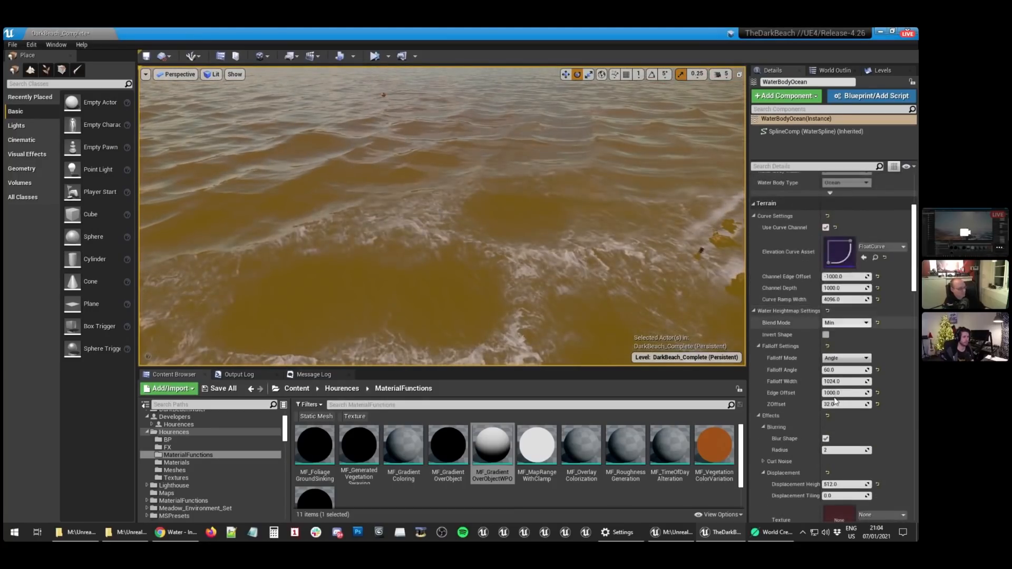
scroll(836, 395, "down", 10)
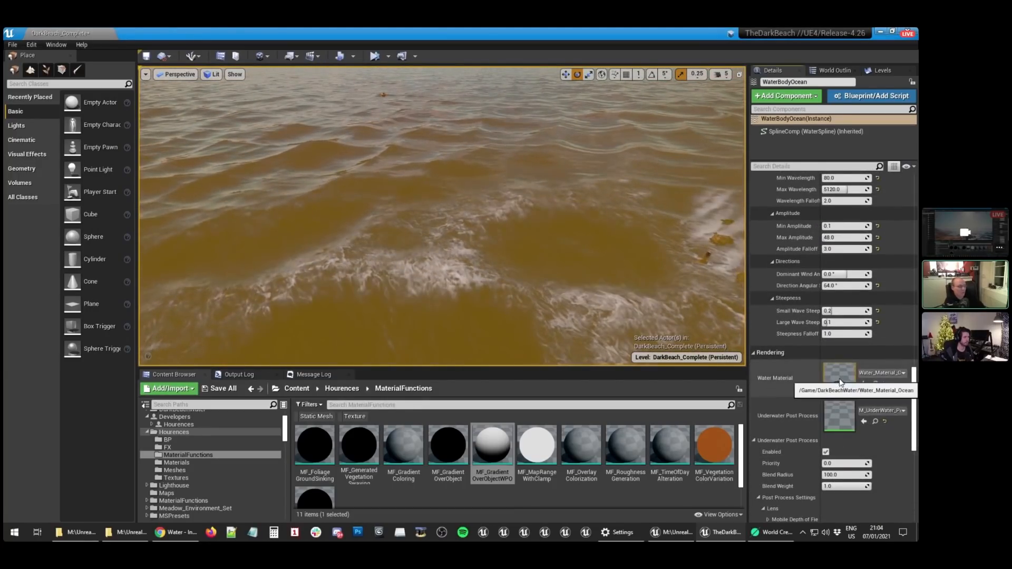
double_click(839, 379)
scroll(775, 414, "down", 5)
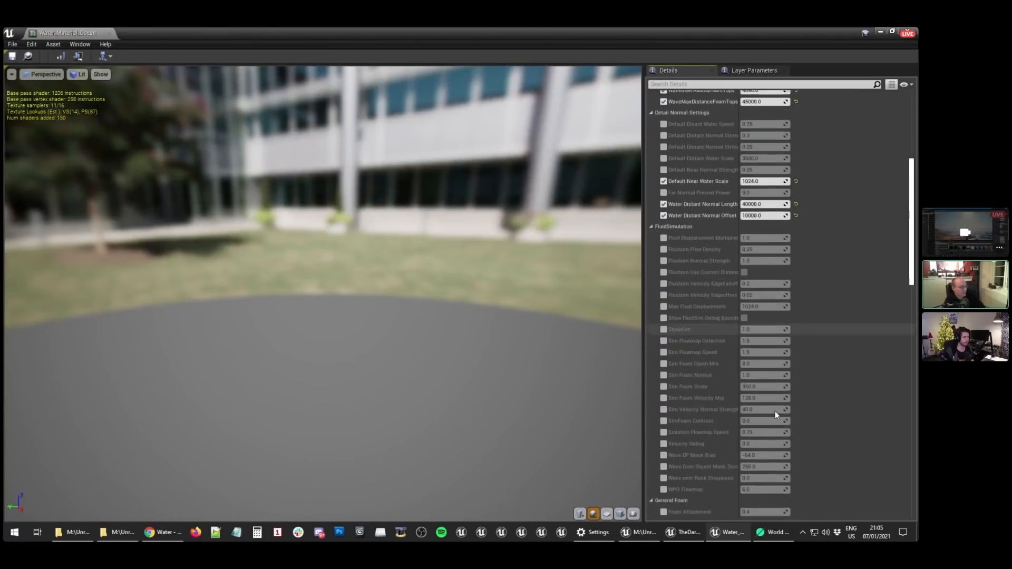
scroll(775, 415, "down", 15)
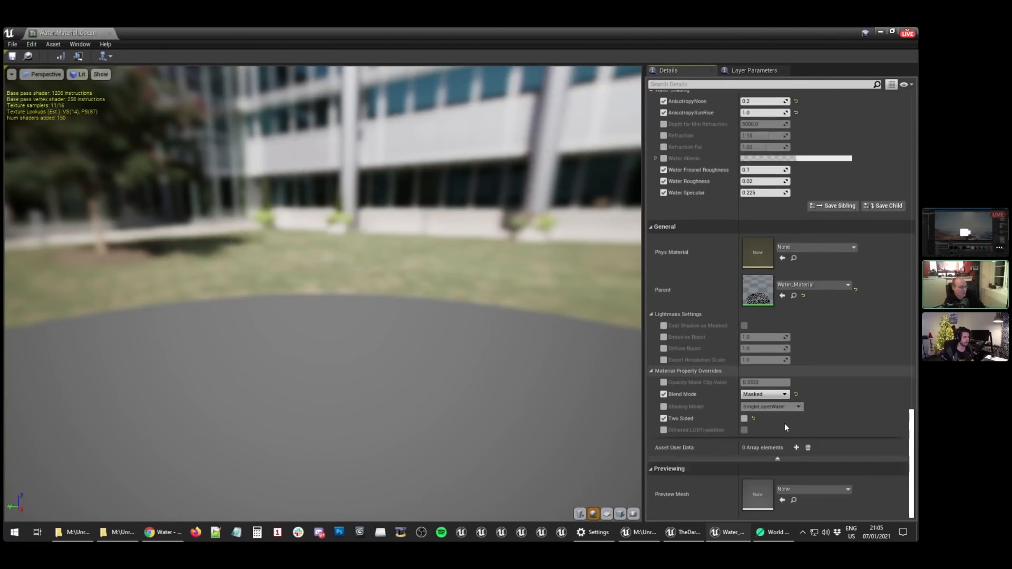
double_click(754, 288)
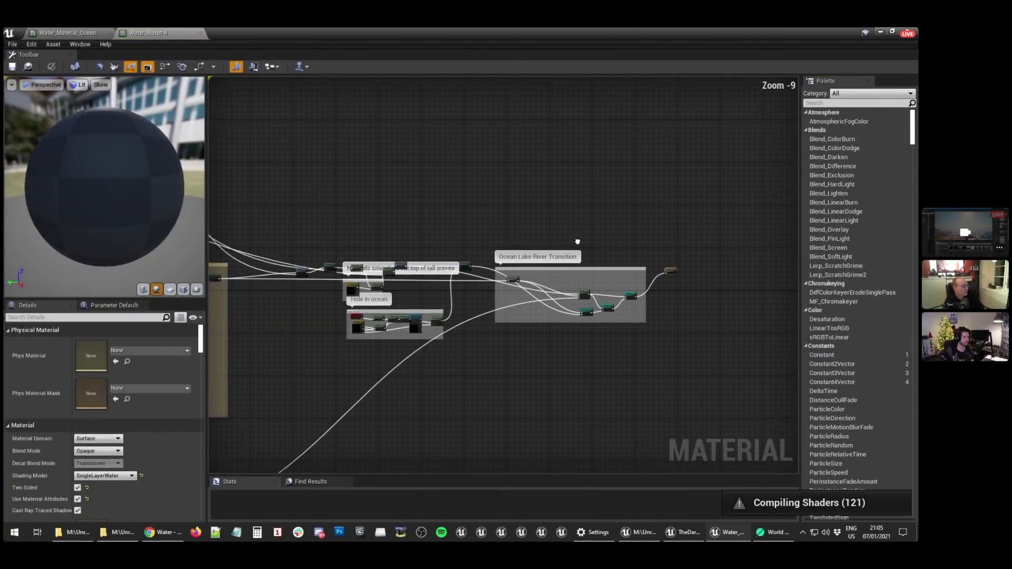
- Add a Feature Level Switch node to an empty area of the Water_Material graph
right_click(498, 207)
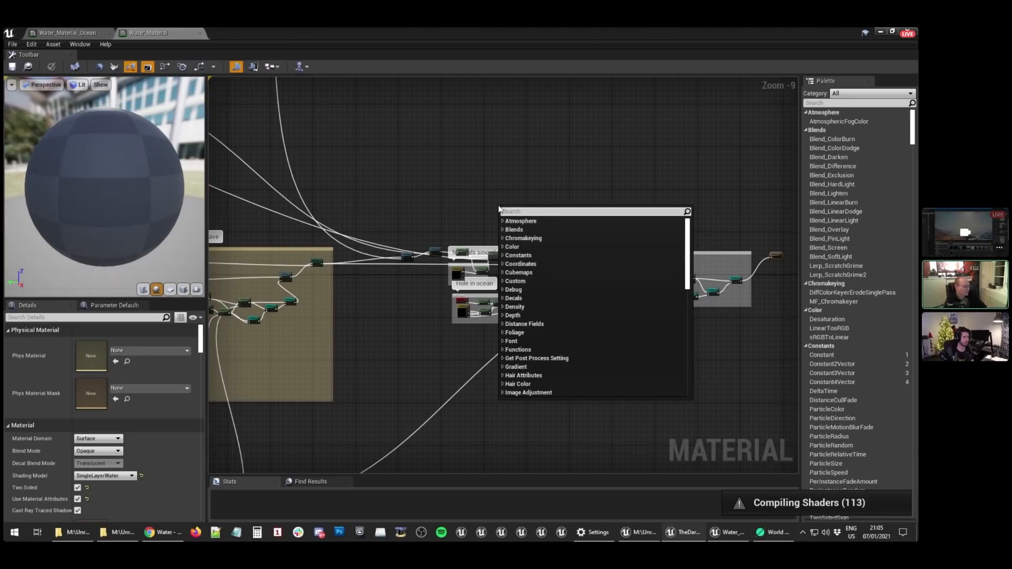
type("feature")
key("Return")
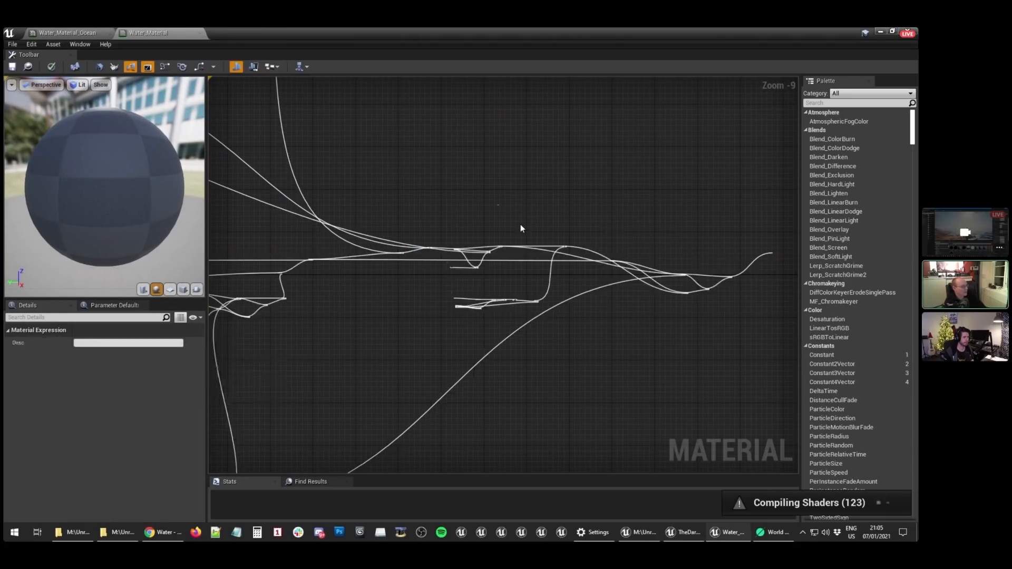
scroll(506, 214, "up", 7)
scroll(507, 214, "up", 2)
- Add a Quality Switch node and place it directly below the Feature Level Switch node
right_click(598, 264)
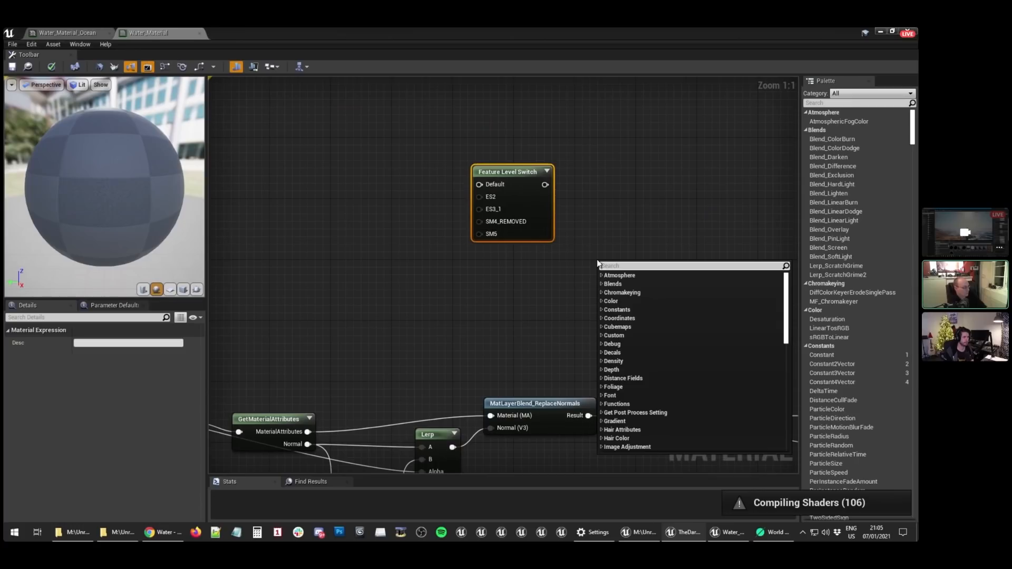
type("material q")
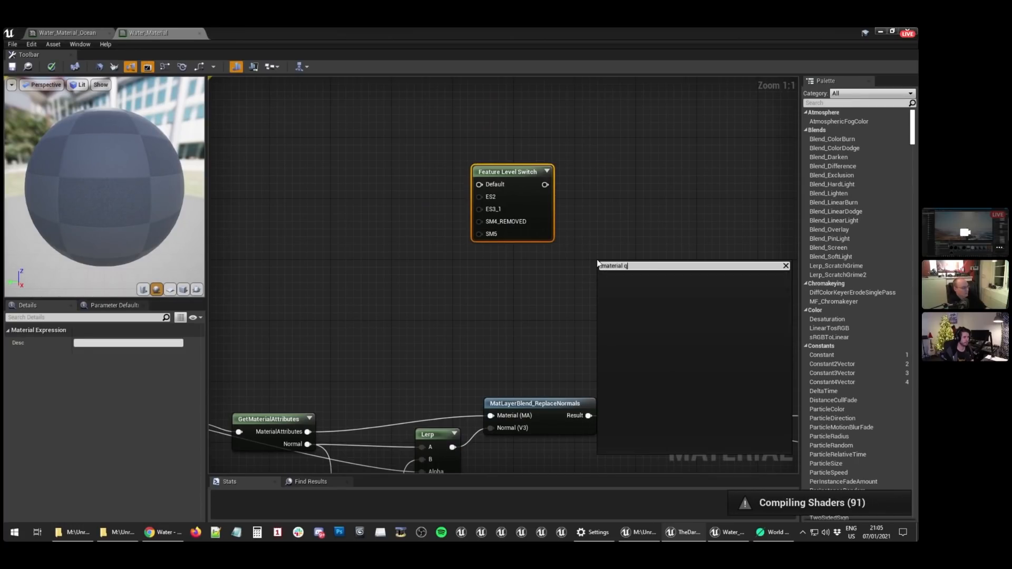
type("ual")
key("ctrl+a")
type("qual")
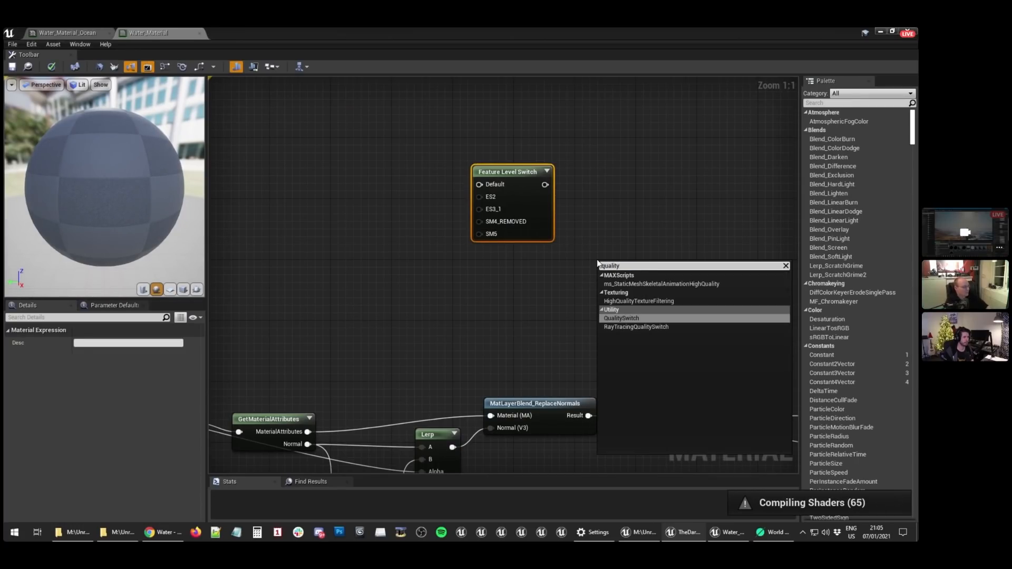
key("Return")
left_click_drag(643, 263, 526, 261)
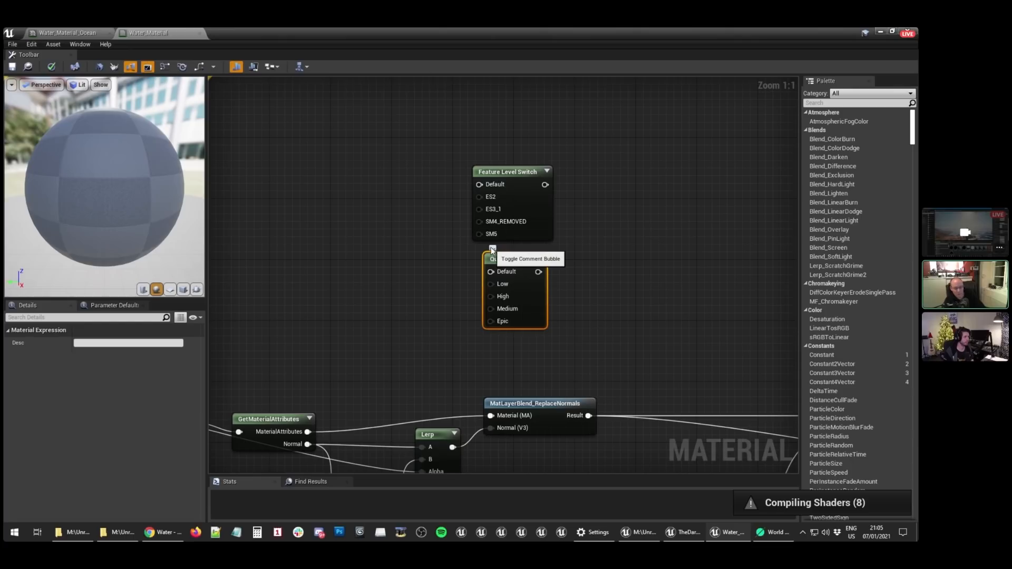
- Delete the Feature Level Switch and Quality Switch nodes and close the material editor without applying changes
left_click_drag(584, 375, 586, 375)
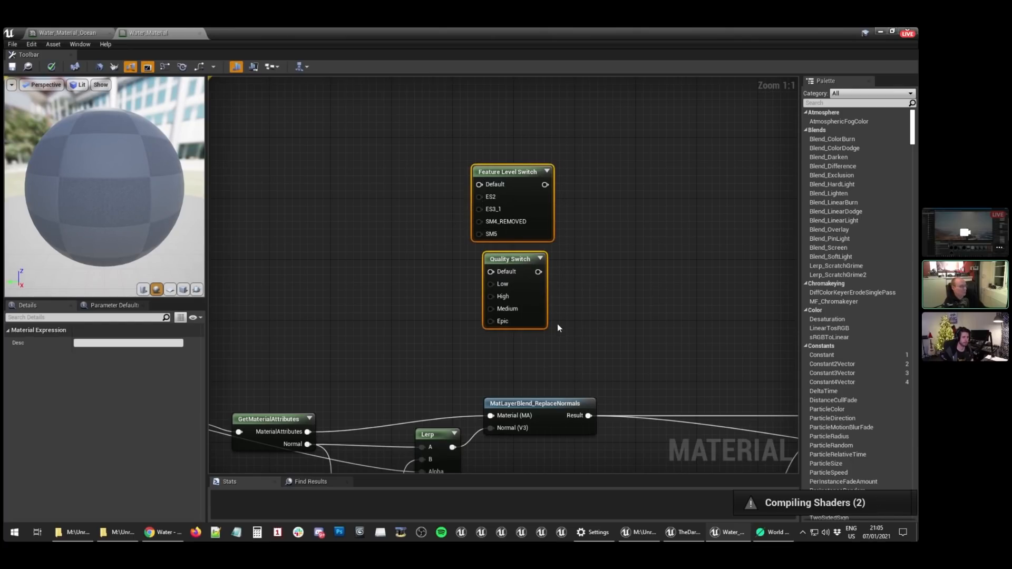
key("Delete")
scroll(559, 247, "down", 9)
double_click(406, 34)
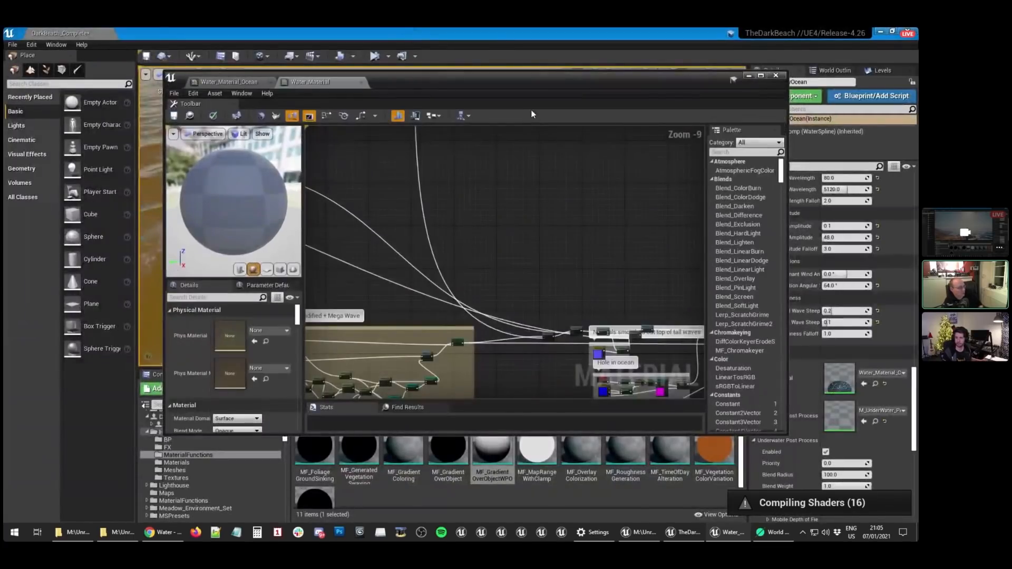
left_click_drag(479, 78, 544, 98)
left_click(816, 96)
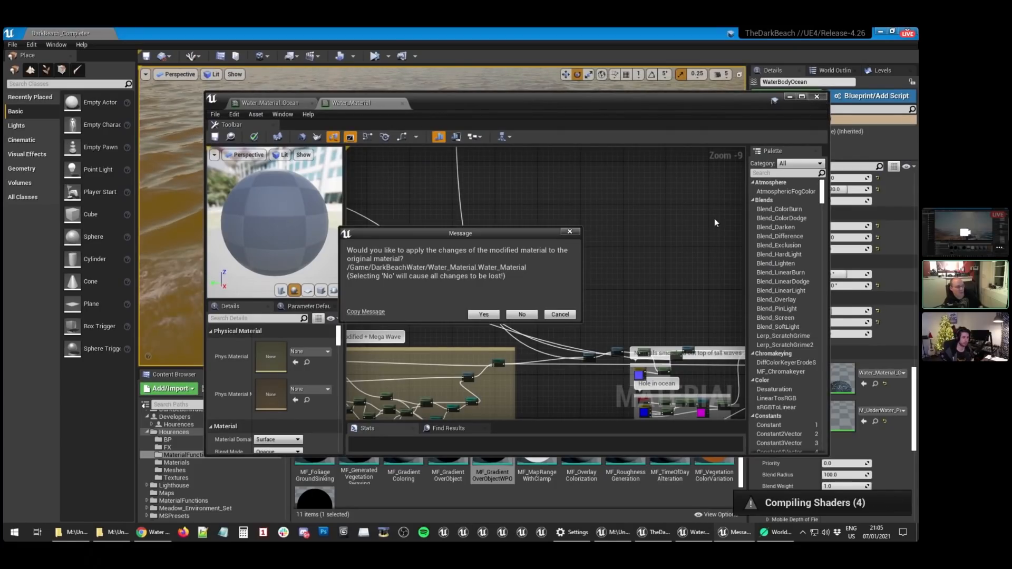
left_click(521, 316)
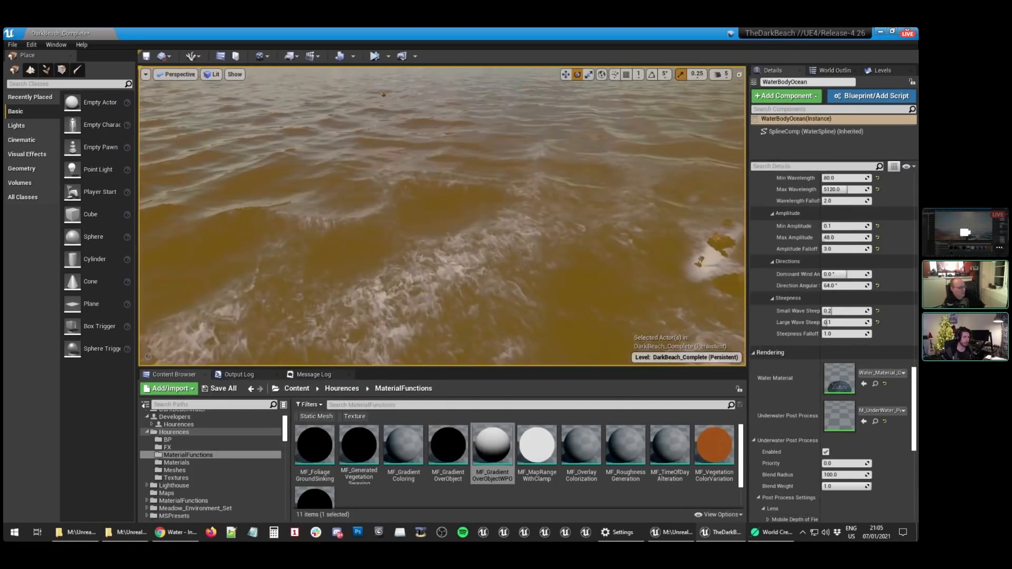
- Clear the actor selection and view the water around the lighthouse coast and the red buoy between the rocks
key("1")
key("Escape")
key("w")
right_click_drag(442, 216, 403, 203)
key("w")
right_click_drag(647, 276, 612, 276)
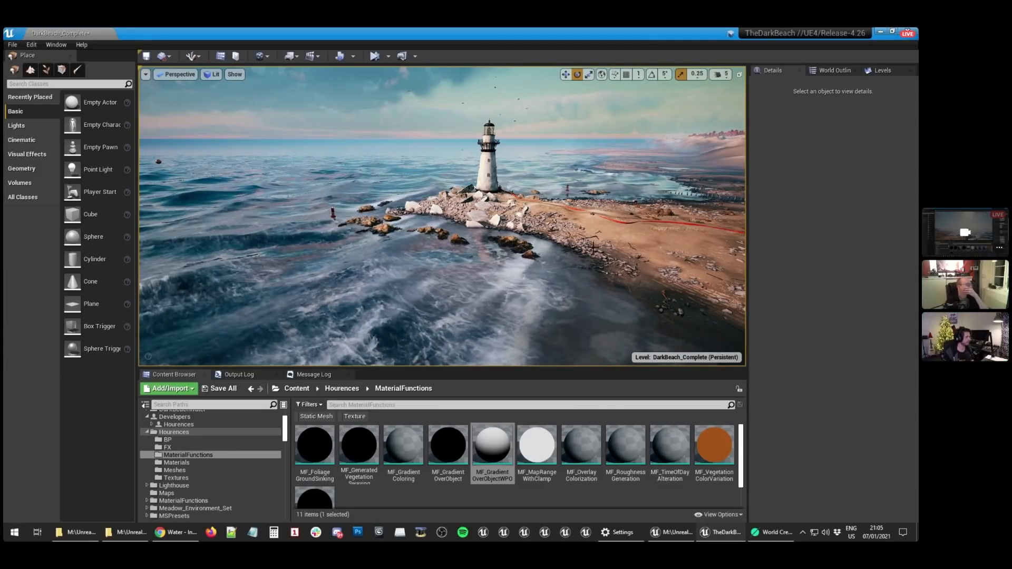
key("w")
right_click_drag(592, 246, 496, 290)
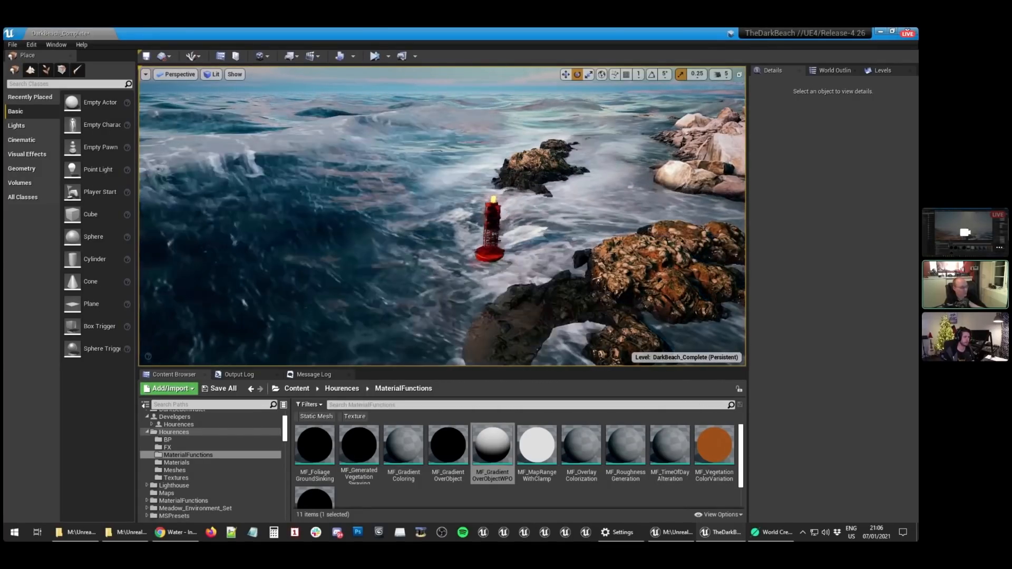
- View the inland lake's surface, shoreline and reflections around the floating orange sphere
right_click_drag(492, 291, 439, 311)
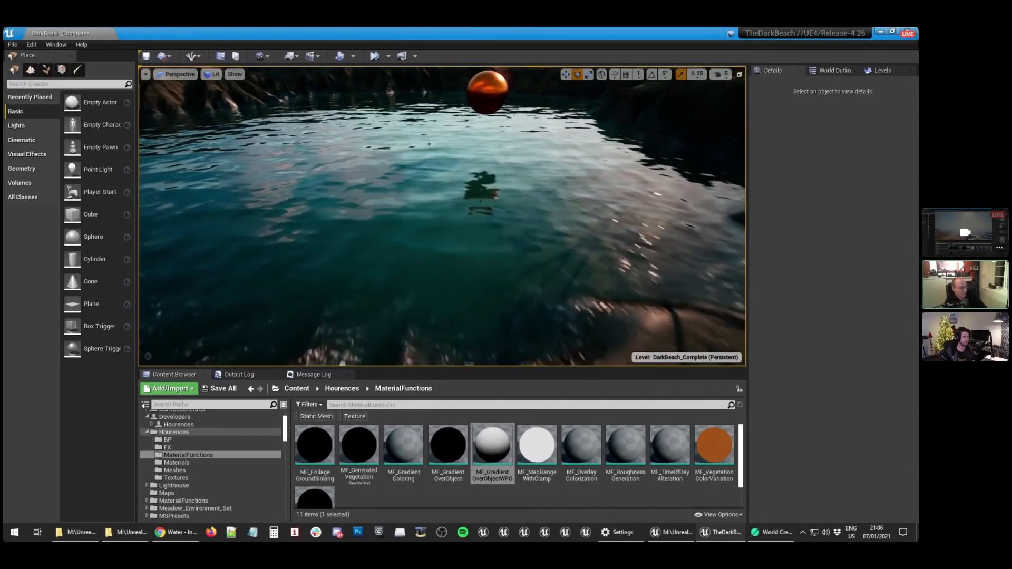
right_click_drag(572, 265, 548, 265)
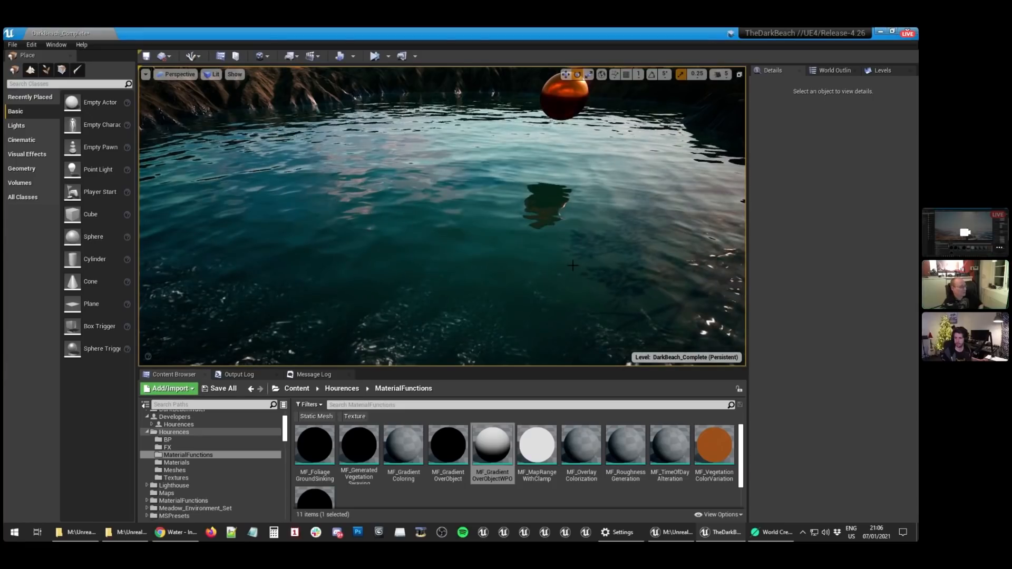
right_click_drag(552, 253, 551, 275)
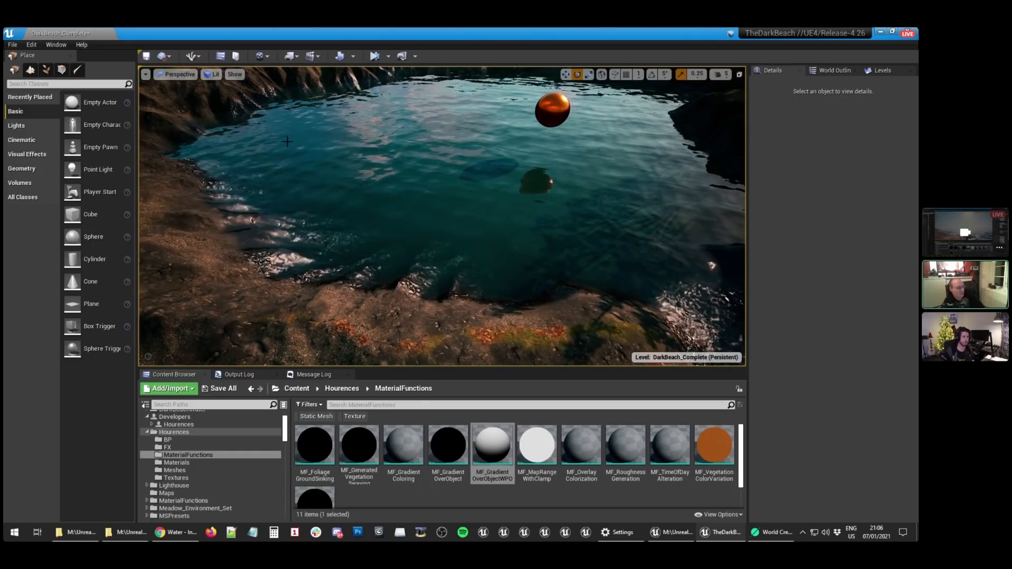
right_click_drag(362, 236, 395, 252)
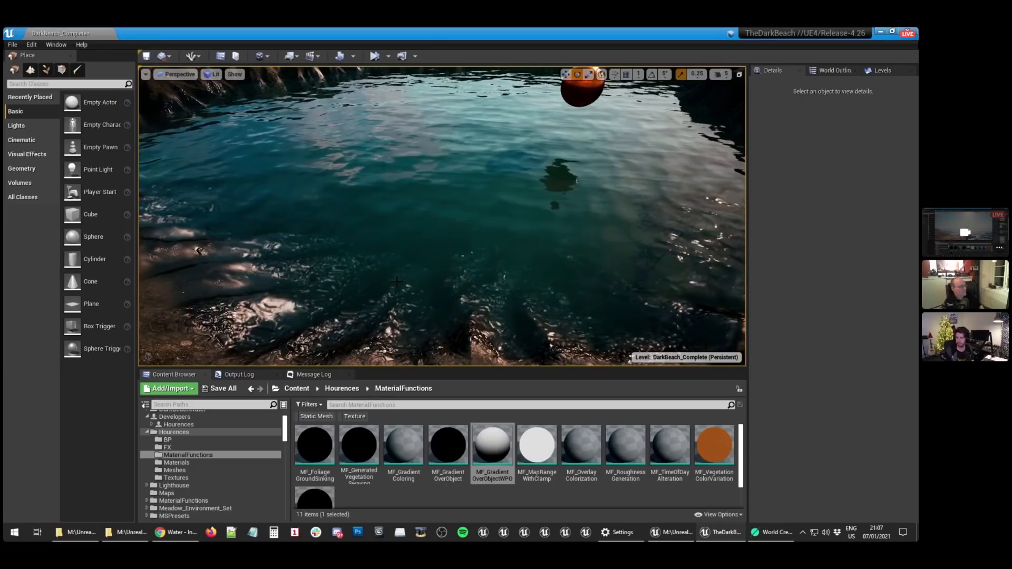
right_click_drag(396, 281, 417, 245)
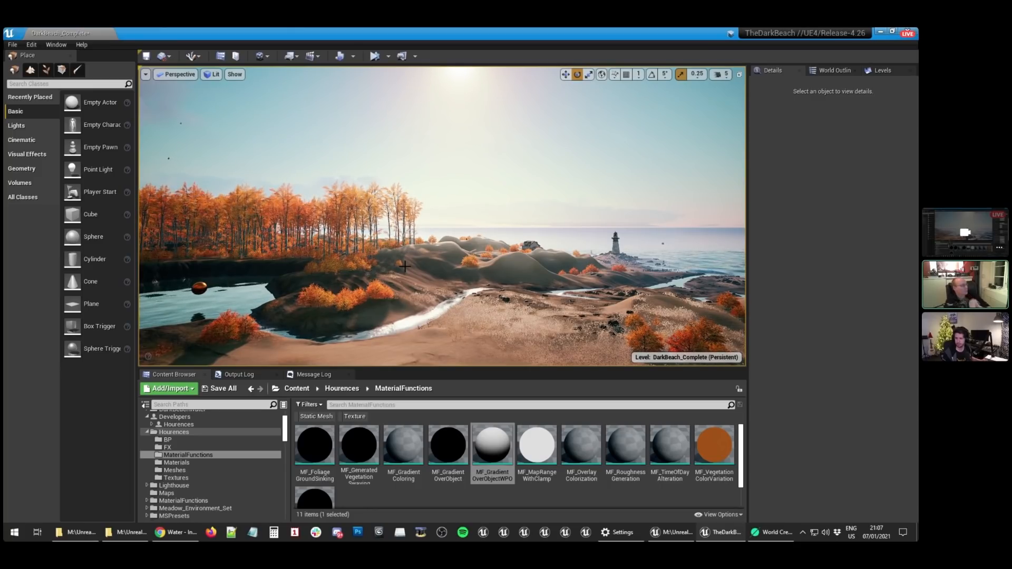
- View the branching river across the dunes and the beach where it meets the ocean near the lighthouse
key("w")
right_click_drag(303, 276, 513, 242)
key("d")
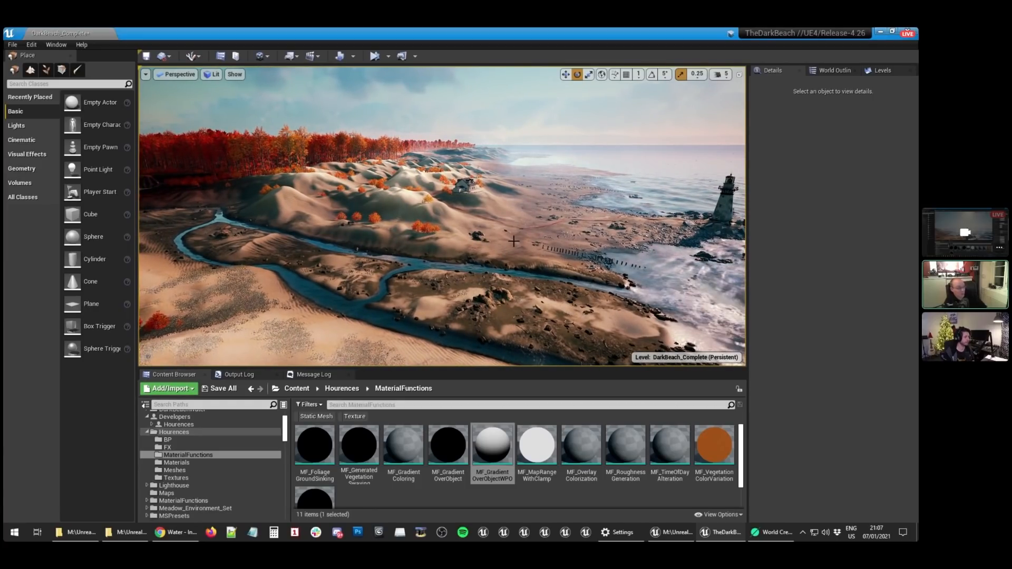
right_click_drag(513, 239, 487, 212)
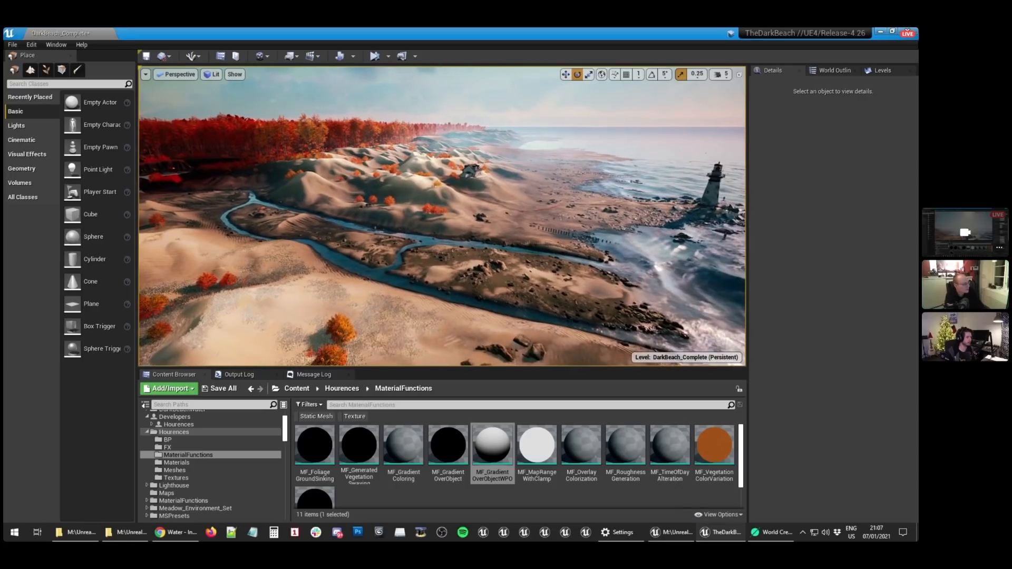
right_click_drag(528, 183, 589, 225)
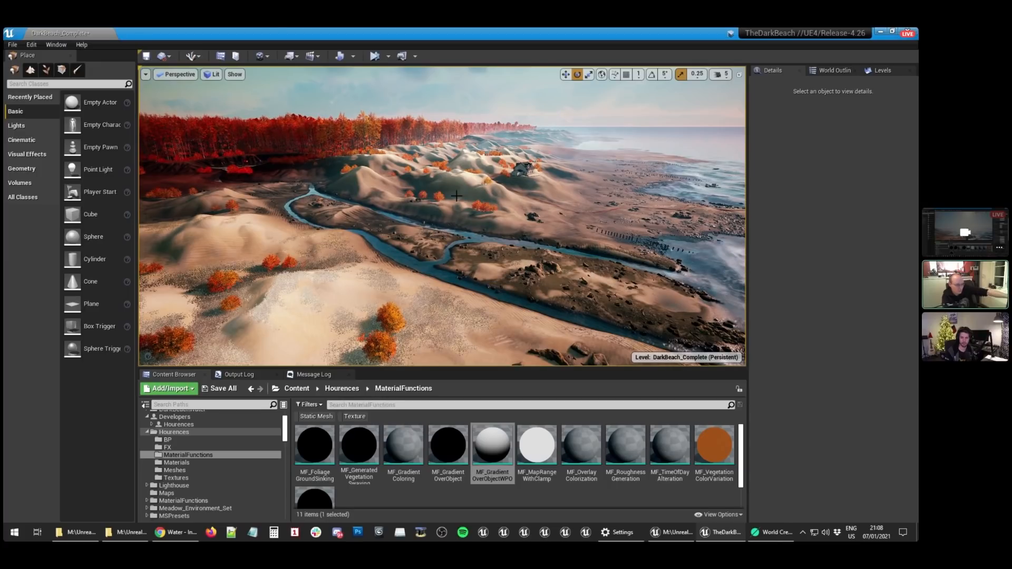
key("1")
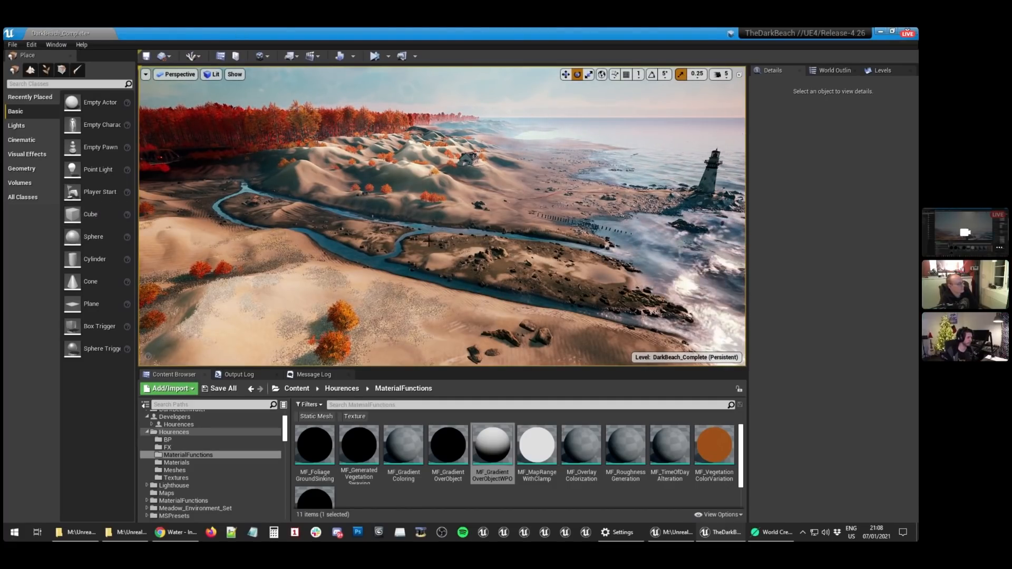
right_click_drag(429, 241, 594, 213)
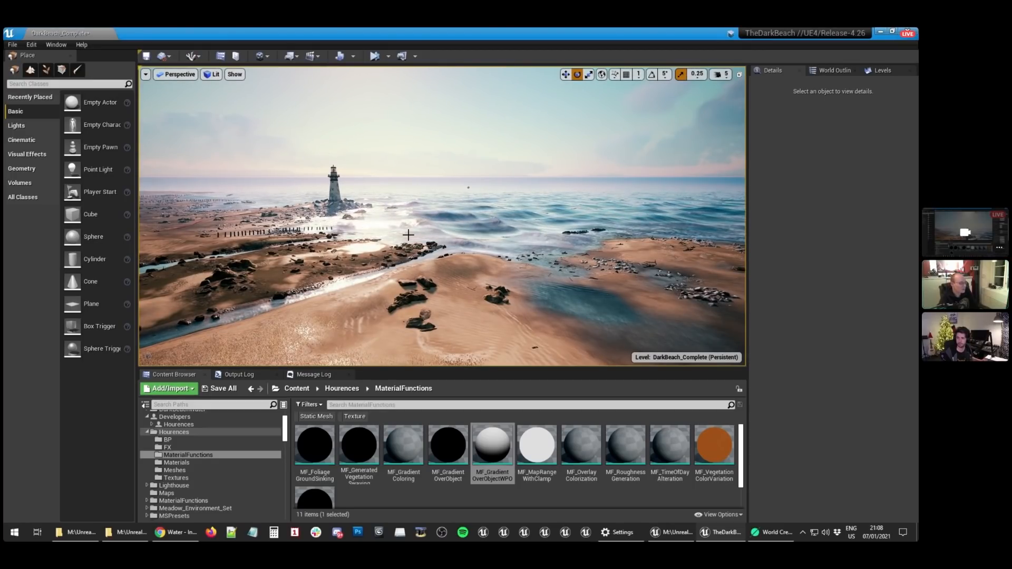
right_click_drag(441, 260, 435, 254)
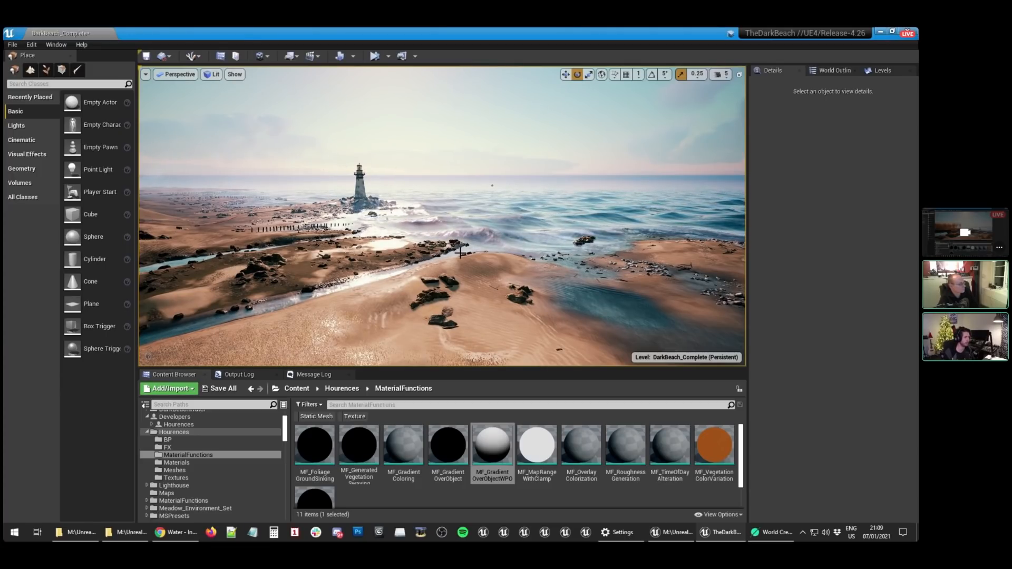
- Open the DarkBeach_Complete level blueprint and look over the level streaming events in its event graph
left_click(261, 57)
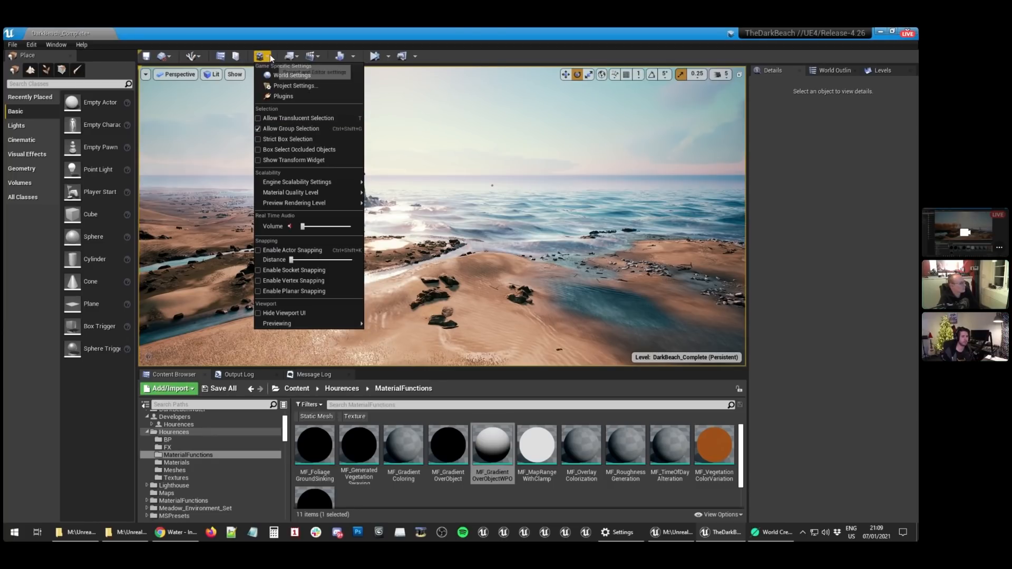
left_click(290, 55)
left_click(311, 118)
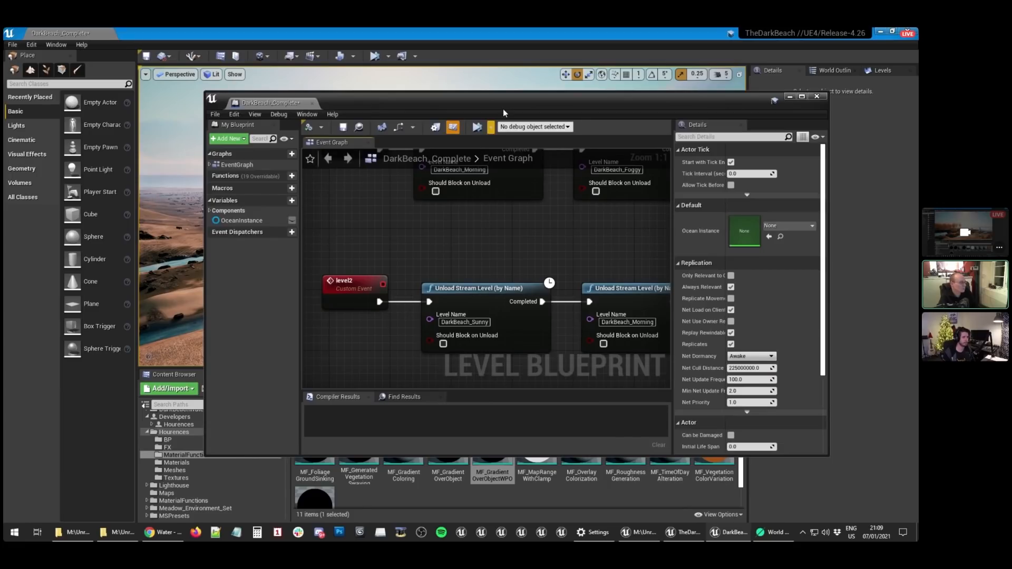
left_click_drag(503, 112, 471, 109)
scroll(417, 208, "down", 5)
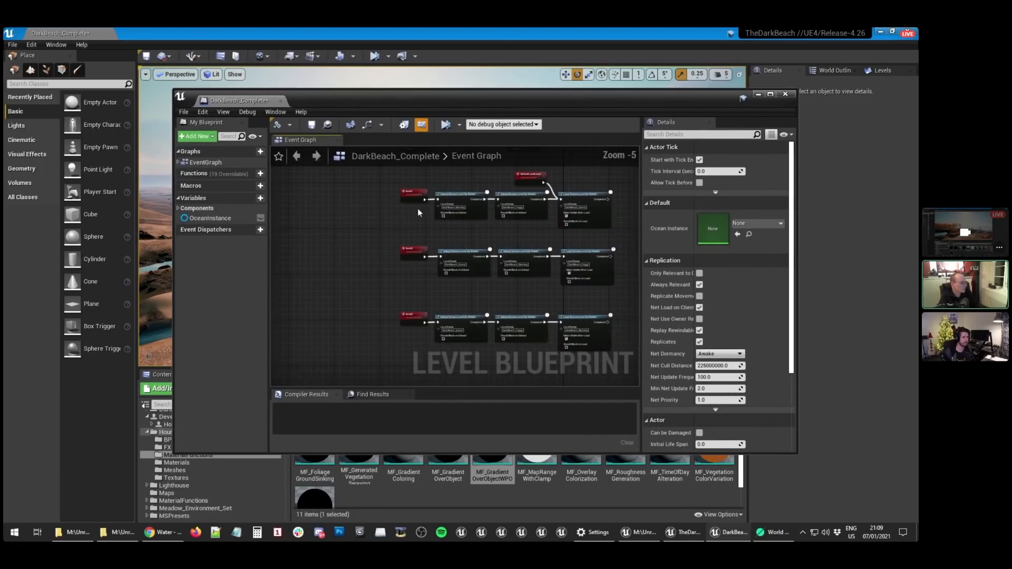
scroll(363, 226, "up", 3)
- Add an Execute Console Command node to the event graph and close the level blueprint
right_click(362, 223)
type("console")
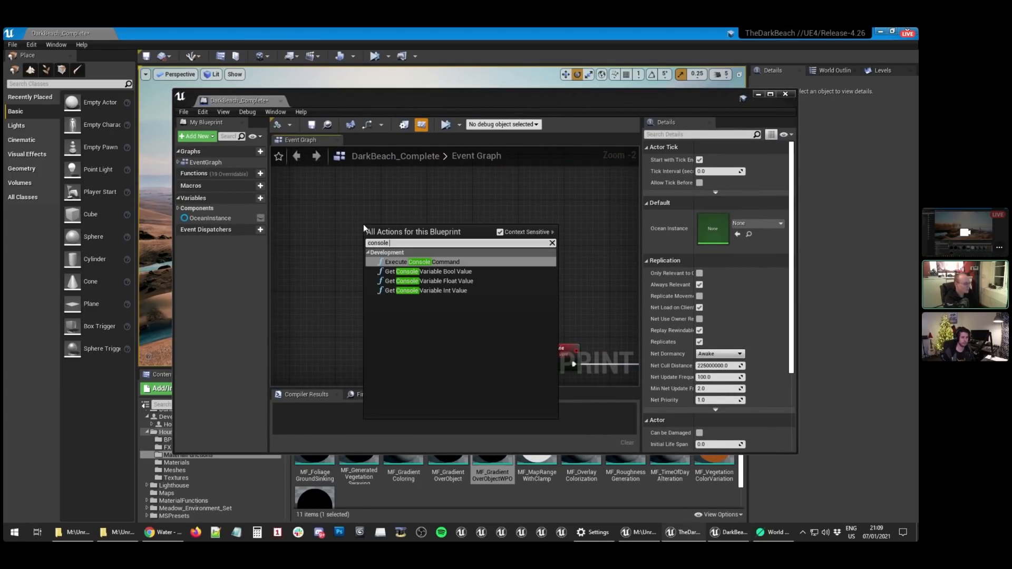
key("Return")
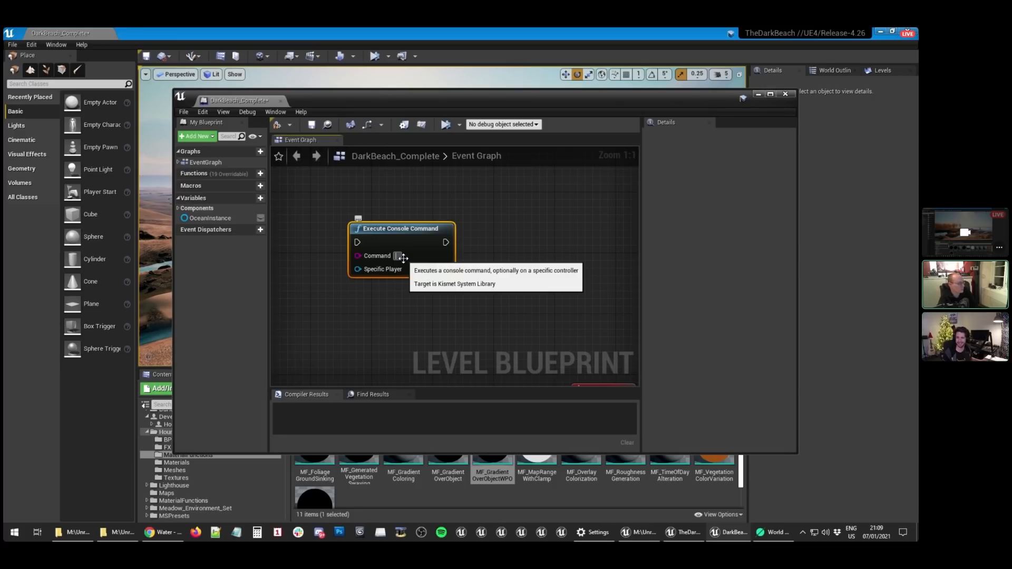
middle_click(252, 103)
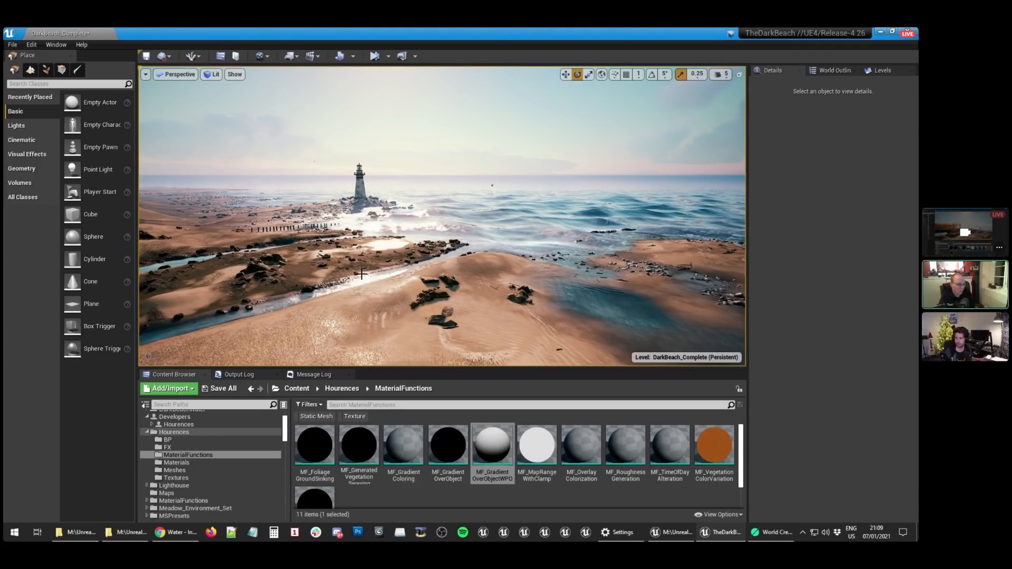
- Switch to File Explorer and open DefaultEngine.ini from the TheDarkBeach project's Config folder in Notepad
left_click_drag(514, 215, 529, 159)
right_click_drag(529, 159, 514, 148)
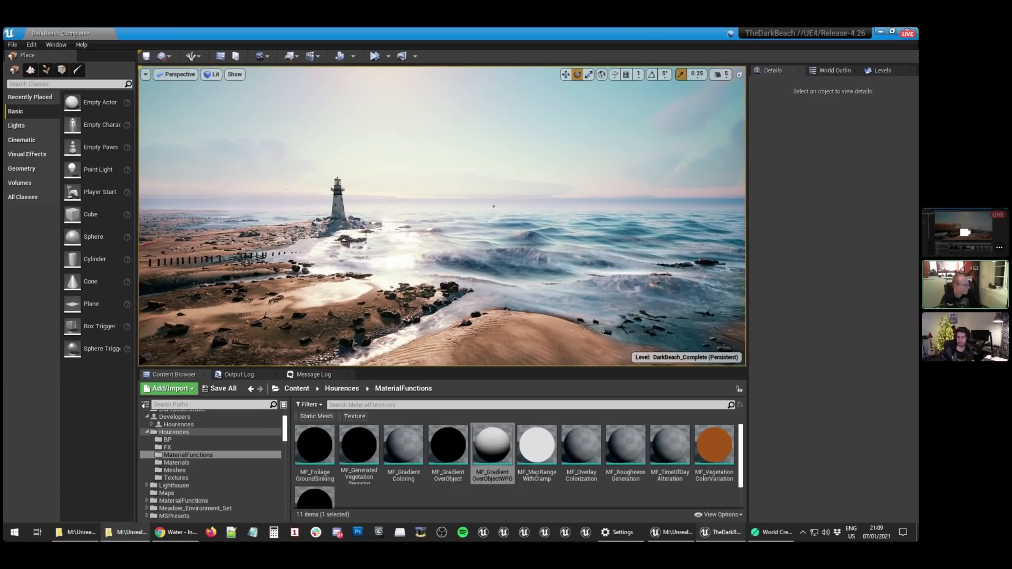
left_click(76, 532)
left_click(126, 532)
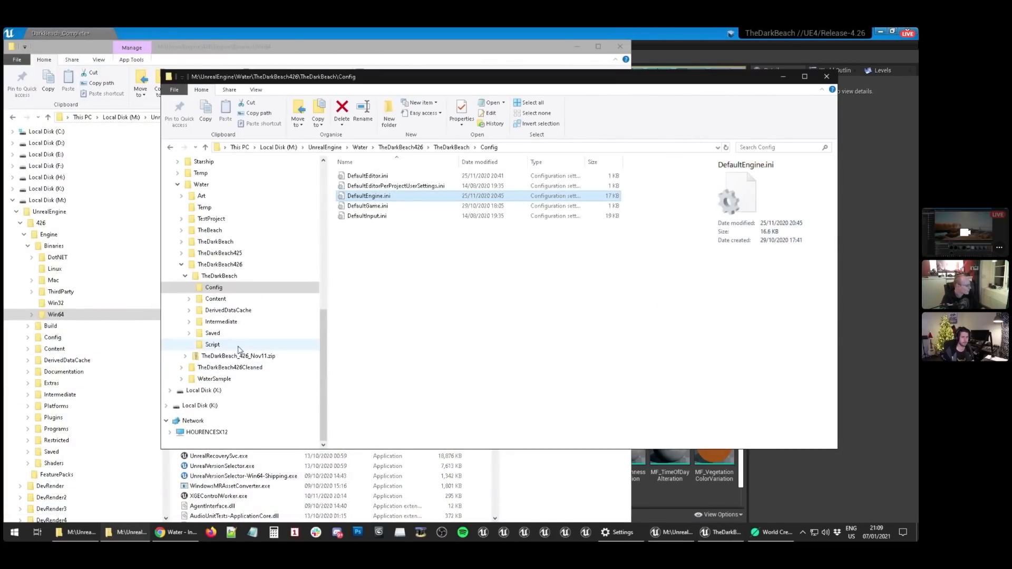
left_click(222, 299)
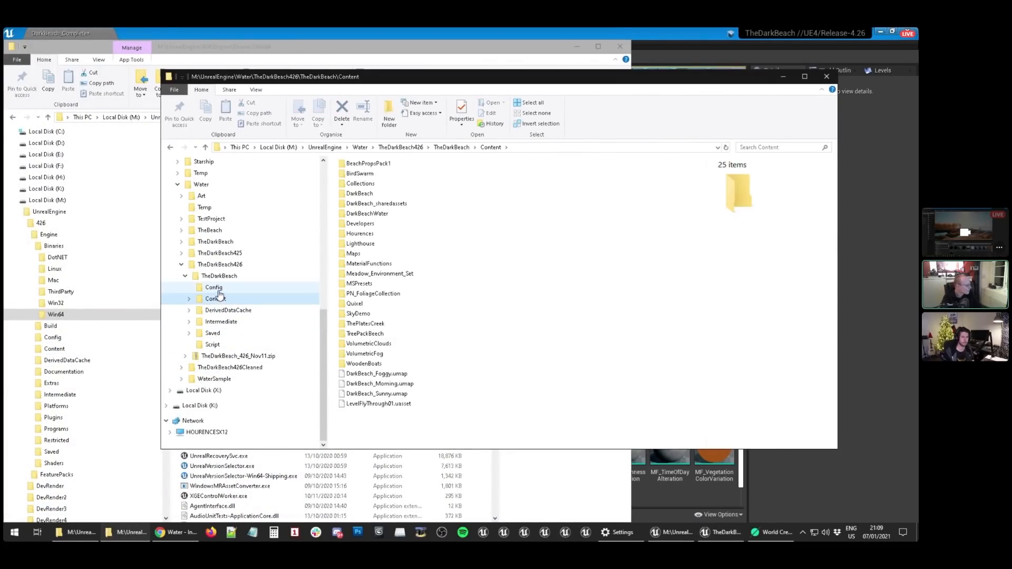
left_click(214, 287)
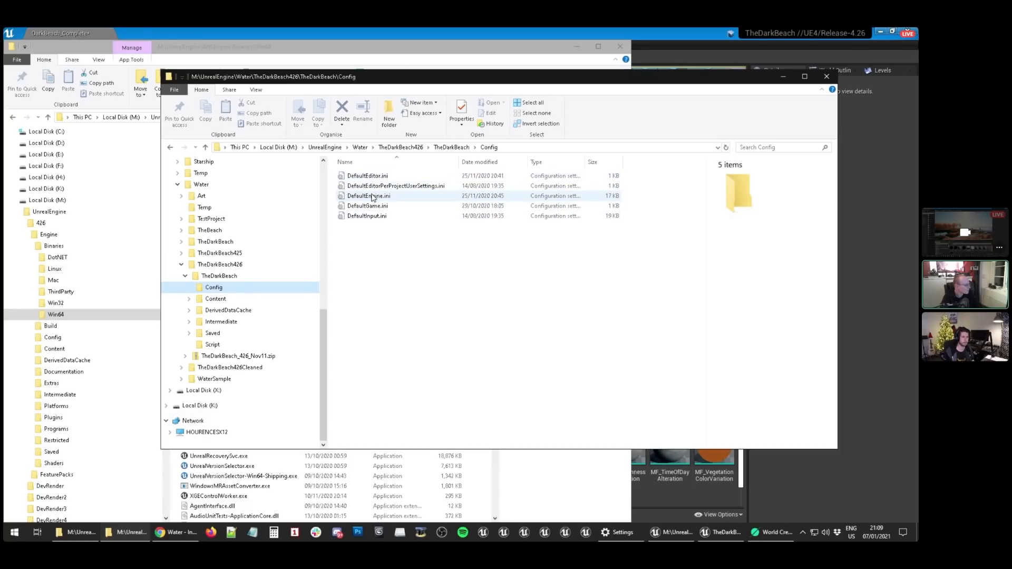
double_click(369, 195)
scroll(258, 248, "down", 9)
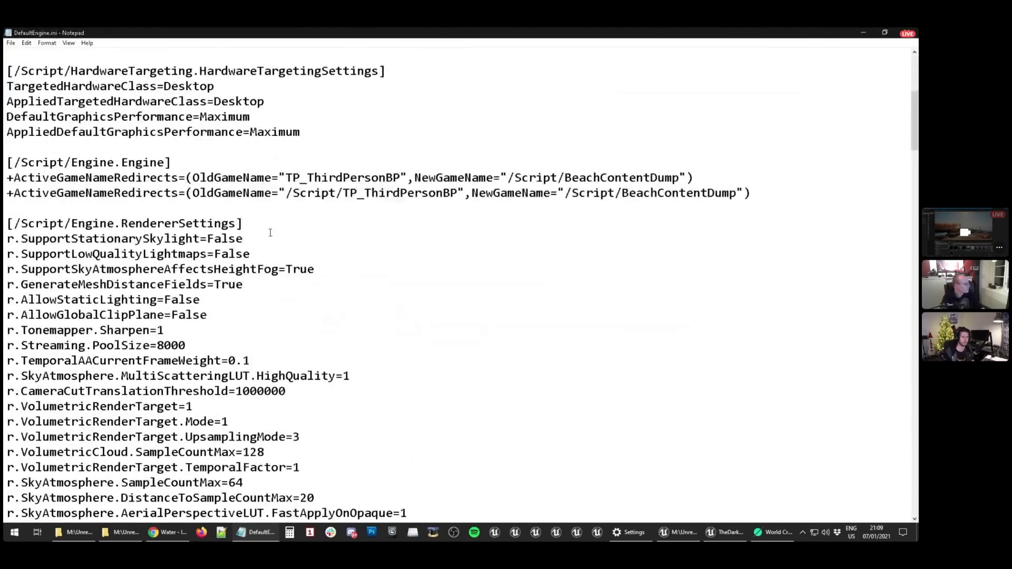
- Look over the RendererSettings section, highlighting the lines from r.VolumetricRenderTarget through r.SkinCache.CompileShaders
left_click_drag(42, 193, 258, 355)
scroll(258, 355, "down", 7)
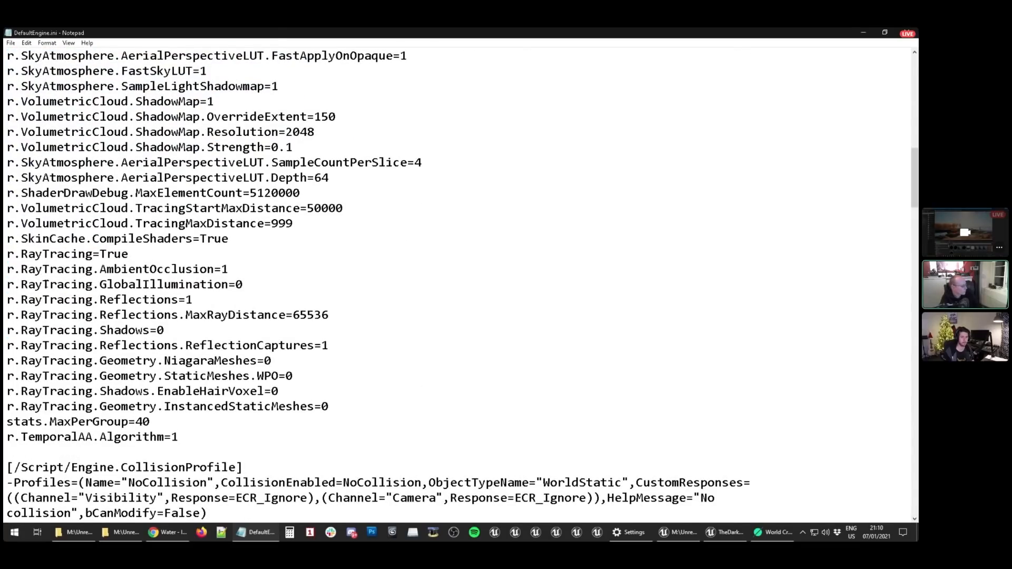
left_click_drag(11, 255, 179, 361)
scroll(166, 429, "up", 3)
left_click(157, 360)
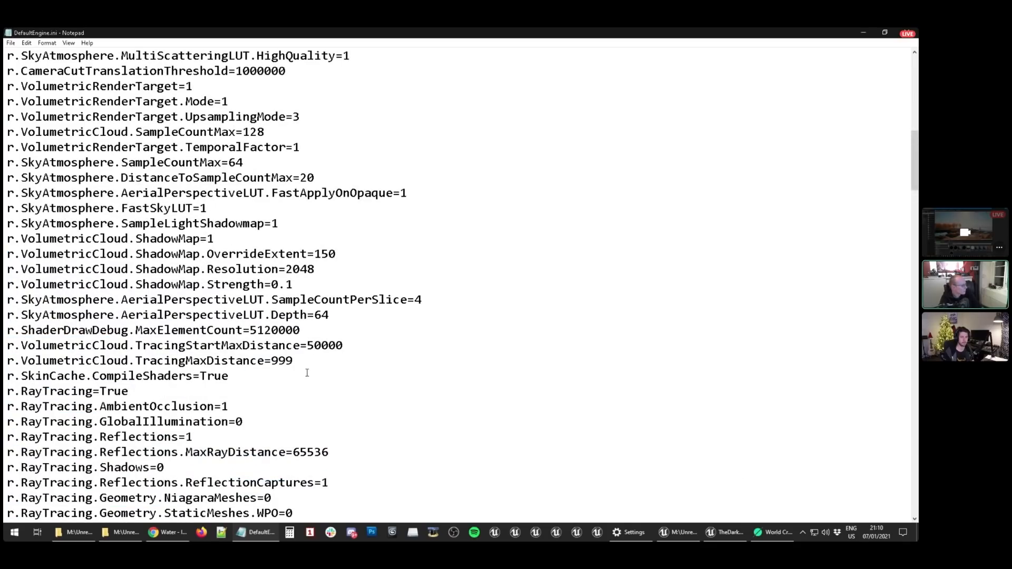
left_click_drag(307, 372, 8, 86)
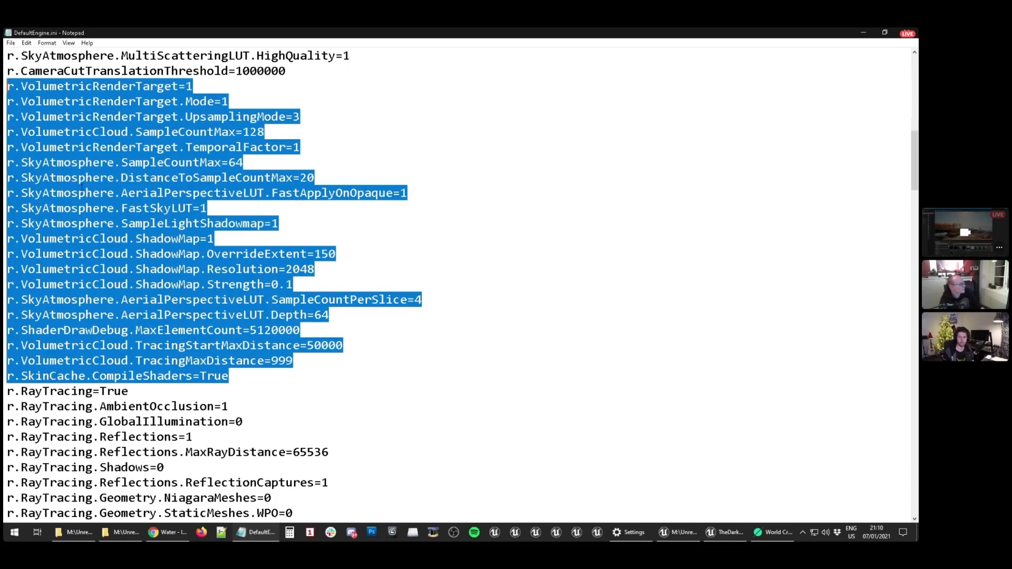
scroll(111, 231, "up", 6)
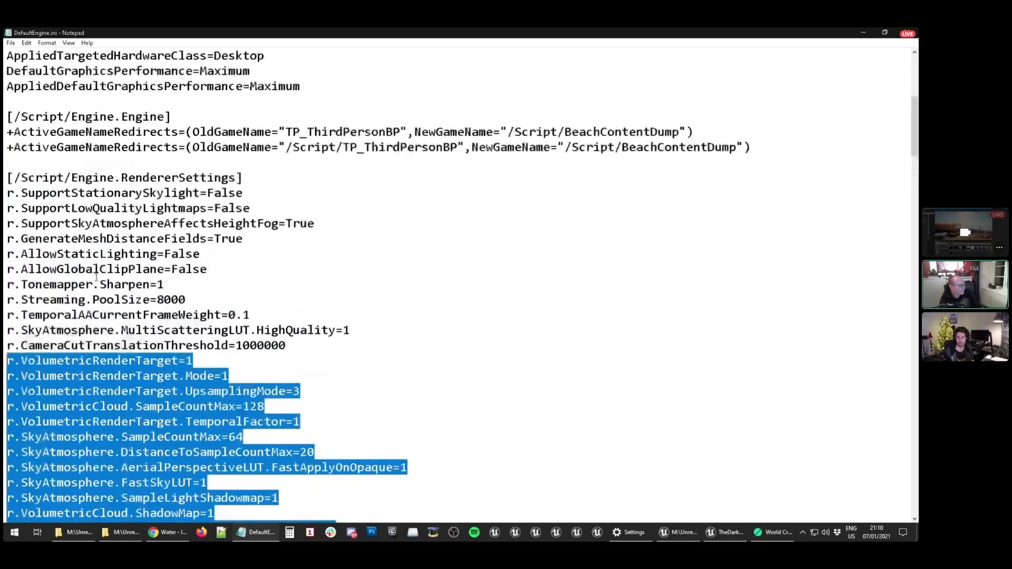
left_click_drag(28, 178, 131, 166)
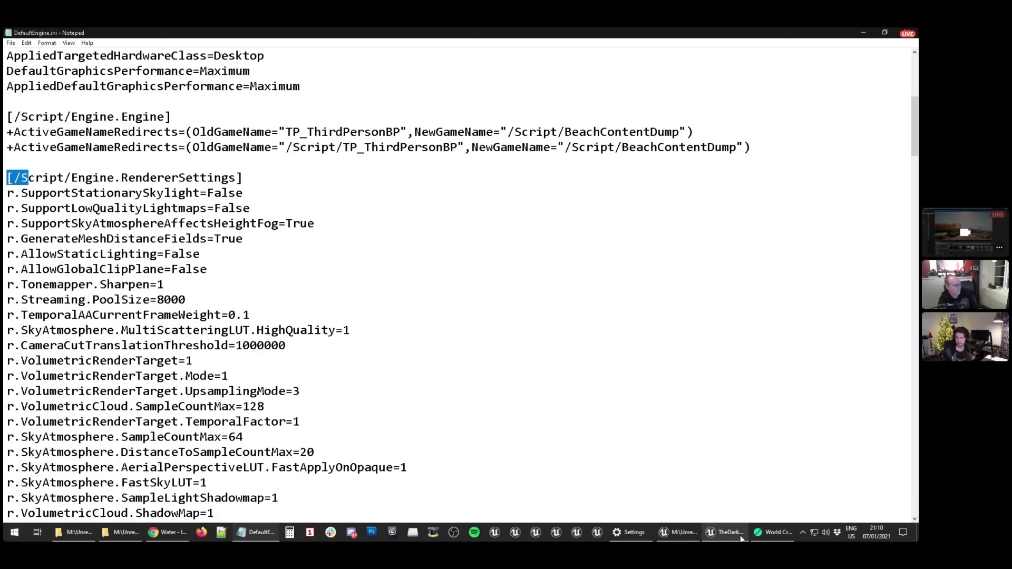
- Switch back to the Unreal Editor and view the waves along the coast, the lighthouse and the dunes
left_click(725, 532)
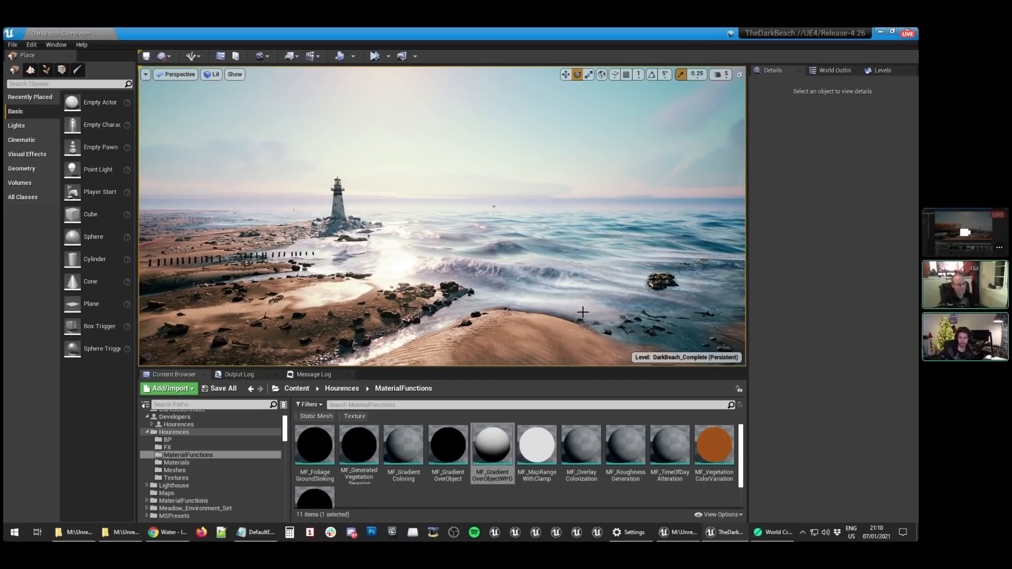
left_click_drag(544, 305, 540, 330)
right_click_drag(502, 306, 590, 299)
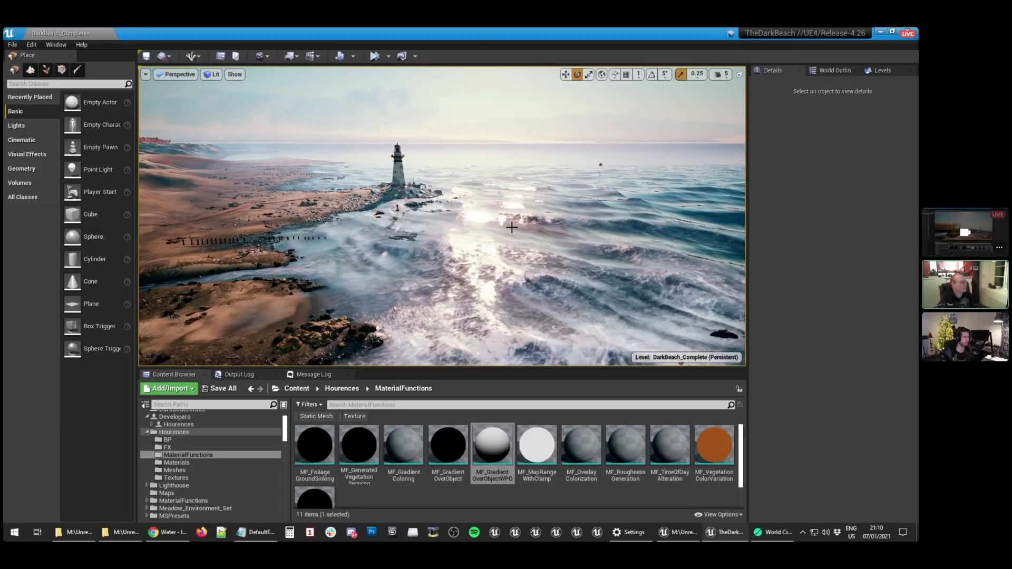
right_click_drag(527, 238, 571, 215)
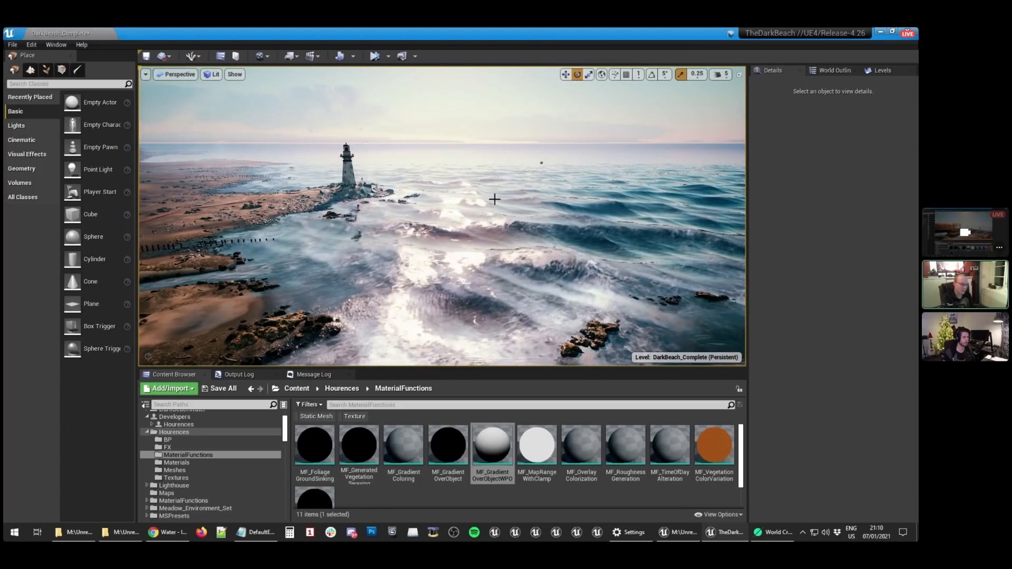
right_click_drag(503, 201, 548, 234)
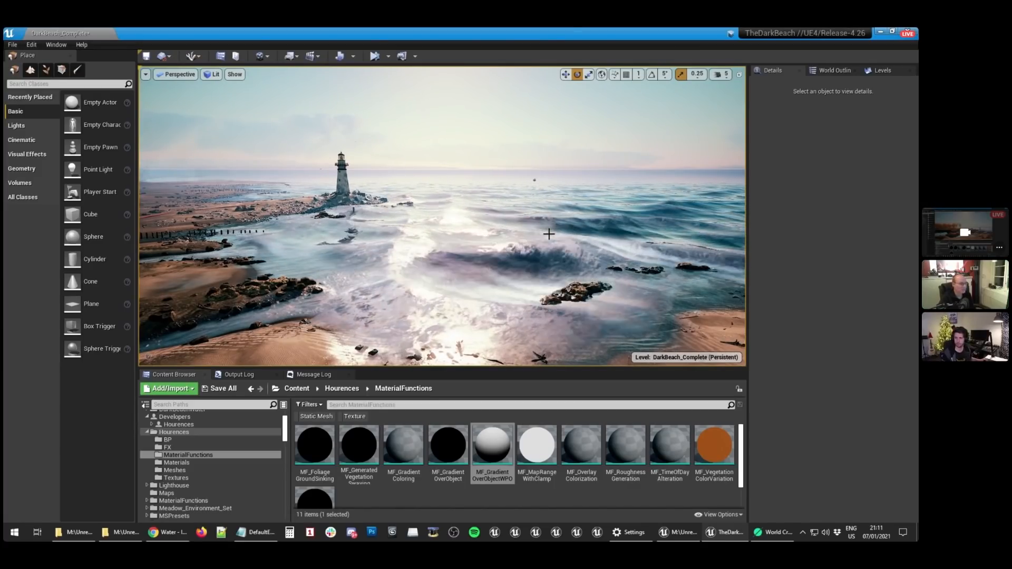
mouse_move(548, 234)
right_mouse_down()
mouse_move(663, 235)
mouse_move(550, 240)
right_mouse_up()
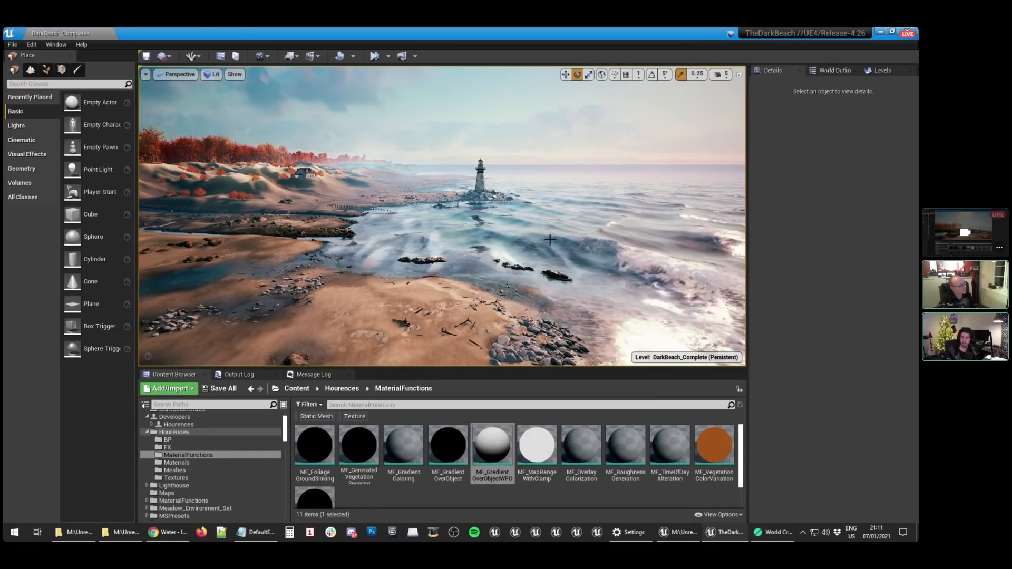
right_click_drag(529, 241, 525, 239)
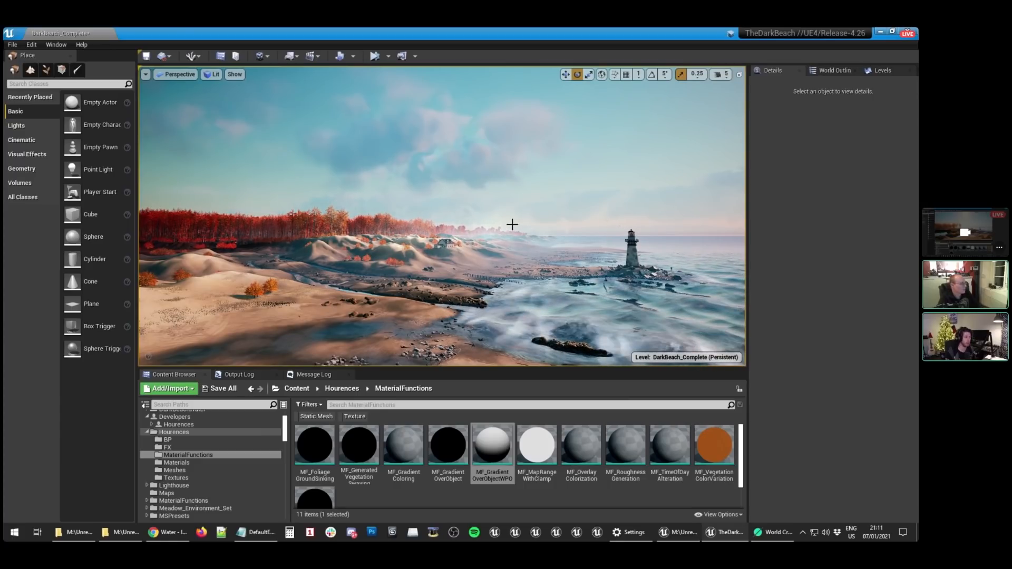
- View the sun, clouds and bright sky above the open ocean
right_click_drag(505, 230, 451, 166)
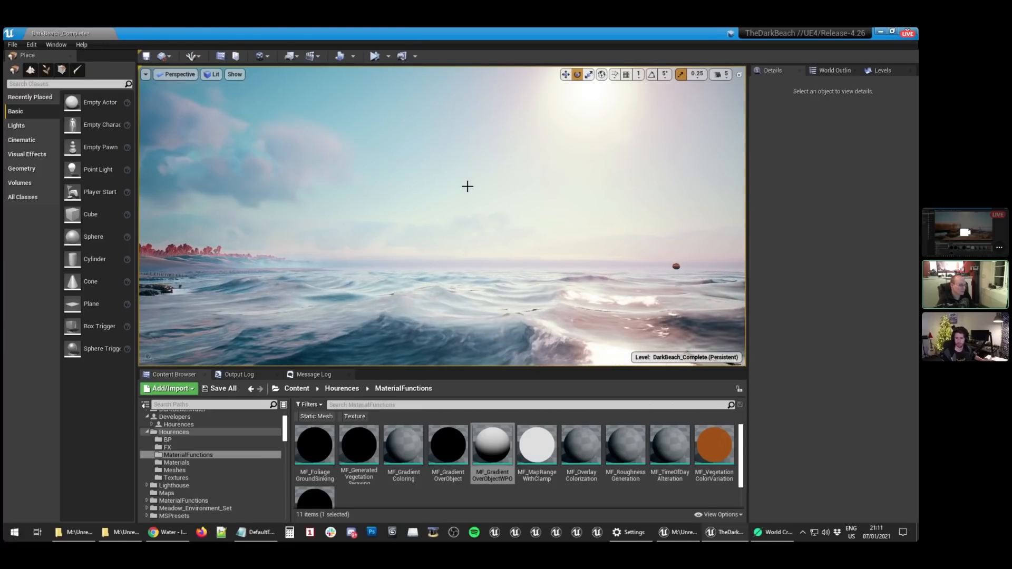
right_click_drag(461, 193, 390, 132)
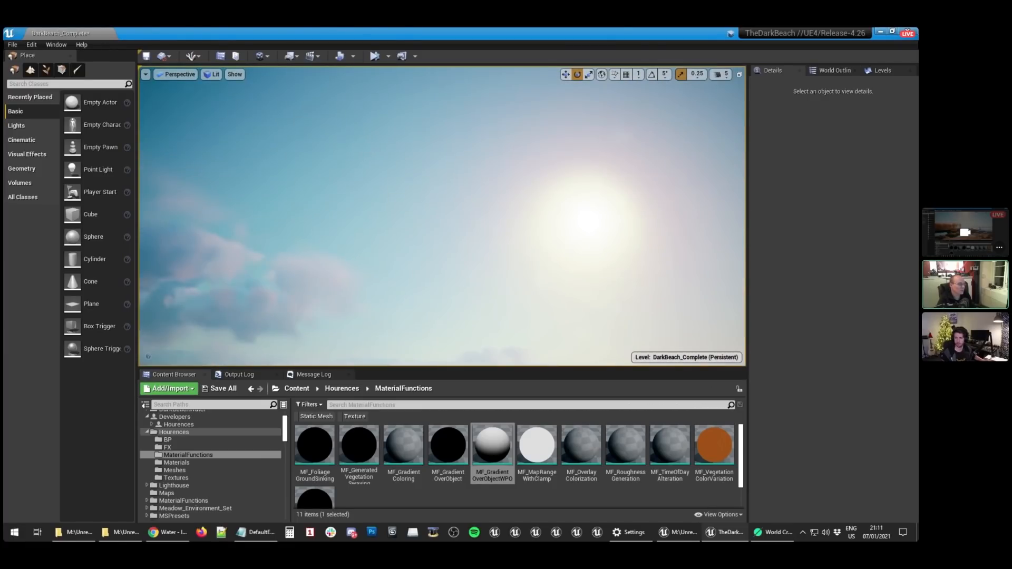
left_click(481, 179)
mouse_move(481, 179)
right_mouse_down()
mouse_move(427, 200)
mouse_move(483, 154)
mouse_move(483, 174)
mouse_move(482, 127)
mouse_move(469, 174)
mouse_move(475, 142)
right_mouse_up()
key("alt+2")
key("alt+4")
key("Escape")
right_click_drag(422, 206, 460, 199)
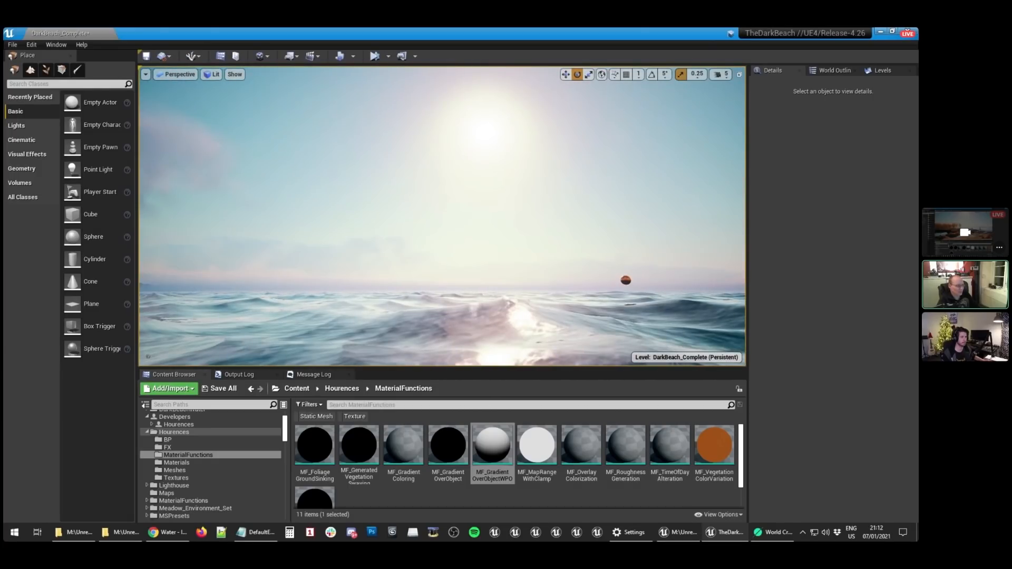
- View the lighthouse bay, the open ocean waves and the foam around the rocks offshore
right_click_drag(542, 226, 642, 219)
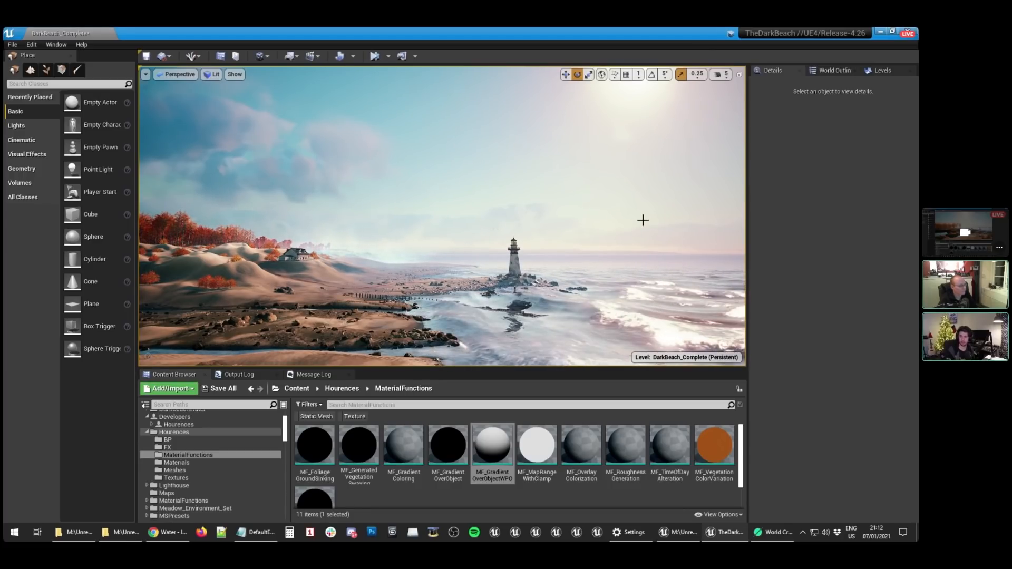
right_click_drag(549, 253, 616, 305)
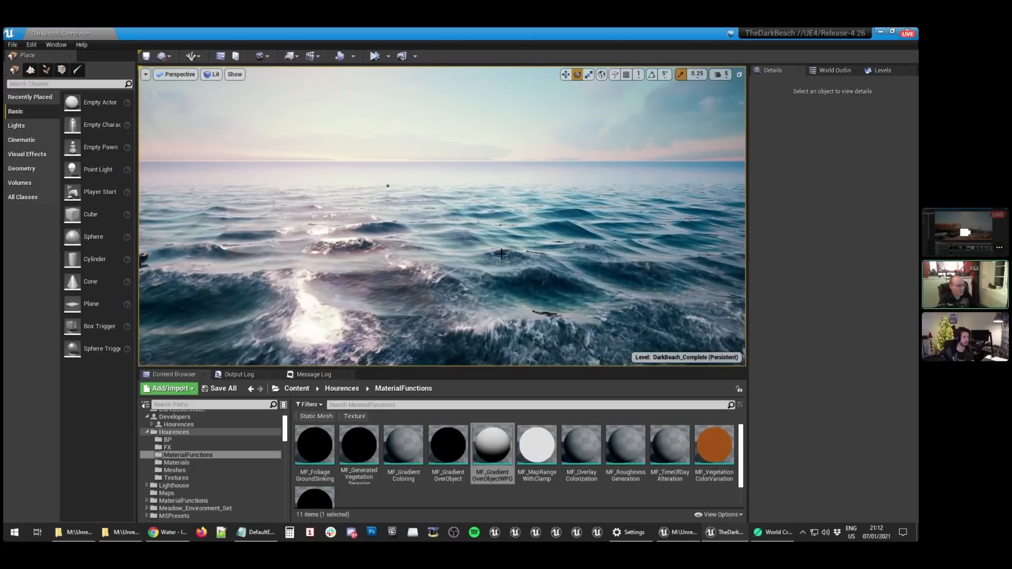
right_click_drag(456, 217, 422, 221)
right_click_drag(441, 300, 524, 268)
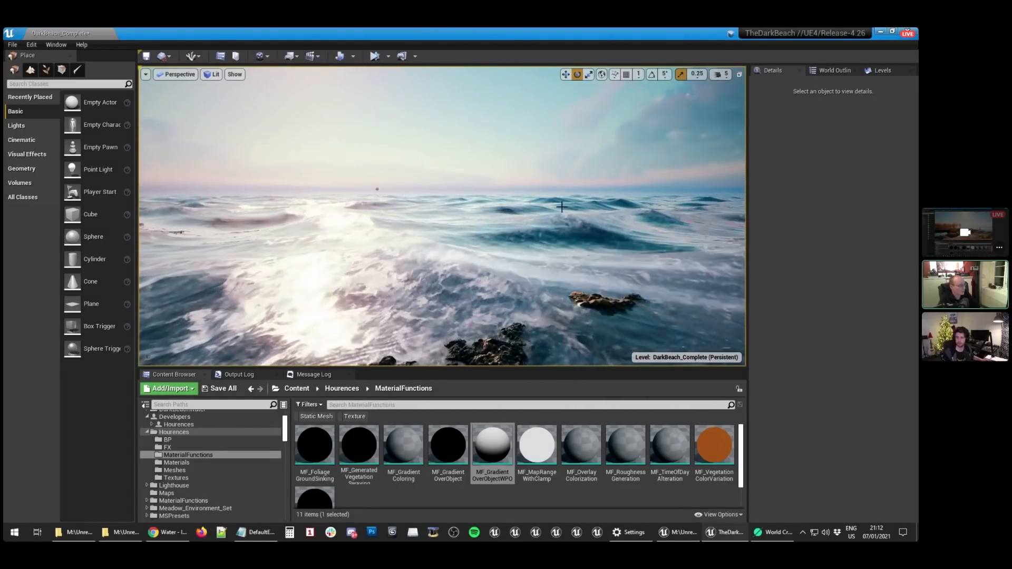
- Select the WaterBodyOcean actor and open its Water_Material_Ocean material instance
right_click_drag(564, 207, 563, 185)
key("w")
left_click(563, 185)
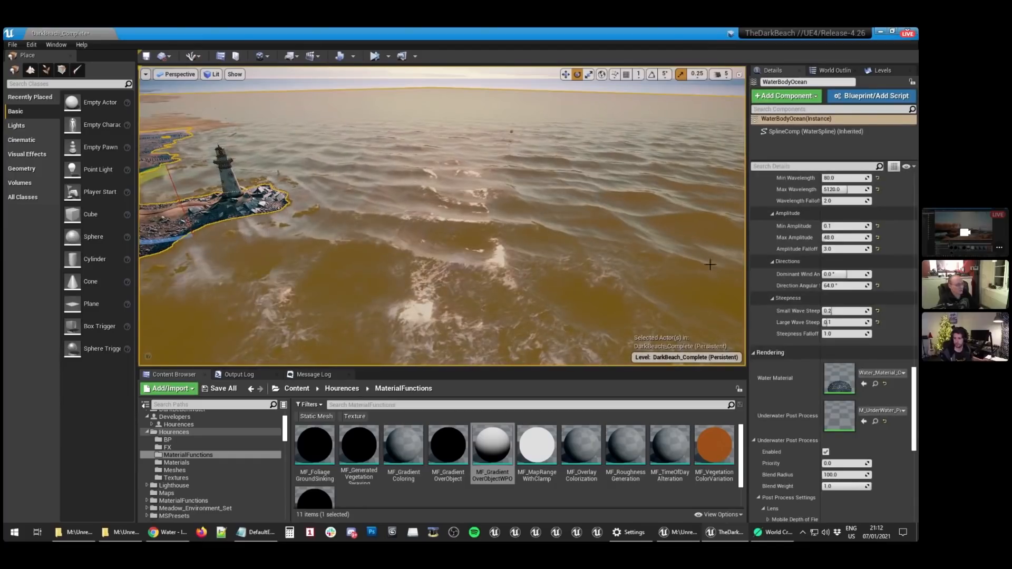
double_click(843, 376)
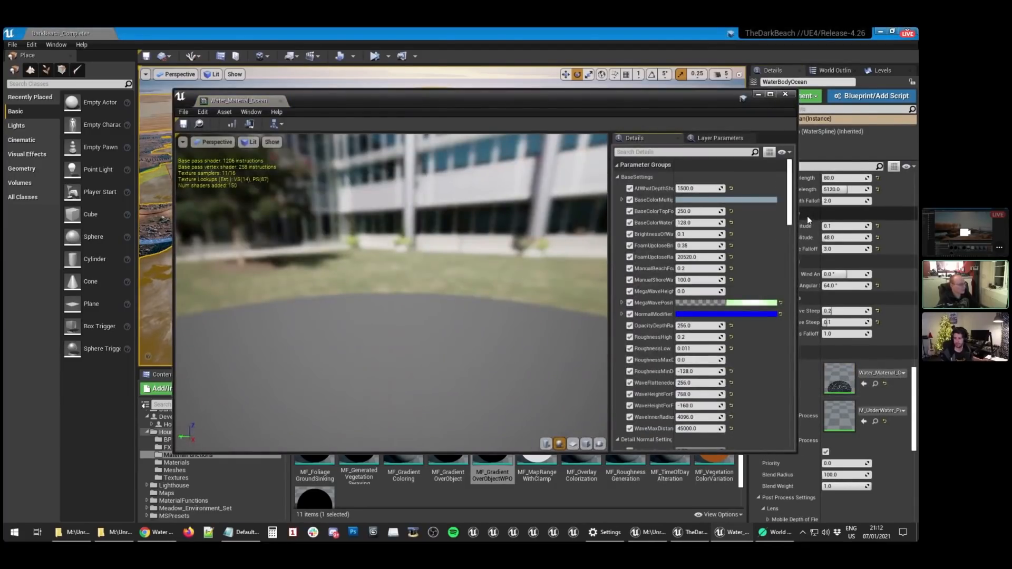
- Look through the Water_Material_Ocean parameter groups and open its parent material, Water_Material
scroll(767, 280, "down", 5)
scroll(761, 319, "down", 12)
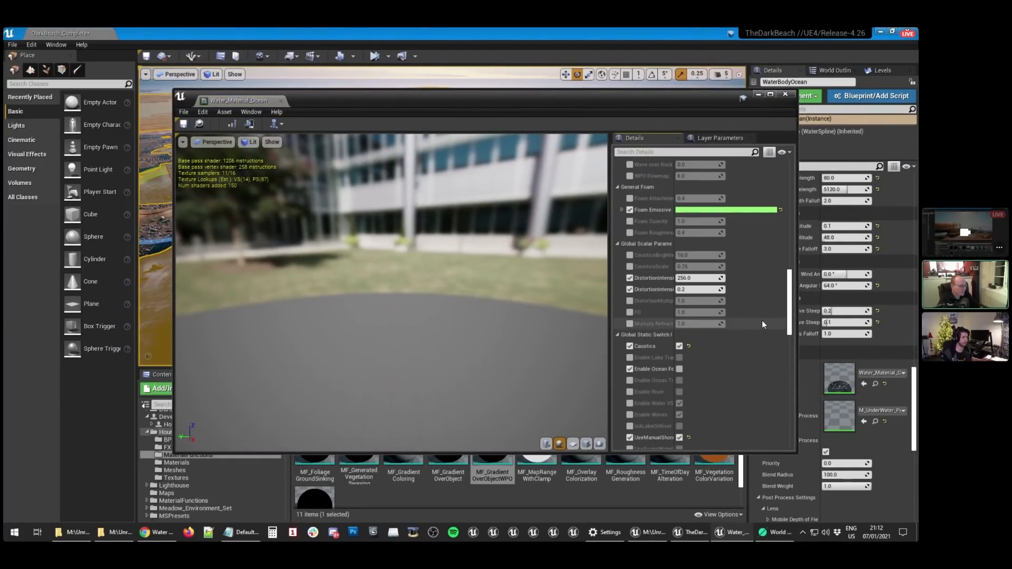
scroll(741, 317, "down", 1)
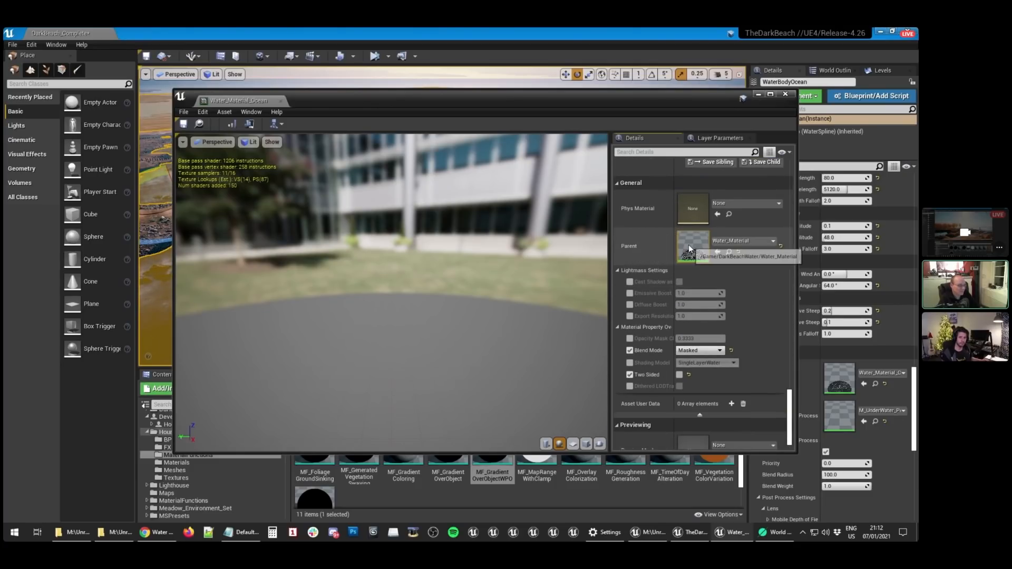
double_click(689, 246)
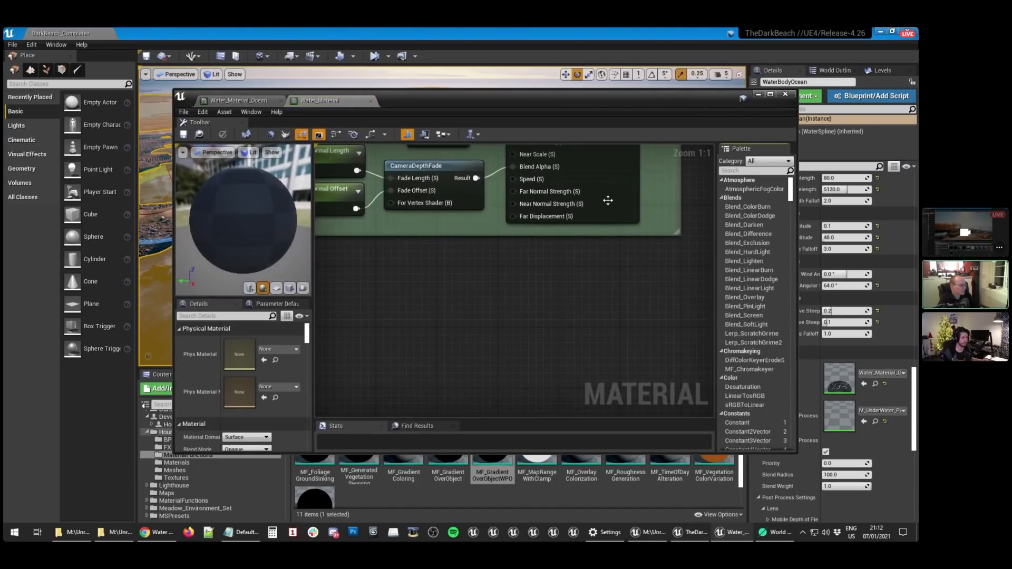
- Look over the Water_Material graph, including the Ocean Lake River Transition, Masking, Additional Water Output and Height Mapping sections
scroll(608, 200, "down", 6)
right_click_drag(608, 200, 485, 158)
scroll(499, 238, "down", 4)
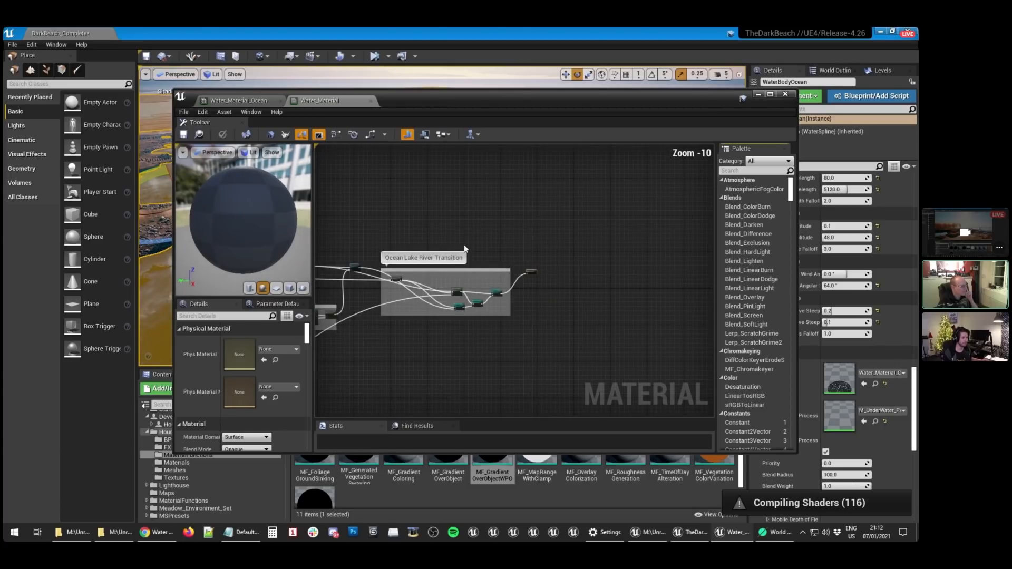
right_click_drag(457, 248, 707, 173)
right_click_drag(368, 309, 706, 301)
right_click_drag(635, 273, 620, 310)
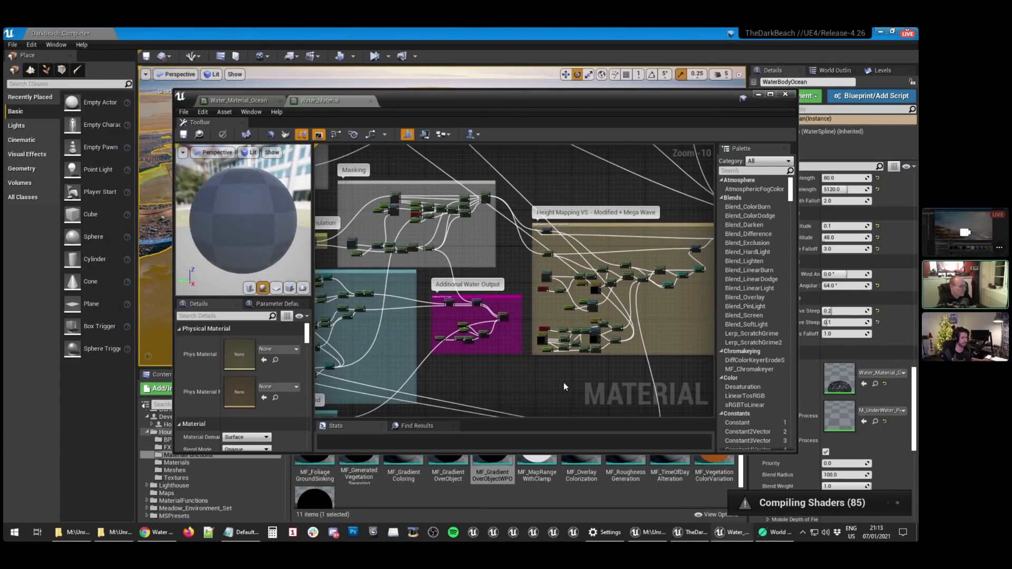
mouse_move(564, 382)
right_mouse_down()
mouse_move(739, 353)
mouse_move(693, 386)
mouse_move(543, 324)
right_mouse_up()
right_click_drag(471, 301, 571, 289)
- Examine the waves section from ComputeGerstnerWaves and WaveVelocityMask through the ocean, lake and wave switches to Normal Maps
scroll(503, 285, "up", 5)
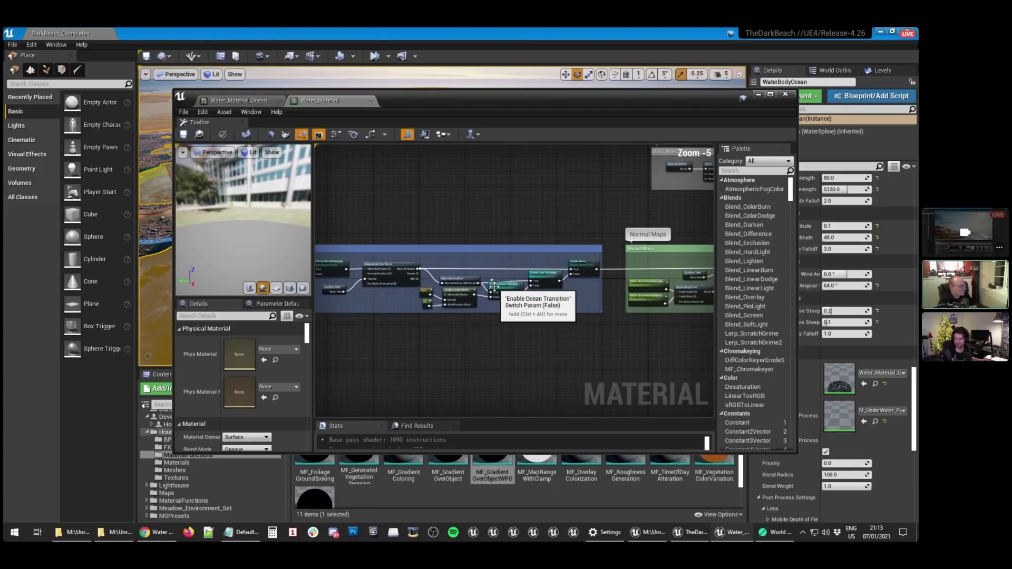
scroll(493, 289, "up", 1)
scroll(432, 353, "up", 1)
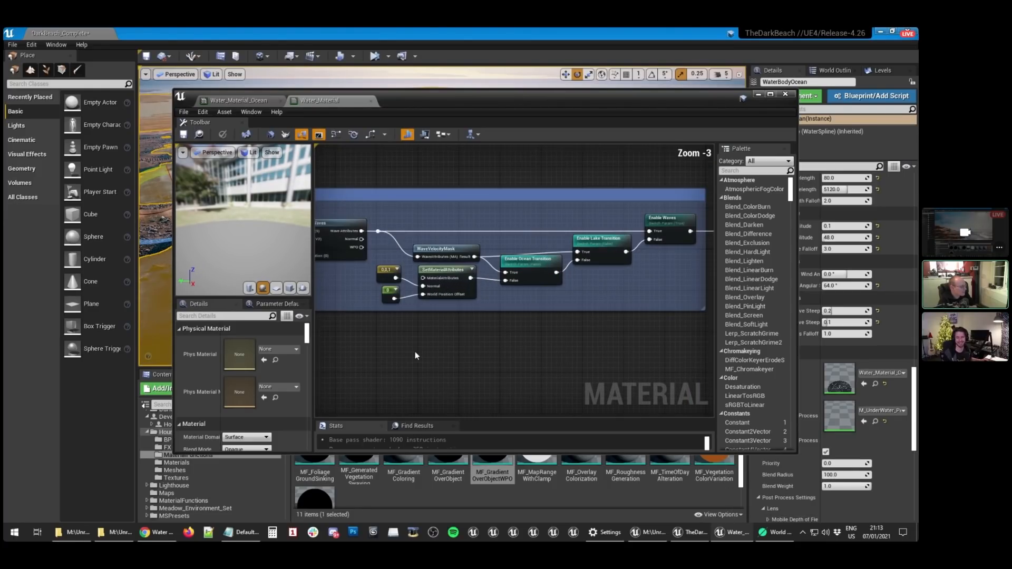
right_click_drag(415, 352, 581, 365)
scroll(490, 287, "up", 2)
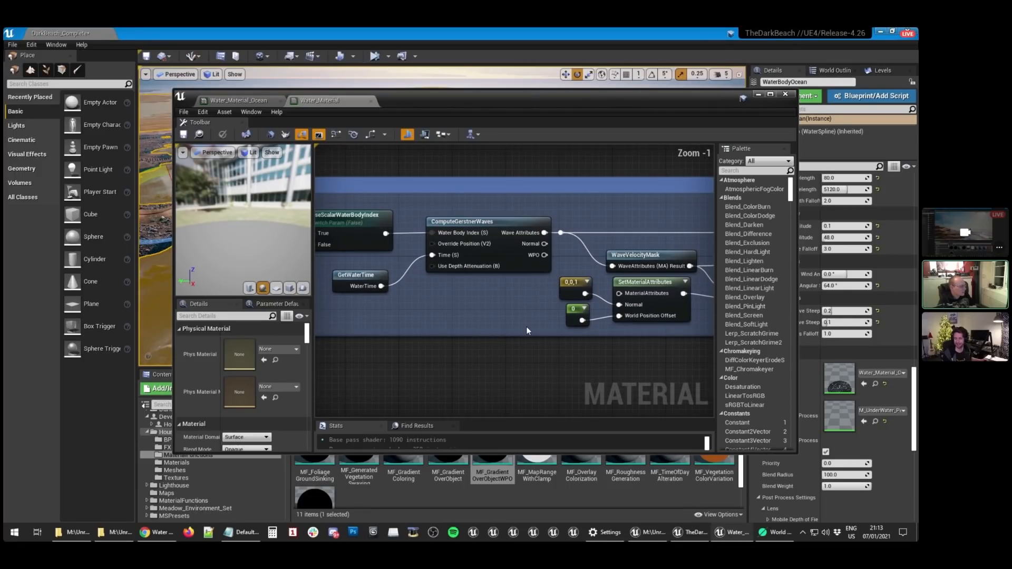
right_click_drag(686, 370, 481, 362)
mouse_move(606, 356)
right_mouse_down()
mouse_move(355, 339)
mouse_move(590, 341)
right_mouse_up()
mouse_move(458, 320)
right_mouse_down()
mouse_move(646, 325)
mouse_move(317, 345)
right_mouse_up()
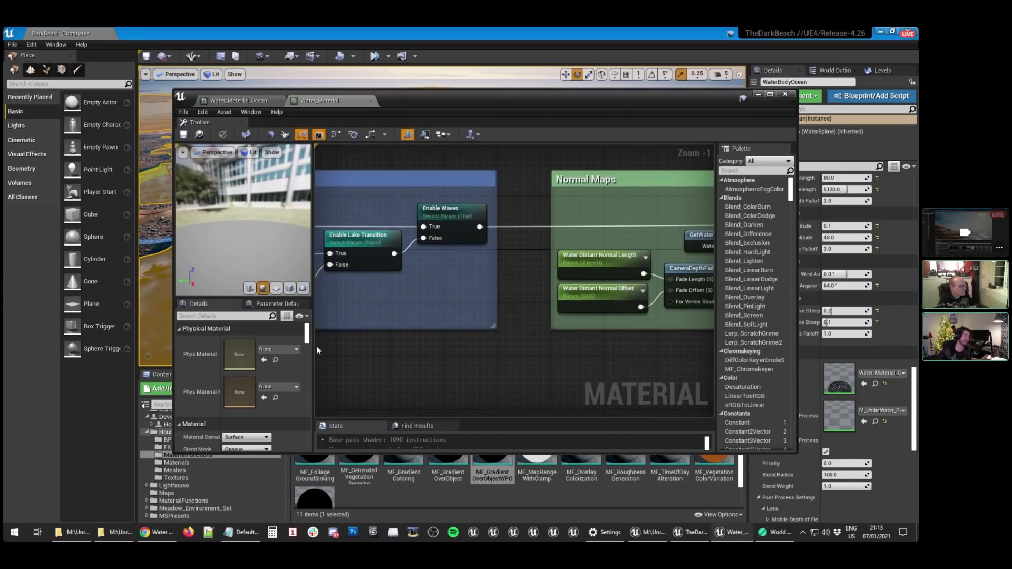
mouse_move(638, 362)
right_mouse_down()
mouse_move(392, 359)
mouse_move(477, 348)
mouse_move(345, 346)
right_mouse_up()
right_click_drag(404, 333, 662, 339)
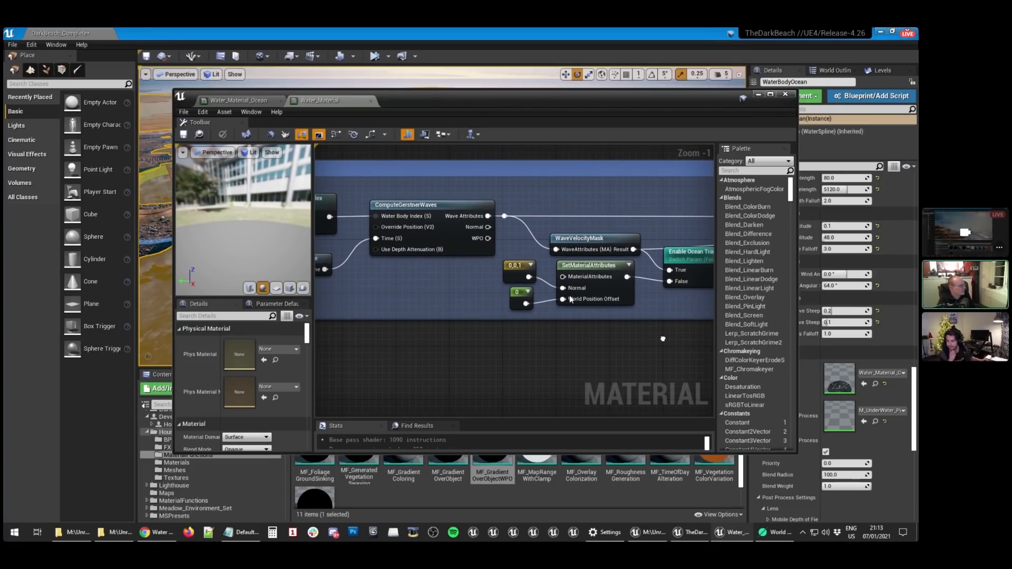
right_click_drag(472, 345, 380, 339)
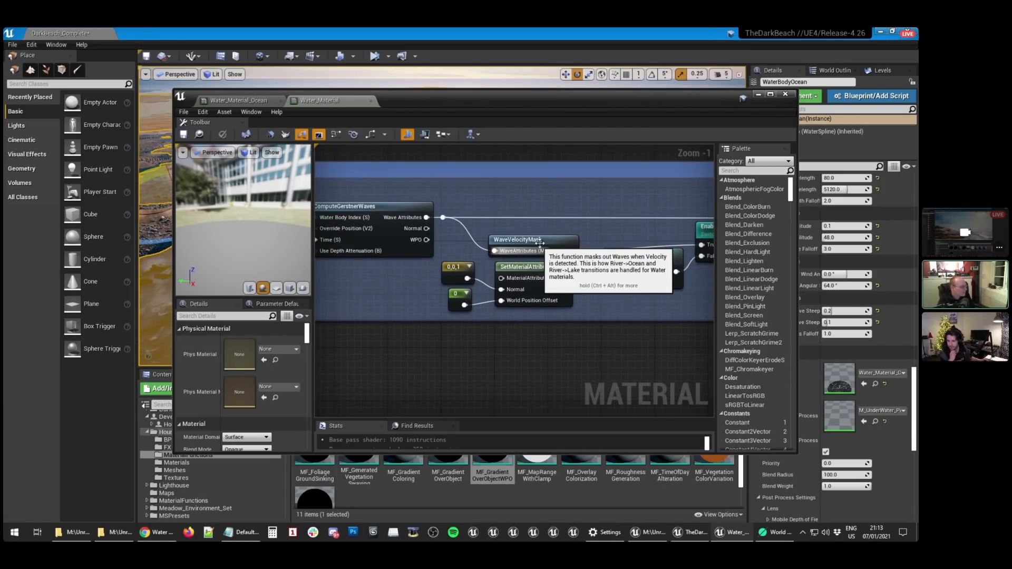
- Look over the Water_Material graph around River Flowmaps, Beach Foam, Scattering and Absorption, Analytical Caustics and Basic Water Shading
scroll(545, 261, "down", 5)
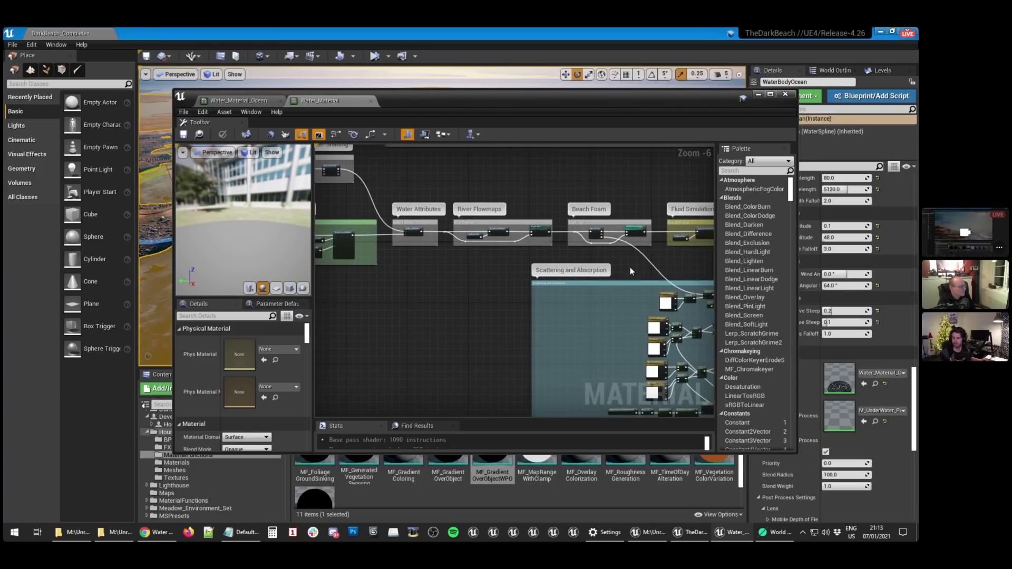
right_click_drag(545, 262, 343, 279)
right_click_drag(686, 237, 298, 194)
right_click_drag(614, 318, 506, 314)
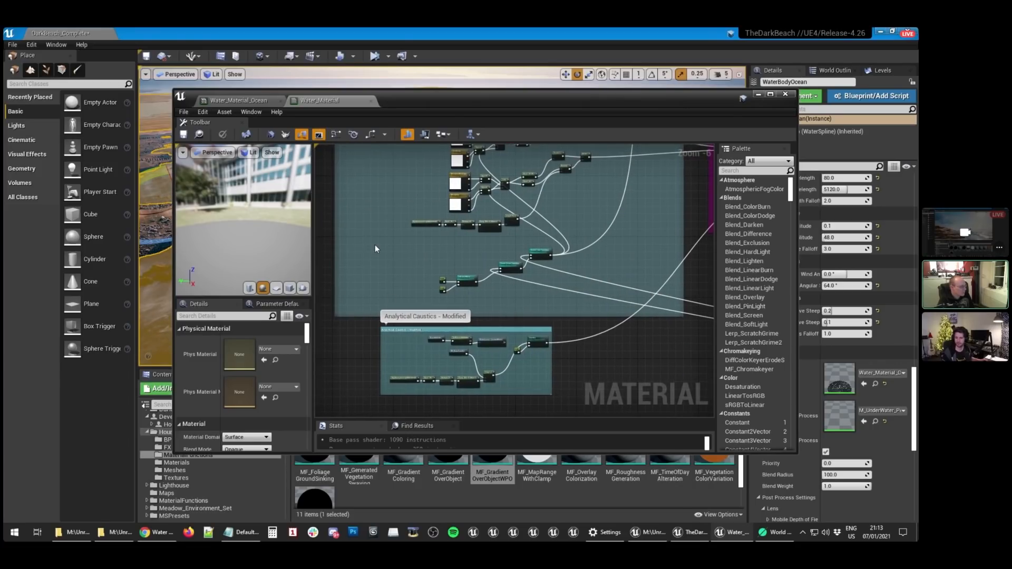
right_click_drag(375, 244, 568, 406)
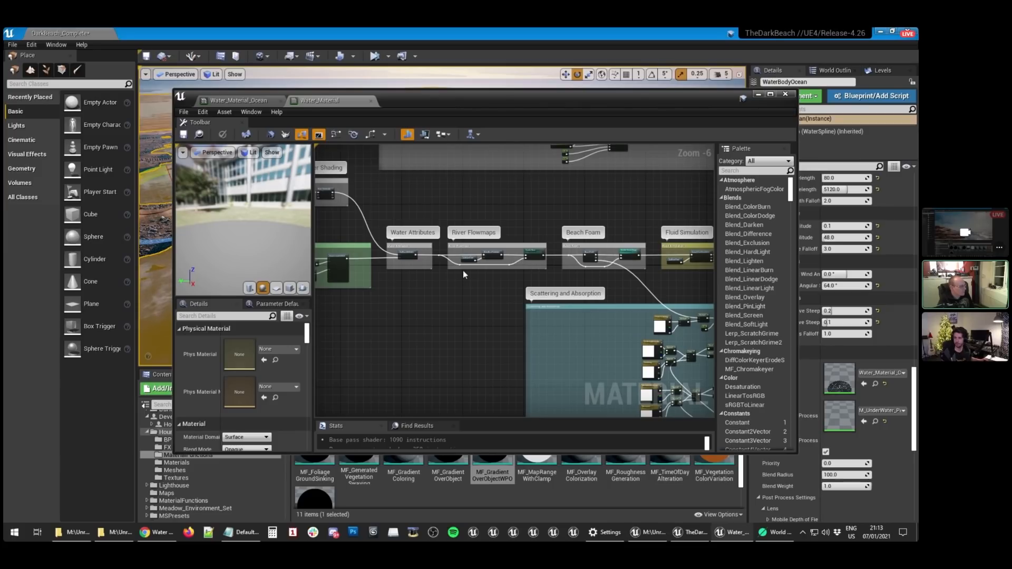
right_click_drag(413, 258, 575, 286)
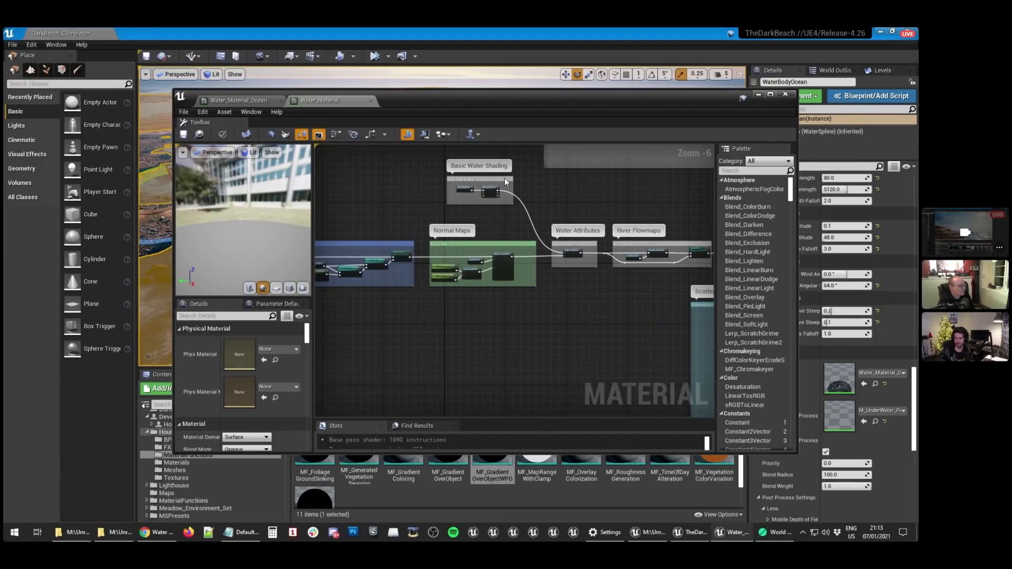
- Open the SetWaveAttributes function from the Water Attributes section and examine its inputs and material attribute nodes
scroll(505, 178, "up", 3)
right_click_drag(687, 382, 527, 230)
scroll(527, 230, "up", 3)
mouse_move(579, 242)
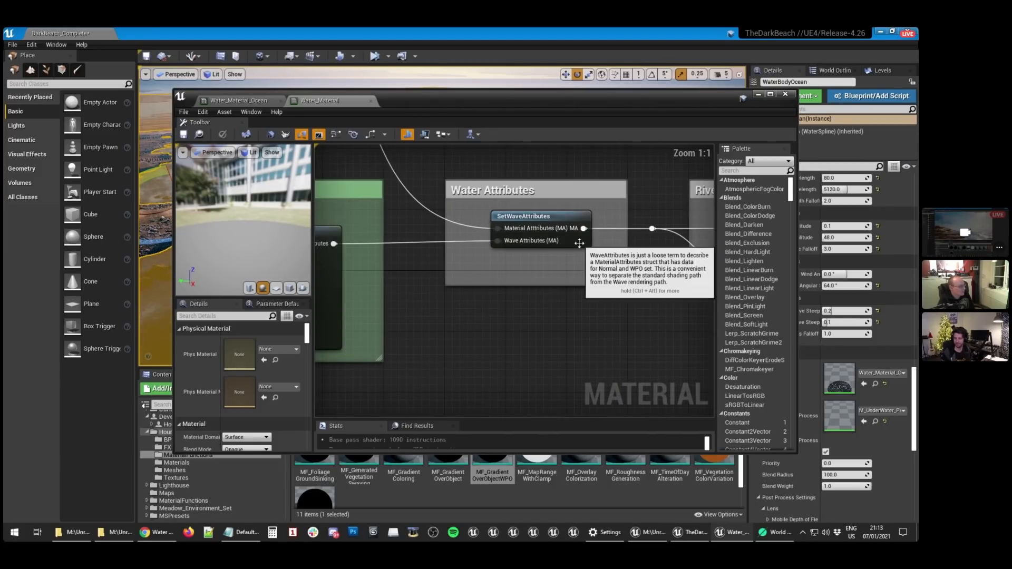
double_click(579, 241)
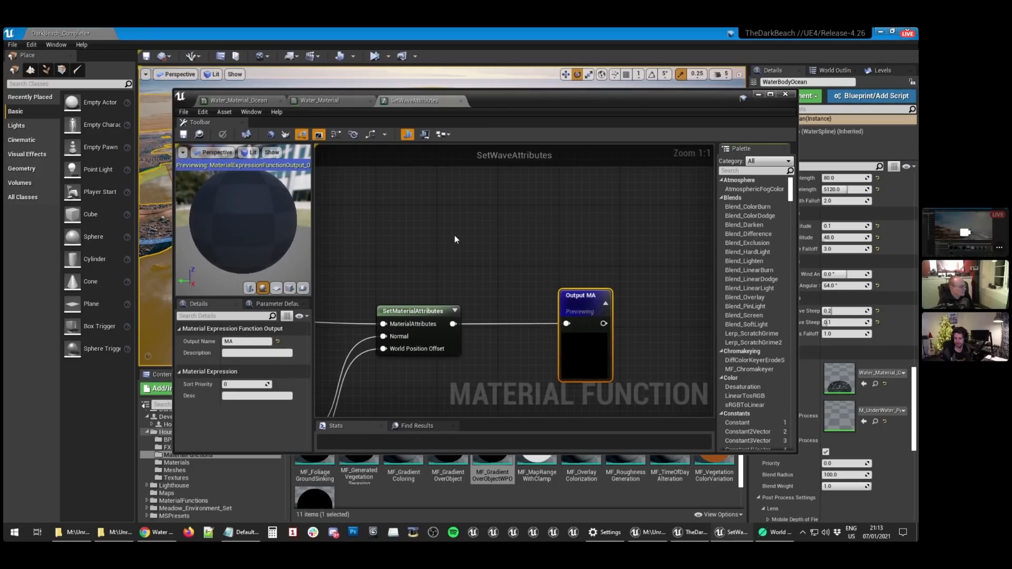
right_click_drag(505, 292, 651, 221)
scroll(627, 253, "down", 2)
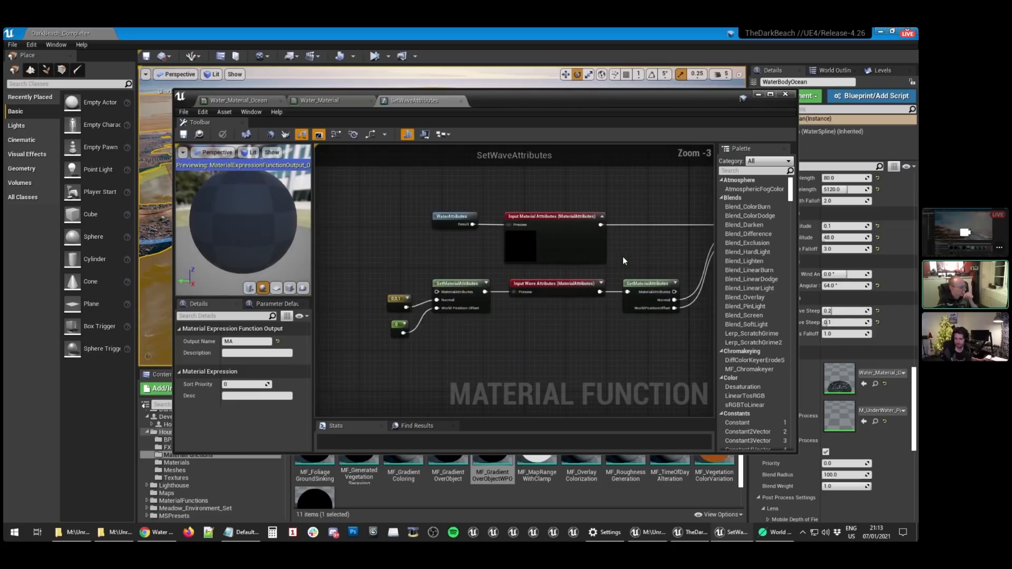
- Return to Water_Material and review the graph through Fluid Simulation and Height Mapping, ending back at the ComputeGerstnerWaves node
left_click(318, 100)
scroll(661, 313, "down", 4)
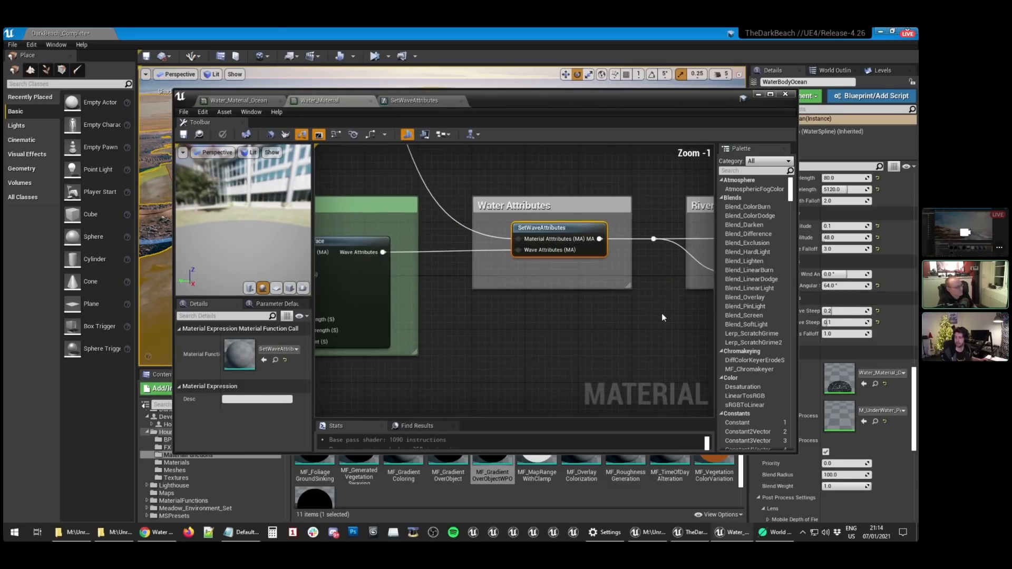
right_click_drag(692, 270, 399, 259)
right_click_drag(548, 258, 324, 299)
right_click_drag(705, 266, 494, 263)
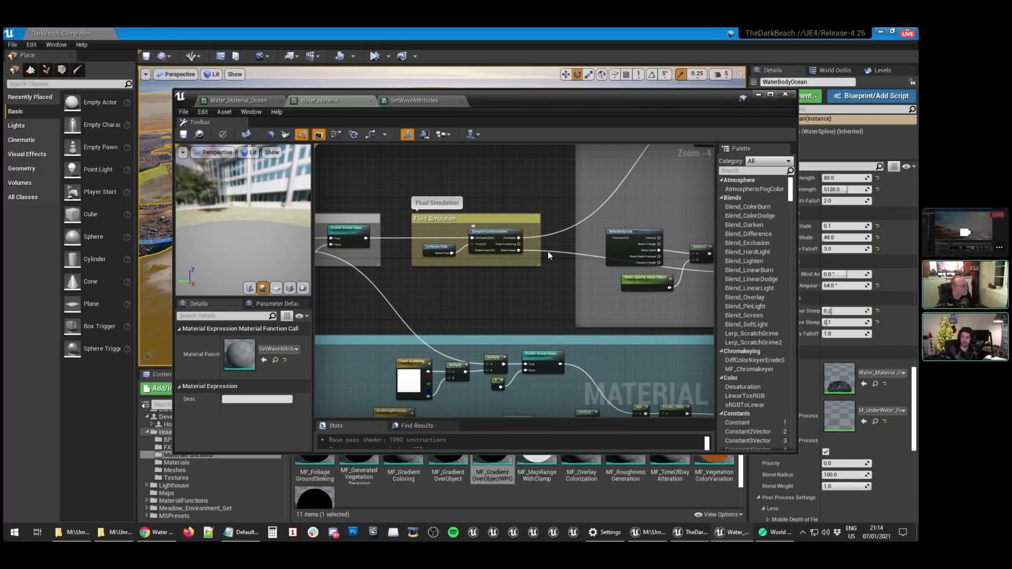
right_click_drag(577, 284, 493, 314)
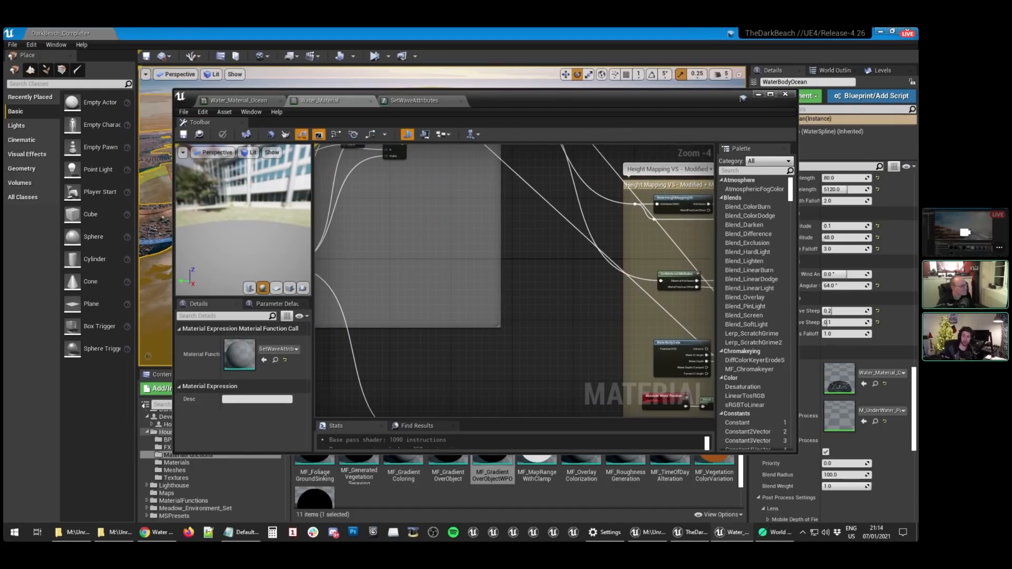
scroll(501, 308, "down", 5)
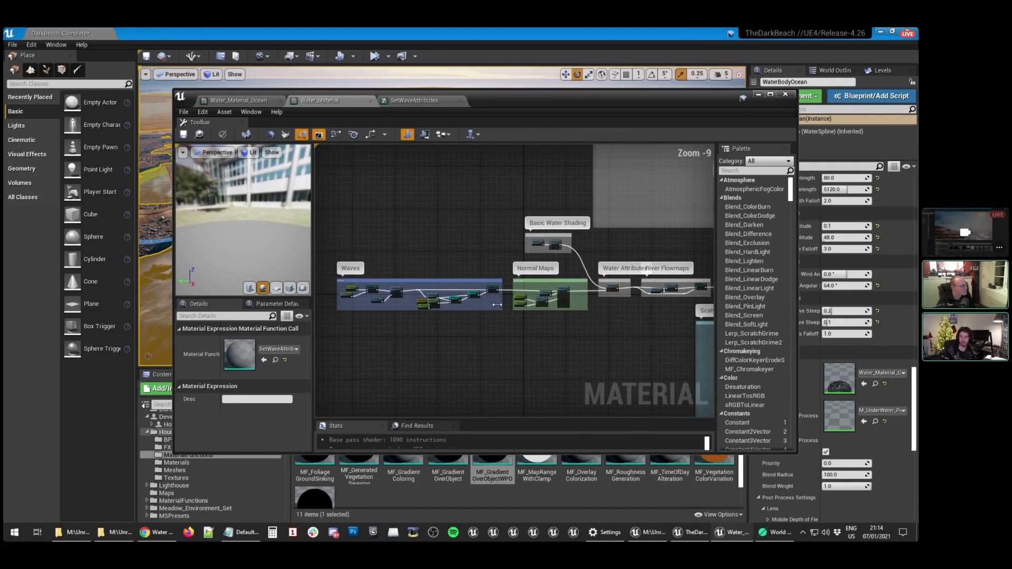
scroll(424, 302, "up", 8)
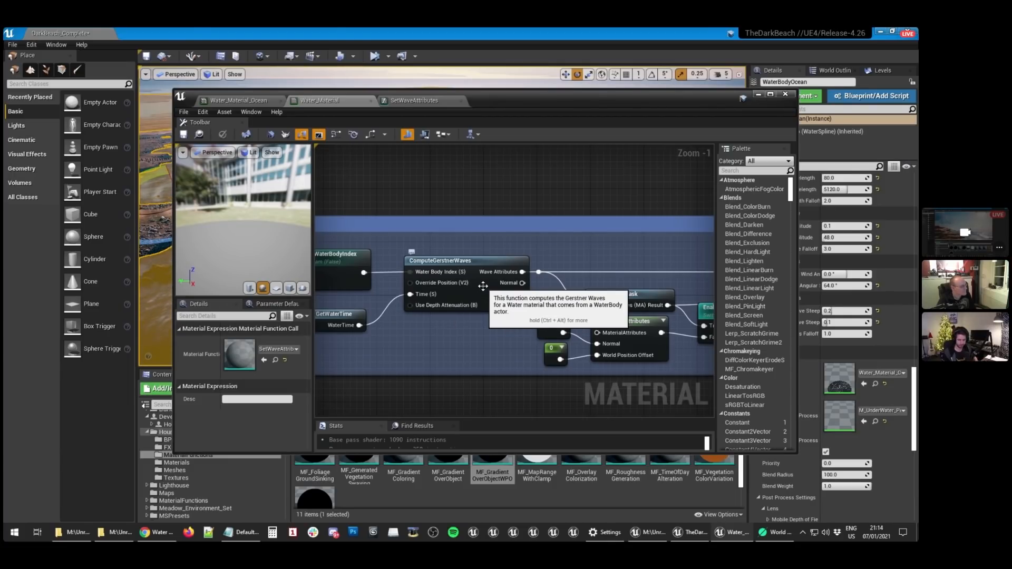
- Open the DarkBeach_Complete level blueprint and reposition its editor window
left_click(264, 56)
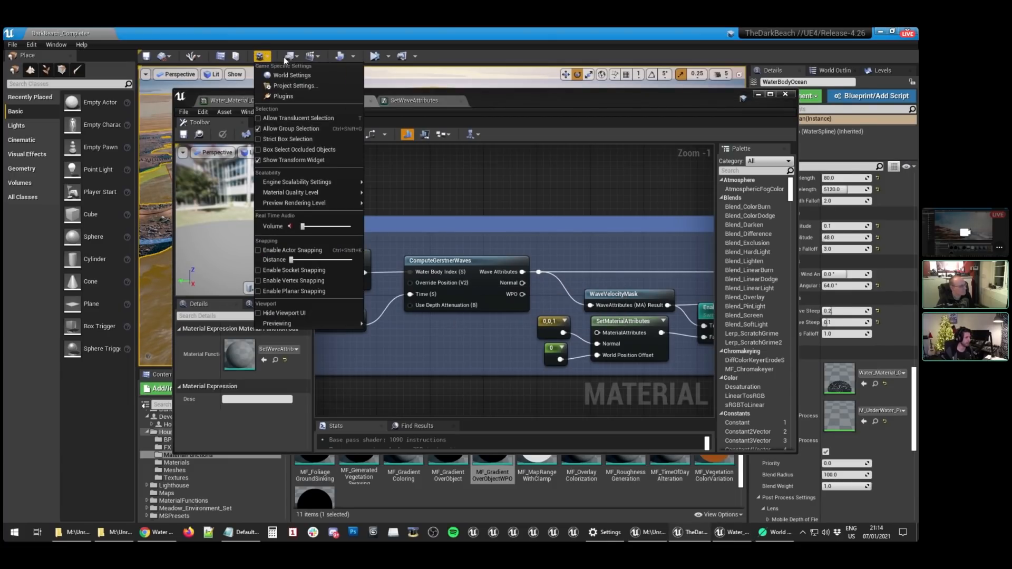
left_click(290, 56)
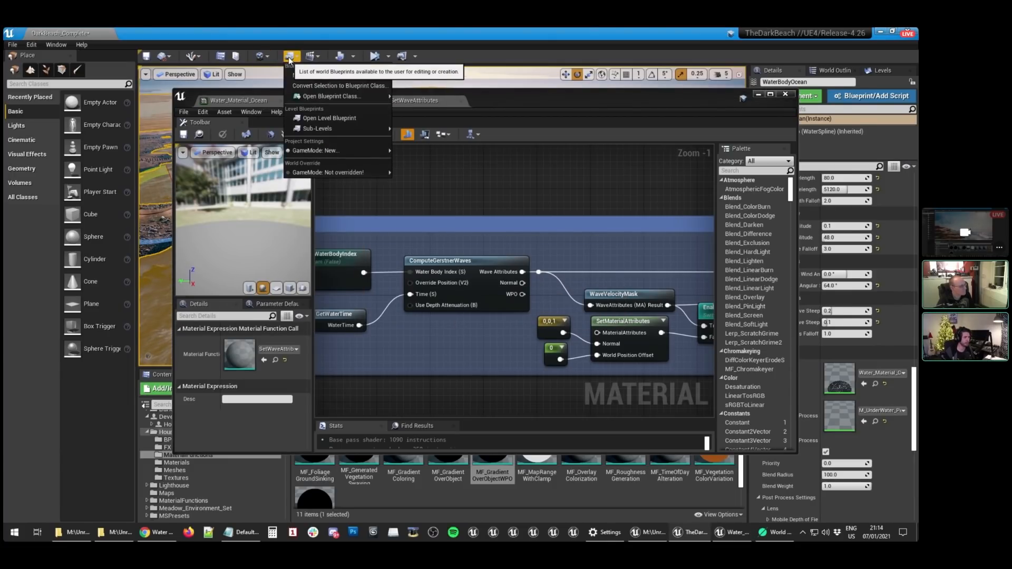
left_click(315, 118)
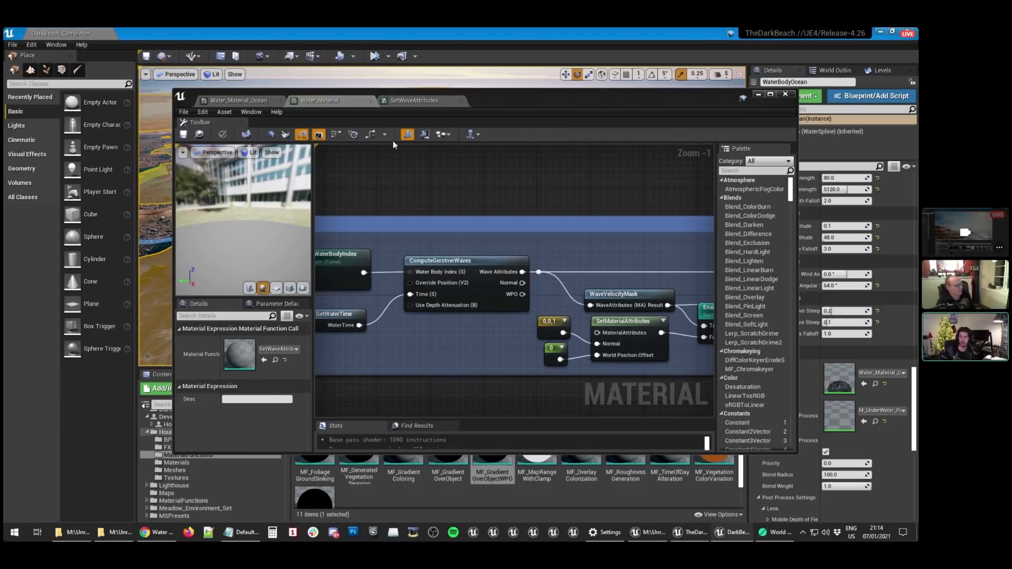
left_click_drag(574, 104, 593, 107)
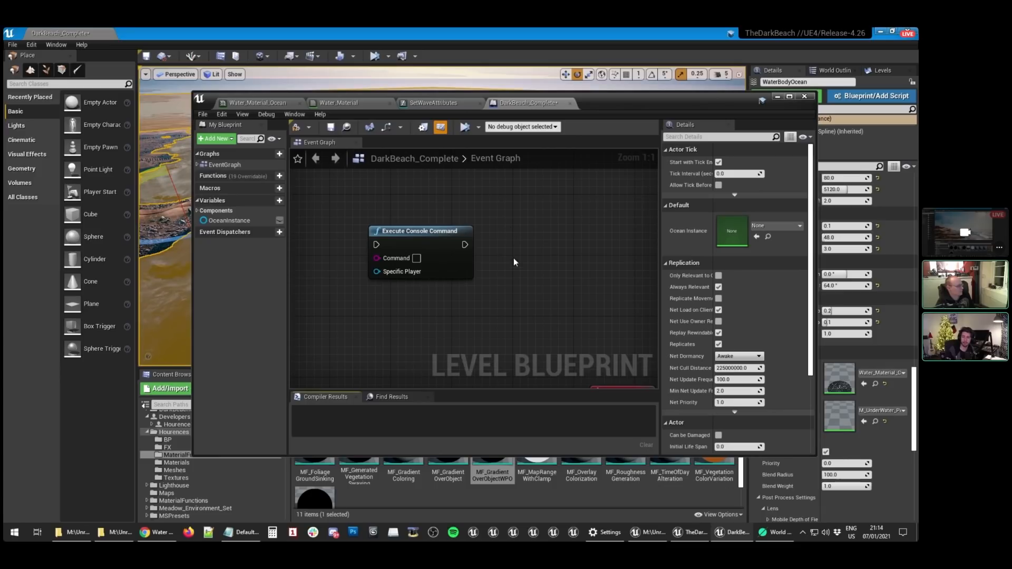
mouse_move(514, 262)
right_mouse_down()
mouse_move(541, 298)
mouse_move(510, 270)
right_mouse_up()
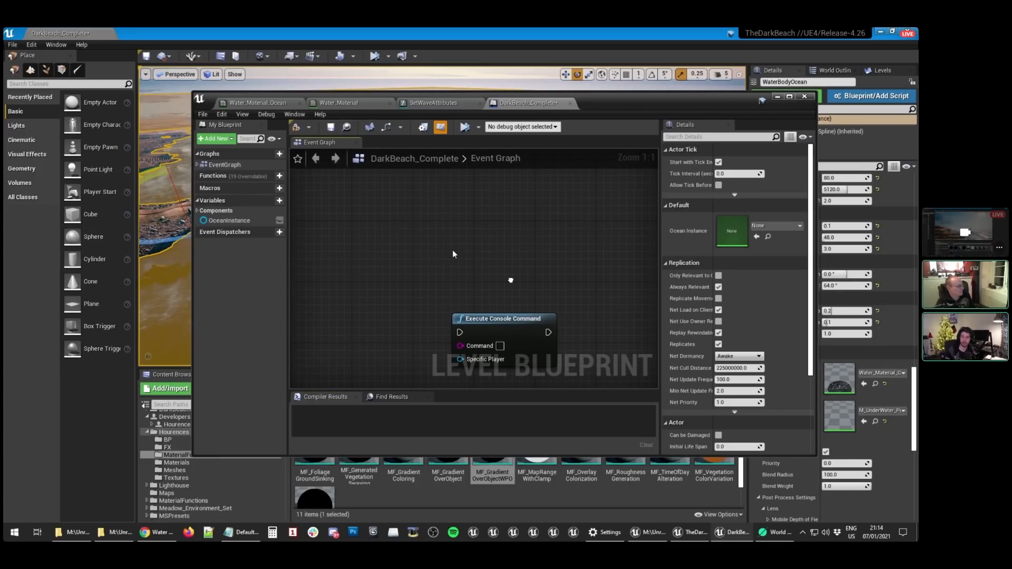
left_click_drag(571, 235, 572, 119)
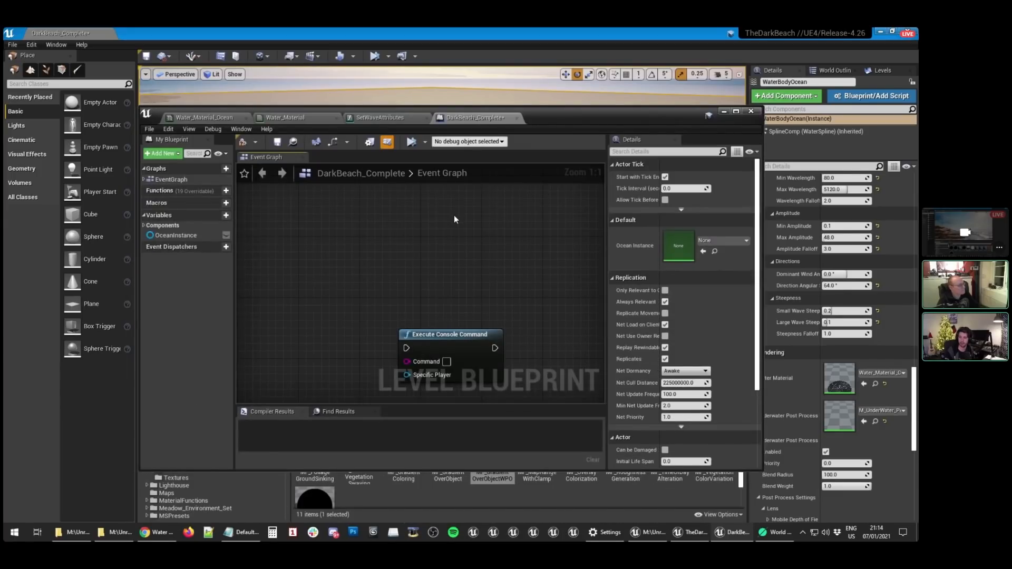
- Examine the level blueprint's event graph, including the StartMegaWave event and the WaterMeshActor water velocity texture feeding the sequence branches
right_click_drag(453, 215, 528, 210)
scroll(483, 282, "down", 11)
right_click_drag(294, 290, 281, 318)
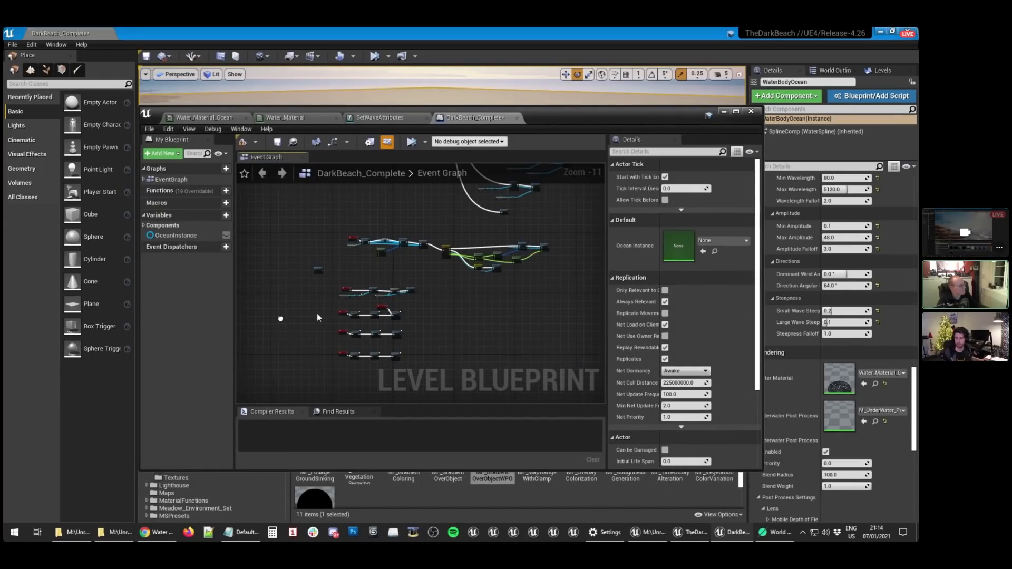
scroll(384, 267, "up", 10)
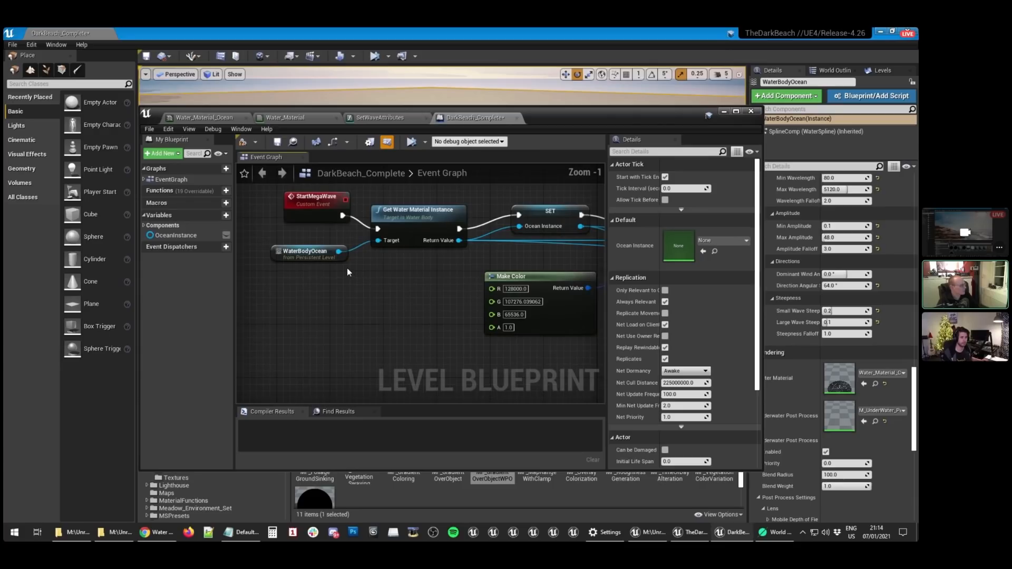
right_click_drag(403, 264, 437, 256)
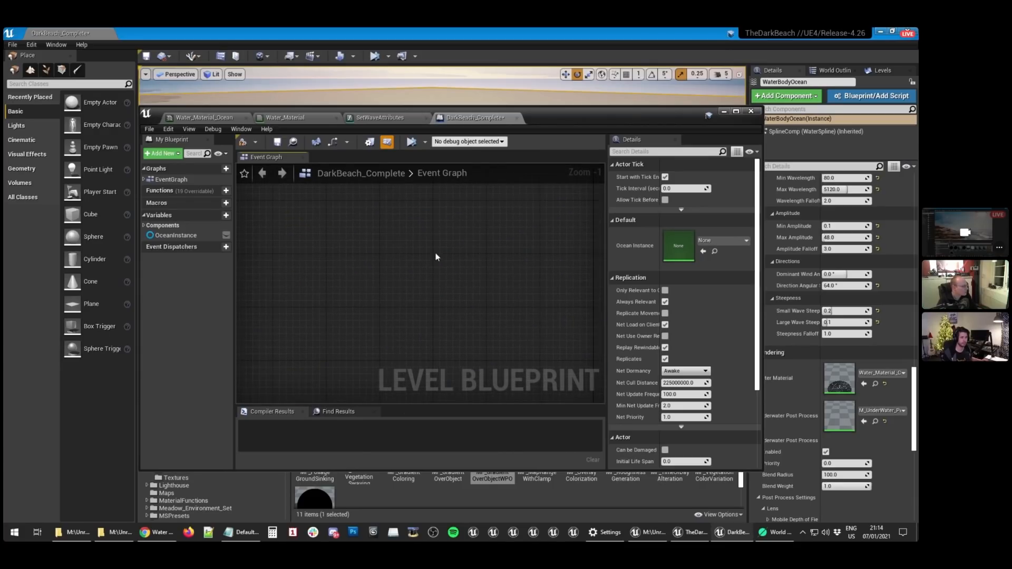
scroll(445, 286, "down", 8)
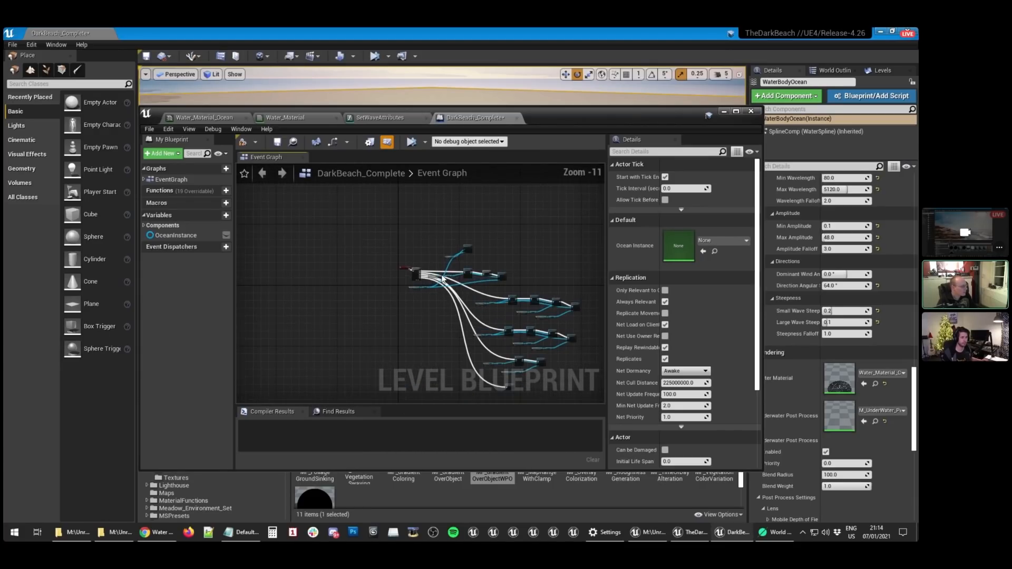
scroll(399, 309, "up", 9)
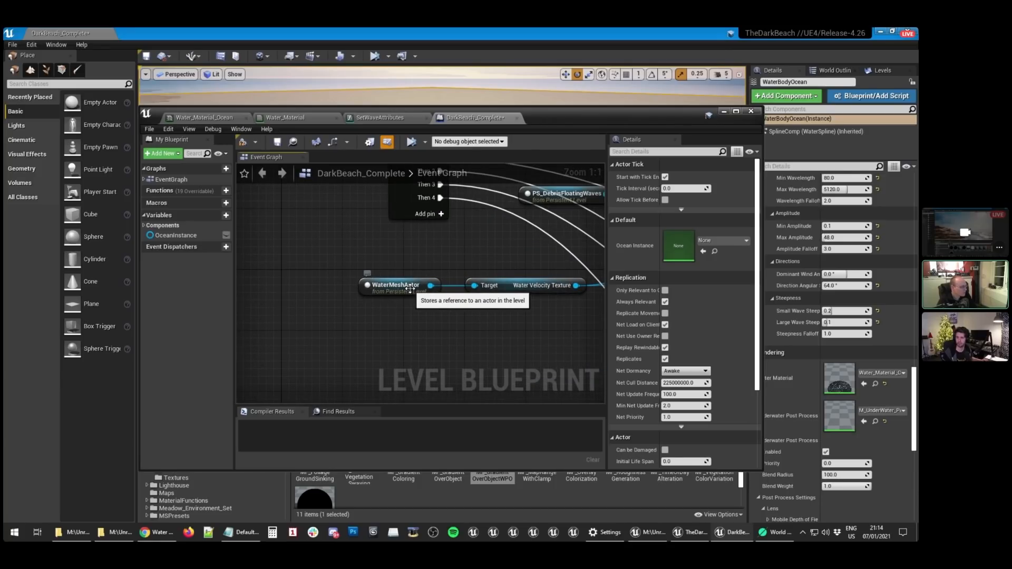
left_click(410, 289)
right_click_drag(410, 289, 314, 307)
scroll(427, 303, "down", 5)
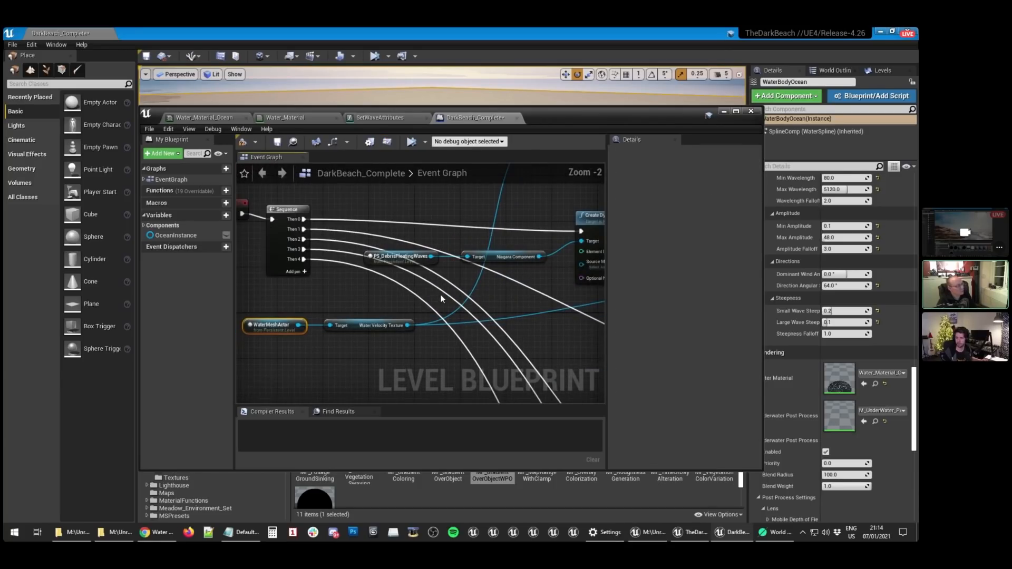
- Move the editor window out of the way and select the large red buoy floating near the shore rocks
left_click_drag(574, 122, 687, 410)
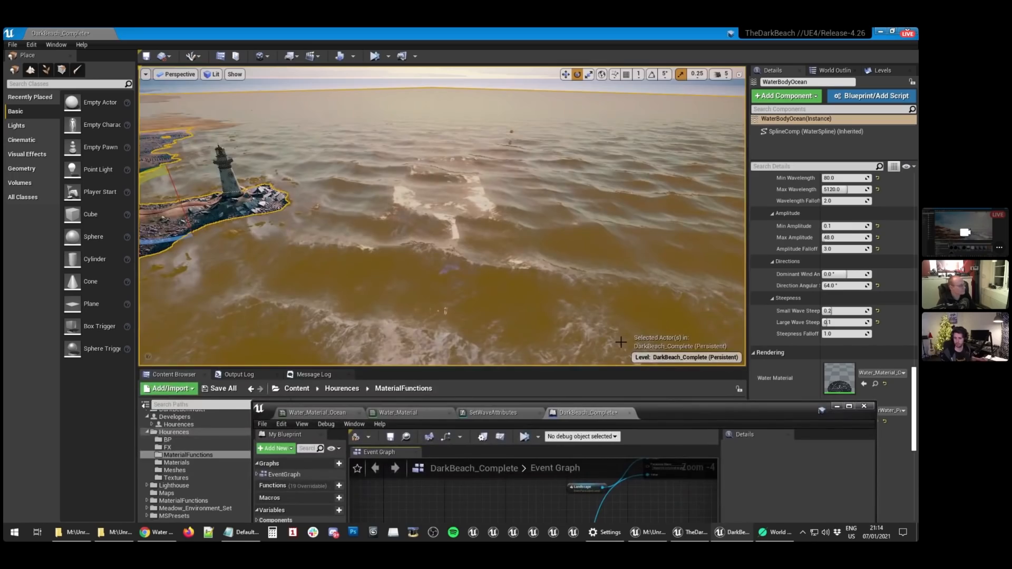
key("w")
right_click_drag(621, 342, 508, 276)
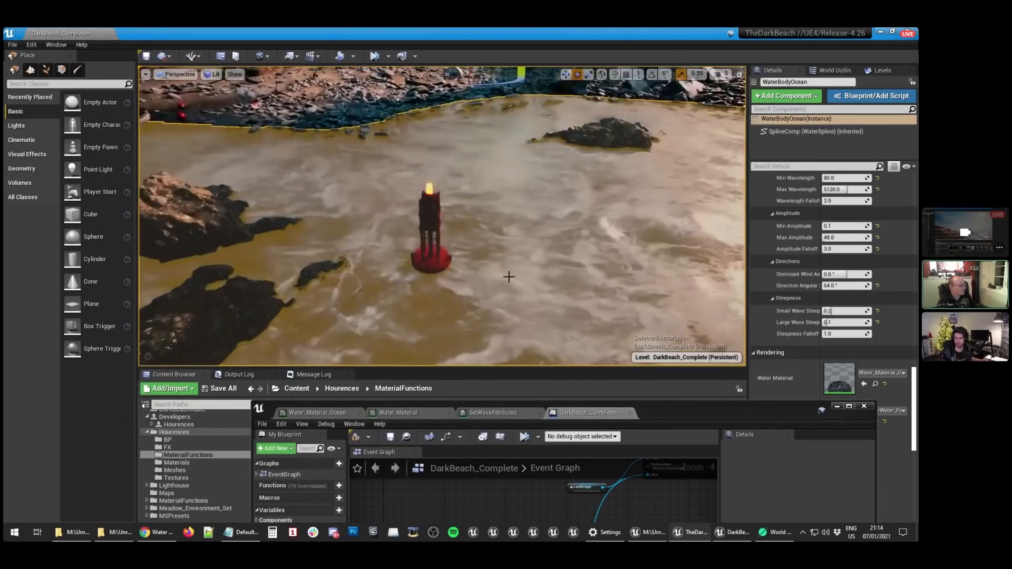
left_click(443, 234)
scroll(853, 260, "up", 10)
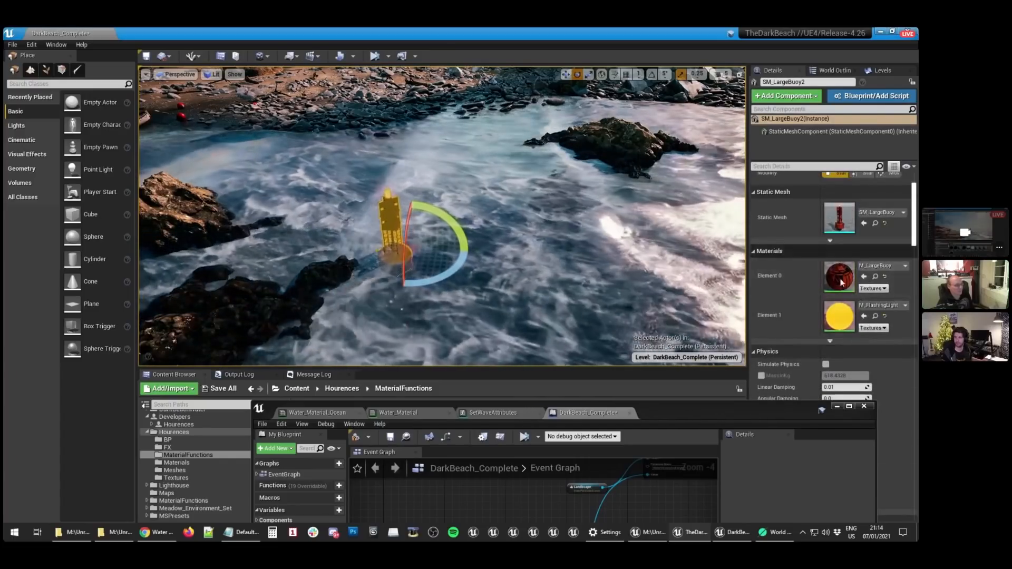
- Open the buoy's M_LargeBuoy material and locate the MF_FollowWaves node feeding its world position offset
double_click(838, 275)
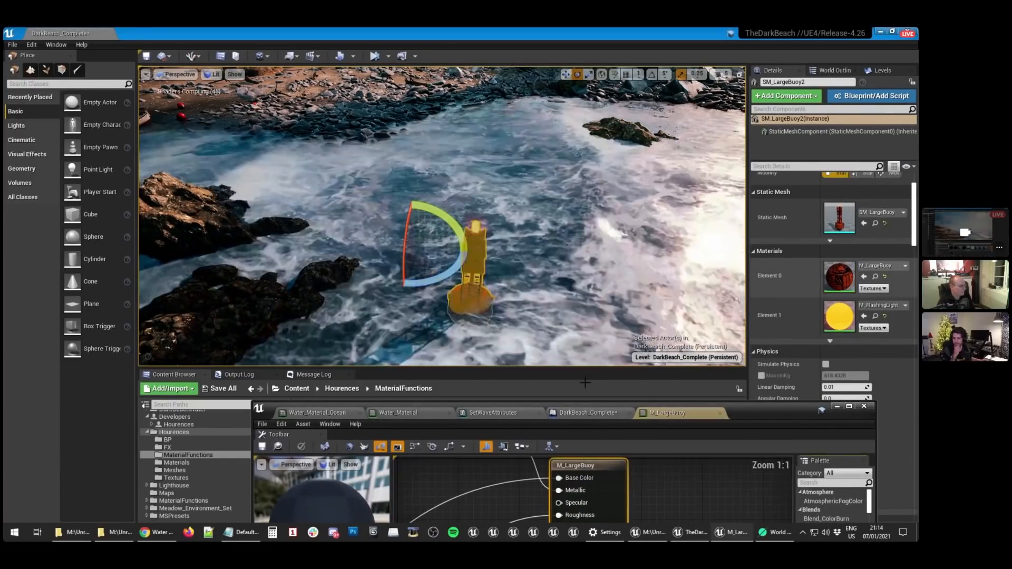
left_click_drag(764, 412, 714, 72)
right_click_drag(472, 248, 652, 200)
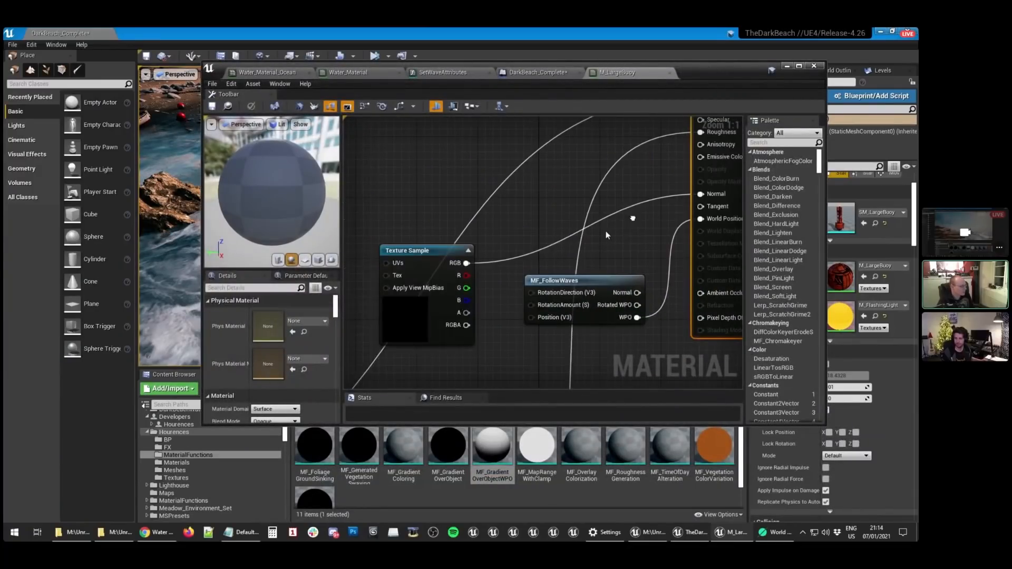
- Open the MF_FollowWaves function and examine how Actor Position and GetWaterTime feed ComputeGerstnerWaves
double_click(579, 279)
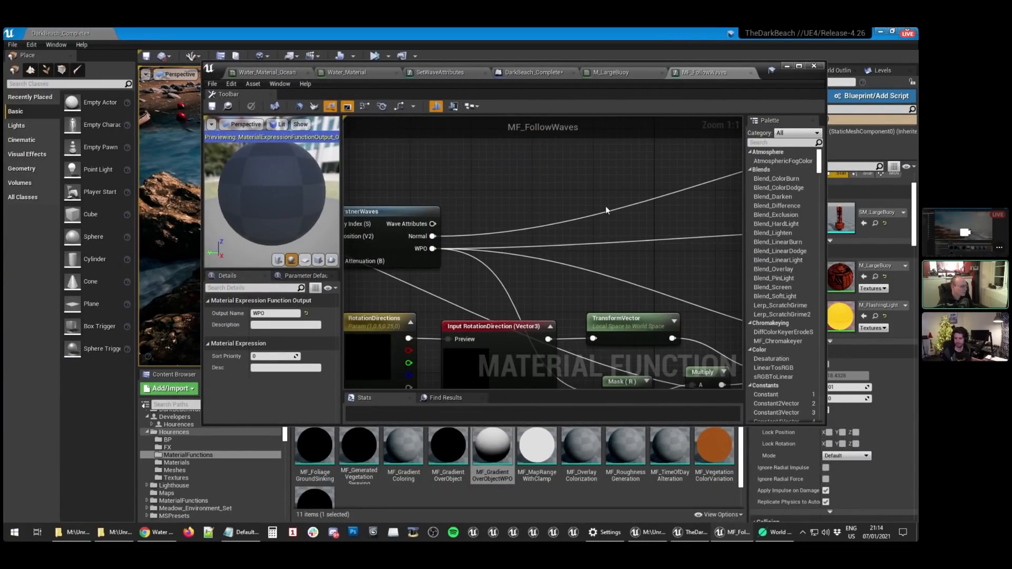
right_click(606, 210)
right_click_drag(385, 217, 645, 196)
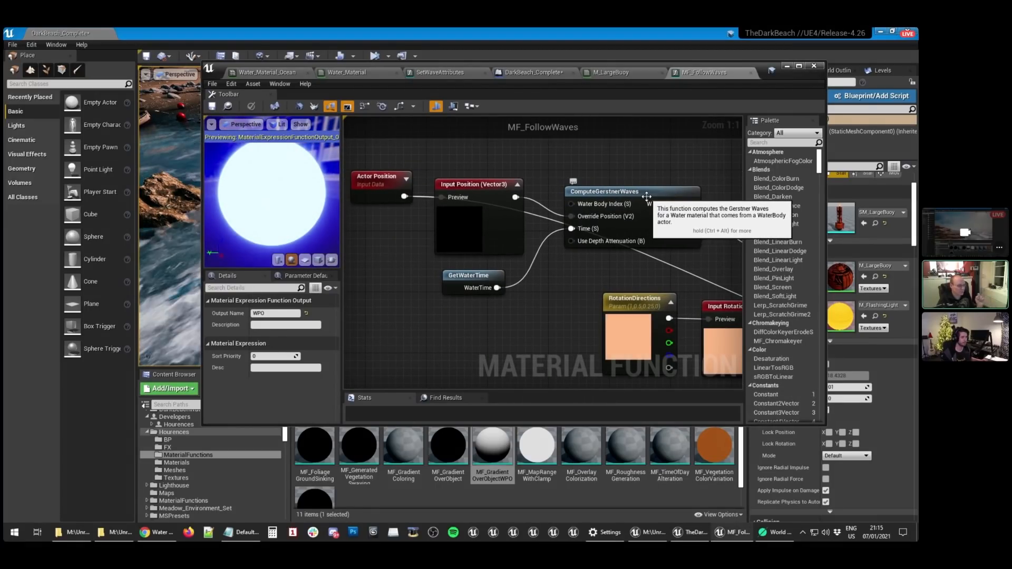
- Open the ComputeGerstnerWaves function, inspect its WaveDepthFalloff_Overrides node and open that function
double_click(646, 196)
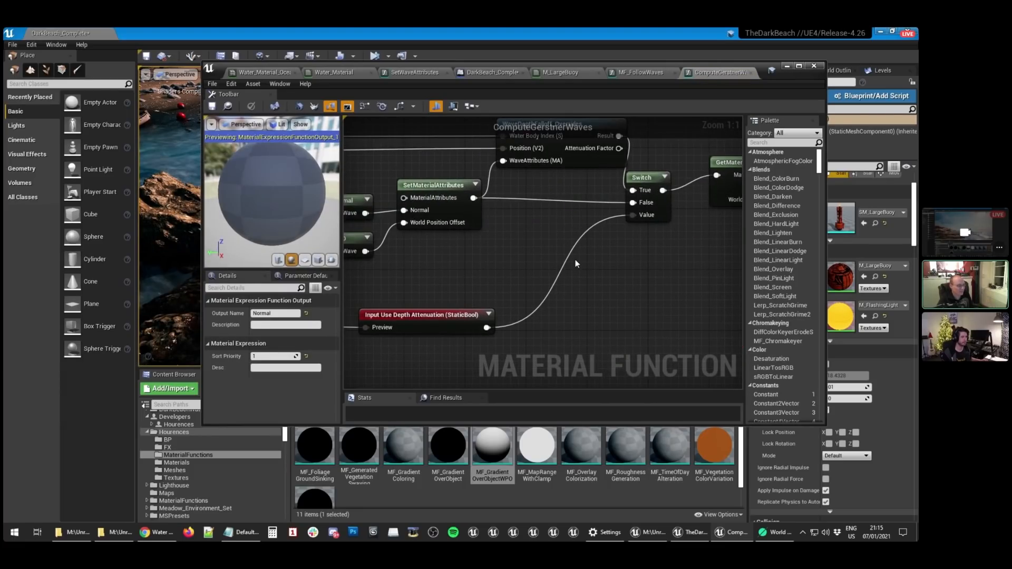
right_click_drag(441, 147, 498, 229)
left_click(628, 212)
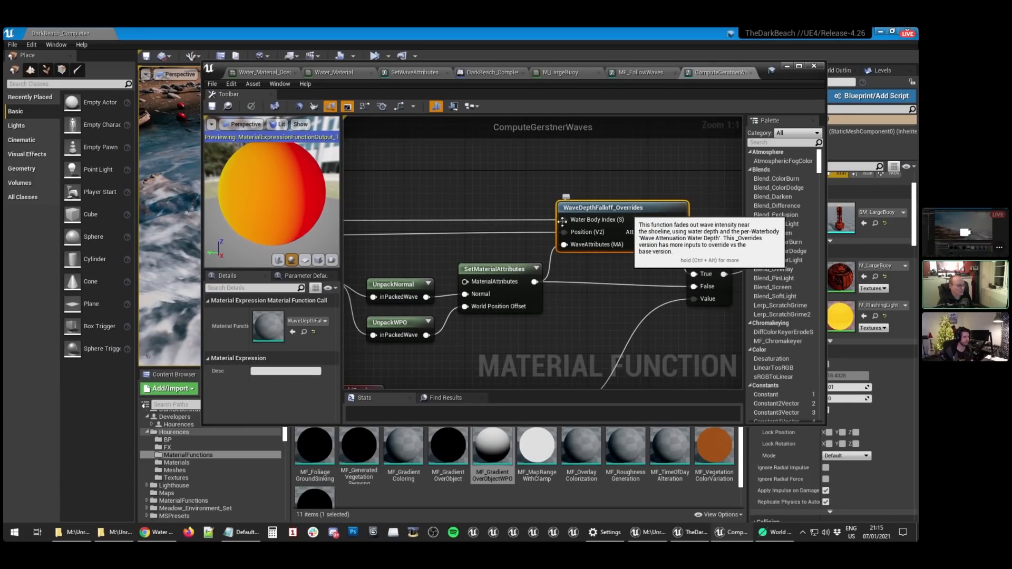
mouse_move(457, 225)
right_mouse_down()
mouse_move(981, 199)
mouse_move(733, 190)
mouse_move(589, 143)
mouse_move(450, 241)
right_mouse_up()
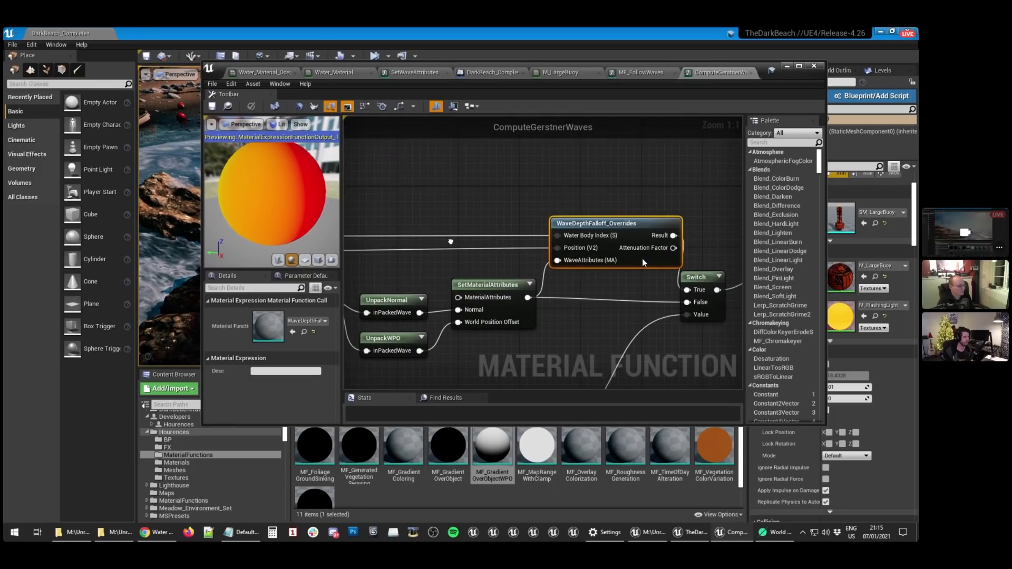
double_click(642, 259)
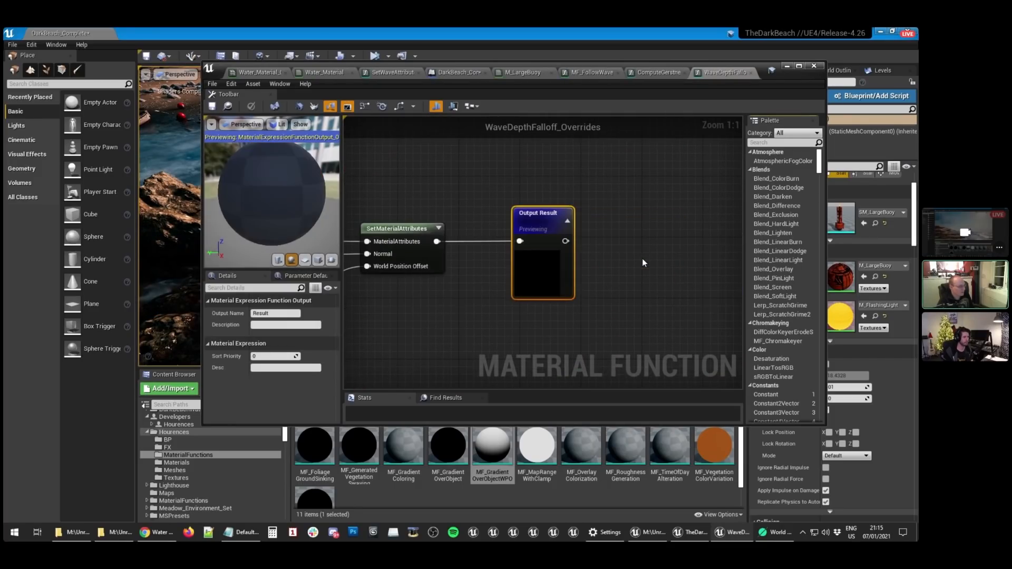
- Examine the WaveDepthFalloff_Overrides node network alongside the buoy in the level viewport, and maximize the function editor window
right_click_drag(642, 259, 371, 238)
right_click_drag(407, 240, 567, 220)
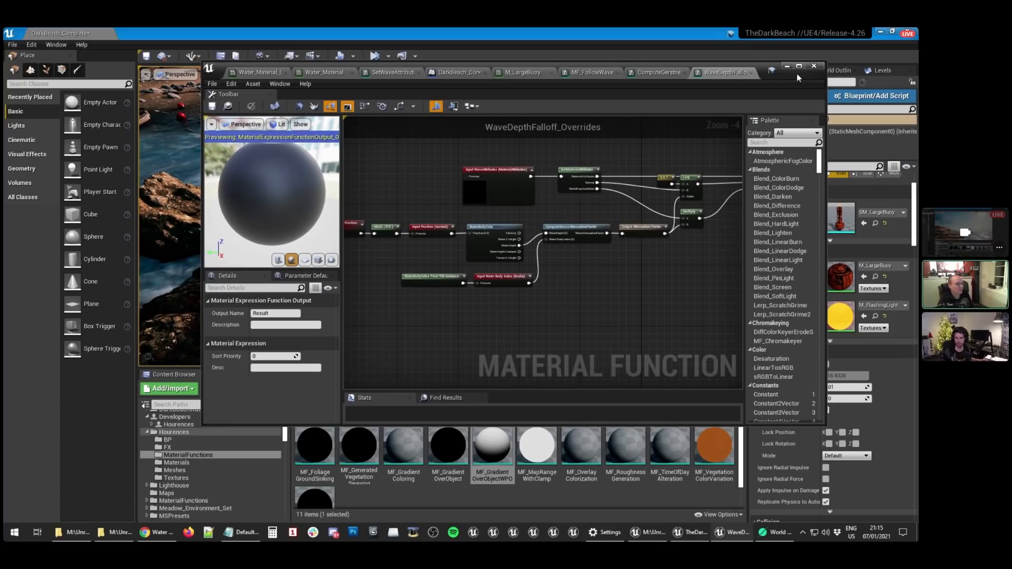
left_click_drag(795, 74, 807, 312)
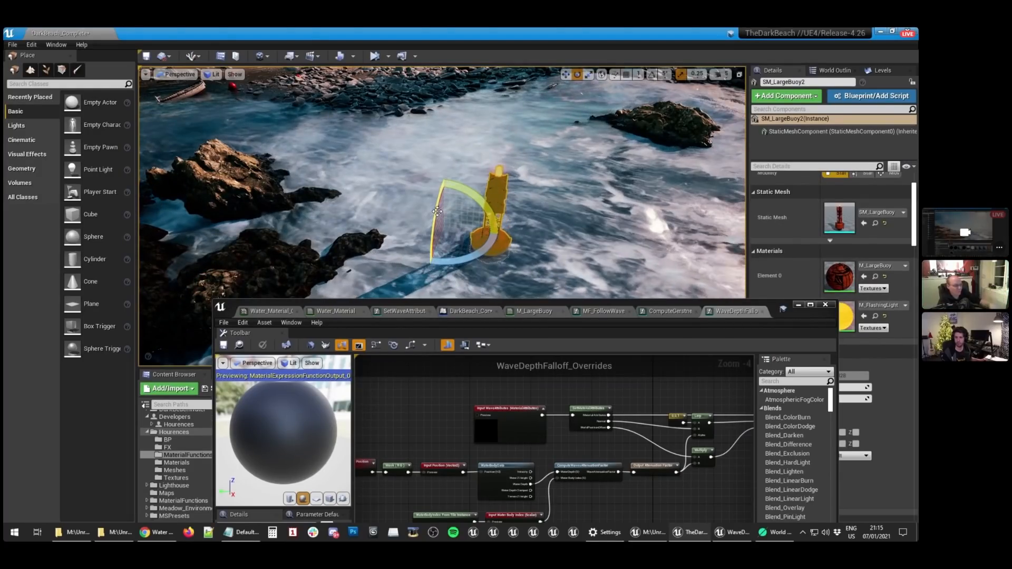
left_click_drag(797, 316, 773, 118)
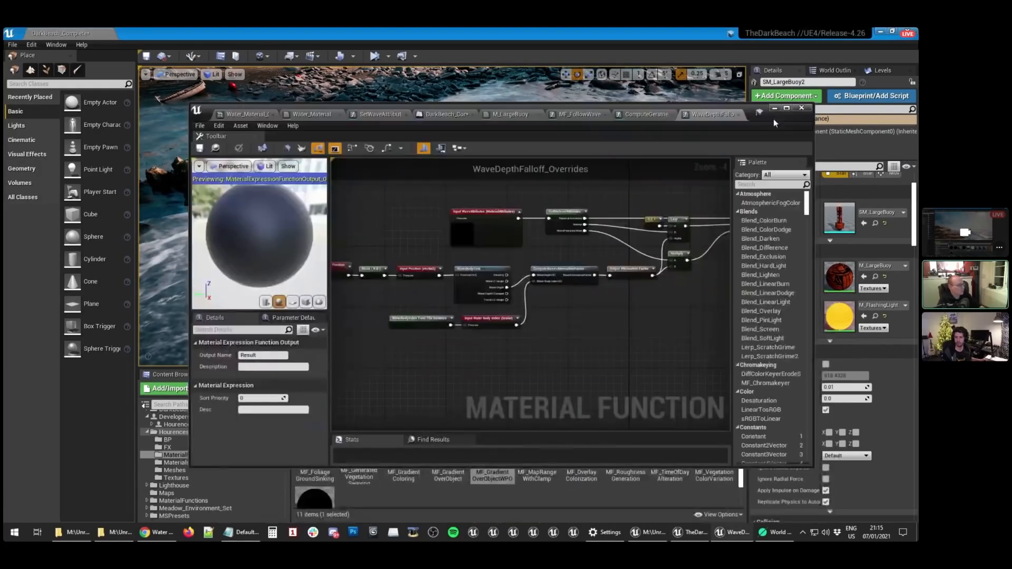
double_click(773, 119)
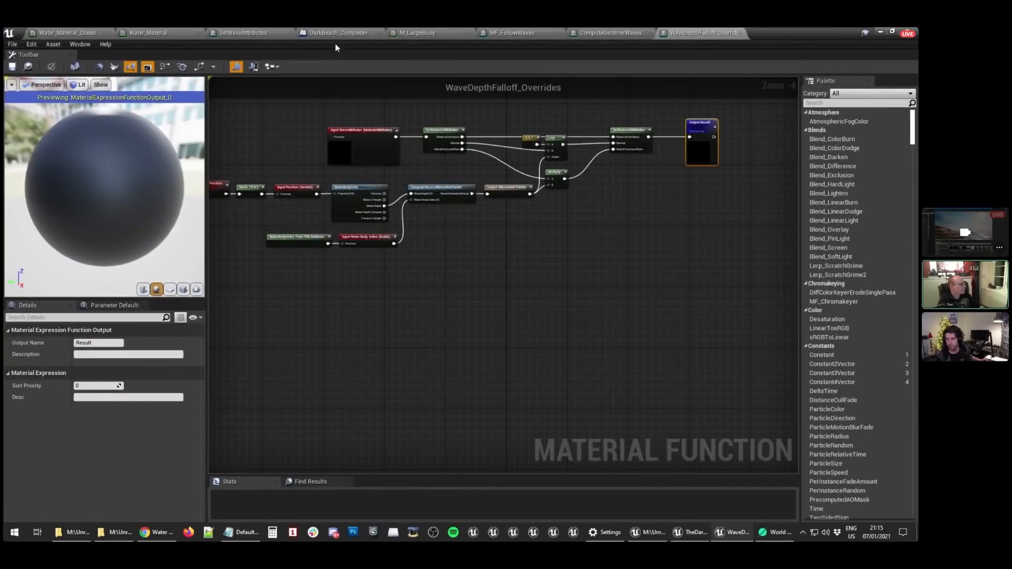
- Open the DarkBeach_Complete level blueprint and locate the WaterMeshActor reference feeding Water Velocity Texture below the Event BeginPlay sequence
left_click(337, 33)
scroll(527, 240, "down", 8)
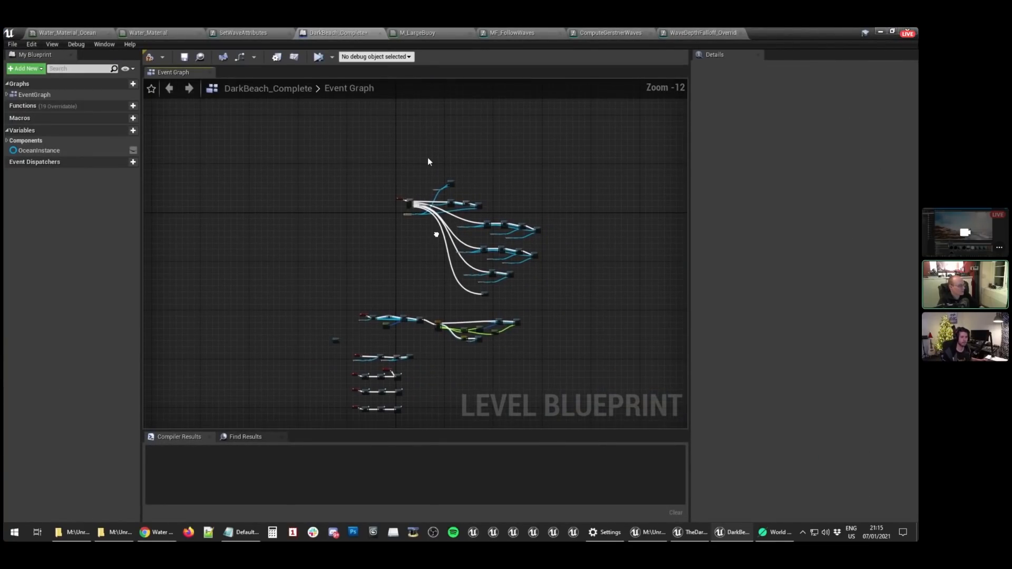
left_click_drag(425, 149, 579, 296)
scroll(422, 213, "up", 10)
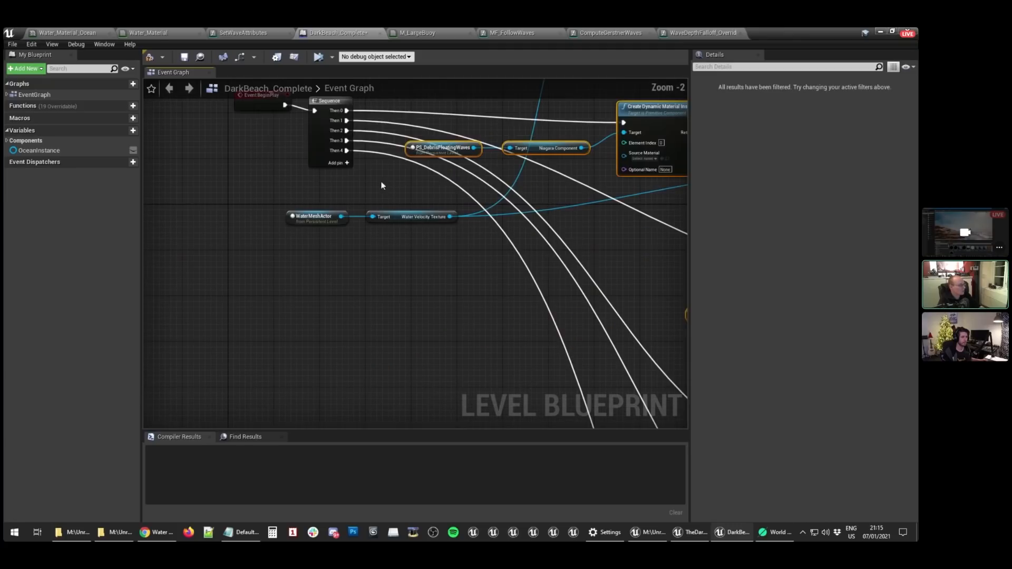
scroll(279, 280, "up", 2)
left_click(287, 279)
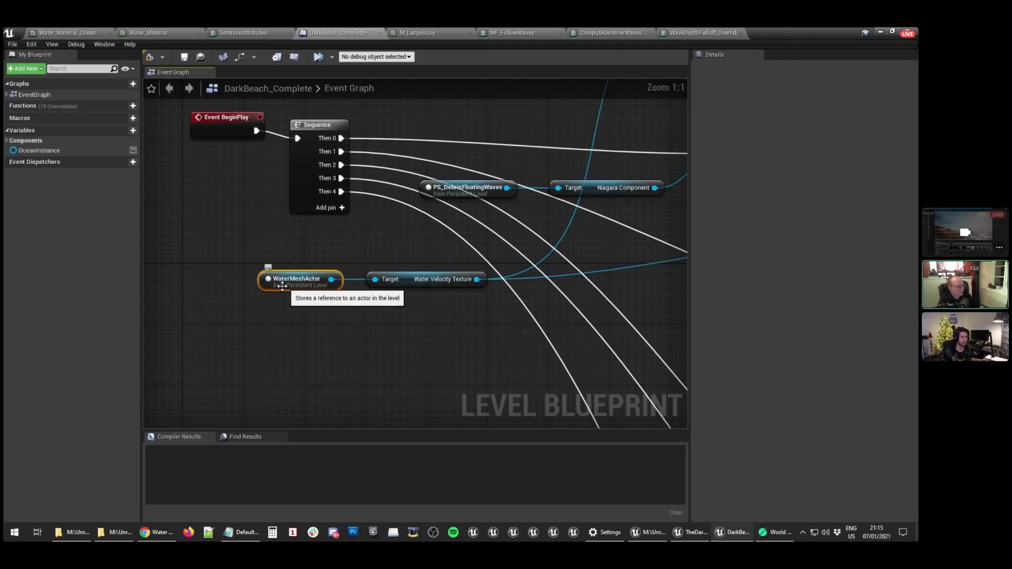
- Trace how WaterMeshActor's Water Velocity Texture feeds the Set Texture Parameter Value node on the PS_DebrisFloatingWaves dynamic material instance
left_click(472, 281)
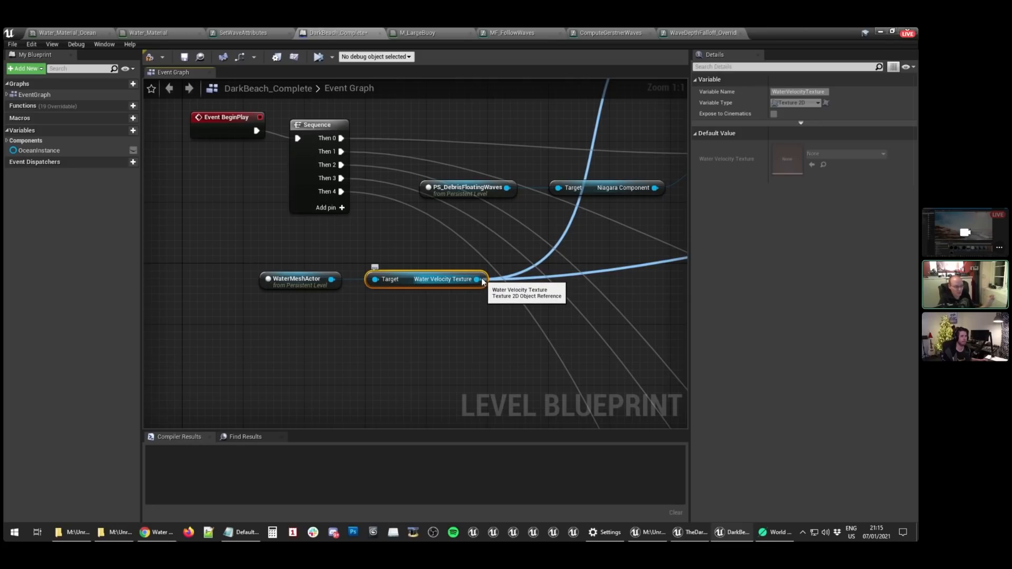
right_click_drag(606, 111, 292, 346)
right_click_drag(454, 316, 460, 202)
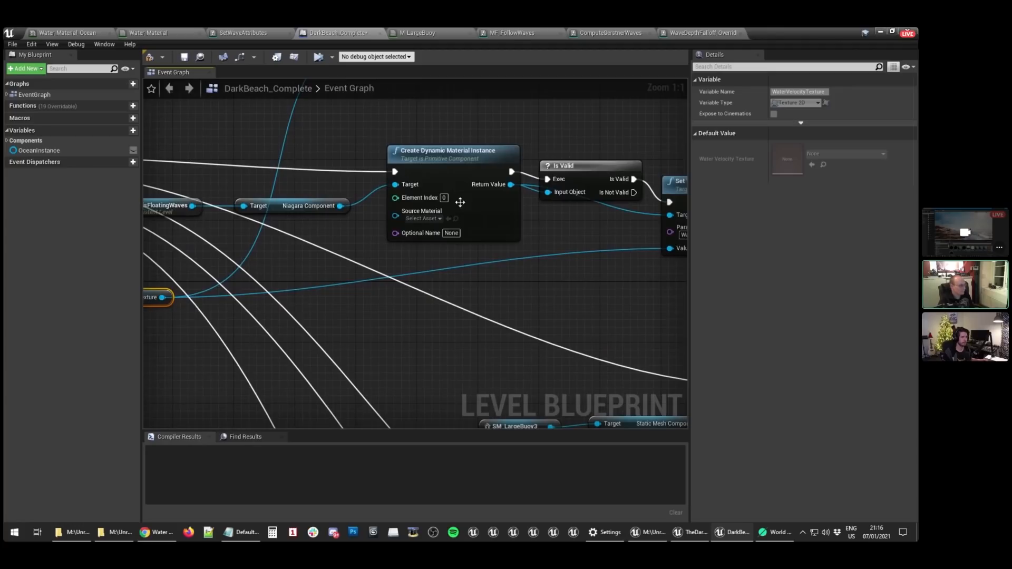
left_click(440, 154)
right_click_drag(340, 162, 439, 152)
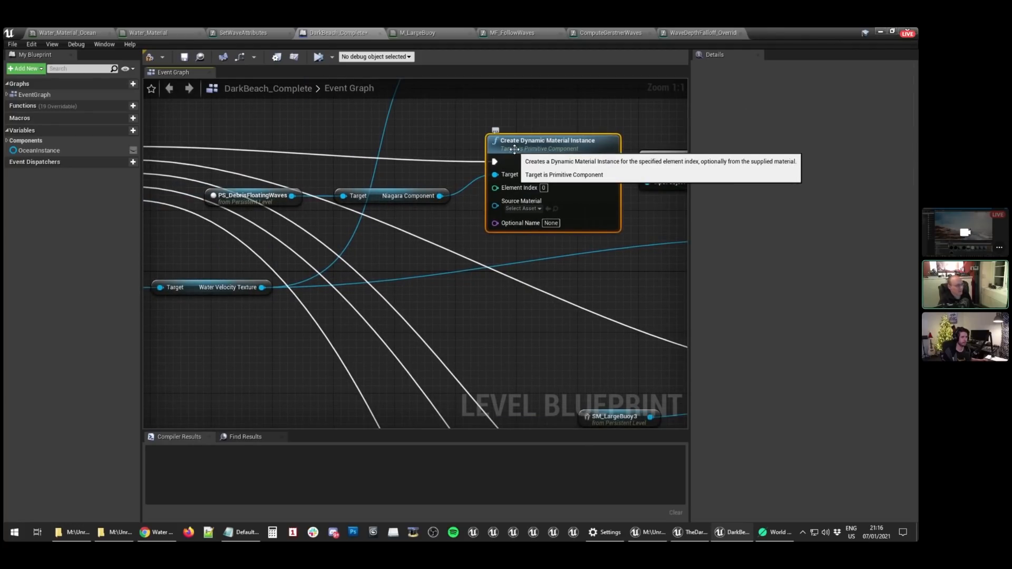
right_click_drag(618, 214, 334, 210)
left_click(511, 172)
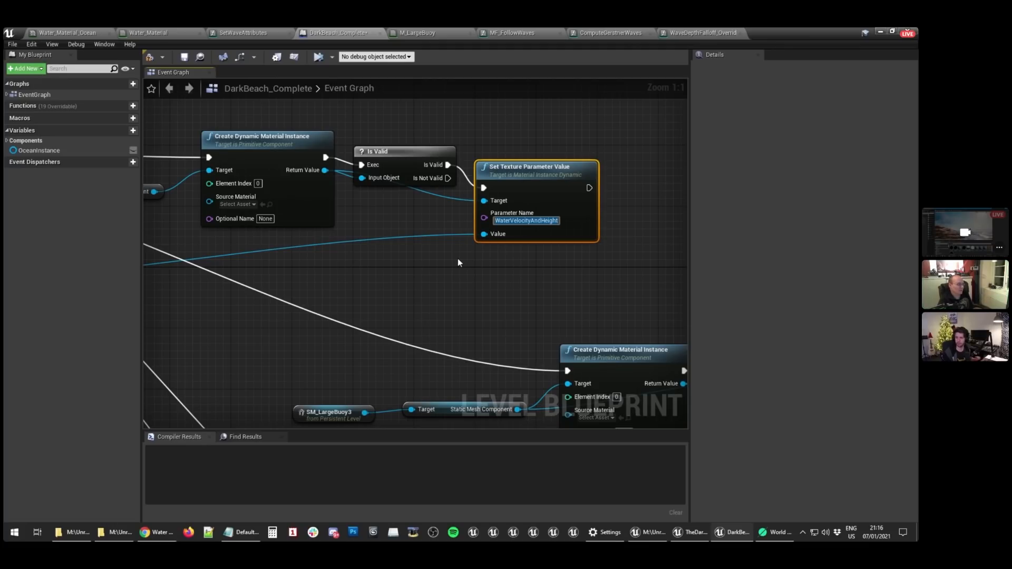
scroll(477, 273, "down", 6)
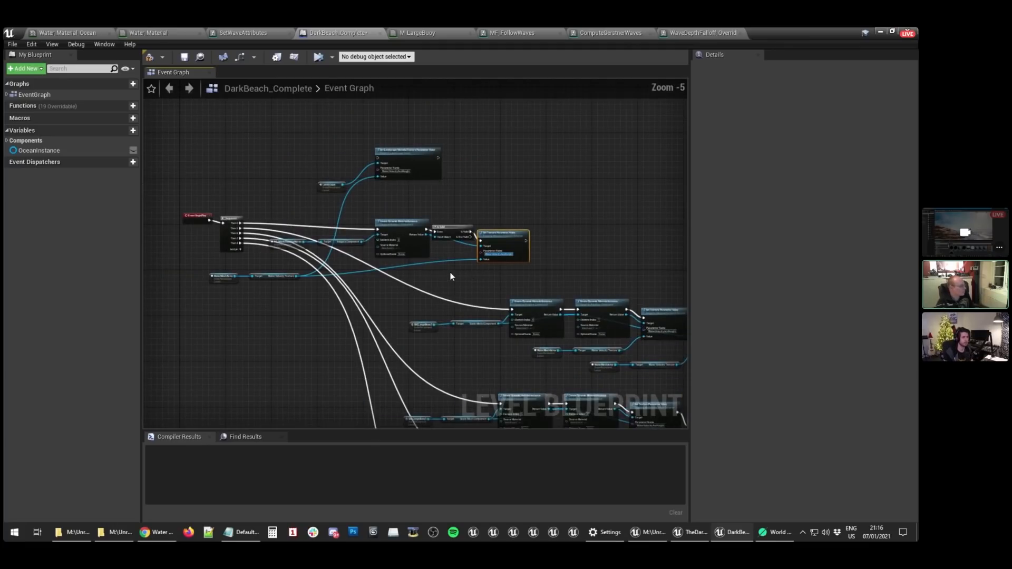
scroll(463, 260, "up", 6)
right_click_drag(507, 284, 491, 243)
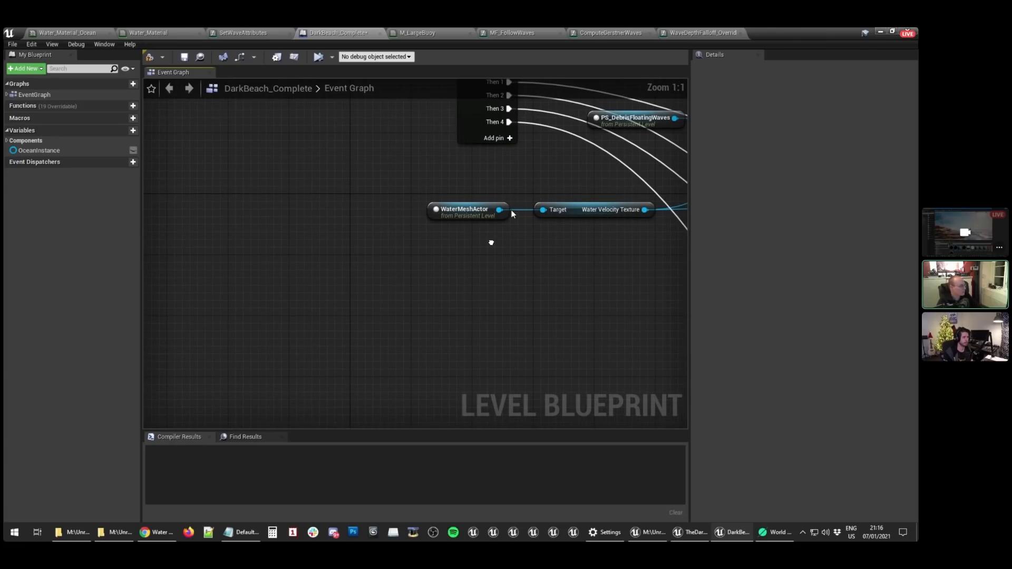
- Search WaterMeshActor's available actions for "caus" and "water", and add a Get Water Mesh node from its reference
left_click_drag(499, 209, 516, 270)
type("caus")
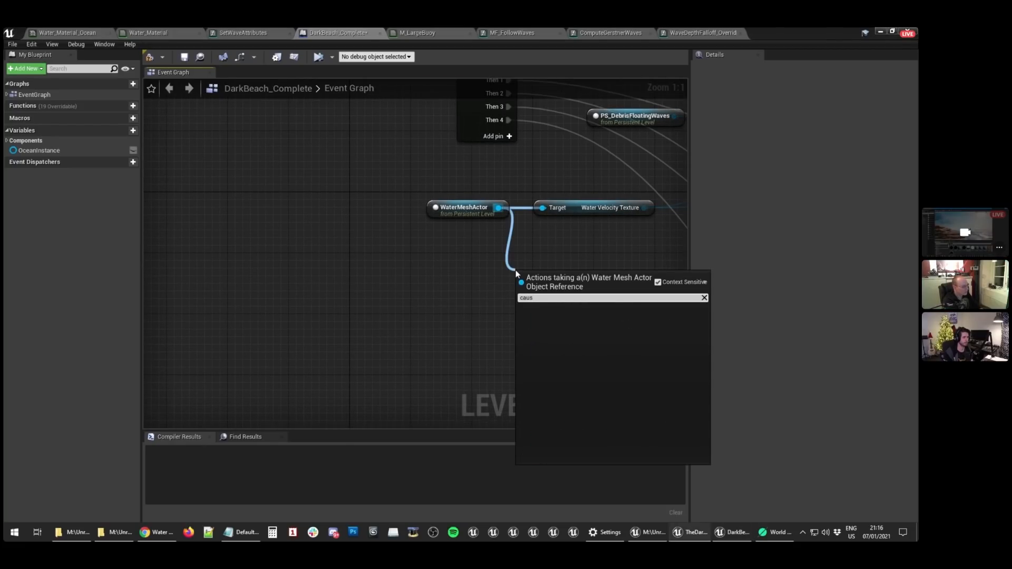
key("BackSpace")
key("BackSpace")
key("BackSpace")
key("BackSpace")
type("water")
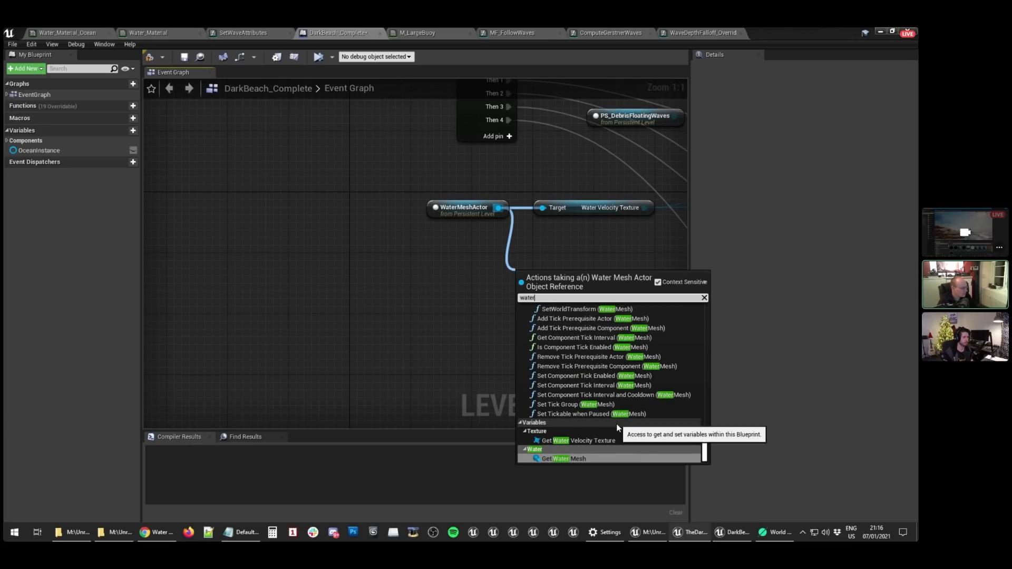
scroll(615, 427, "up", 10)
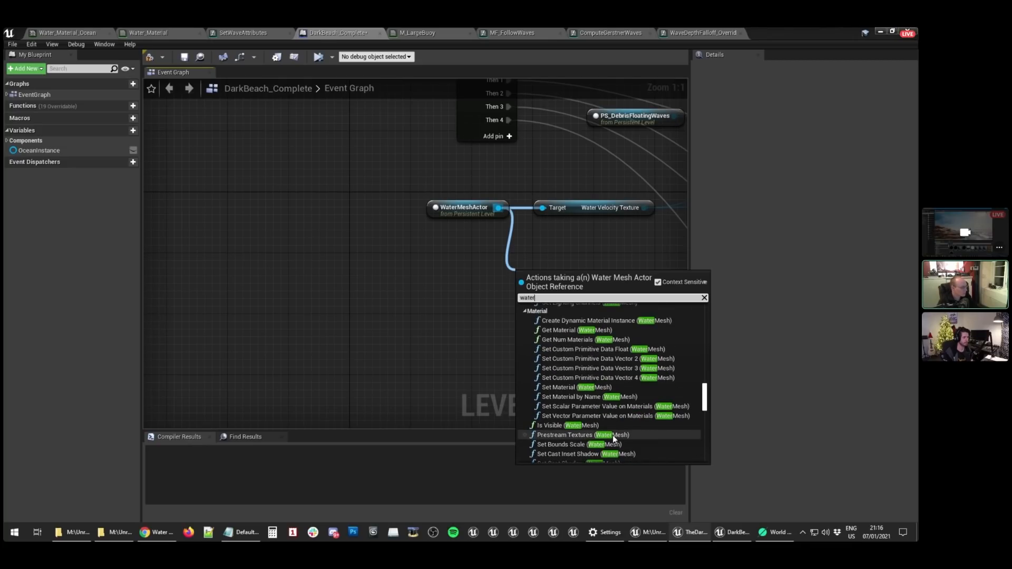
scroll(612, 436, "up", 8)
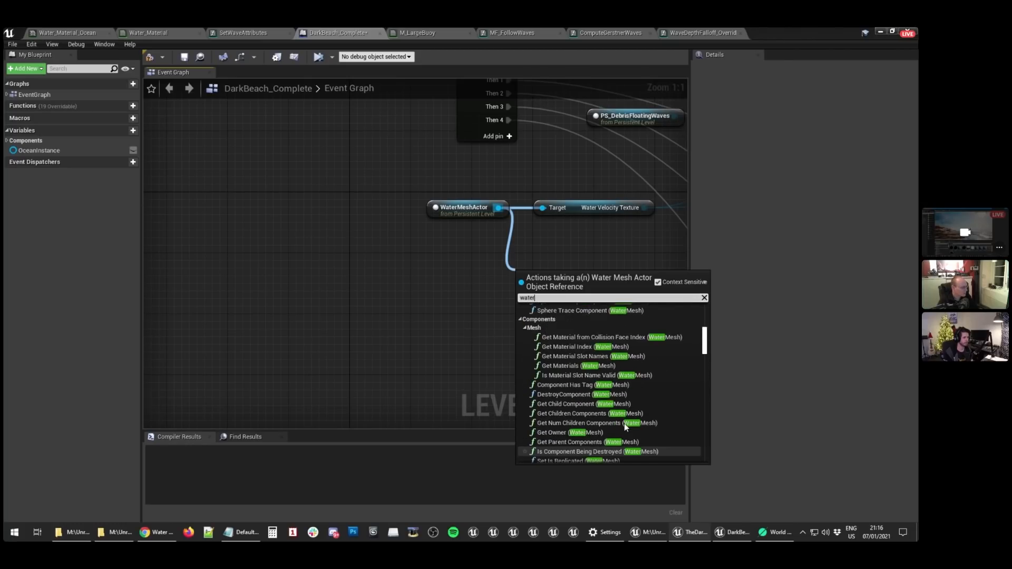
scroll(625, 423, "up", 6)
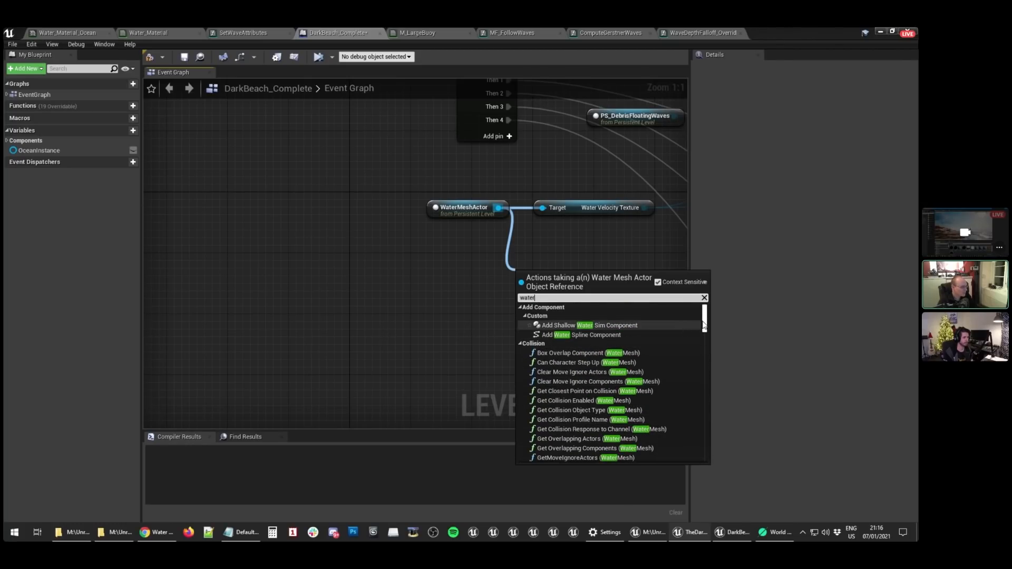
left_click_drag(707, 321, 685, 460)
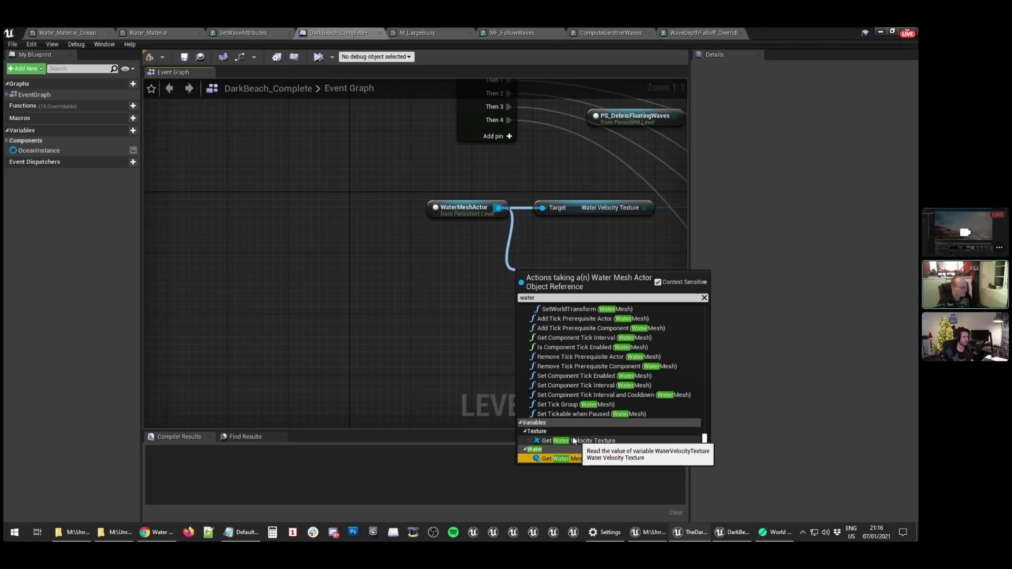
left_click(574, 458)
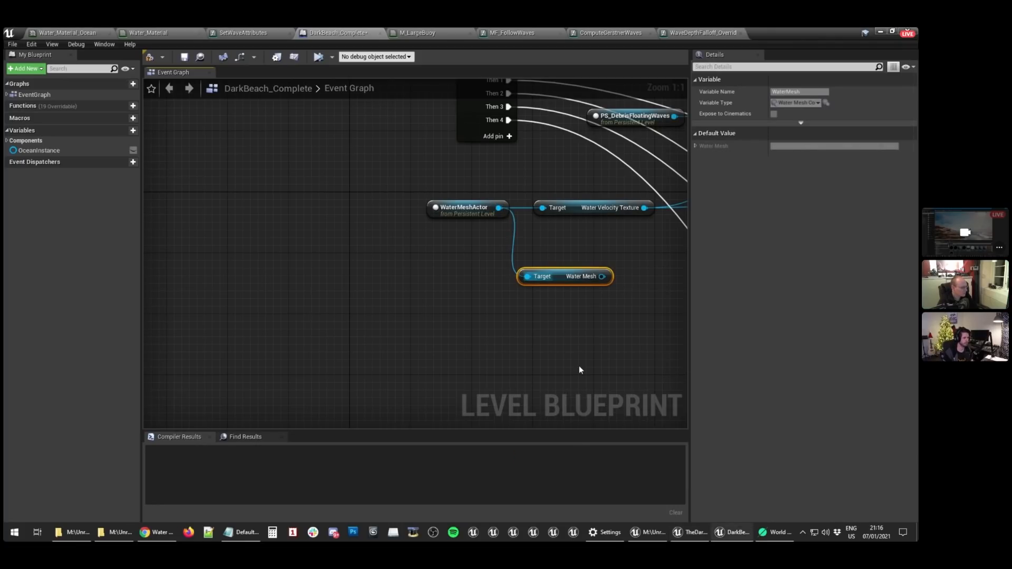
left_click_drag(601, 276, 616, 243)
type("wate")
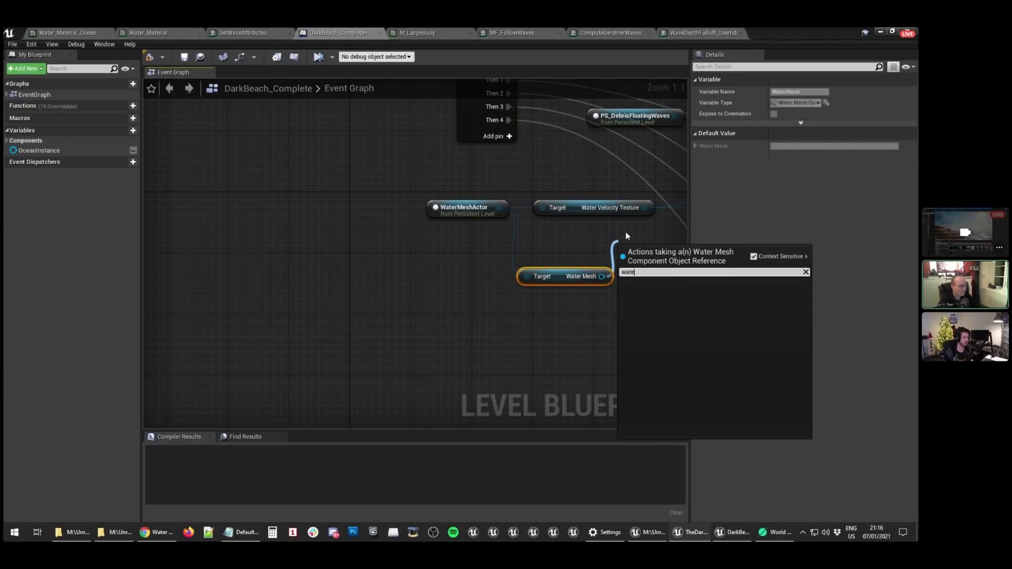
key("Escape")
- Browse WaterMeshActor's available actions matching "water", and delete the Water Mesh node
left_click_drag(498, 207, 477, 266)
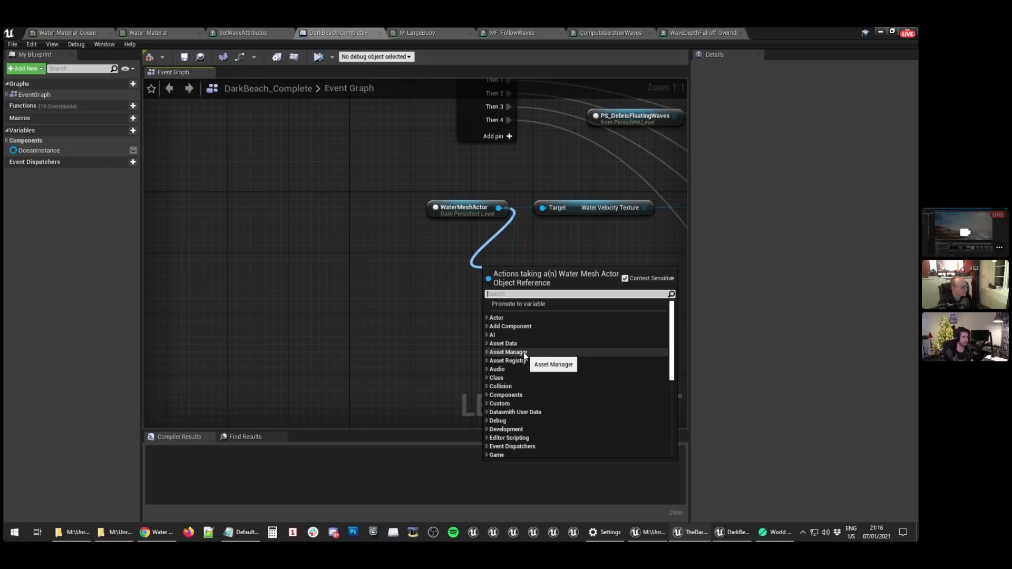
type("wat")
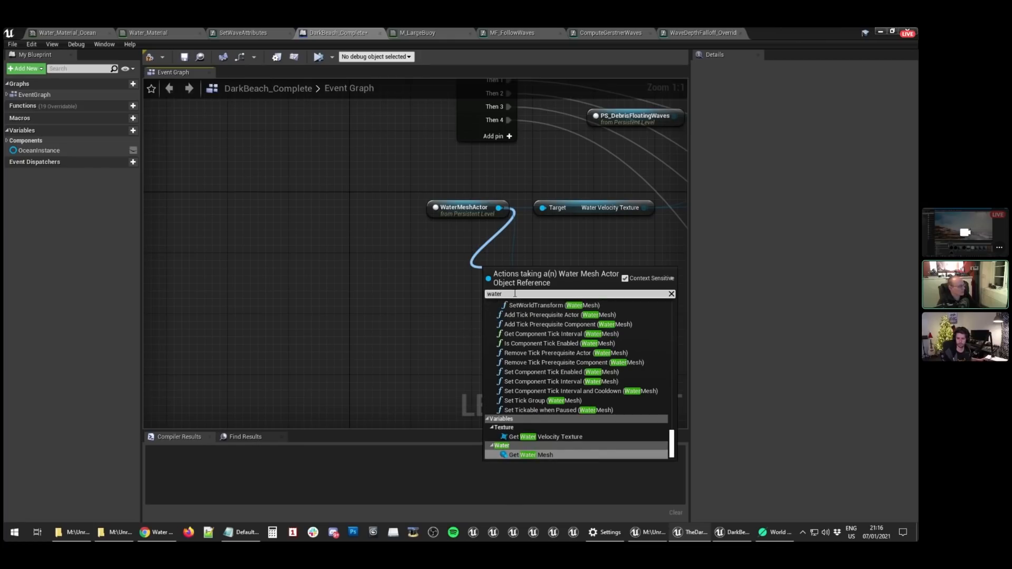
type("er")
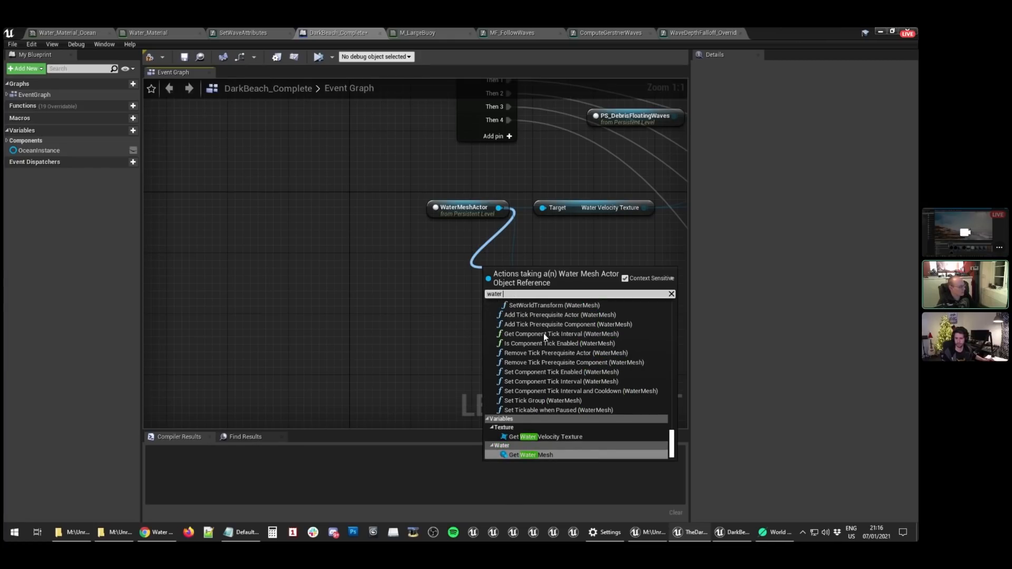
scroll(601, 426, "up", 6)
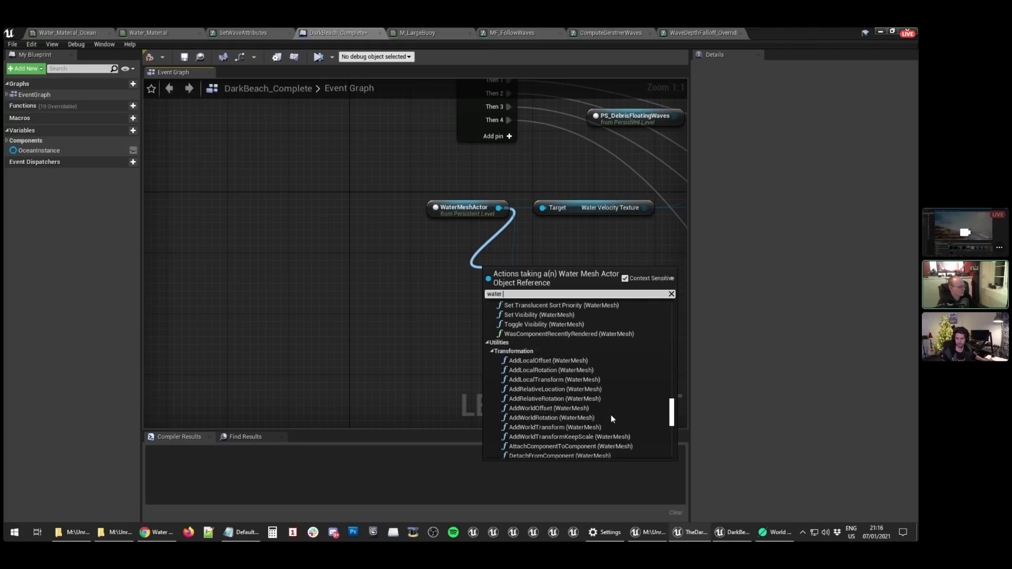
scroll(612, 416, "up", 10)
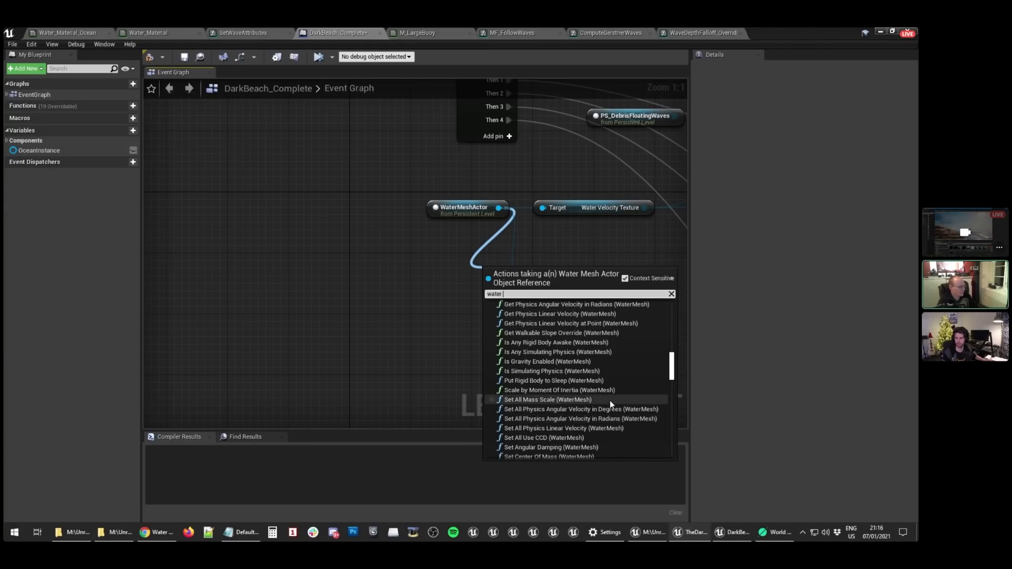
scroll(609, 403, "up", 8)
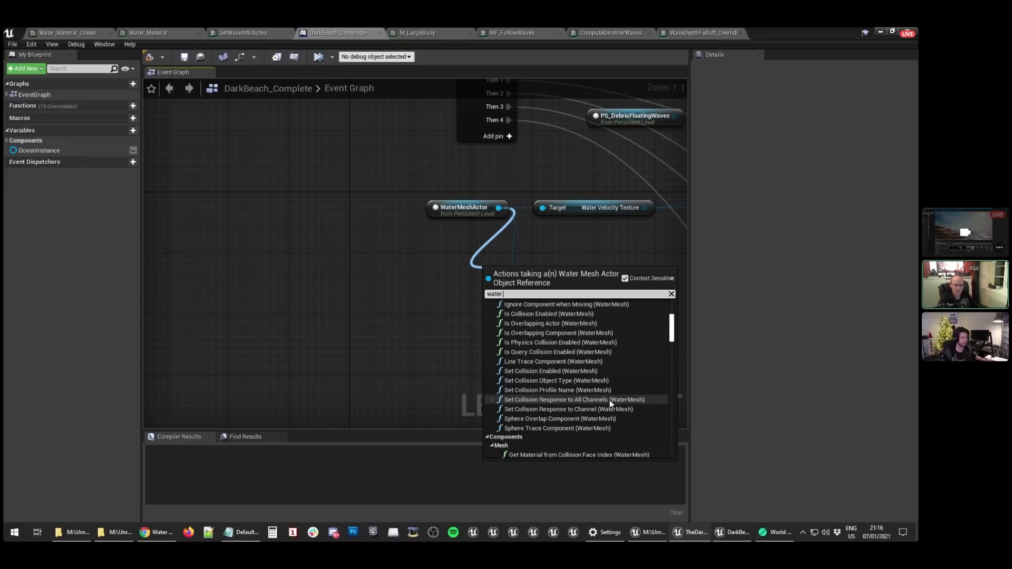
scroll(609, 400, "up", 6)
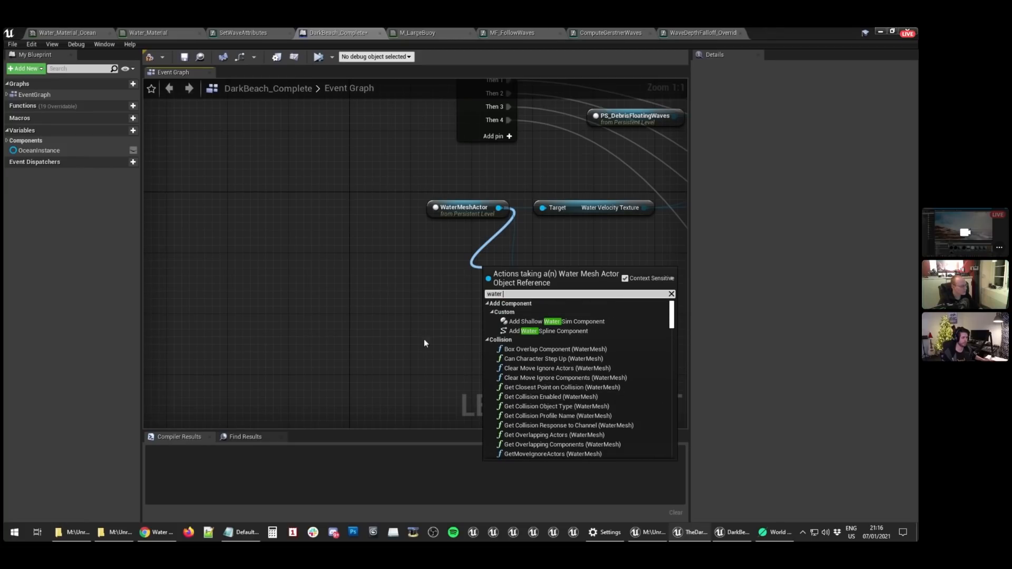
key("Return")
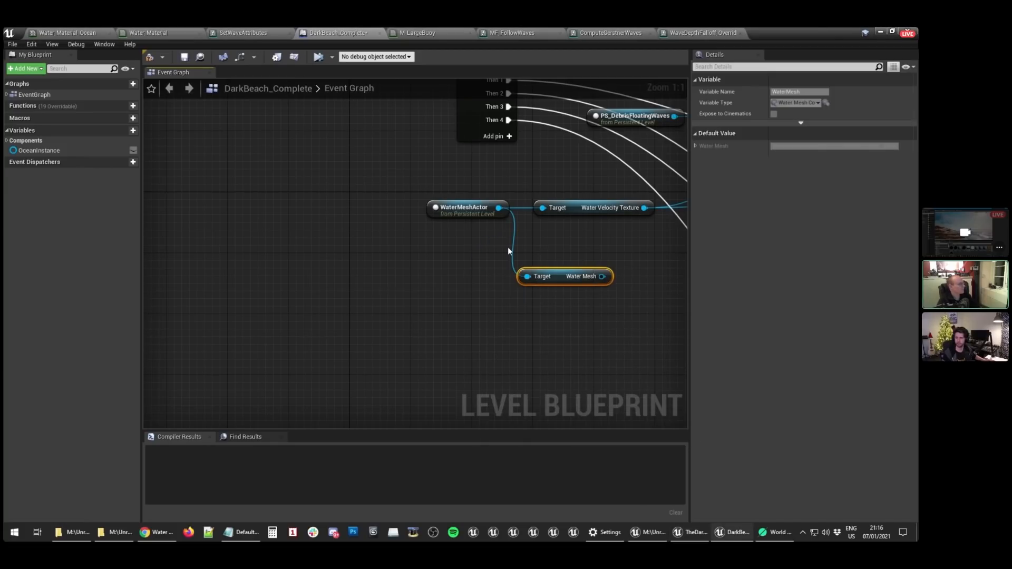
key("Delete")
- Shrink the blueprint editor window and inspect the ComputeGerstnerWaves function used in Water_Material, around its WaveDepthFalloff_Overrides node
double_click(795, 30)
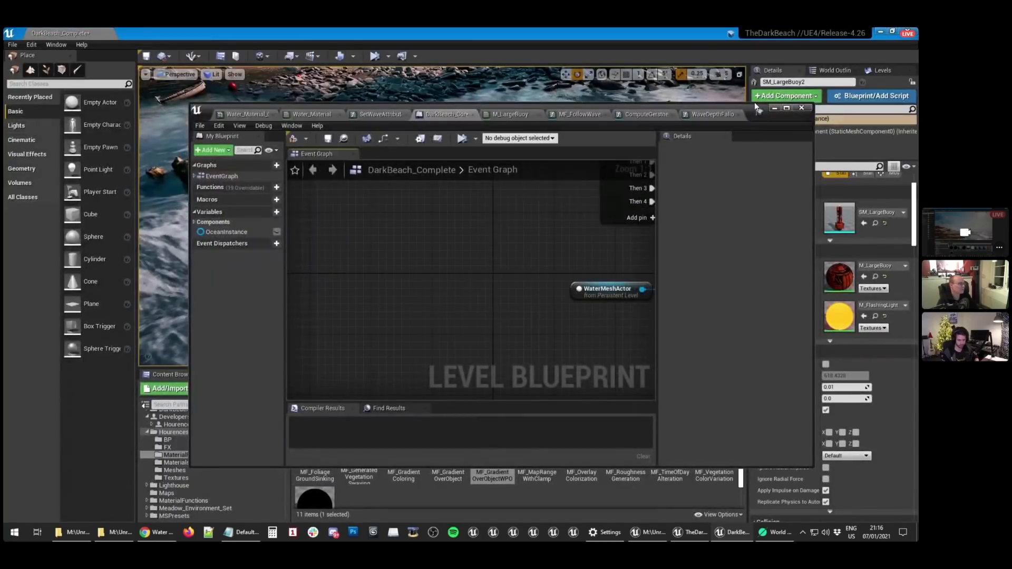
left_click_drag(754, 102, 812, 133)
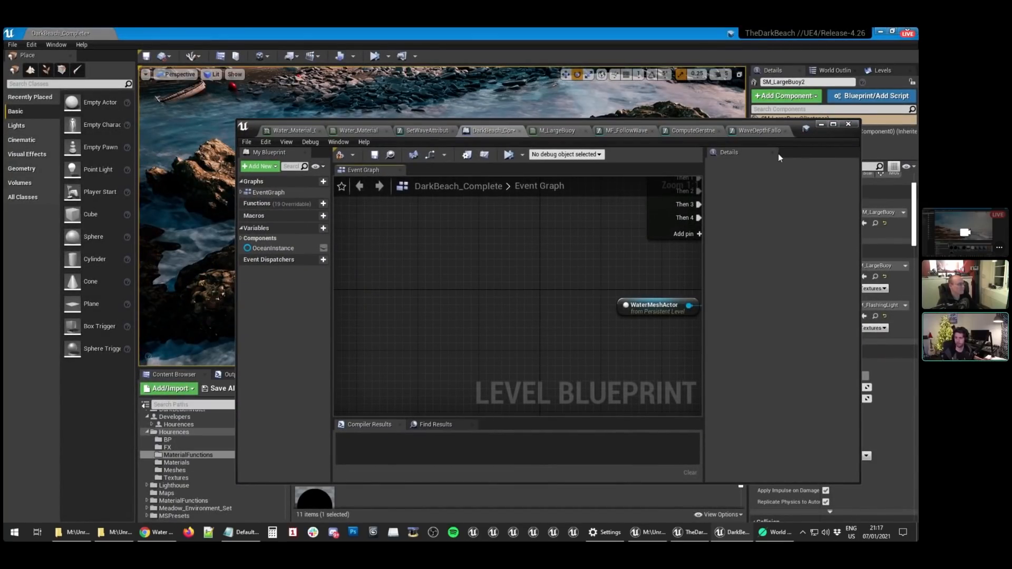
left_click(356, 131)
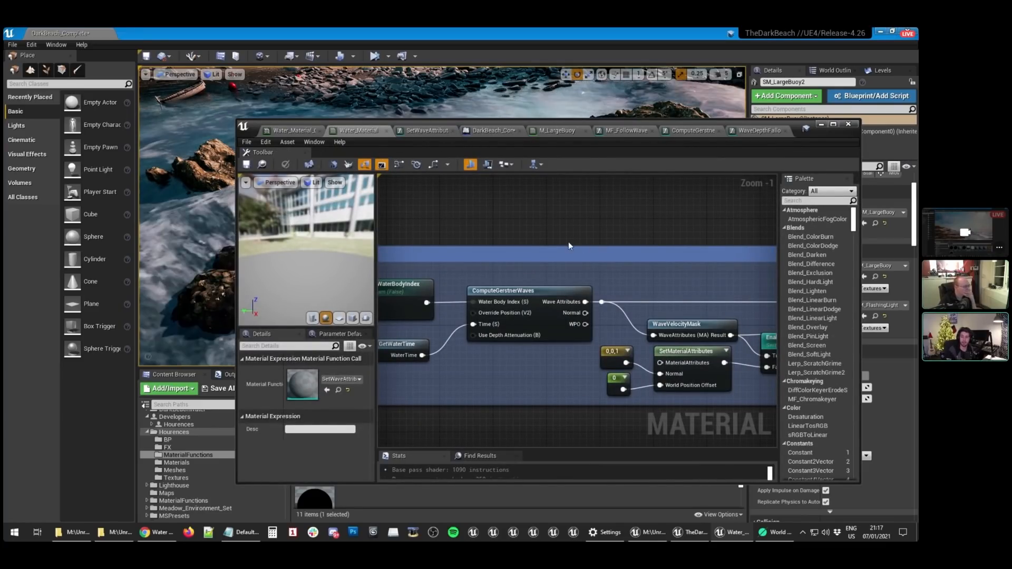
right_click_drag(568, 242, 690, 196)
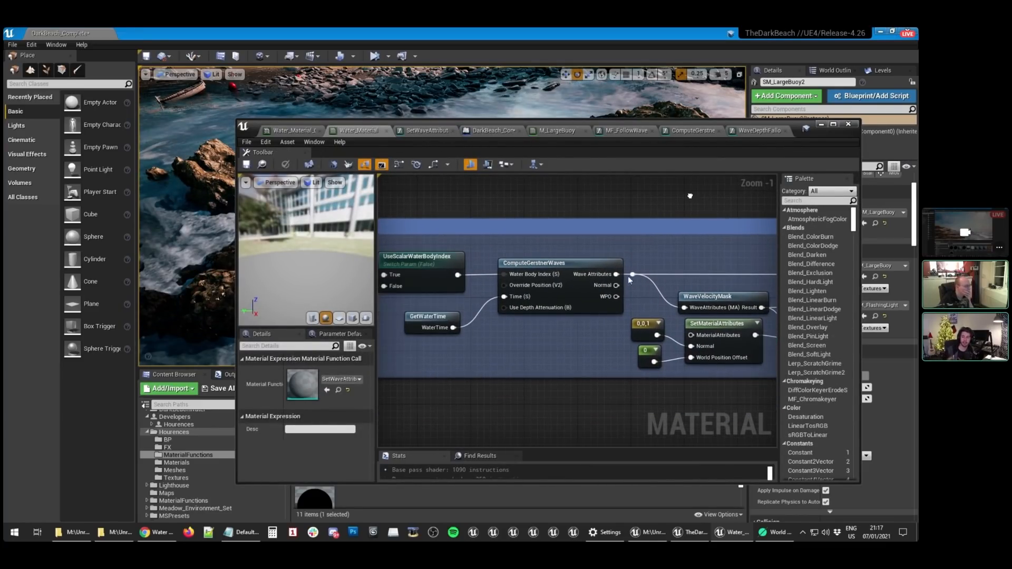
left_click(584, 295)
double_click(586, 293)
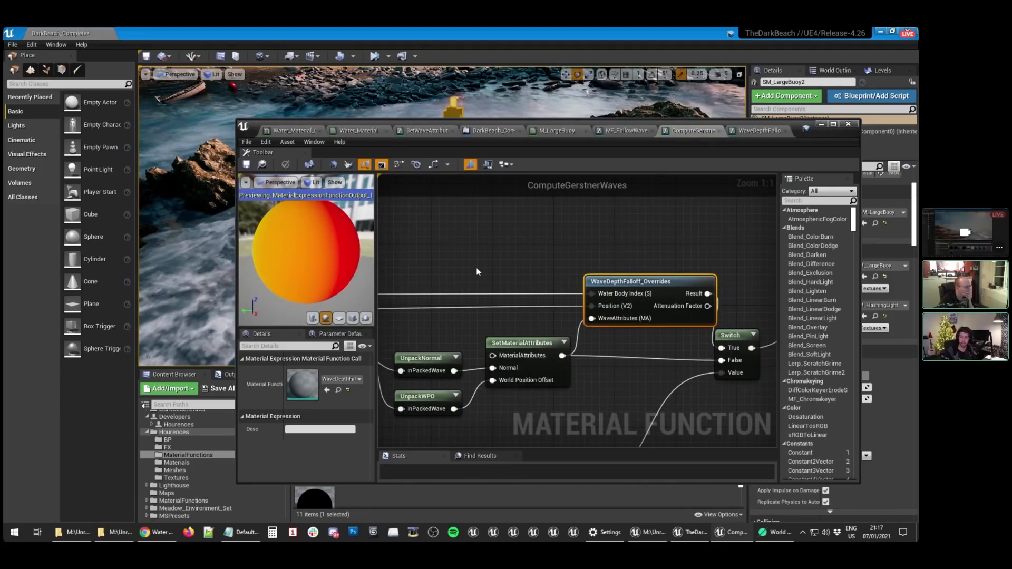
right_click_drag(614, 230, 435, 234)
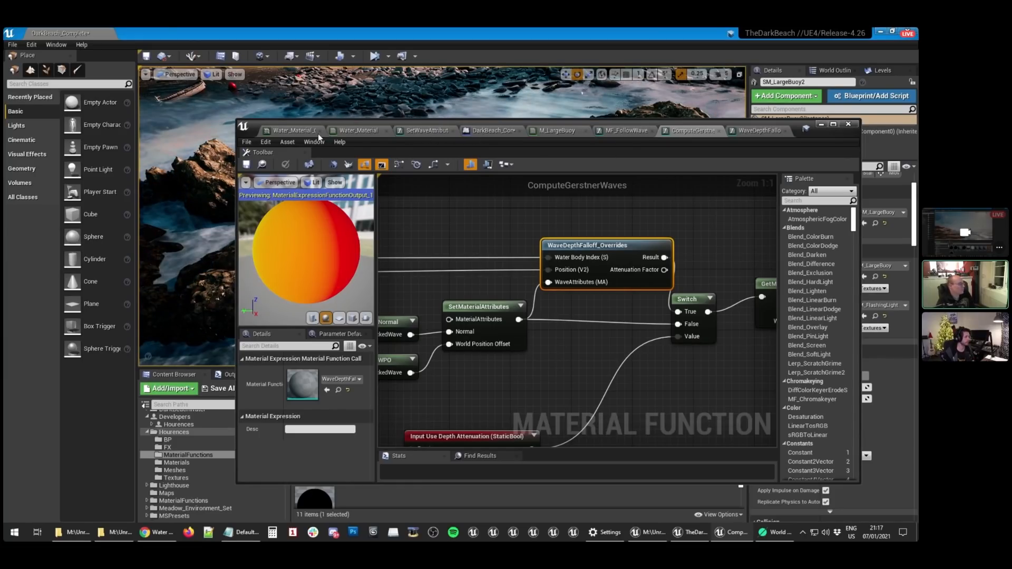
- Review the SetWaveAttributes material function and return to the DarkBeach_Complete level blueprint
left_click(298, 131)
left_click(421, 131)
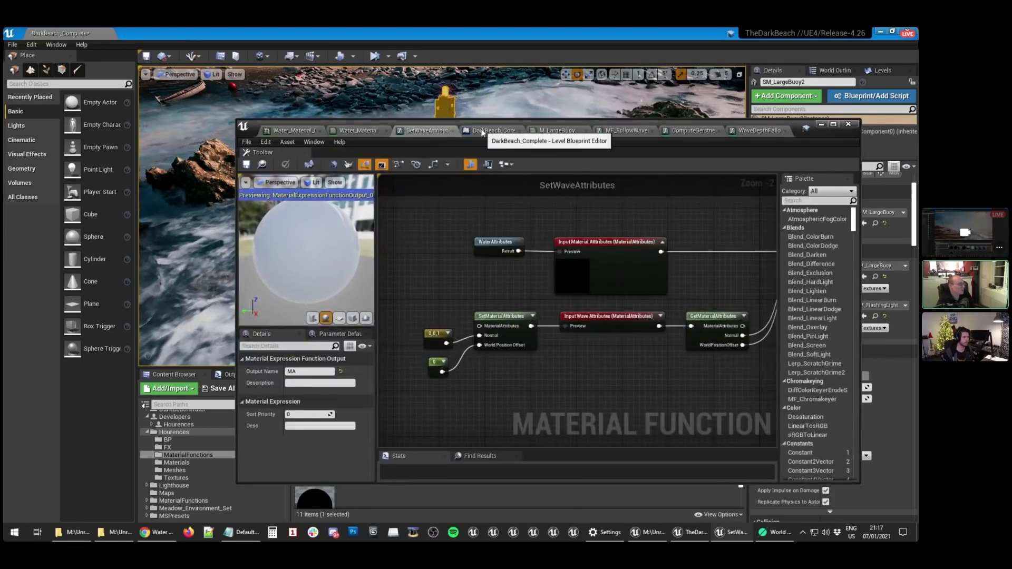
left_click(482, 130)
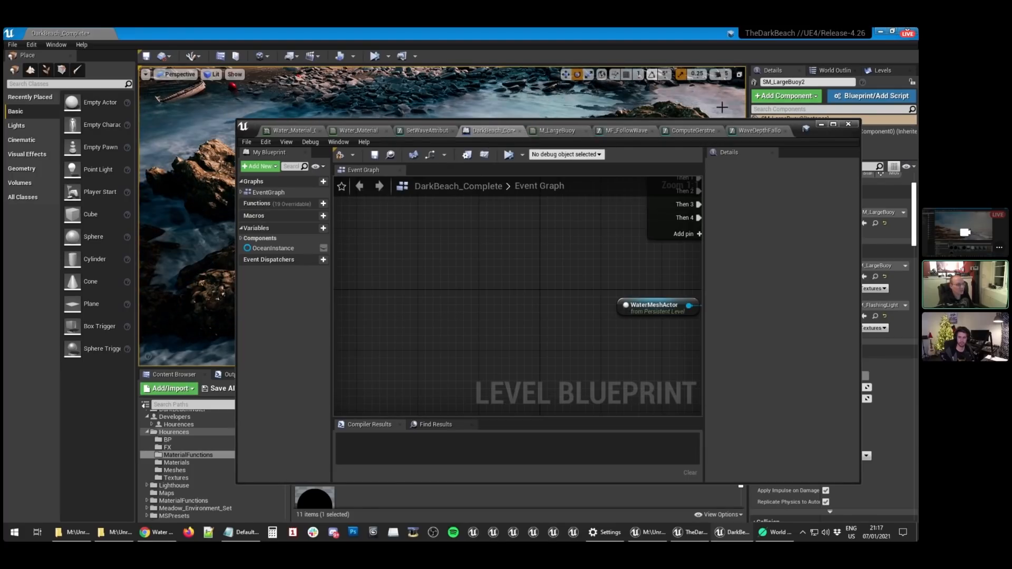
- Uncover the level viewport, hide the DarkBeach_Sunny sublevel and show DarkBeach_Foggy instead
left_click_drag(836, 130, 854, 430)
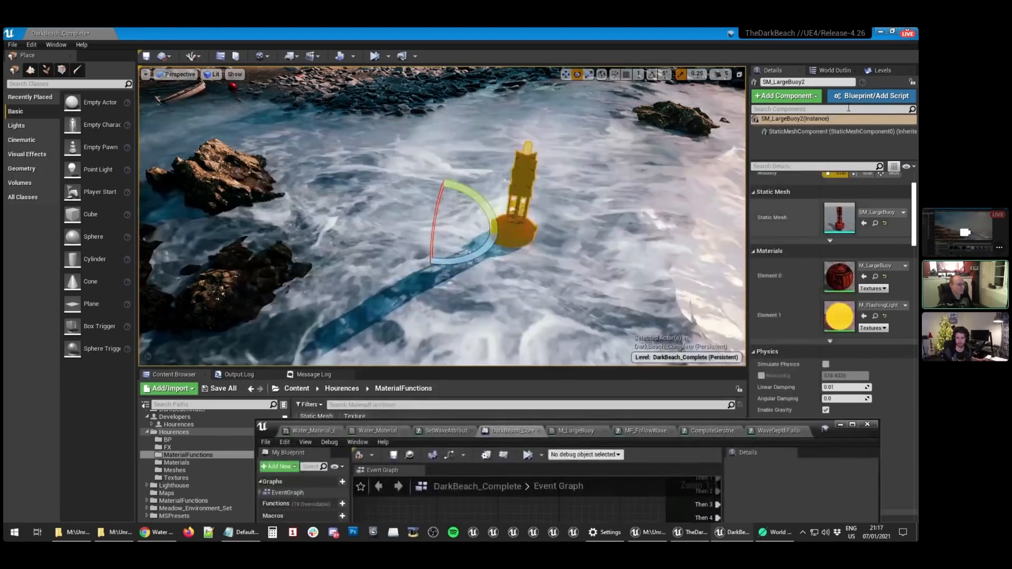
left_click(879, 70)
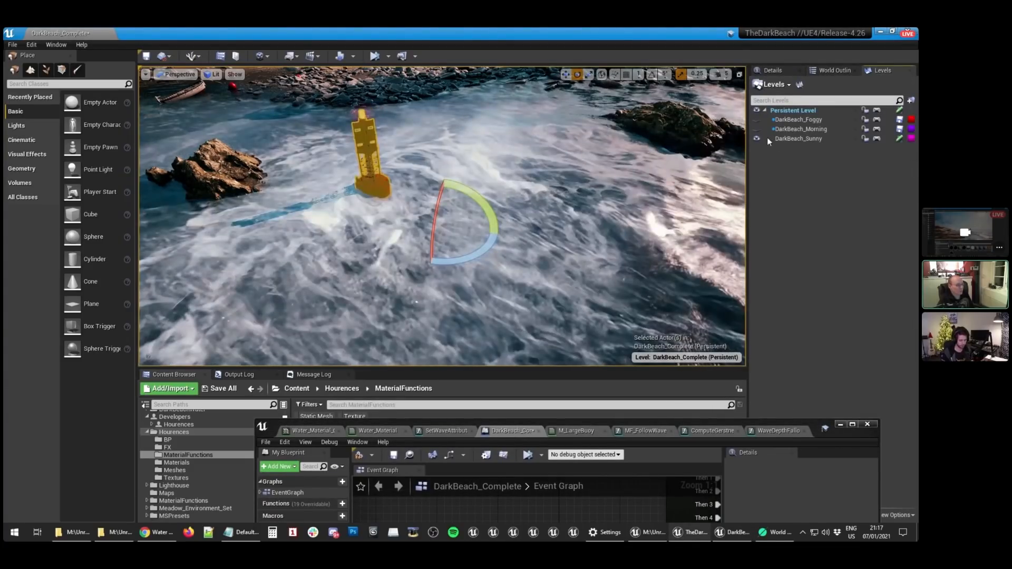
left_click(757, 138)
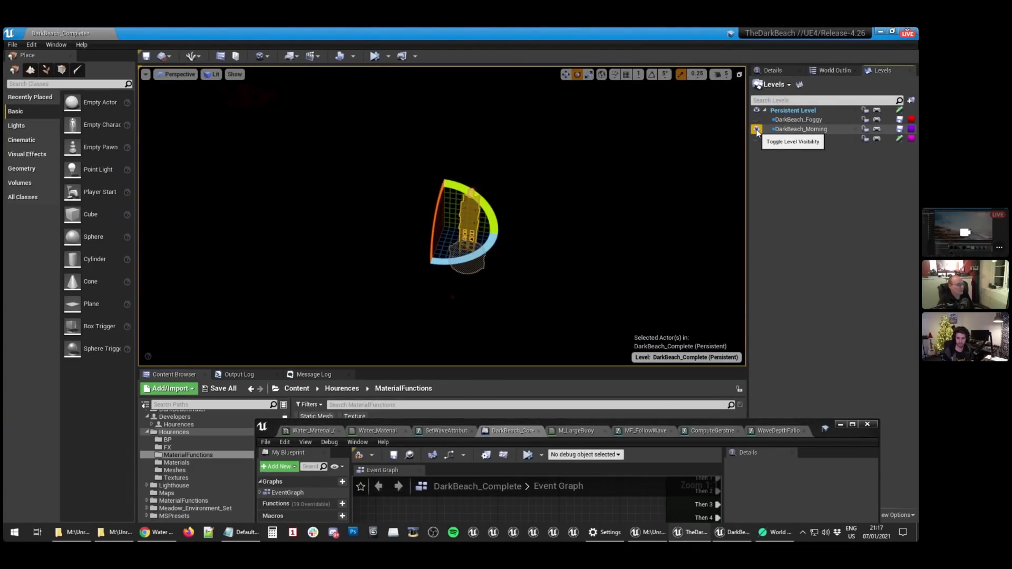
left_click(757, 129)
left_click(757, 129)
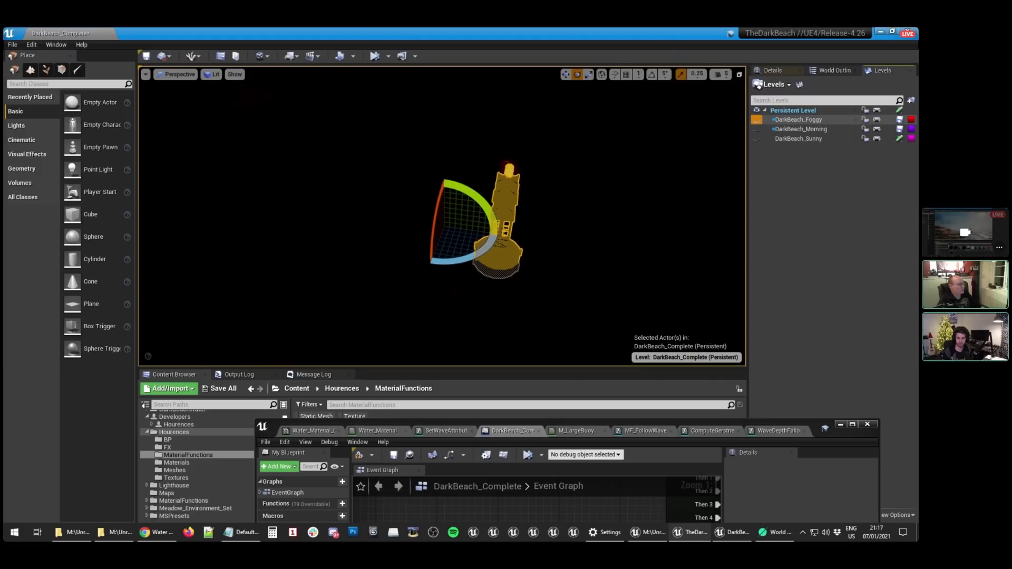
left_click(757, 120)
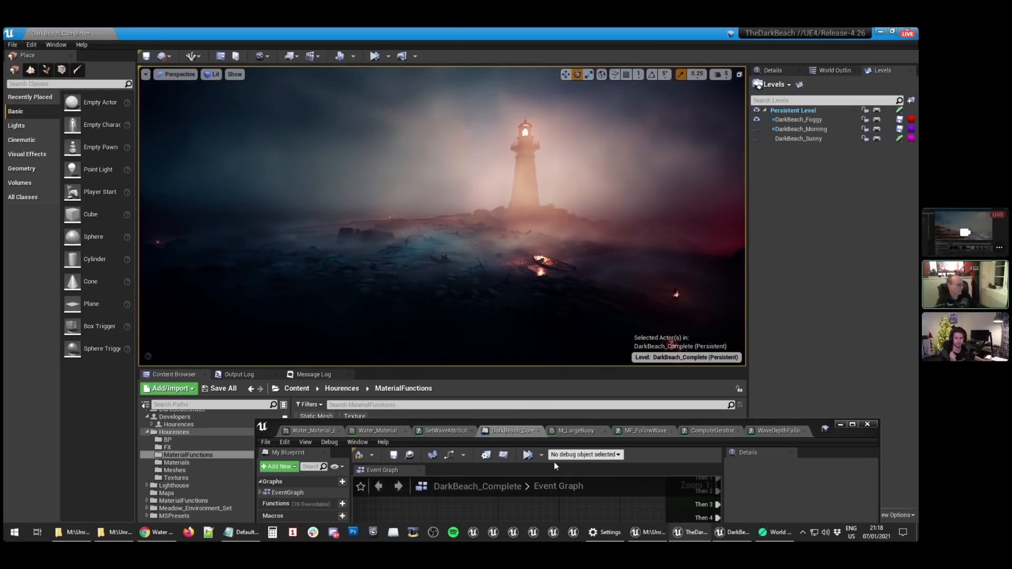
- Maximize the asset editor window and review the DarkBeach_Complete event graph, the SetWaveAttributes inputs and the ComputeGerstnerWaves section of Water_Material
left_click_drag(843, 432, 739, 67)
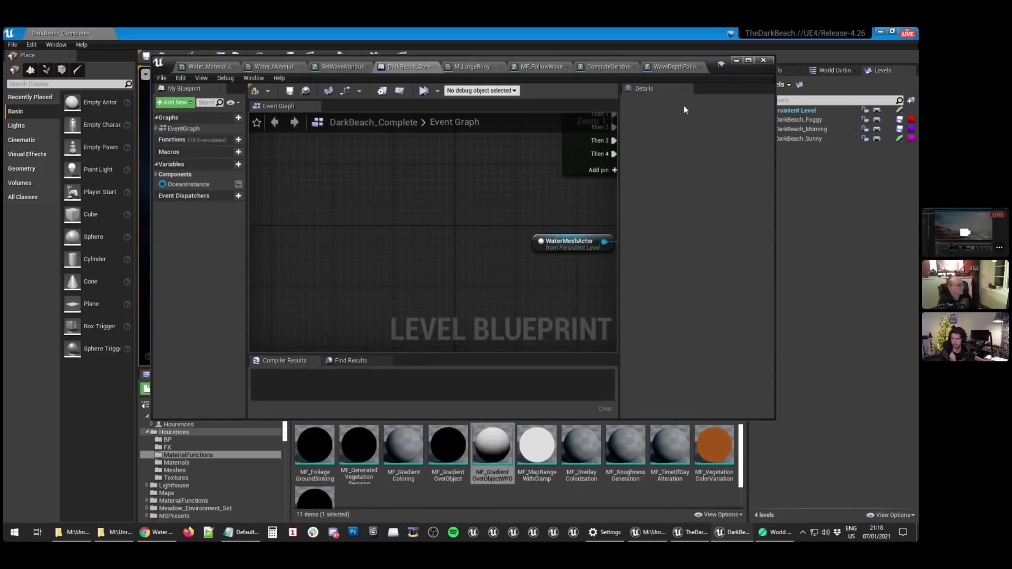
double_click(732, 69)
scroll(377, 340, "down", 4)
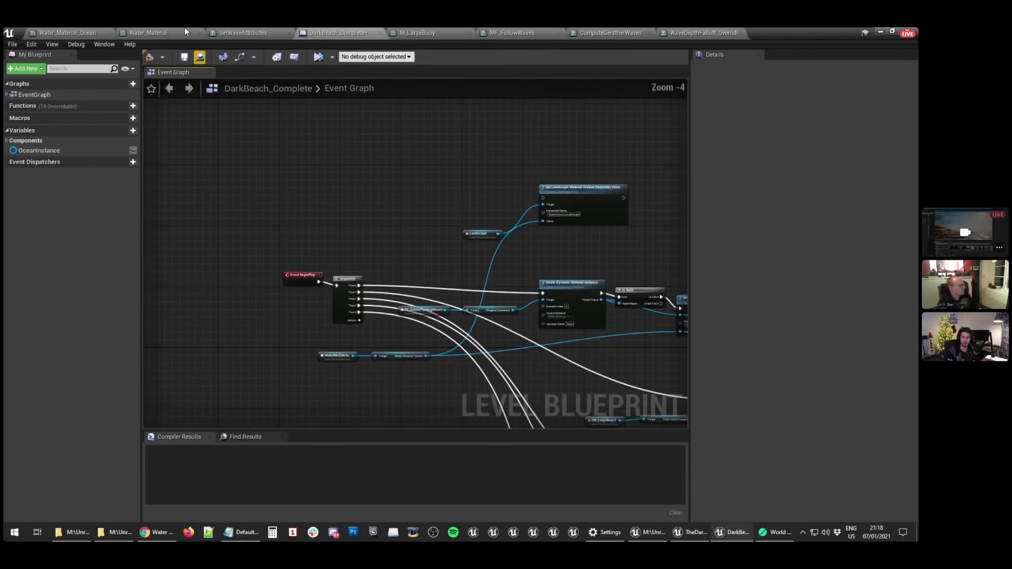
left_click(227, 32)
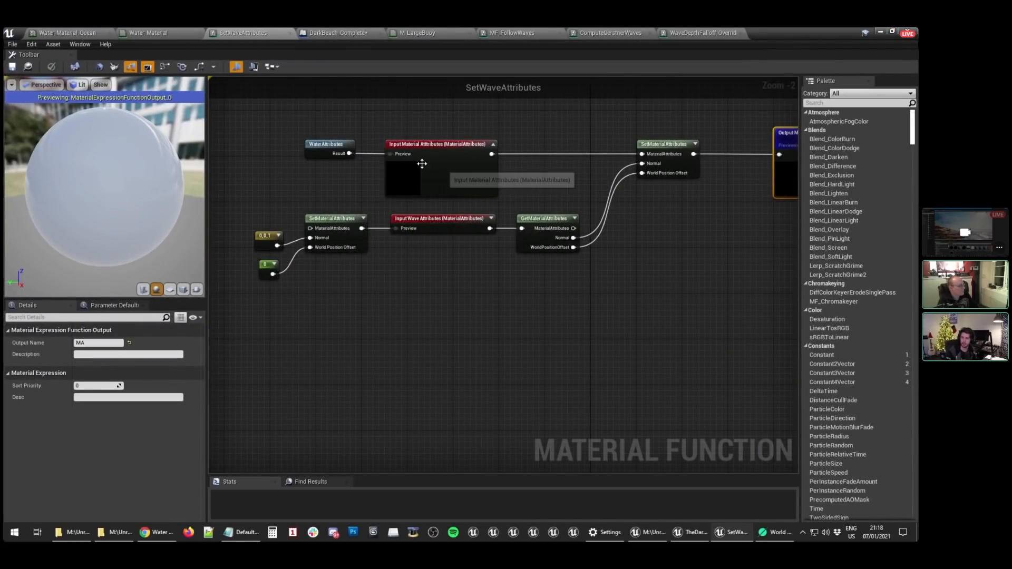
scroll(404, 163, "up", 2)
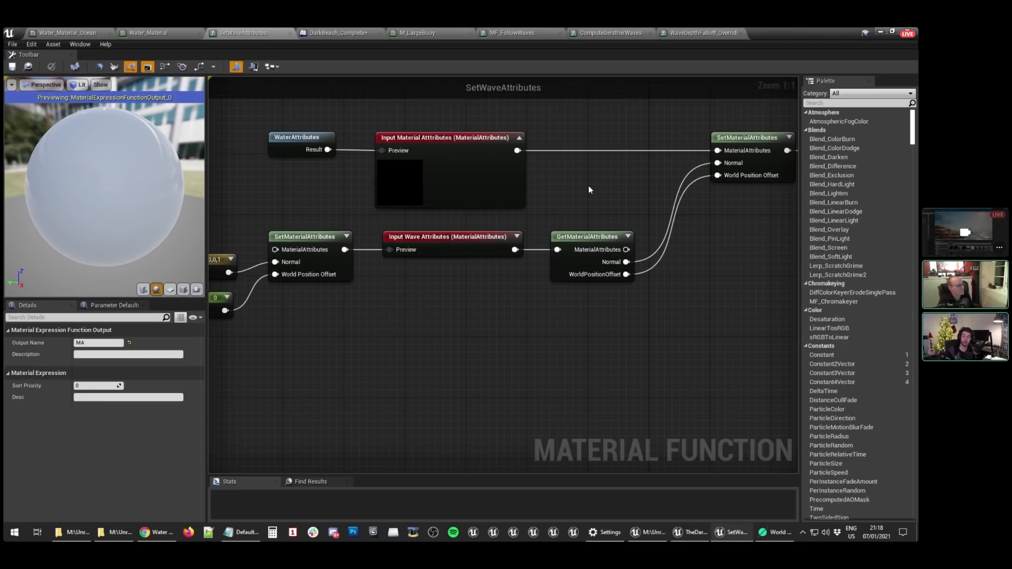
right_click_drag(583, 198, 652, 205)
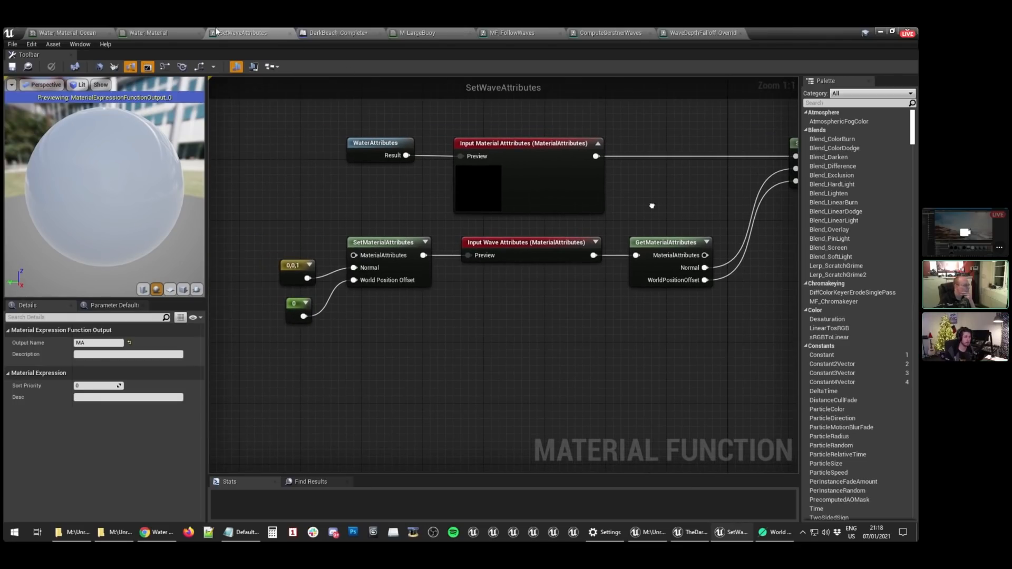
left_click(161, 32)
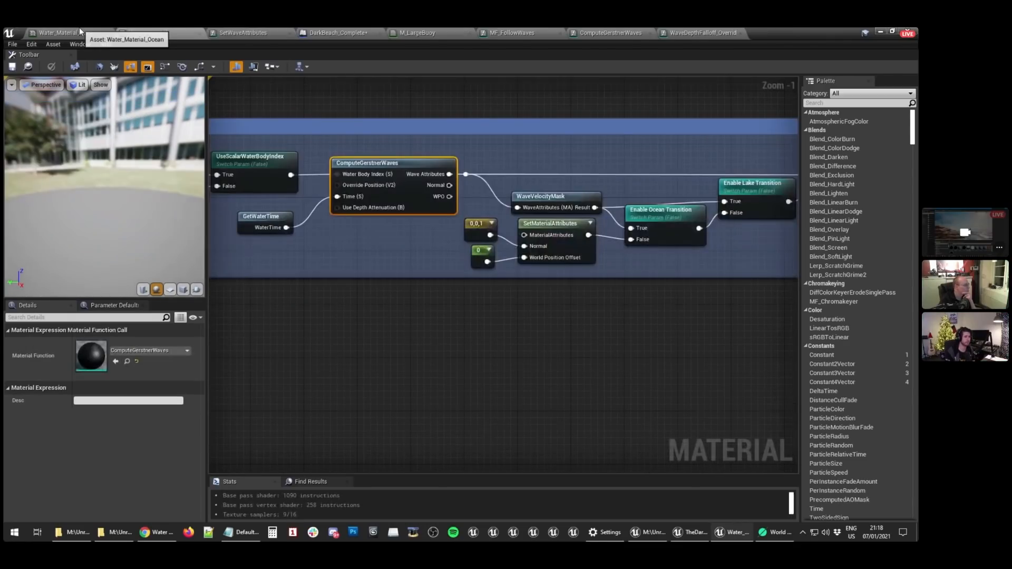
- Uncover the level viewport, hide the DarkBeach_Foggy sublevel and show DarkBeach_Sunny
double_click(785, 33)
left_click_drag(749, 73, 915, 410)
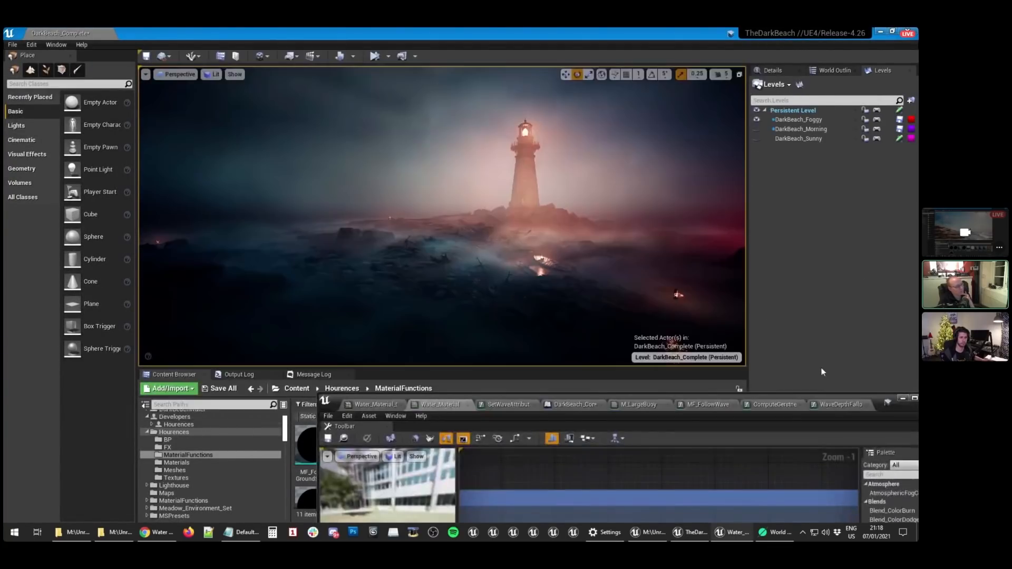
left_click(756, 120)
left_click(757, 139)
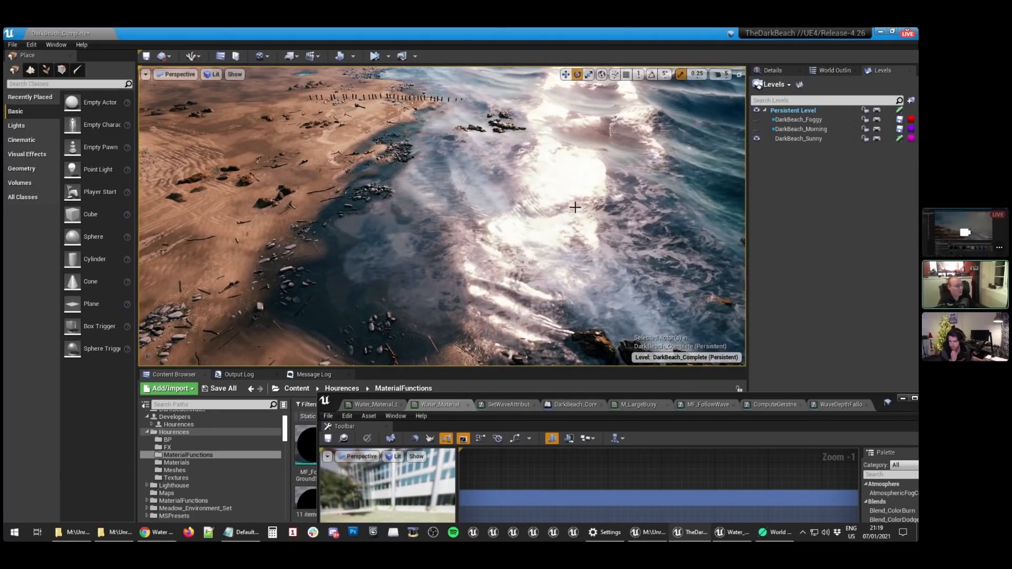
- Fly along the sunny shoreline and examine the shallow water, caustics and waves around the rocks and wooden posts
key("w")
right_click_drag(553, 241, 408, 198)
key("s")
key("w")
key("s")
key("w")
key("w")
key("s")
key("w")
right_click_drag(598, 298, 577, 294)
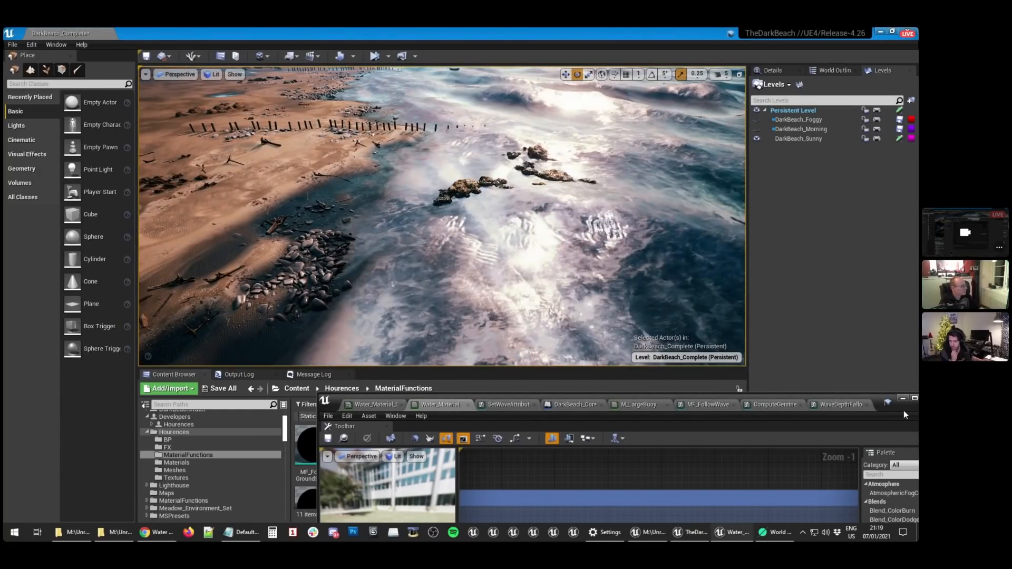
- Maximize the asset editor window and examine the Single Layer Water Material node in Water_Material's Additional Water Output group
double_click(903, 410)
left_click(84, 31)
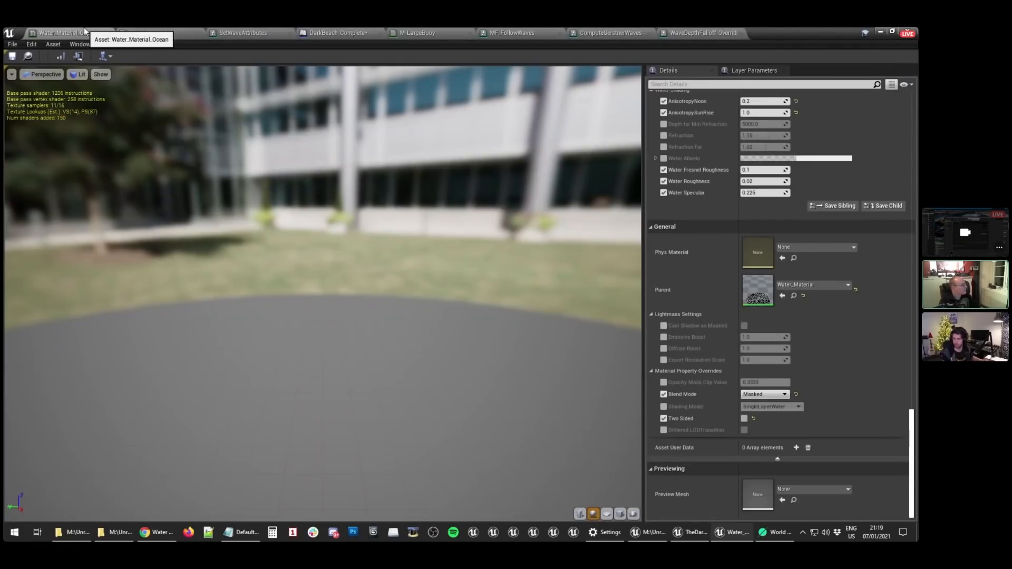
left_click(144, 33)
scroll(566, 319, "down", 5)
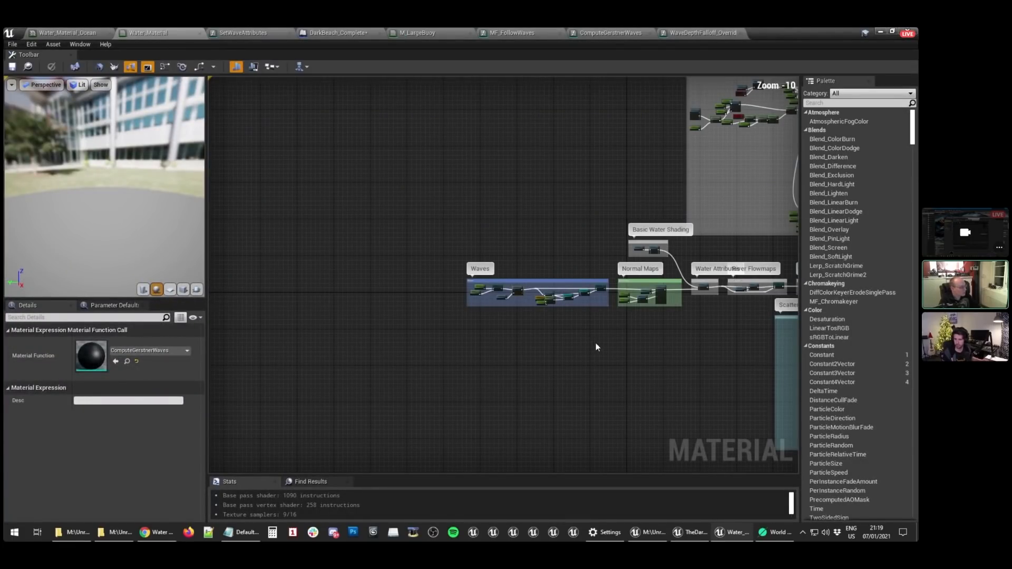
scroll(595, 347, "down", 2)
right_click_drag(640, 362, 303, 223)
right_click_drag(534, 317, 321, 328)
right_click_drag(598, 287, 656, 278)
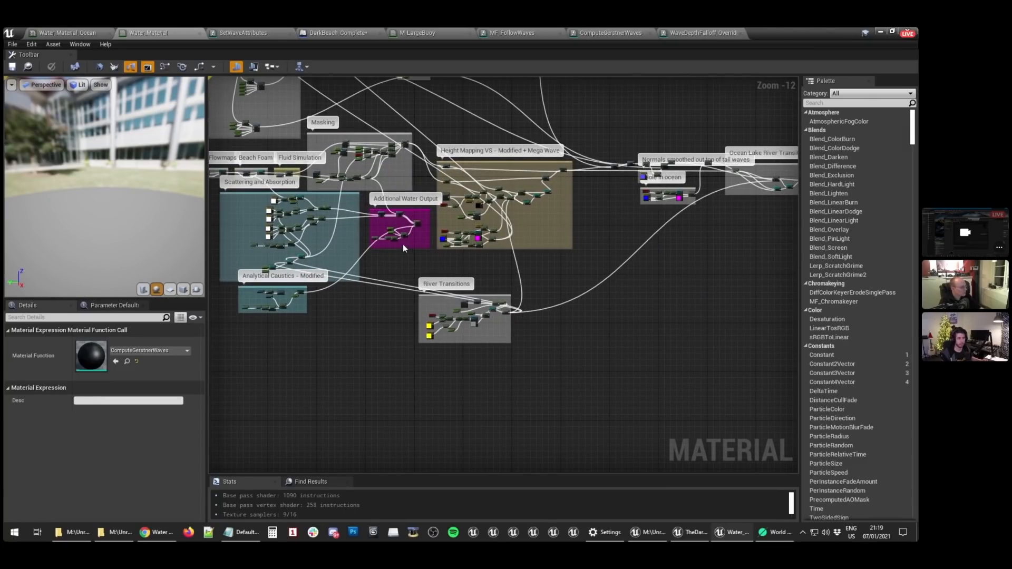
scroll(396, 236, "up", 7)
scroll(396, 236, "up", 5)
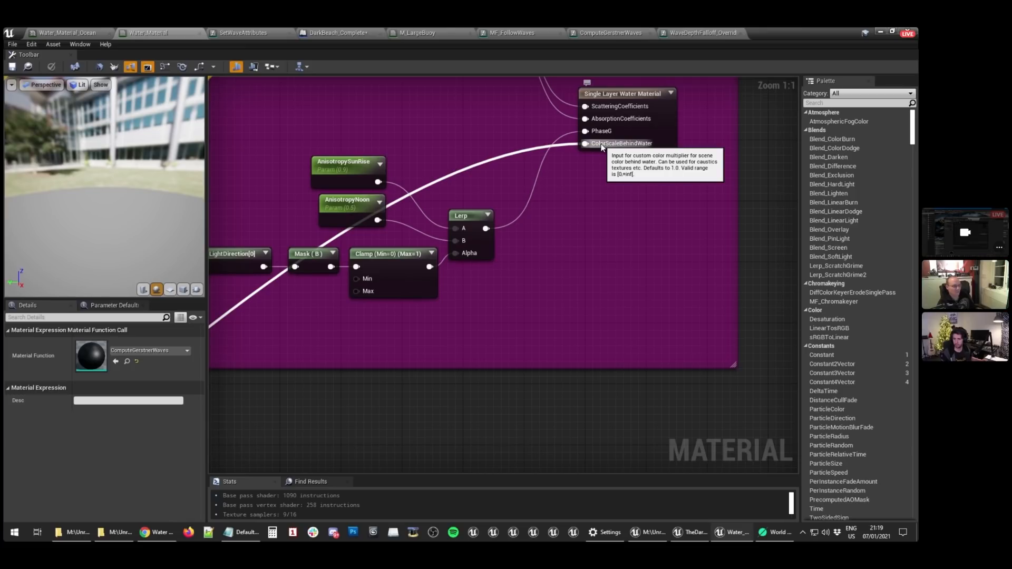
- Inspect the Analytical Caustics - Modified group, comparing the MF_WaterCaustics node with the original WaterCaustics_GerstnerWaves chain
scroll(599, 158, "down", 5)
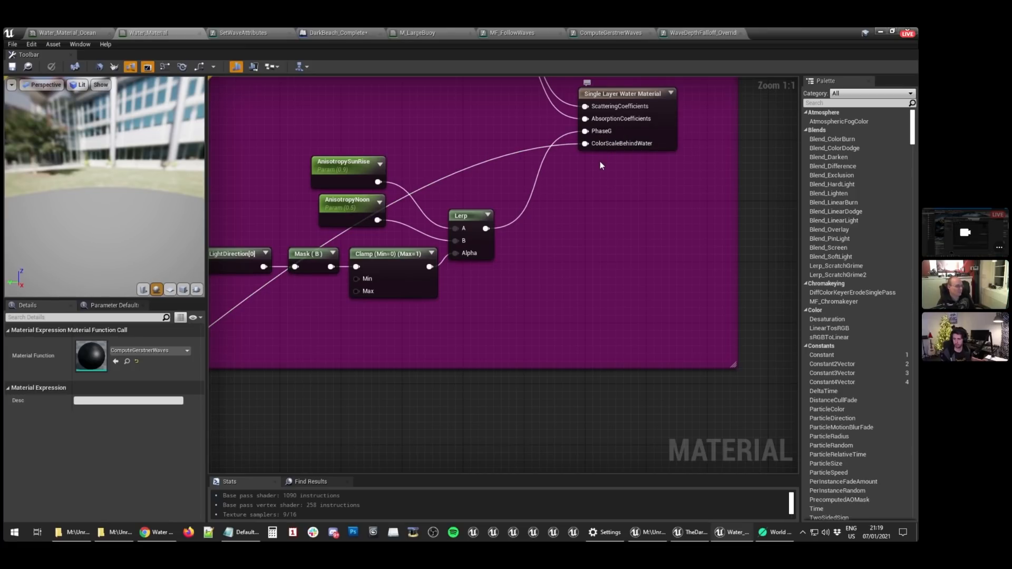
scroll(535, 336, "down", 2)
right_click_drag(535, 336, 797, 153)
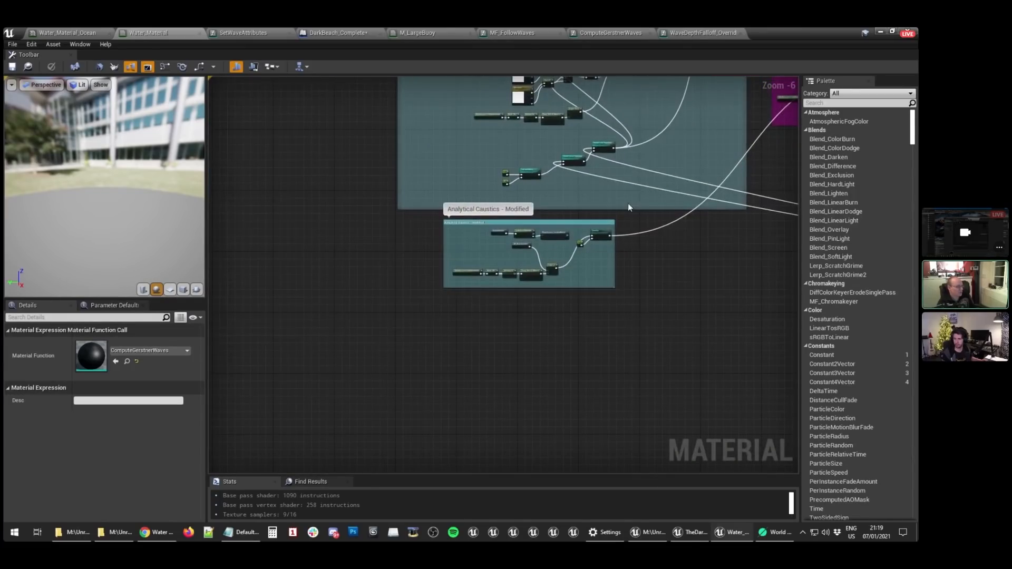
scroll(568, 261, "up", 6)
right_click_drag(576, 314, 678, 284)
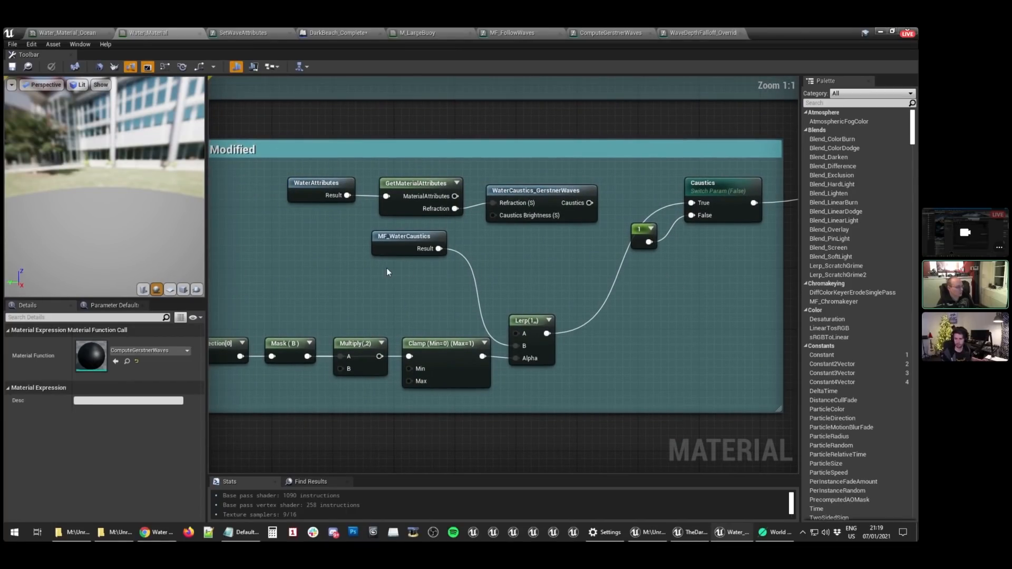
left_click(407, 246)
right_click_drag(406, 274, 503, 252)
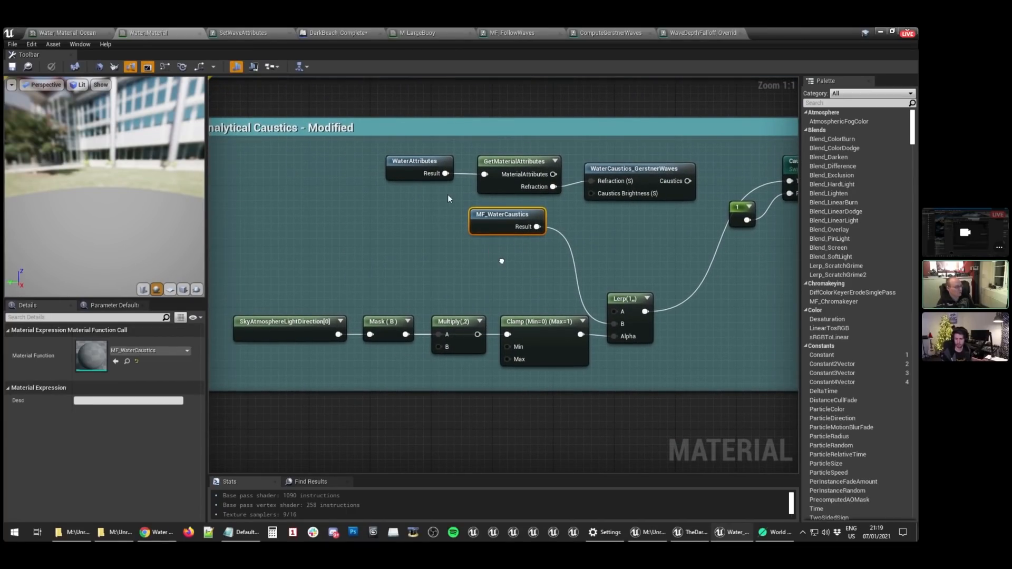
left_click_drag(623, 153, 422, 203)
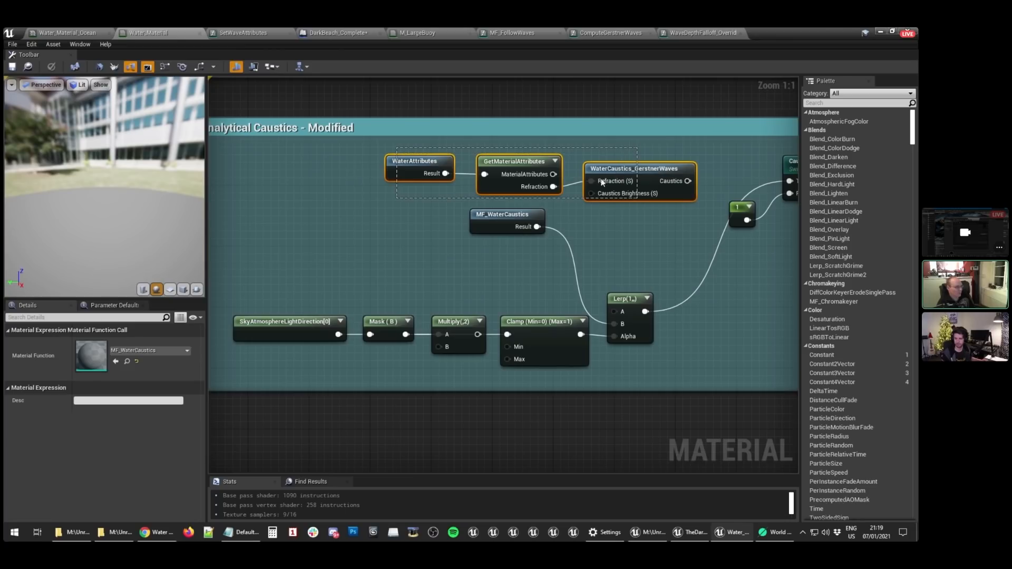
- Open the MF_WaterCaustics function and examine how its ComputeGerstnerWaves node feeds the distortion masks
double_click(500, 226)
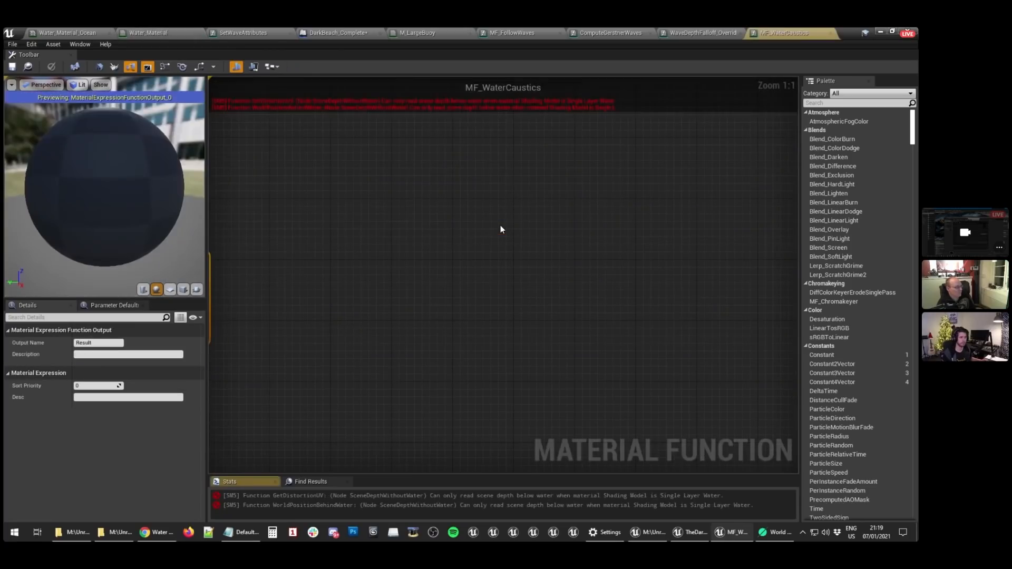
right_click_drag(412, 218, 581, 205)
scroll(734, 190, "down", 8)
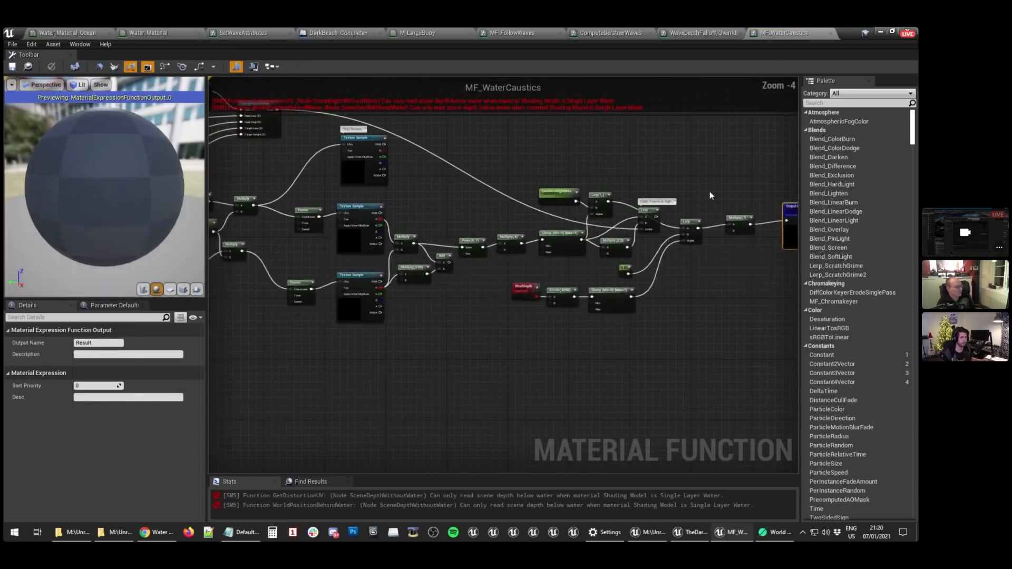
scroll(504, 197, "up", 7)
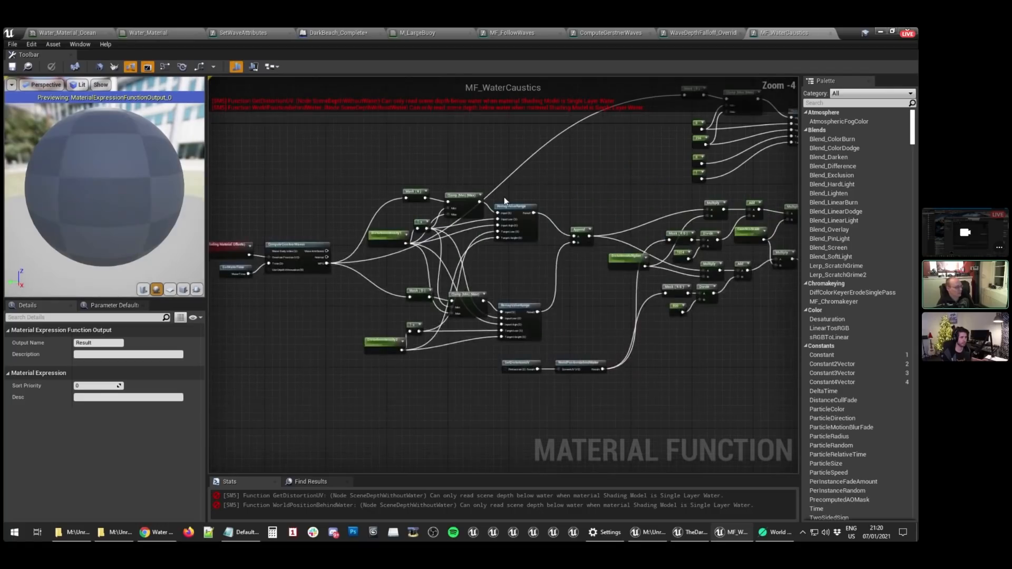
right_click_drag(640, 162, 753, 116)
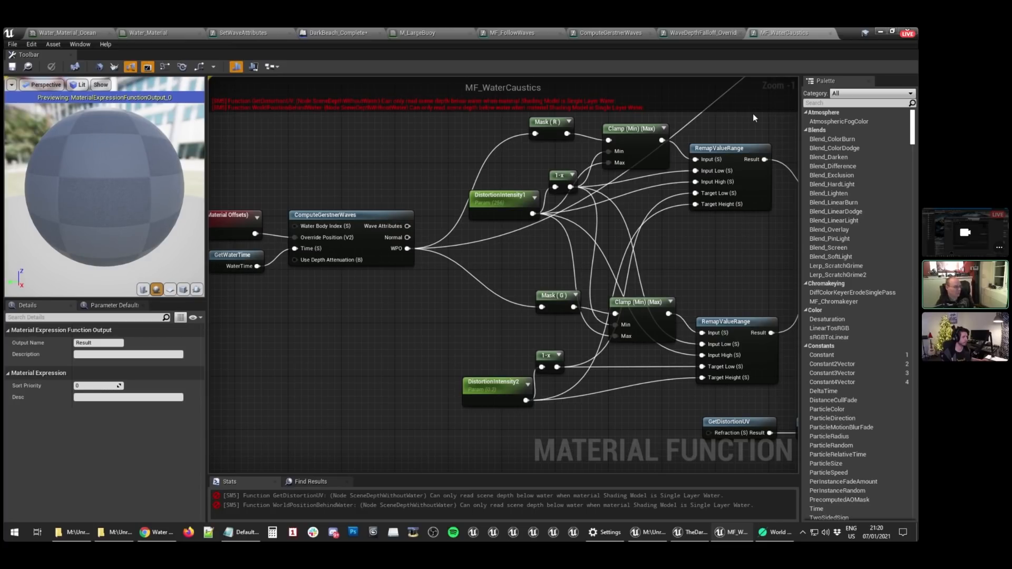
right_click_drag(616, 218, 663, 226)
right_click_drag(498, 242, 526, 242)
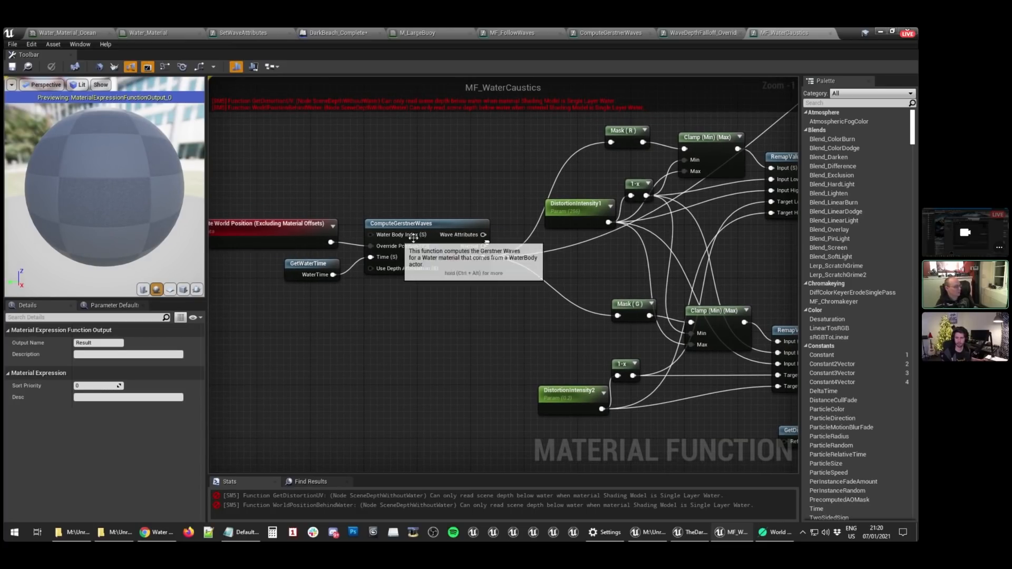
left_click(447, 233)
- Follow the wave offset through the Clamp and RemapValueRange nodes to the Append node in MF_WaterCaustics
right_click_drag(596, 272, 448, 284)
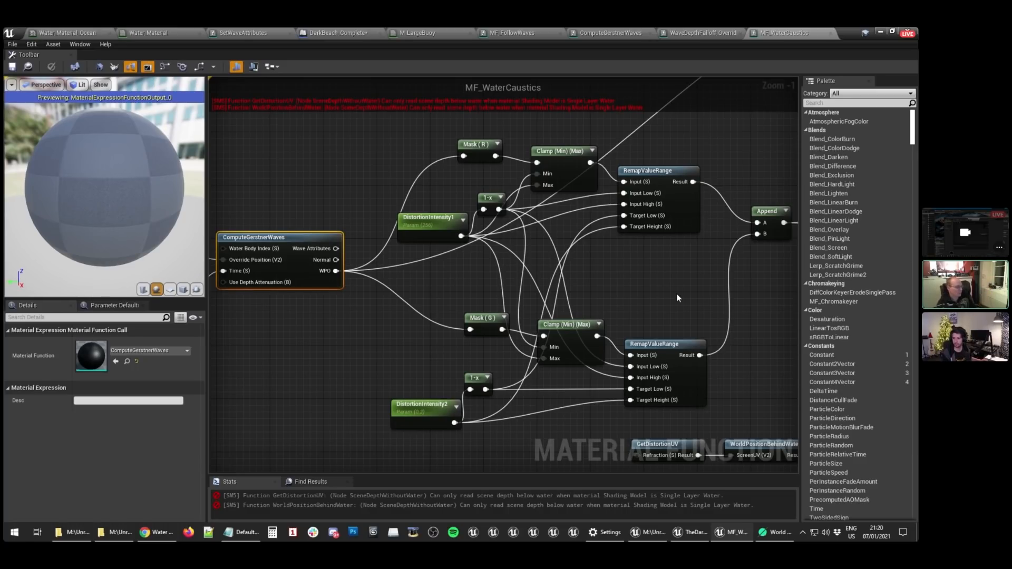
right_click_drag(706, 275, 621, 283)
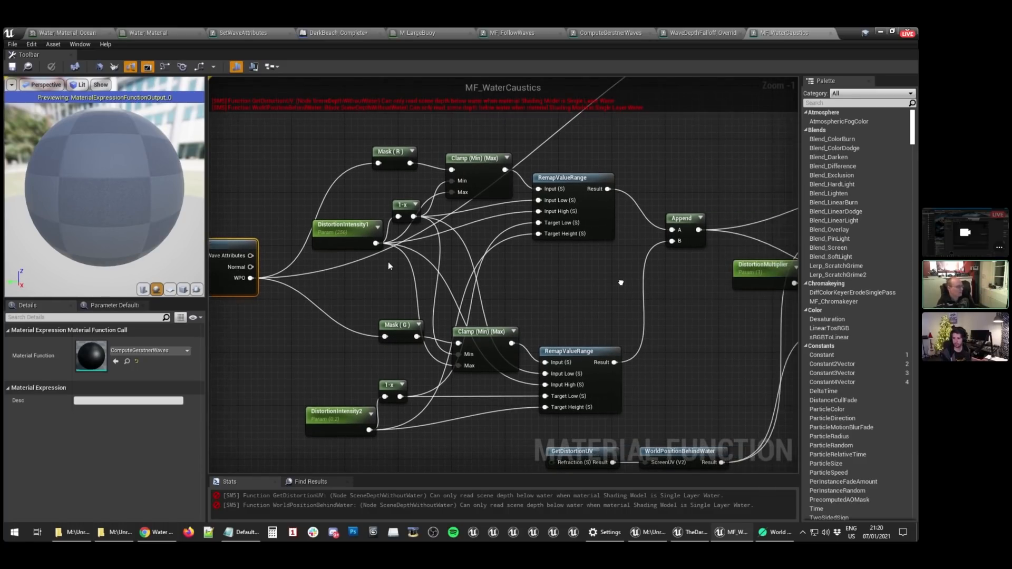
left_click(595, 197)
right_click_drag(653, 313, 426, 288)
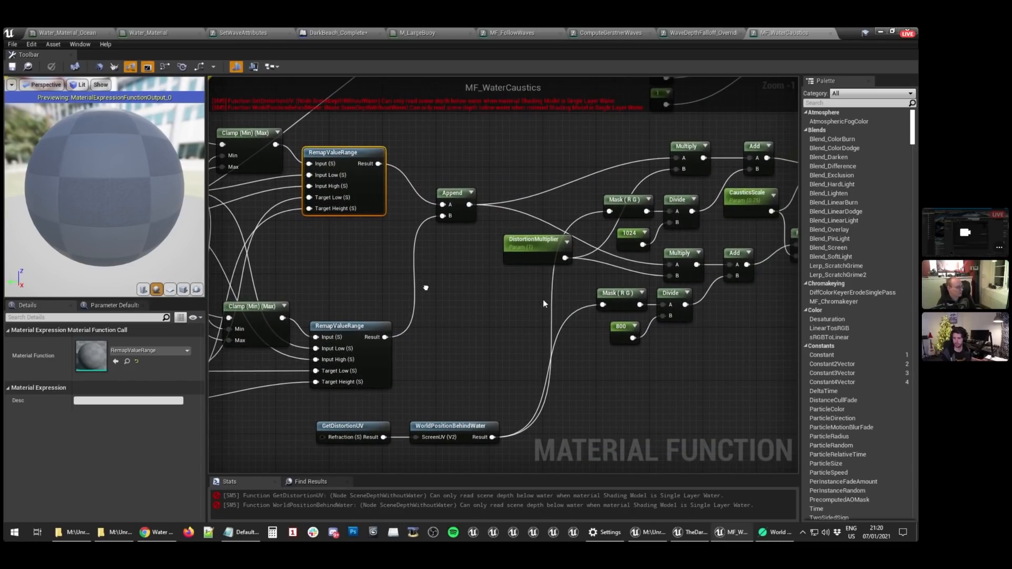
right_click_drag(501, 304, 477, 308)
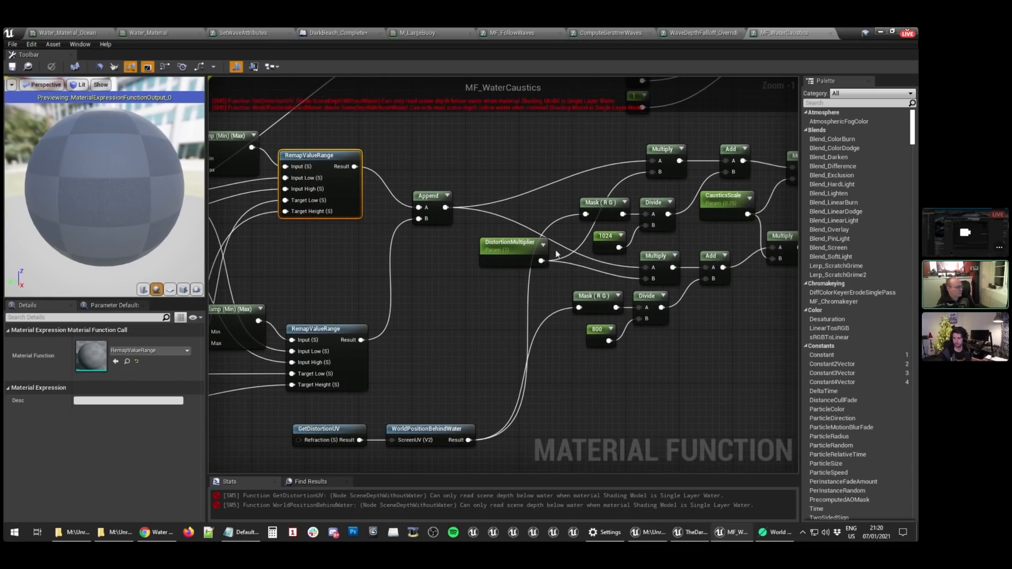
- Inspect the CausticsScale and DistortionMultiplier parameters and the Multiply nodes that scale the caustics coordinates
left_click(714, 211)
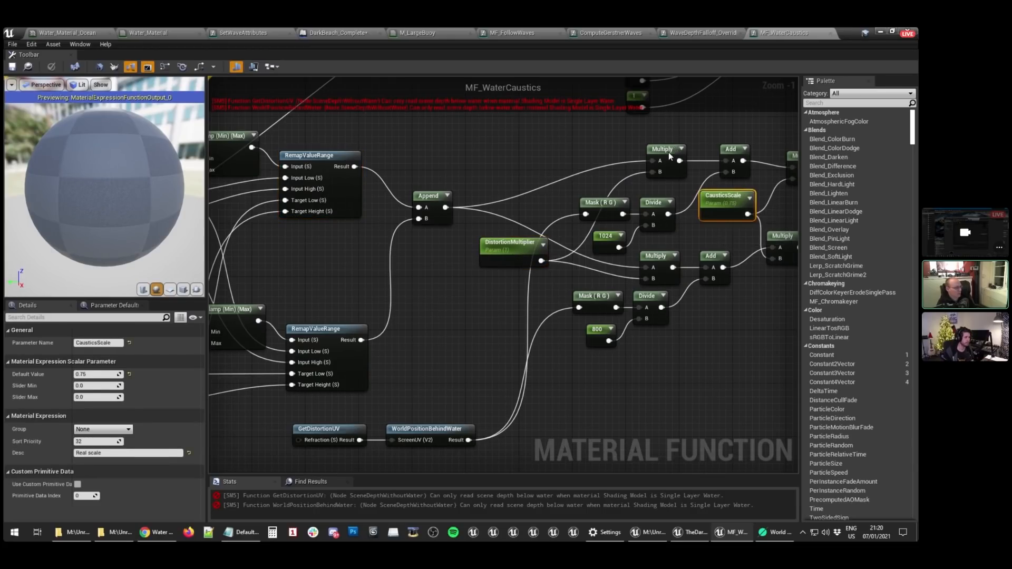
left_click(668, 152)
left_click(512, 247)
right_click_drag(679, 180, 542, 191)
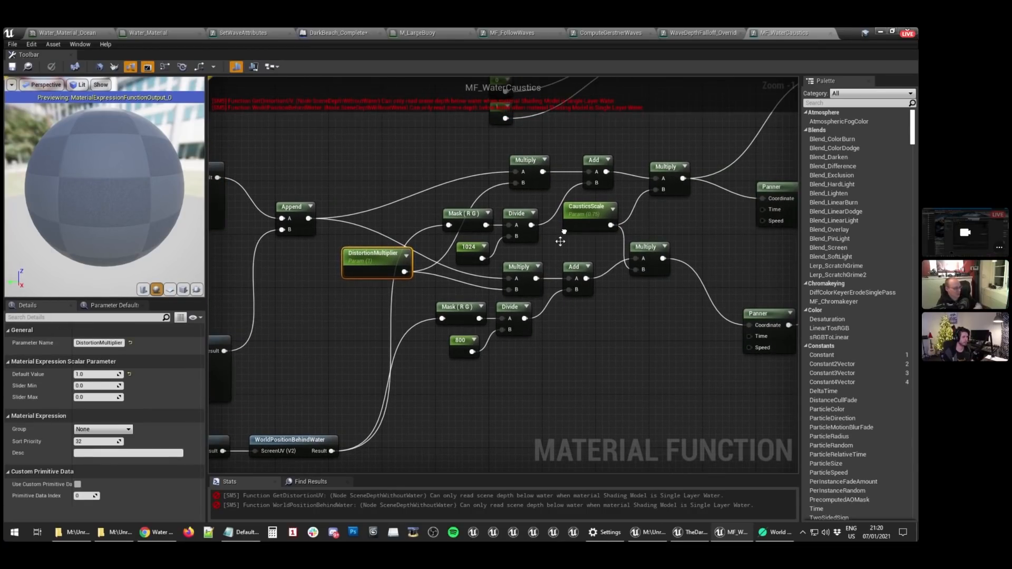
left_click(680, 168)
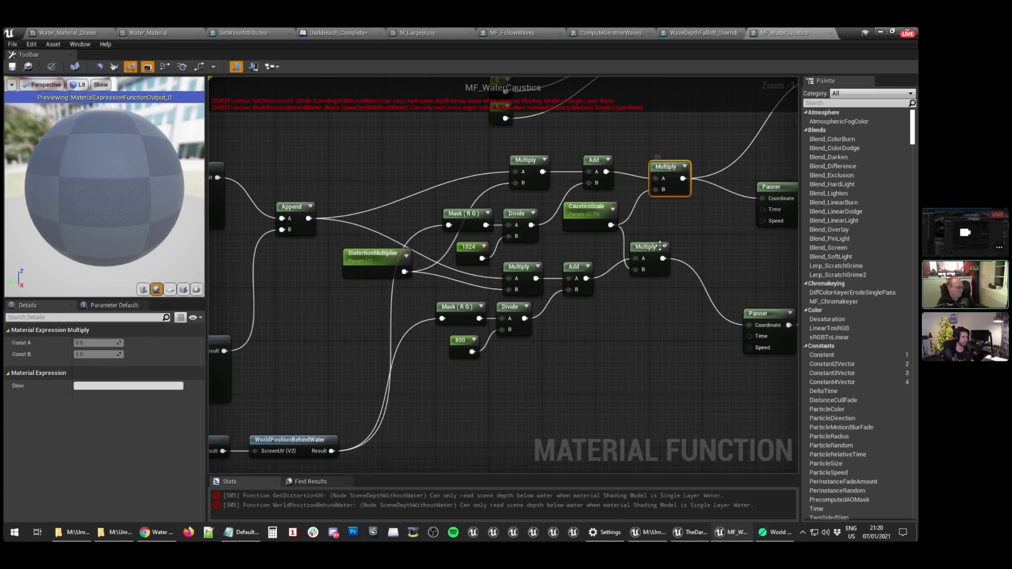
- Inspect the WorldPositionBehindWater and GetDistortionUV nodes and the Test Texture sample fed by the scaled coordinates
right_click_drag(381, 386, 536, 327)
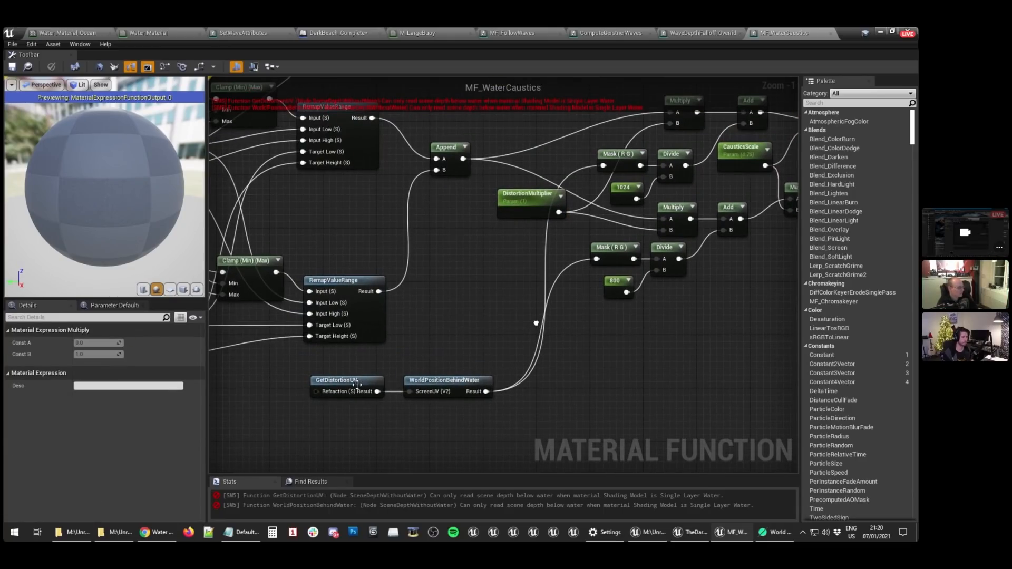
left_click(432, 382)
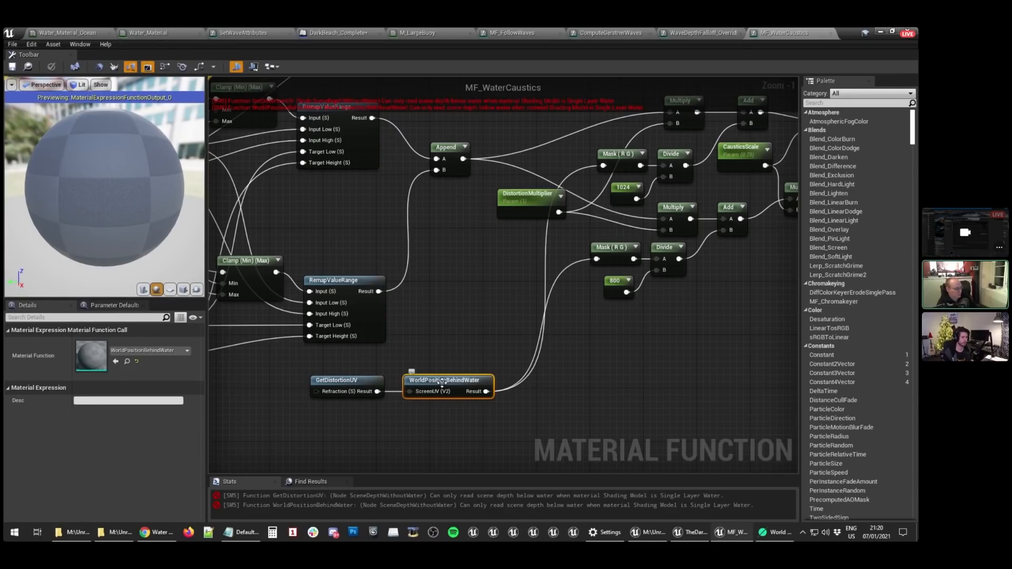
left_click(373, 380)
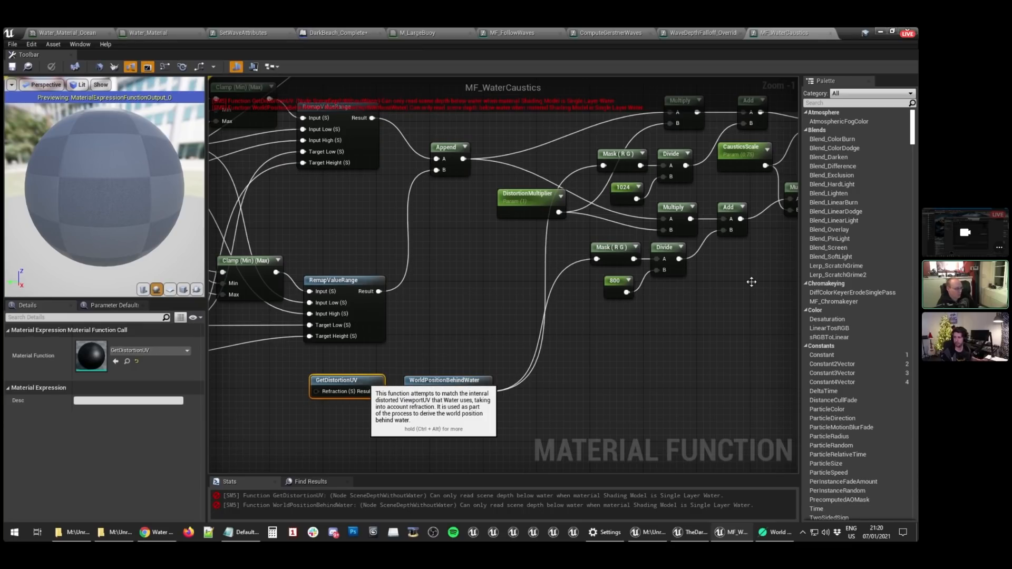
right_click_drag(751, 282, 365, 420)
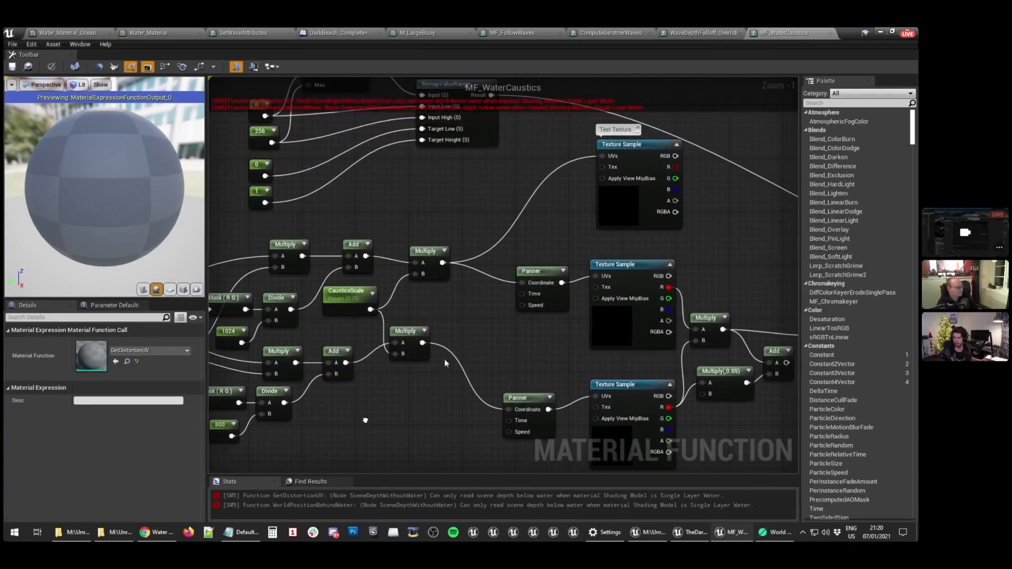
left_click(634, 213)
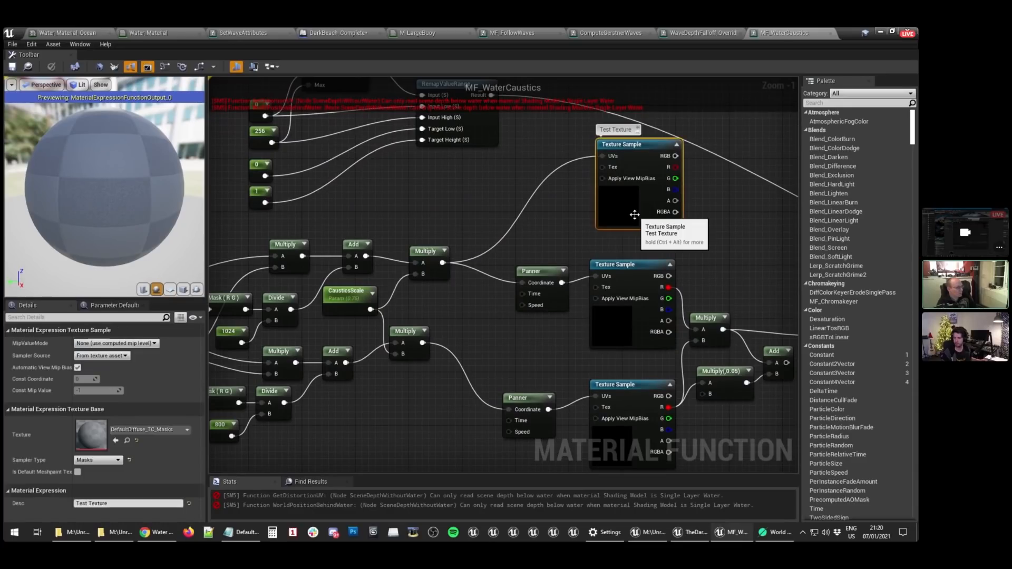
- Inspect the two TX_FX_Caustics texture samples and the Panner nodes that feed their coordinates
left_click(611, 339)
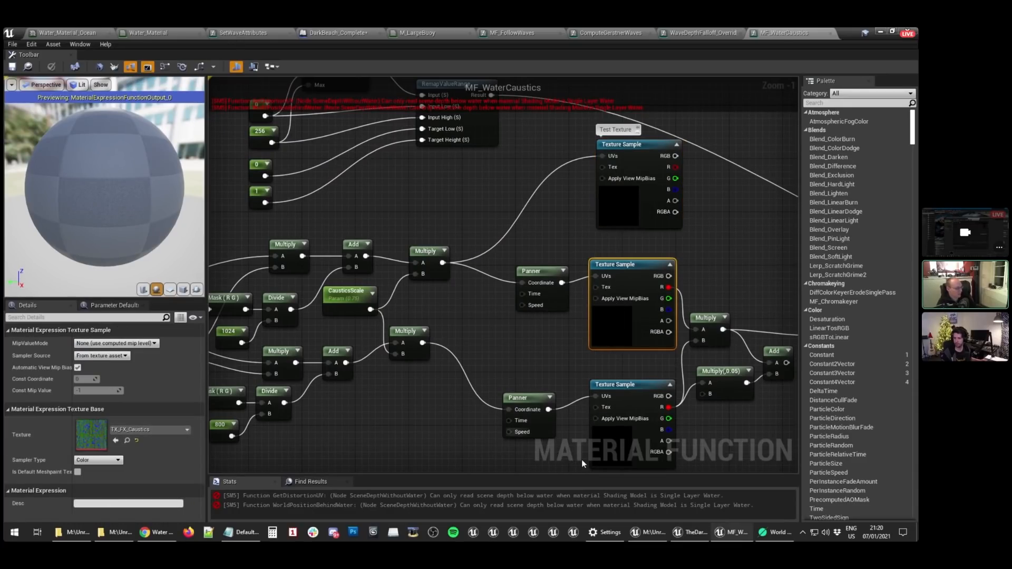
left_click(606, 437)
right_click_drag(573, 367, 504, 342)
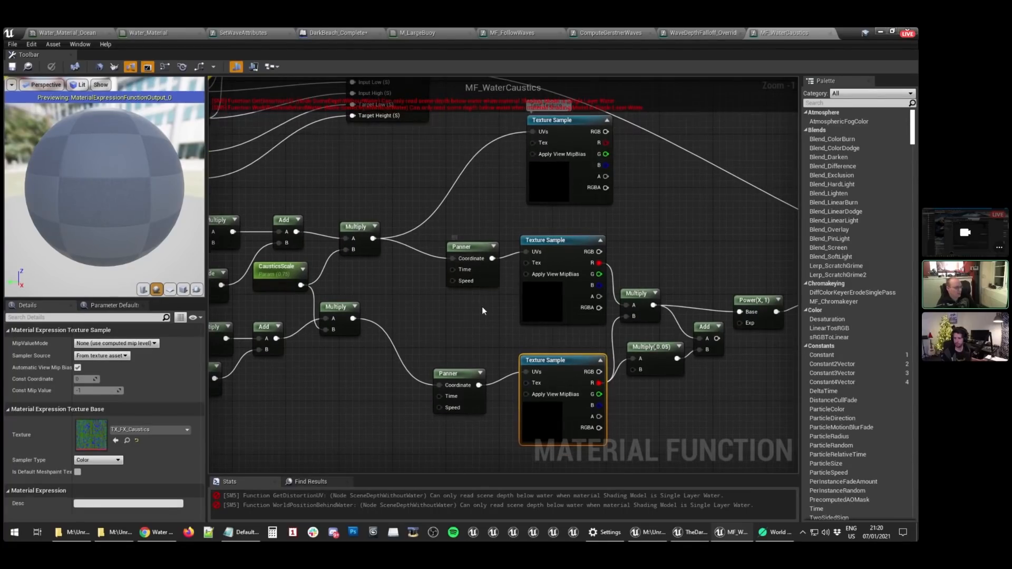
- Examine the PixelDepth fade branch and the "Fade if wave is high" Lerp ahead of the MF_WaterCaustics output
right_click_drag(790, 332, 449, 349)
right_click_drag(587, 385, 358, 350)
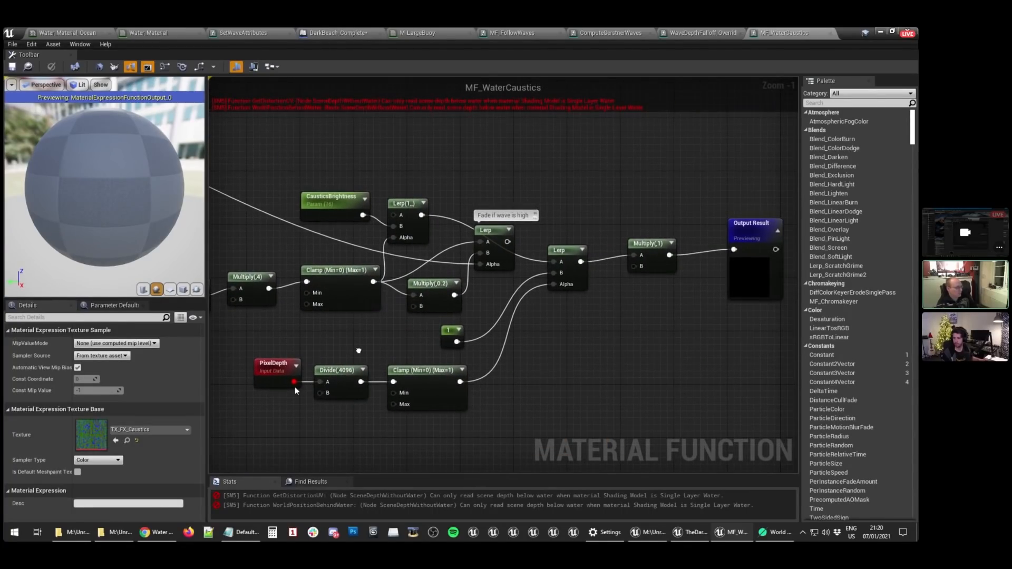
left_click_drag(256, 350, 474, 425)
mouse_move(499, 242)
left_mouse_down()
mouse_move(508, 305)
mouse_move(498, 124)
mouse_move(510, 185)
mouse_move(497, 226)
left_mouse_up()
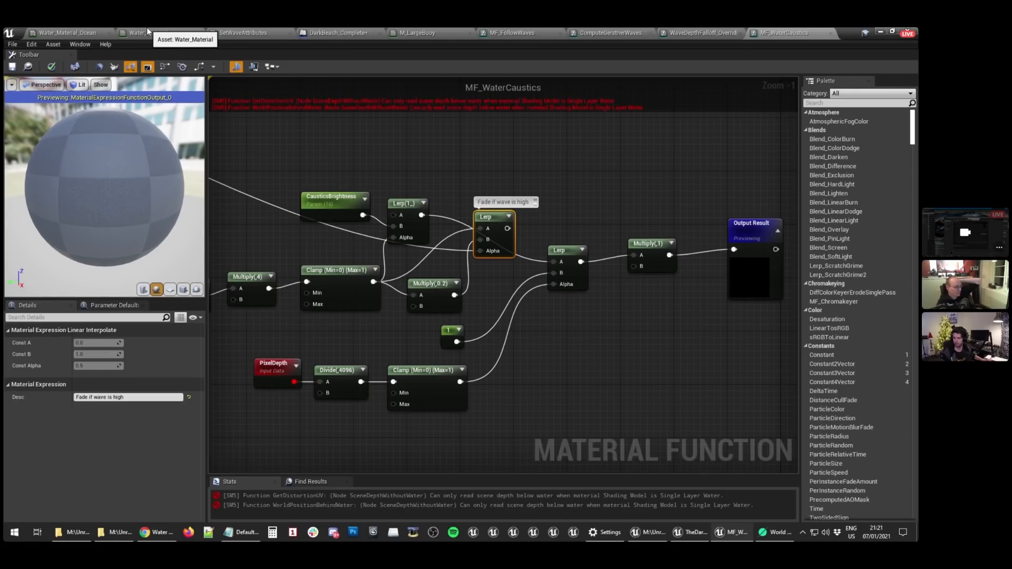
- Return to the Water_Material graph and look over its modified caustics, Additional Water Output, River Transitions and Height Mapping sections
left_click(179, 30)
scroll(652, 264, "down", 4)
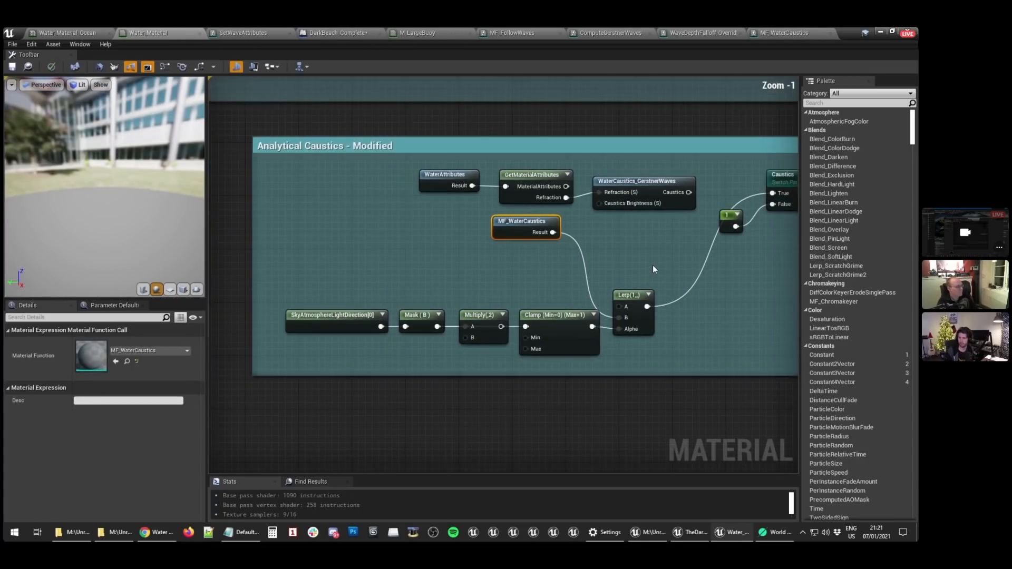
right_click_drag(608, 390, 409, 474)
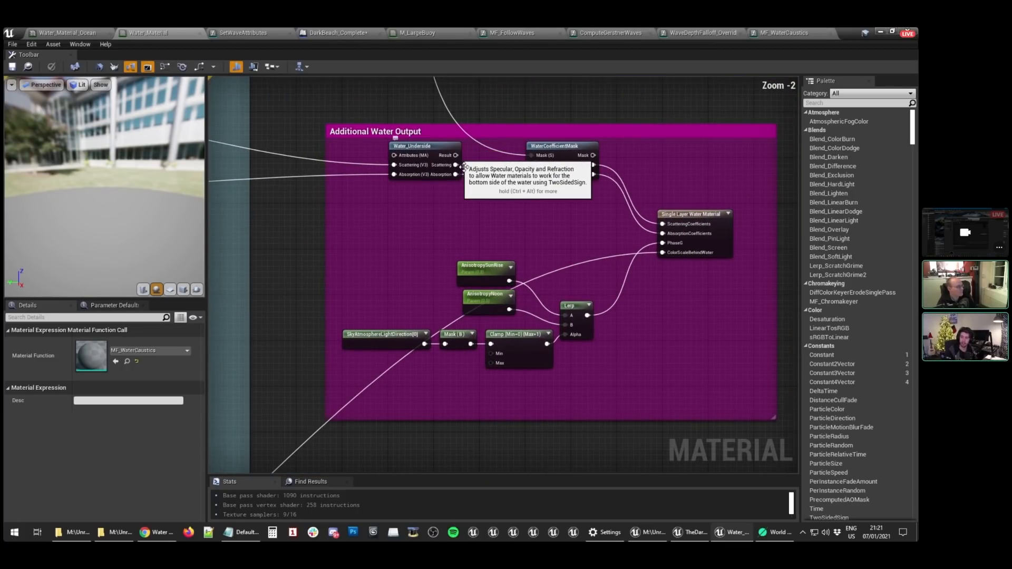
scroll(508, 176, "down", 6)
scroll(509, 177, "up", 4)
scroll(509, 177, "down", 3)
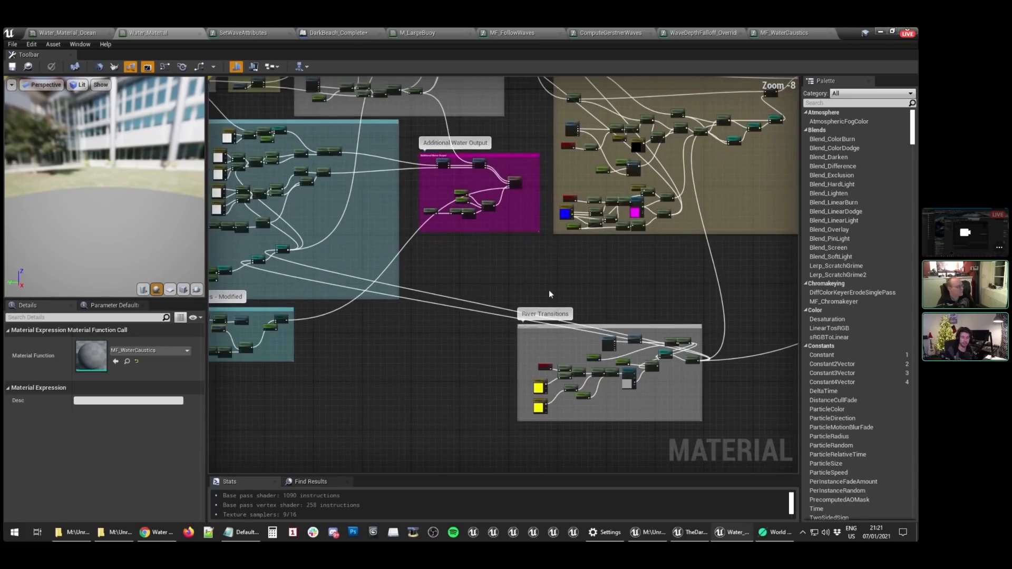
right_click_drag(549, 290, 382, 341)
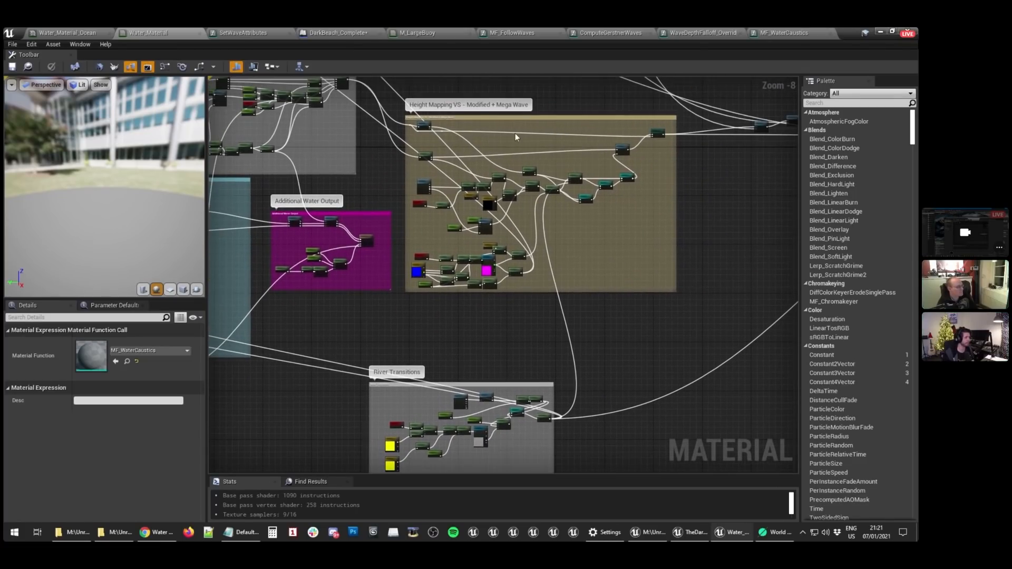
- Go back to the level, view the shoreline where waves meet the sand, and show the selected Landscape's details
double_click(849, 33)
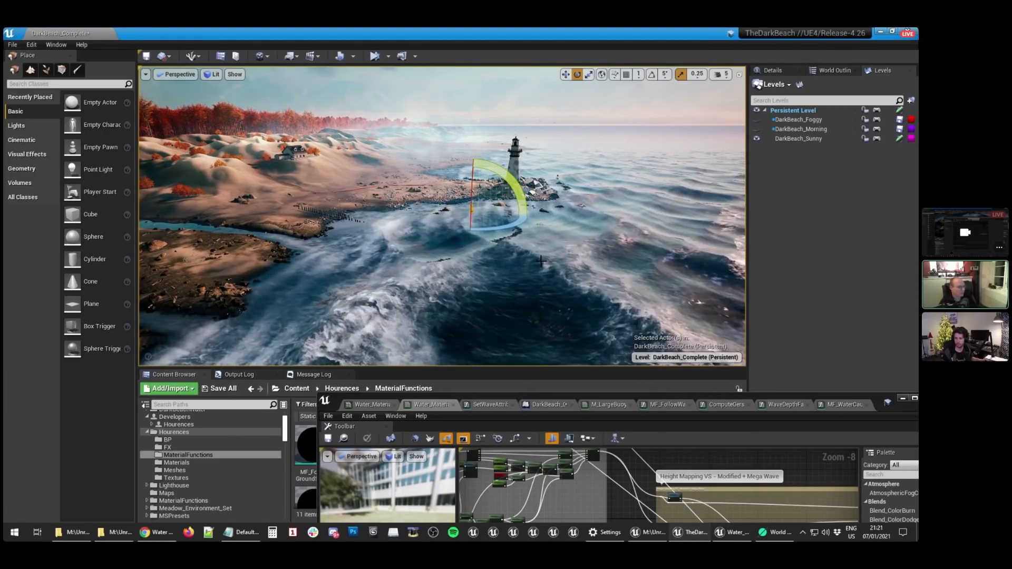
right_click_drag(541, 261, 473, 255)
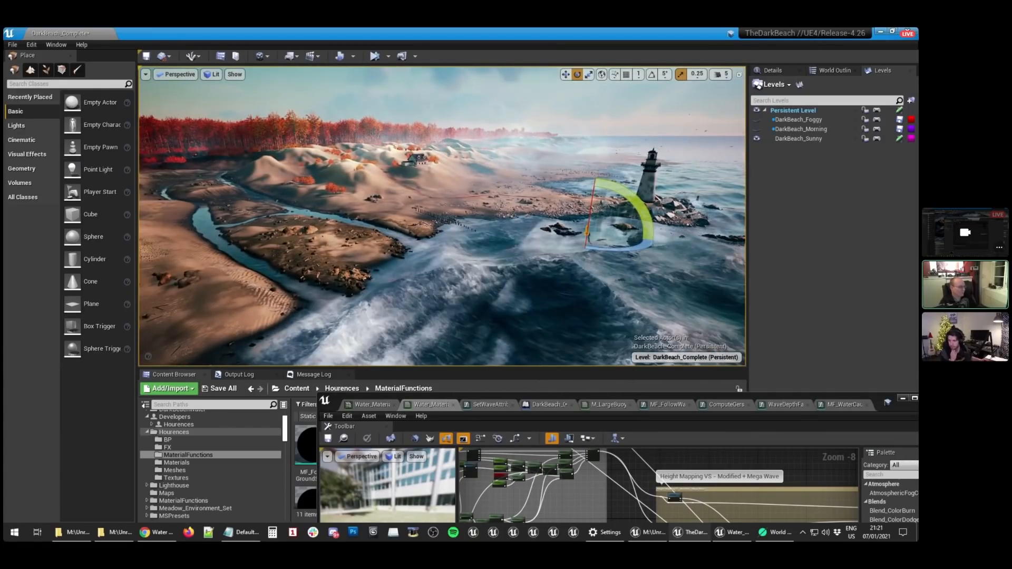
right_click_drag(463, 169, 214, 150)
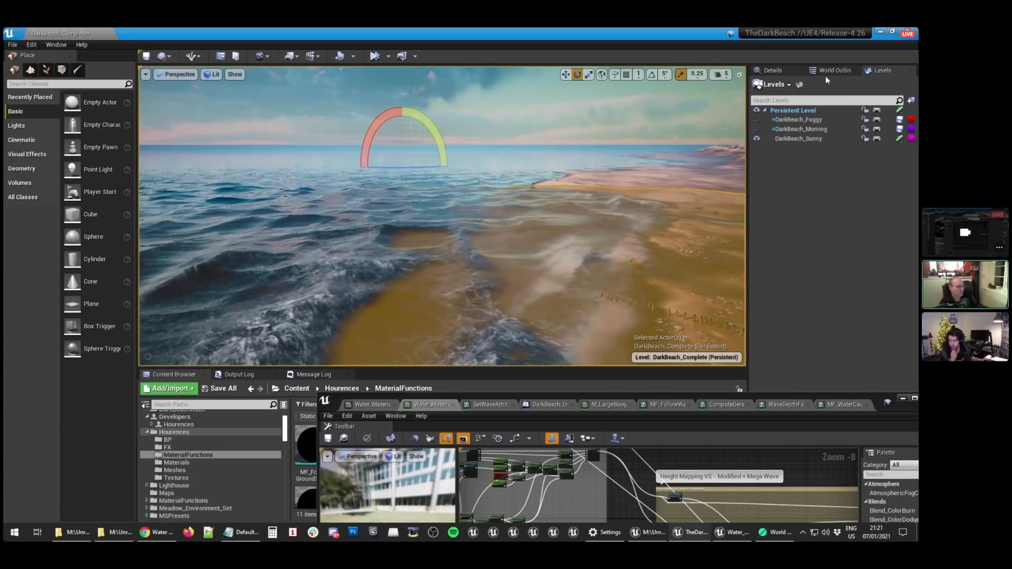
left_click(772, 70)
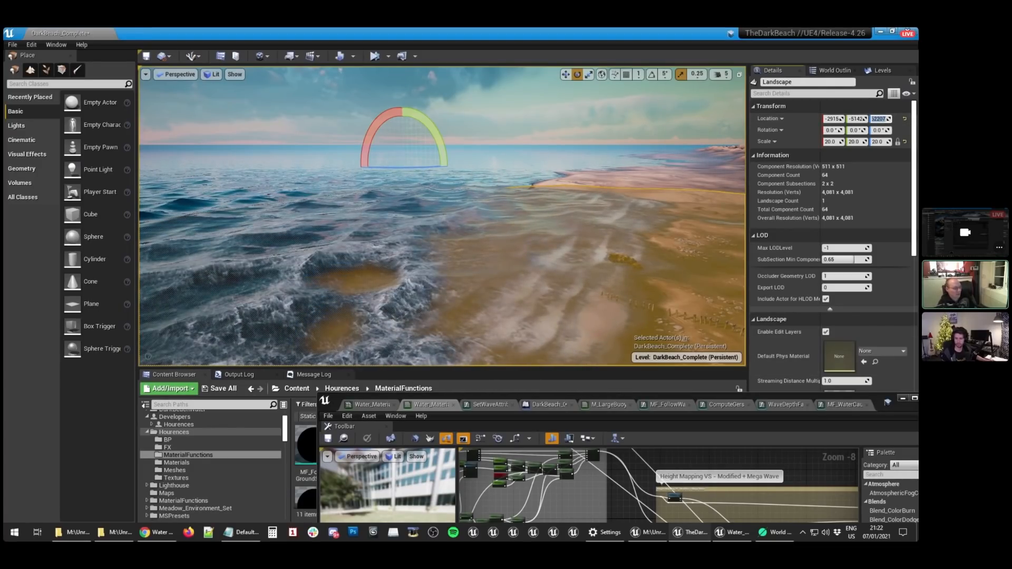
- Open the Water_Material_Ocean instance and examine its Global Static Switch Parameter Values with their full names readable
left_click_drag(909, 406, 754, 99)
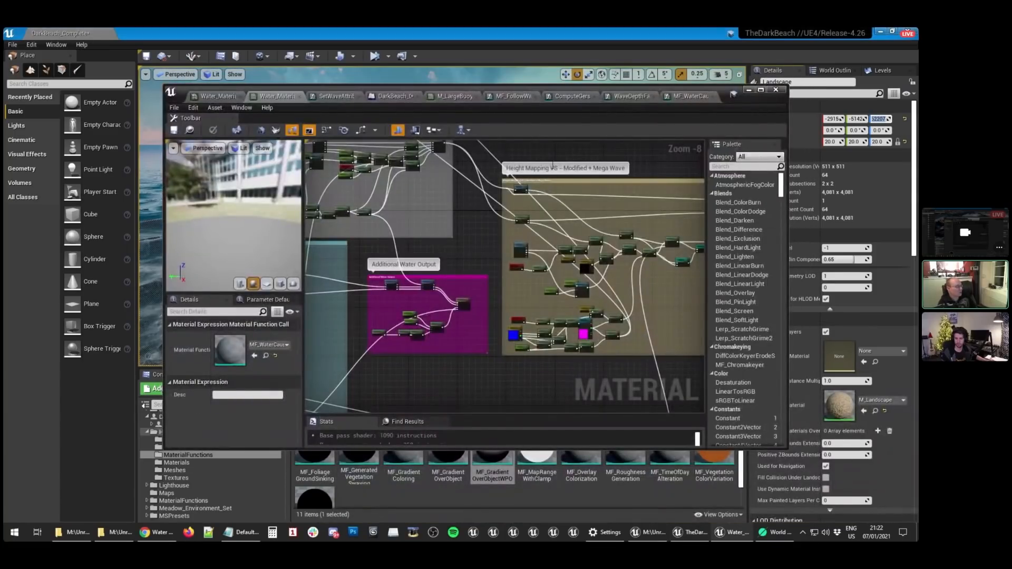
left_click(217, 99)
scroll(692, 295, "up", 14)
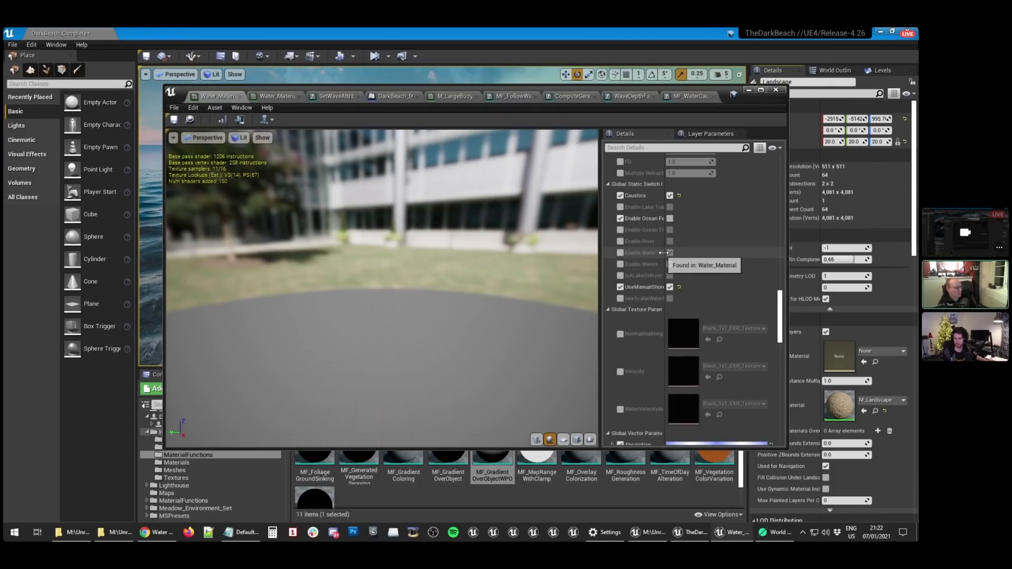
left_click_drag(663, 253, 696, 253)
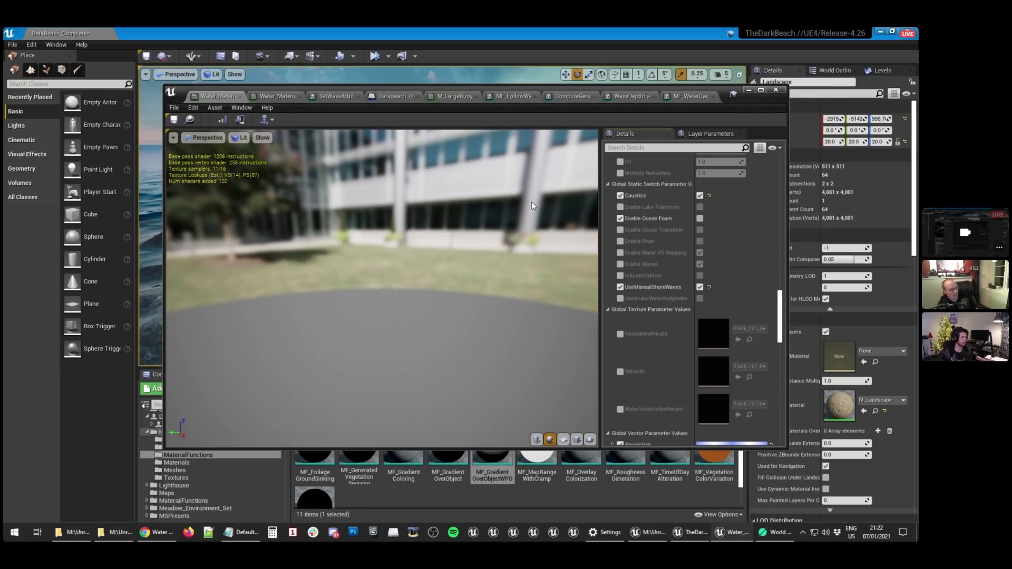
- Examine the "Hole in ocean" and normal-smoothing sections of the Water_Material graph
left_click(268, 97)
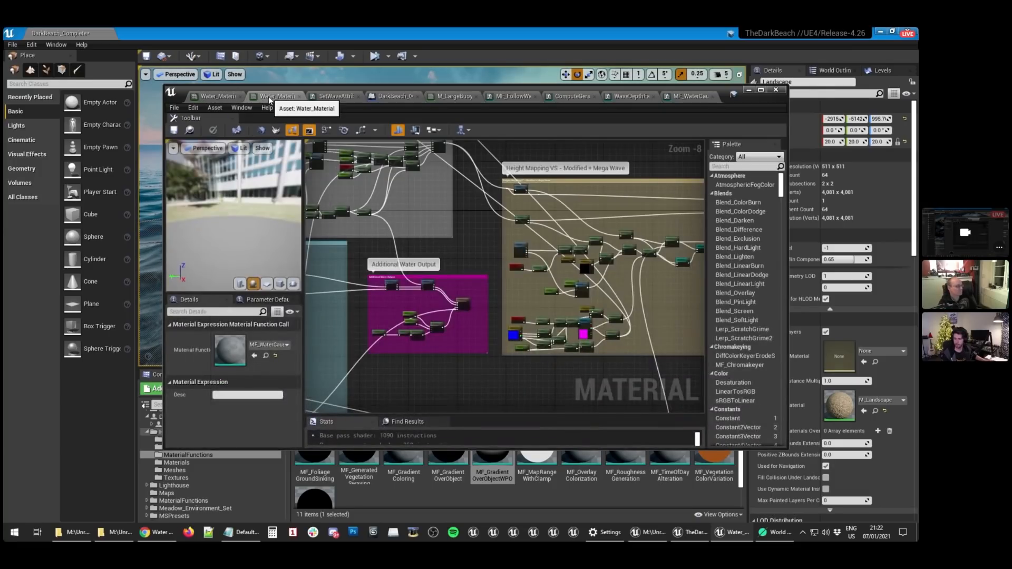
double_click(764, 97)
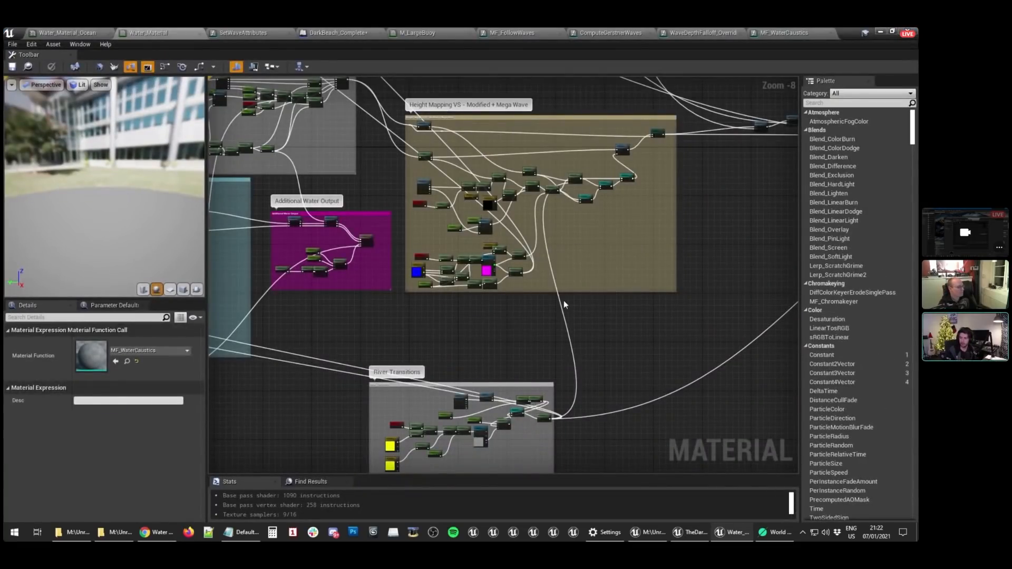
right_click_drag(564, 304, 189, 415)
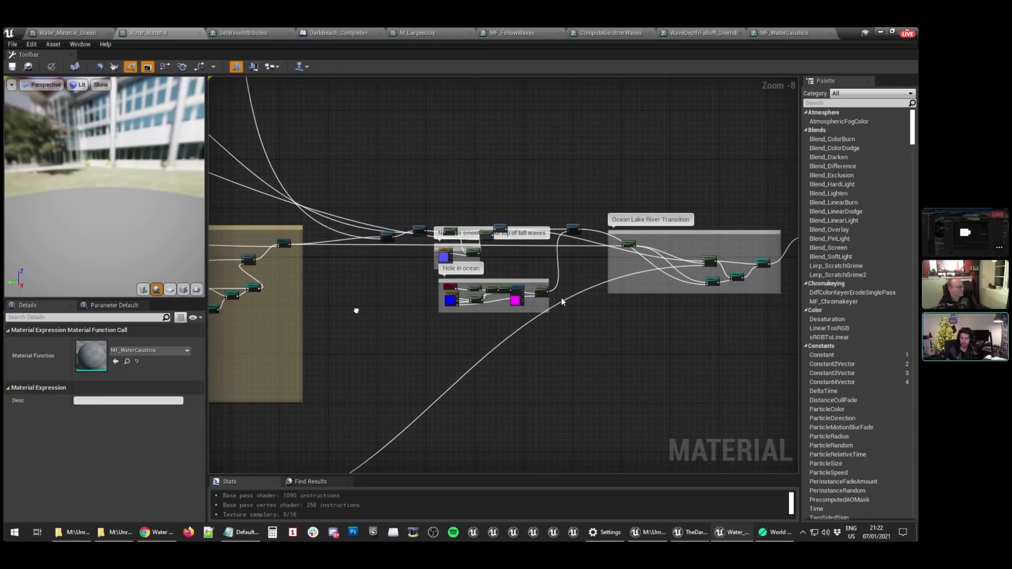
scroll(531, 262, "up", 3)
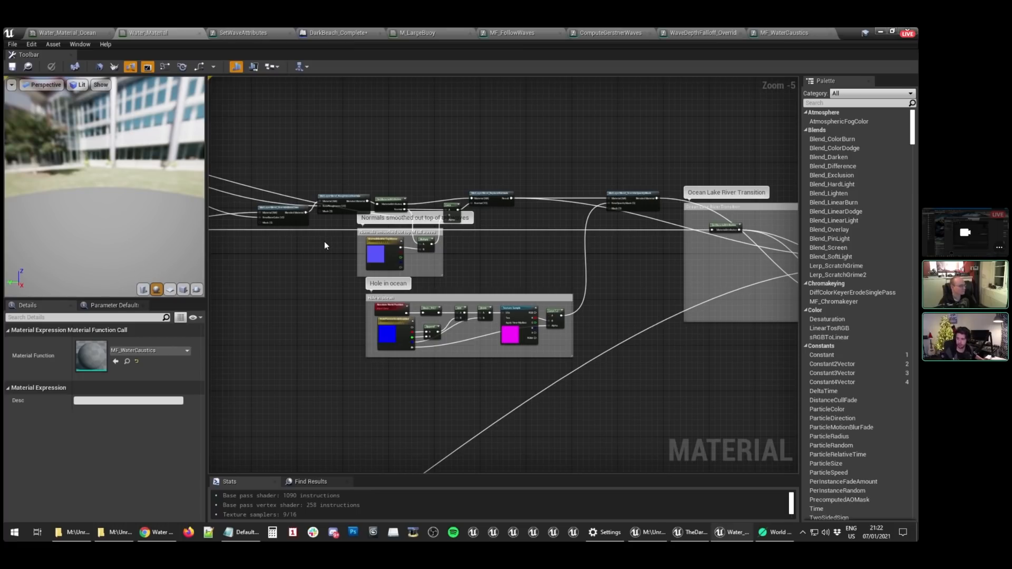
- Return to the level and inspect the WaterBodyRiver3 and WaterBodyRiver actors where the river branches meet
double_click(851, 31)
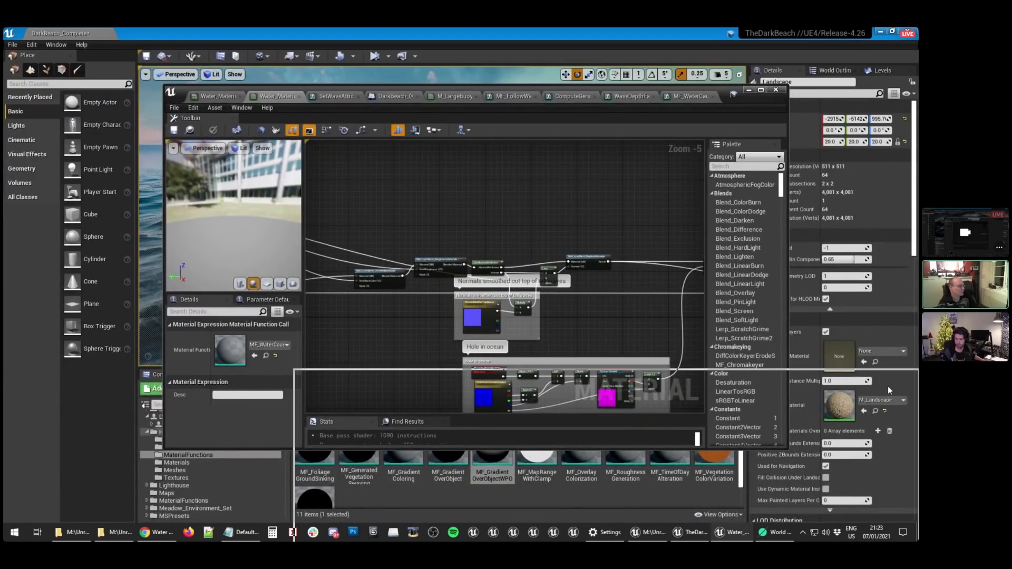
left_click_drag(887, 386, 902, 436)
right_click_drag(628, 324, 738, 334)
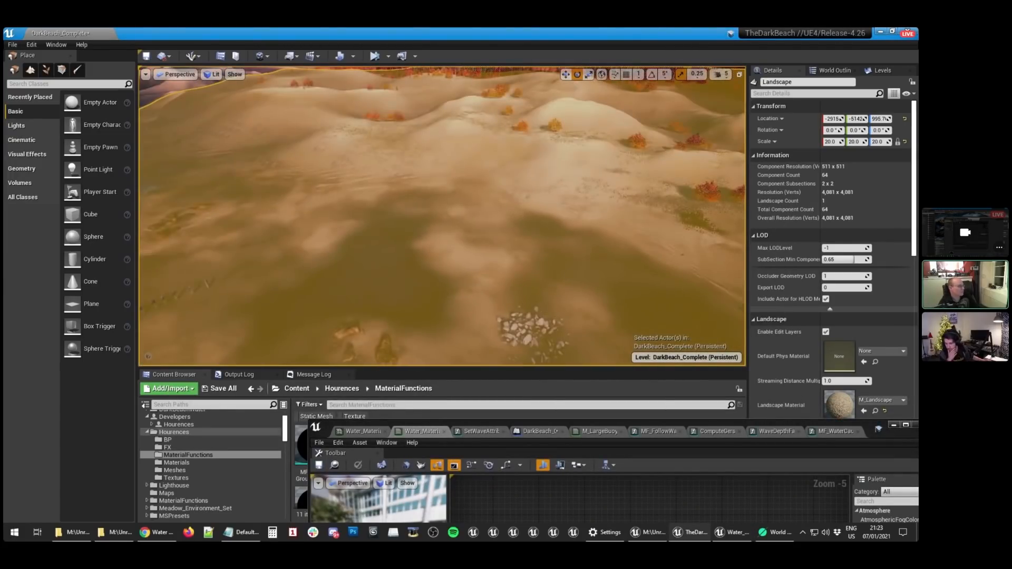
right_click_drag(442, 216, 463, 210)
left_click(463, 210)
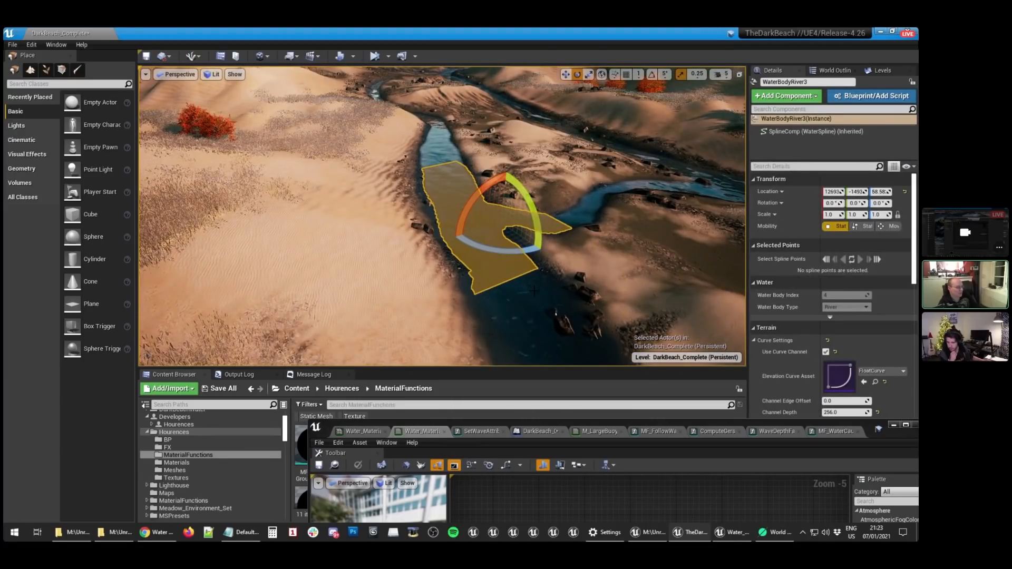
left_click(557, 322)
left_click(467, 211)
left_click(563, 220)
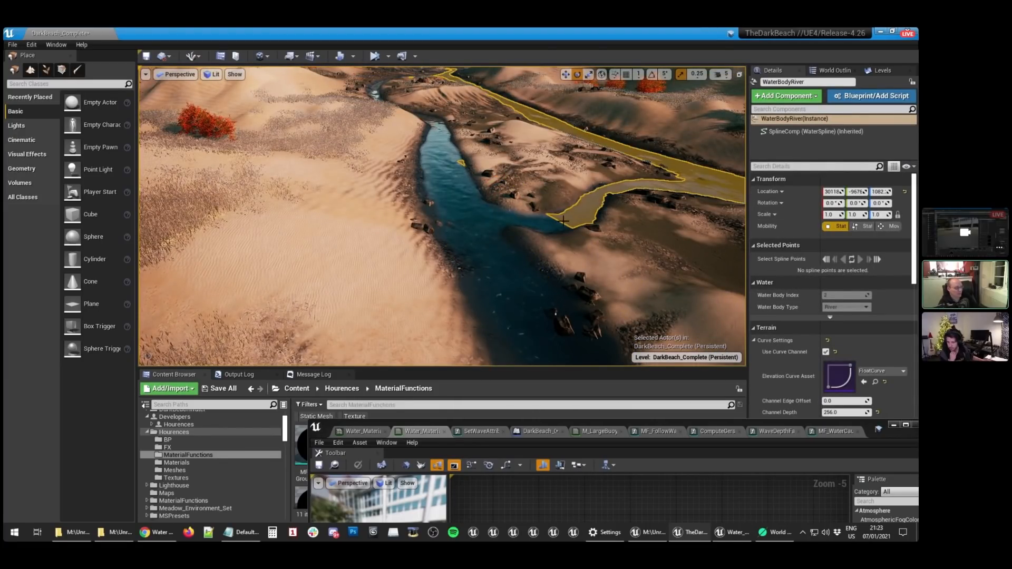
key("Escape")
- Set Velocity to 512 on the WaterBodyRiver spline point at the far end of the straight channel
right_click_drag(533, 242, 489, 201)
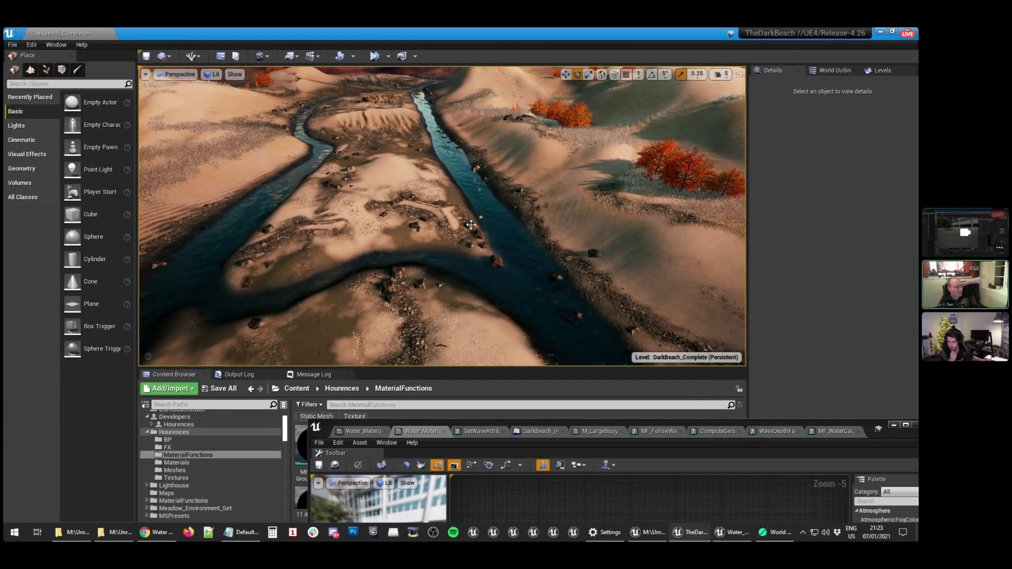
right_click_drag(453, 184, 370, 156)
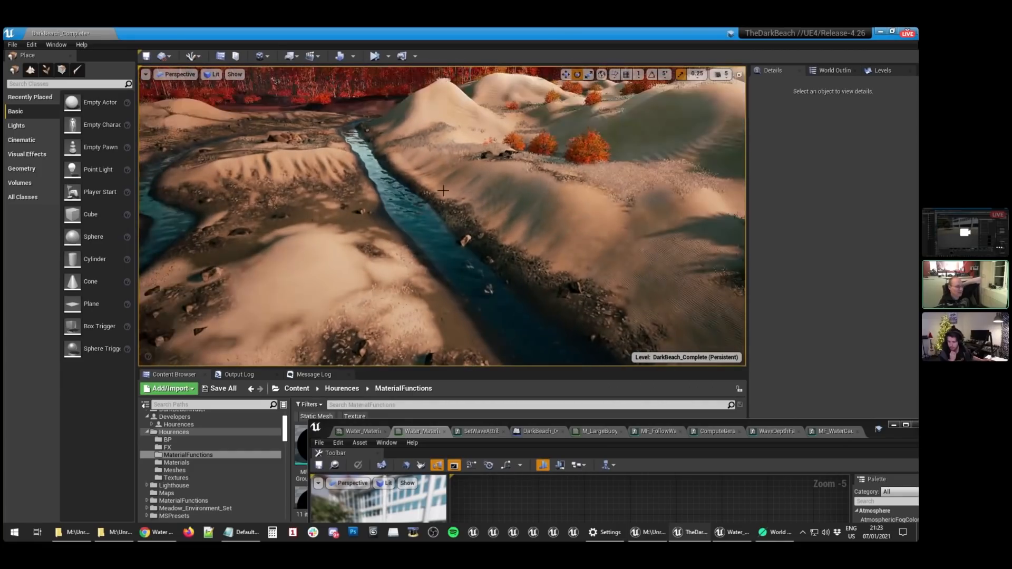
left_click(376, 184)
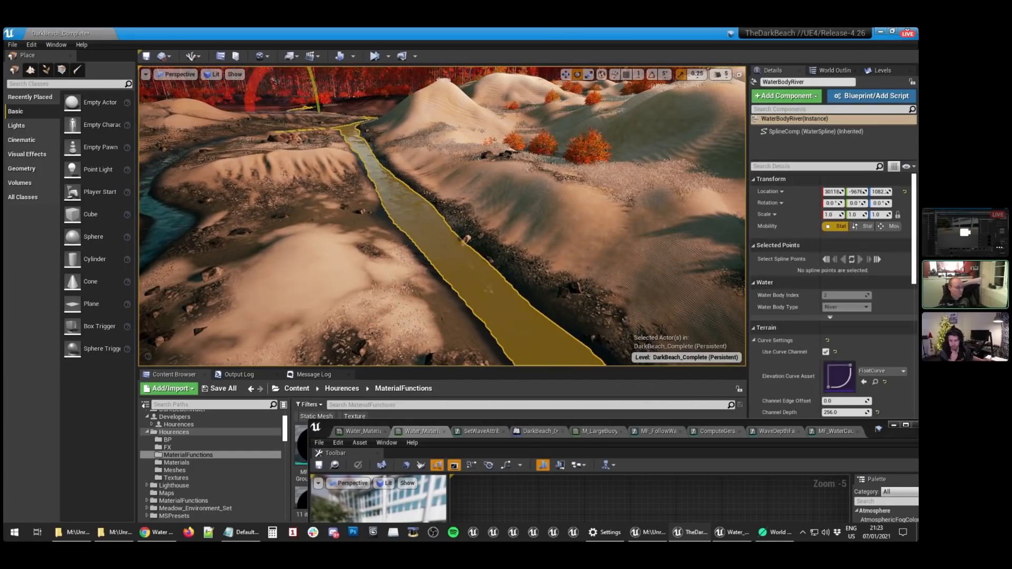
right_click_drag(376, 185, 367, 133)
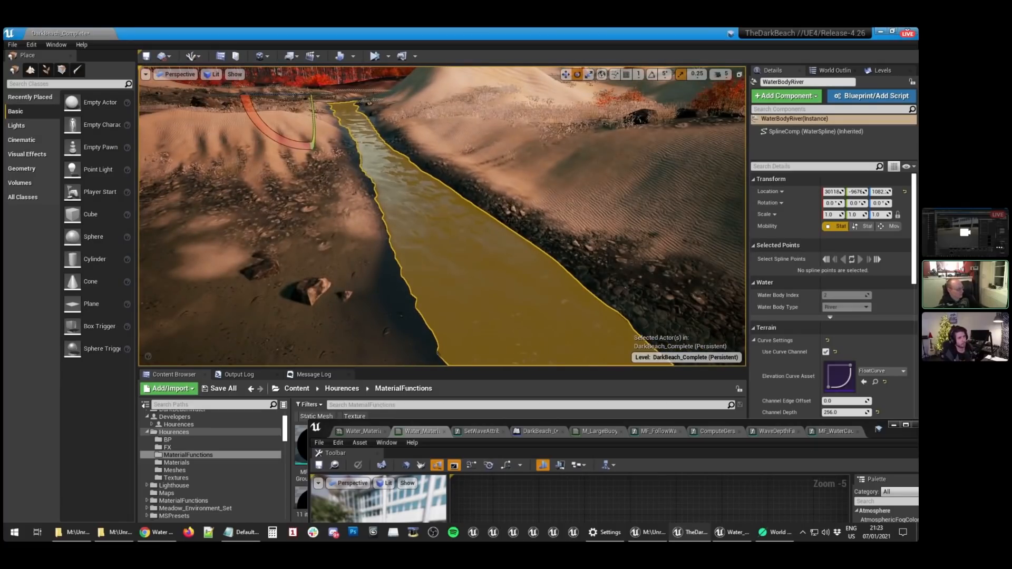
left_click(346, 104)
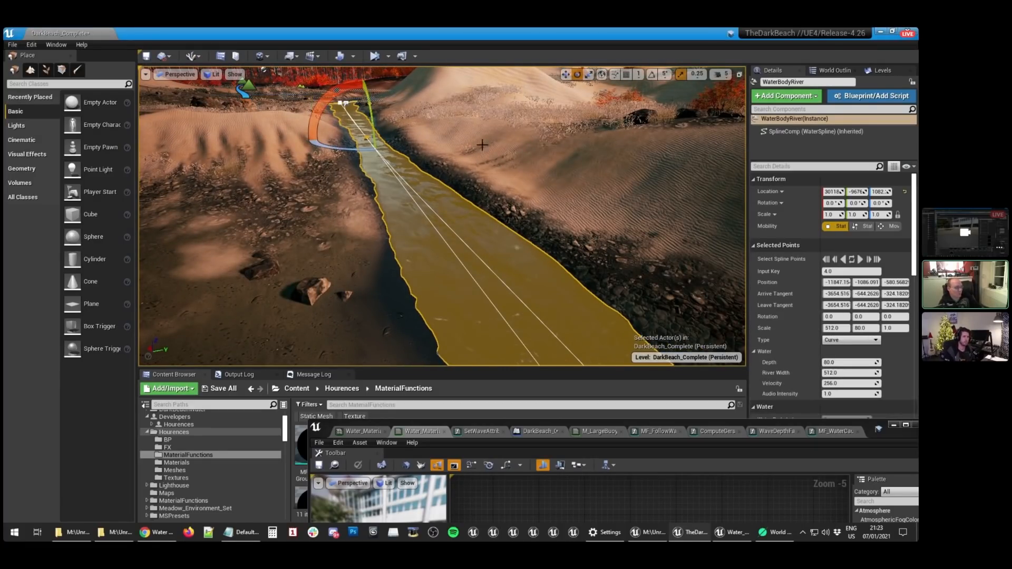
scroll(820, 285, "down", 3)
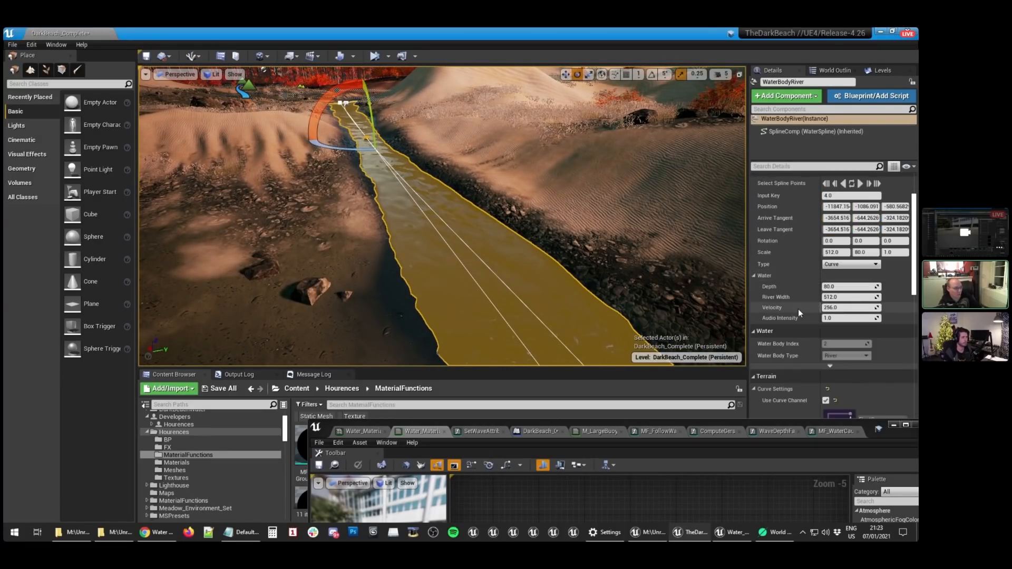
left_click(843, 307)
type("512")
key("Return")
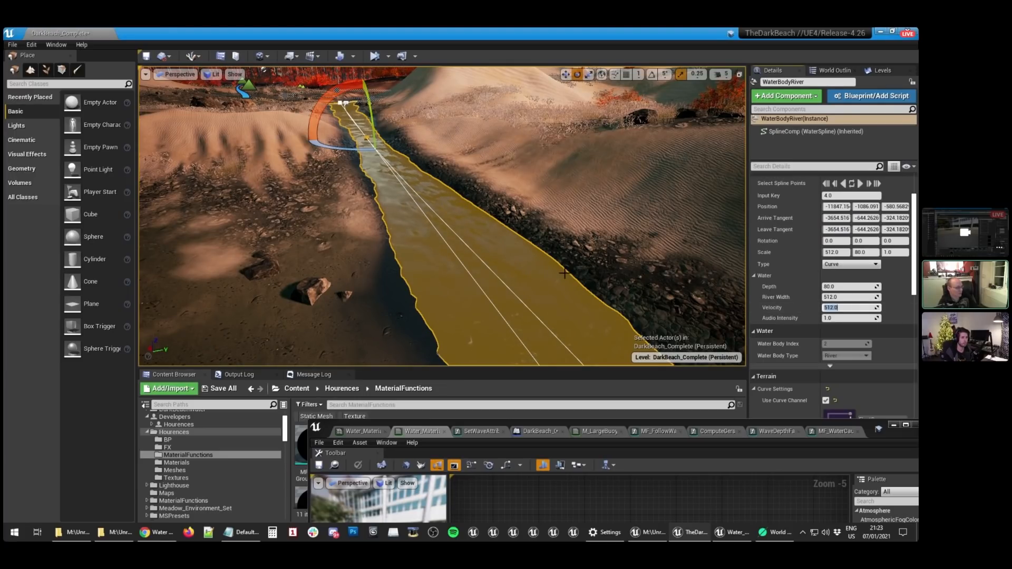
- View the river channel from above to check its flow, and clear the selection
right_click_drag(410, 170, 411, 169)
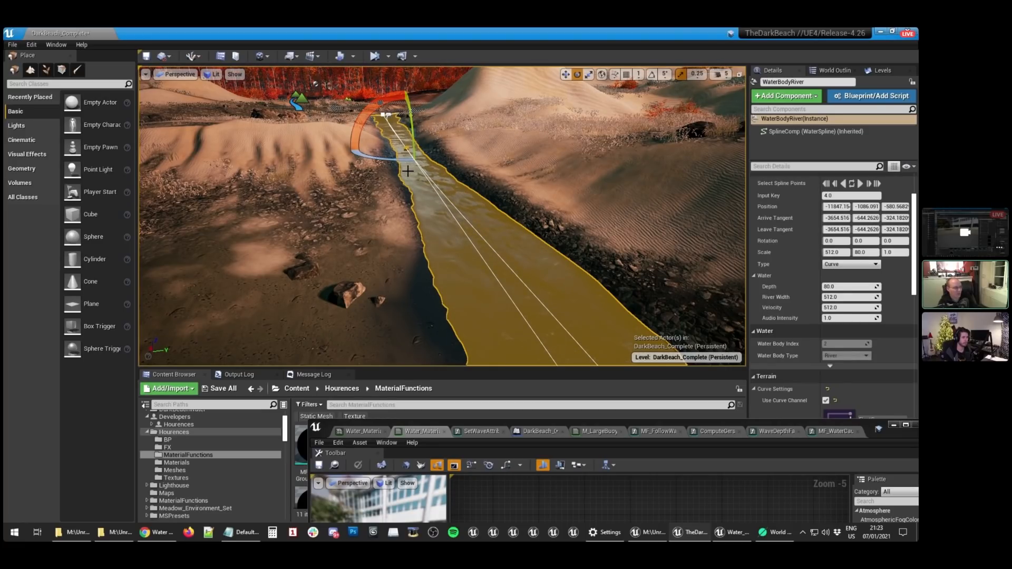
right_click_drag(314, 82, 270, 90)
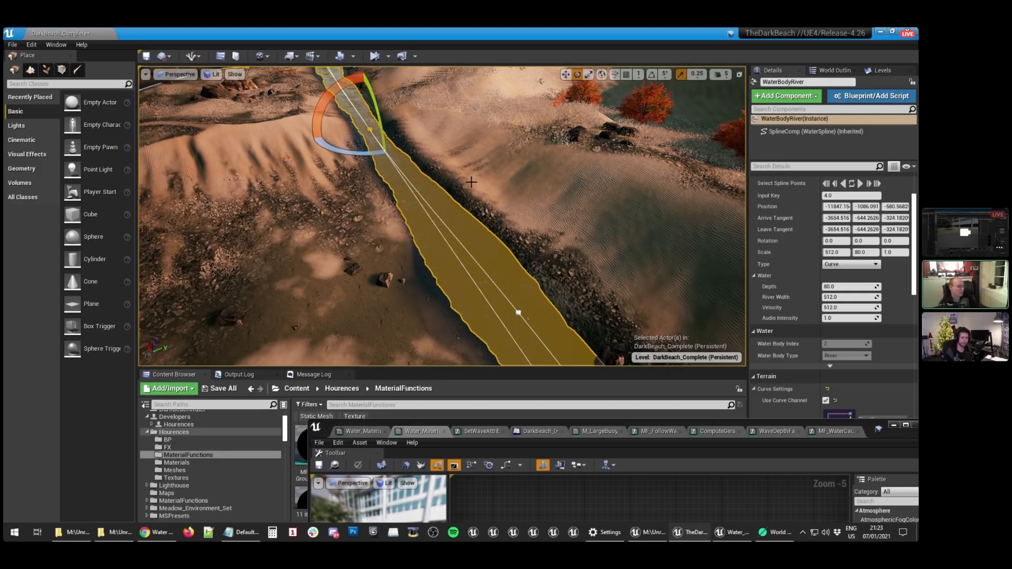
right_click_drag(516, 194, 574, 192)
key("Escape")
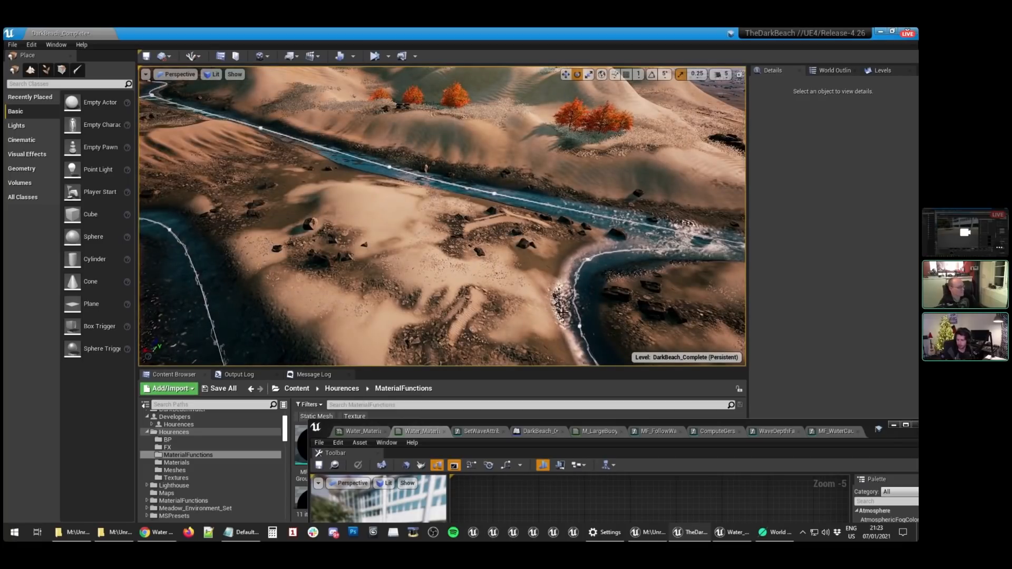
- Bring the Water_Material graph back to full size and view its Ocean Lake River Transition section
left_click_drag(898, 442, 764, 78)
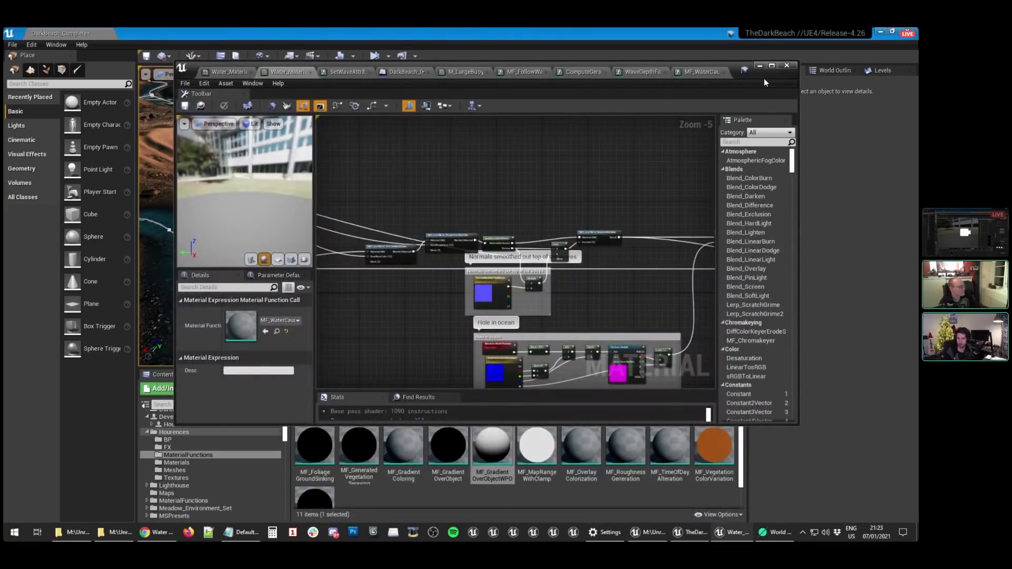
double_click(764, 78)
scroll(397, 150, "down", 5)
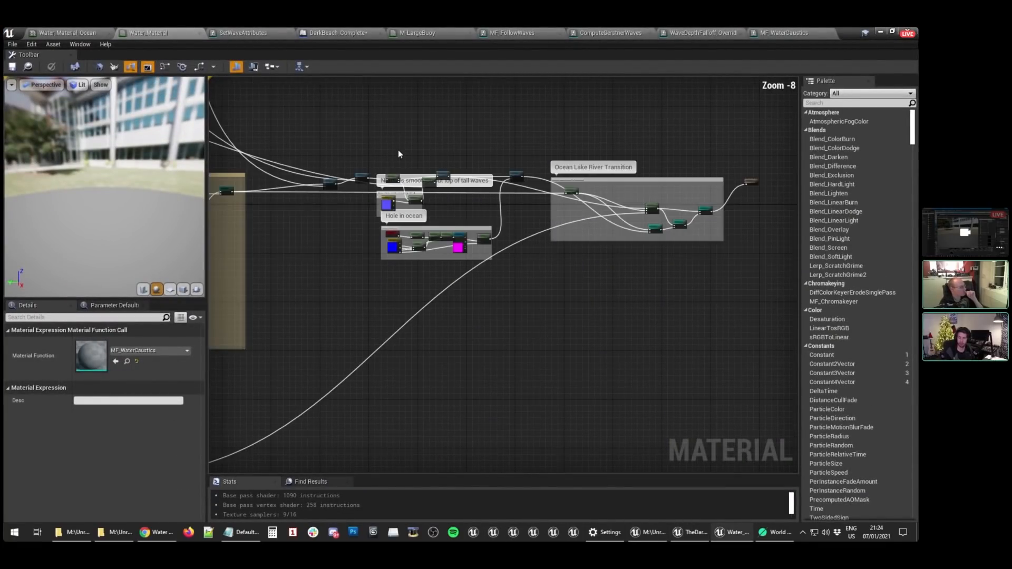
- Examine the Masking section of the modified Water_Material graph, including its opacity parameters and WaterBodyData nodes
right_click_drag(329, 229, 613, 272)
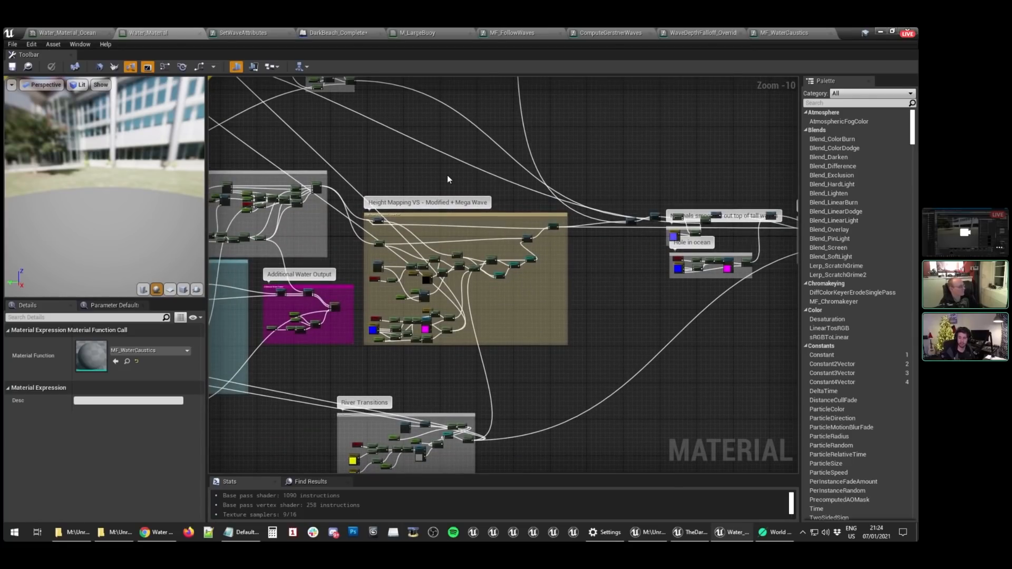
right_click_drag(447, 176, 760, 390)
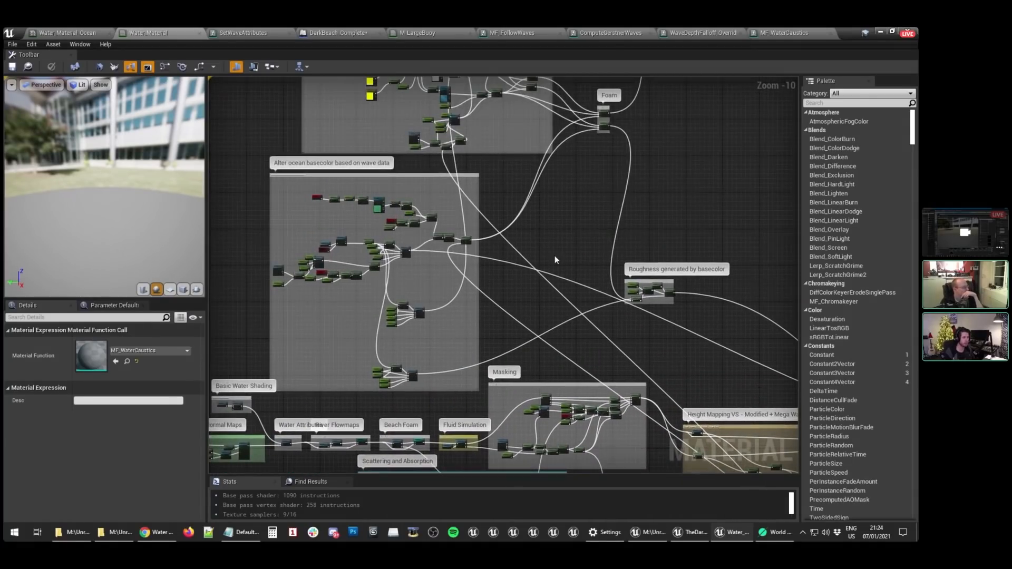
right_click_drag(526, 250, 441, 251)
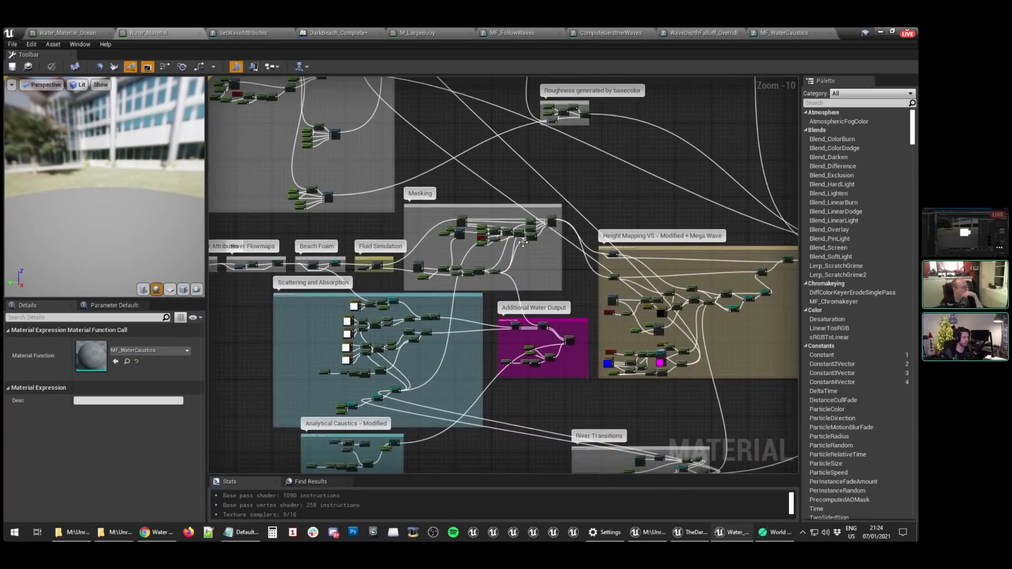
scroll(442, 251, "up", 2)
scroll(441, 248, "up", 4)
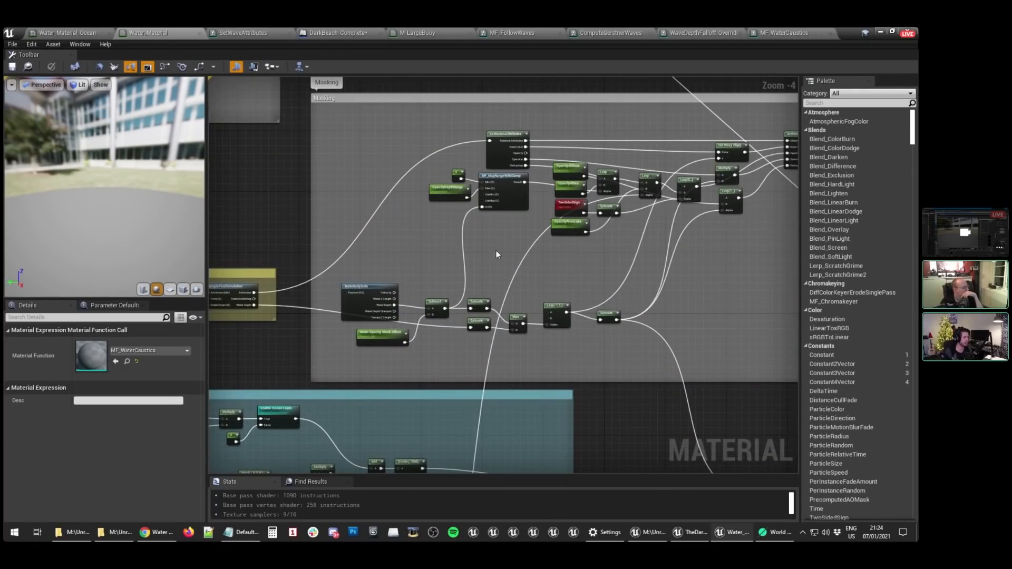
scroll(520, 179, "up", 1)
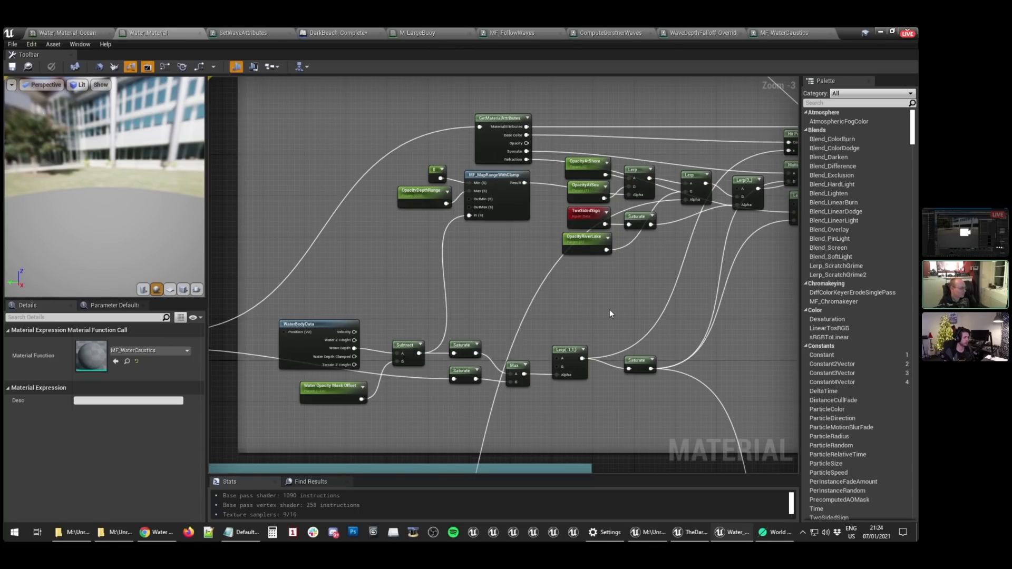
right_click_drag(614, 303, 631, 305)
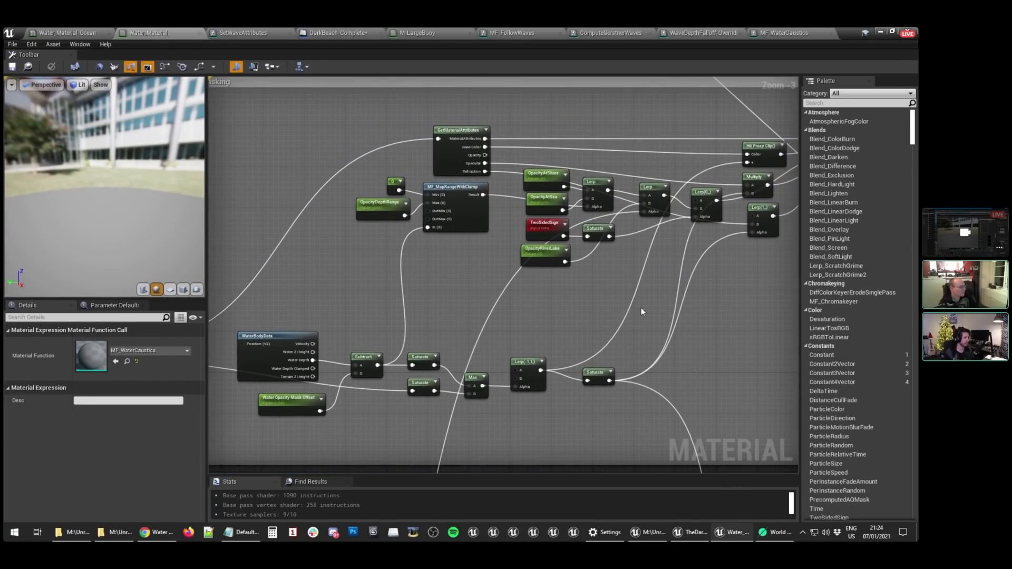
- Inspect the Height Mapping VS – Modified + Mega Wave and Additional Water Output sections of the graph
scroll(640, 308, "down", 3)
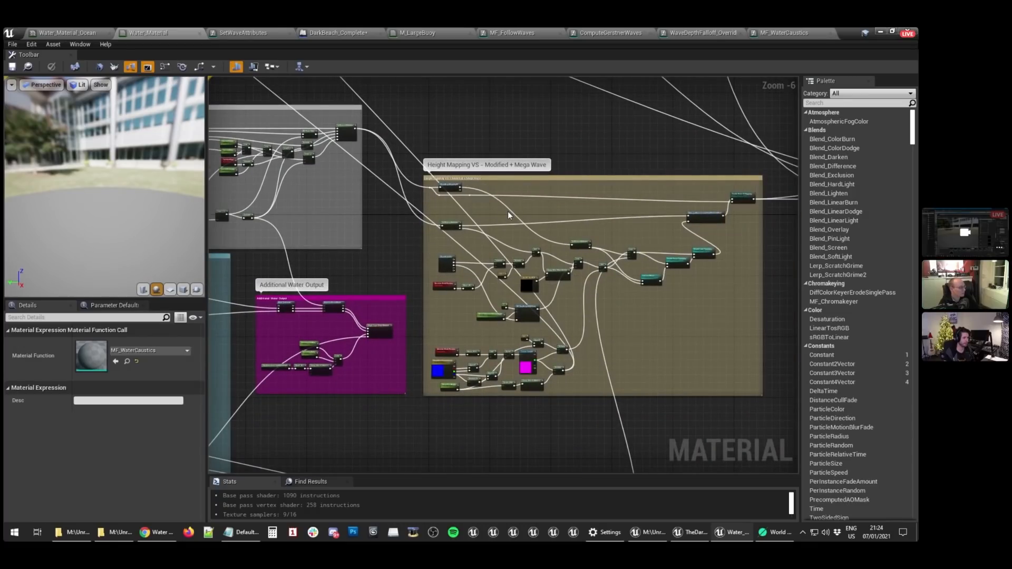
scroll(508, 211, "up", 3)
right_click_drag(512, 301, 371, 124)
scroll(580, 210, "down", 3)
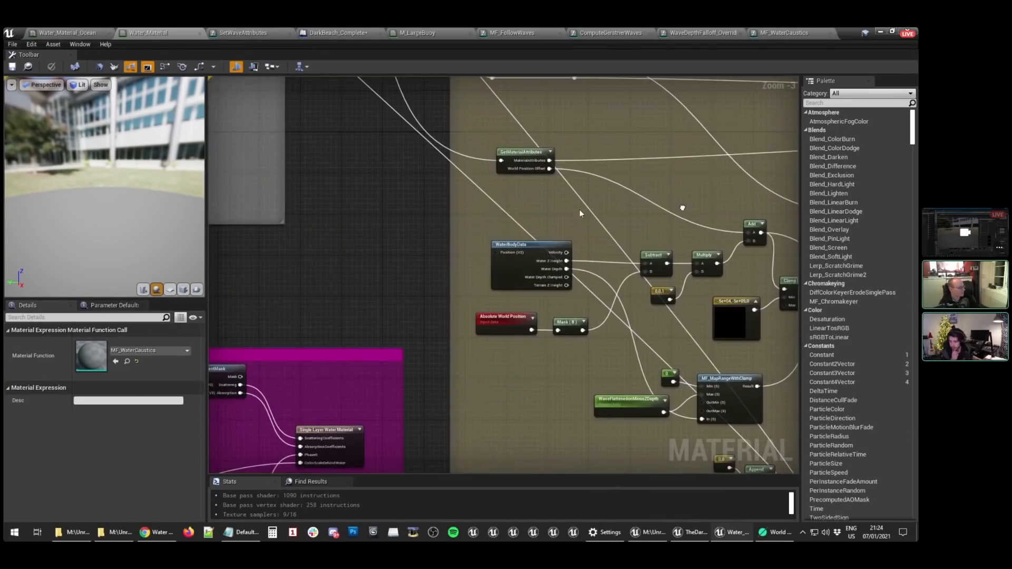
right_click_drag(501, 238, 525, 225)
scroll(525, 225, "up", 7)
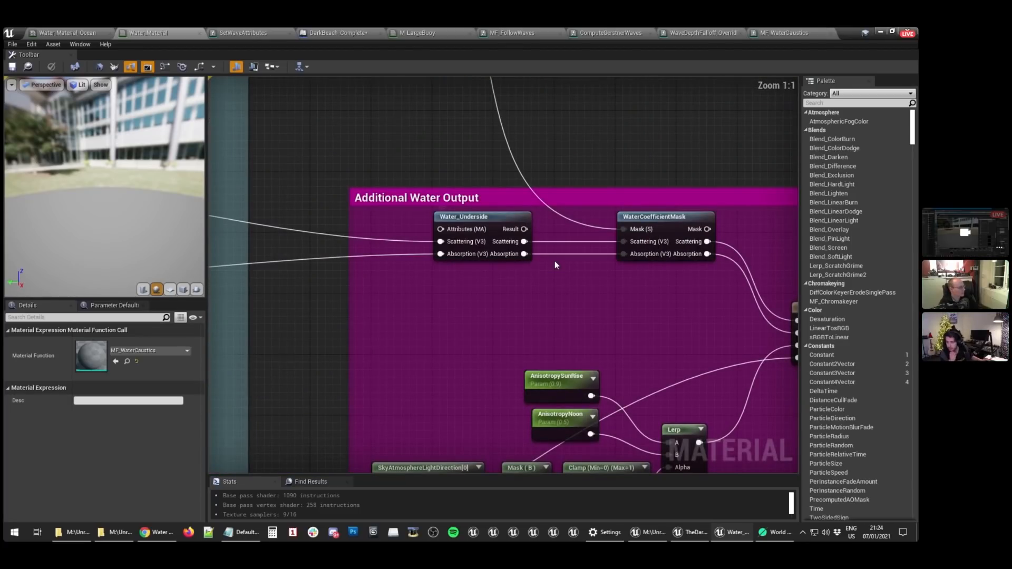
- Inspect the River Transitions section of the graph, with its velocity mask parameters and overlay texture nodes
scroll(612, 295, "down", 6)
right_click_drag(733, 420, 422, 79)
right_click_drag(572, 136, 522, 106)
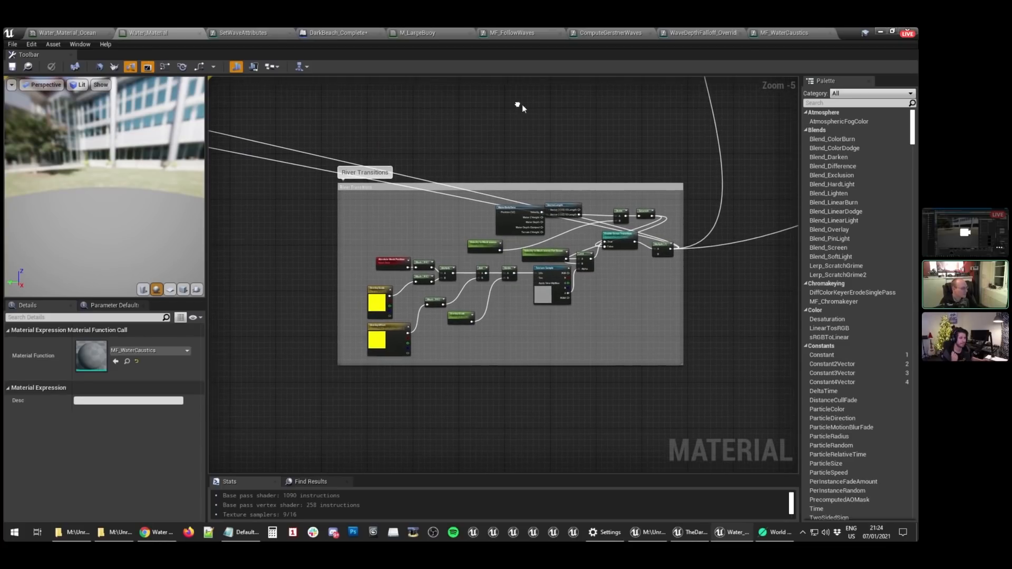
scroll(571, 192, "up", 3)
scroll(641, 115, "down", 6)
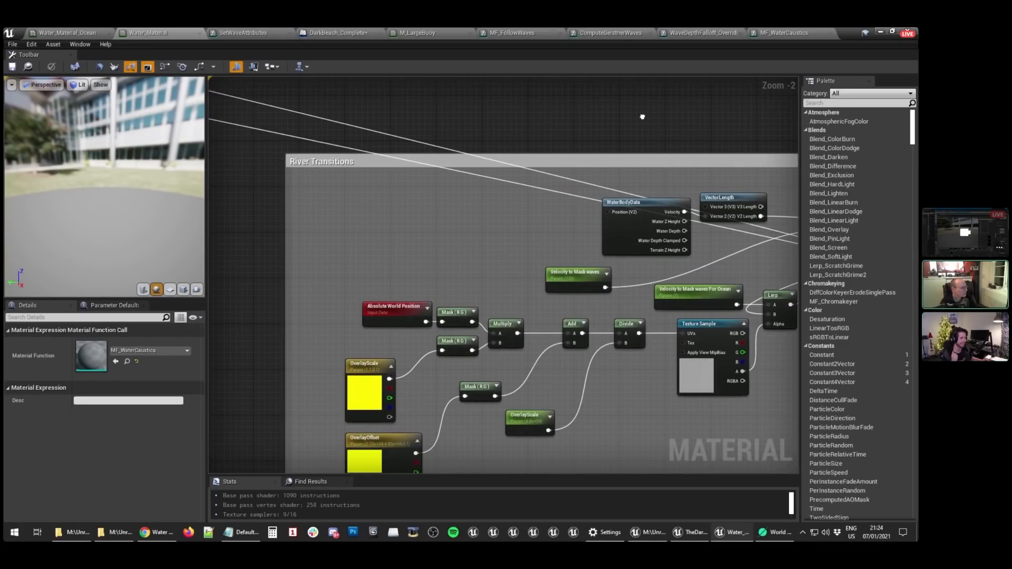
- Trace the graph back from the Ocean Lake River Transition section through Normal Maps to the wave transition switches
right_click_drag(327, 219, 258, 454)
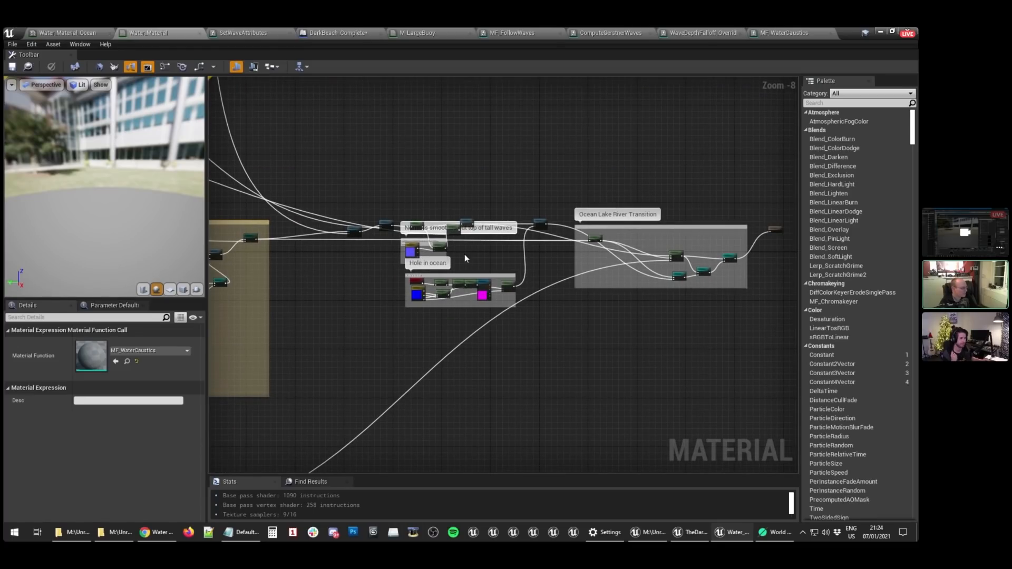
right_click_drag(463, 254, 718, 287)
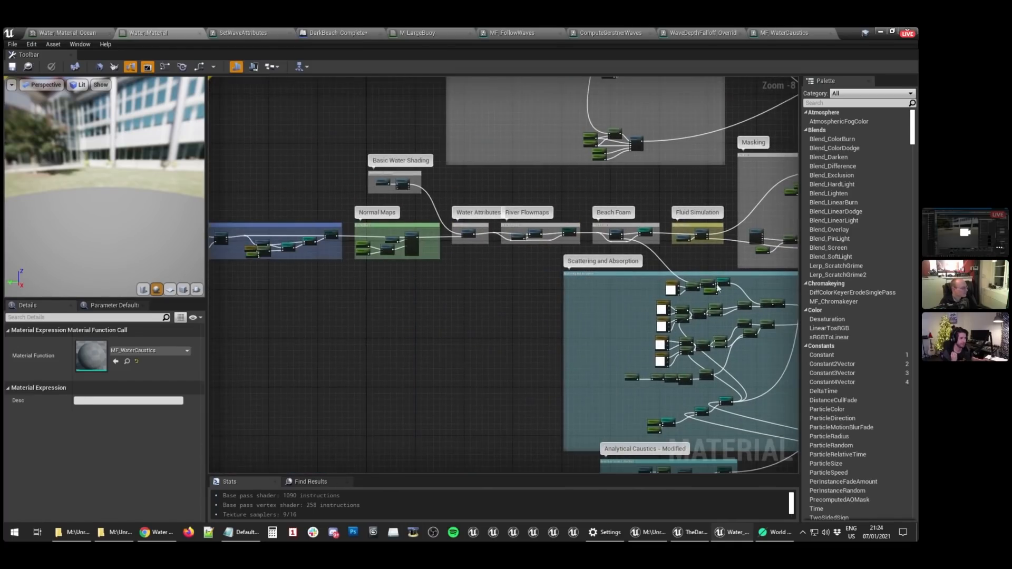
scroll(472, 221, "up", 8)
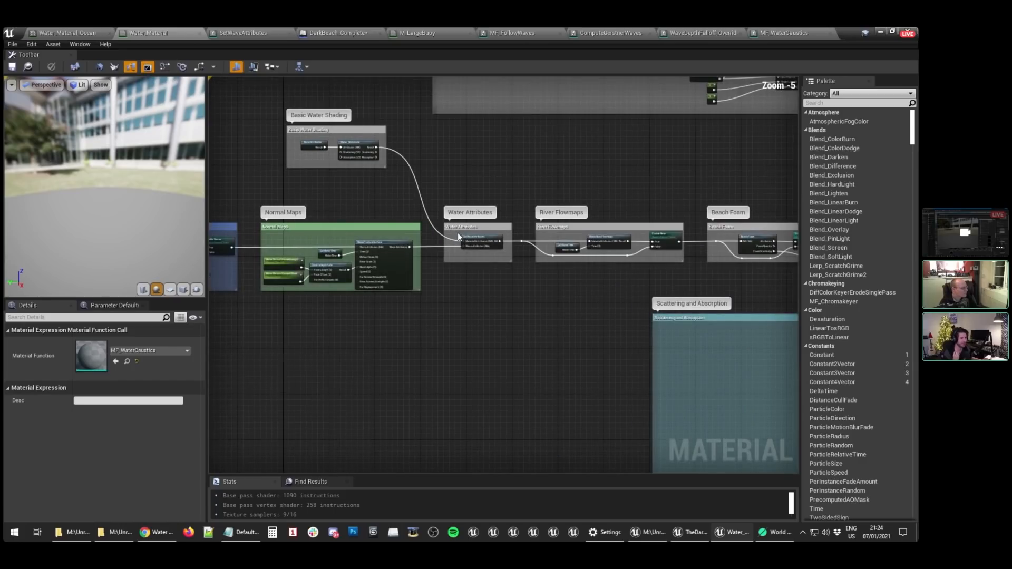
scroll(534, 253, "down", 2)
right_click_drag(535, 253, 672, 290)
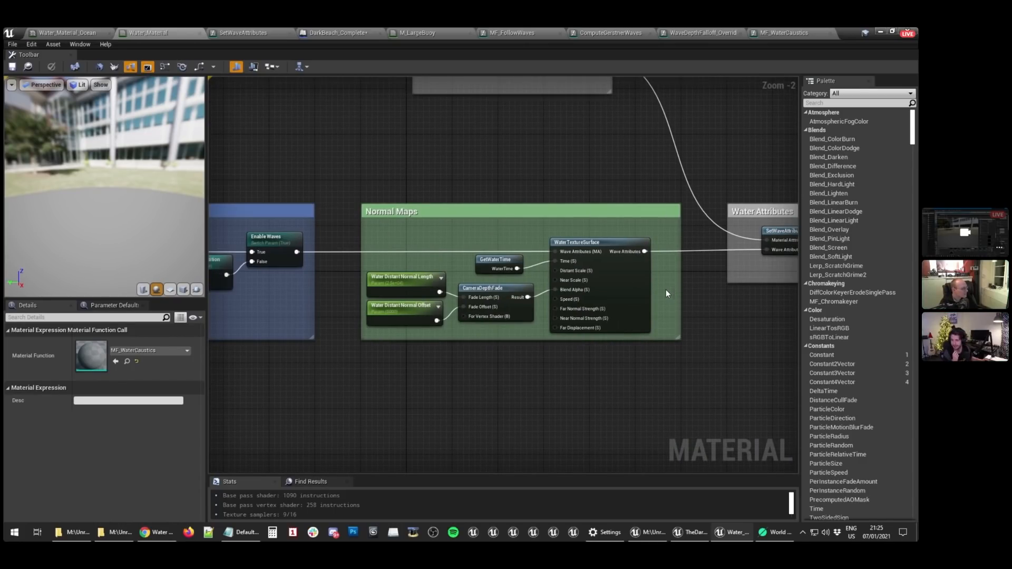
right_click_drag(402, 172, 725, 157)
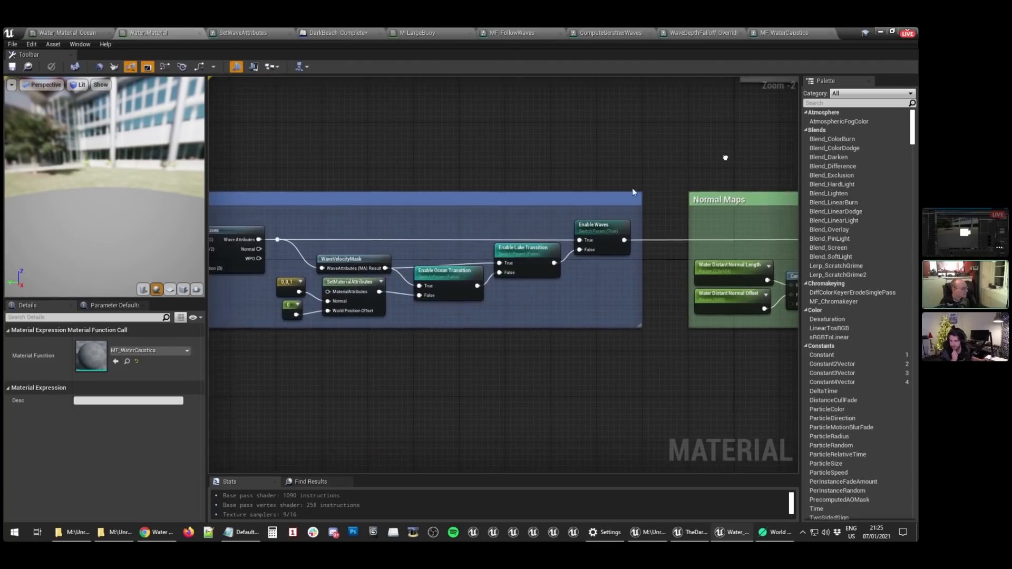
- Close the material editor window with all its open assets and discard the changes to MF_WaterCaustics
left_click(833, 33)
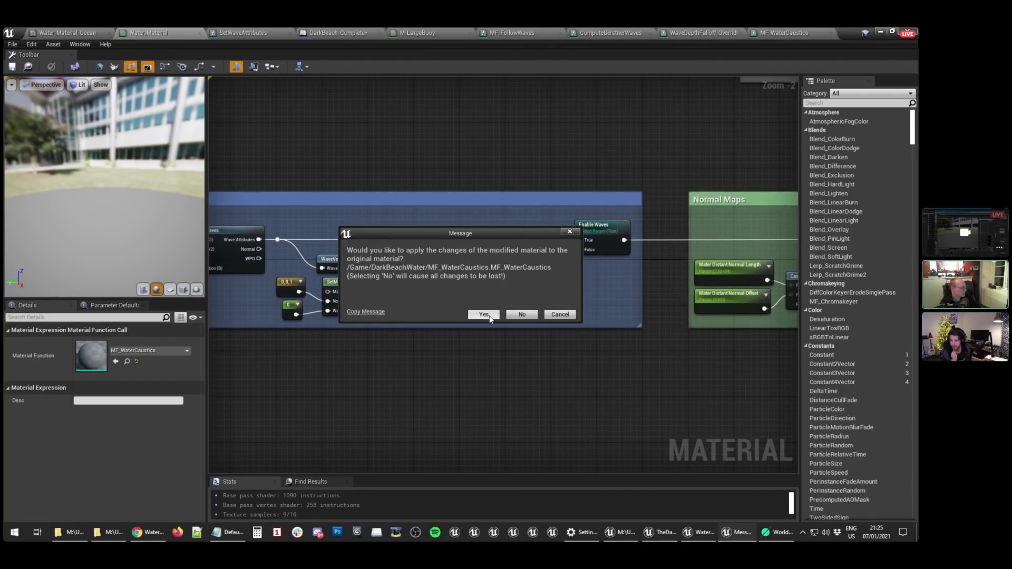
left_click(522, 314)
- Open the default Water_Material from the WaterSurface folder under Water Content, Materials
scroll(226, 478, "down", 3)
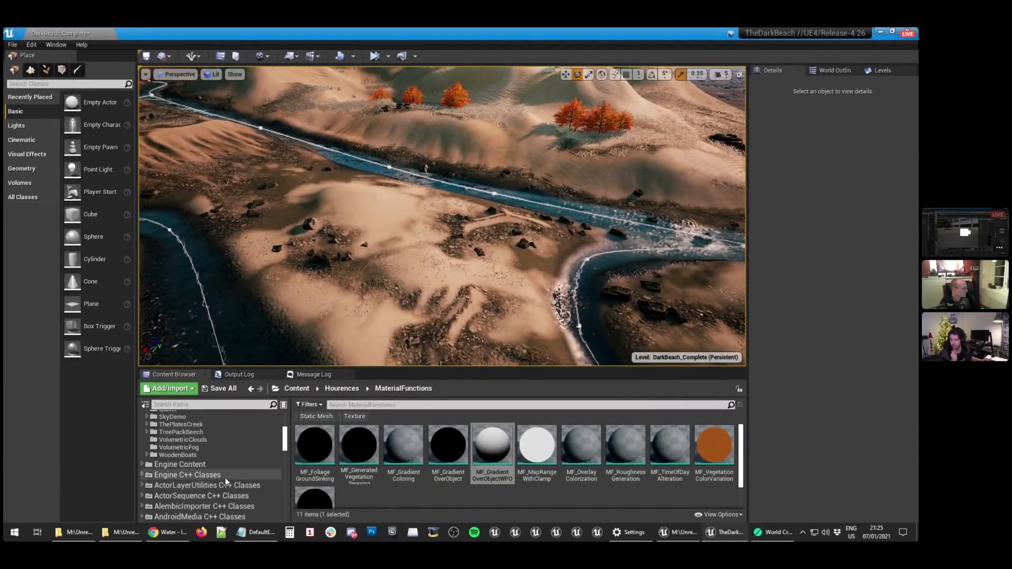
scroll(217, 489, "down", 10)
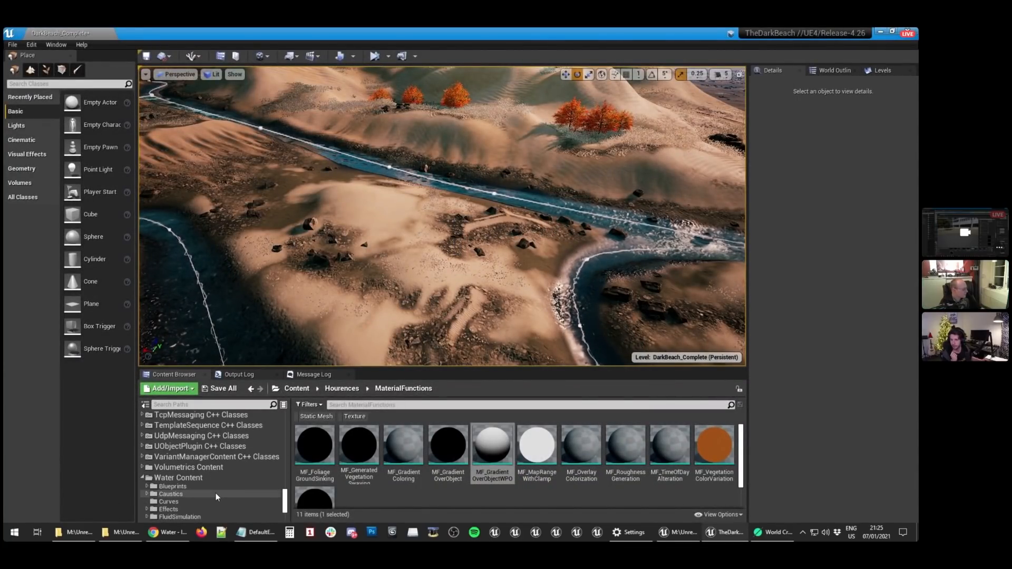
left_click(170, 485)
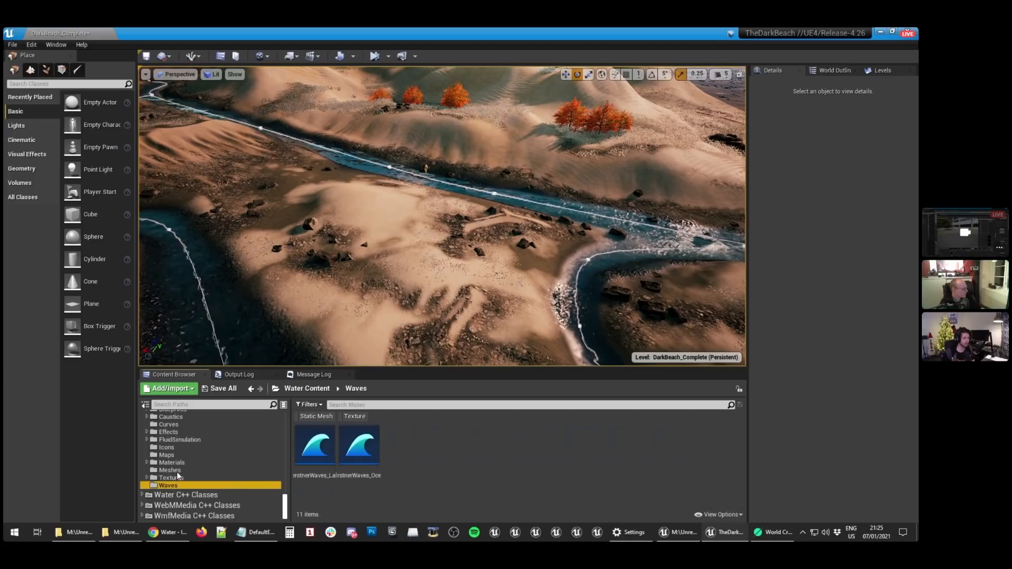
left_click(176, 463)
double_click(579, 447)
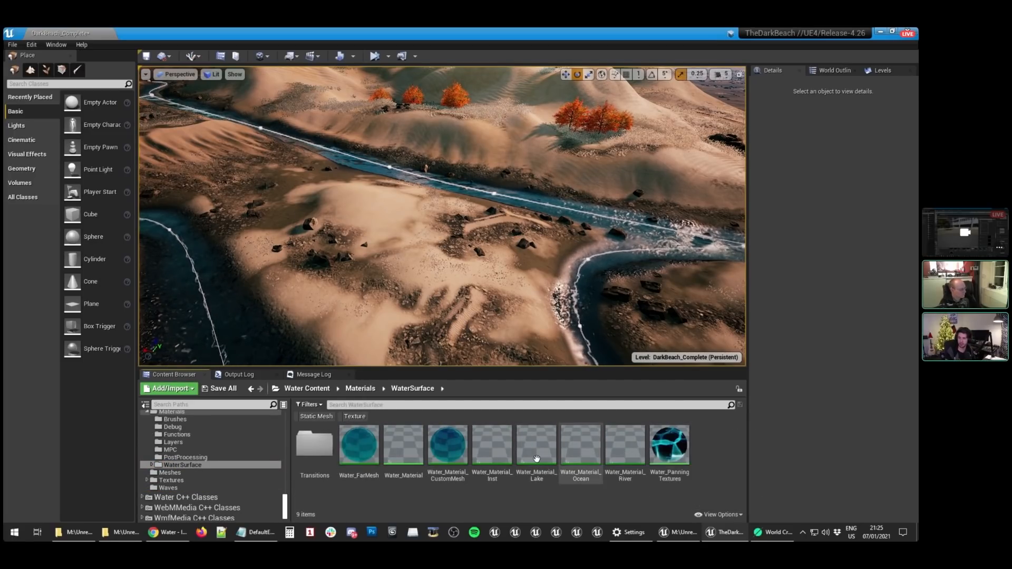
double_click(413, 453)
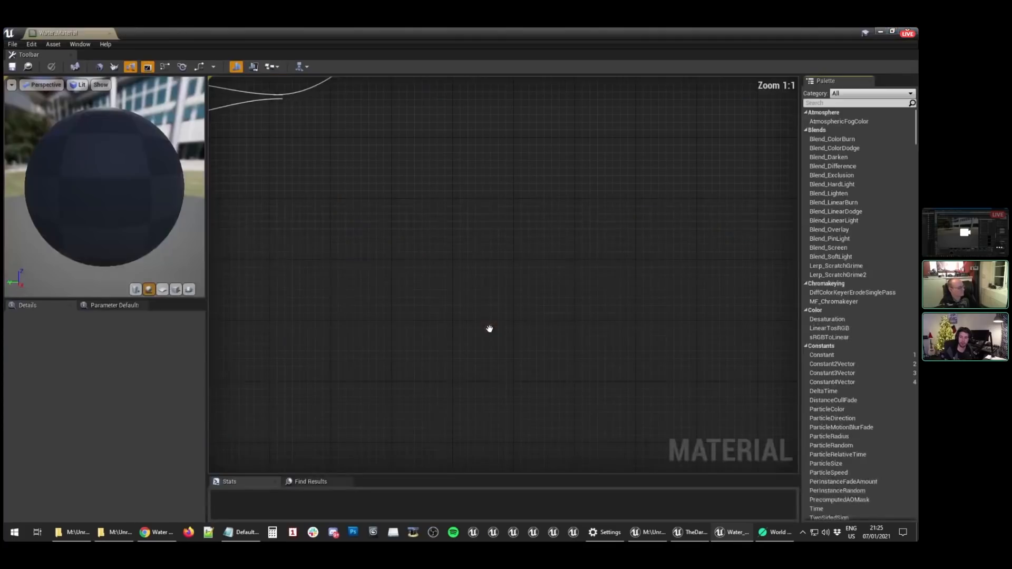
- View the default Water_Material graph as a whole and select the ComputeGerstnerWaves node in its Waves section
scroll(502, 273, "down", 12)
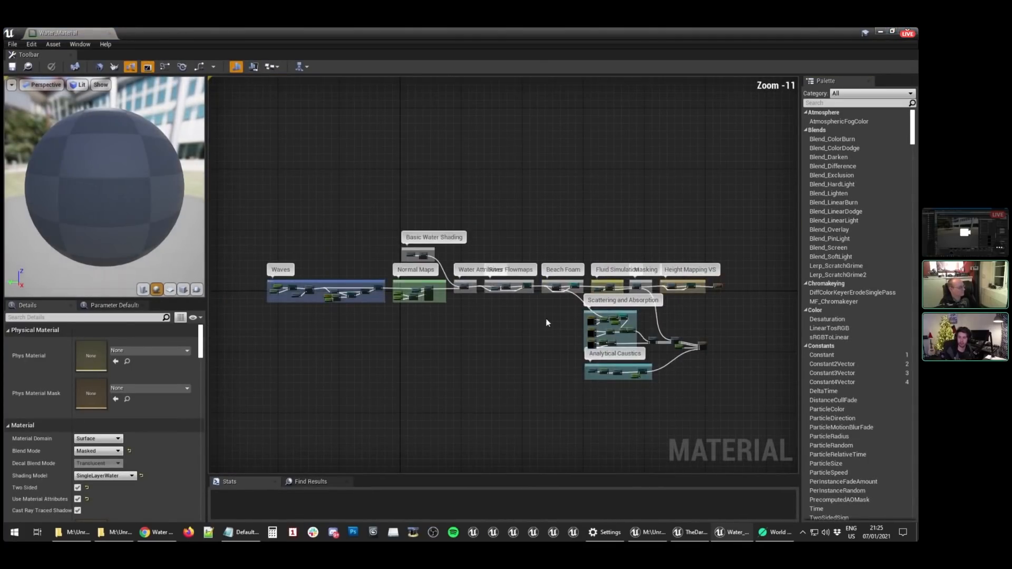
right_click_drag(406, 255, 619, 255)
scroll(553, 238, "up", 9)
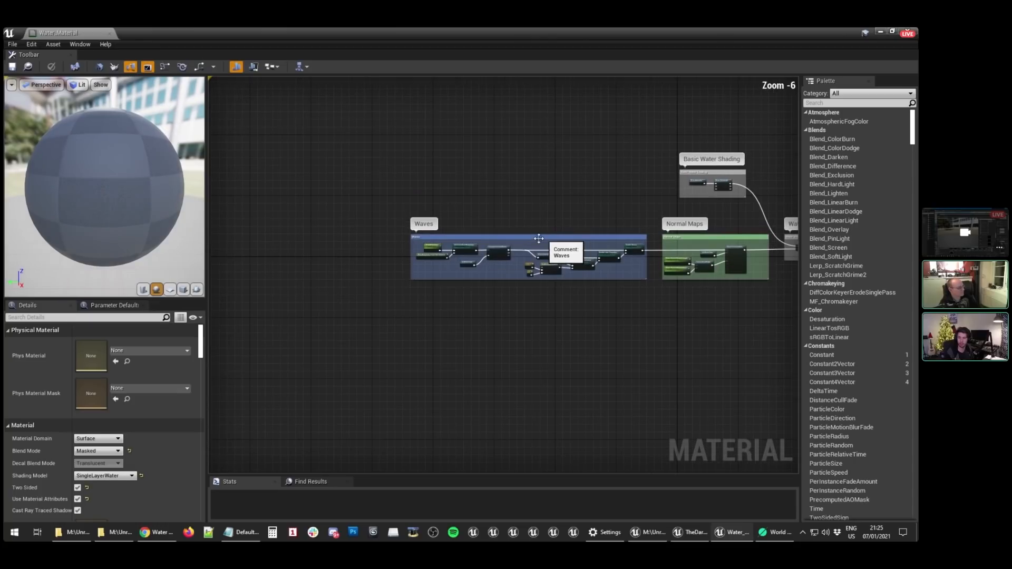
right_click_drag(451, 220, 485, 201)
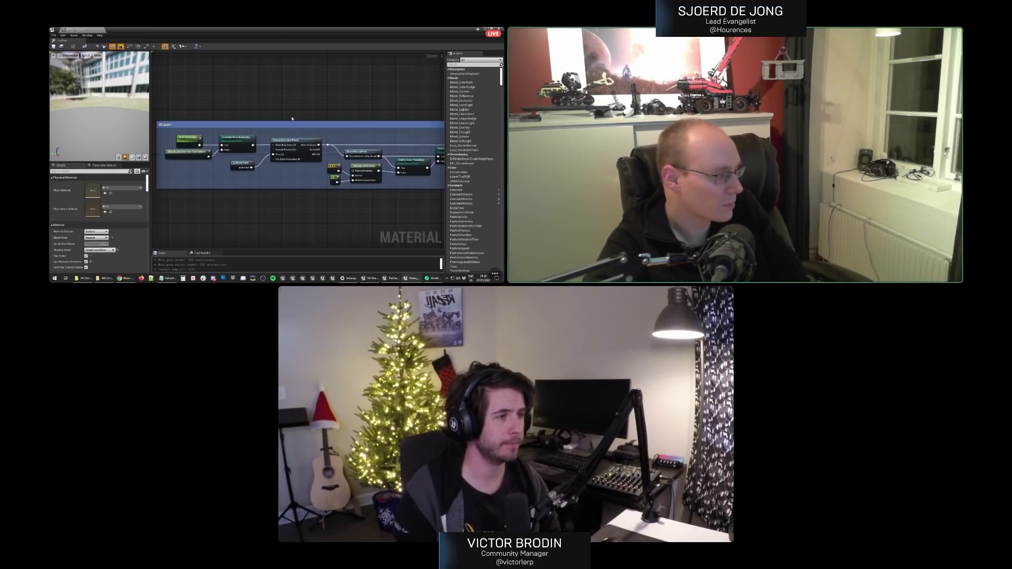
scroll(285, 187, "up", 2)
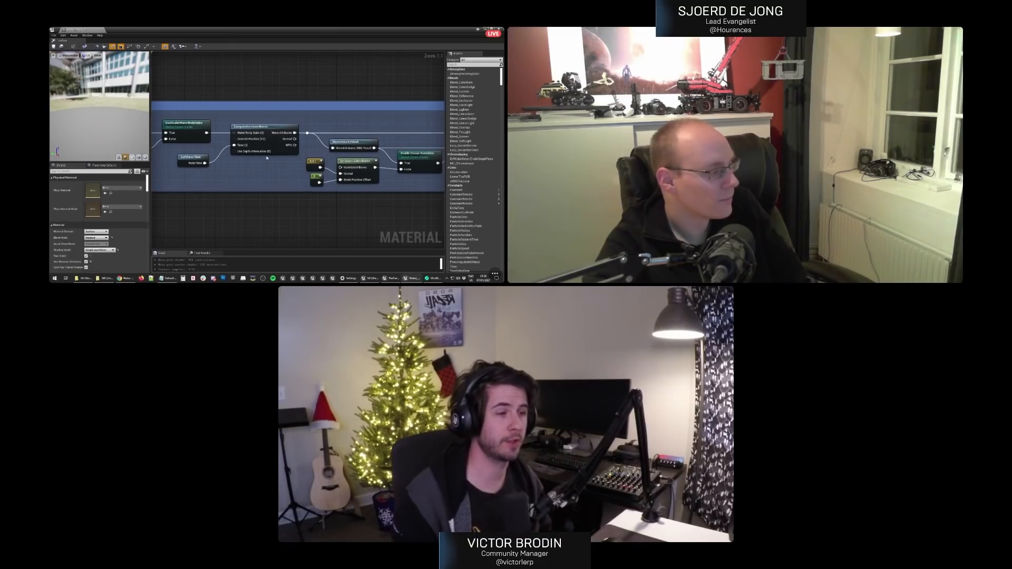
left_click(268, 138)
right_click_drag(383, 207, 358, 197)
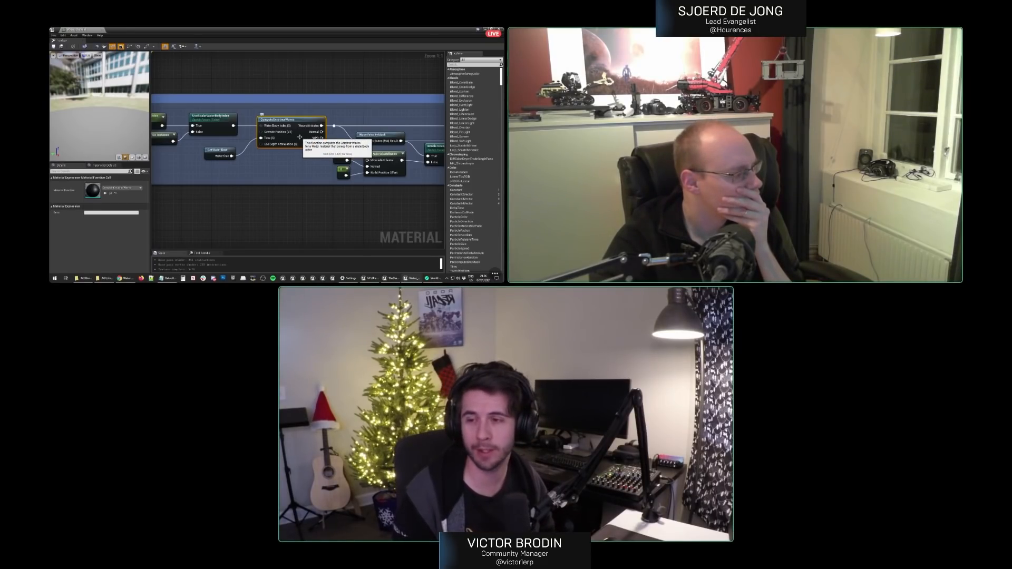
- Switch to the Water As a Feature presentation in Google Slides and show the Future Plans slide full screen
left_click(126, 278)
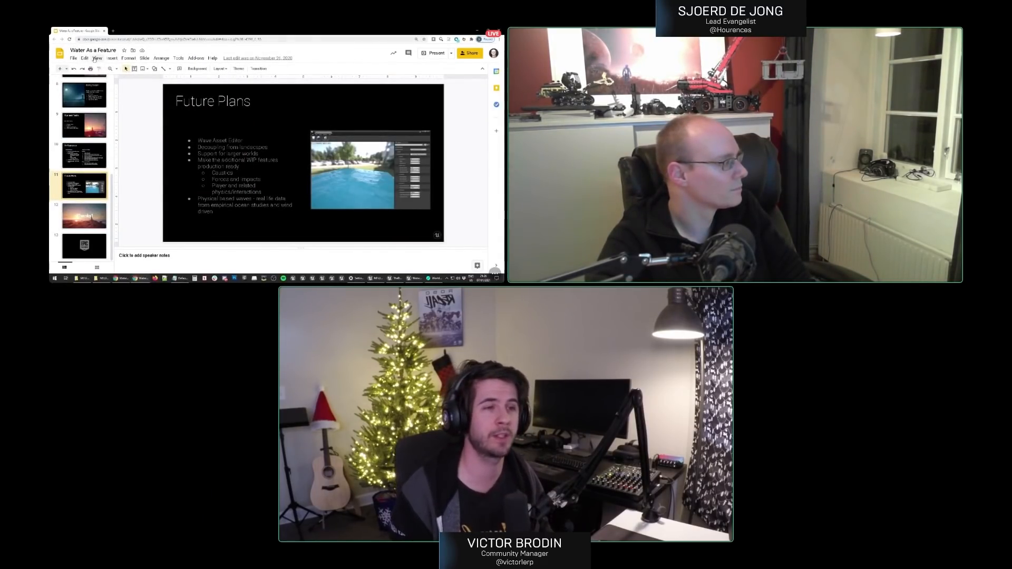
left_click(95, 58)
left_click(105, 69)
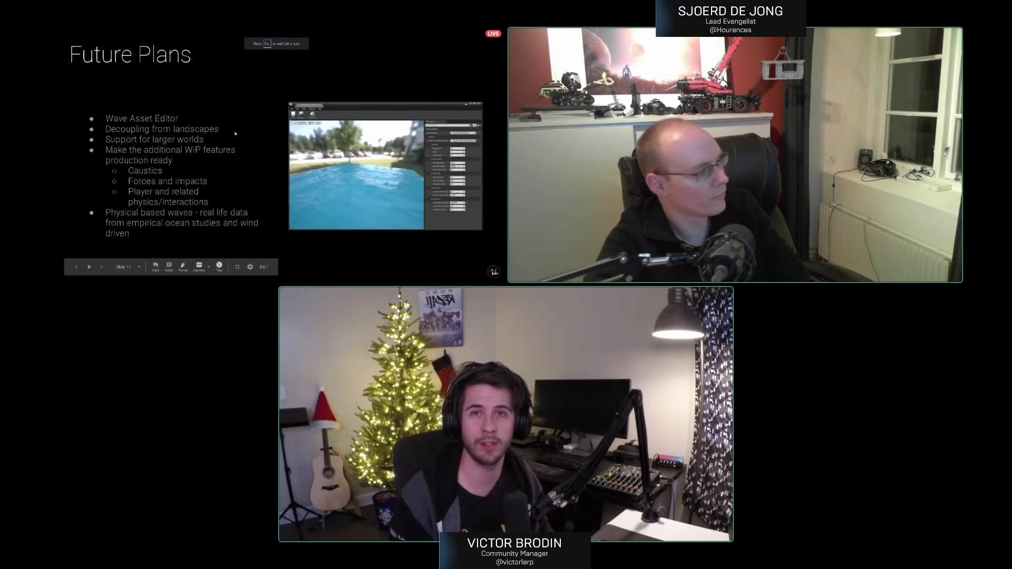
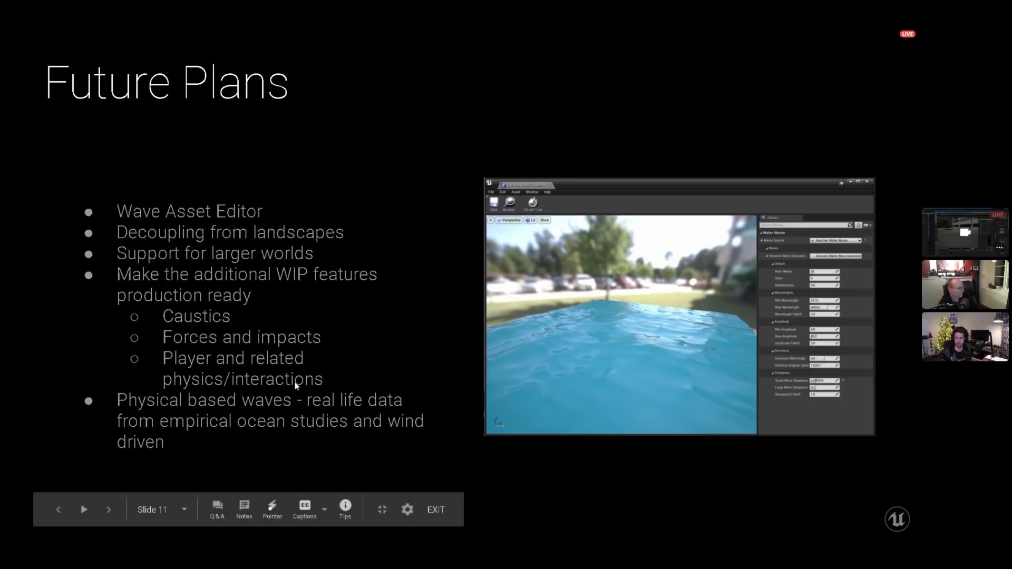
- Return to the default Water_Material graph in Unreal Editor and view the sections that follow Waves
key("alt+Tab")
left_click(688, 198)
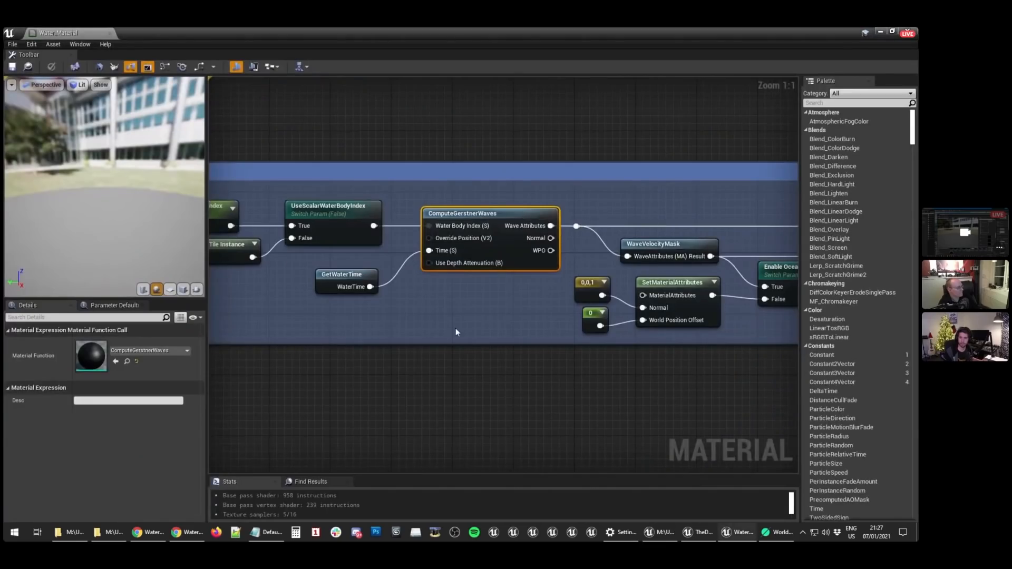
right_click_drag(607, 317, 234, 314)
scroll(593, 307, "down", 7)
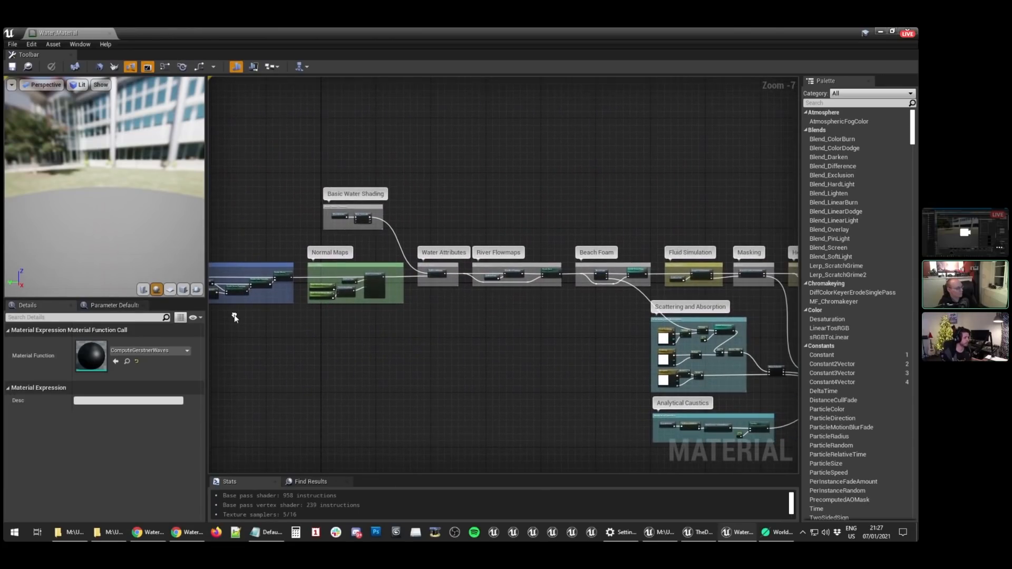
- Go back to the Waves section and select the WaterBodyIndex parameter to inspect its settings
right_click_drag(367, 318, 465, 268)
scroll(396, 226, "up", 5)
right_click_drag(377, 218, 468, 200)
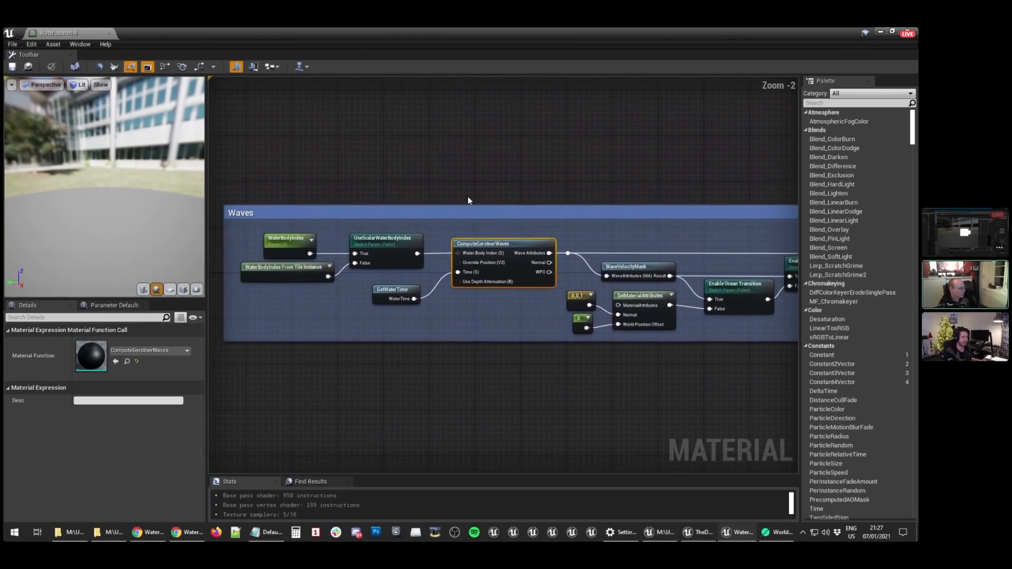
scroll(517, 282, "up", 1)
right_click_drag(508, 319, 573, 343)
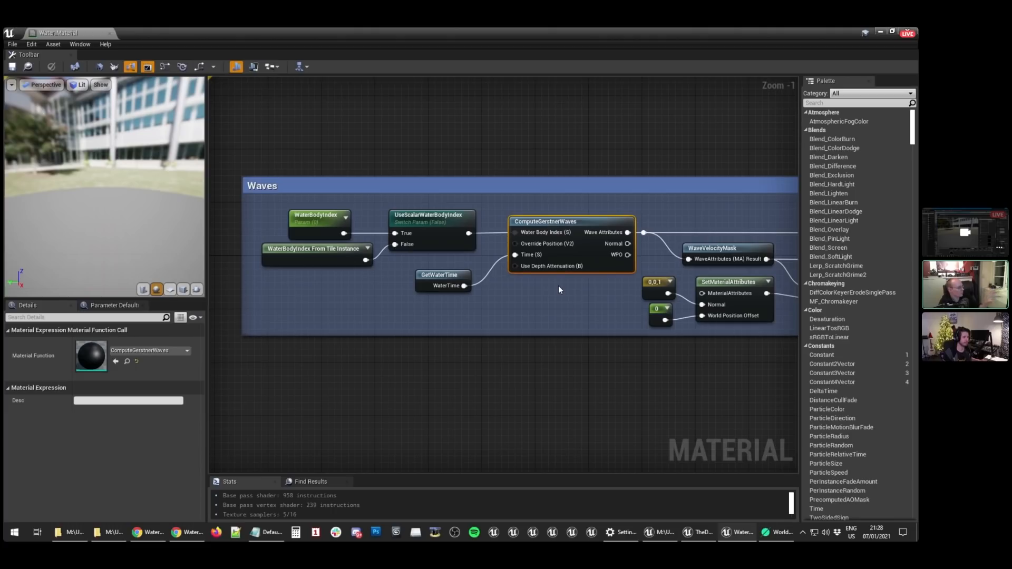
left_click(312, 224)
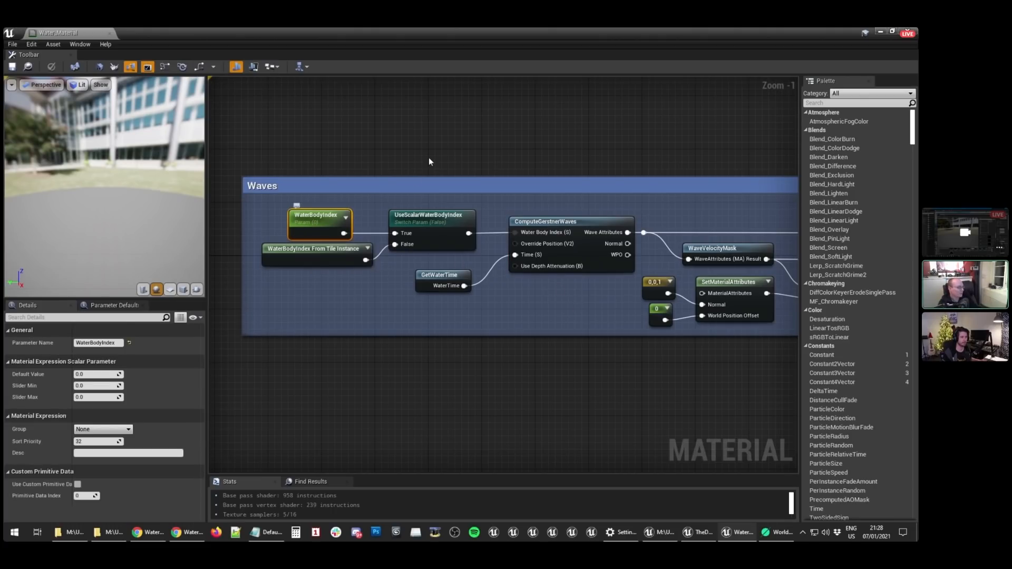
- Open the ComputeGerstnerWaves function from the Waves section and inspect the custom code of its Get Gerstner Waves node
right_click_drag(431, 154, 409, 159)
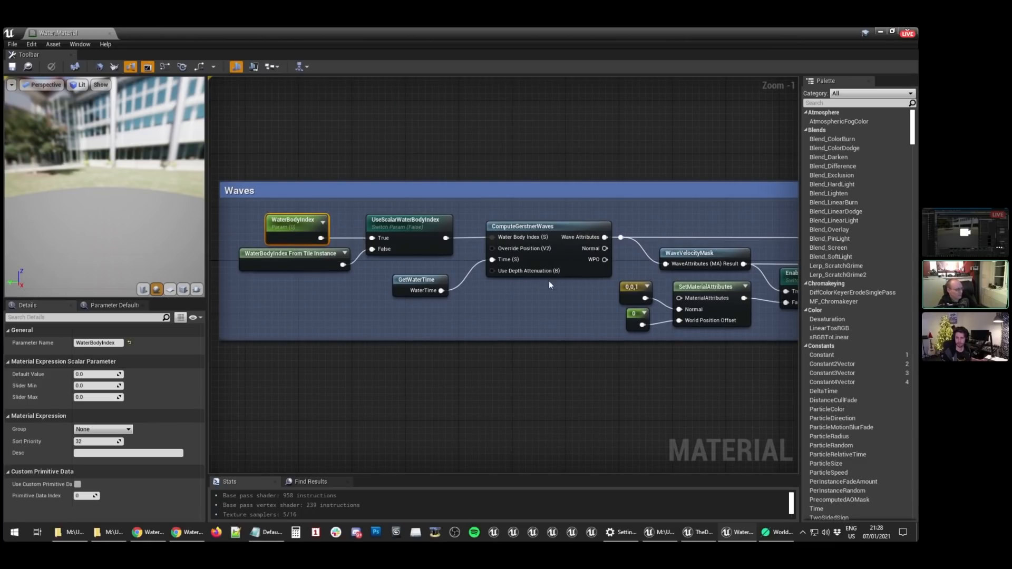
left_click(559, 271)
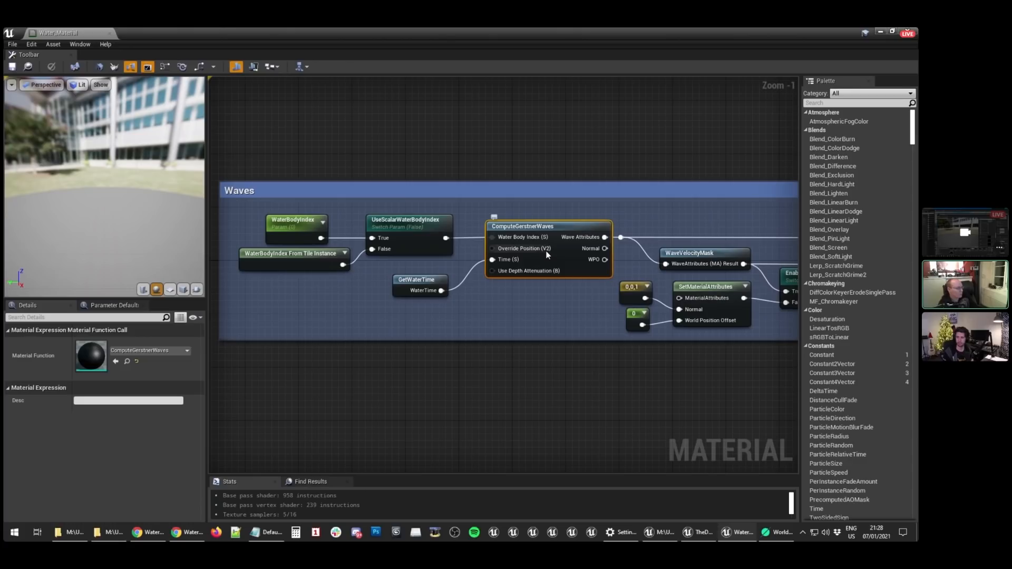
double_click(566, 253)
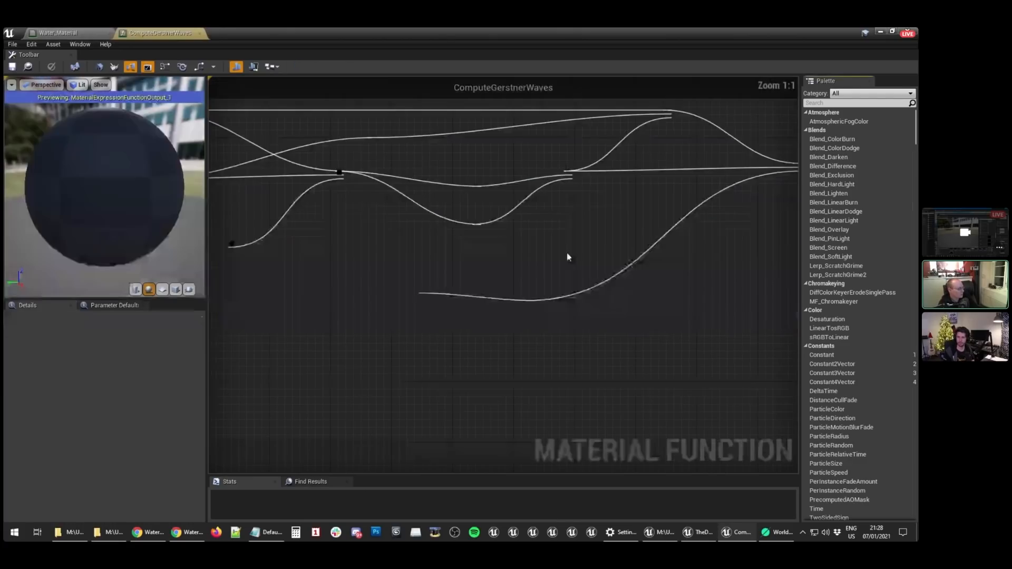
right_click_drag(439, 303, 896, 275)
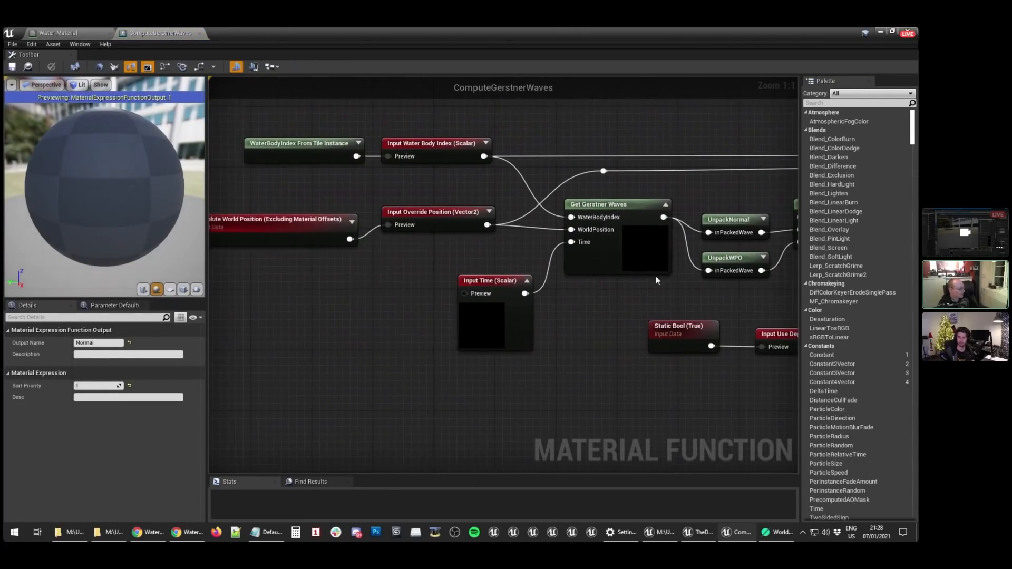
left_click(646, 239)
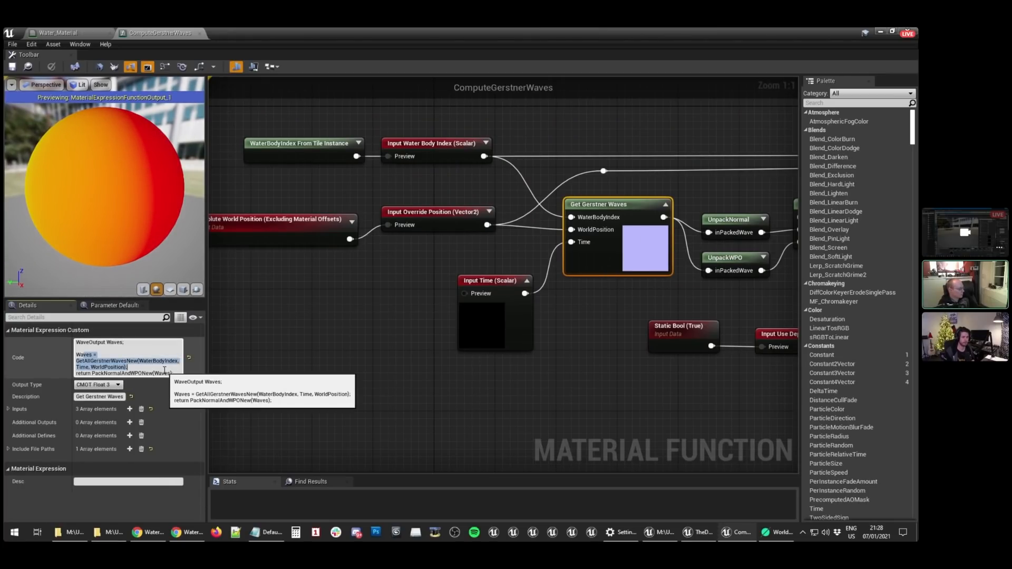
left_click_drag(77, 355, 187, 397)
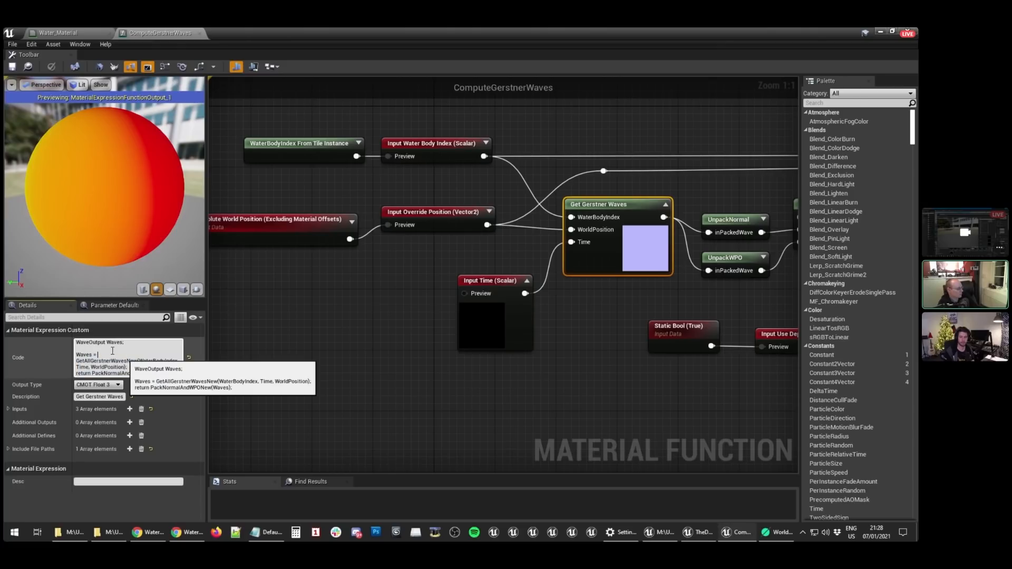
double_click(90, 344)
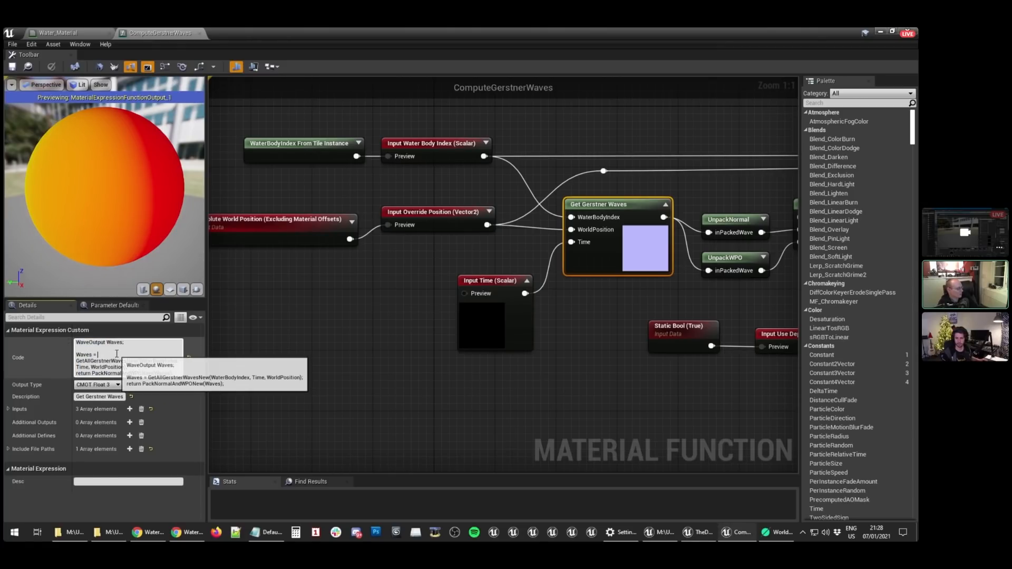
- Inspect the UnpackNormal and SetMaterialAttributes nodes that follow Get Gerstner Waves
right_click_drag(422, 255, 142, 246)
left_click(485, 276)
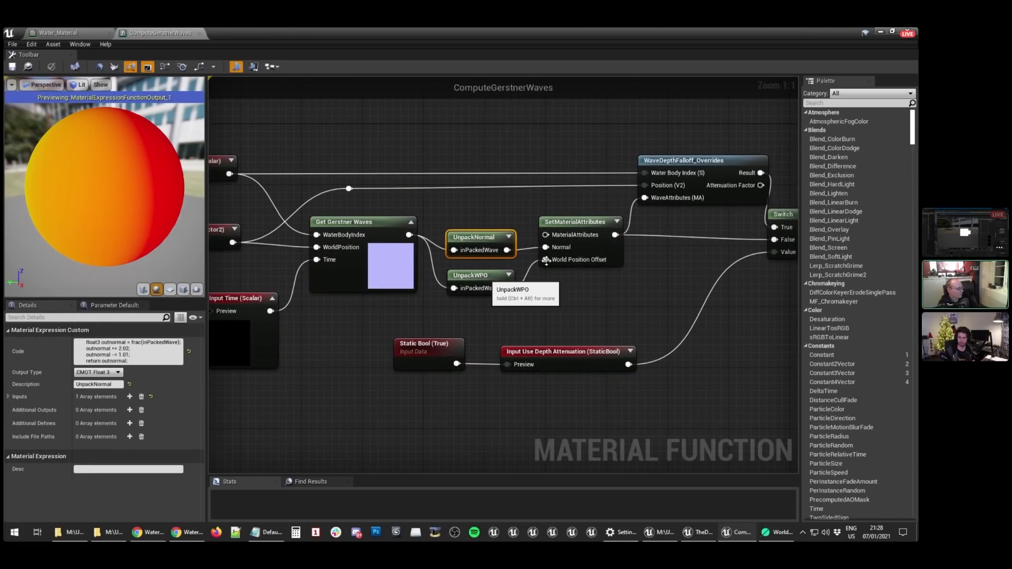
right_click_drag(728, 212, 641, 217)
left_click(641, 217)
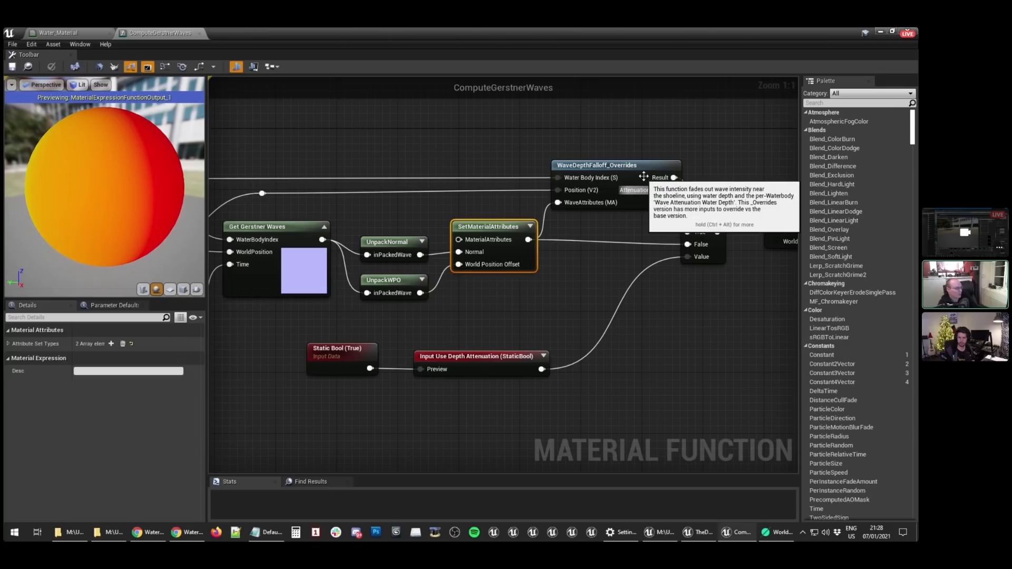
- Open the WaveDepthFalloff_Overrides function and inspect its WaveAttributes input and ComputeWavesAttenuationFactor node
left_click(565, 167)
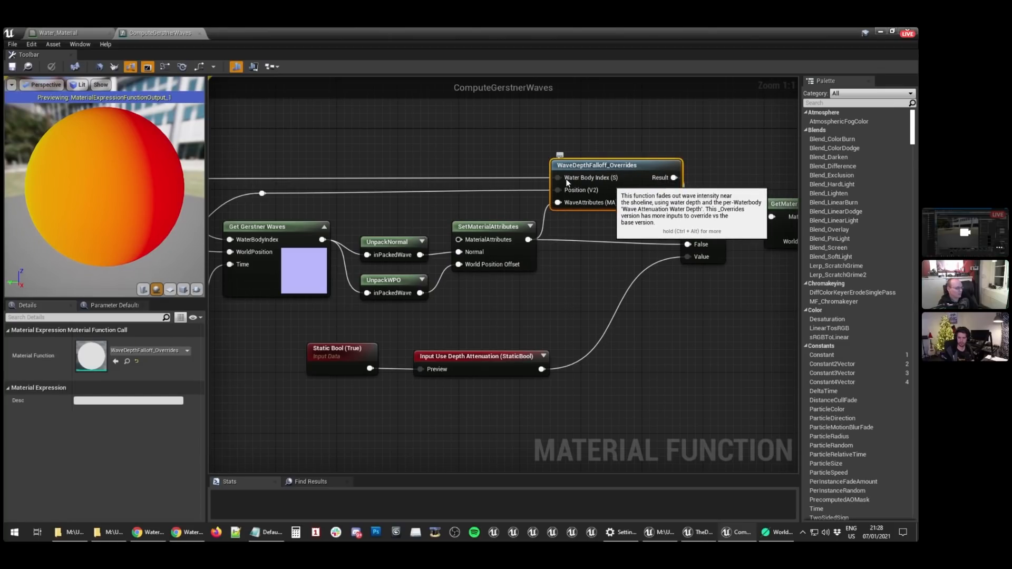
right_click_drag(626, 175, 593, 179)
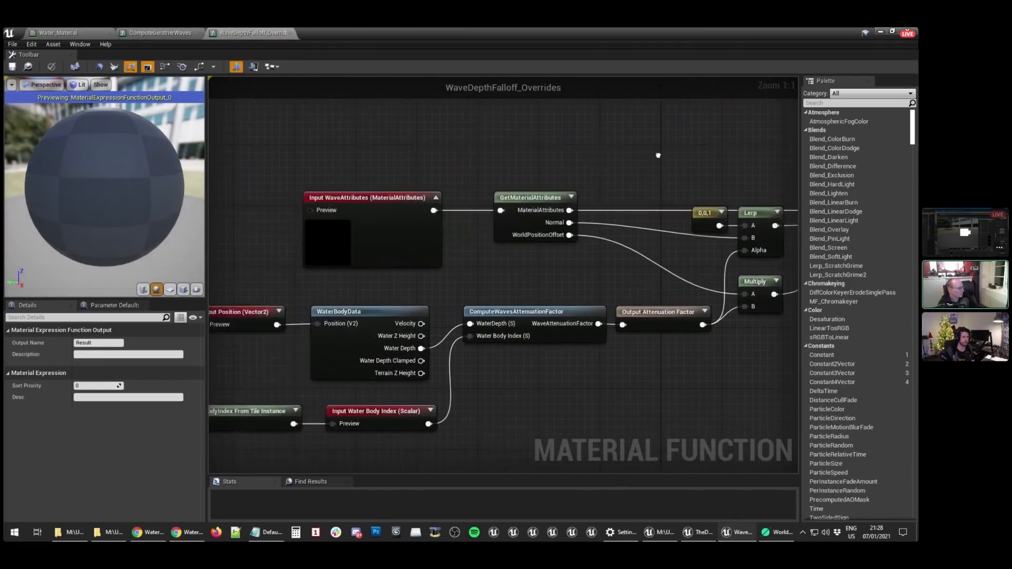
left_click(422, 250)
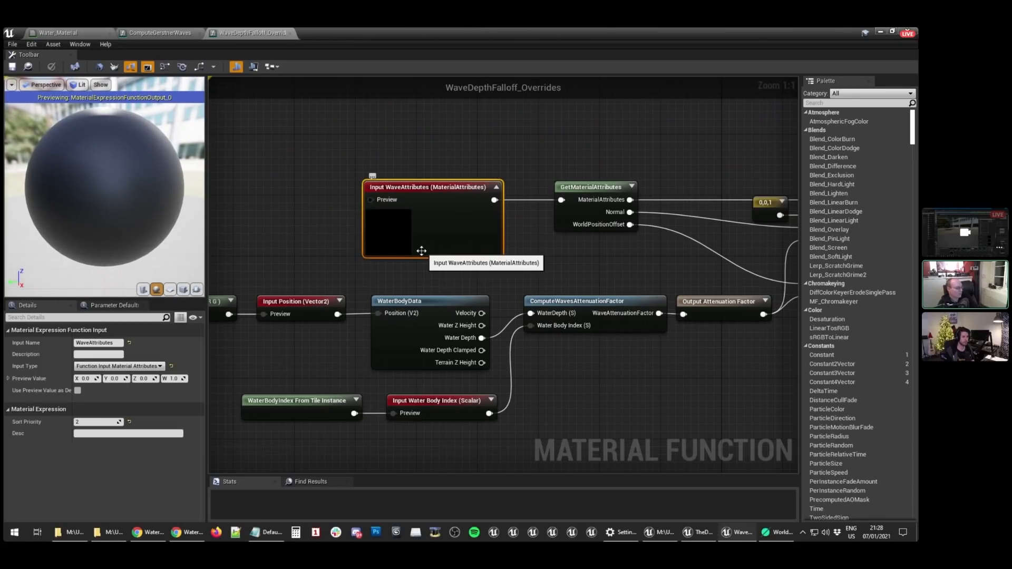
right_click_drag(532, 280, 578, 232)
left_click(648, 273)
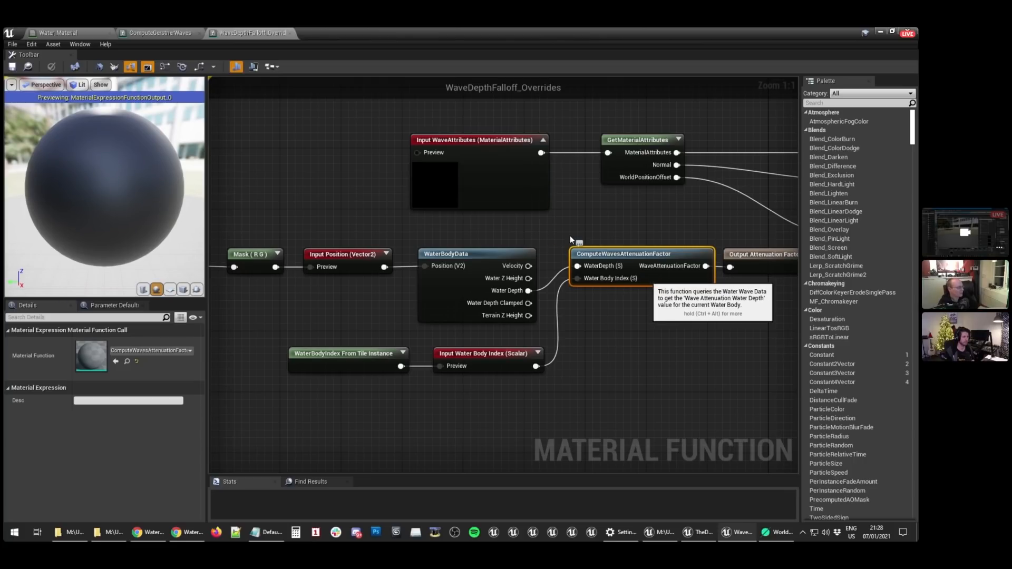
right_click_drag(548, 243, 584, 243)
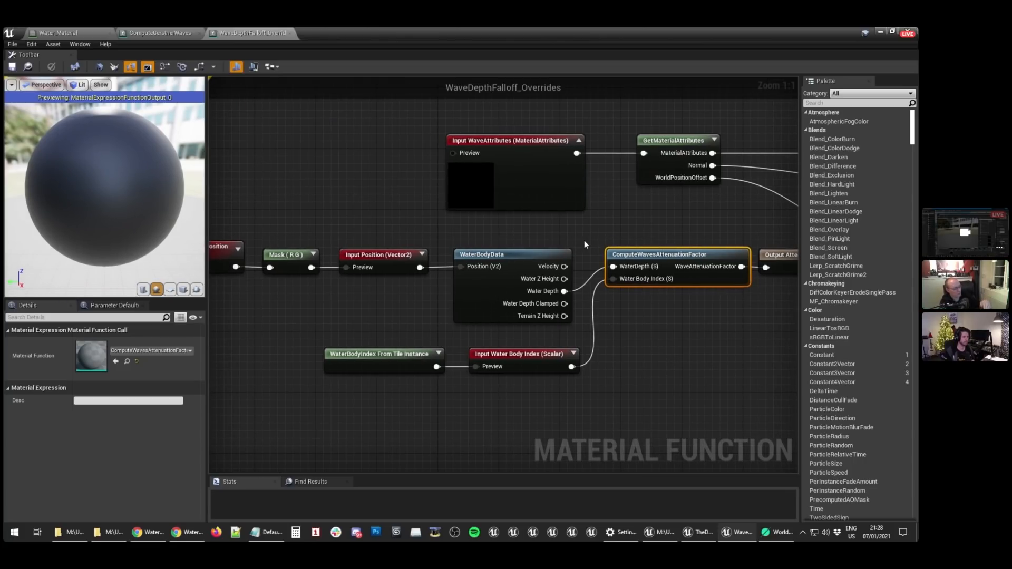
right_click_drag(572, 232, 612, 215)
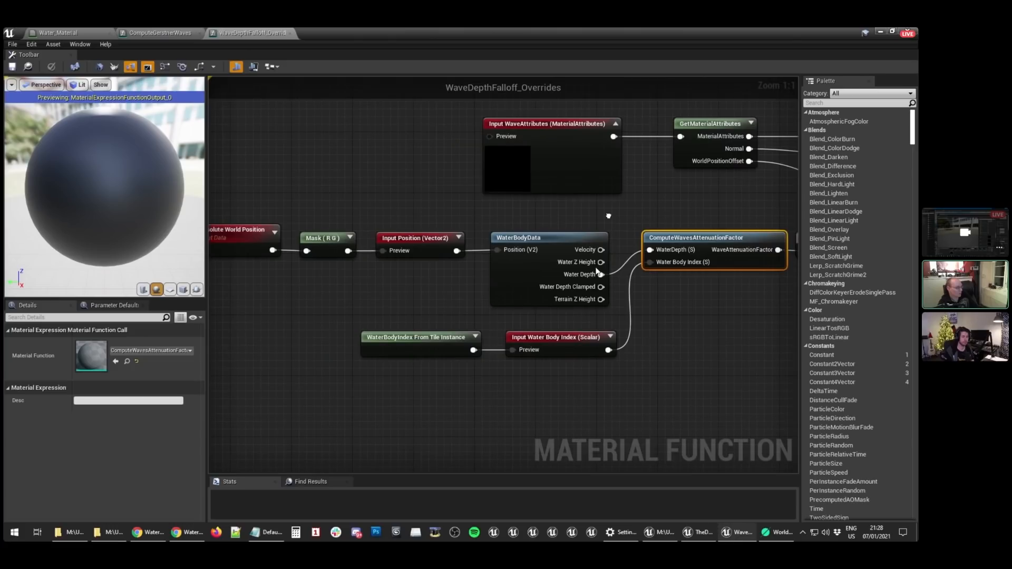
- Select the WaterBodyData node that supplies the water depth and open its material function
left_click(519, 272)
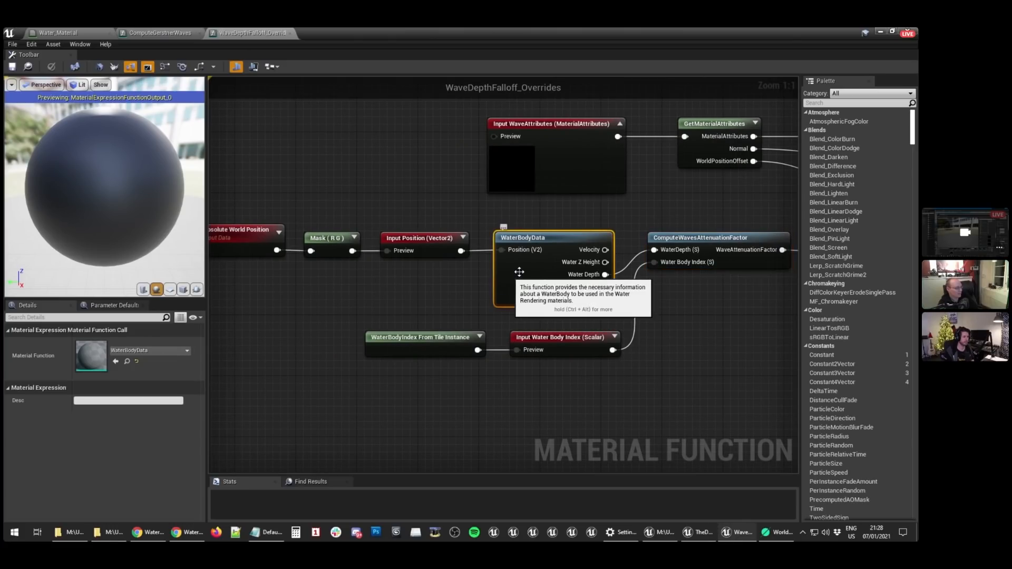
right_click(492, 265)
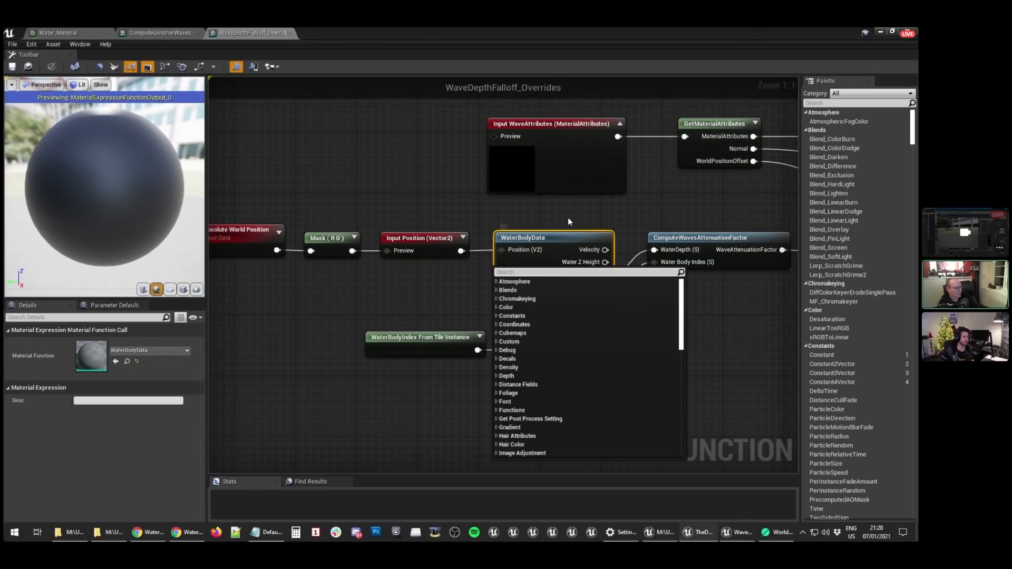
left_click(560, 263)
left_click(598, 278)
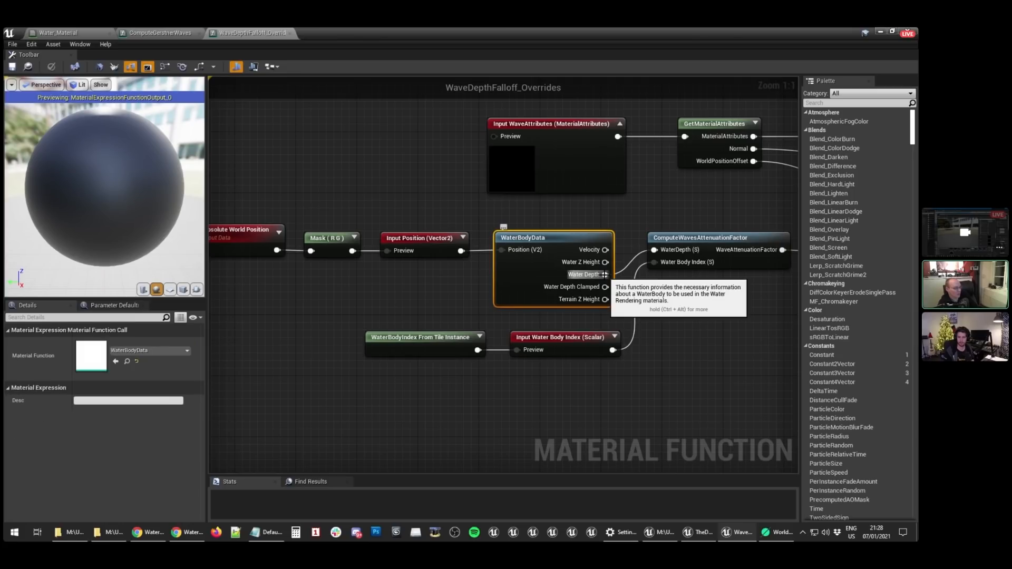
double_click(530, 274)
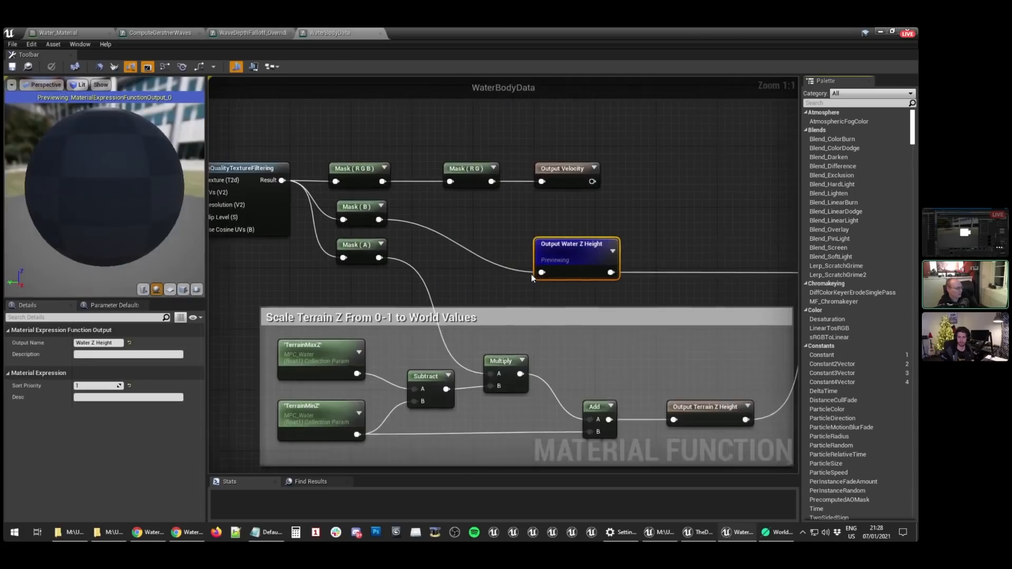
- Trace the WaterBodyData graph back to its inputs and select the WaterVelocityAndHeight texture parameter feeding HighQualityTextureFiltering
scroll(489, 272, "down", 3)
right_click_drag(400, 274, 794, 252)
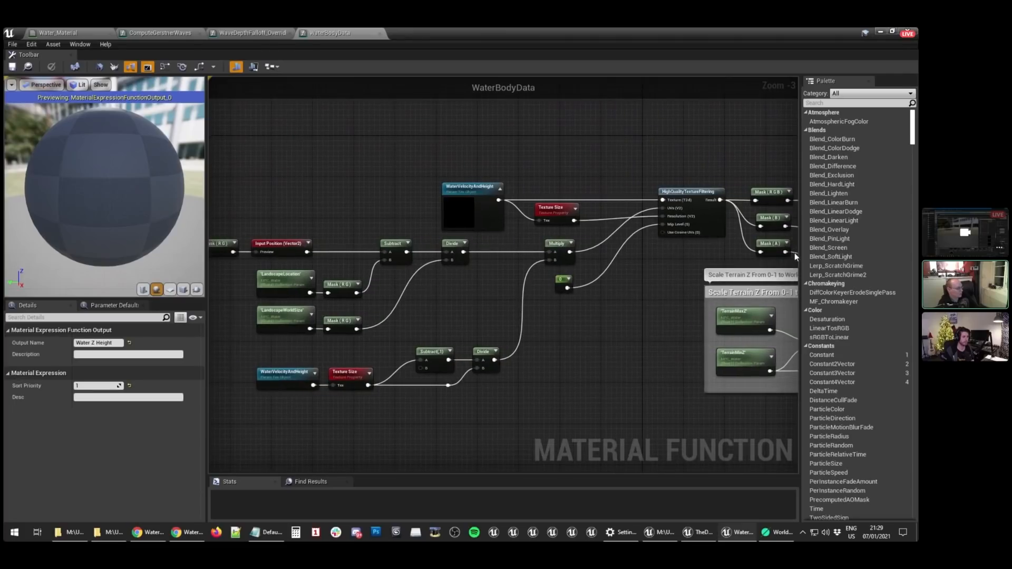
right_click_drag(492, 230, 687, 205)
scroll(668, 188, "up", 3)
left_click(668, 188)
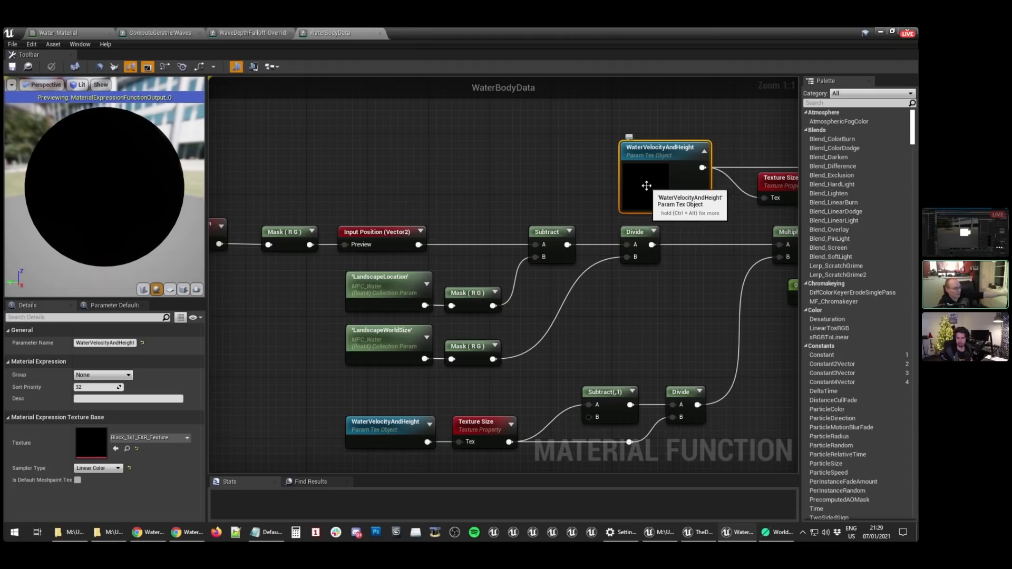
- Inspect the LandscapeLocation and LandscapeWorldSize collection parameters that map world position to the water texture
right_click_drag(701, 316, 796, 279)
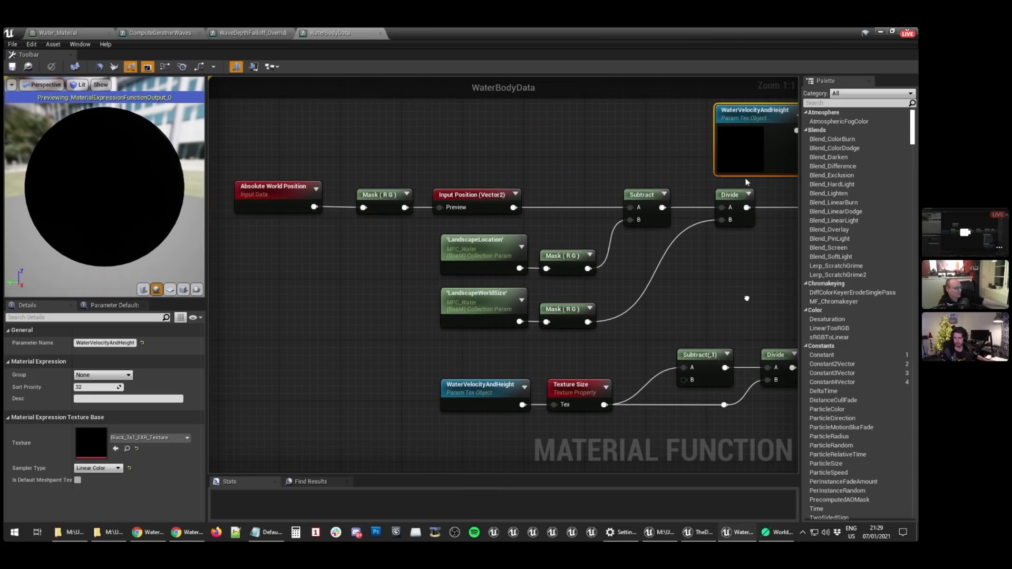
left_click(482, 263)
left_click(486, 333)
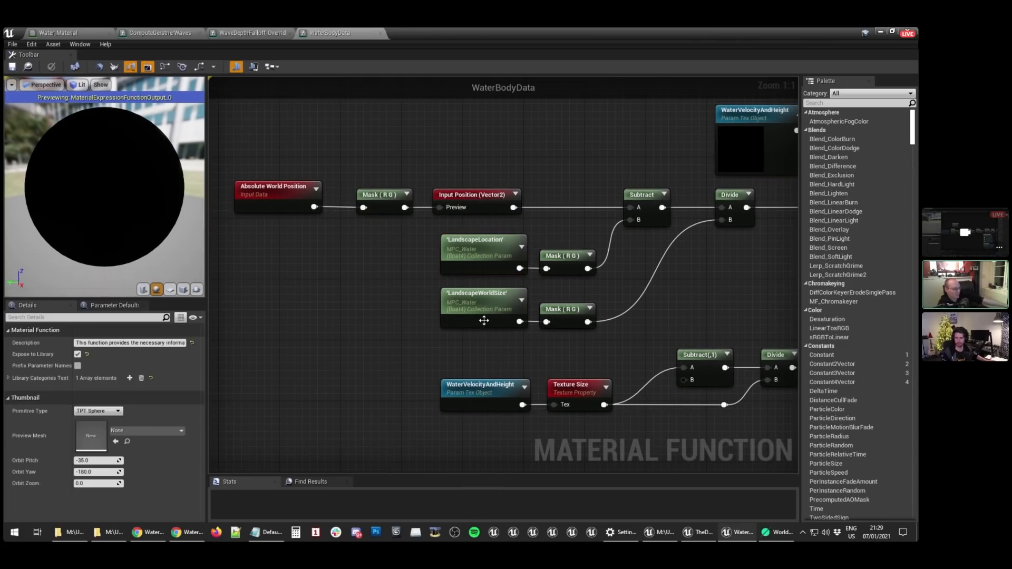
left_click(483, 320)
left_click(474, 253)
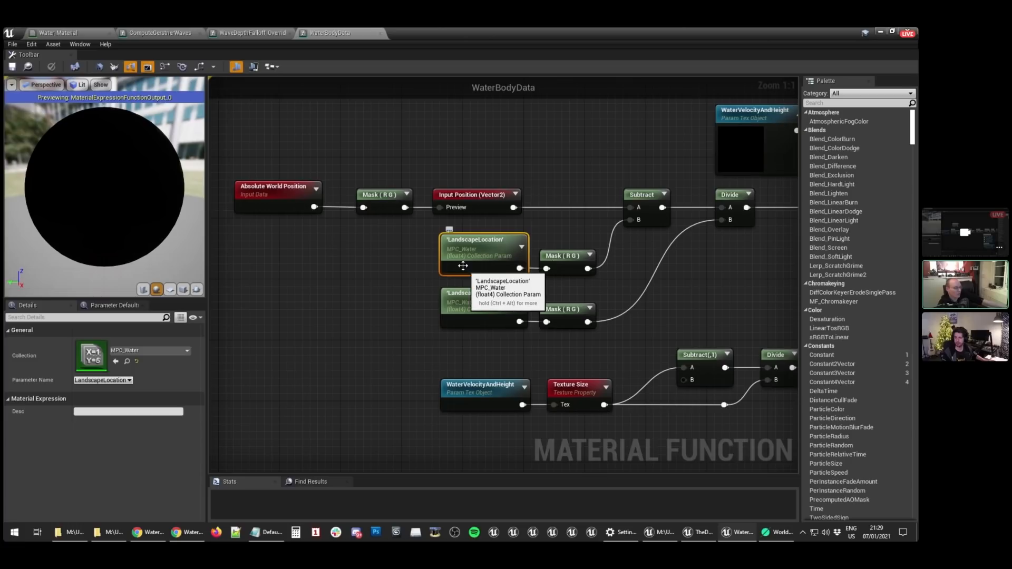
left_click(483, 321)
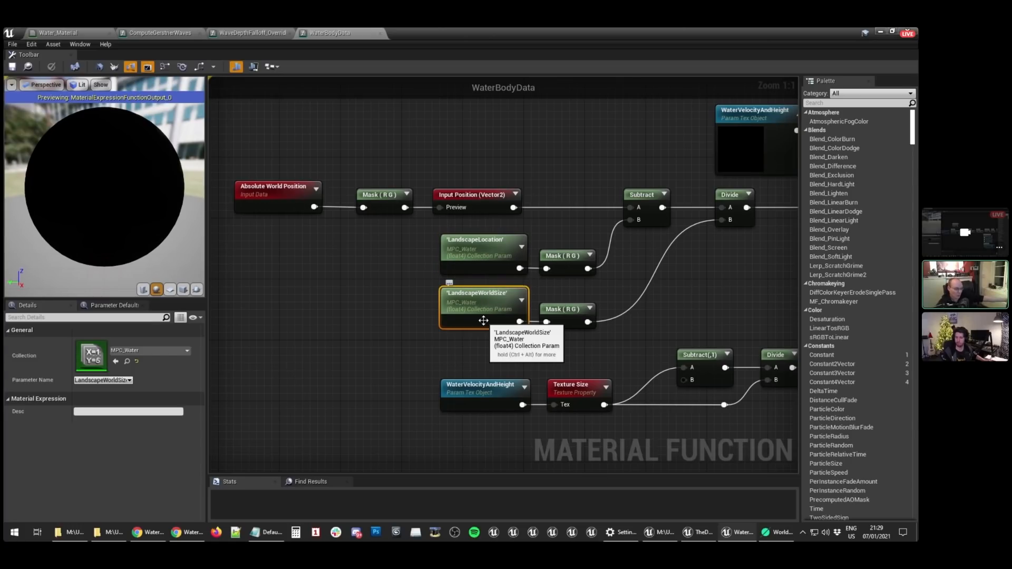
- Follow the WaterBodyData graph through the texture filtering to its velocity and height outputs and the terrain Z scaling section
right_click_drag(683, 327, 285, 340)
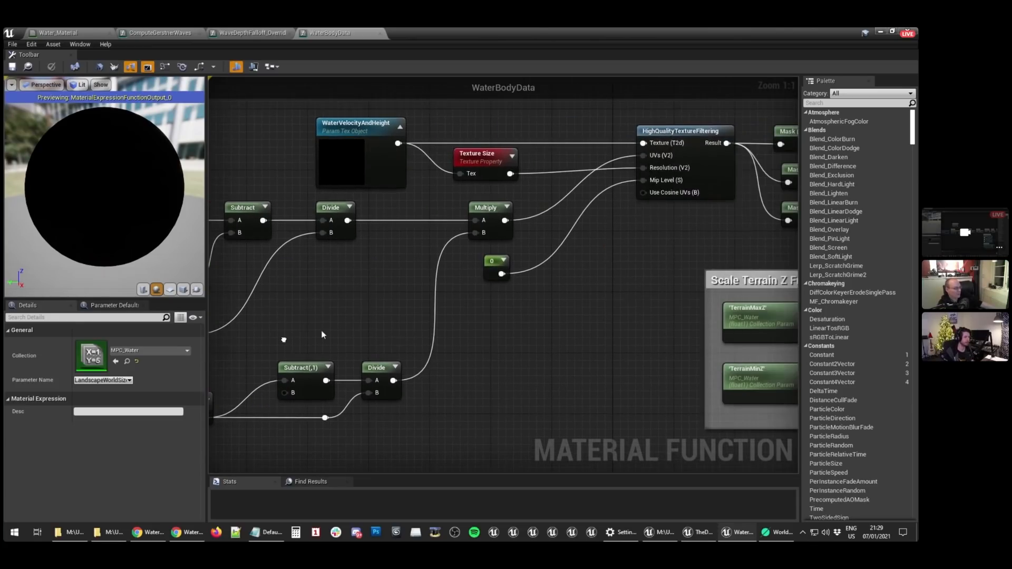
right_click_drag(594, 292, 239, 303)
right_click_drag(621, 259, 493, 246)
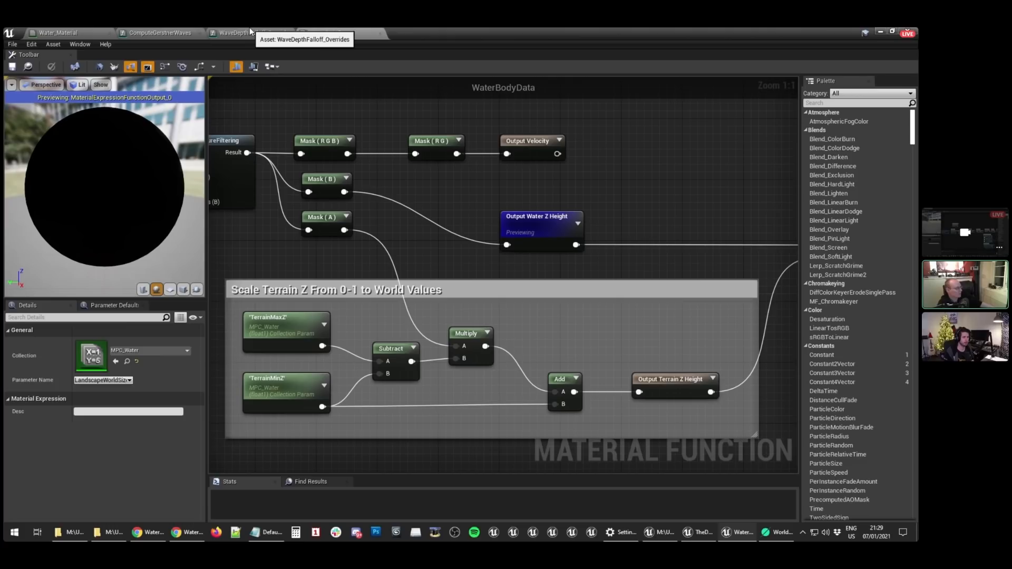
- Go back to WaveDepthFalloff_Overrides, open its ComputeWavesAttenuationFactor function and select the Compute Wave Depth Attenuation Factor custom node
left_click(249, 31)
right_click_drag(619, 212, 404, 212)
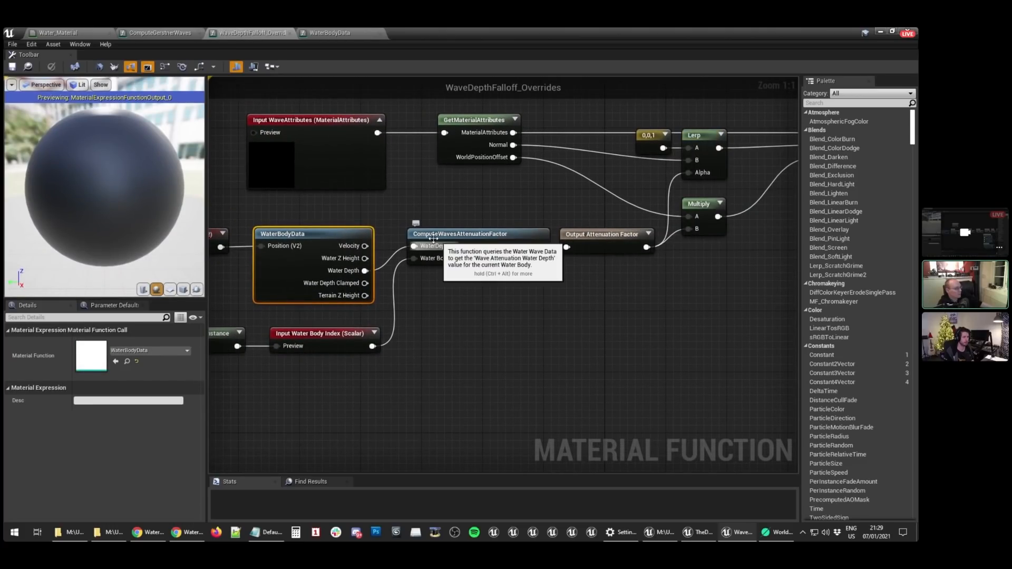
right_click_drag(456, 285, 553, 299)
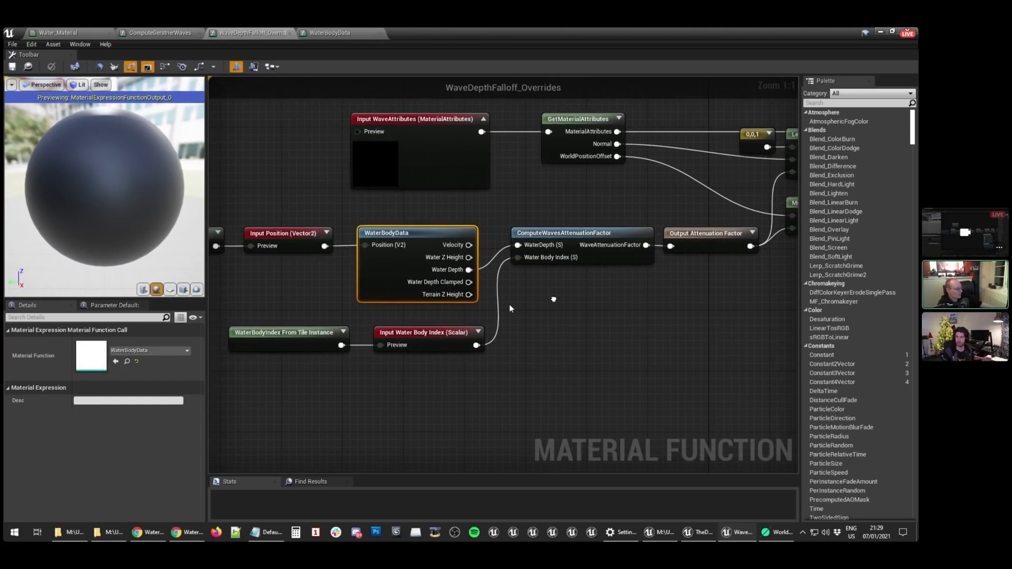
double_click(585, 259)
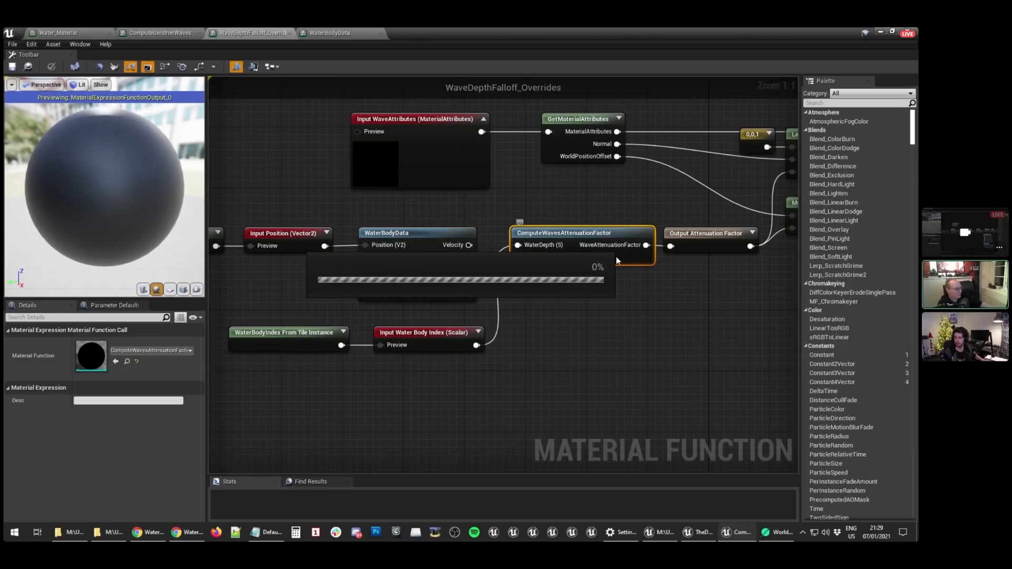
scroll(369, 363, "down", 4)
right_click_drag(348, 363, 657, 310)
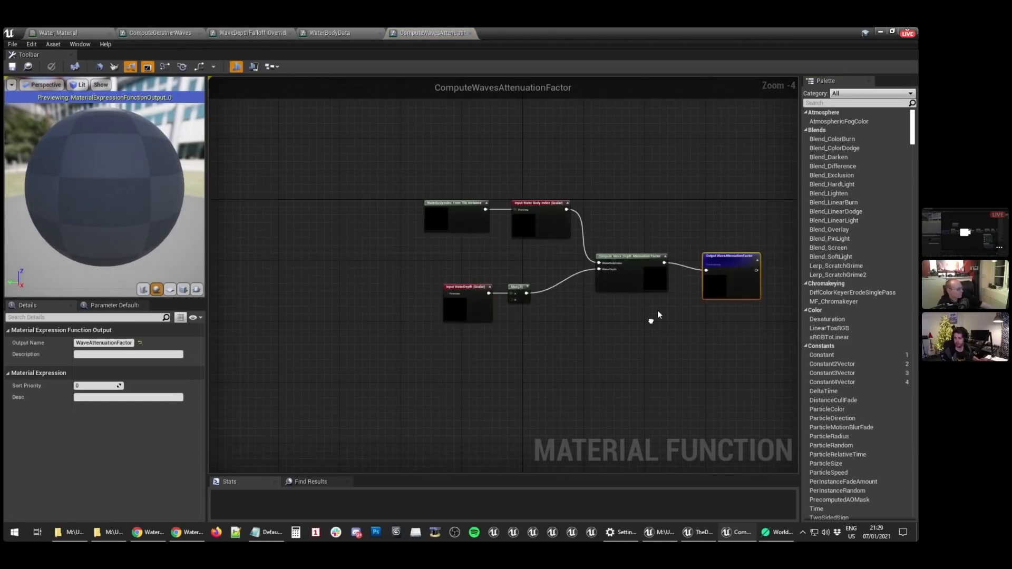
scroll(657, 311, "up", 4)
left_click(614, 274)
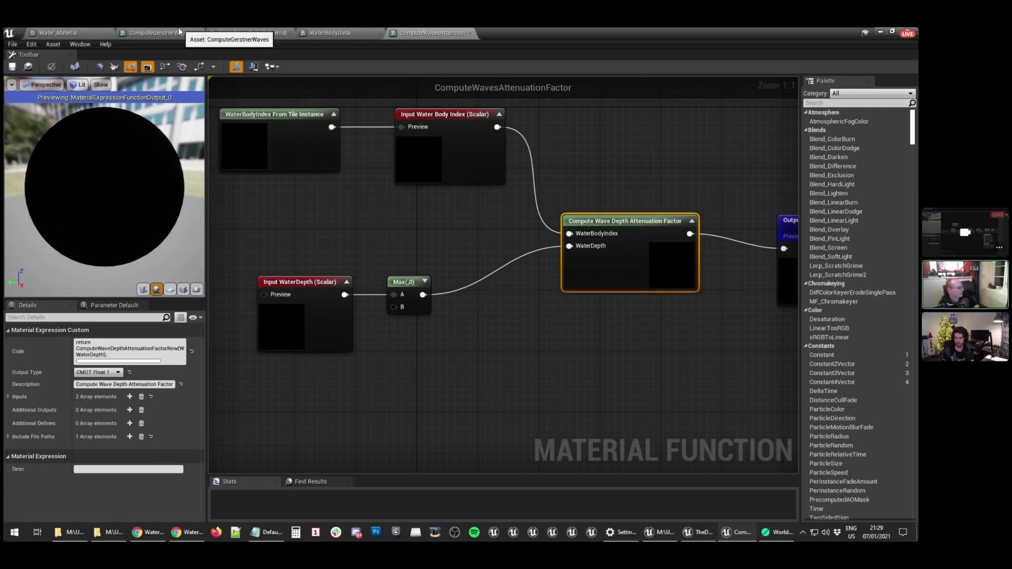
- View the Lerp, Multiply and output nodes of WaveDepthFalloff_Overrides, and return to the ComputeGerstnerWaves graph
left_click(85, 31)
left_click(264, 32)
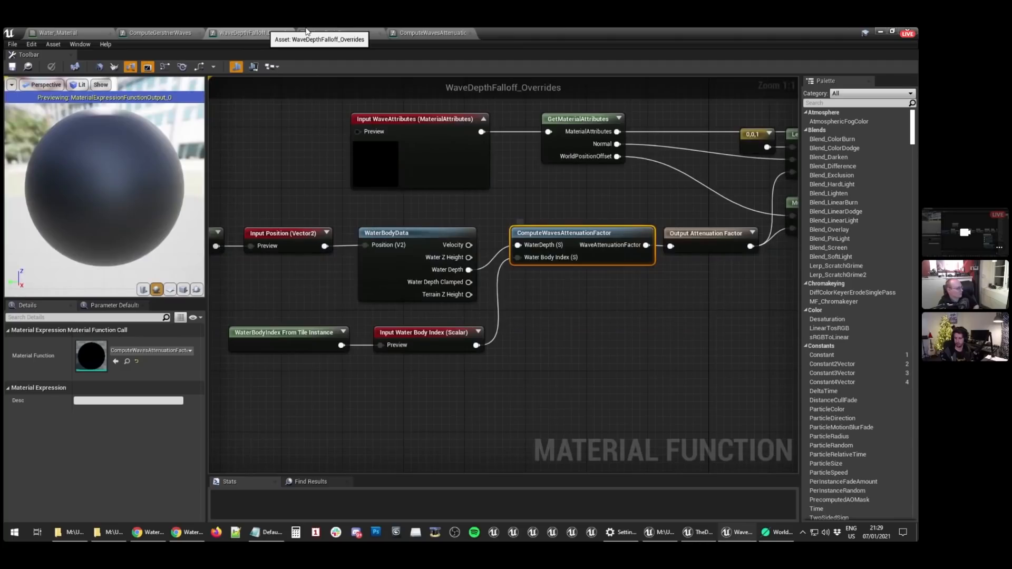
scroll(717, 285, "up", 3)
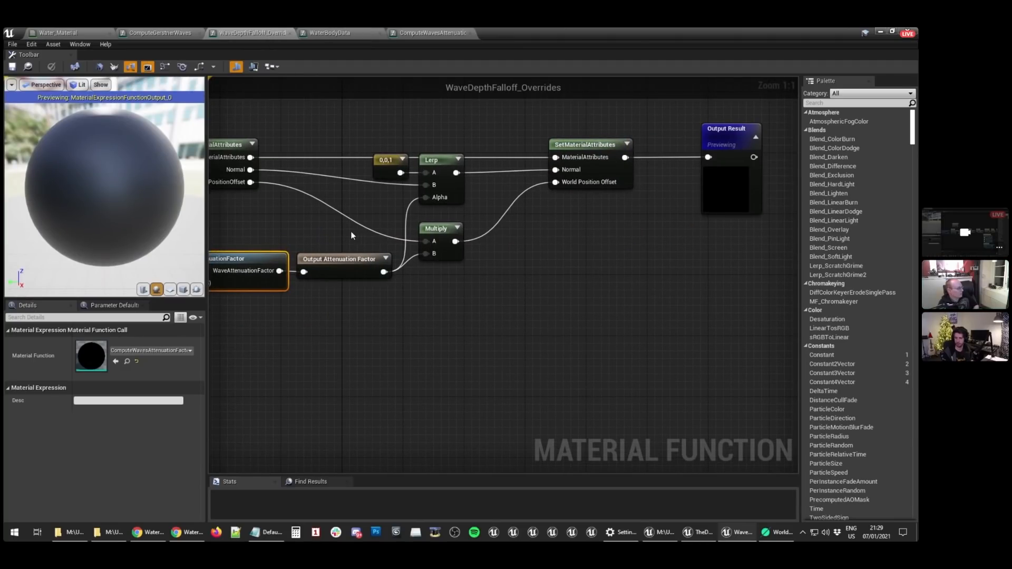
left_click(156, 30)
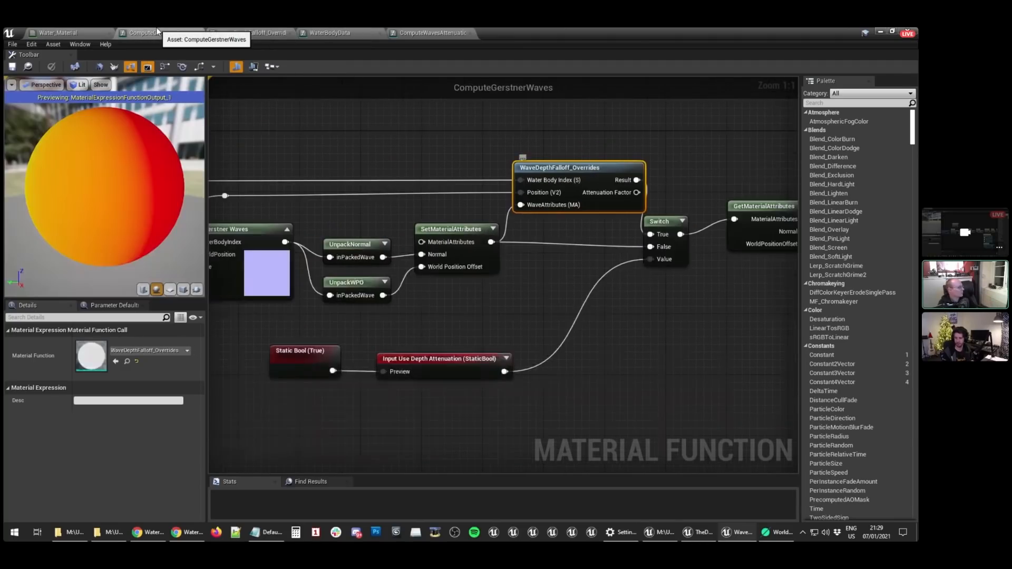
- View the Switch section of ComputeGerstnerWaves, return to Water_Material and select the WaveVelocityMask and Enable Ocean Transition nodes
right_click_drag(744, 318, 490, 208)
right_click_drag(480, 258, 758, 263)
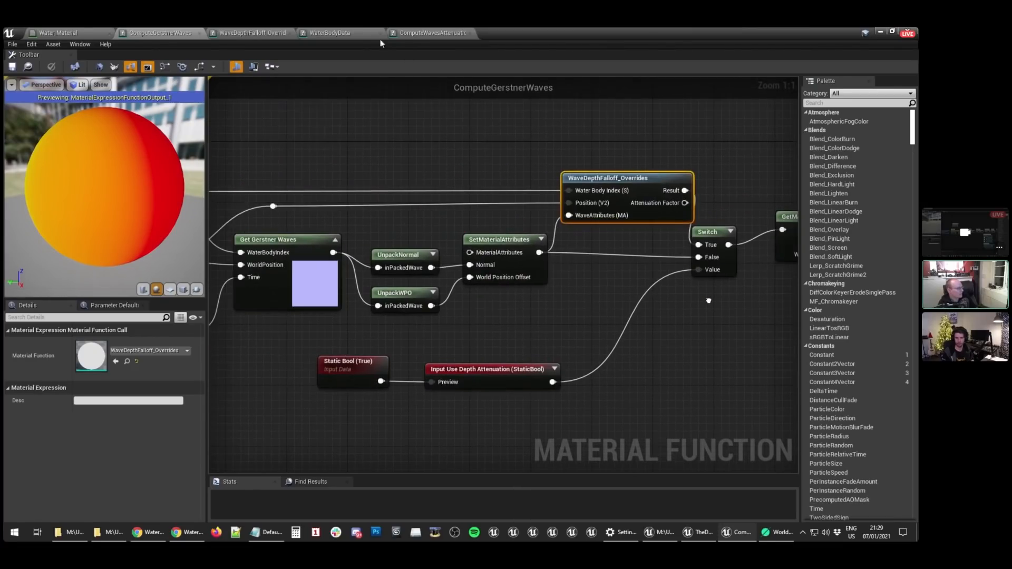
left_click(80, 30)
right_click_drag(619, 377, 350, 361)
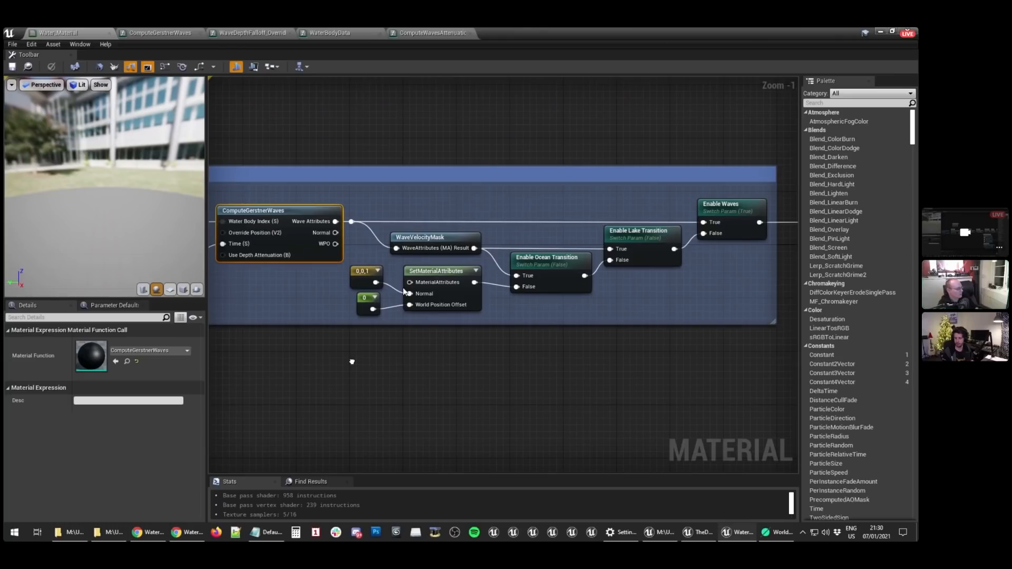
left_click(451, 236)
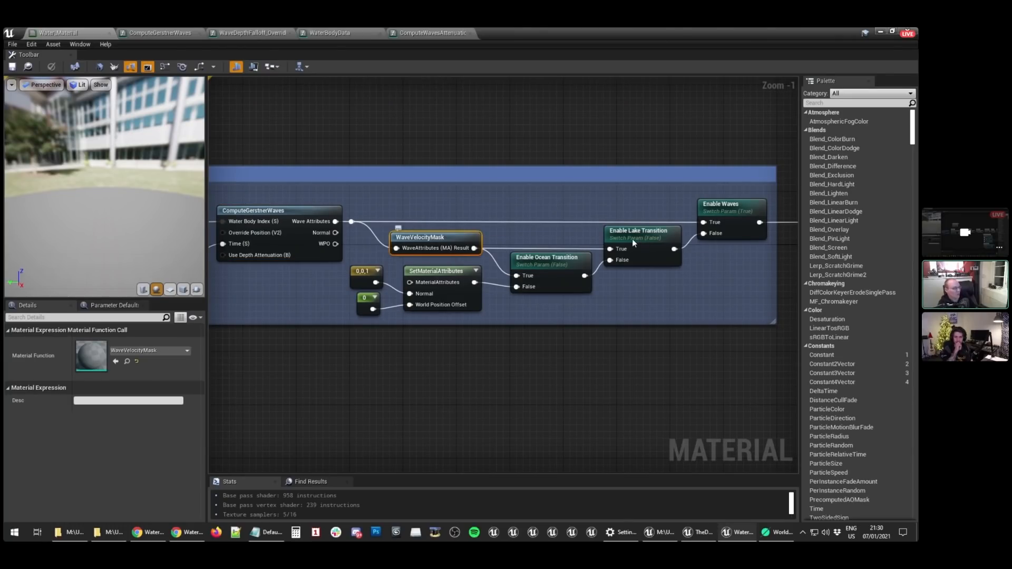
left_click(544, 268)
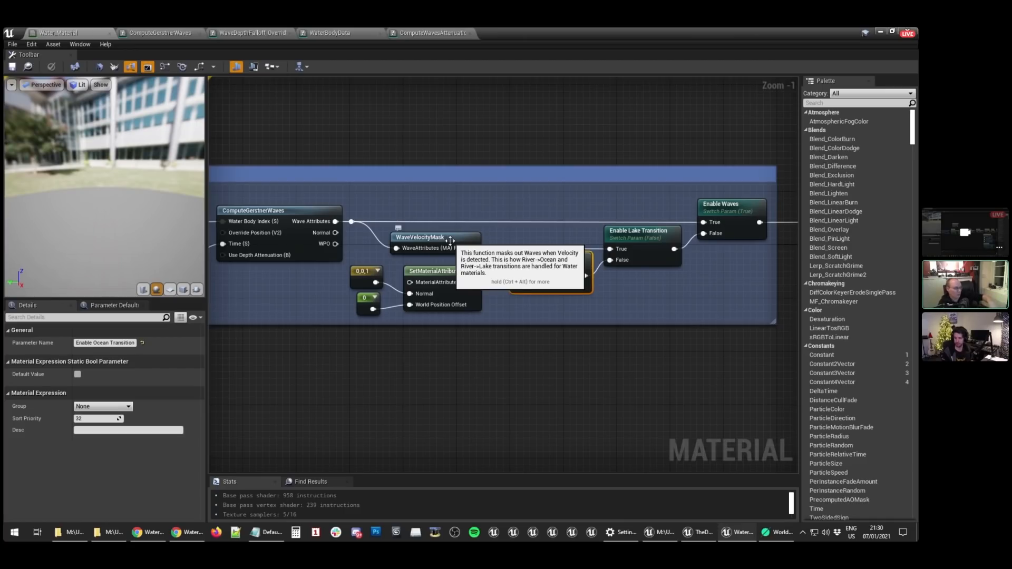
- Select CameraDepthFade in the Normal Maps section and open the WaterTextureSurface function
right_click_drag(707, 341, 470, 343)
right_click_drag(582, 266, 267, 271)
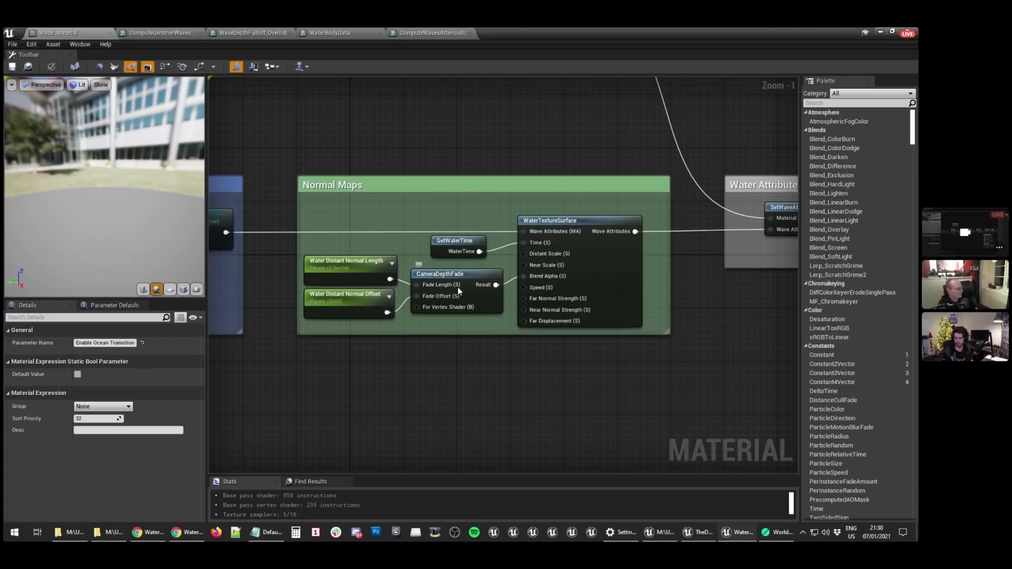
mouse_move(464, 278)
left_click(467, 277)
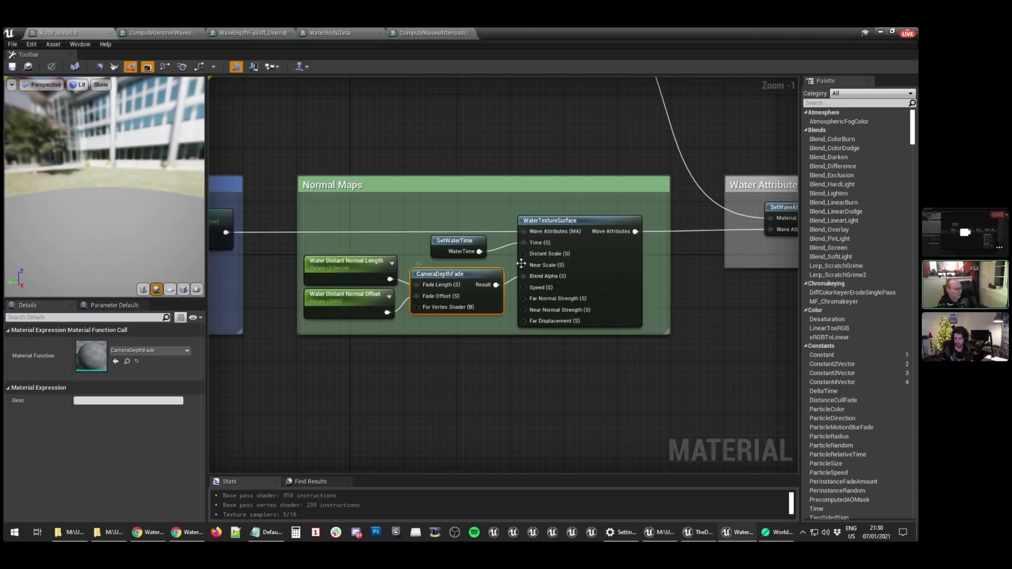
left_click(581, 227)
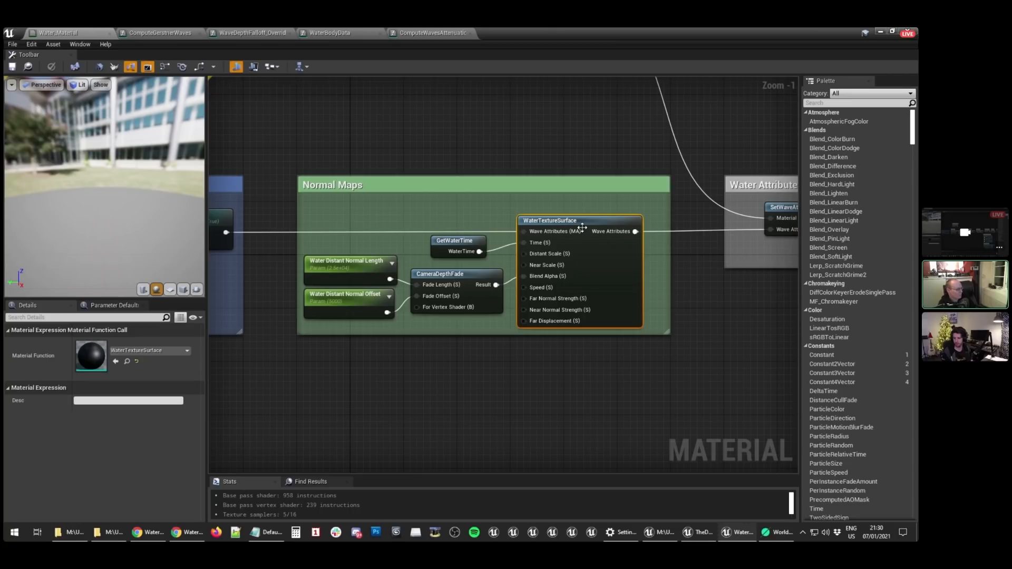
double_click(582, 228)
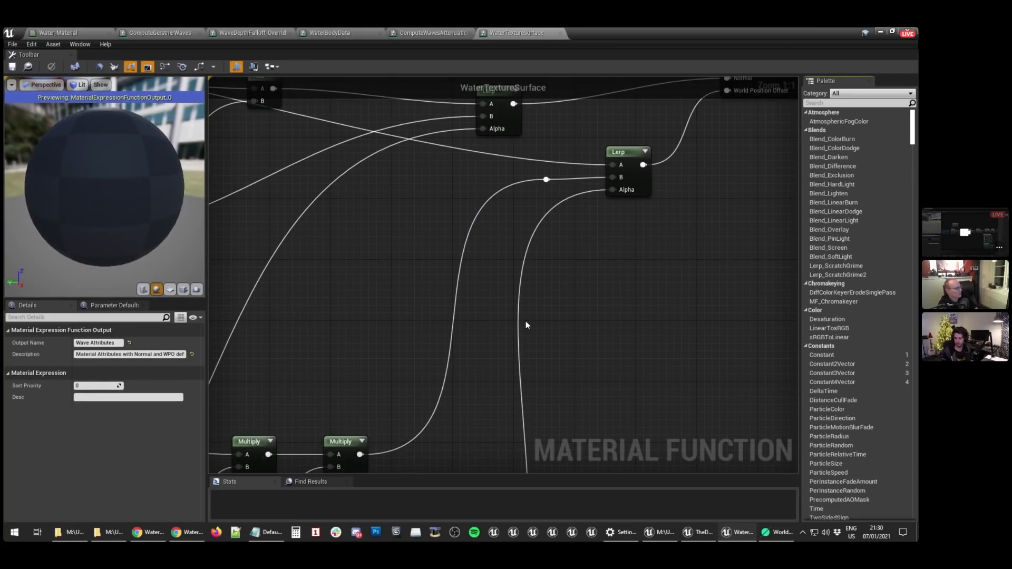
- Trace the WaterTextureSurface graph from SetMaterialAttributes back to Blend Far Normal and select its PixelDepth, Subtract, Divide and parameter nodes
right_click_drag(615, 141, 482, 248)
scroll(418, 242, "down", 6)
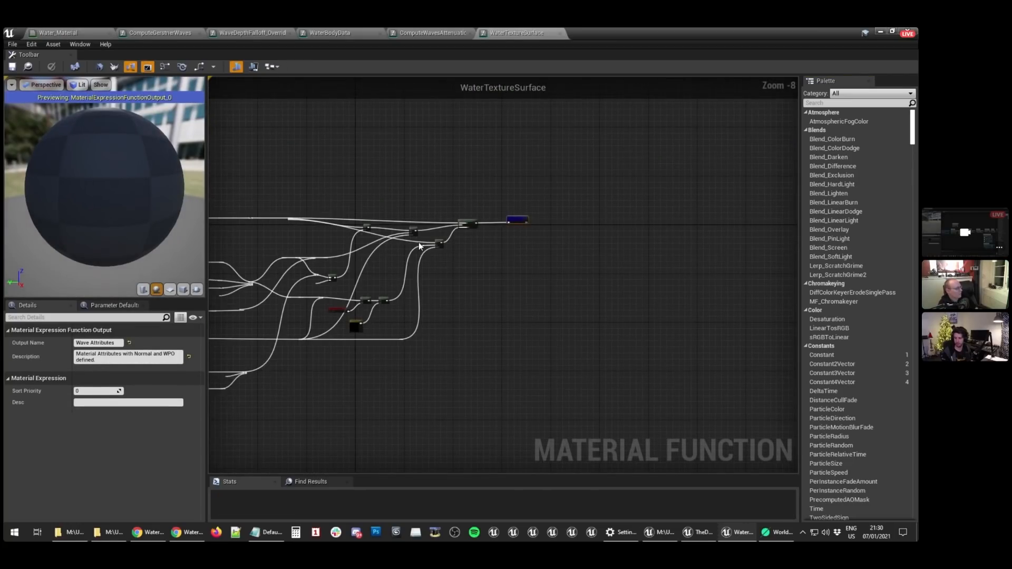
scroll(473, 232, "up", 6)
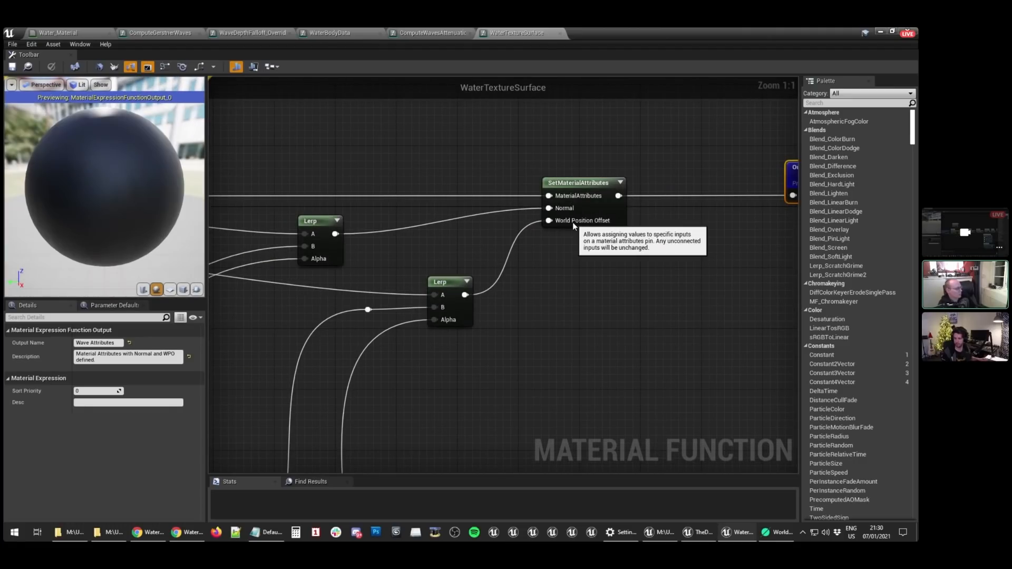
right_click_drag(552, 235, 752, 123)
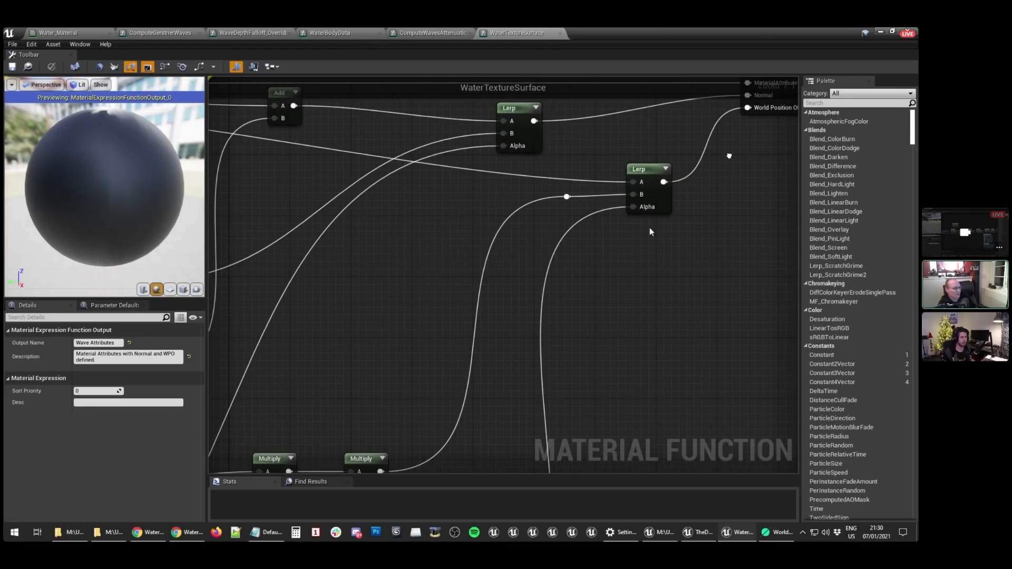
scroll(649, 228, "down", 3)
right_click_drag(606, 295, 797, 91)
right_click_drag(221, 197, 796, 177)
scroll(510, 299, "up", 3)
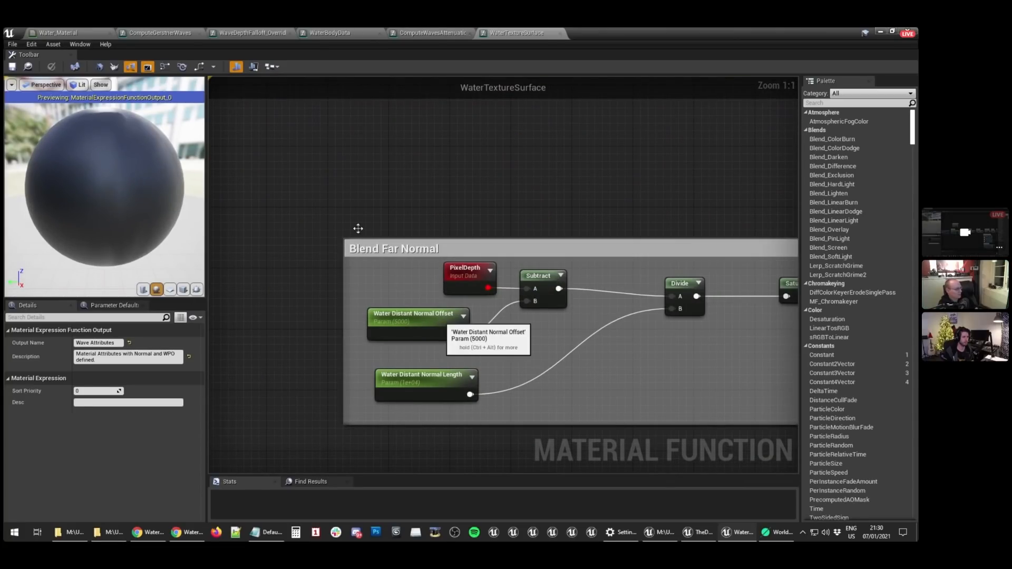
left_click_drag(293, 199, 697, 385)
- Follow the Blend Far Normal output to the Lerp that feeds the World Position Offset of SetMaterialAttributes
scroll(463, 188, "down", 1)
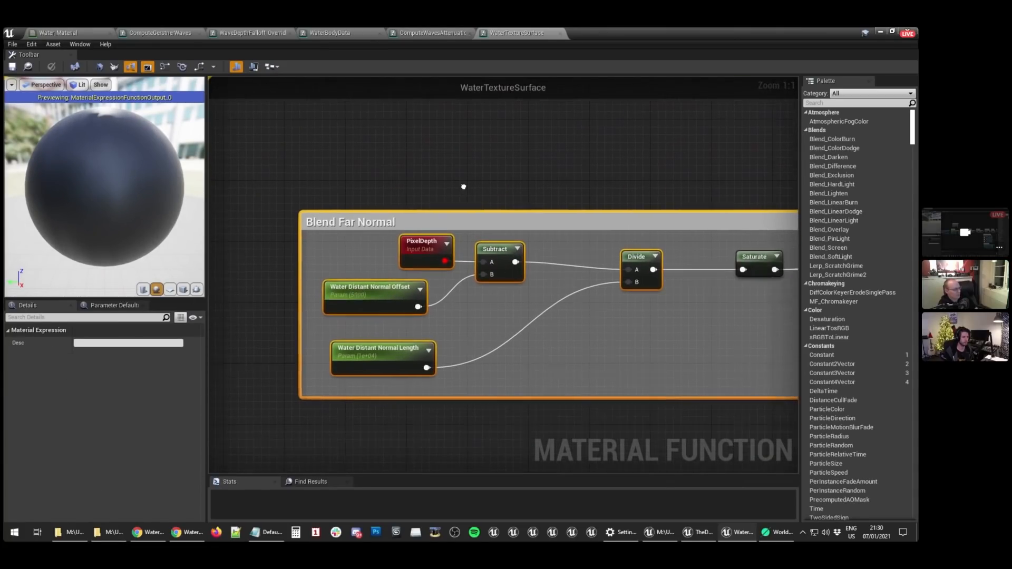
scroll(372, 167, "down", 2)
scroll(370, 169, "down", 2)
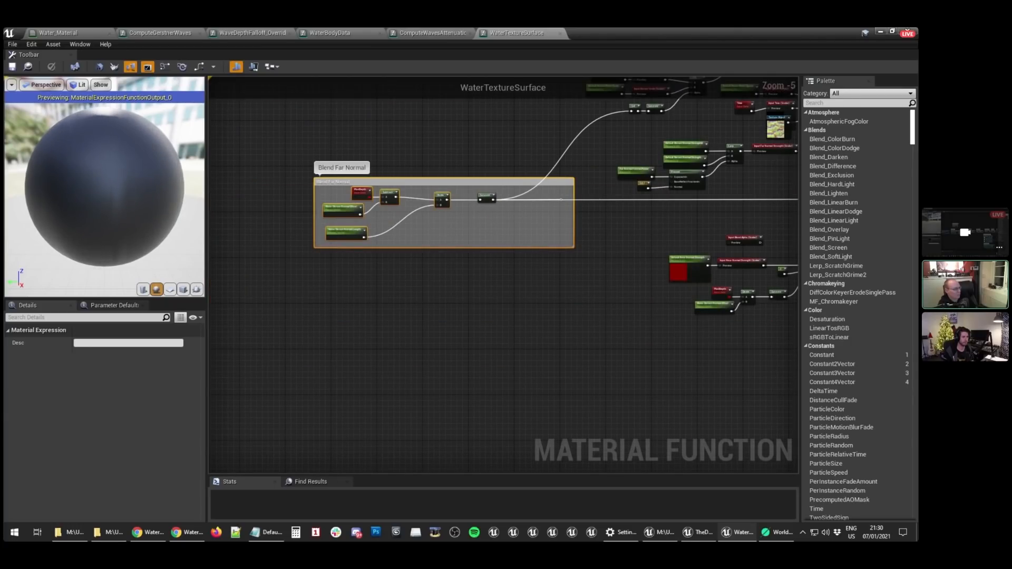
right_click_drag(478, 207, 501, 348)
scroll(598, 254, "up", 4)
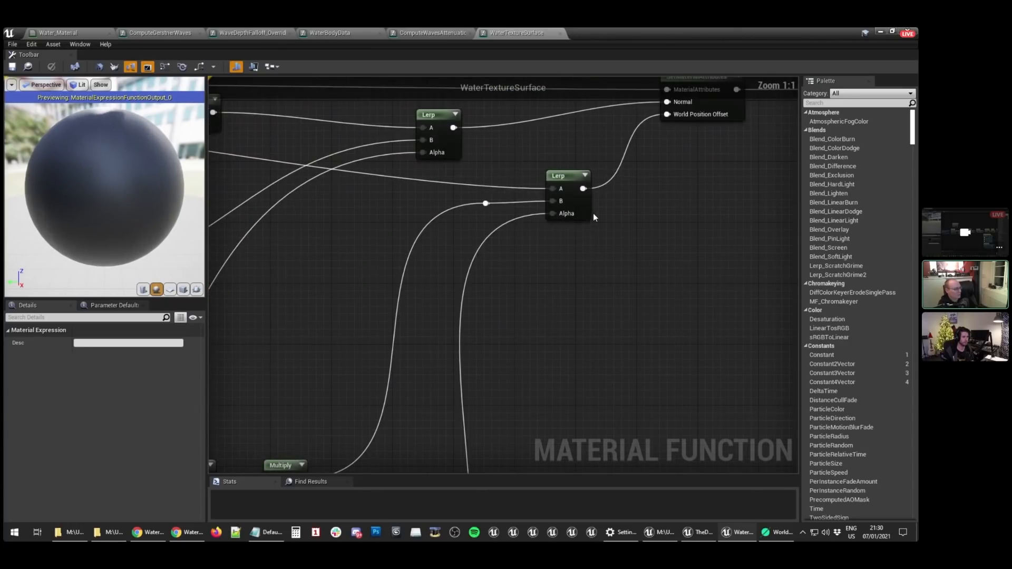
scroll(651, 203, "up", 1)
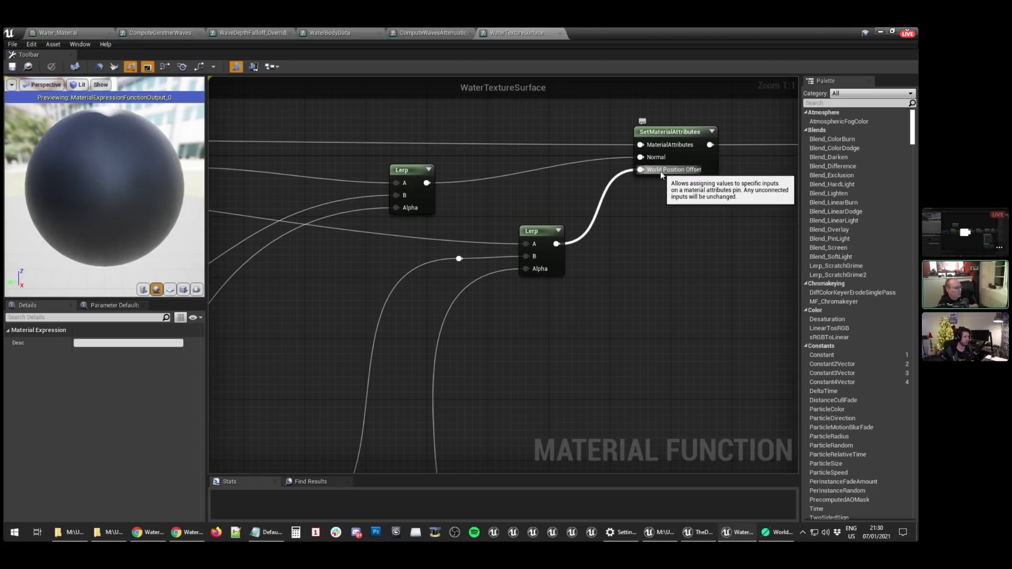
- Inspect the time and texture inputs in WaterTextureSurface and select the WaterTextureWaves node
scroll(620, 211, "down", 5)
scroll(483, 287, "up", 3)
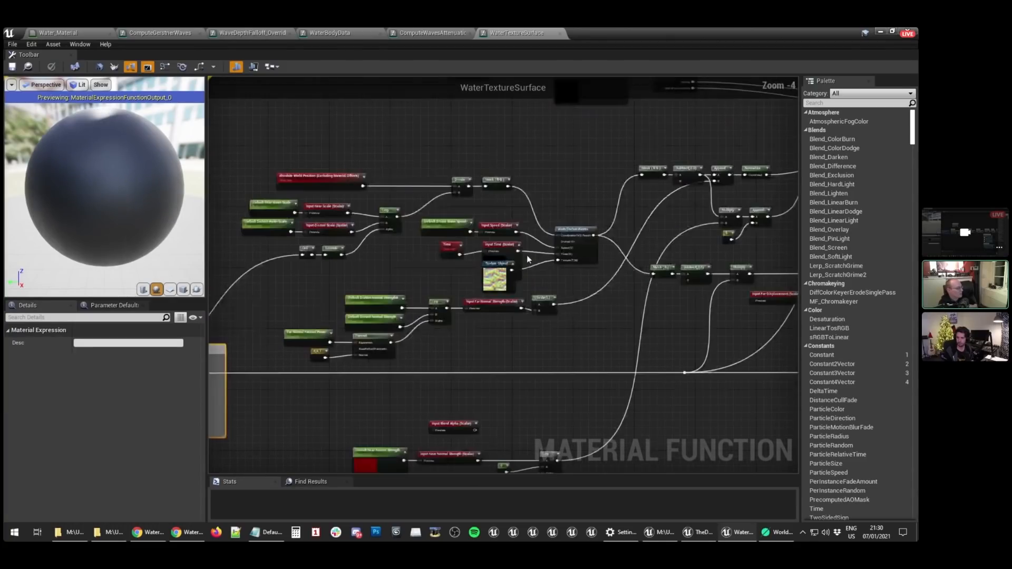
left_click(483, 287)
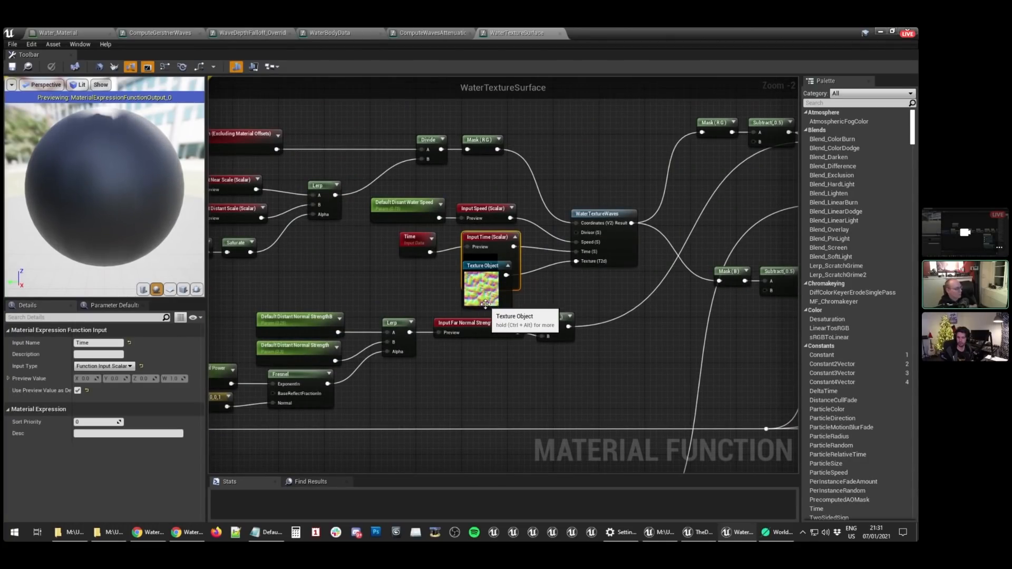
left_click(611, 242)
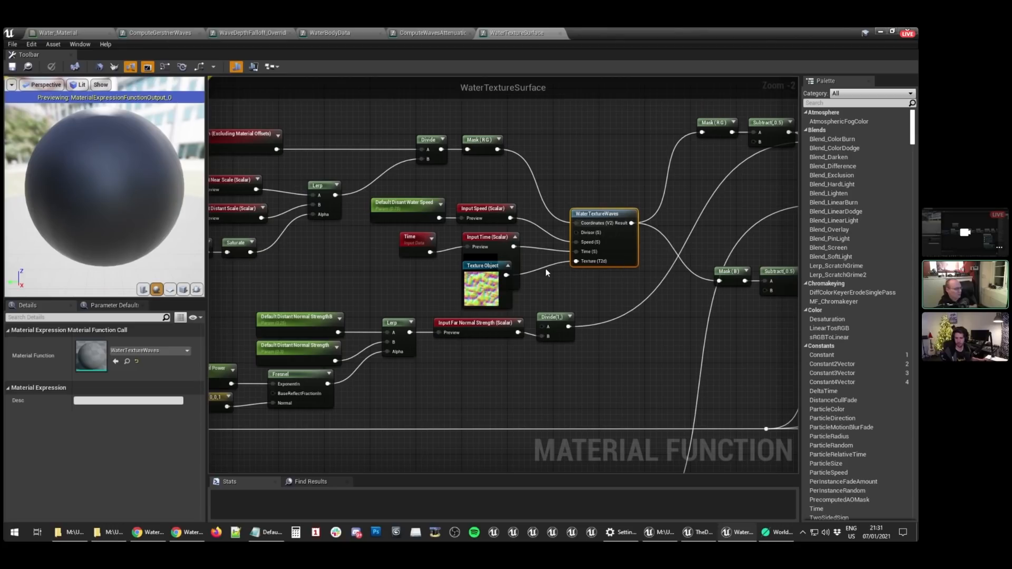
- Return to Water_Material and view the Water Attributes section and the Basic Water Shading section that feeds it
left_click(78, 32)
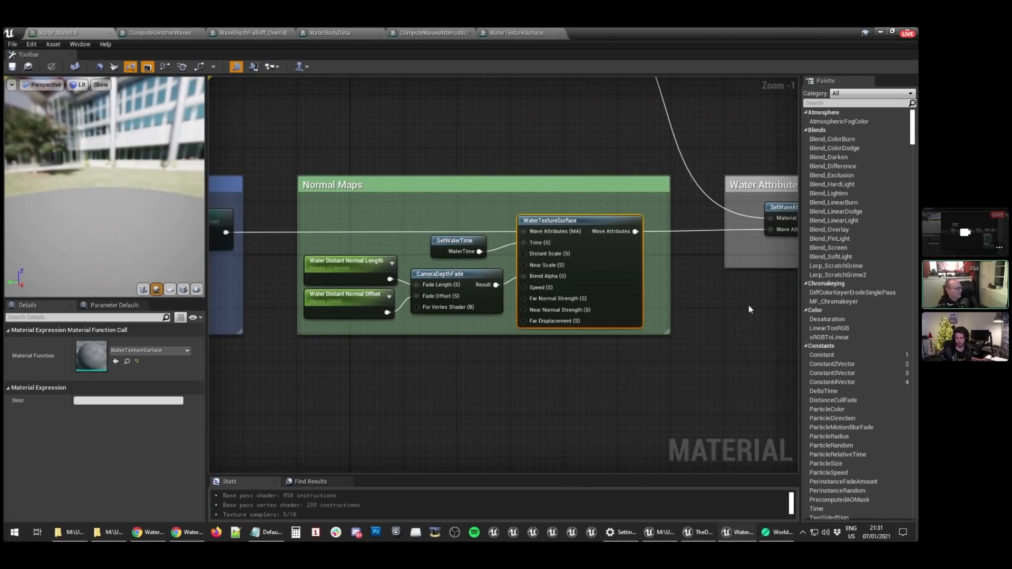
right_click_drag(749, 309, 608, 339)
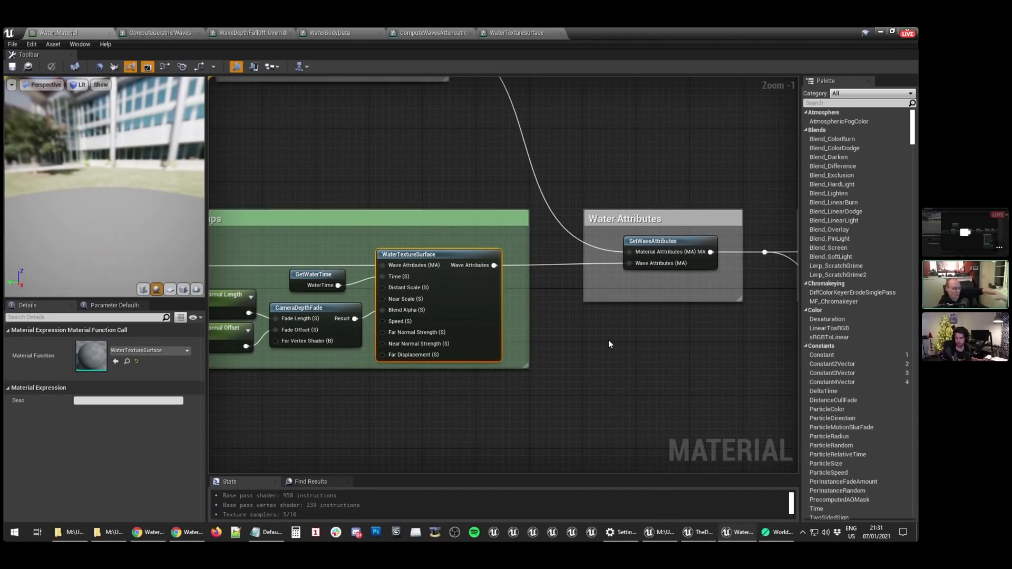
right_click_drag(603, 350, 599, 423)
right_click_drag(696, 405, 792, 458)
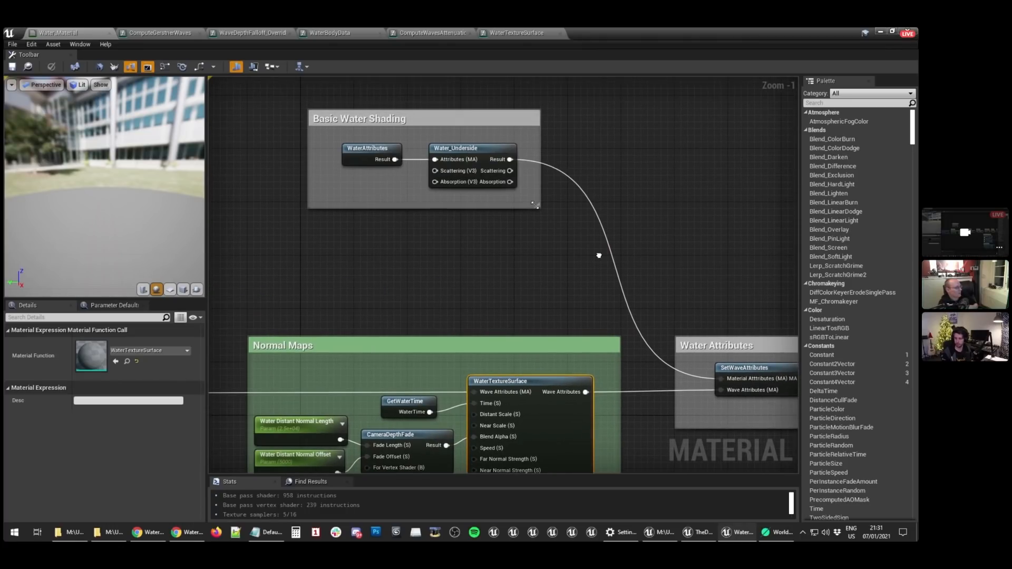
- Open the Water_Underside function and inspect its TwoSidedSign, critical angle and refraction nodes
left_click(479, 150)
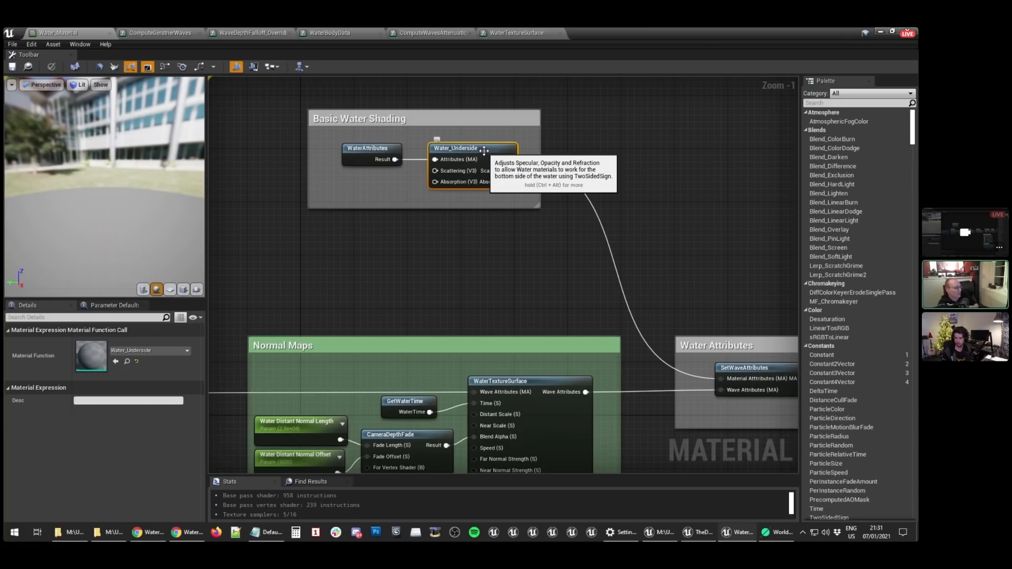
double_click(484, 151)
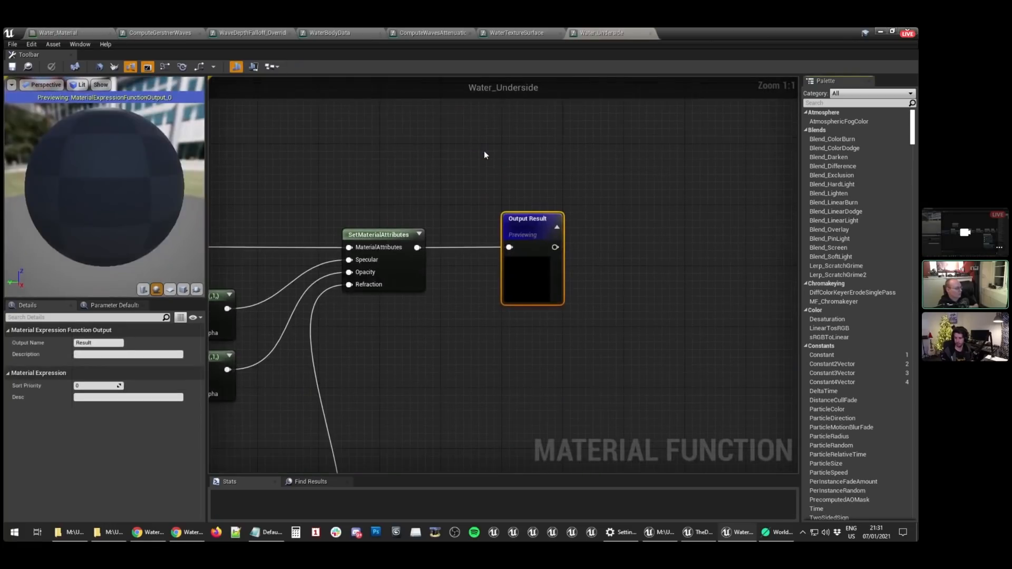
scroll(466, 373, "down", 5)
scroll(767, 260, "up", 3)
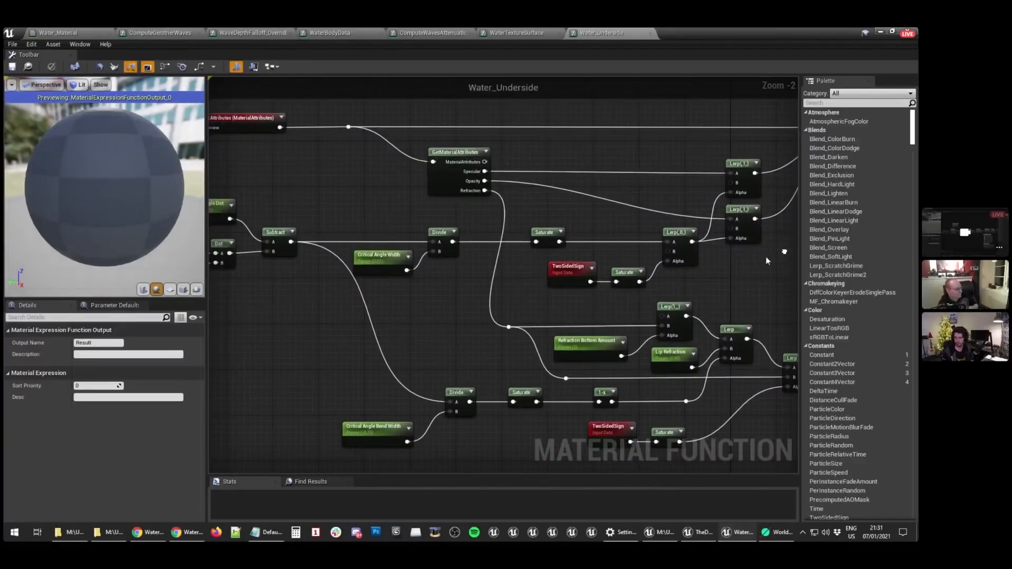
left_click(566, 279)
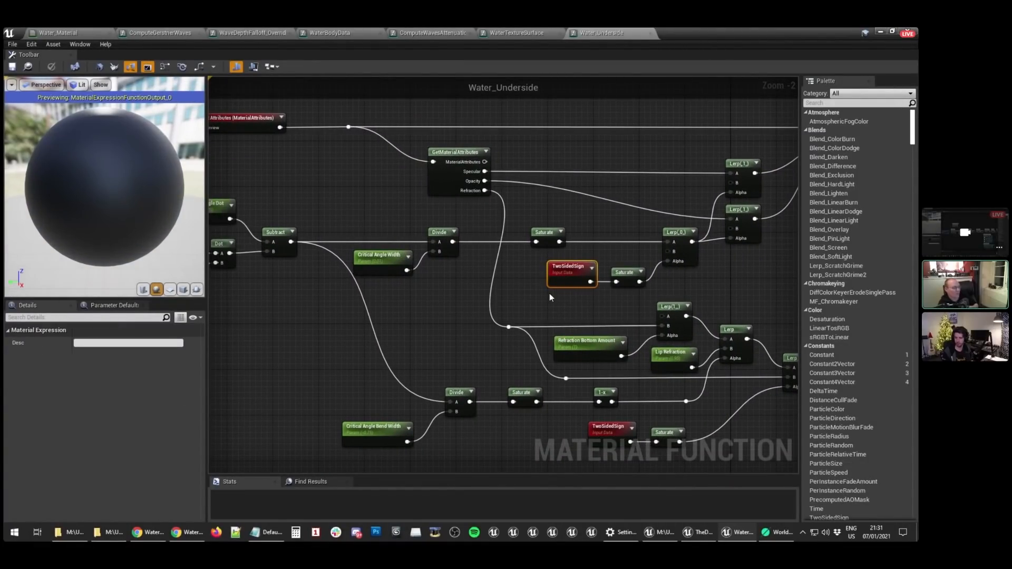
right_click_drag(465, 303, 640, 247)
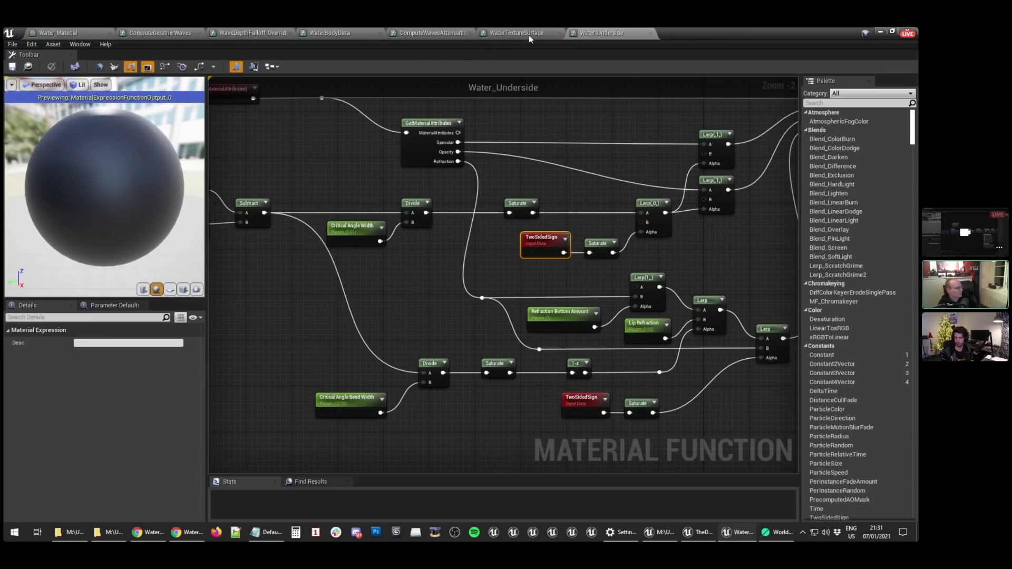
- Open the WaterAttributes function from Water_Material and examine the Water Roughness, Water Fresnel Roughness and refraction nodes
left_click(69, 32)
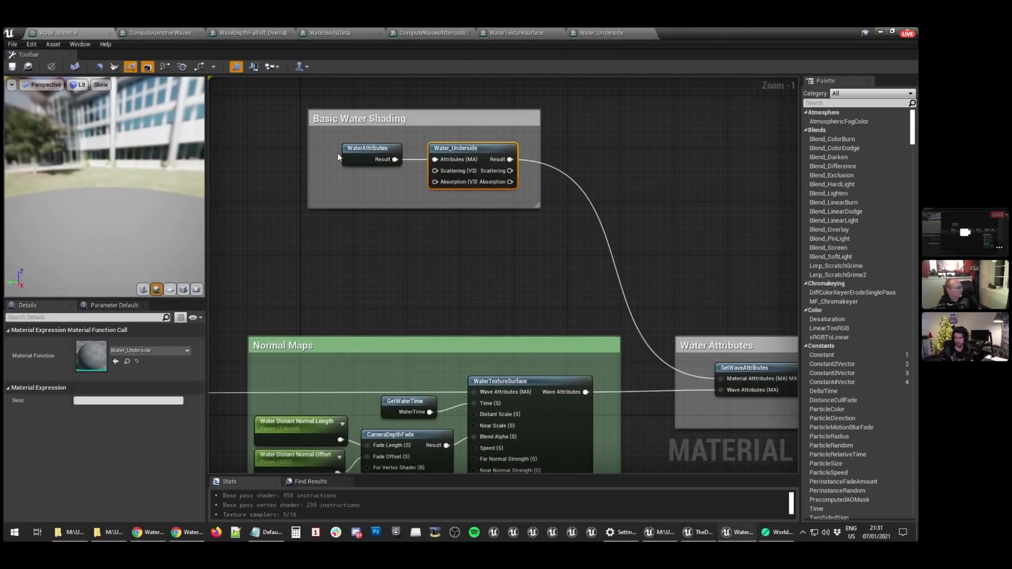
double_click(366, 159)
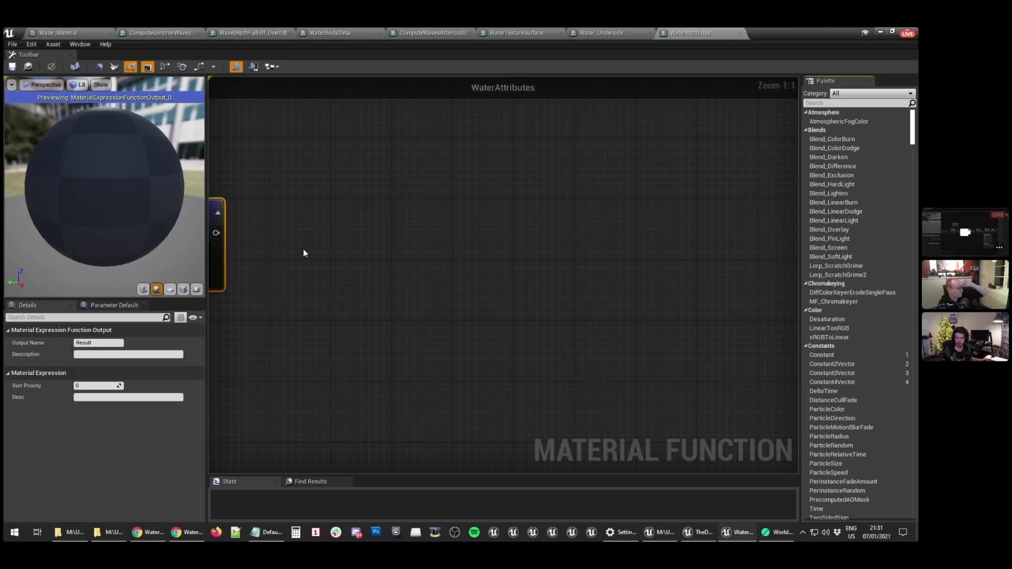
scroll(590, 298, "up", 2)
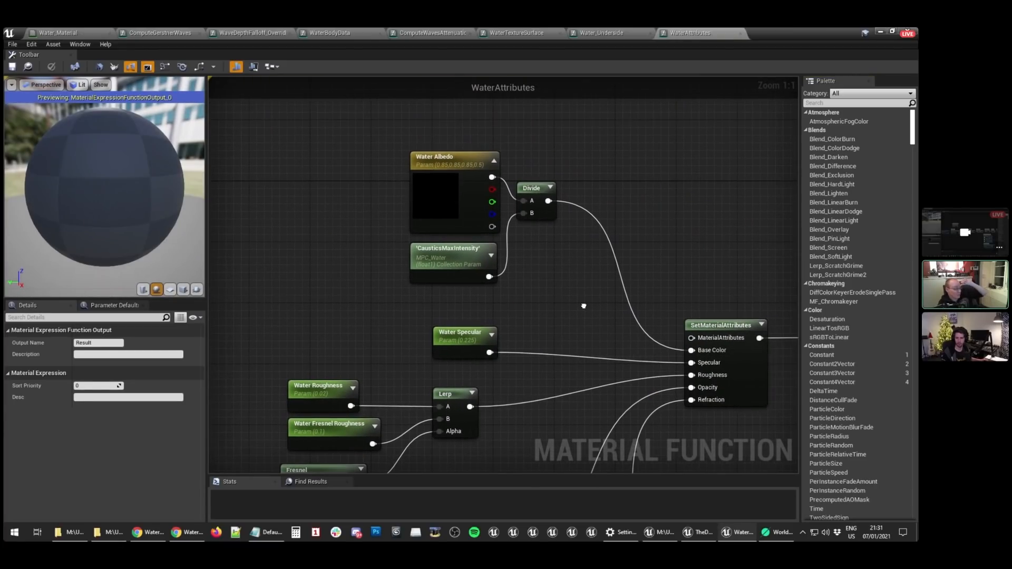
right_click_drag(583, 306, 611, 249)
left_click(488, 279)
left_click(353, 338)
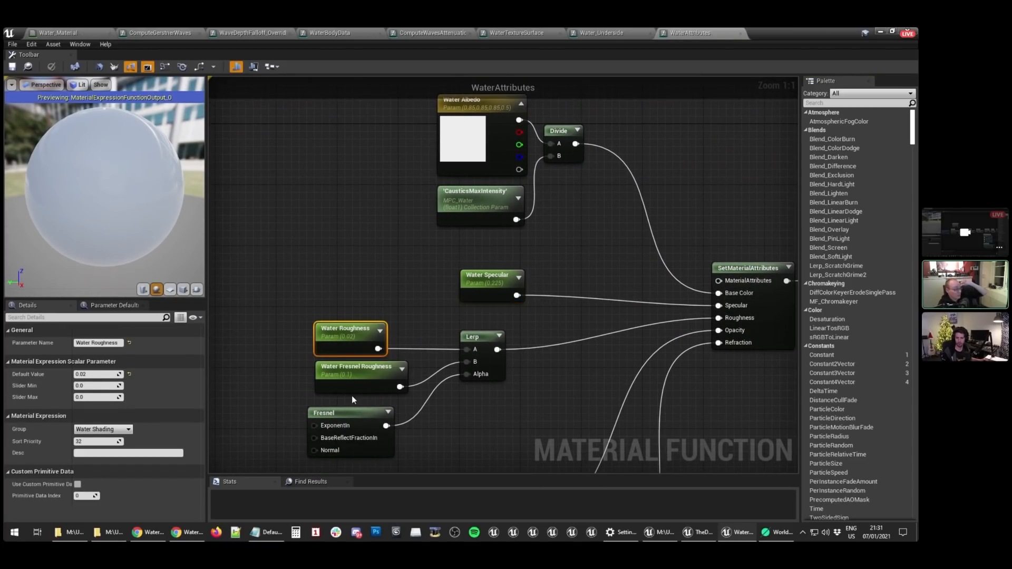
left_click(352, 389)
right_click_drag(352, 389, 360, 217)
right_click_drag(491, 307, 462, 158)
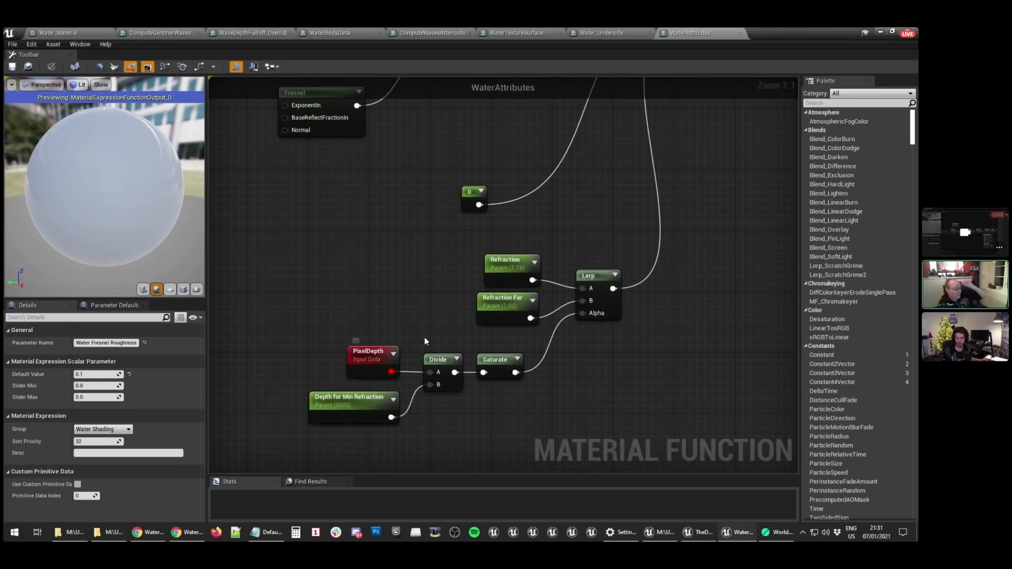
- Go back to Water_Material and select SetWaveAttributes, followed by the GetWaterTime node in the River Flowmaps section
left_click(93, 31)
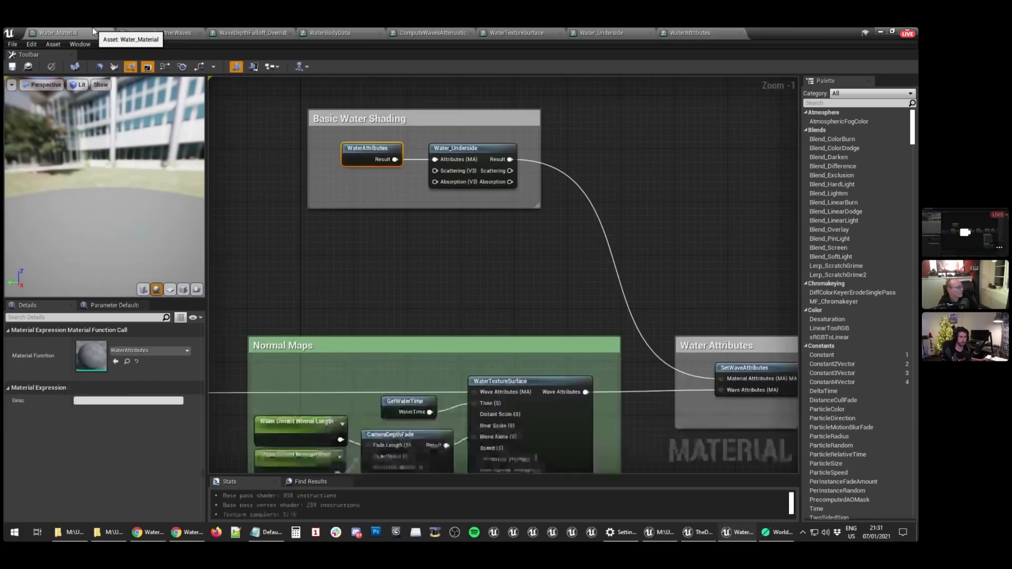
right_click_drag(316, 158, 264, 116)
left_click(356, 236)
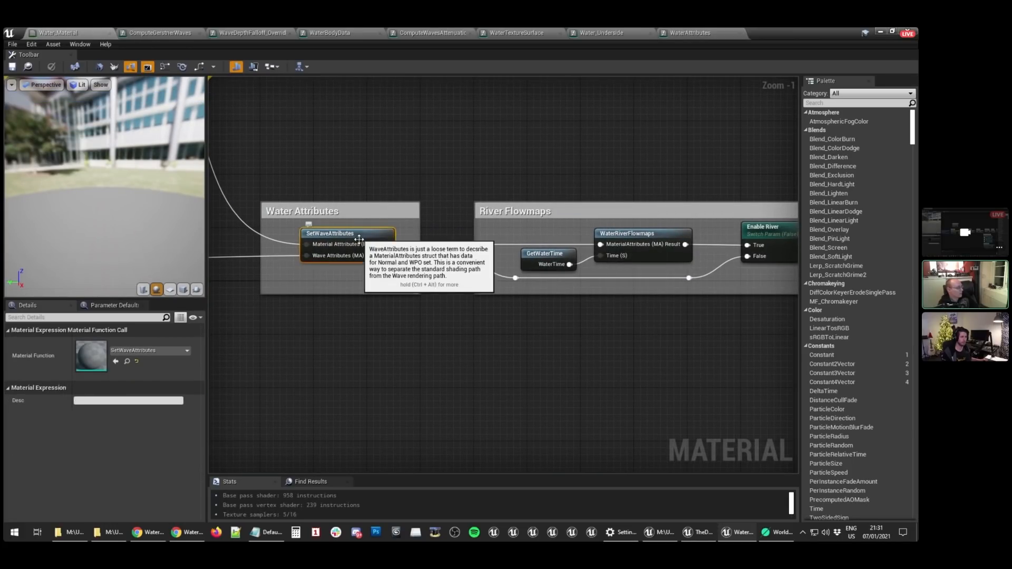
right_click_drag(469, 291, 429, 290)
left_click(491, 260)
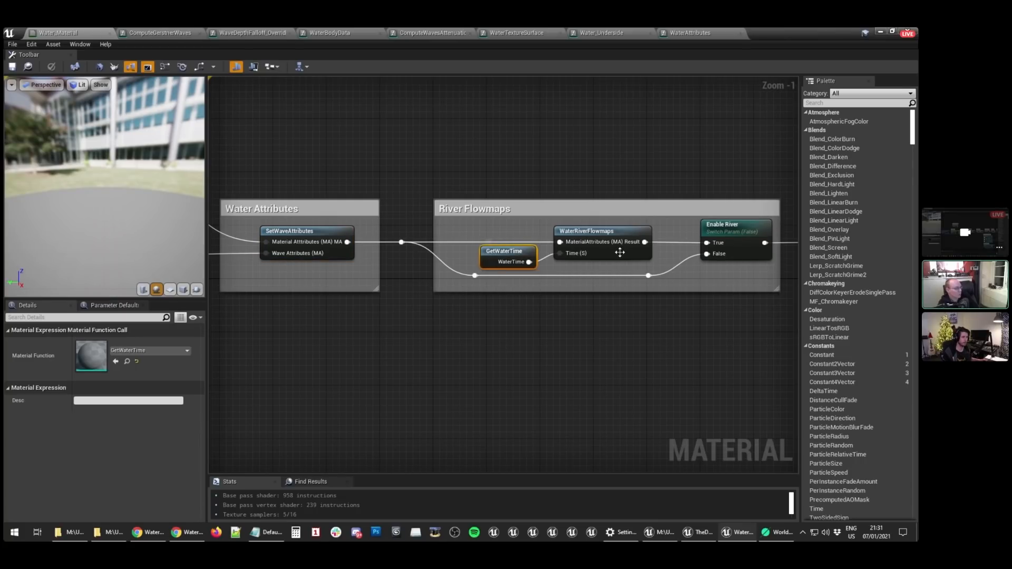
- Select the WaterRiverFlowmaps, BeachFoam and SampleFluidSimulation nodes one after another while following the Water_Material graph
left_click(611, 259)
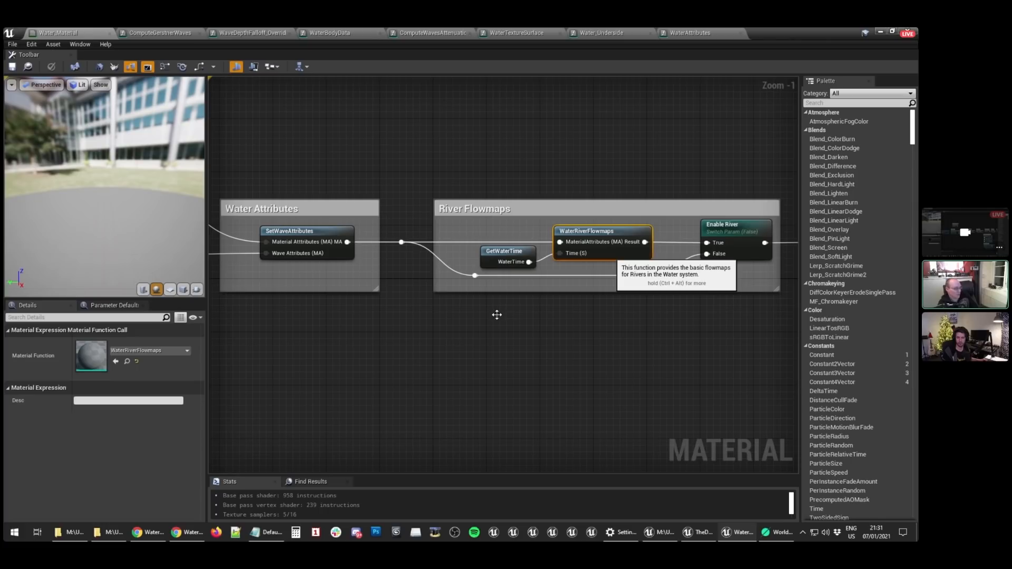
right_click_drag(659, 315, 631, 315)
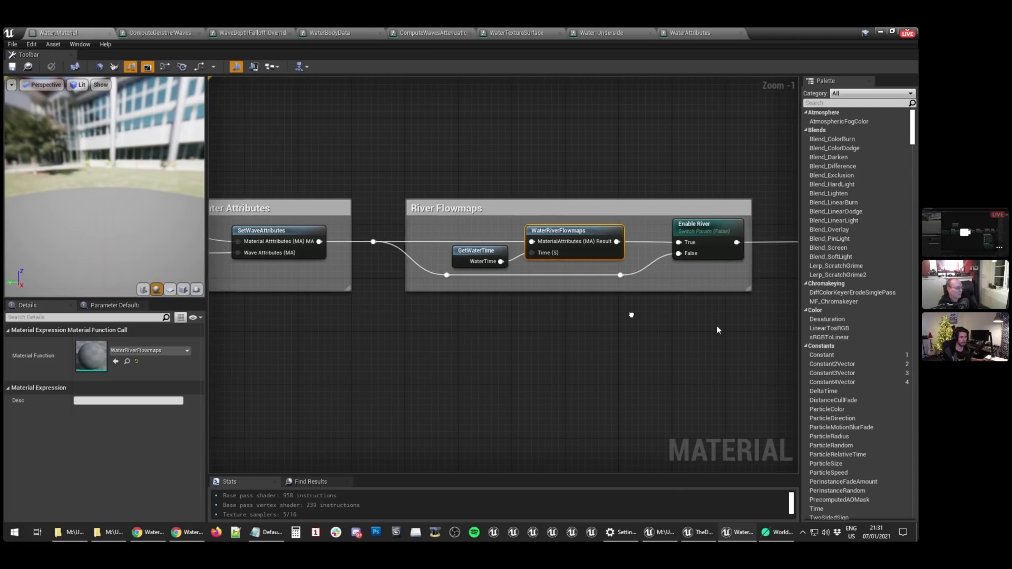
right_click_drag(729, 317, 309, 316)
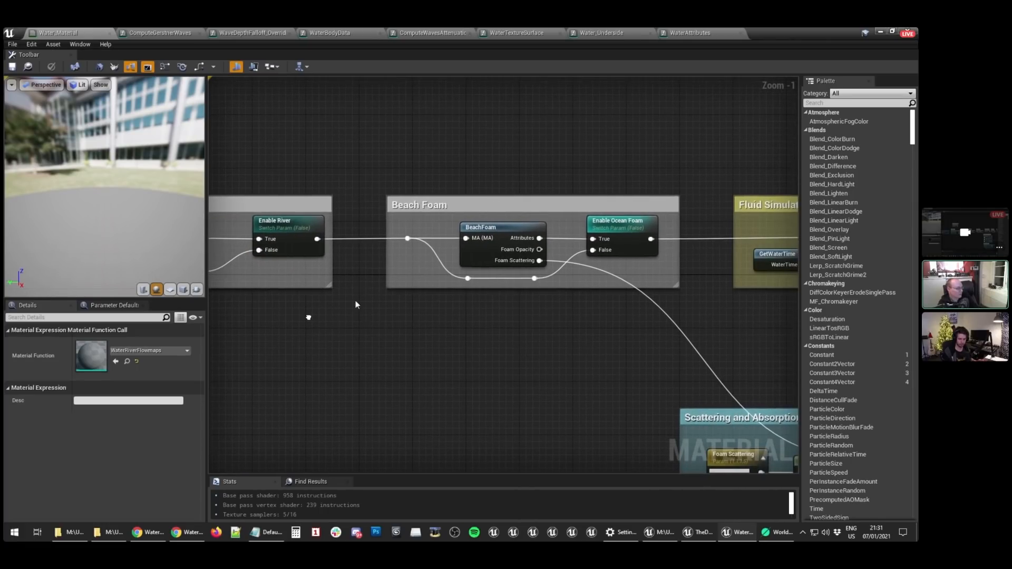
left_click(484, 261)
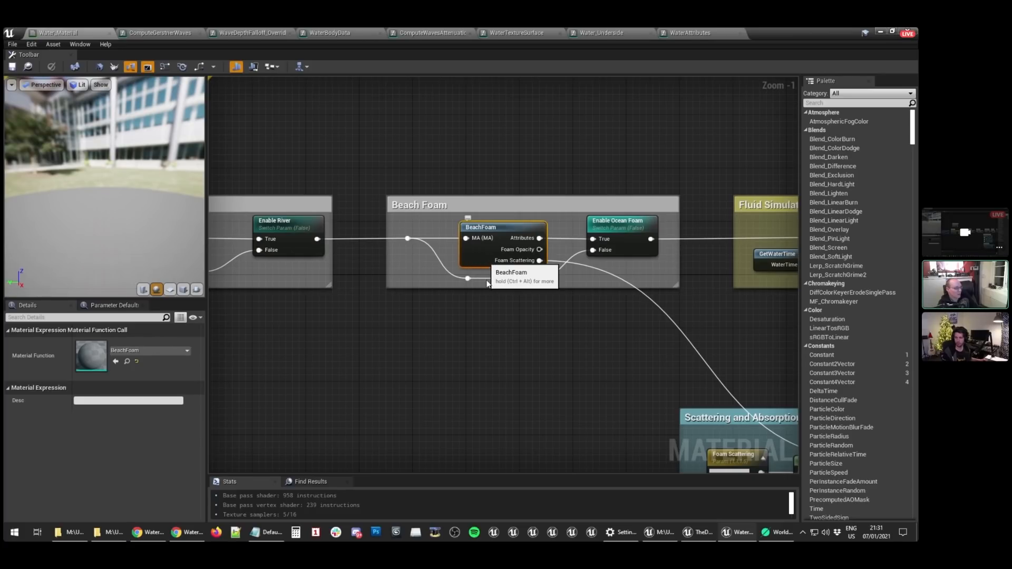
right_click_drag(564, 311, 461, 302)
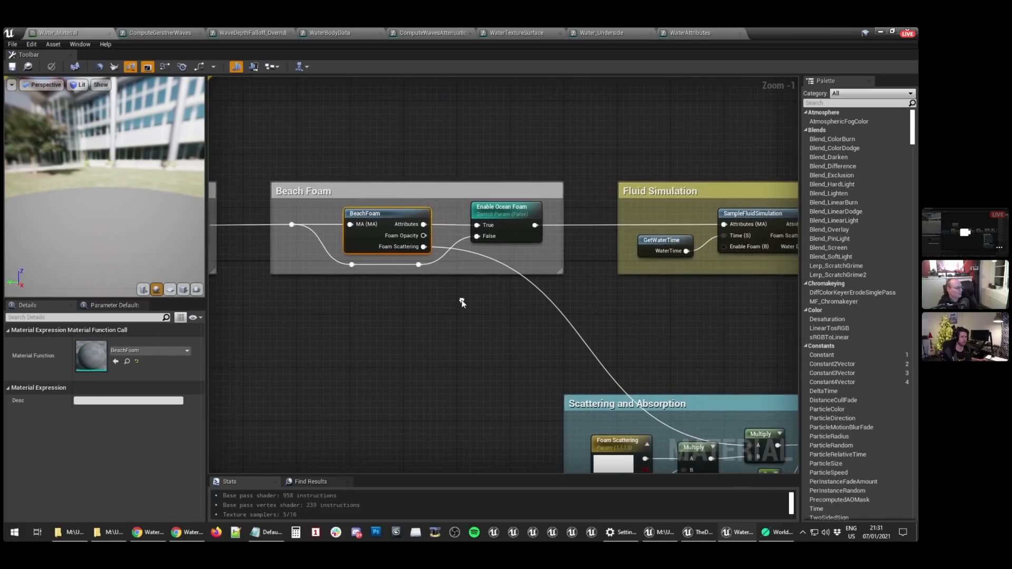
right_click_drag(502, 236, 316, 217)
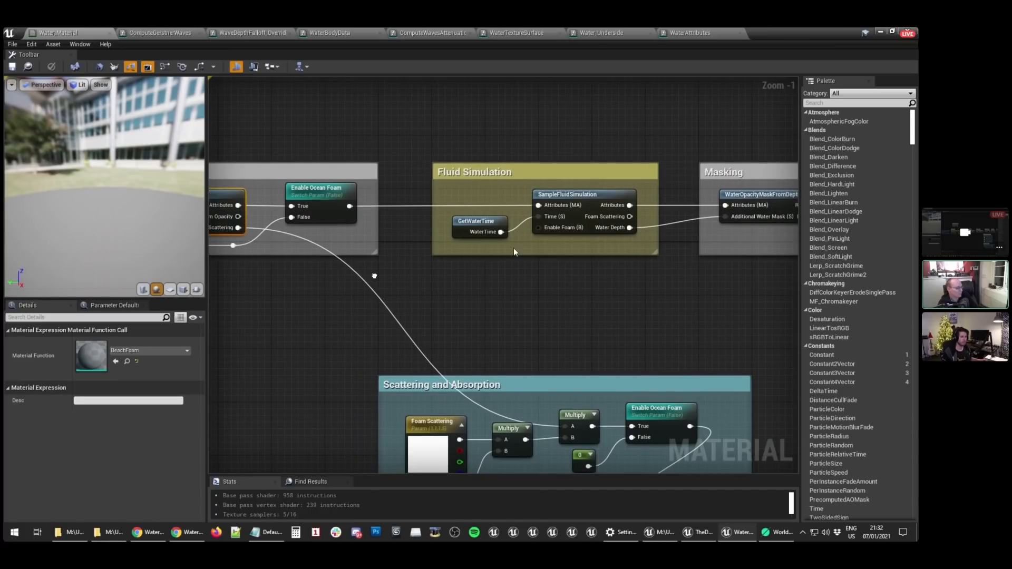
left_click(588, 205)
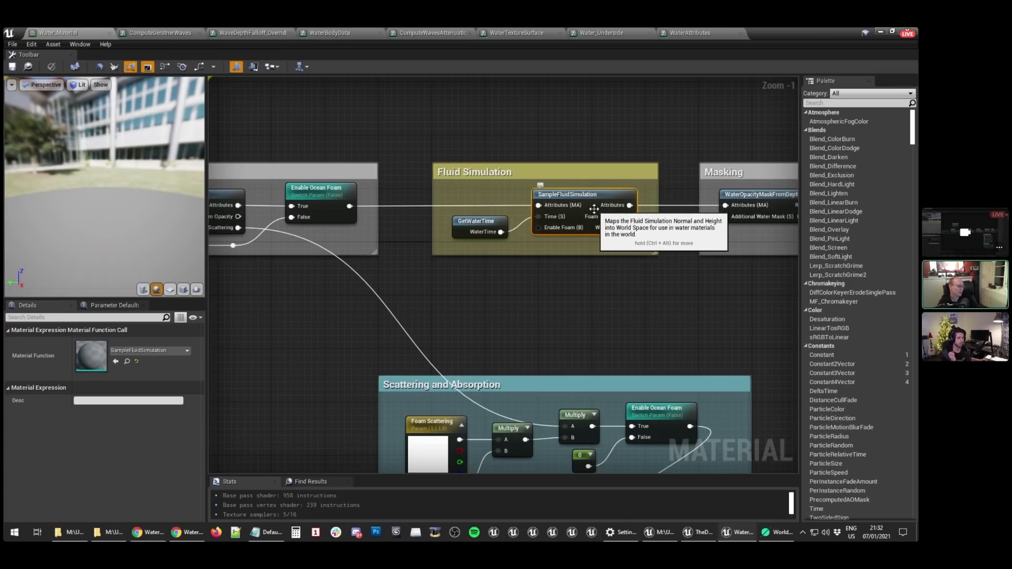
- Open the WaterOpacityMaskFromDepth function from the Masking section and inspect its depth mask and opacity, specular and refraction nodes
right_click_drag(692, 285, 463, 254)
left_click(505, 206)
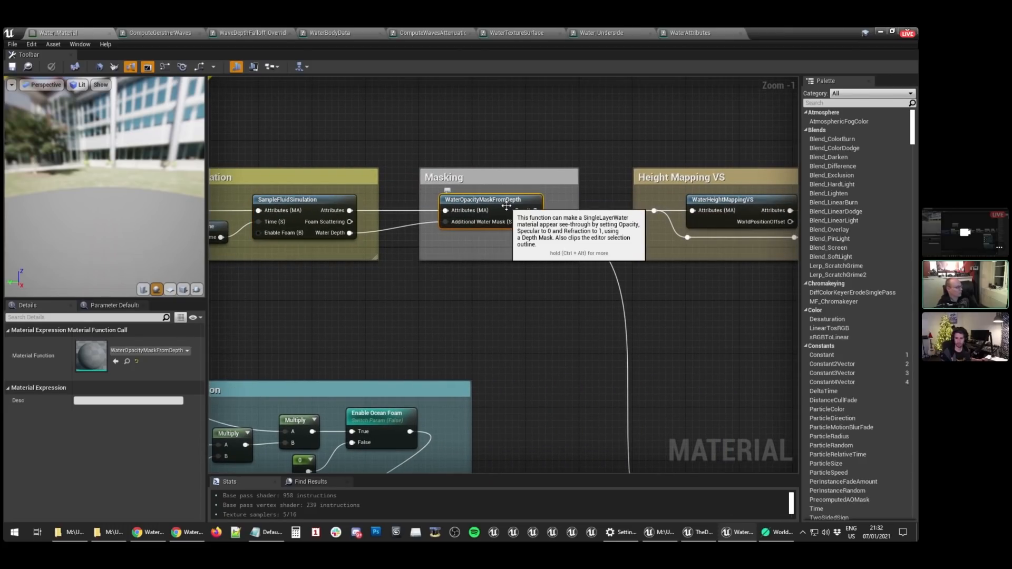
double_click(502, 209)
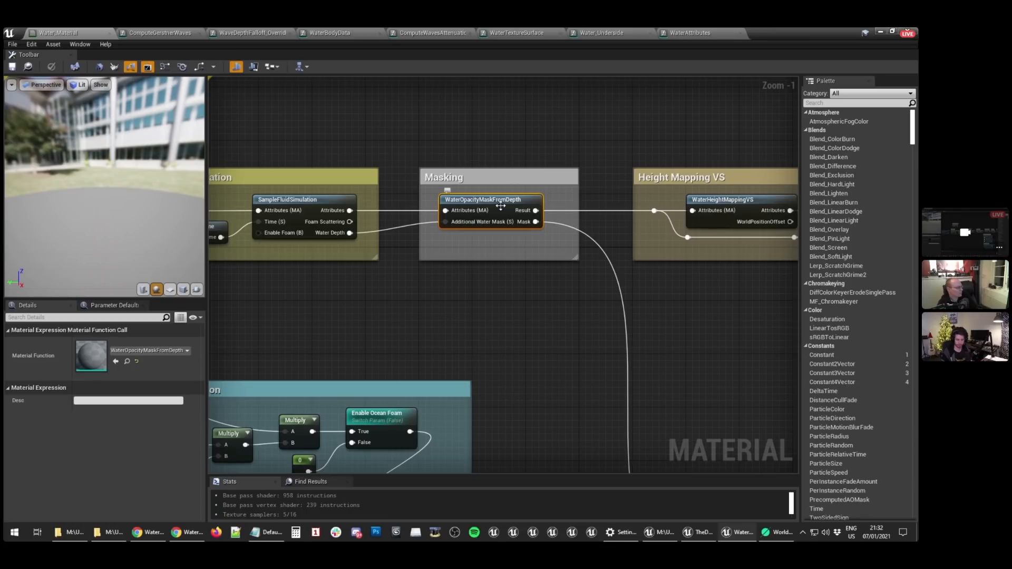
right_click_drag(415, 332, 668, 270)
right_click_drag(501, 372, 1011, 229)
right_click_drag(1011, 121, 729, 176)
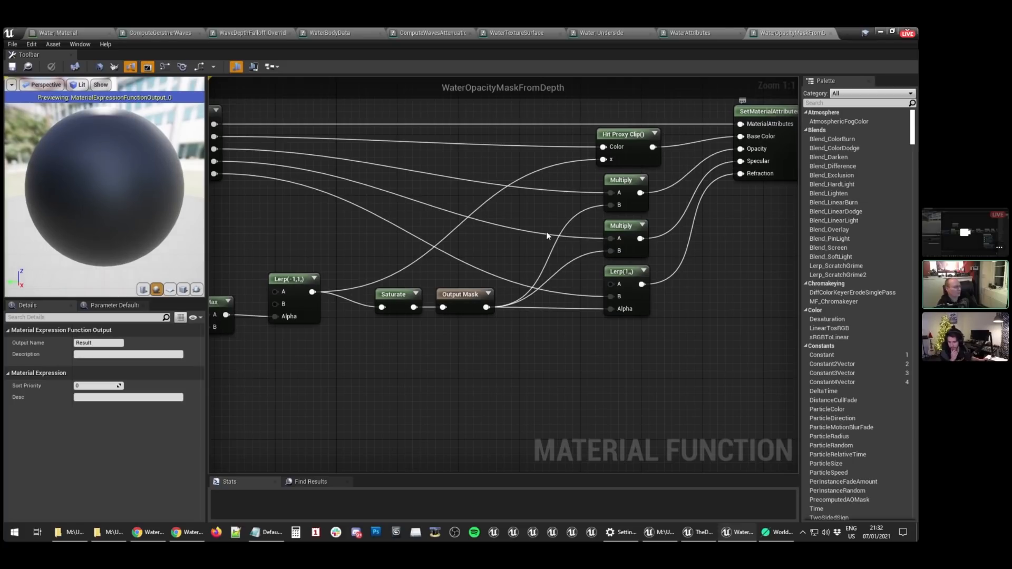
right_click_drag(545, 232, 1011, 131)
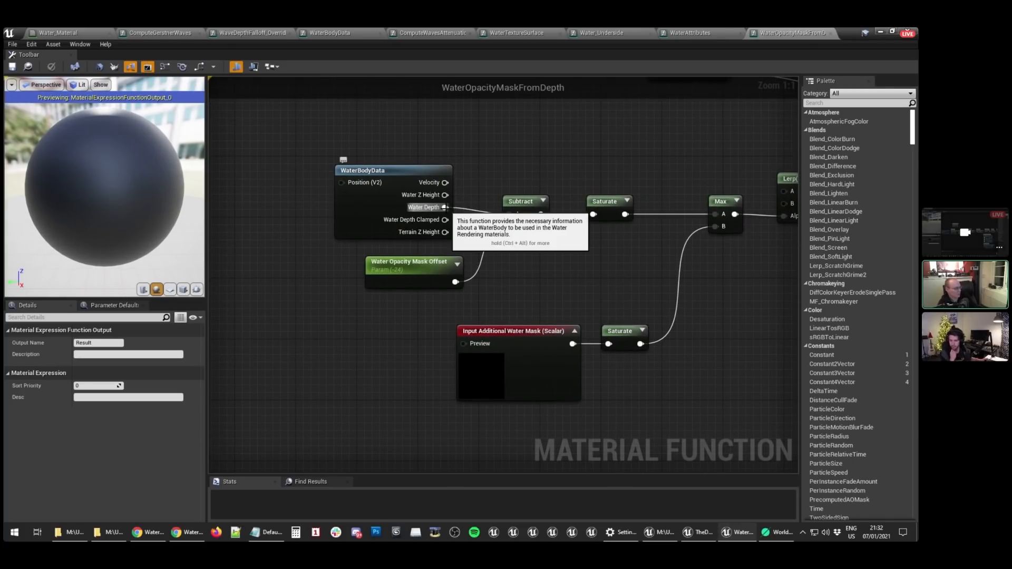
right_click_drag(637, 207, 537, 242)
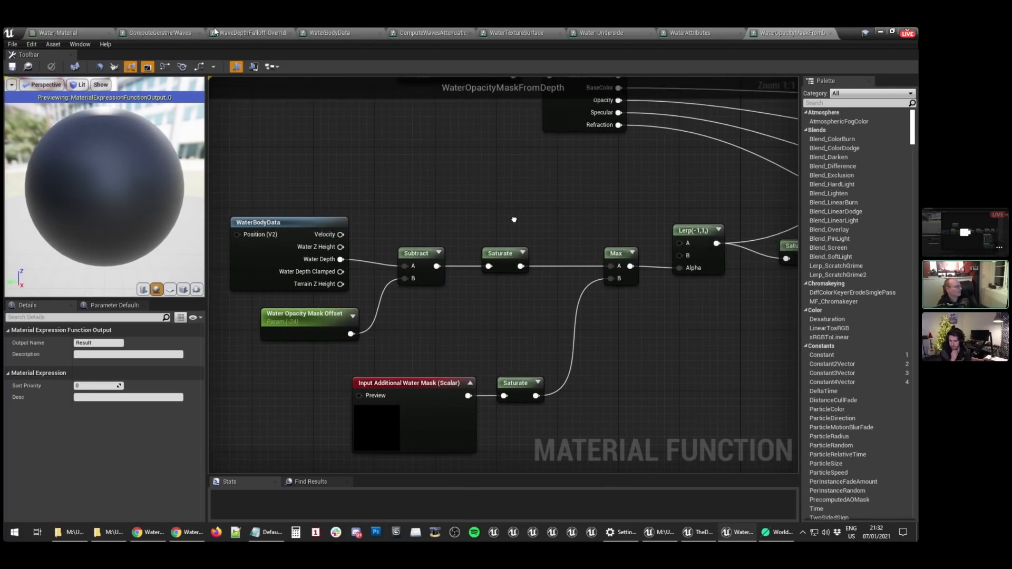
- Return to Water_Material, open the WaterHeightMappingVS function from Height Mapping VS and inspect its Water Z Height and WorldPositionOffset nodes
left_click(58, 32)
right_click_drag(634, 290, 423, 271)
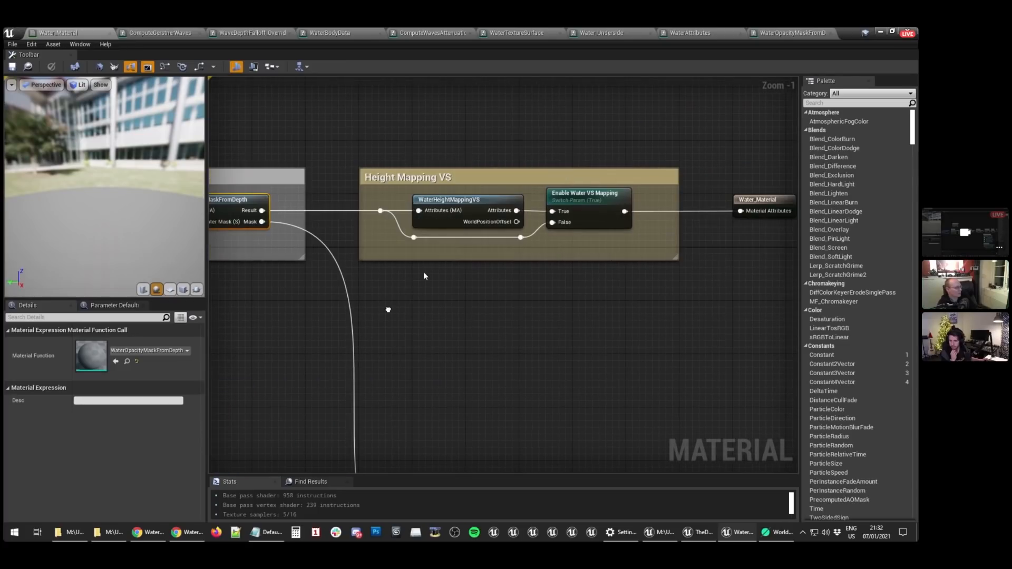
double_click(447, 218)
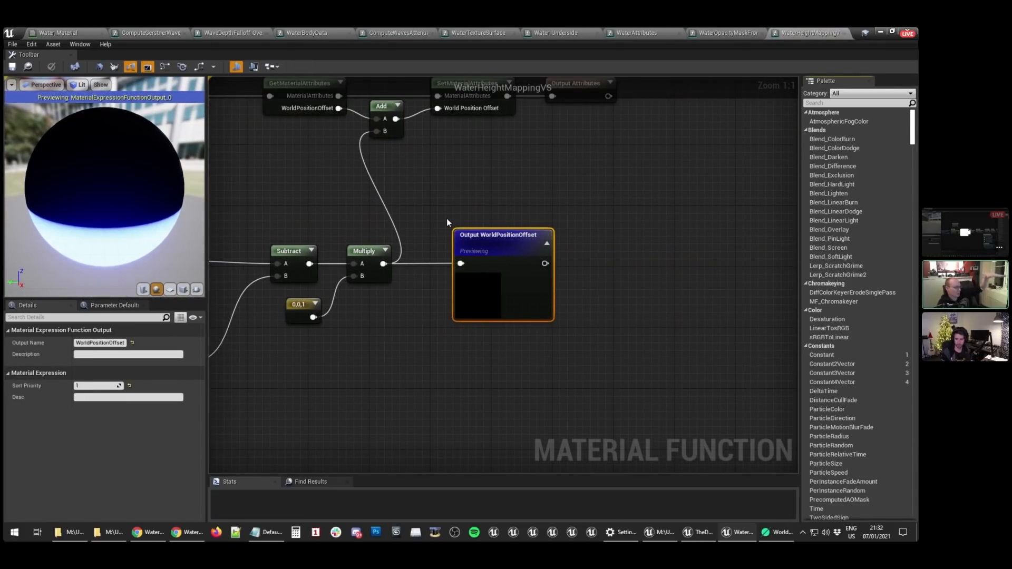
right_click_drag(433, 215, 672, 219)
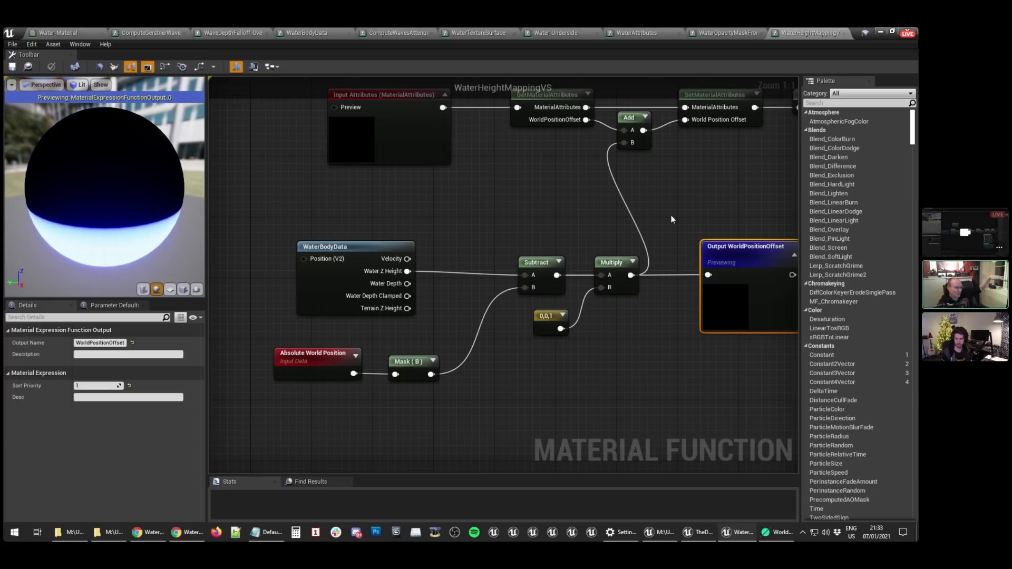
right_click_drag(666, 211, 552, 225)
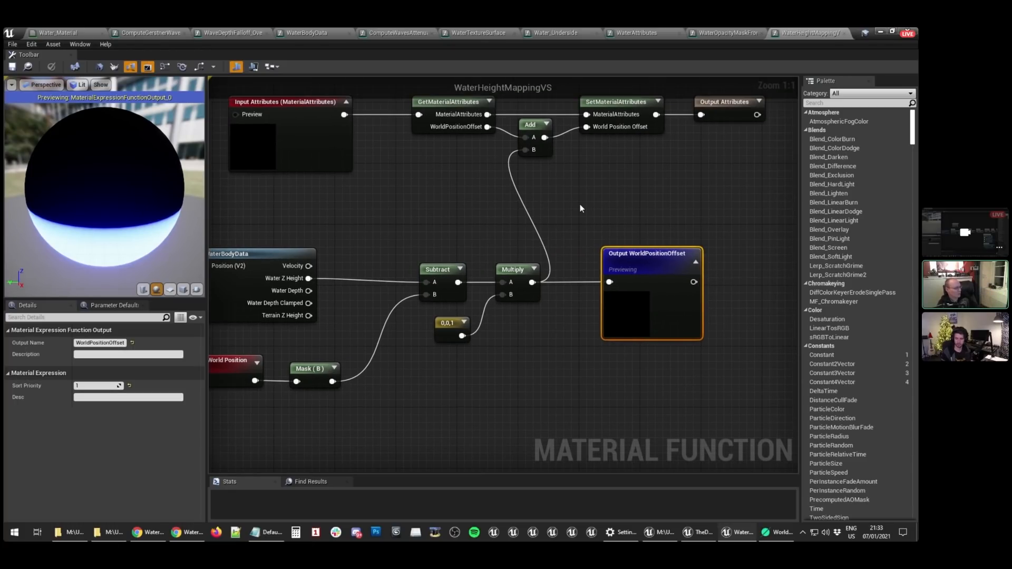
scroll(580, 209, "down", 1)
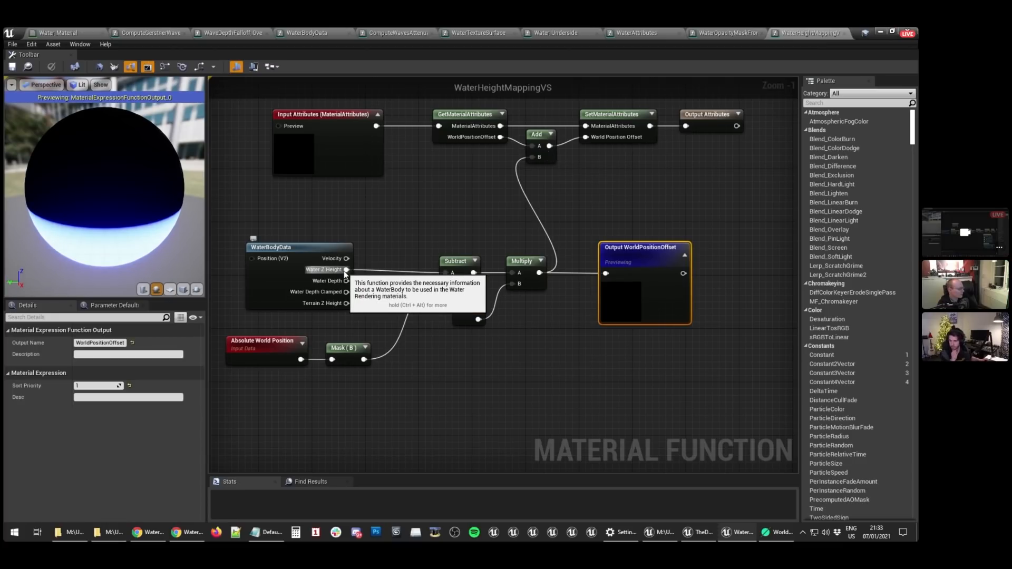
- Go back to Water_Material and view its final output, the Scattering and Absorption section and the Single Layer Water Material node
left_click(80, 32)
right_click_drag(682, 265, 452, 226)
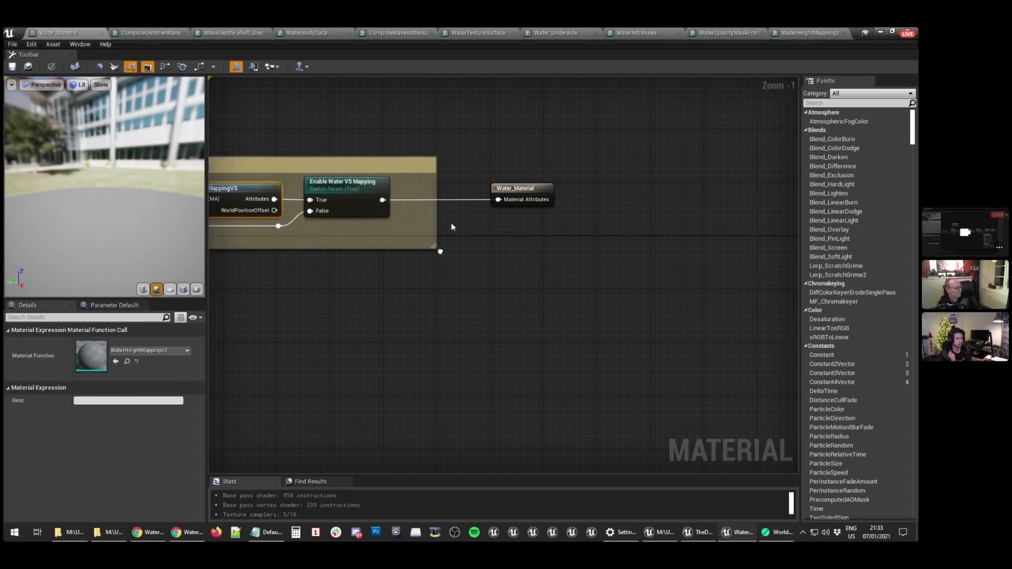
right_click_drag(333, 366, 779, 157)
right_click_drag(322, 275, 797, 387)
right_click_drag(592, 251, 381, 80)
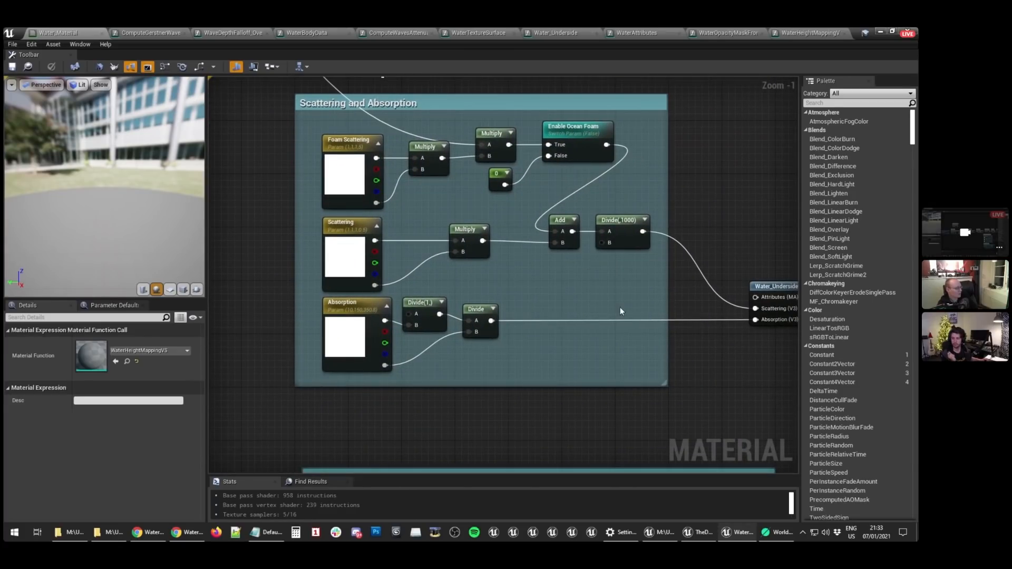
right_click_drag(619, 306, 208, 205)
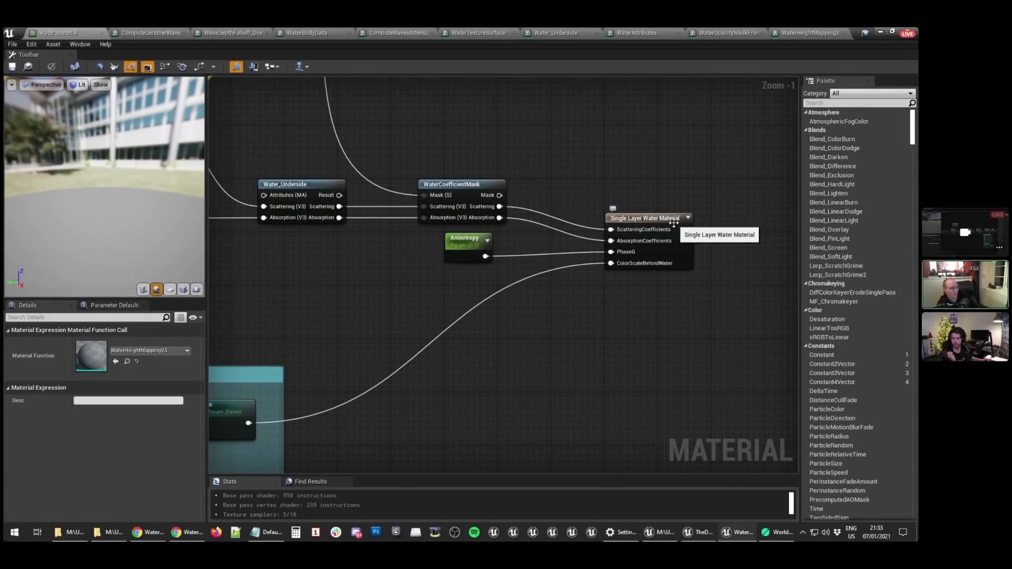
- View the Analytical Caustics section feeding the Single Layer Water Material, and select the WaterCoefficientMask node
right_click_drag(663, 235, 881, 146)
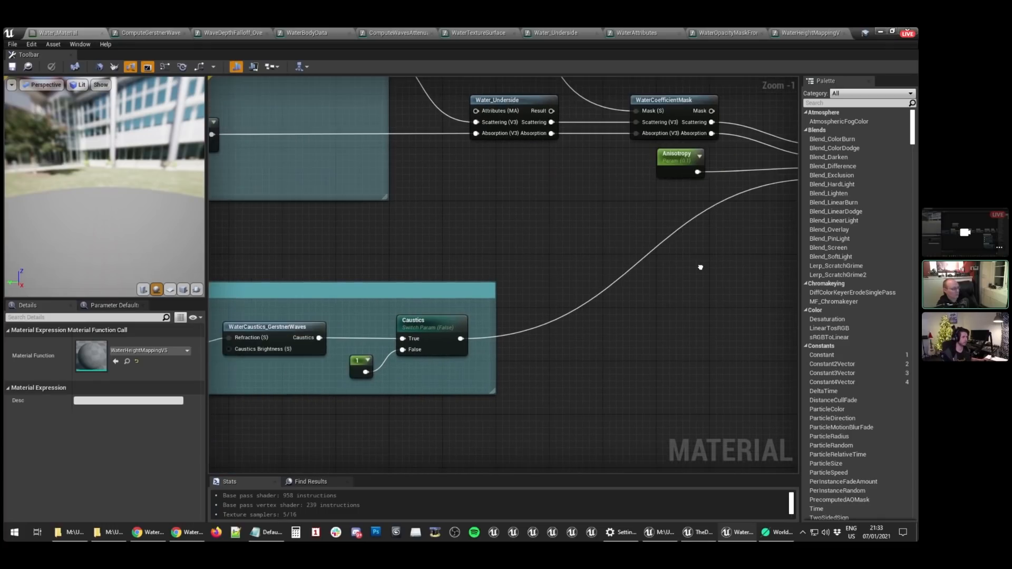
right_click_drag(314, 318, 627, 288)
left_click_drag(349, 226, 446, 358)
right_click_drag(450, 242, 495, 390)
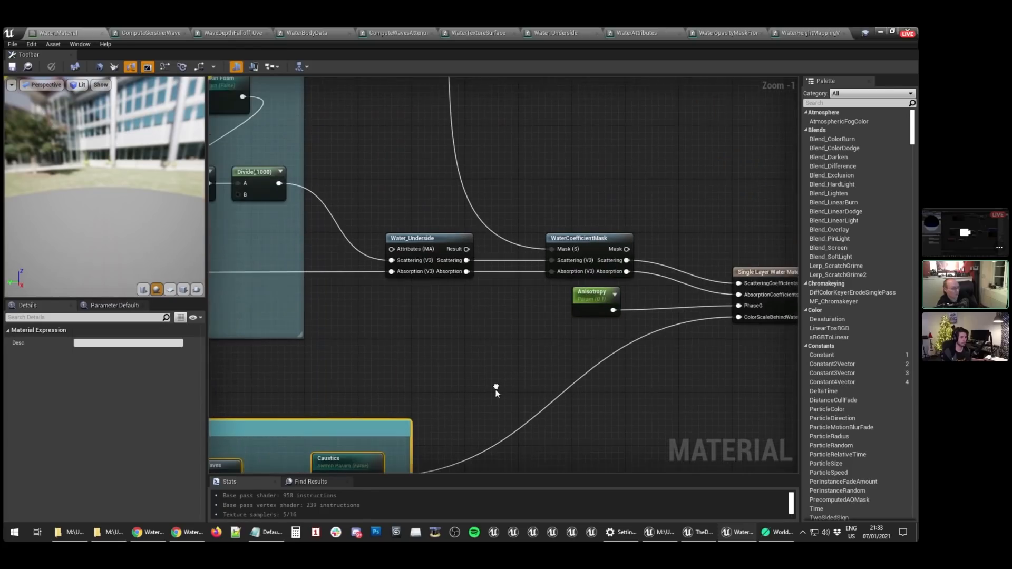
left_click(593, 249)
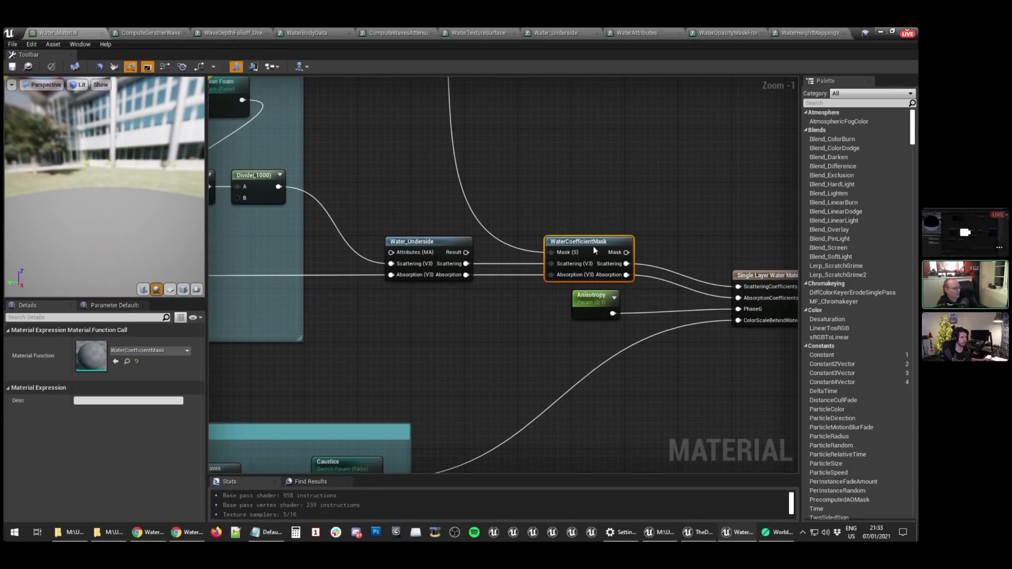
- Select the Scattering parameter, check the Single Layer Water Material's coefficient inputs, and bring the whole Water_Material graph into view
right_click_drag(311, 162, 556, 232)
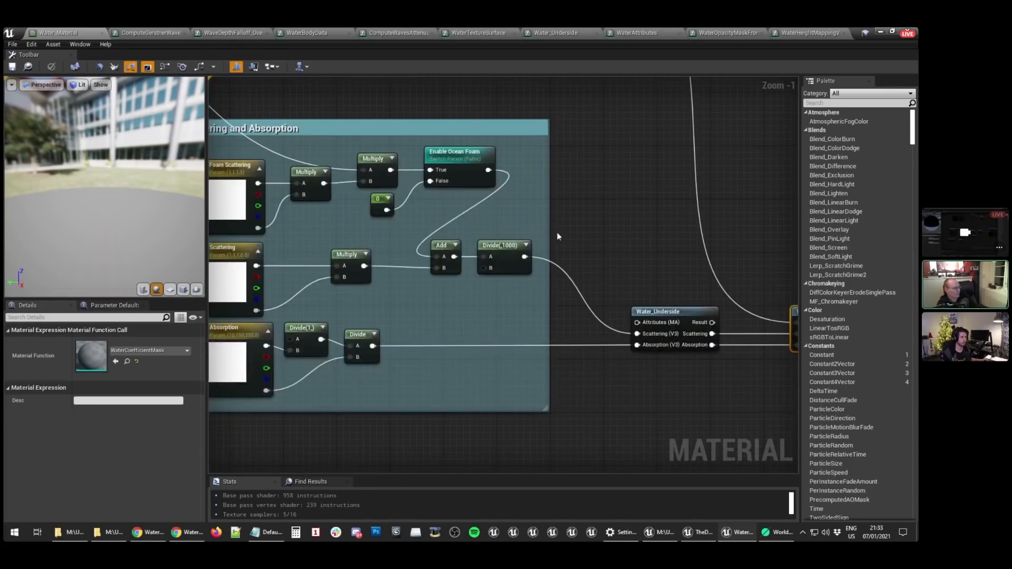
right_click_drag(411, 177, 417, 156)
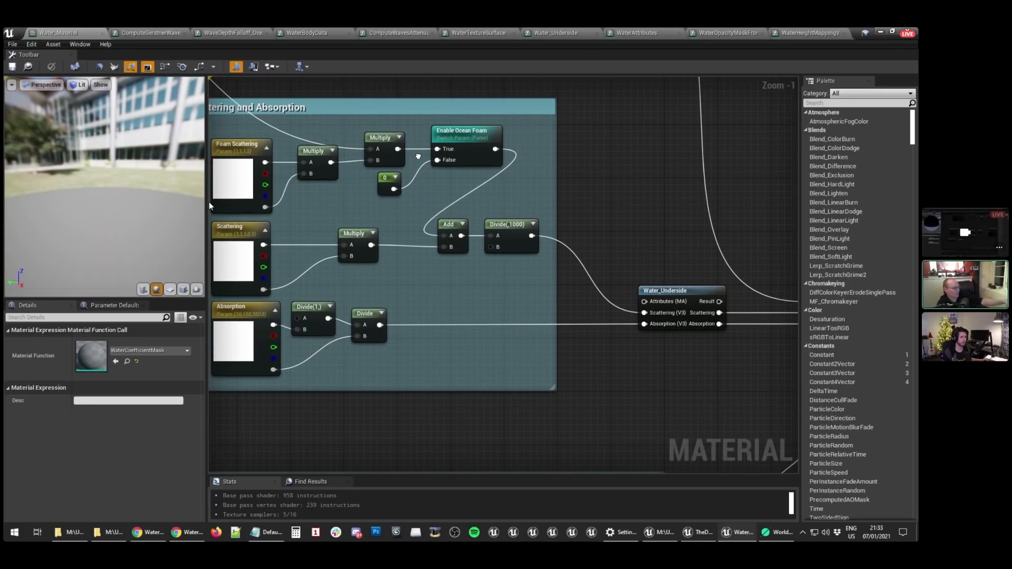
left_click(242, 266)
right_click_drag(445, 320, 303, 303)
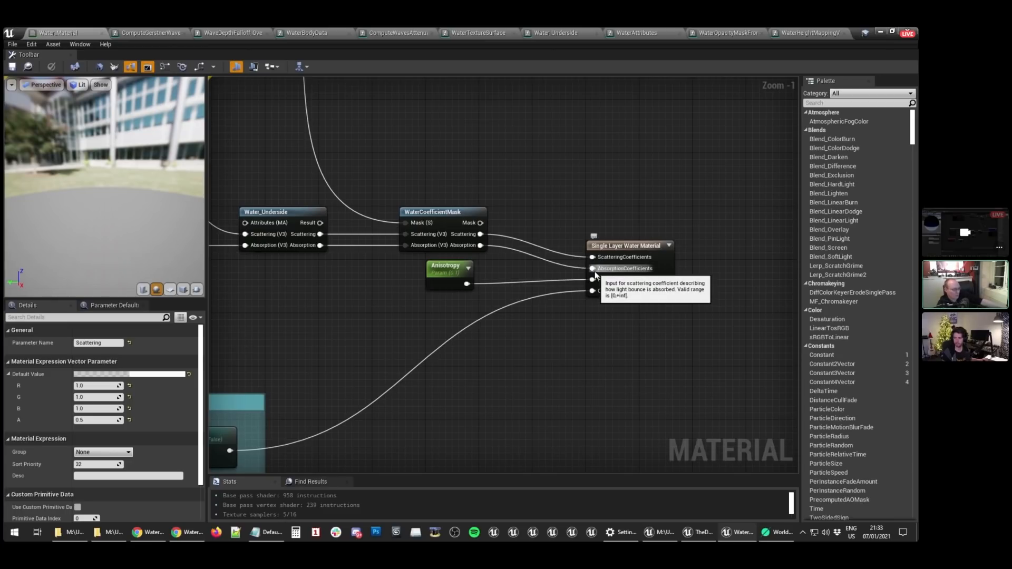
right_click_drag(547, 285, 651, 279)
scroll(648, 279, "down", 10)
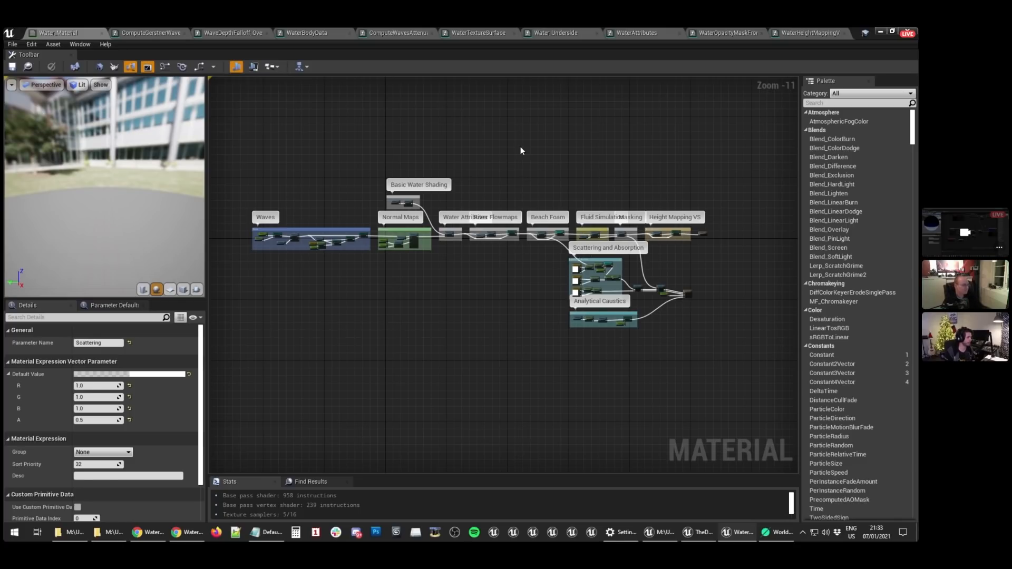
- Close the material editor window and select the WaterBodyRiver at a spline point in the DarkBeach level
left_click(892, 31)
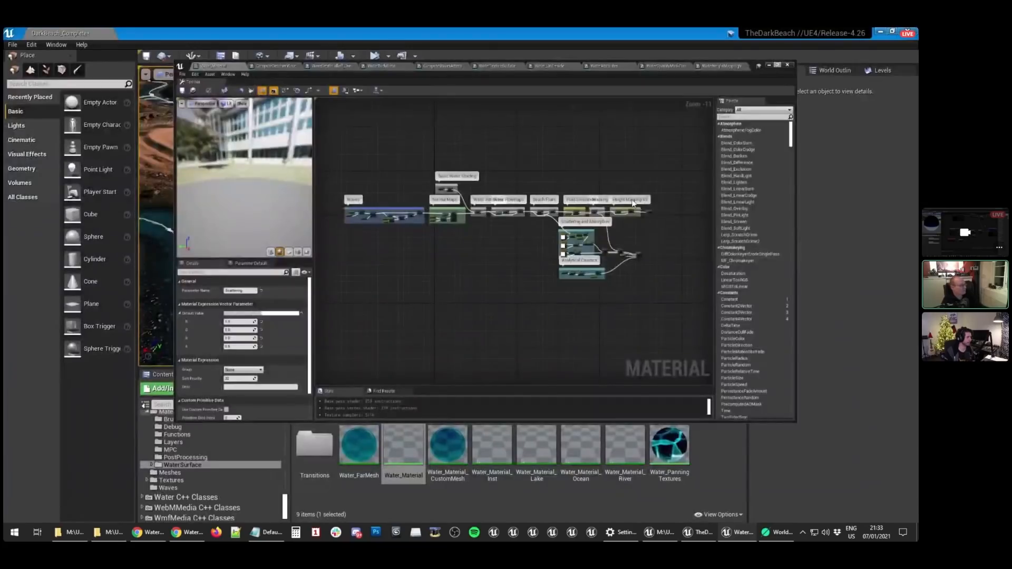
left_click(785, 66)
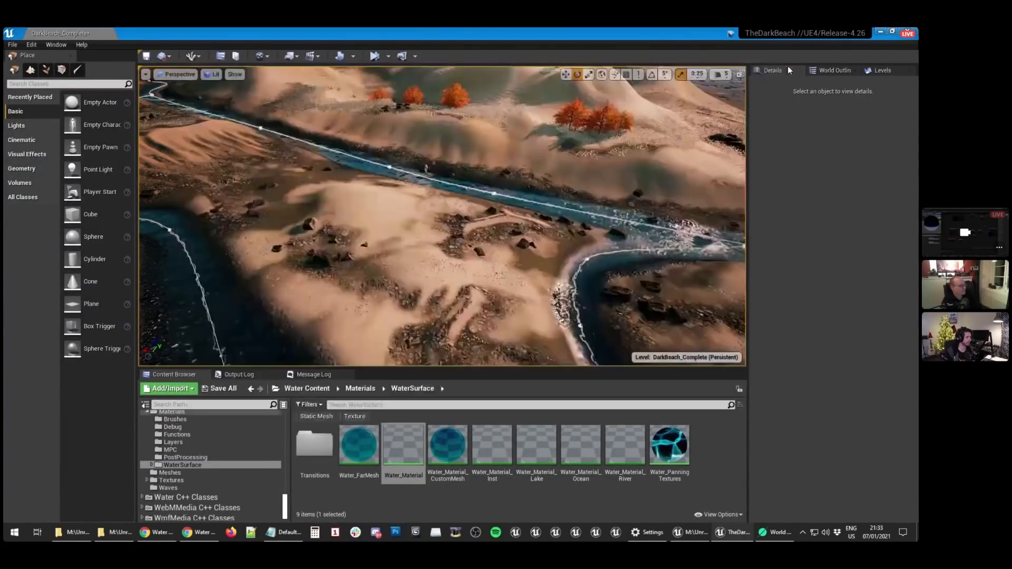
left_click(495, 194)
left_click(494, 194)
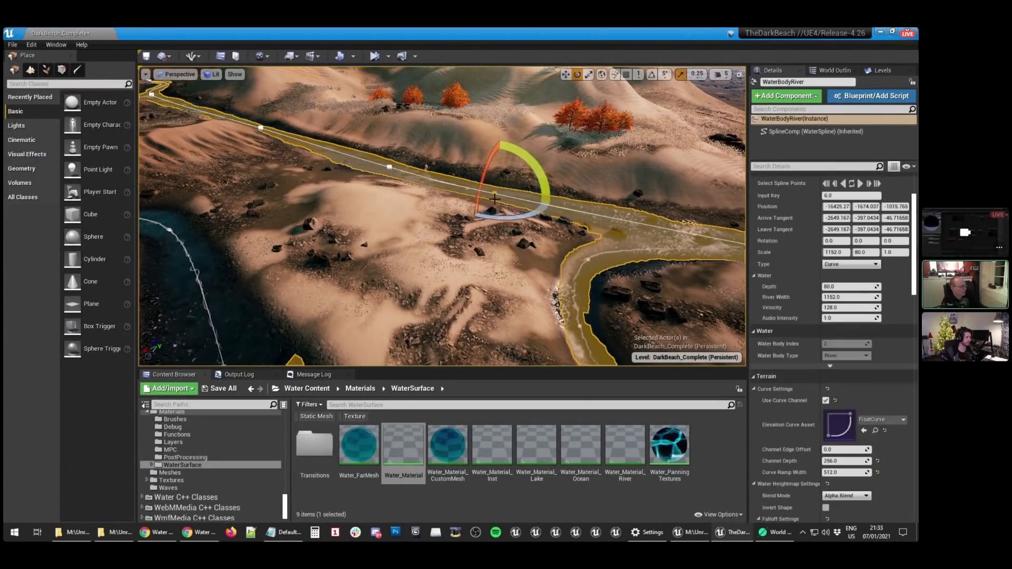
right_click_drag(495, 194, 460, 205)
- Look through the WaterBodyRiver's spline point, terrain, debug and rendering properties, and search its details for "audi"
scroll(809, 269, "up", 2)
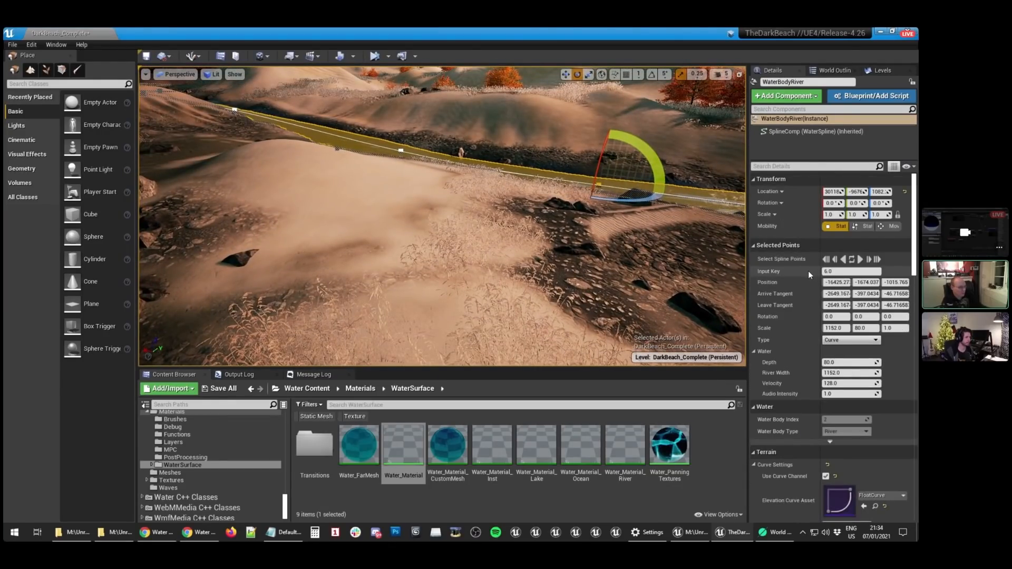
scroll(808, 271, "down", 3)
scroll(805, 287, "down", 5)
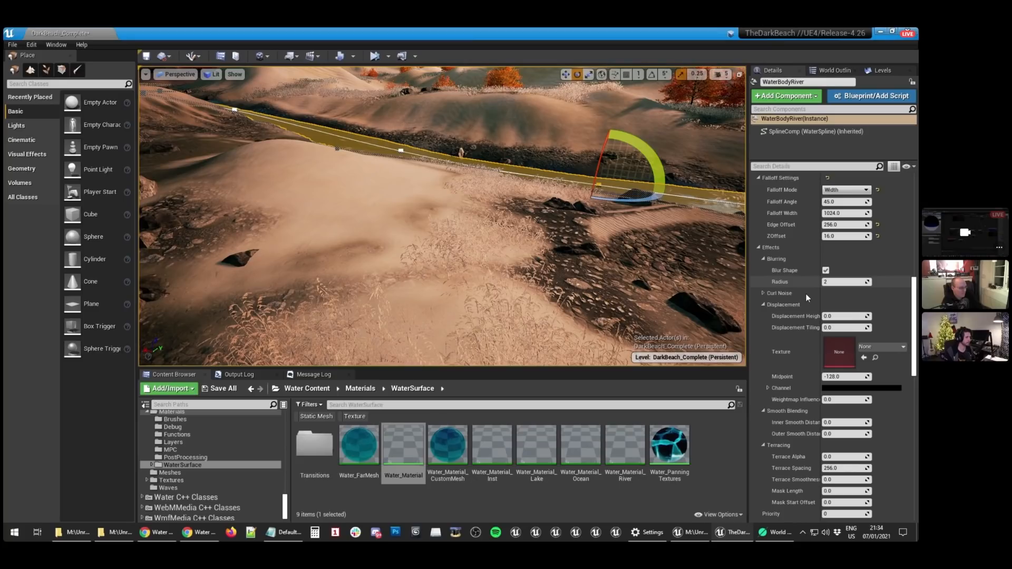
scroll(807, 305, "up", 6)
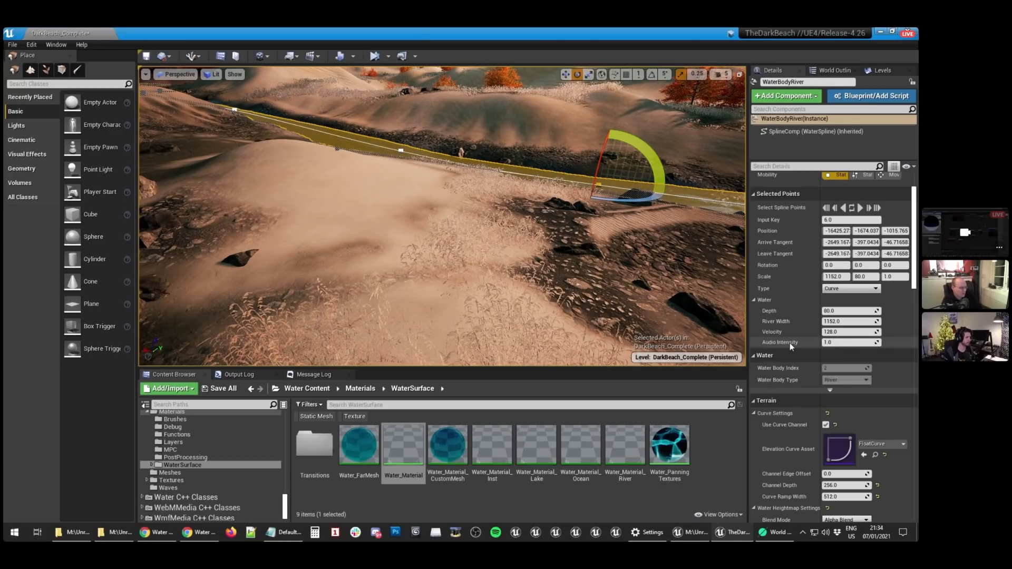
scroll(790, 342, "down", 5)
scroll(788, 340, "down", 10)
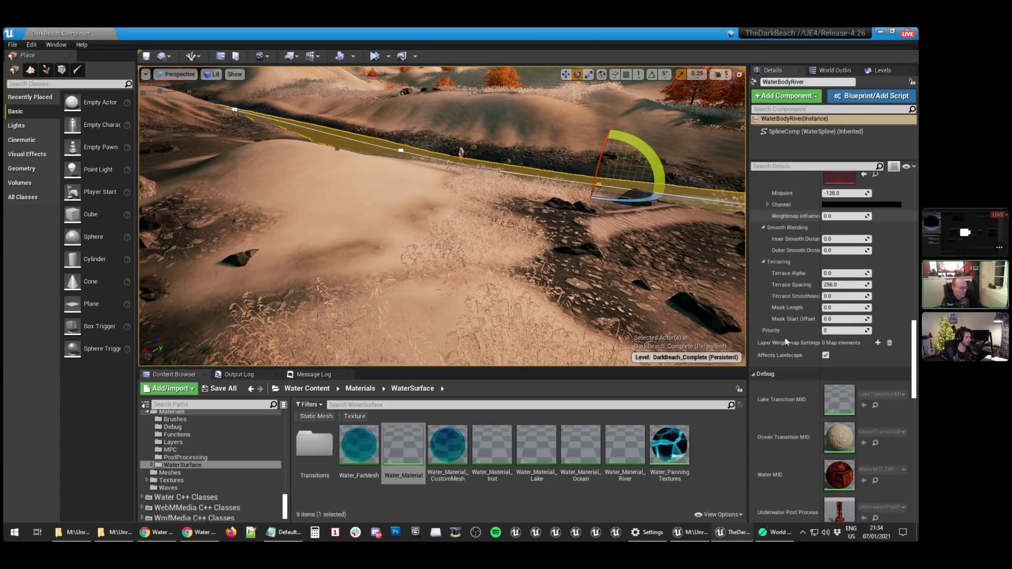
scroll(779, 357, "down", 8)
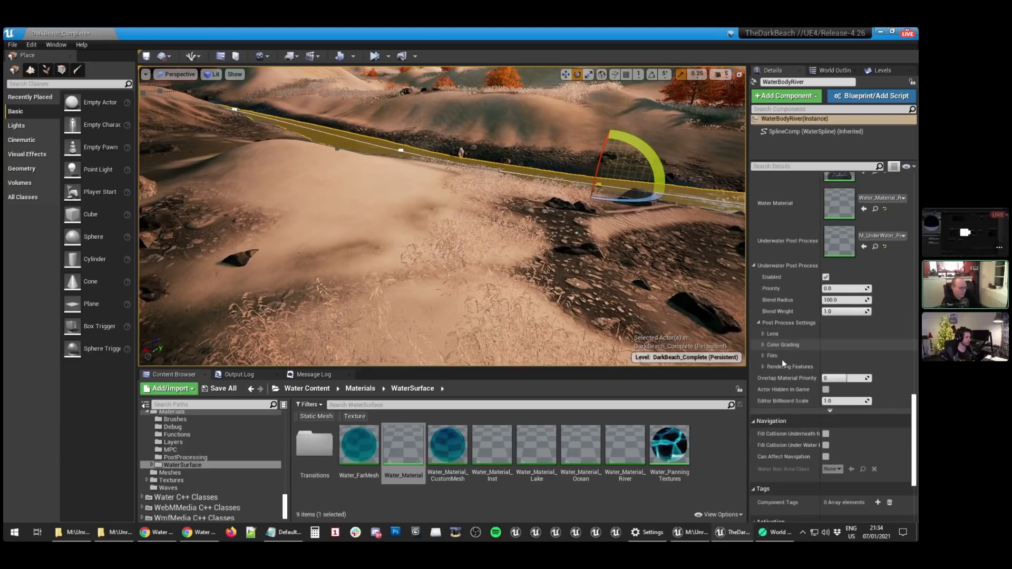
scroll(814, 236, "up", 2)
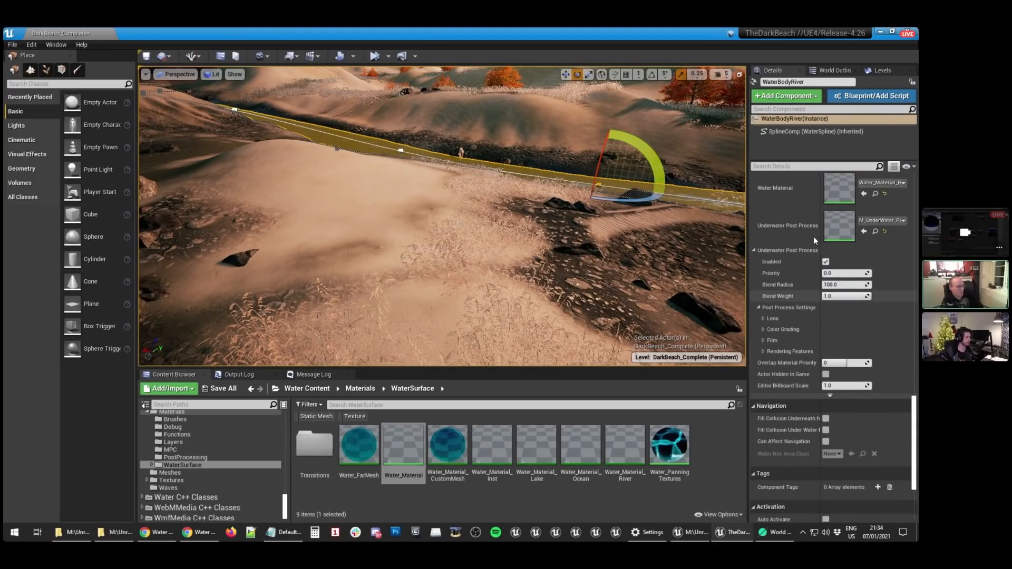
scroll(787, 166, "up", 16)
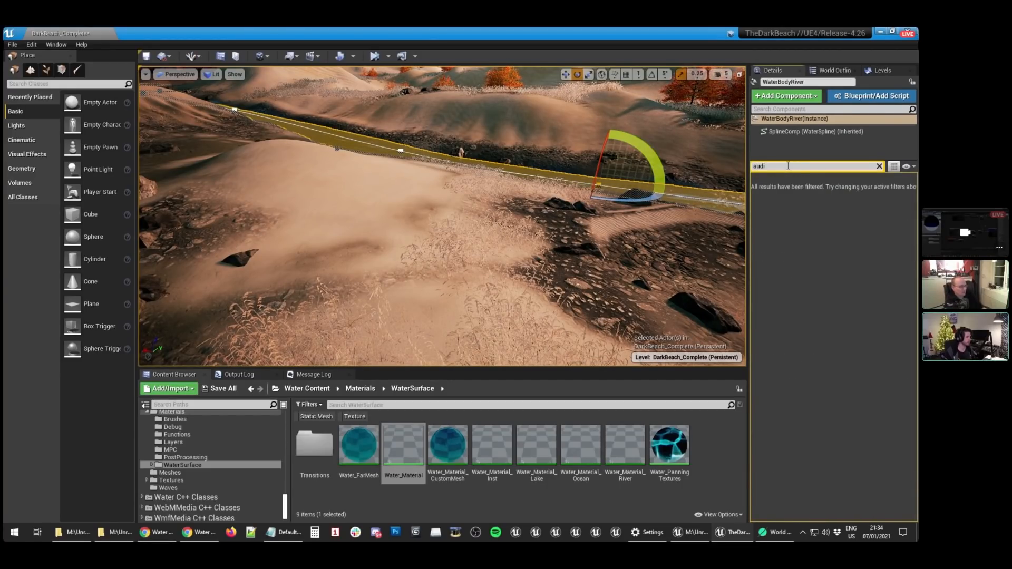
- Clear the selection, view the stretch of river between the dunes, and select the whole WaterBodyRiver there without a spline point
right_click_drag(477, 264, 459, 251)
key("w")
left_click(432, 260)
key("Escape")
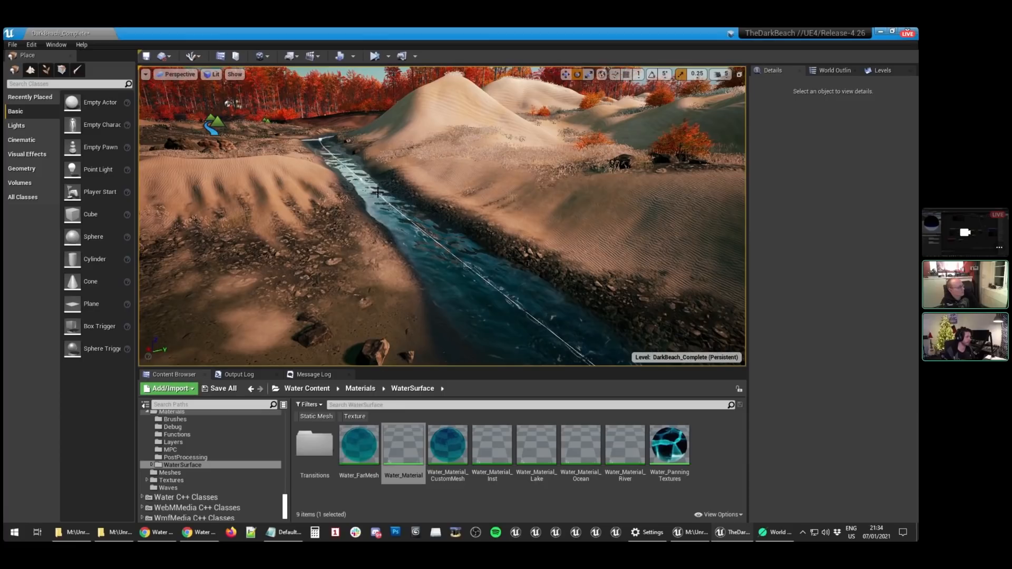
right_click_drag(392, 213, 363, 202)
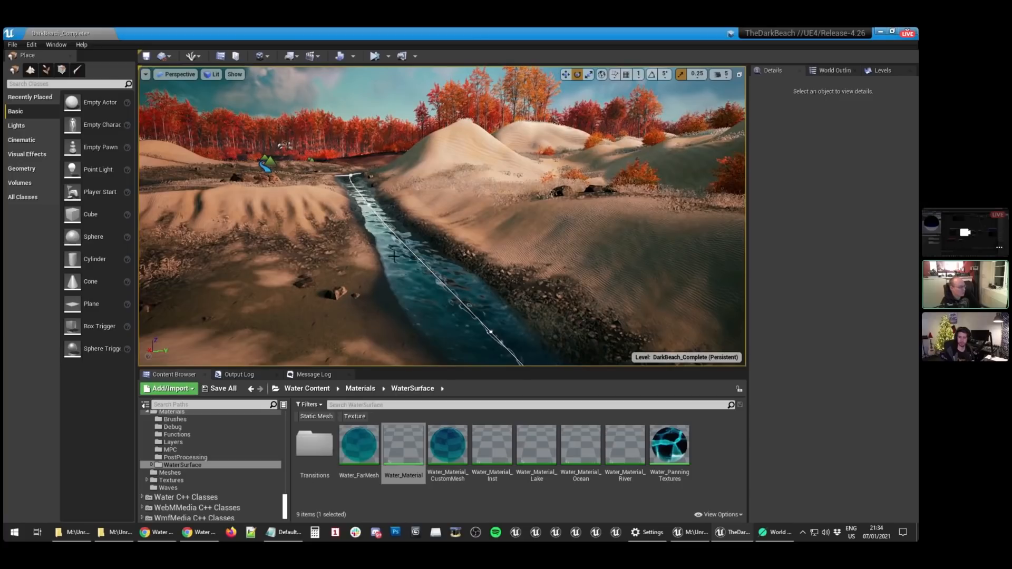
left_click(476, 311)
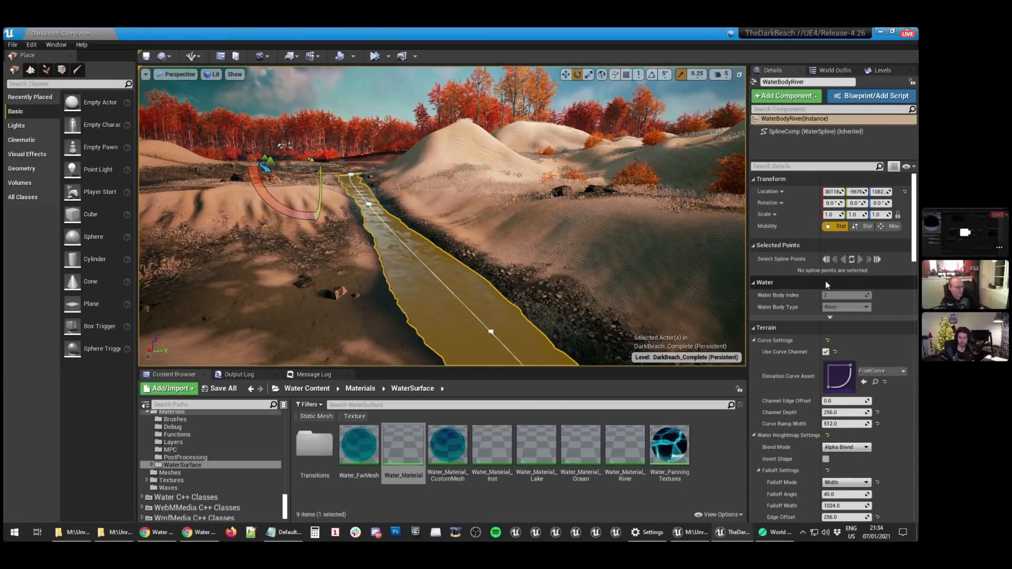
- Look through the WaterBodyRiver's properties for audio settings, filter its details by "aud" and clear the filter
scroll(816, 292, "down", 10)
scroll(813, 290, "down", 8)
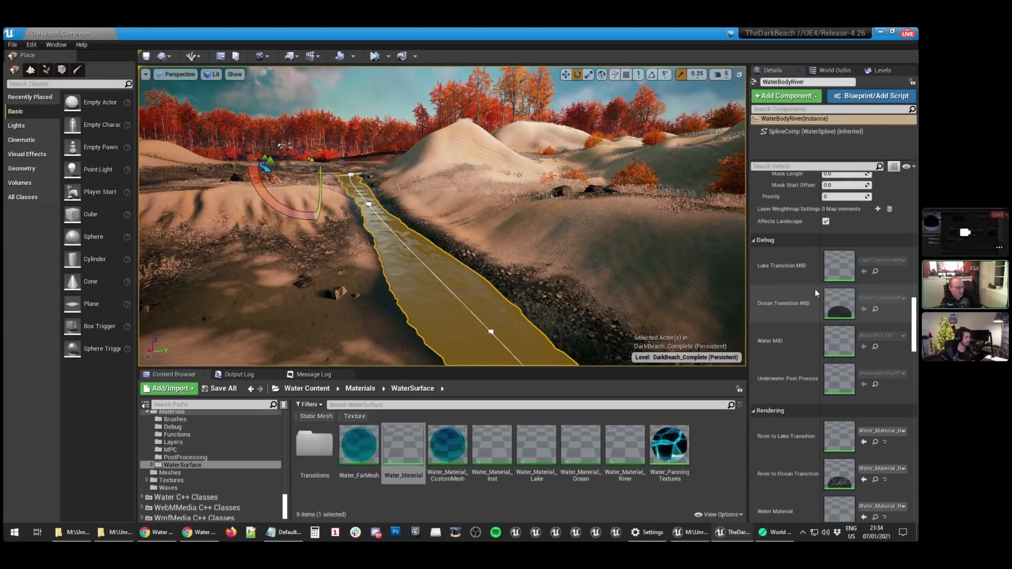
left_click(791, 166)
type("aud")
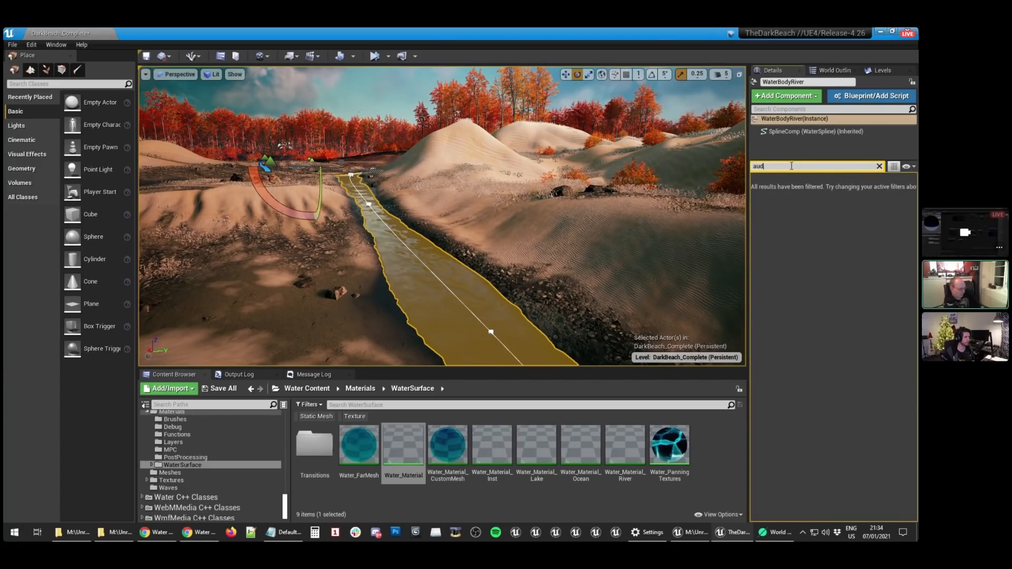
key("BackSpace")
key("BackSpace")
key("BackSpace")
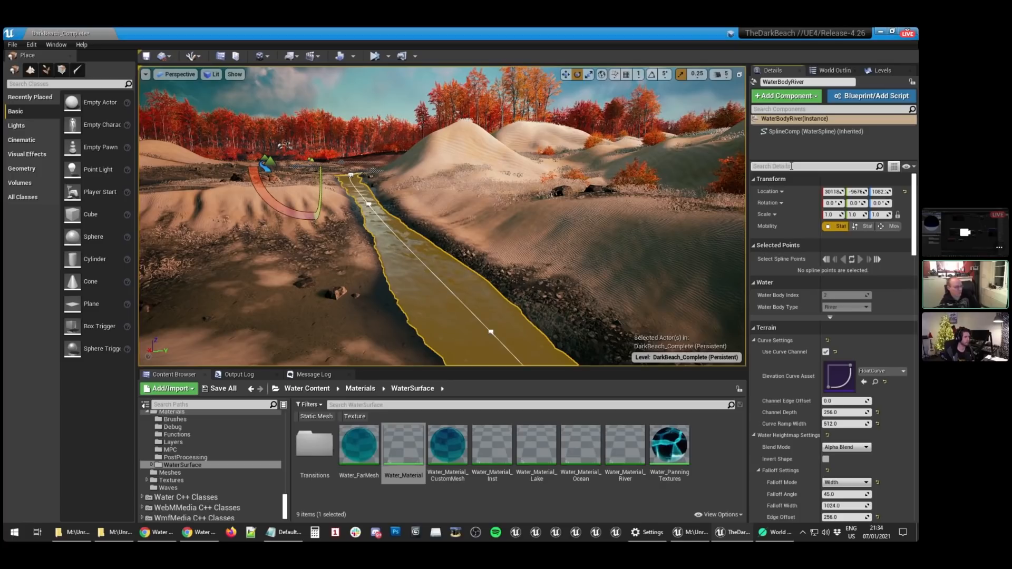
- Search the World Outliner for "water bru" to find the water brush manager
left_click(834, 70)
left_click(784, 85)
type("water bru")
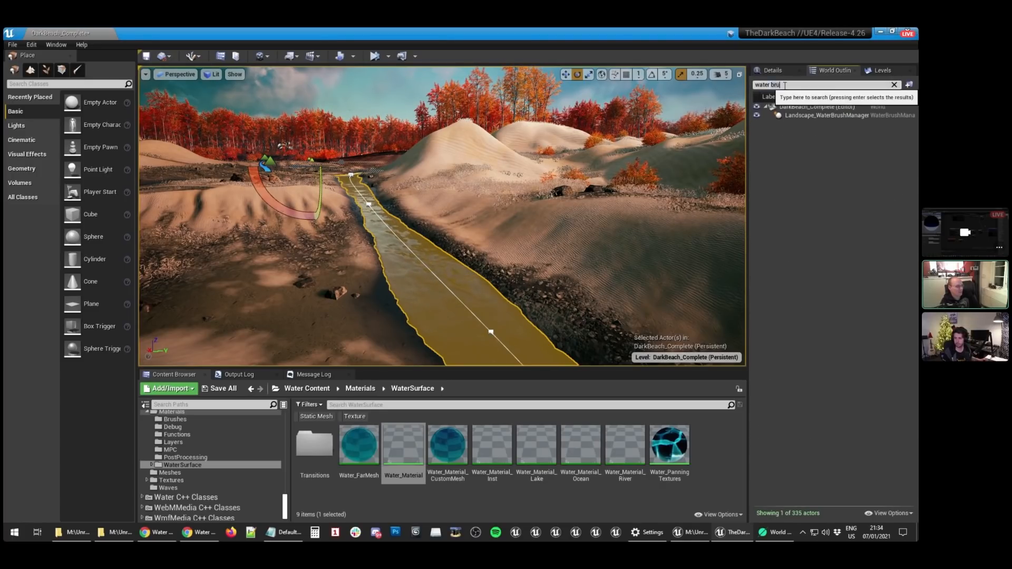
- Broaden the World Outliner search to "water", select WaterMeshActor and show its details
key("BackSpace")
key("BackSpace")
key("BackSpace")
key("BackSpace")
key("BackSpace")
key("BackSpace")
key("BackSpace")
key("BackSpace")
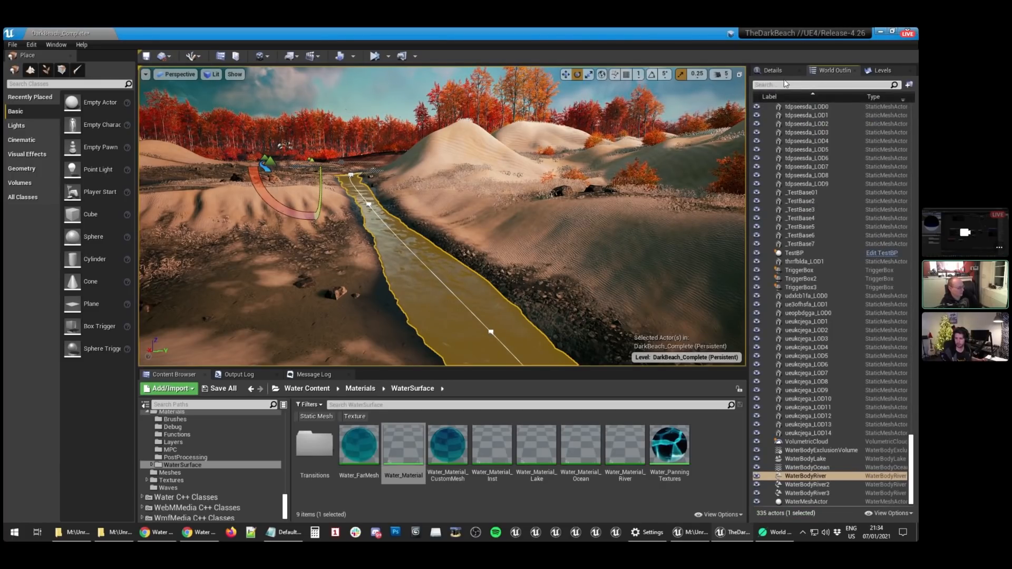
type("ater")
left_click(815, 244)
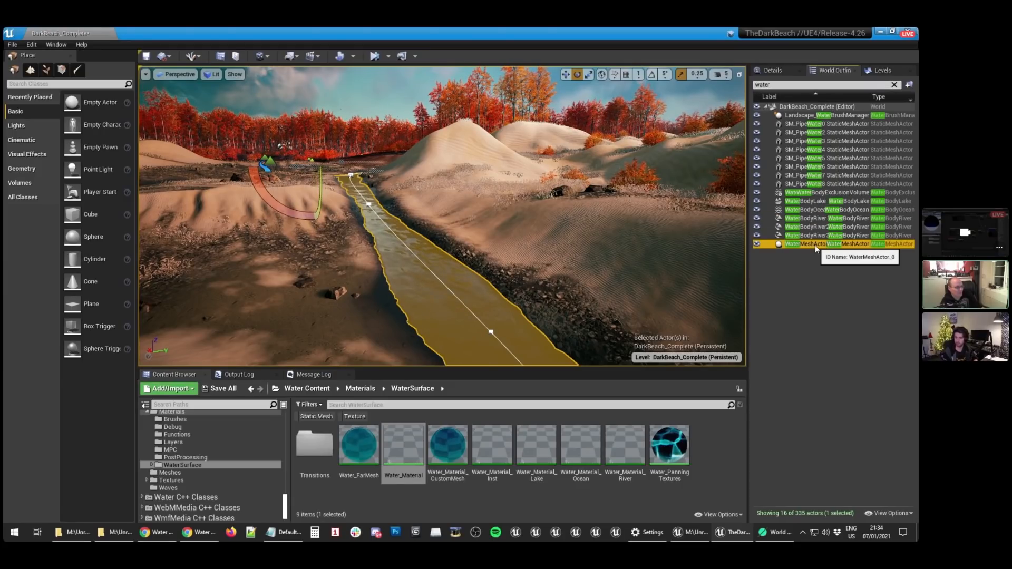
left_click(772, 70)
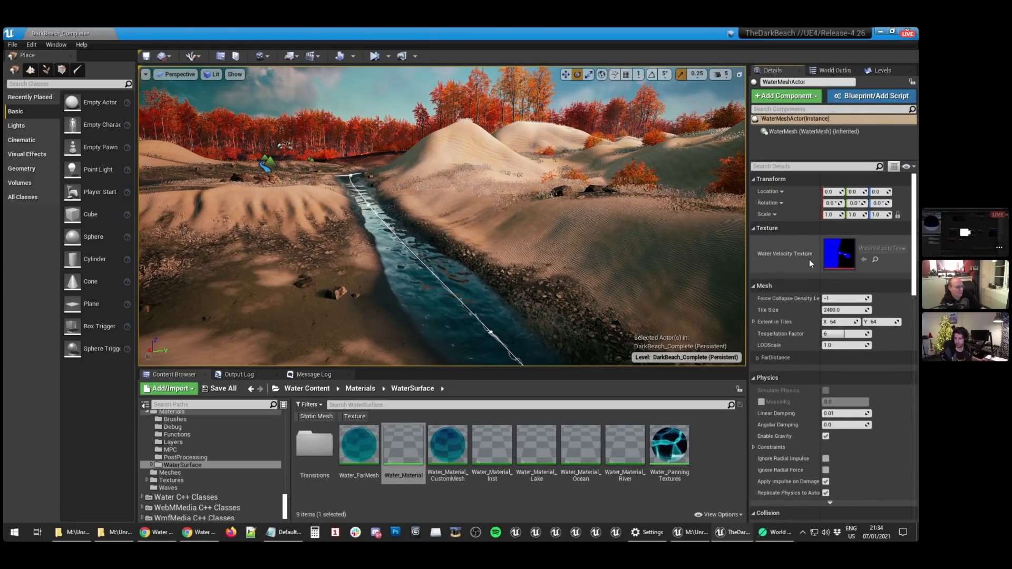
- Search the WaterMeshActor's details for "sound" and for "audi", and clear the search
left_click(775, 166)
type("sou")
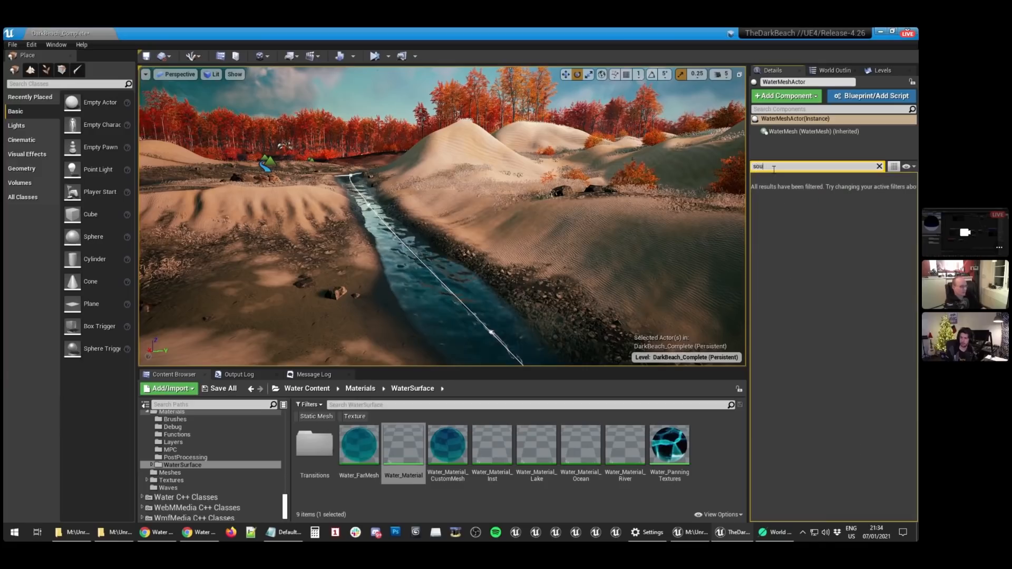
type("nd")
key("BackSpace")
key("BackSpace")
key("BackSpace")
key("BackSpace")
key("BackSpace")
type("audi")
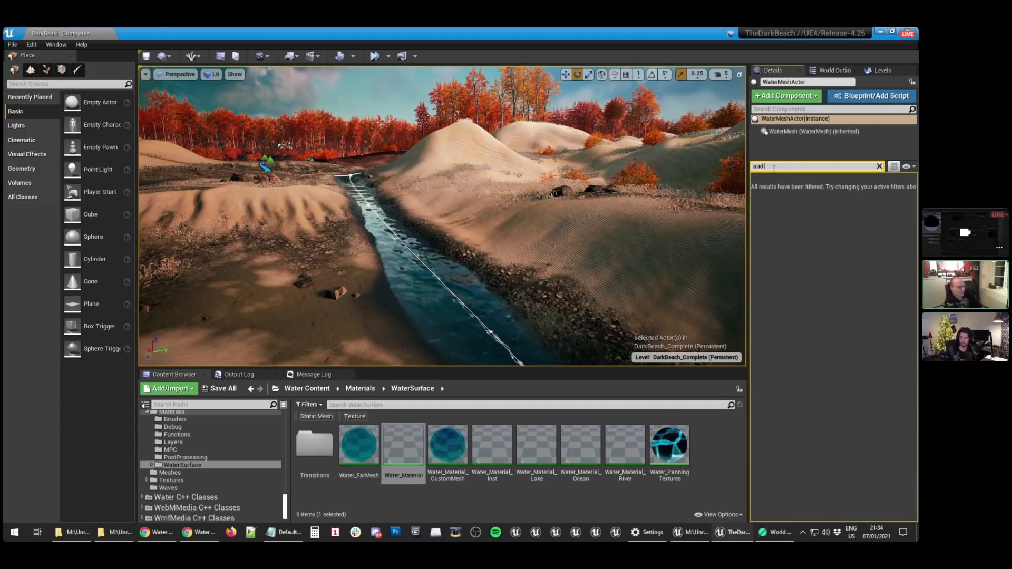
key("BackSpace")
key("BackSpace")
key("BackSpace")
key("BackSpace")
- Browse to the Water Content FluidSimulation/Blueprints folder and select the BP_FluidSim_01 blueprint
right_click_drag(534, 256, 534, 255)
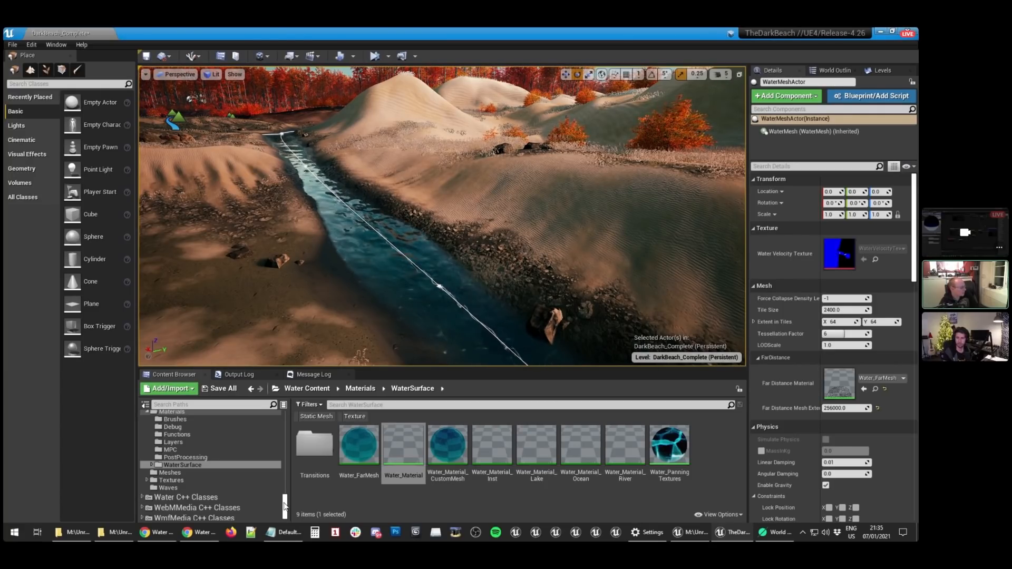
scroll(215, 459, "up", 2)
scroll(211, 462, "up", 2)
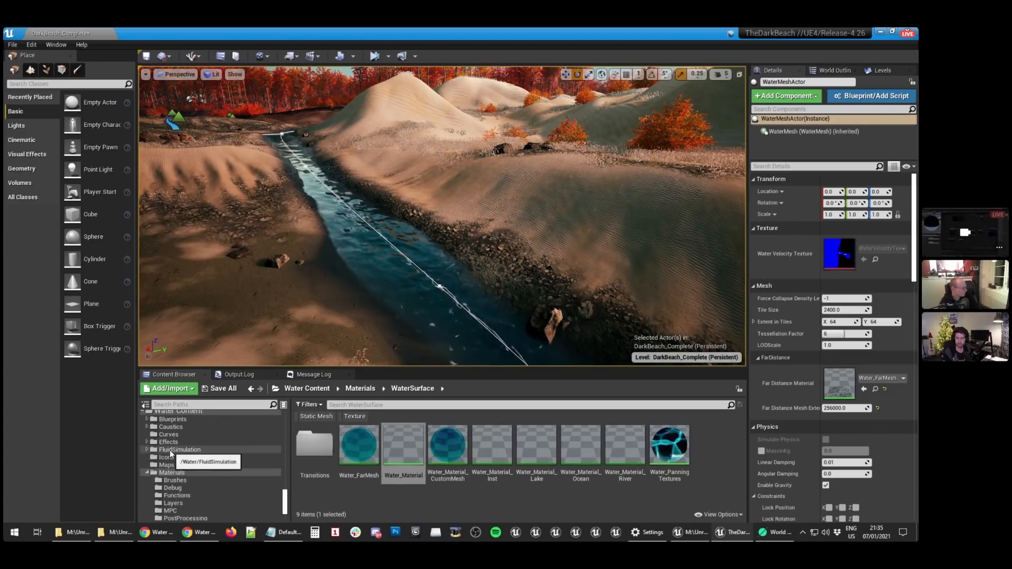
left_click(168, 450)
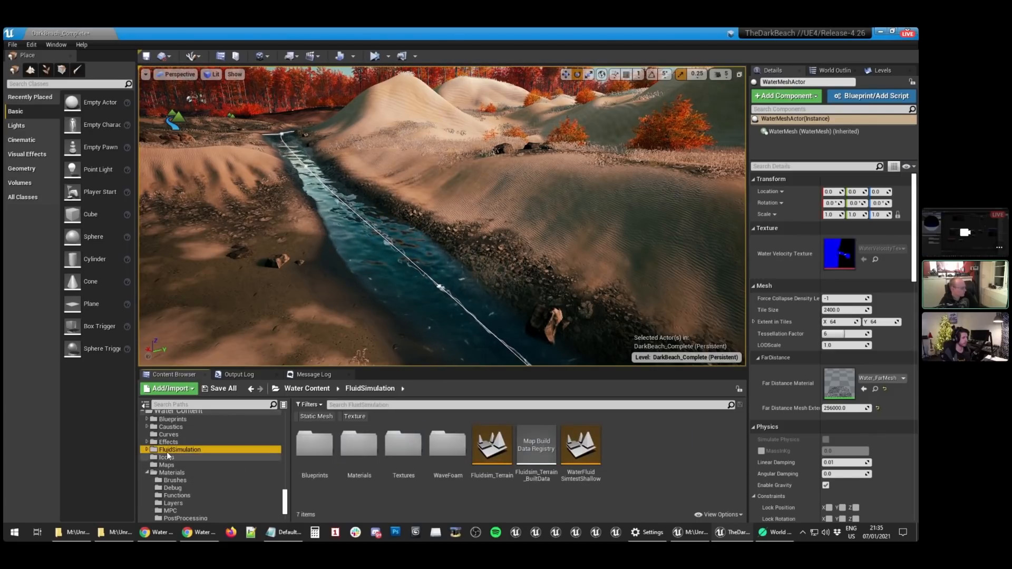
double_click(315, 445)
left_click(536, 456)
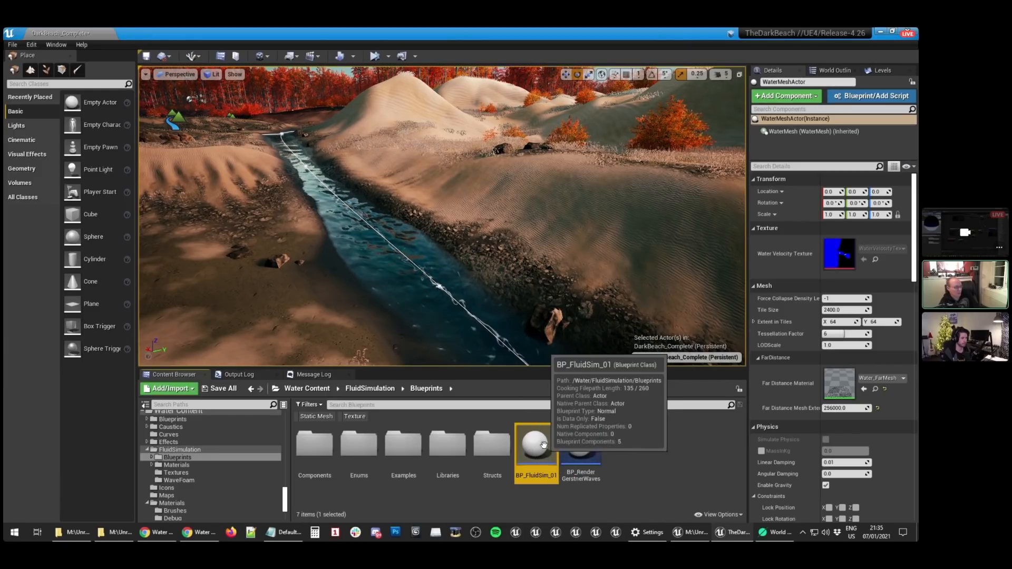
- Fly the viewport to the lake and view the water surface around the orange sphere
right_click_drag(527, 316, 522, 282)
key("w")
key("w")
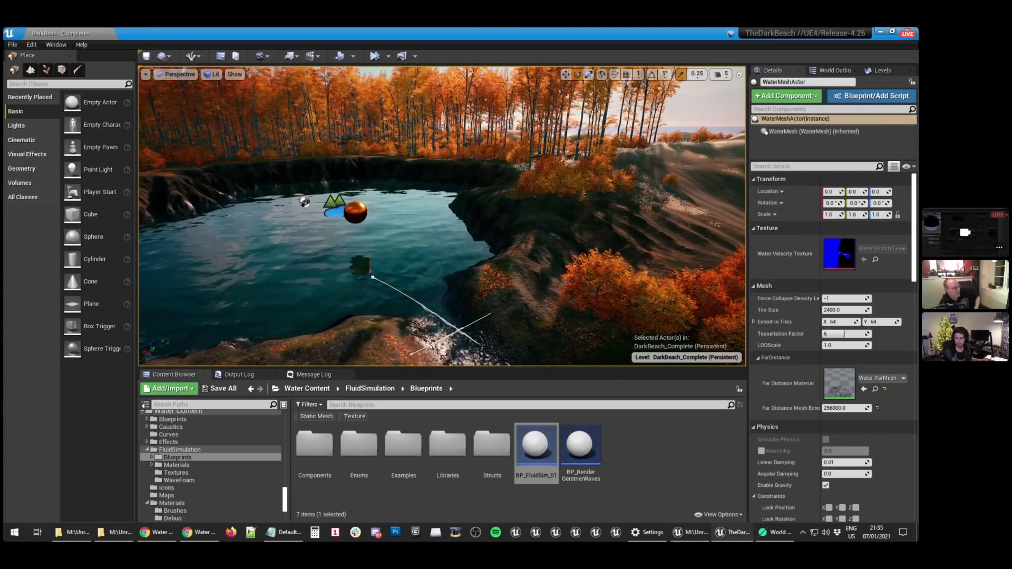
right_click_drag(364, 251, 311, 268)
left_click_drag(311, 269, 327, 216)
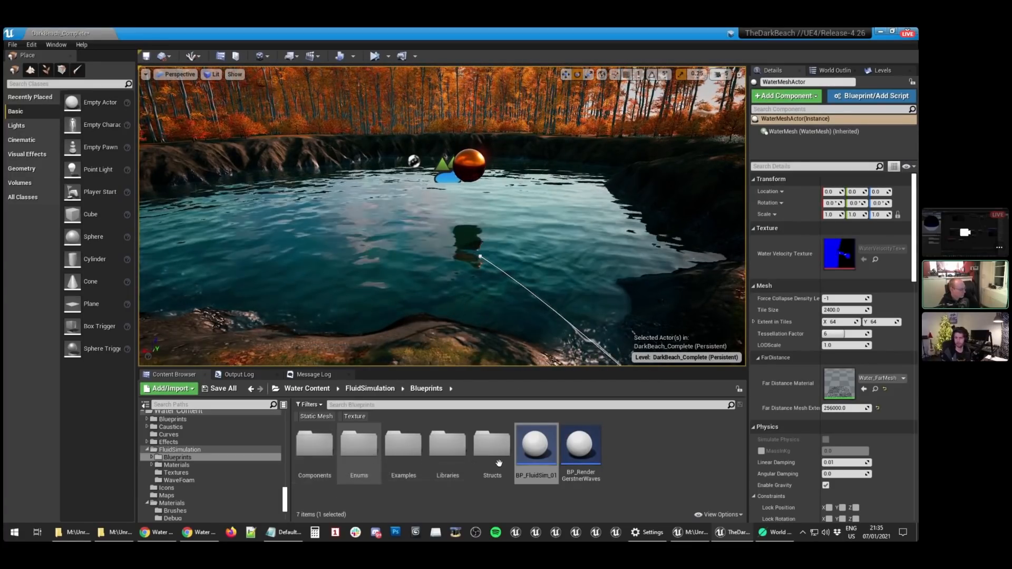
- Open the BP_Dynamic_Force_SkelMesh blueprint from the Examples folder and maximize its editor window
double_click(403, 447)
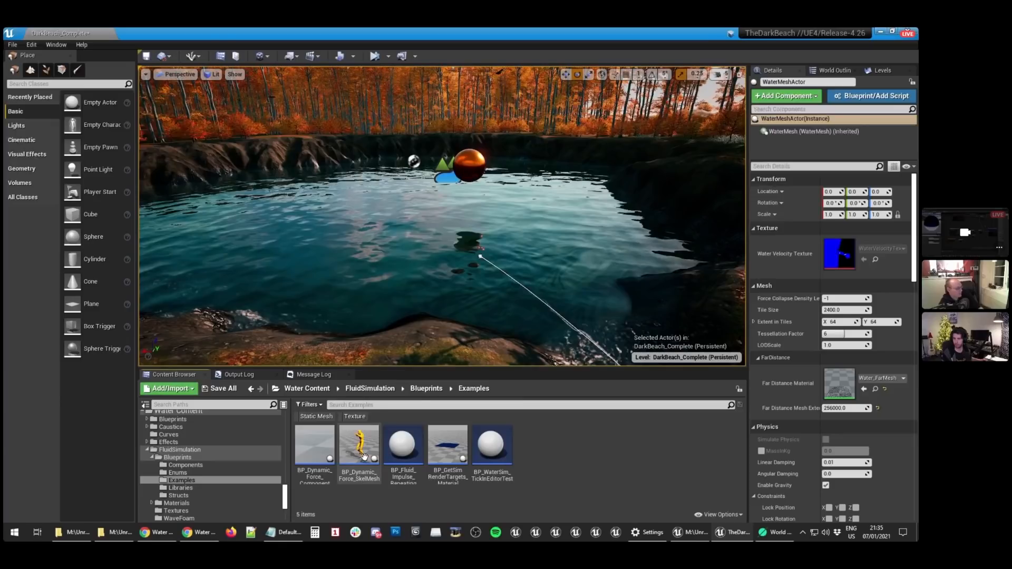
right_click_drag(393, 316, 374, 363)
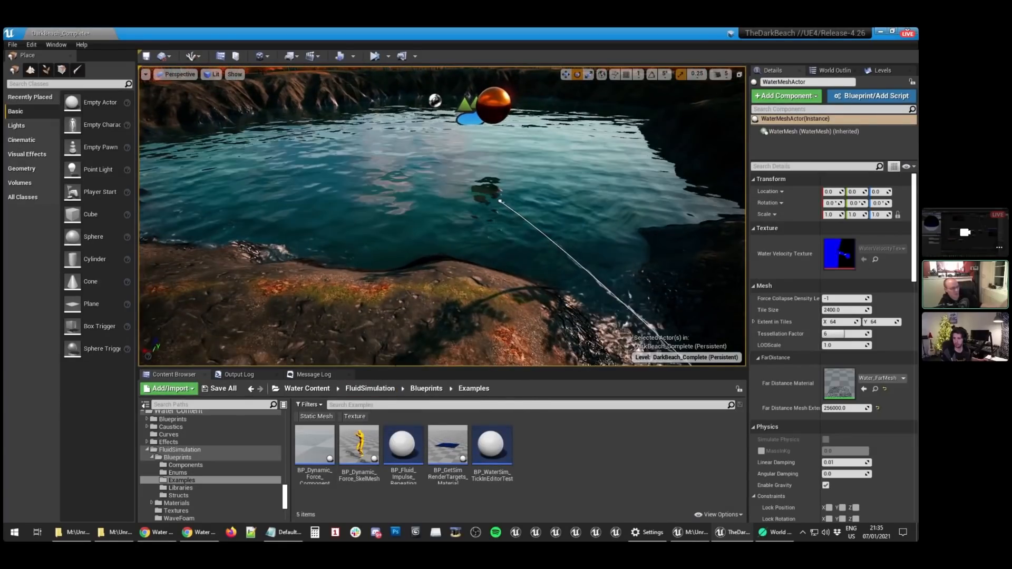
double_click(353, 446)
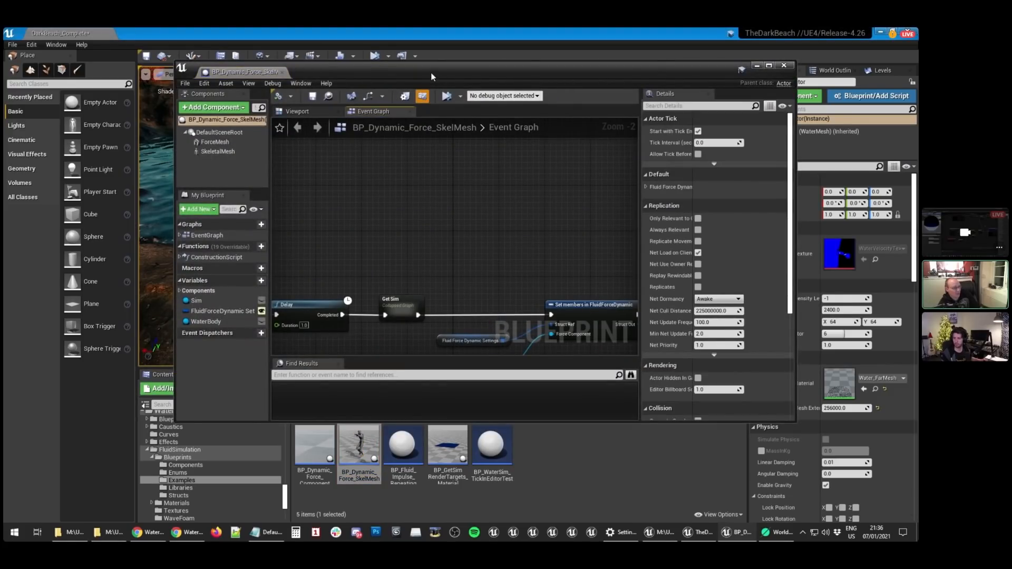
double_click(416, 65)
- Select the ForceMesh component and examine the Event Graph from Event BeginPlay to the Set members in FluidForceDynamic node
left_click(32, 103)
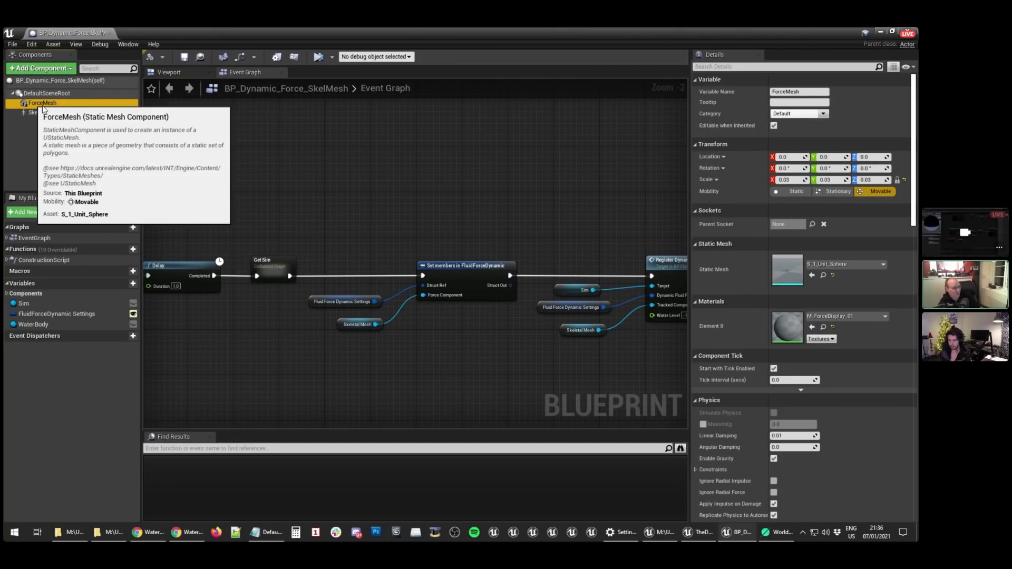
scroll(463, 184, "down", 4)
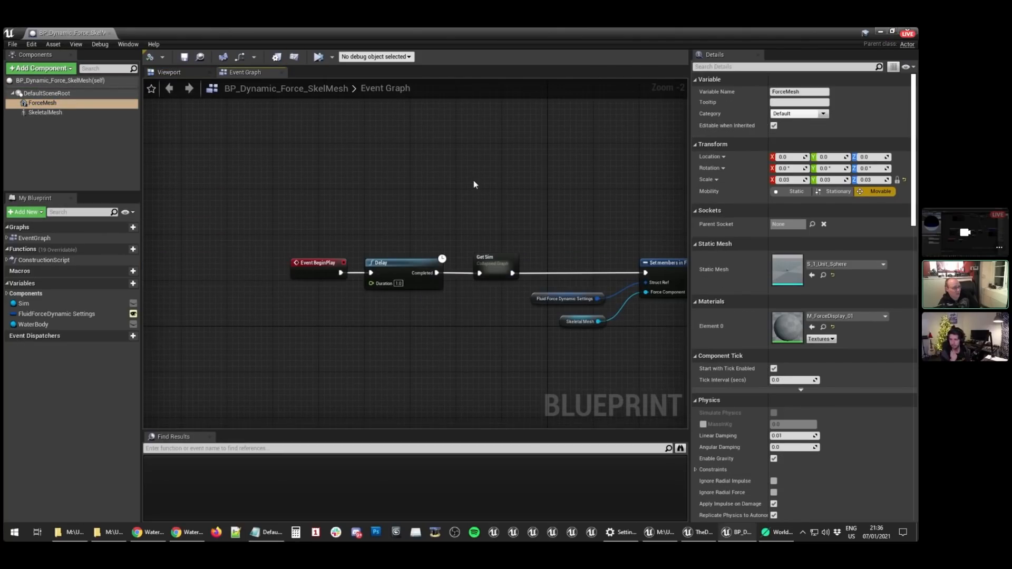
scroll(456, 181, "up", 7)
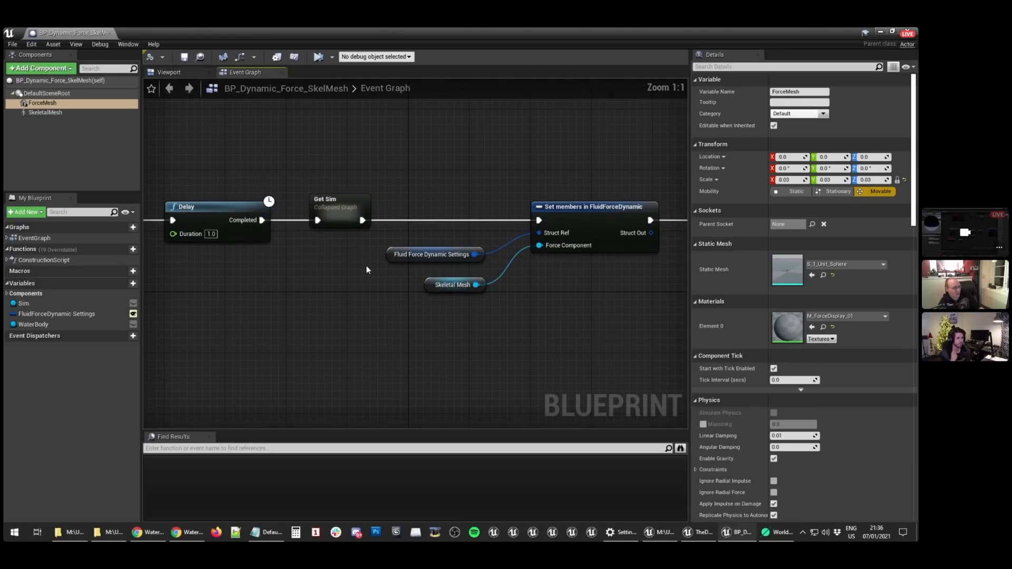
right_click_drag(438, 232, 545, 228)
- Inspect the Get Sim collapsed graph and return to the Event Graph to view the Register Dynamic Force node
double_click(416, 204)
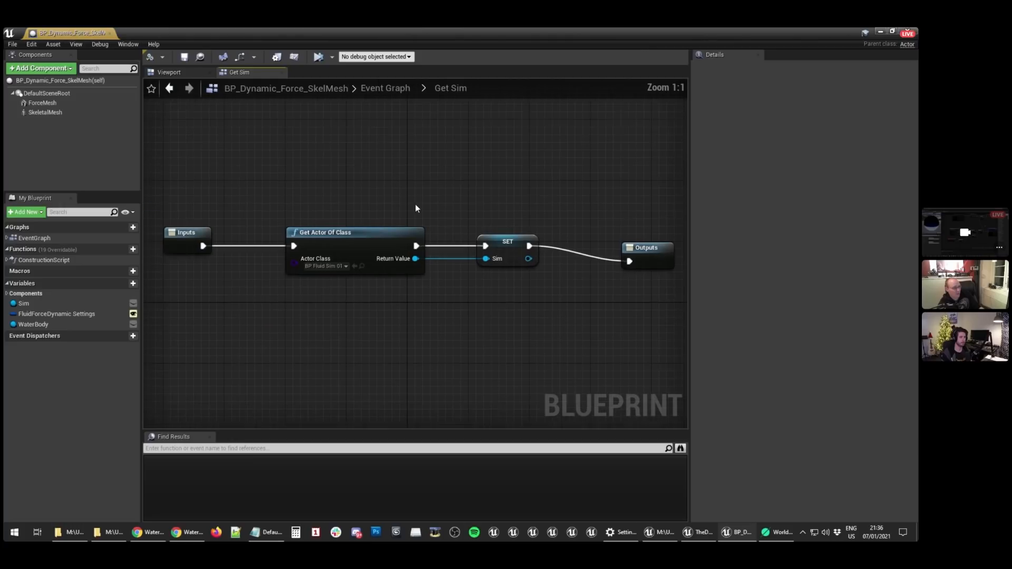
right_click_drag(415, 204, 250, 156)
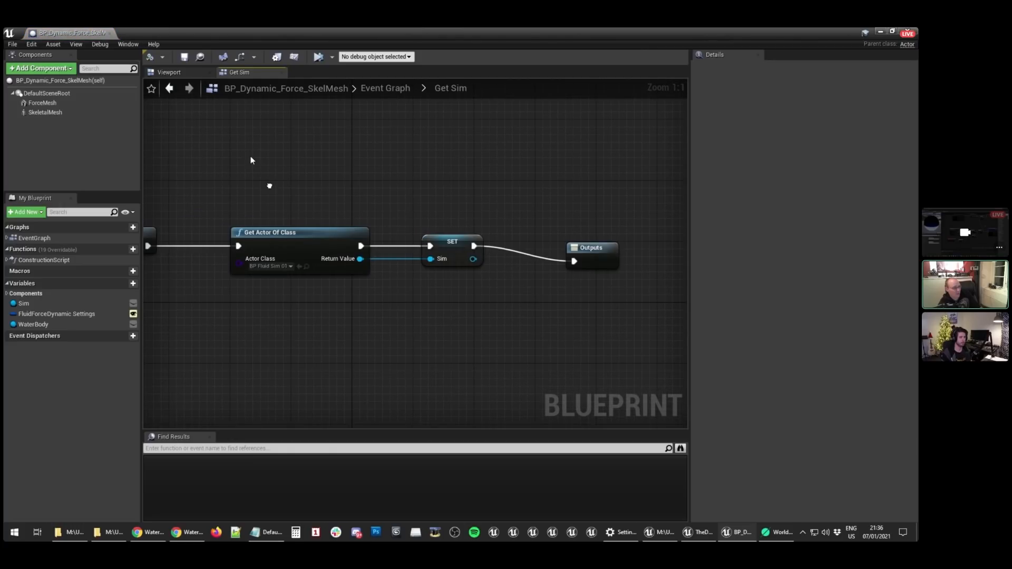
left_click(169, 72)
left_click(236, 72)
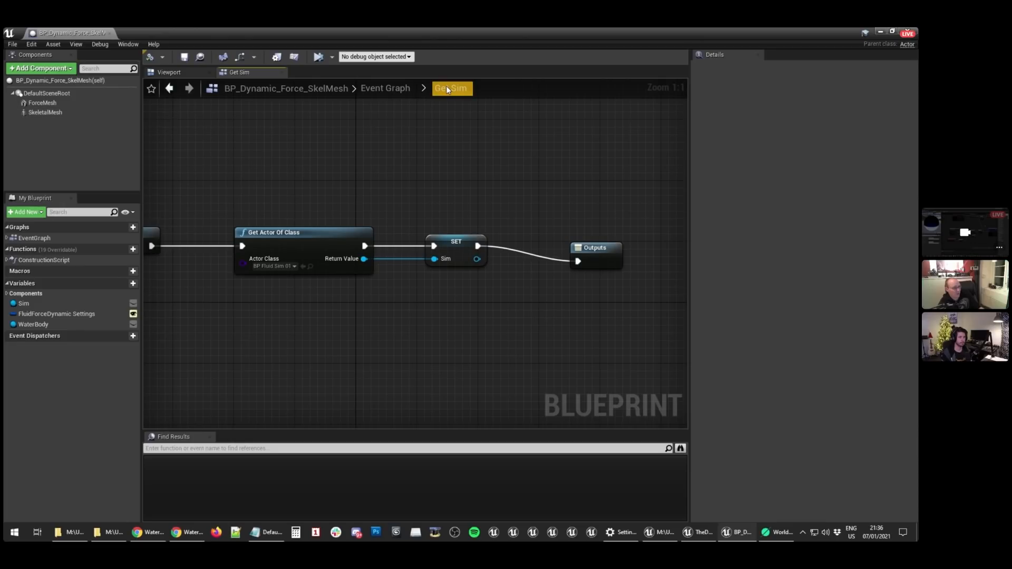
left_click(393, 89)
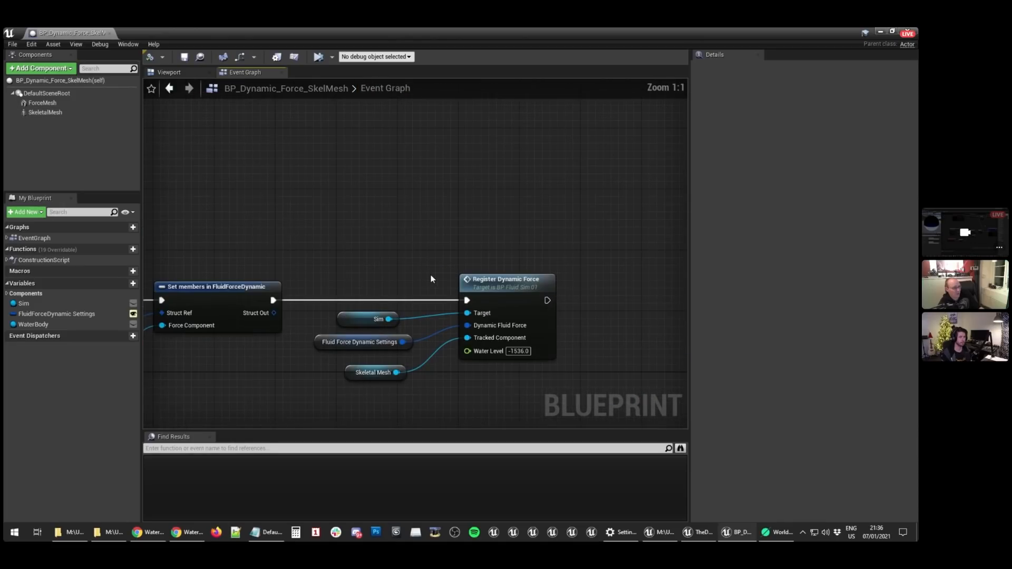
- Open the Register Dynamic Force function in BP_FluidSim_01 and examine its node chain past the Set members in FluidForceDynamic node
left_click(450, 246)
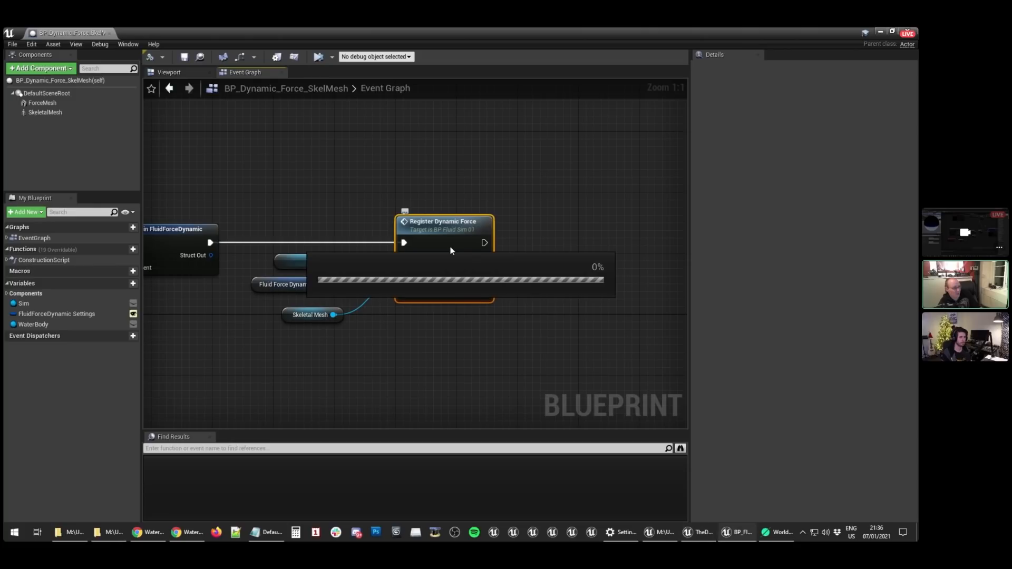
double_click(449, 246)
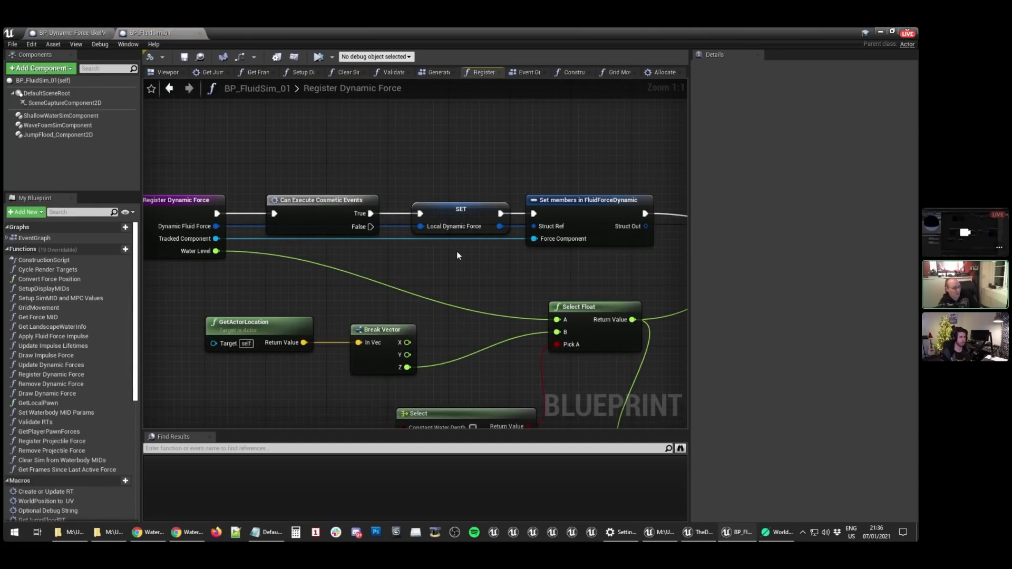
scroll(456, 253, "down", 4)
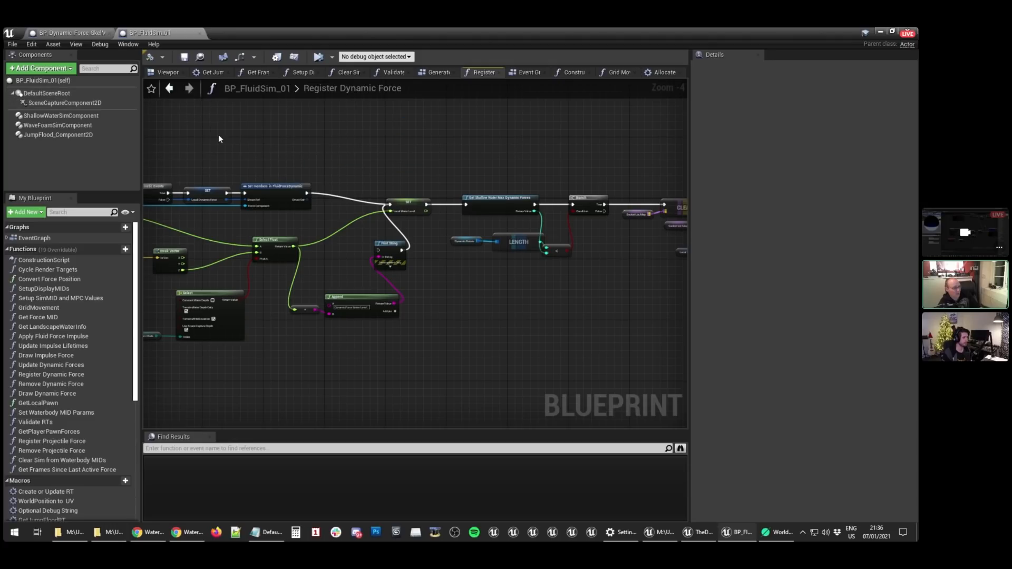
- Close the blueprint editor window, return to the level viewport at the lake and clear the selection
double_click(455, 33)
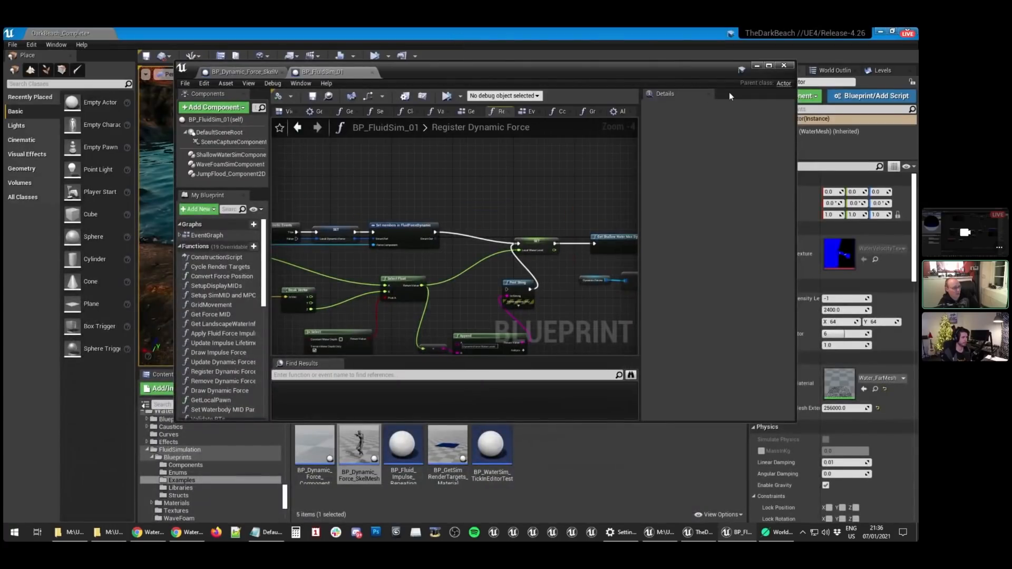
left_click(789, 66)
right_click_drag(596, 165, 652, 107)
key("Escape")
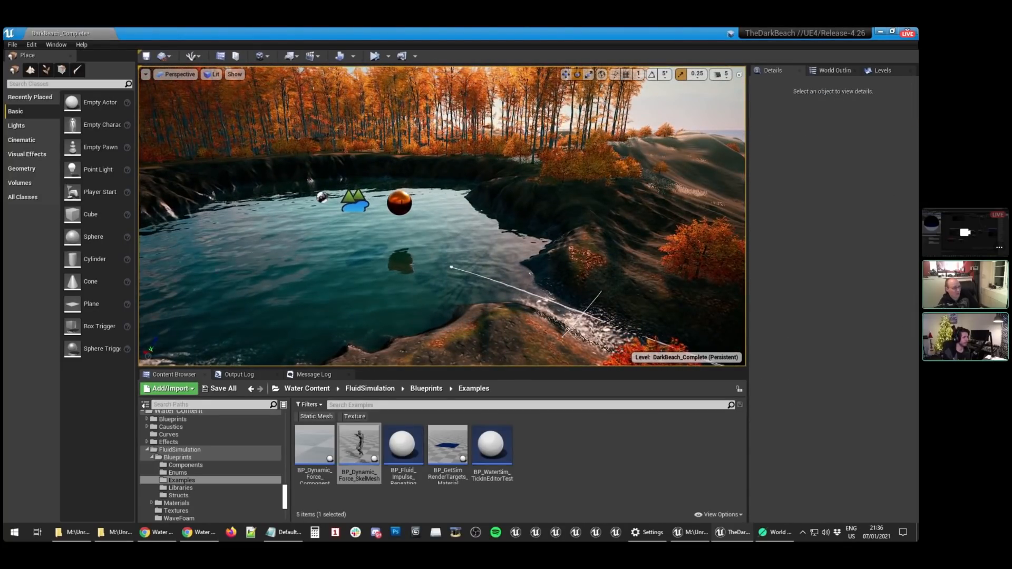
- Fly the viewport from the lake along the rivers to view the lighthouse and the ocean
right_click_drag(442, 216, 529, 231)
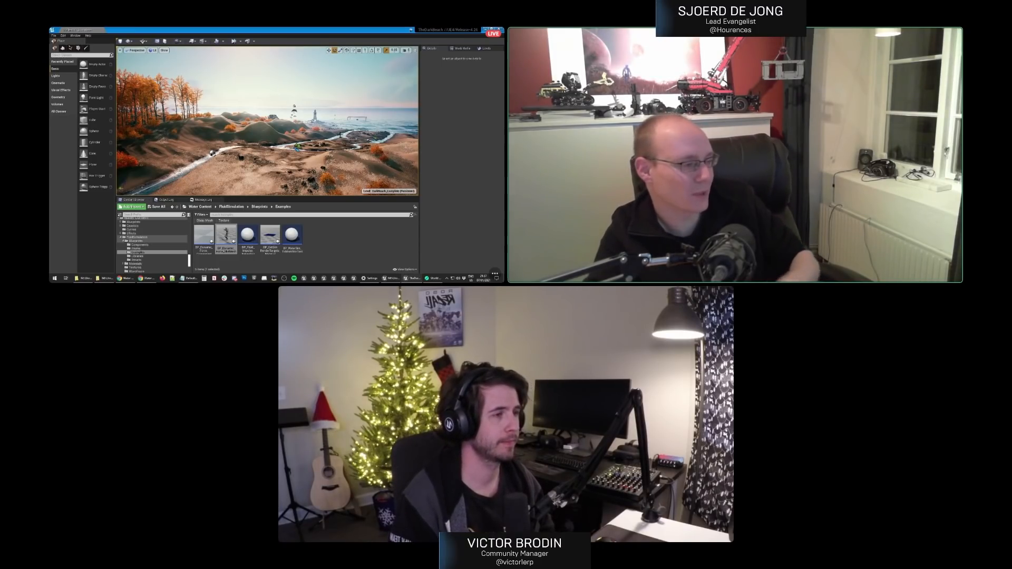
mouse_move(340, 135)
right_mouse_down()
mouse_move(411, 135)
mouse_move(336, 142)
right_mouse_up()
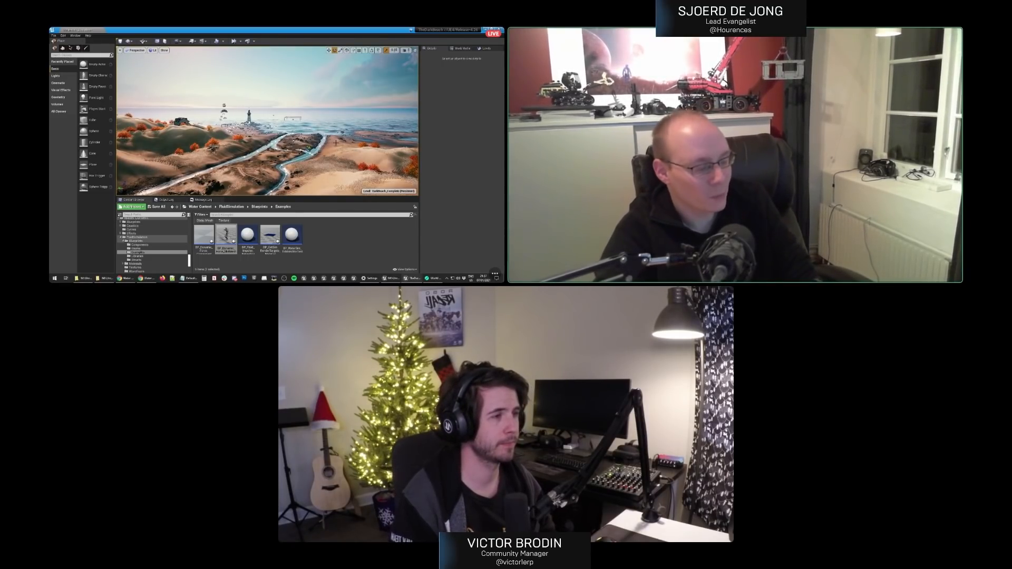
right_click_drag(336, 142, 363, 140)
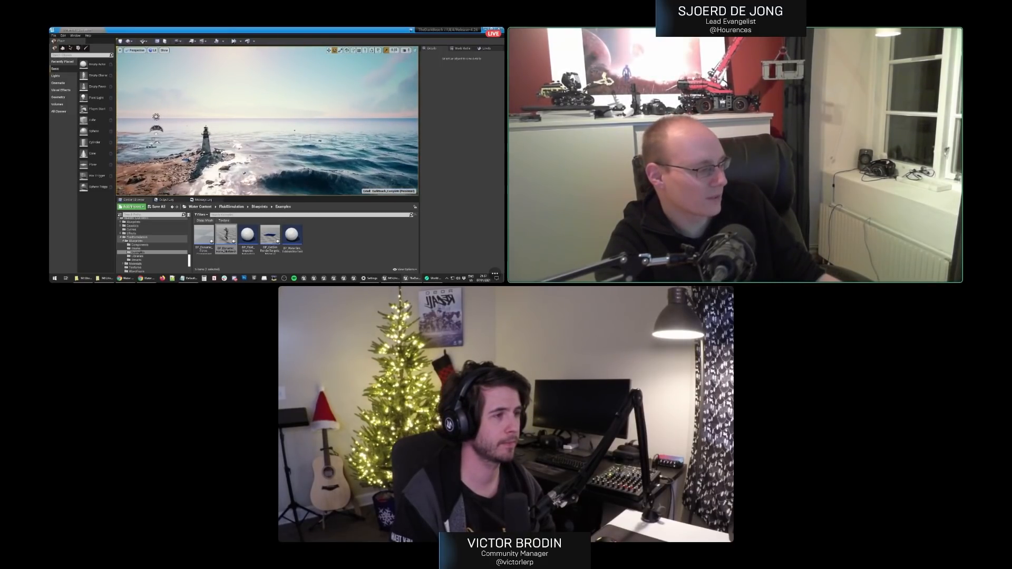
right_click_drag(363, 140, 323, 146)
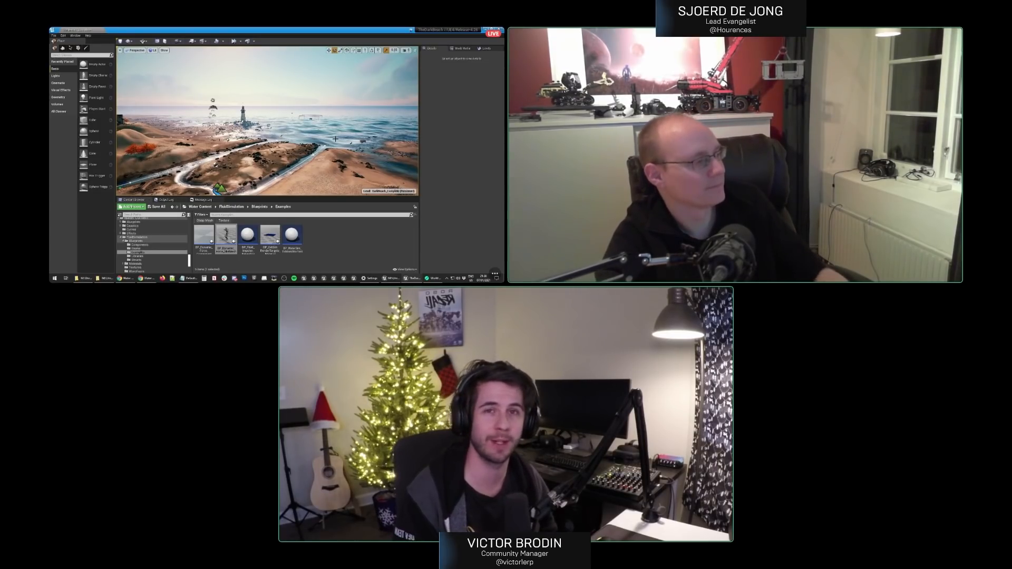
- Select the directional light near the lighthouse and rotate it to give the coast a low red sunset
right_click_drag(335, 139, 316, 120)
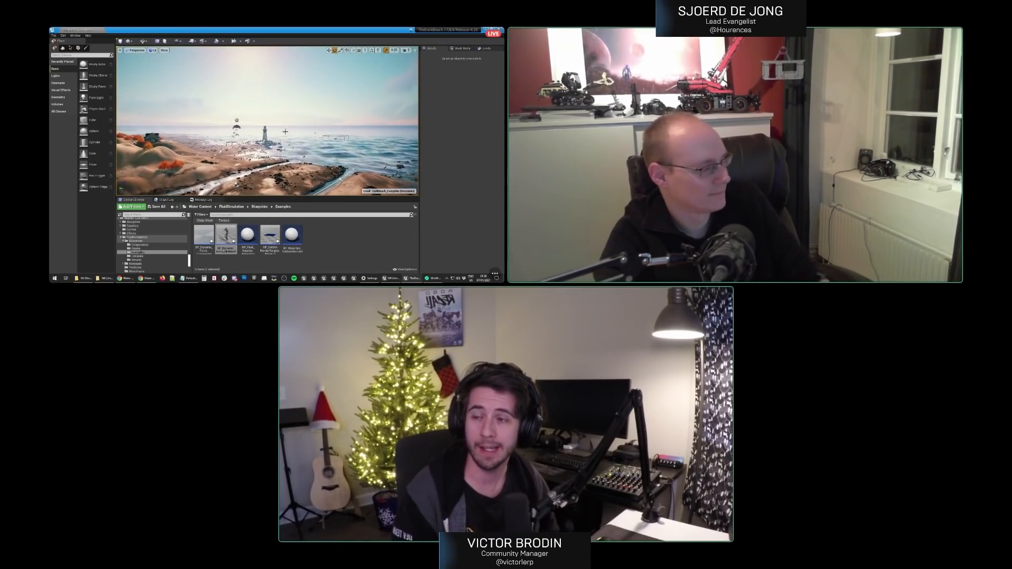
left_click(237, 121)
left_click_drag(254, 131, 314, 141)
mouse_move(314, 141)
right_mouse_down()
mouse_move(287, 138)
mouse_move(280, 153)
mouse_move(295, 142)
right_mouse_up()
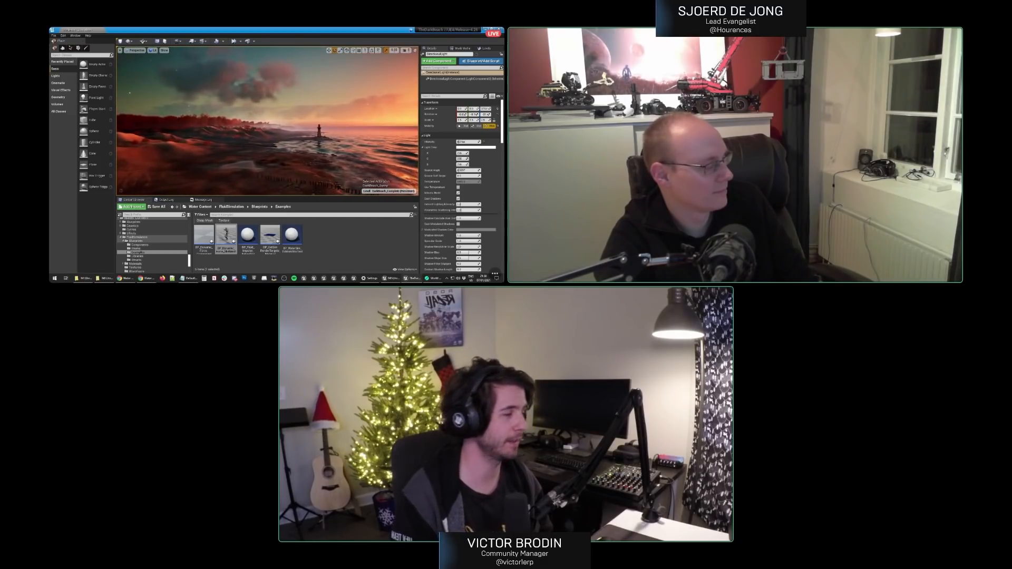